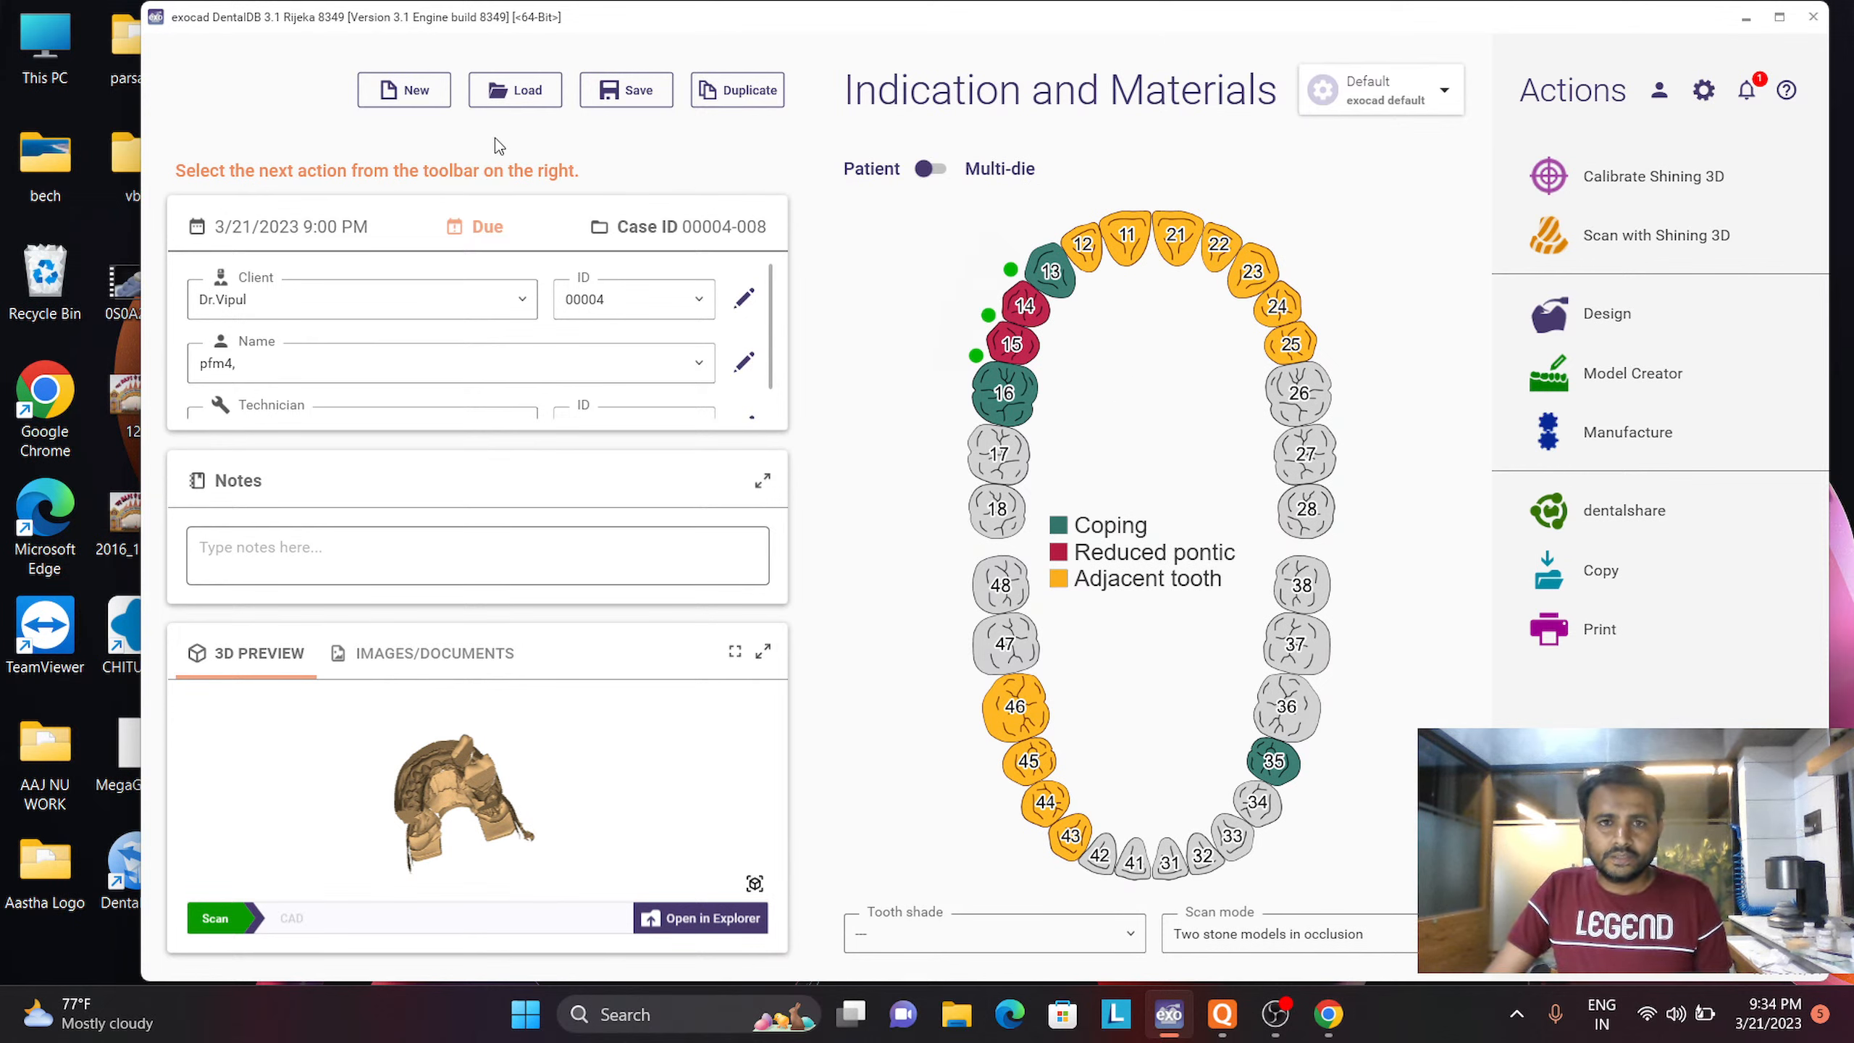
Start the Design module for the loaded case, continuing with the current graphics card and screen settings
{"action": "left_click", "coordinate": [1611, 314]}
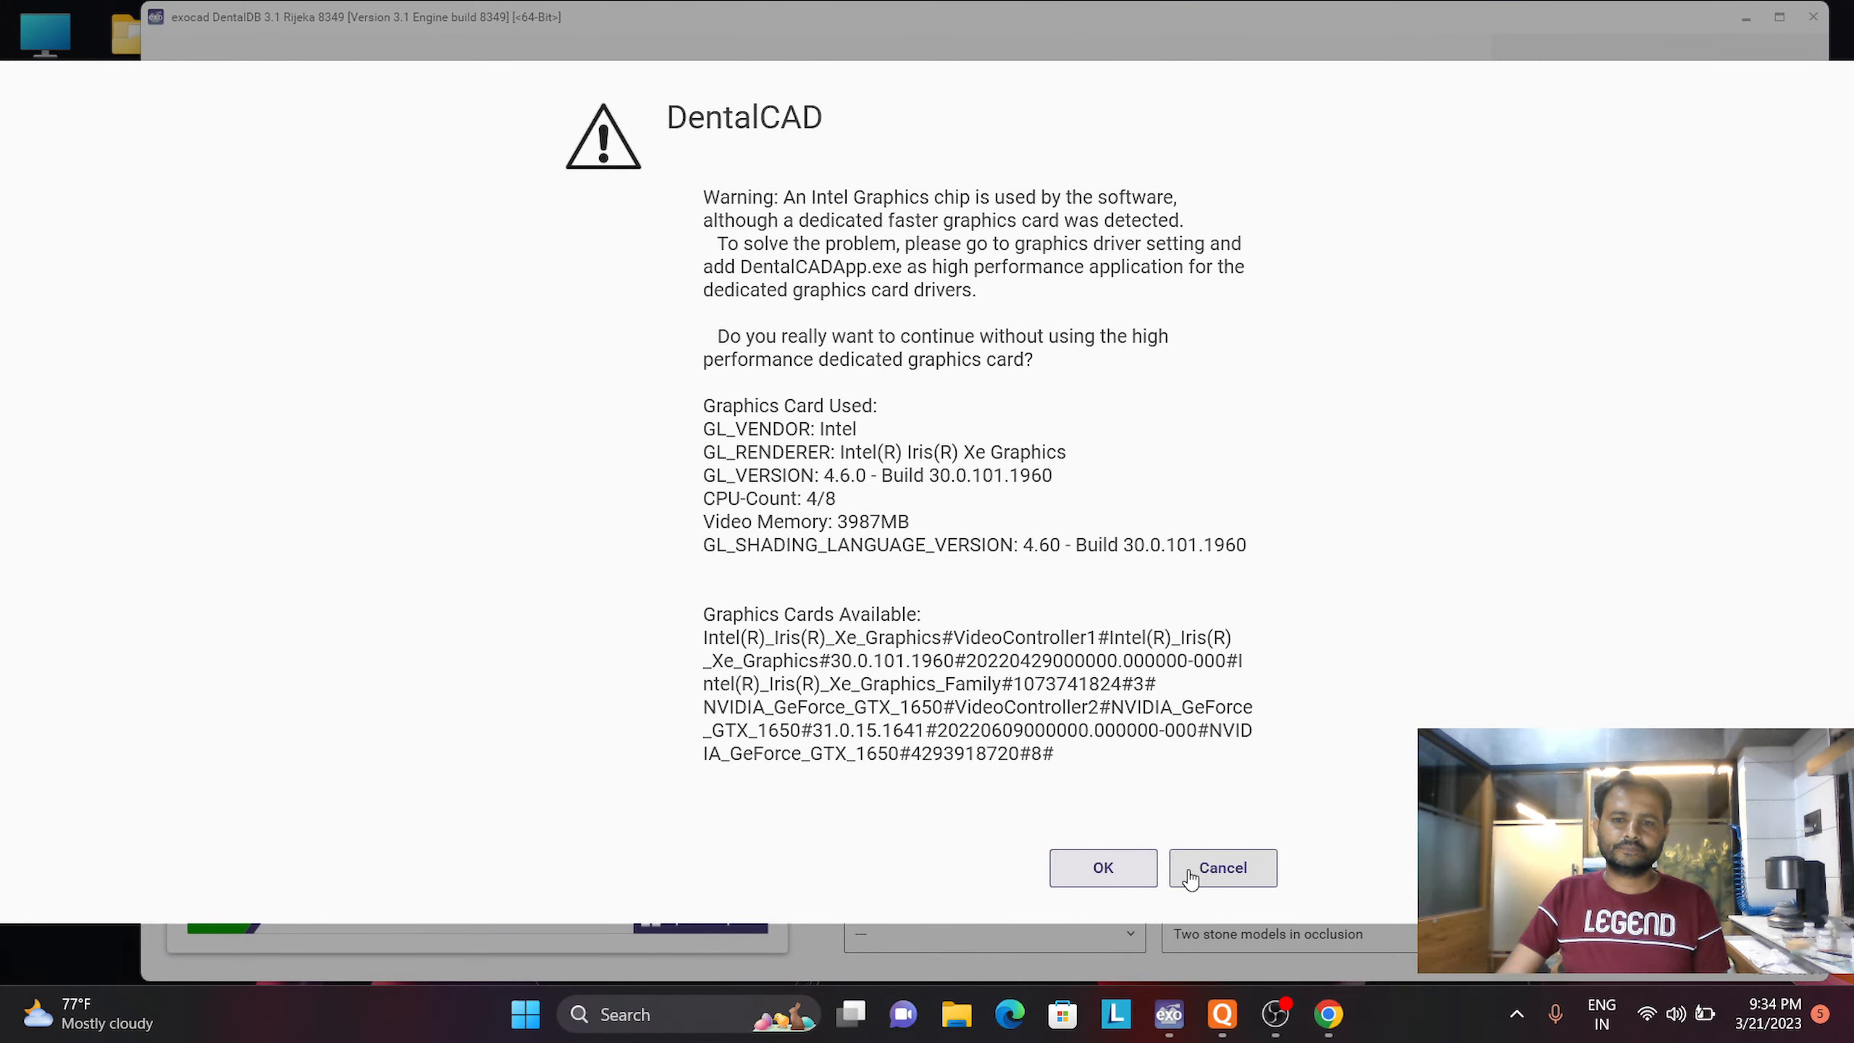
{"action": "left_click", "coordinate": [1132, 869]}
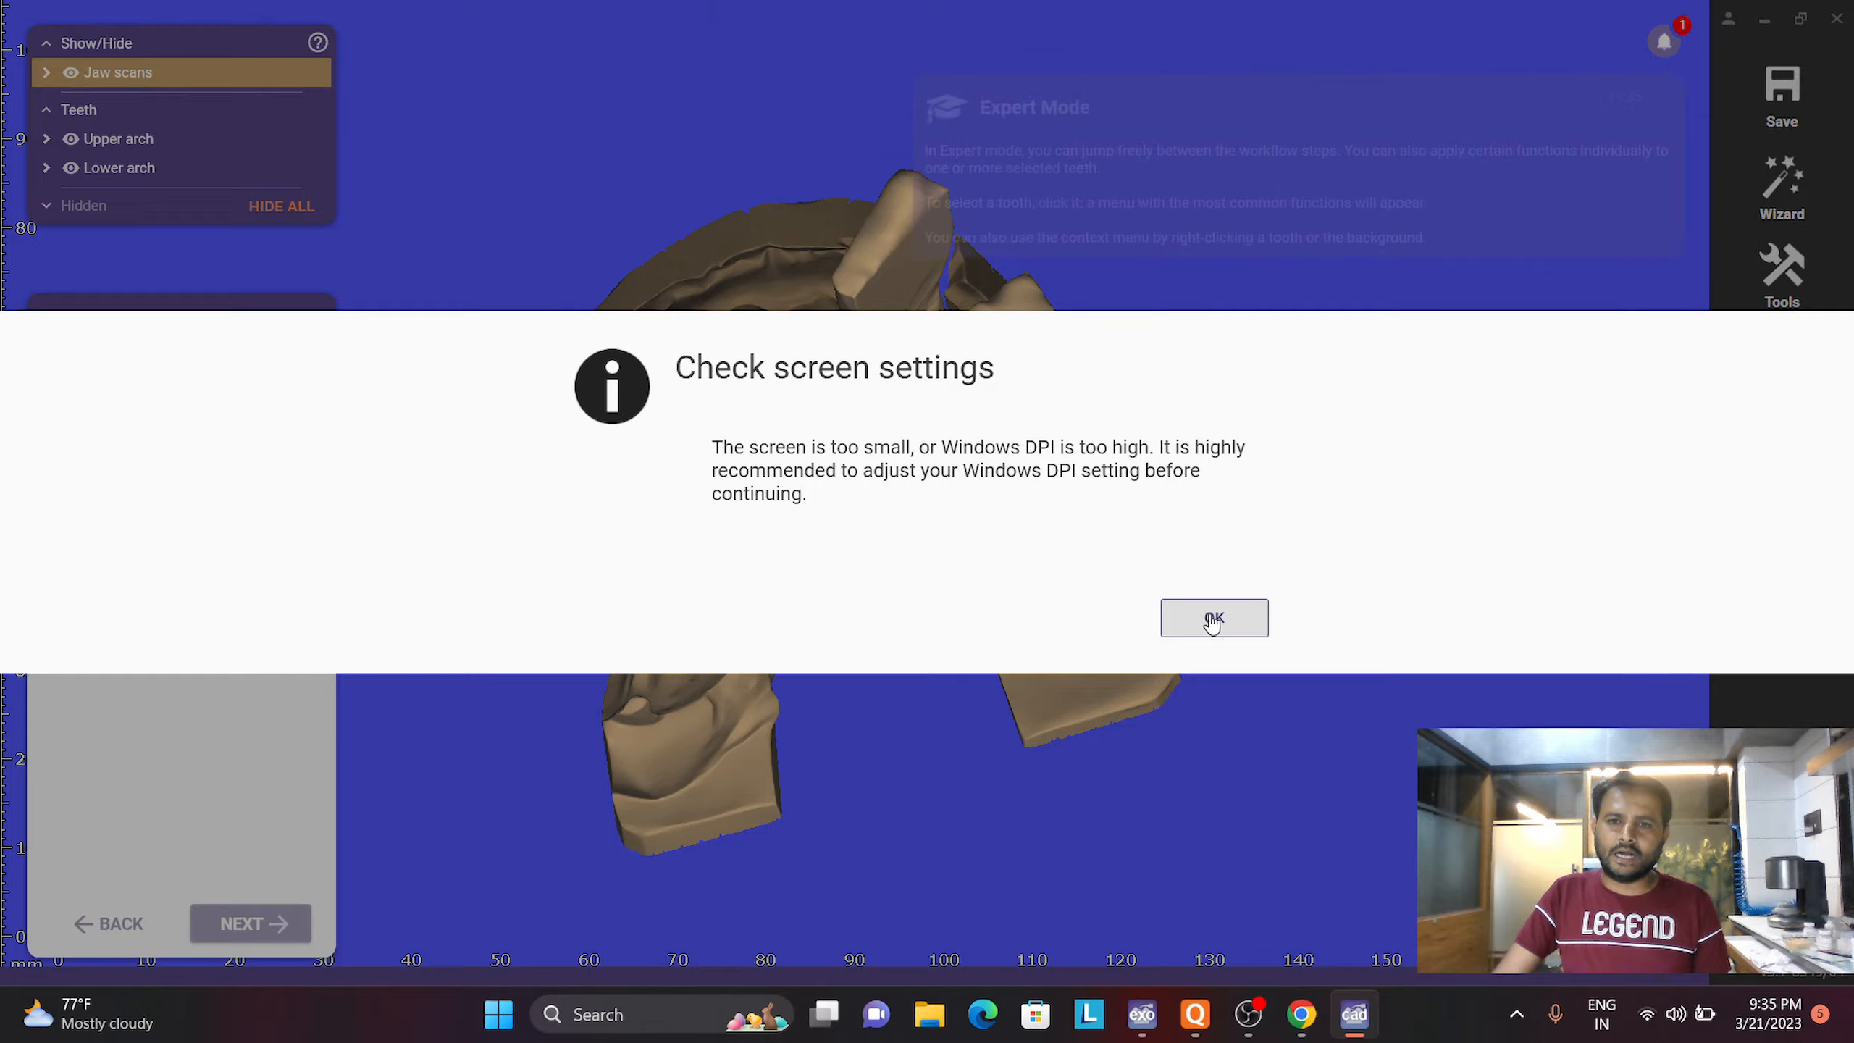
{"action": "left_click", "coordinate": [1214, 618]}
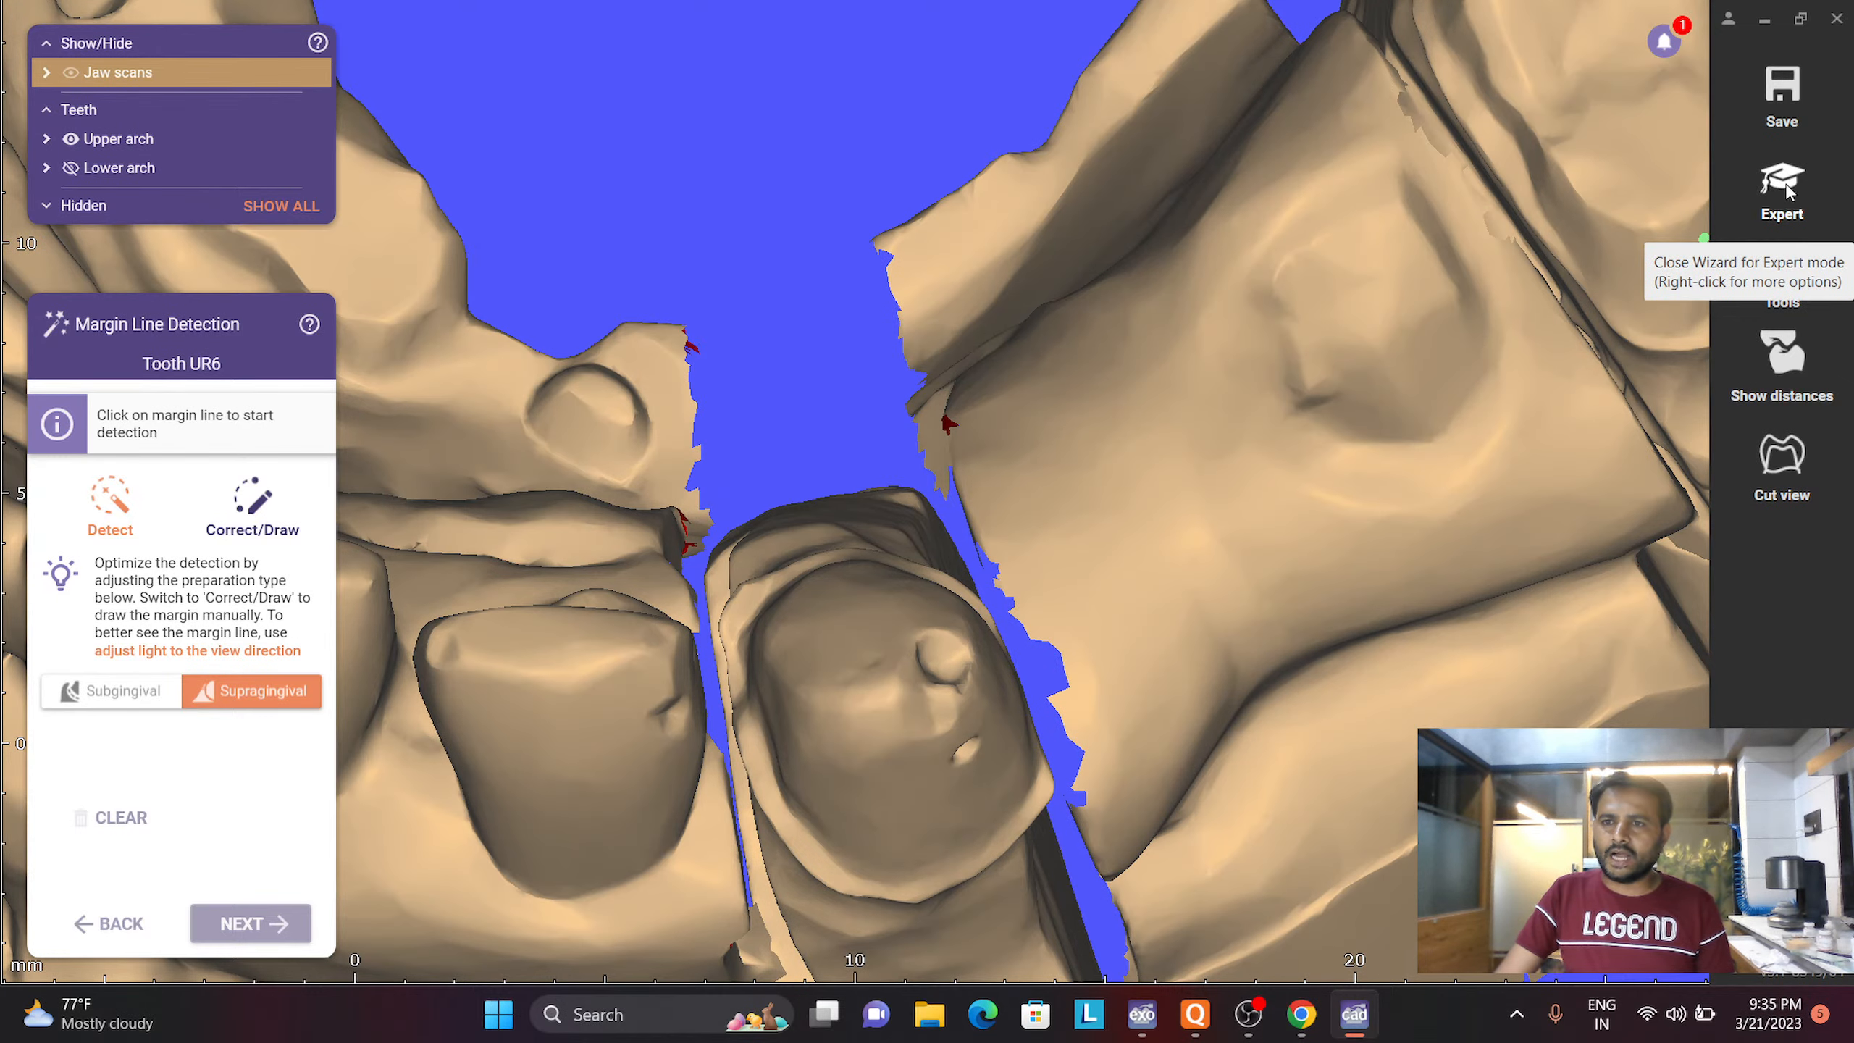
Leave the wizard for Expert mode and open Free-Form Scan Data on the upper jaw scan
{"action": "left_click", "coordinate": [1775, 191]}
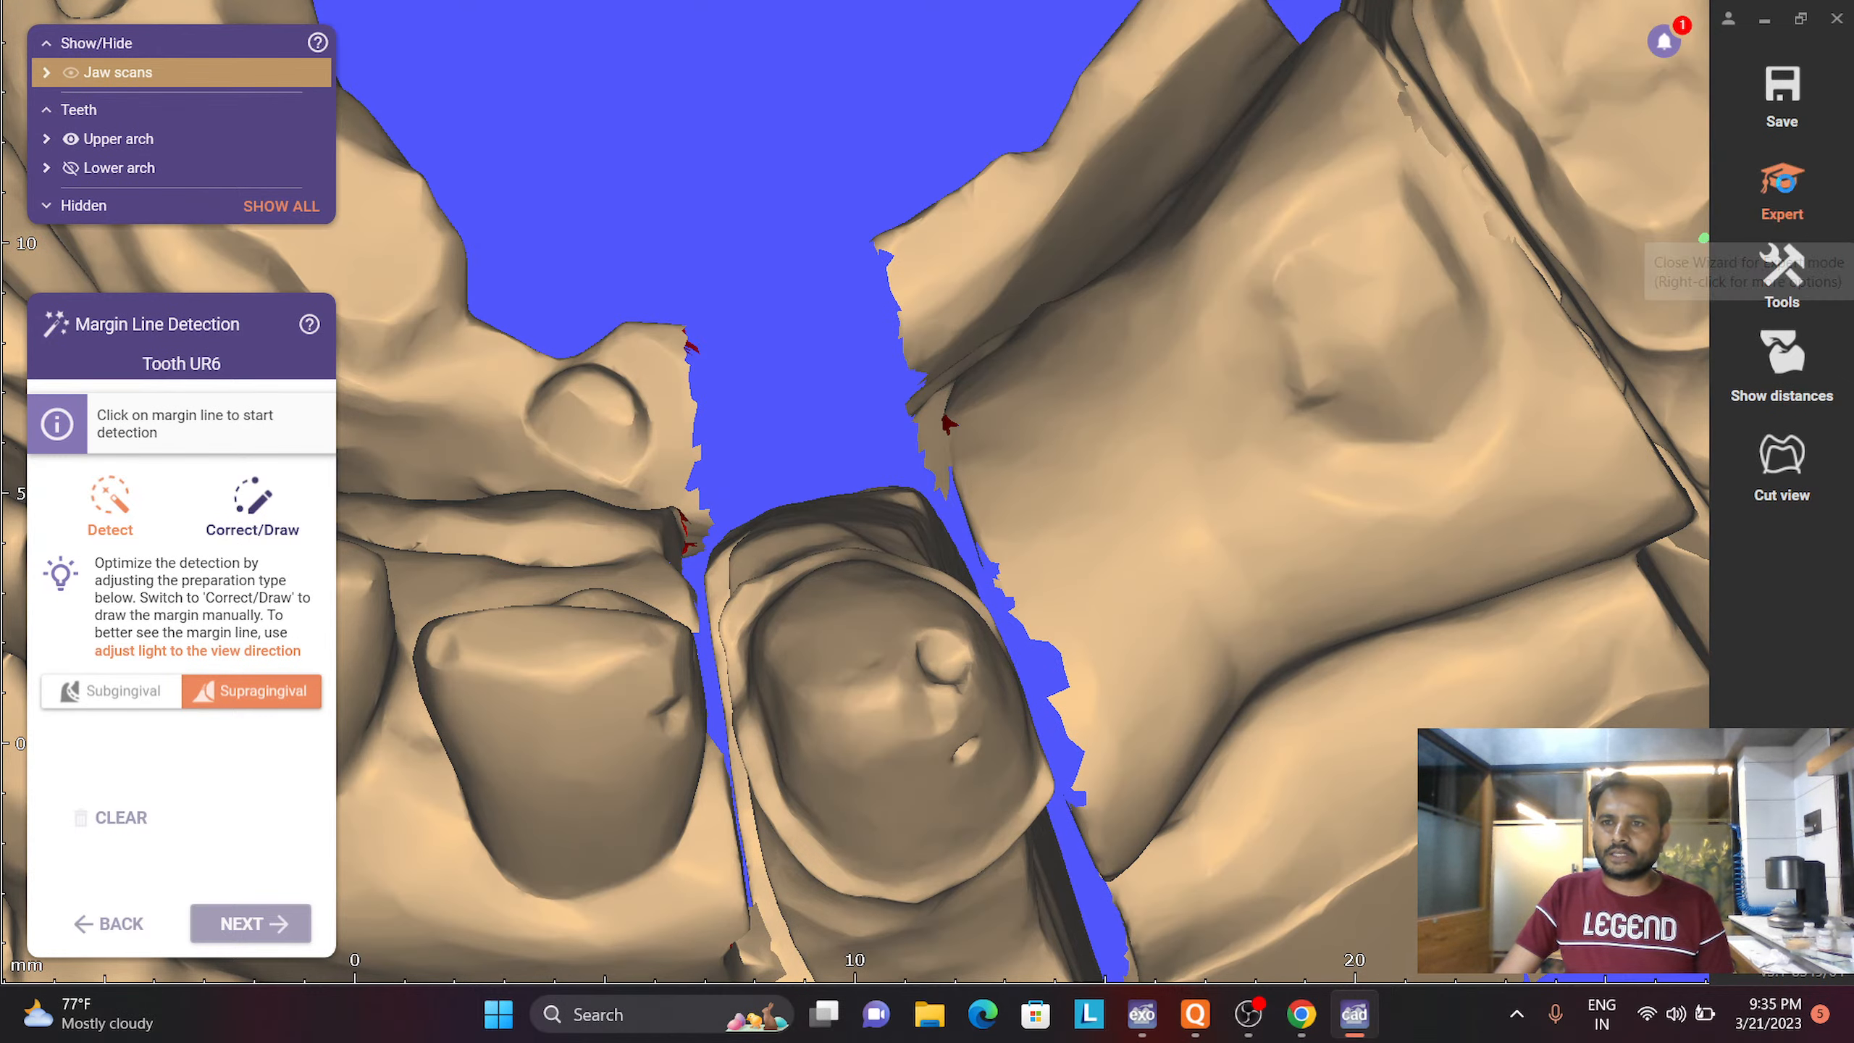
{"action": "scroll", "coordinate": [928, 509], "scroll_direction": "down", "scroll_amount": 5}
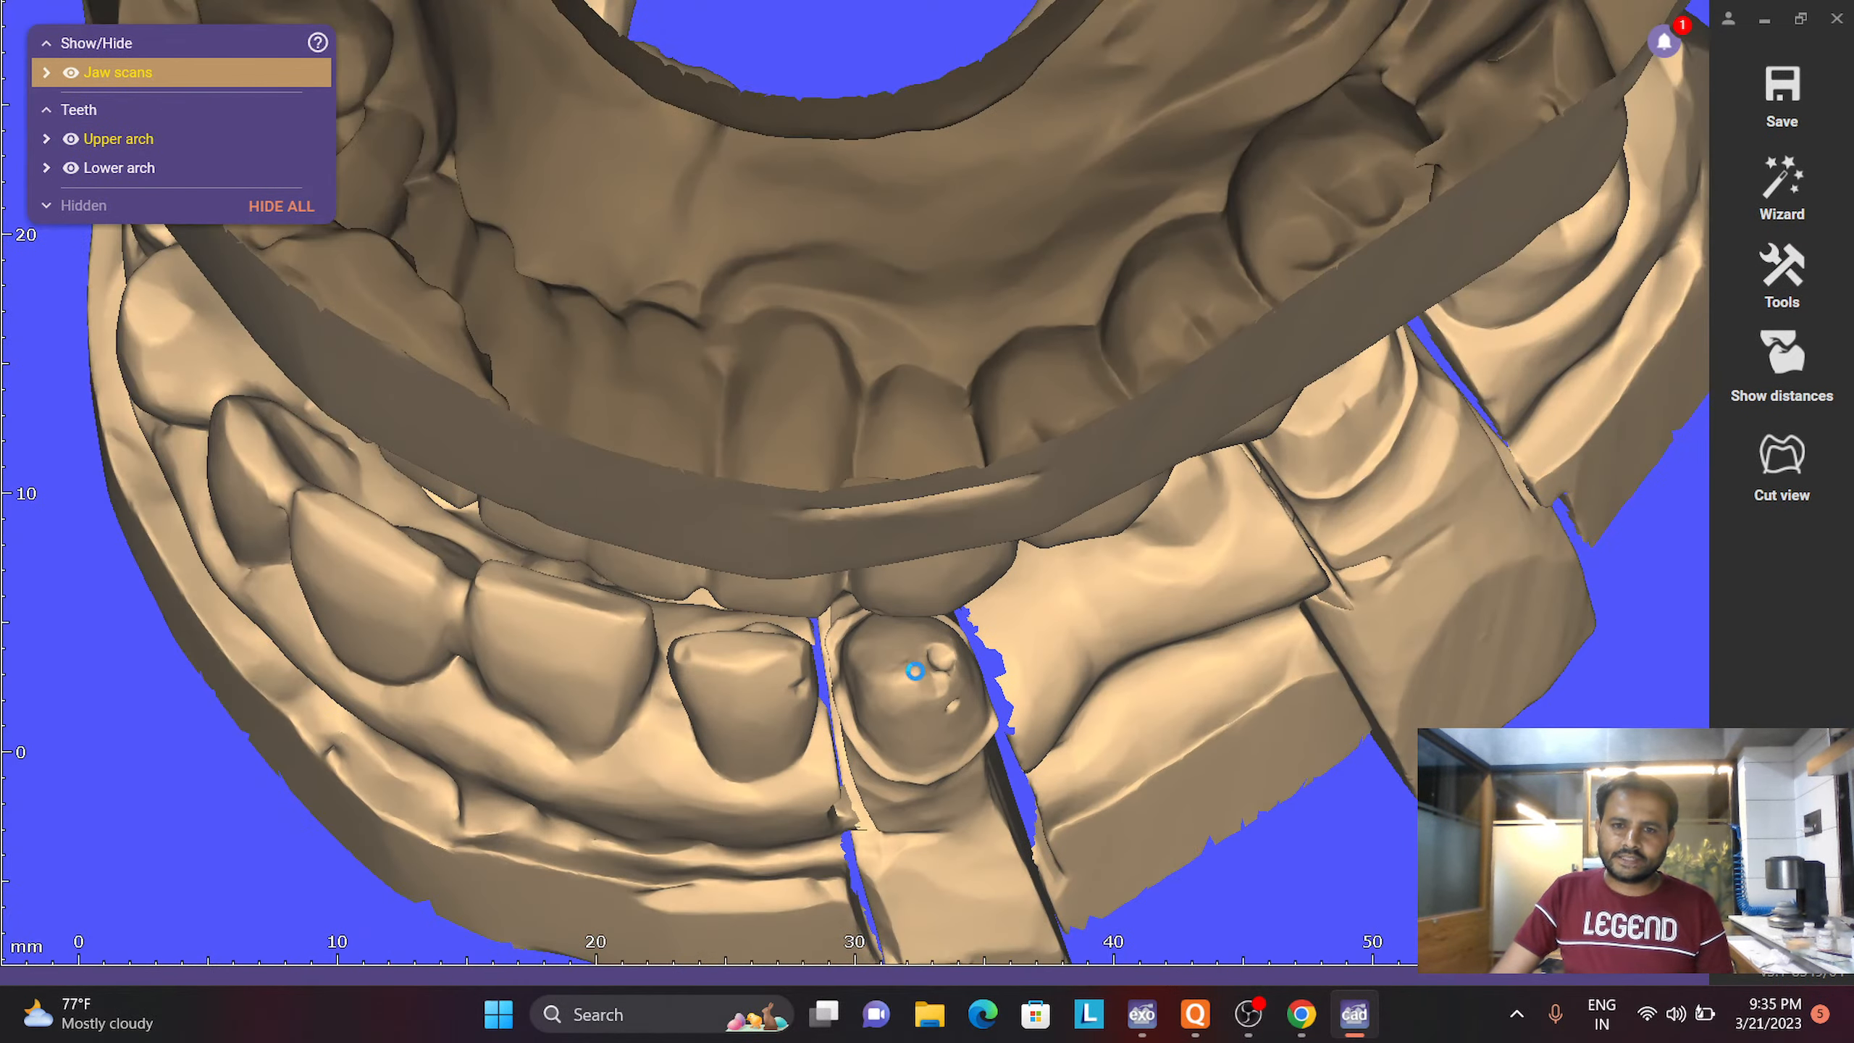
{"action": "right_click", "coordinate": [916, 672]}
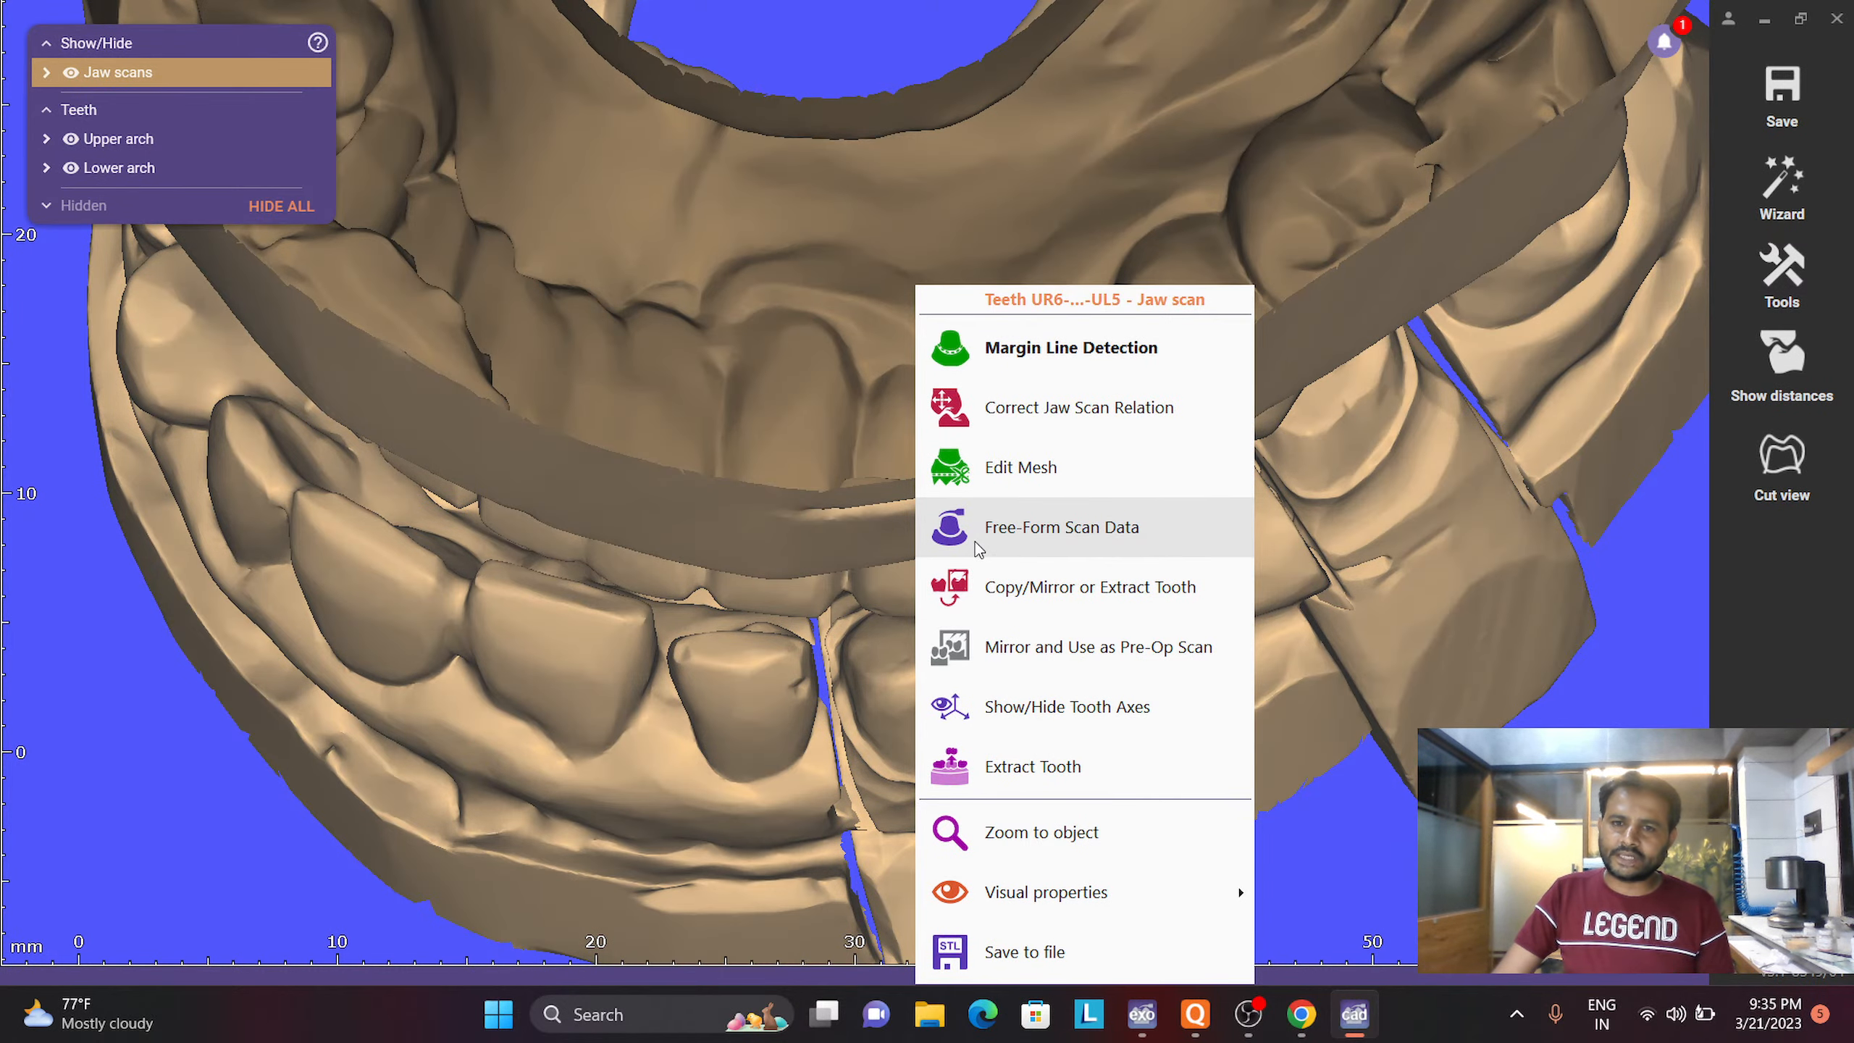
{"action": "left_click", "coordinate": [976, 547]}
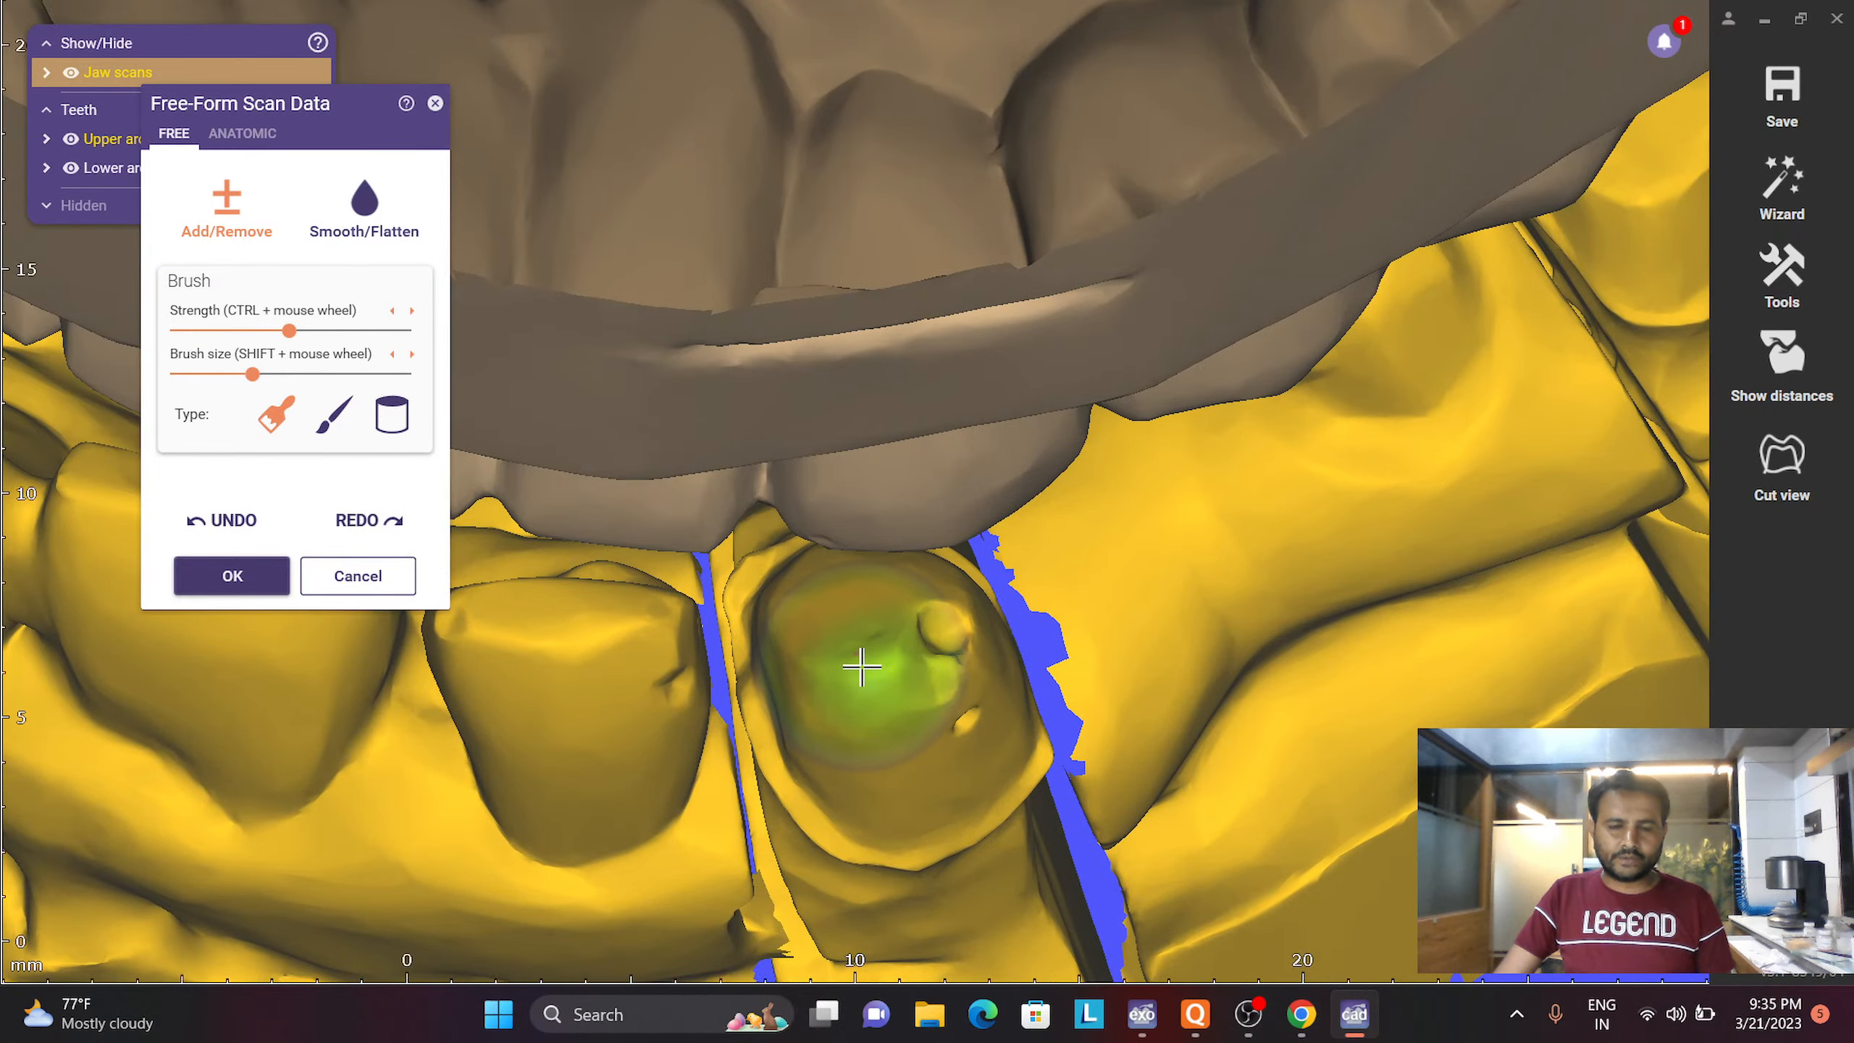
Switch the free-forming brush to the fine pointed type and hide the lower arch
{"action": "scroll", "coordinate": [862, 667], "scroll_direction": "down", "scroll_amount": 5}
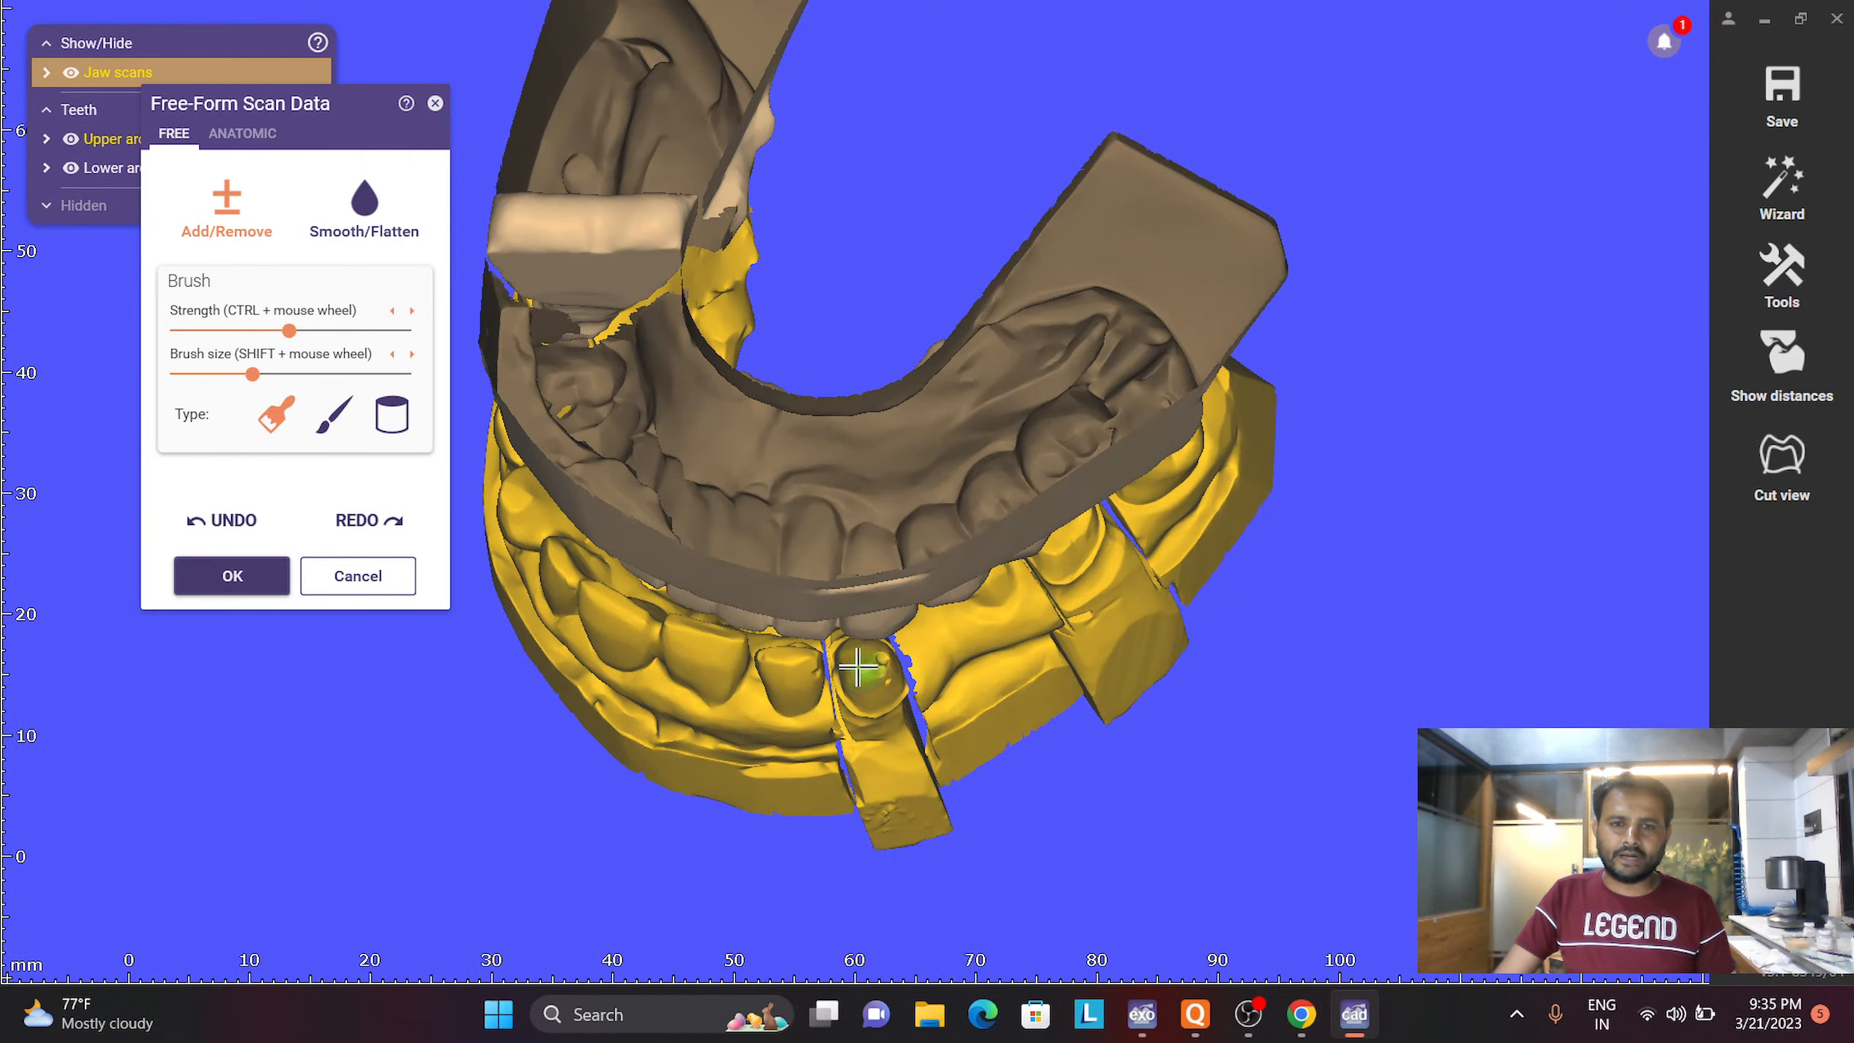
{"action": "right_click_drag", "start_coordinate": [857, 667], "coordinate": [841, 581]}
{"action": "left_click", "coordinate": [334, 414]}
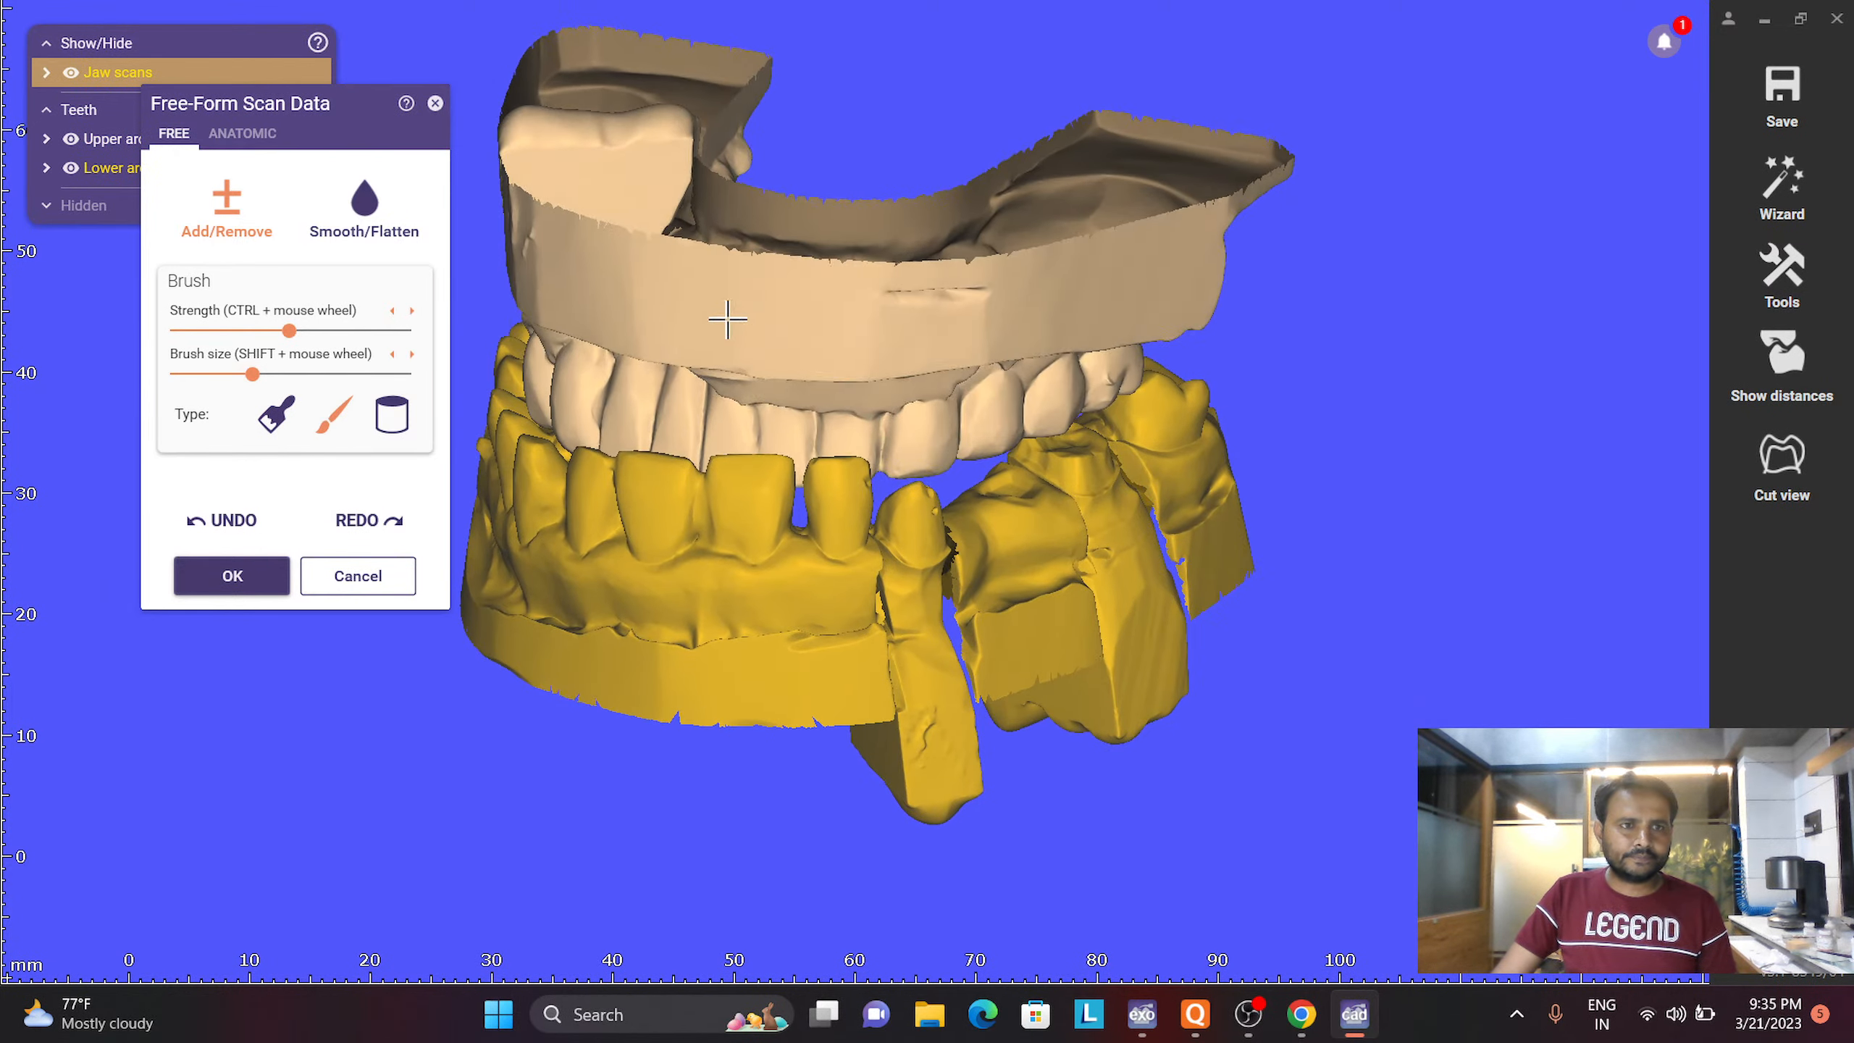
{"action": "left_click", "coordinate": [72, 74]}
{"action": "left_click", "coordinate": [73, 73]}
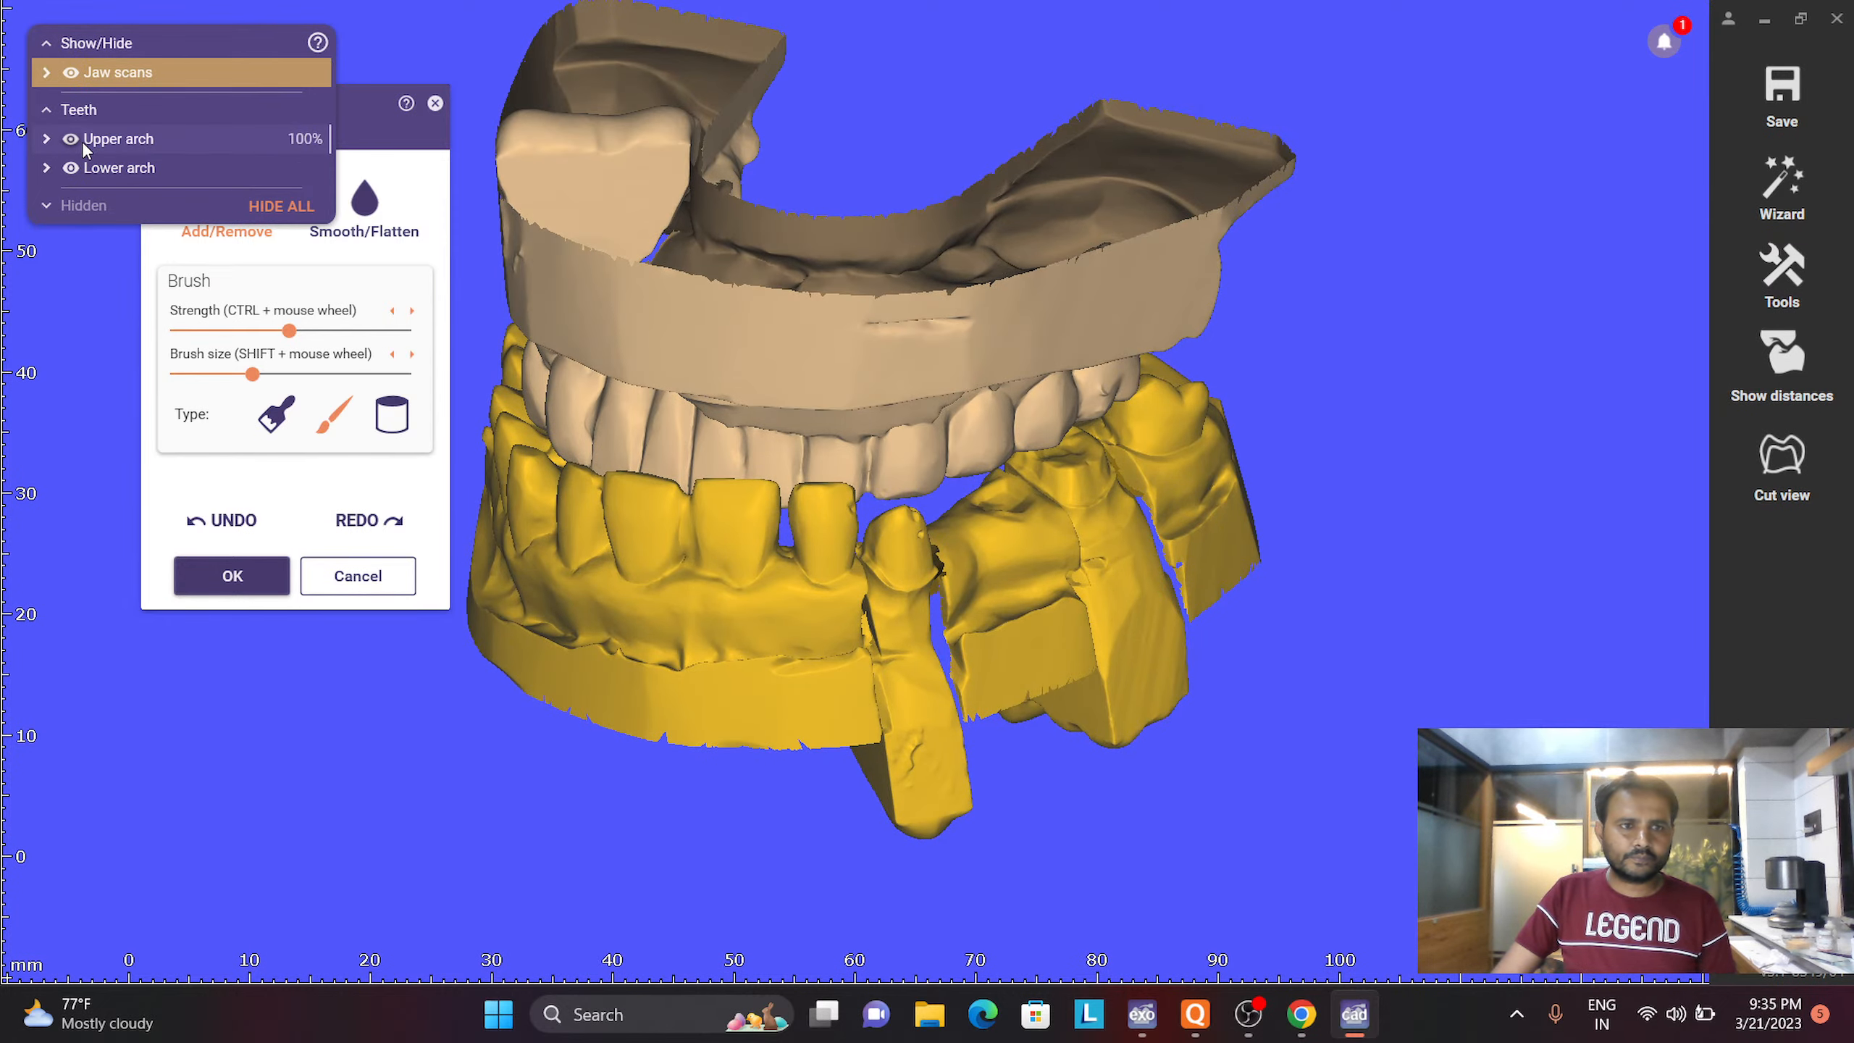
{"action": "left_click", "coordinate": [72, 169]}
{"action": "scroll", "coordinate": [952, 620], "scroll_direction": "up", "scroll_amount": 4}
{"action": "mouse_move", "coordinate": [952, 621]}
{"action": "right_mouse_down"}
{"action": "mouse_move", "coordinate": [907, 592]}
{"action": "mouse_move", "coordinate": [1269, 382]}
{"action": "mouse_move", "coordinate": [944, 439]}
{"action": "mouse_move", "coordinate": [511, 431]}
{"action": "right_mouse_up"}
{"action": "left_click", "coordinate": [334, 414]}
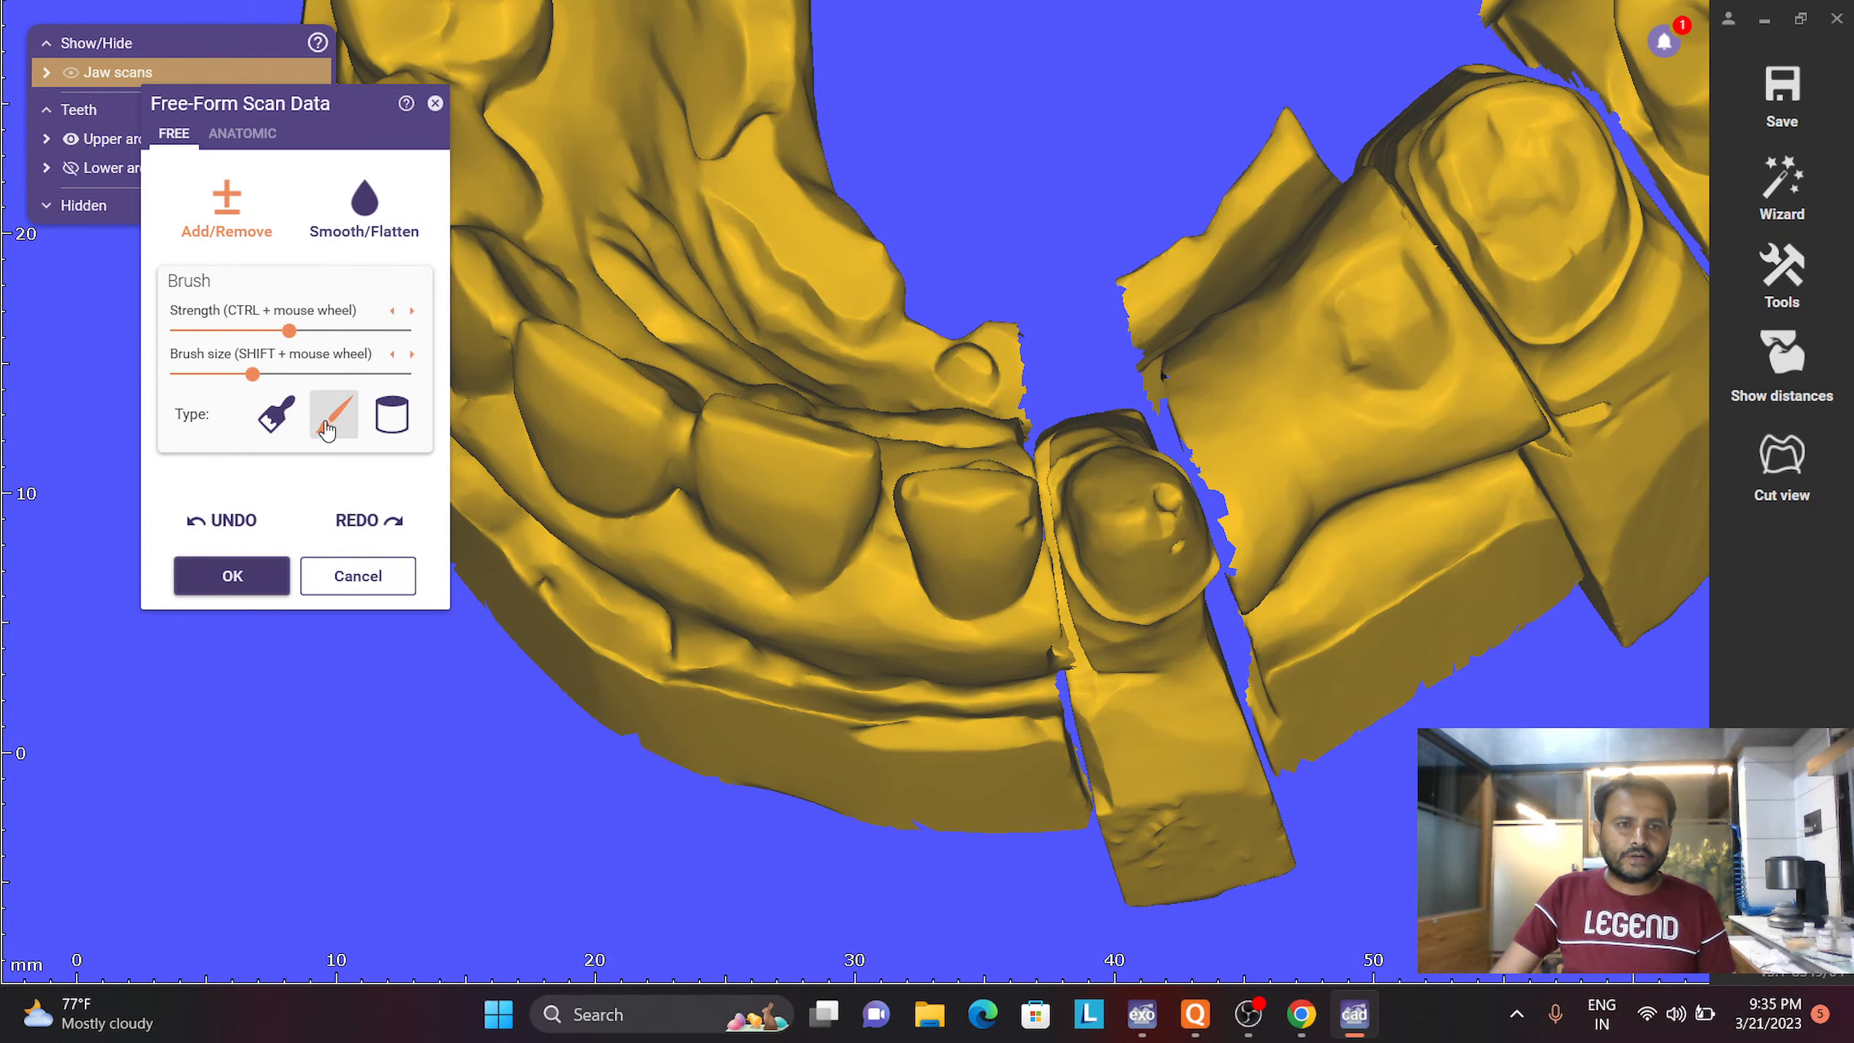
Even out the large surface defect on the canine preparation's tip with the Add/Remove brush and smooth the area
{"action": "scroll", "coordinate": [1069, 531], "scroll_direction": "up", "scroll_amount": 6}
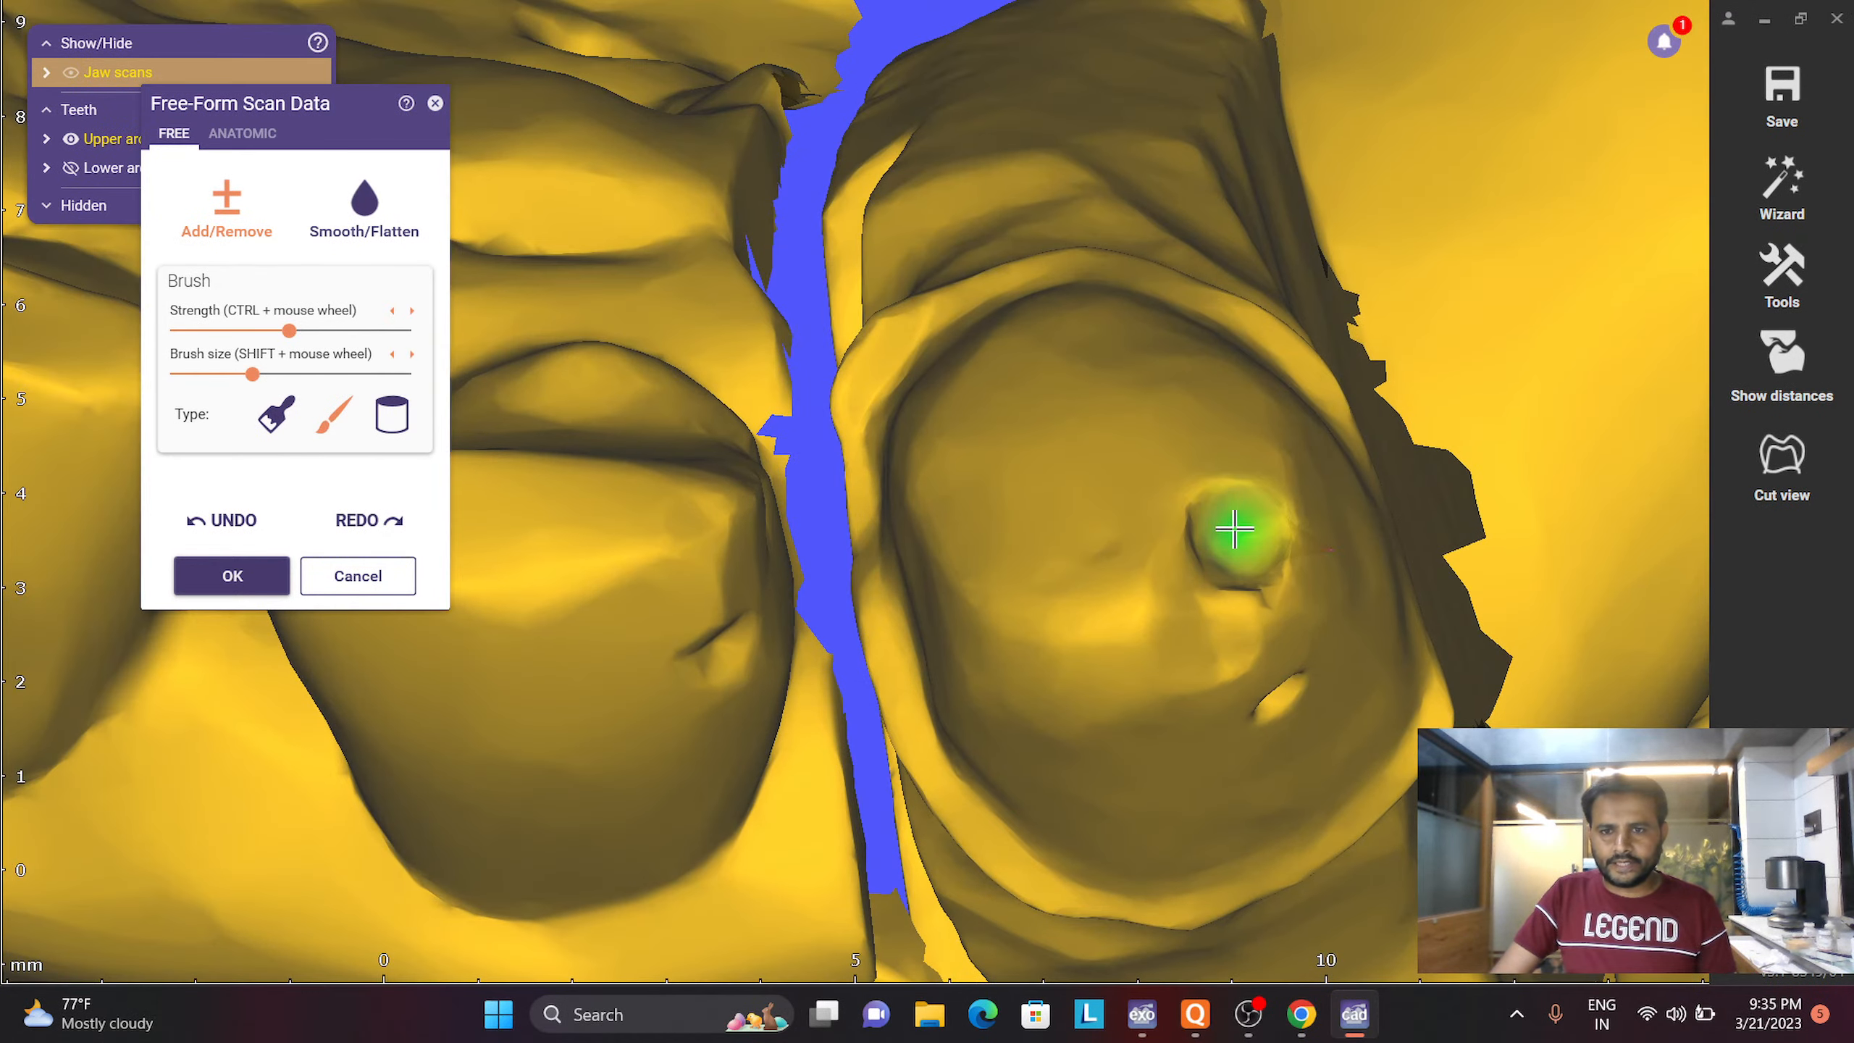
{"action": "mouse_move", "coordinate": [1232, 521]}
{"action": "left_mouse_down"}
{"action": "mouse_move", "coordinate": [1220, 531]}
{"action": "mouse_move", "coordinate": [1235, 493]}
{"action": "left_mouse_up"}
{"action": "right_click_drag", "start_coordinate": [1222, 488], "coordinate": [1217, 533]}
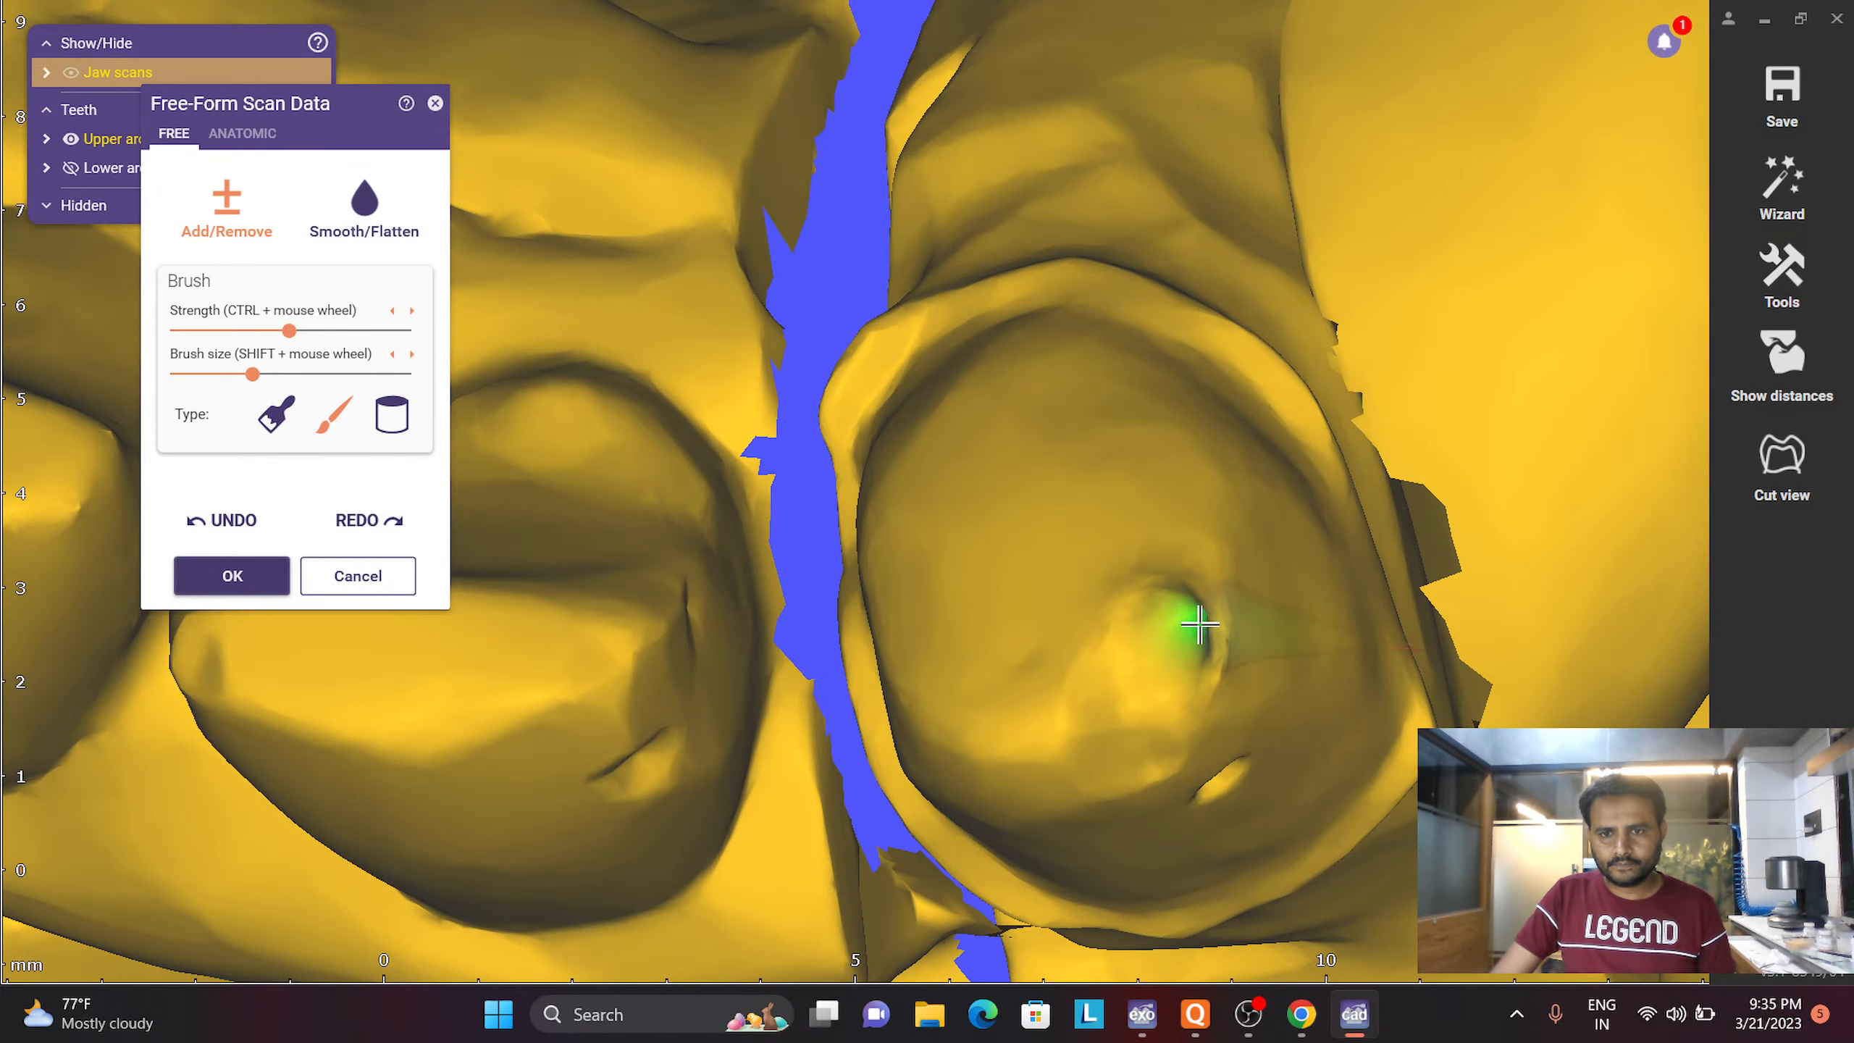
{"action": "mouse_move", "coordinate": [1192, 620]}
{"action": "right_mouse_down"}
{"action": "mouse_move", "coordinate": [1142, 631]}
{"action": "mouse_move", "coordinate": [1180, 641]}
{"action": "mouse_move", "coordinate": [1101, 655]}
{"action": "right_mouse_up"}
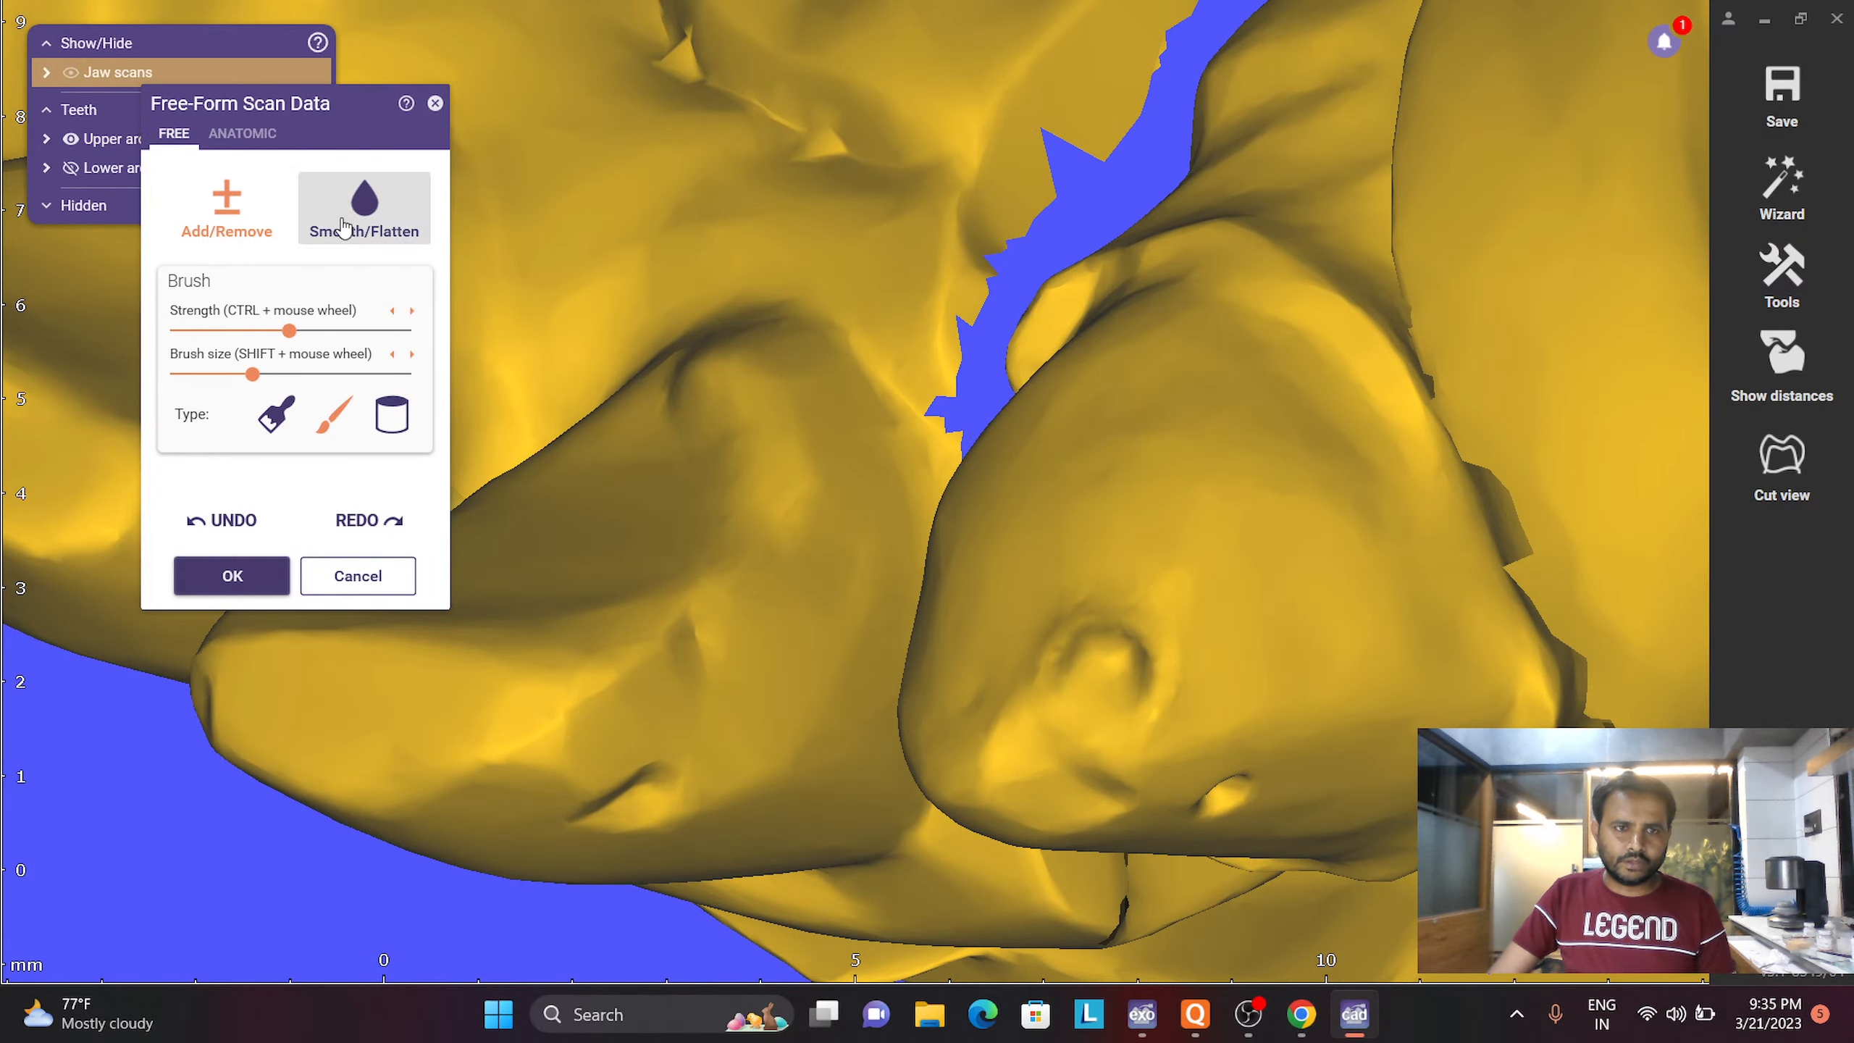
{"action": "left_click", "coordinate": [364, 205]}
{"action": "mouse_move", "coordinate": [1105, 683]}
{"action": "left_mouse_down"}
{"action": "mouse_move", "coordinate": [1102, 658]}
{"action": "mouse_move", "coordinate": [1087, 669]}
{"action": "left_mouse_up"}
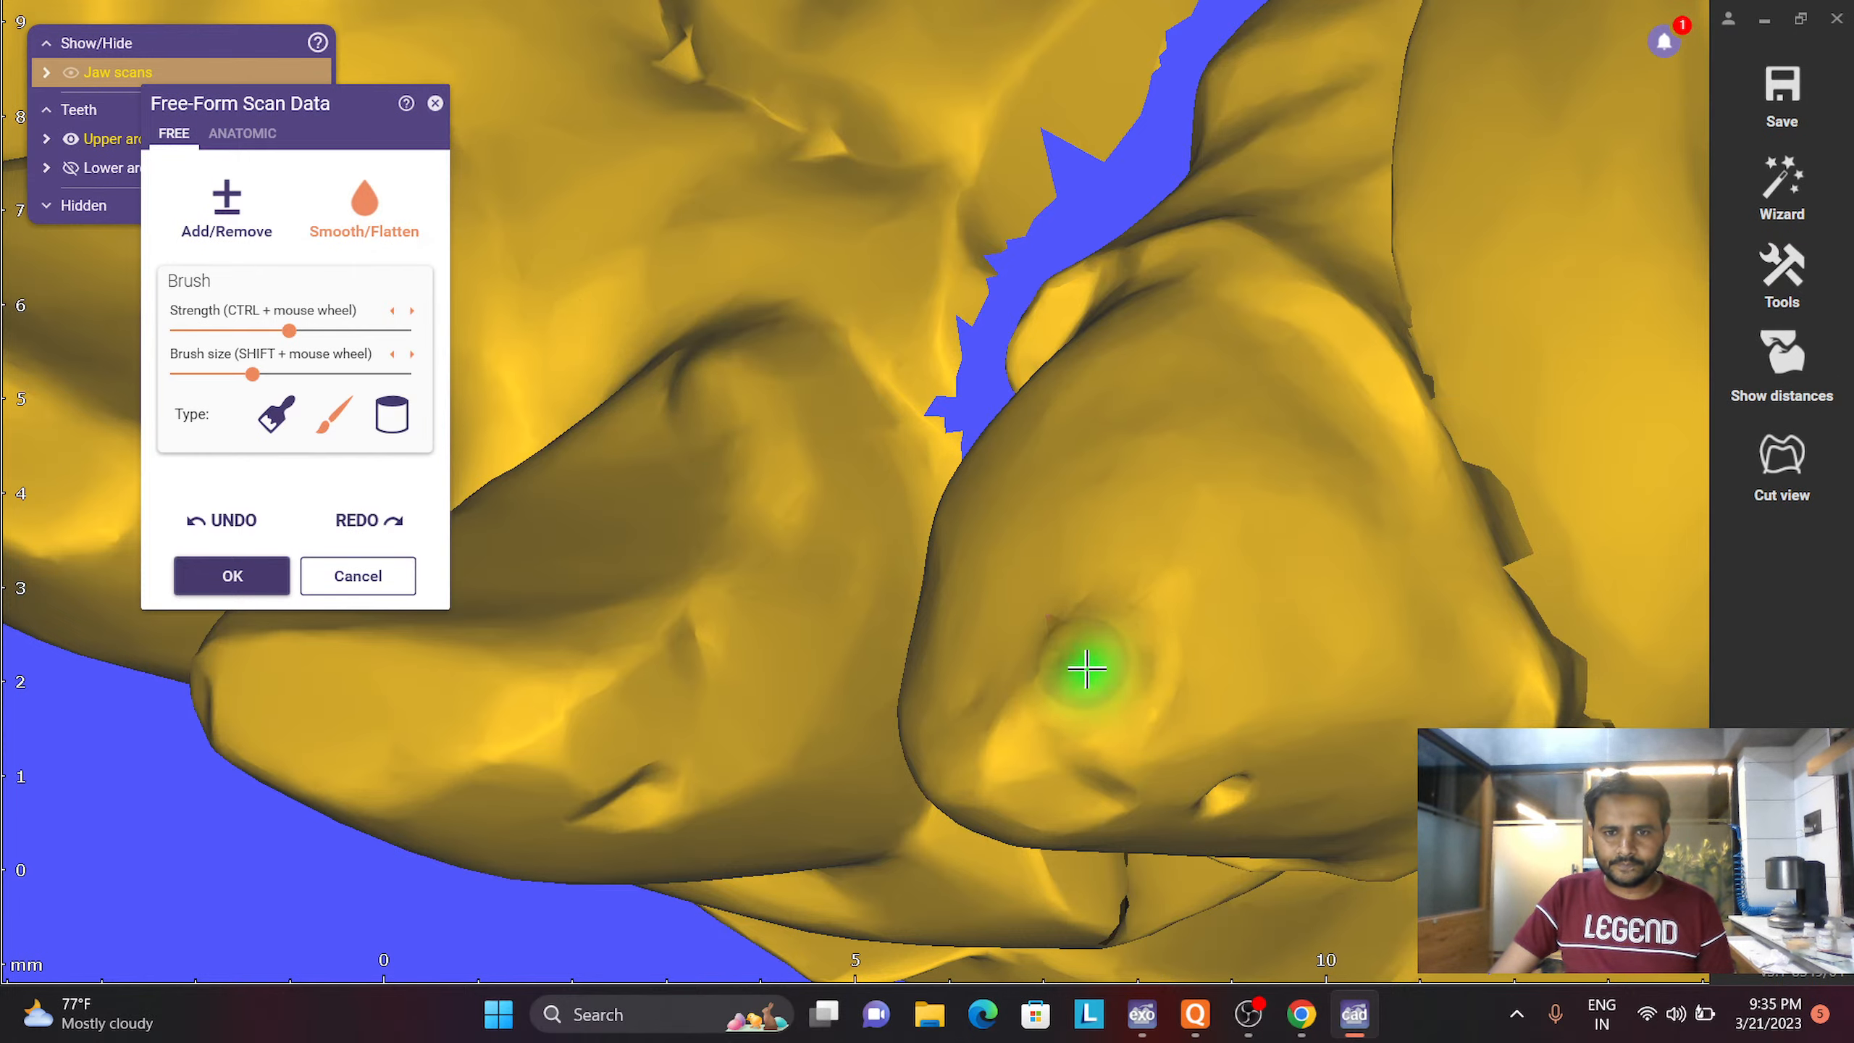
Rework the remaining unevenness on the canine preparation's tip with Add/Remove and blend it with Smooth/Flatten
{"action": "scroll", "coordinate": [1082, 677], "scroll_direction": "down", "scroll_amount": 5}
{"action": "mouse_move", "coordinate": [1082, 676]}
{"action": "right_mouse_down"}
{"action": "mouse_move", "coordinate": [1122, 521]}
{"action": "mouse_move", "coordinate": [1143, 527]}
{"action": "right_mouse_up"}
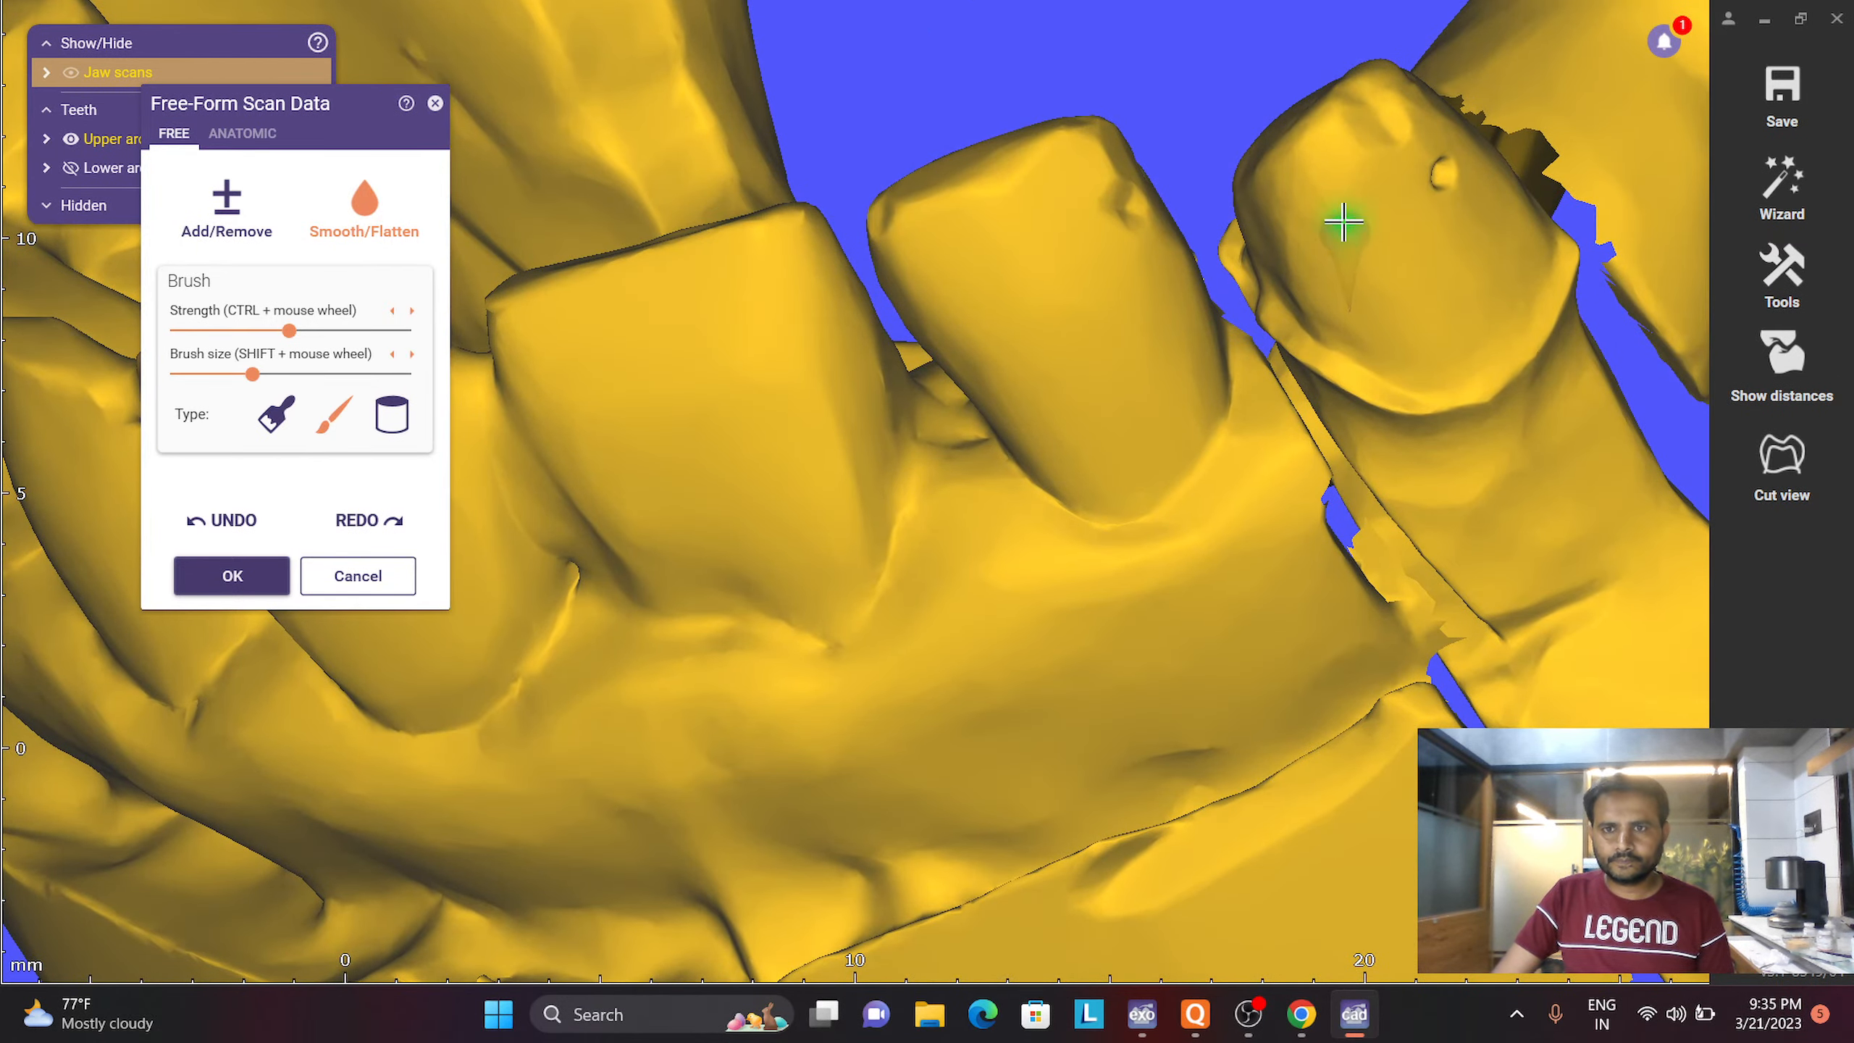
{"action": "right_click_drag", "start_coordinate": [1341, 224], "coordinate": [1324, 197]}
{"action": "scroll", "coordinate": [1323, 197], "scroll_direction": "up", "scroll_amount": 3}
{"action": "left_click", "coordinate": [226, 205]}
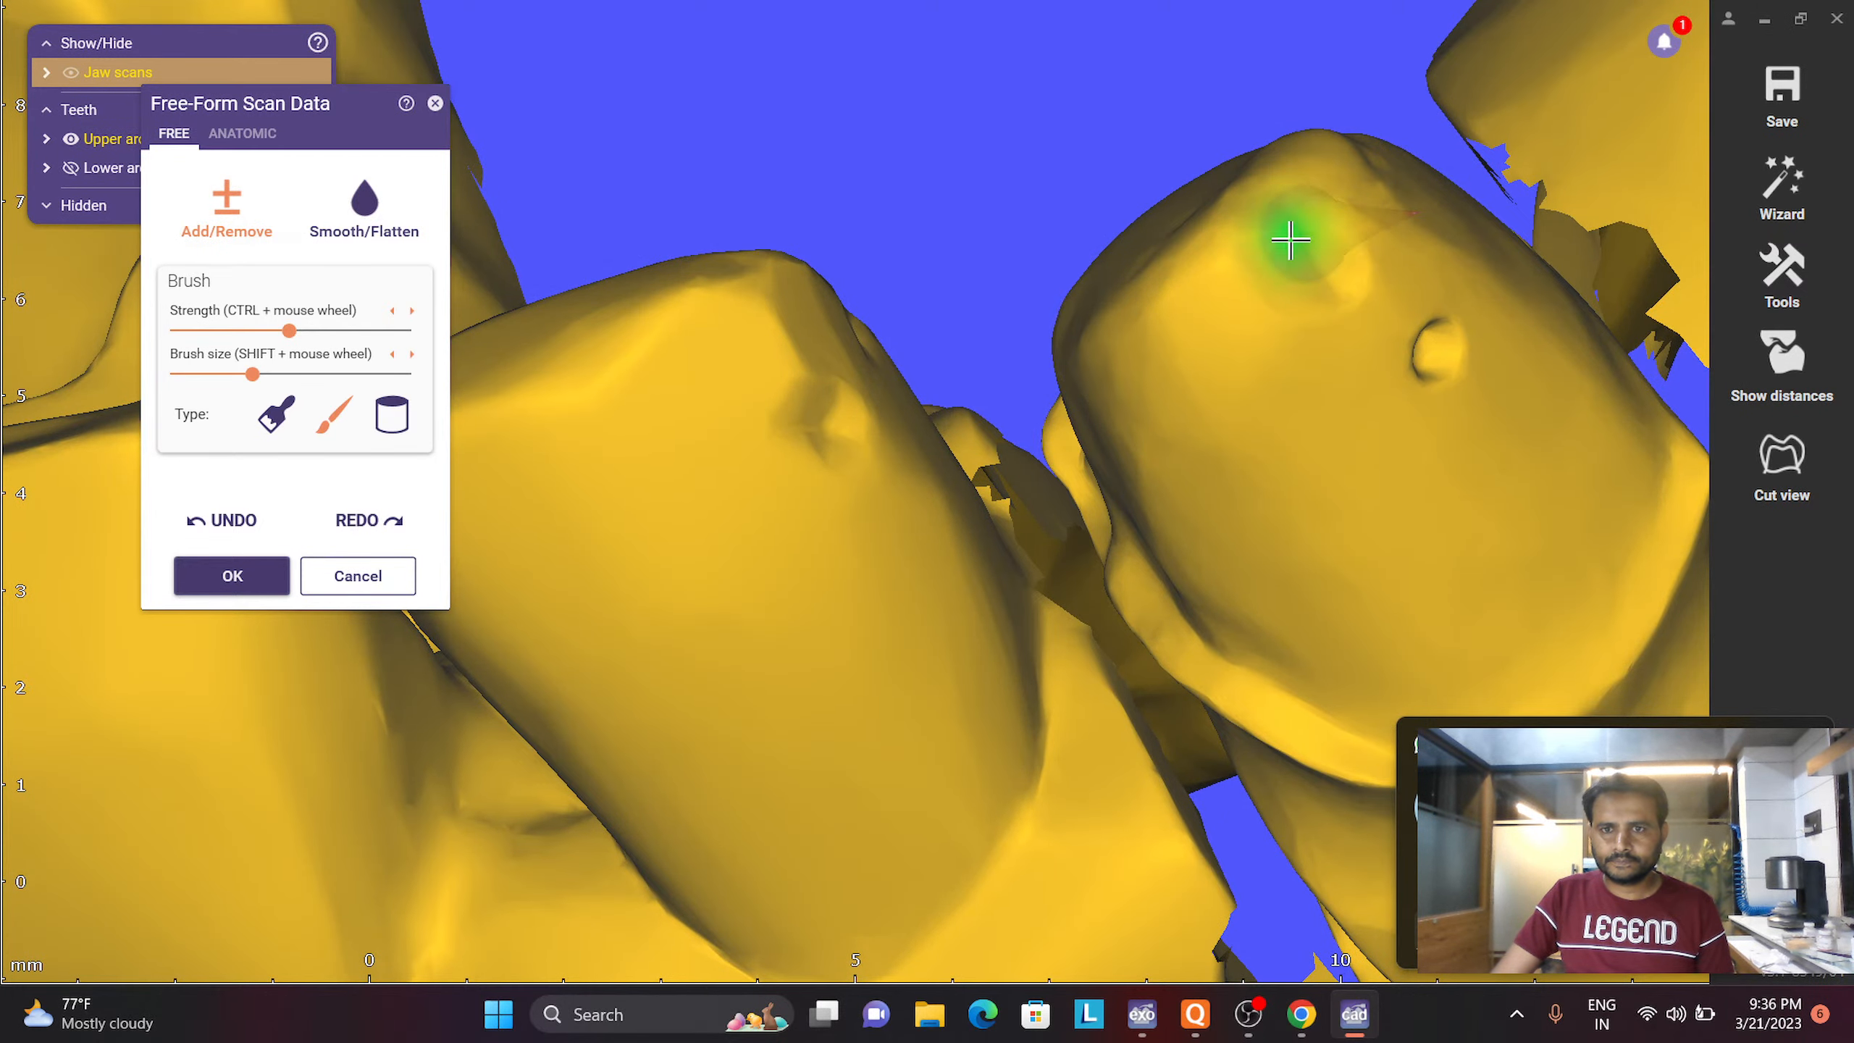
{"action": "mouse_move", "coordinate": [1320, 243]}
{"action": "left_mouse_down"}
{"action": "mouse_move", "coordinate": [1332, 251]}
{"action": "mouse_move", "coordinate": [1305, 195]}
{"action": "left_mouse_up"}
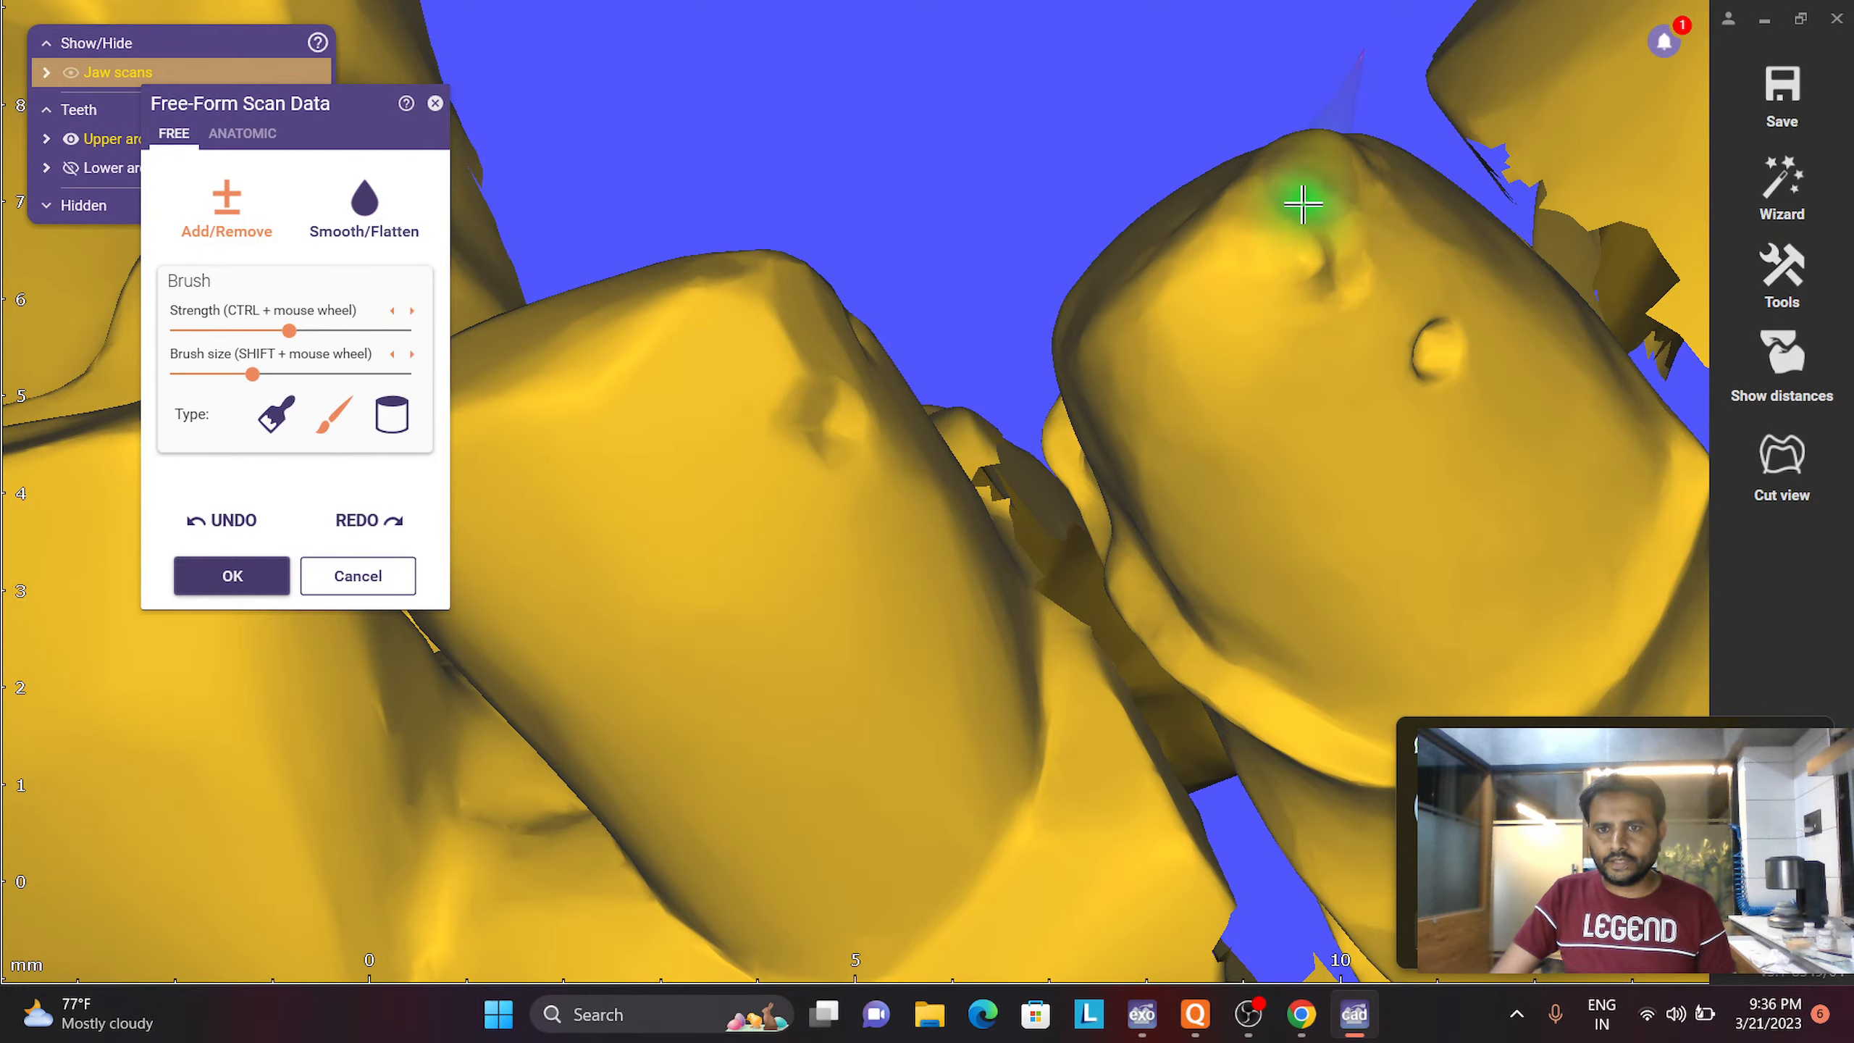
{"action": "left_click", "coordinate": [386, 231]}
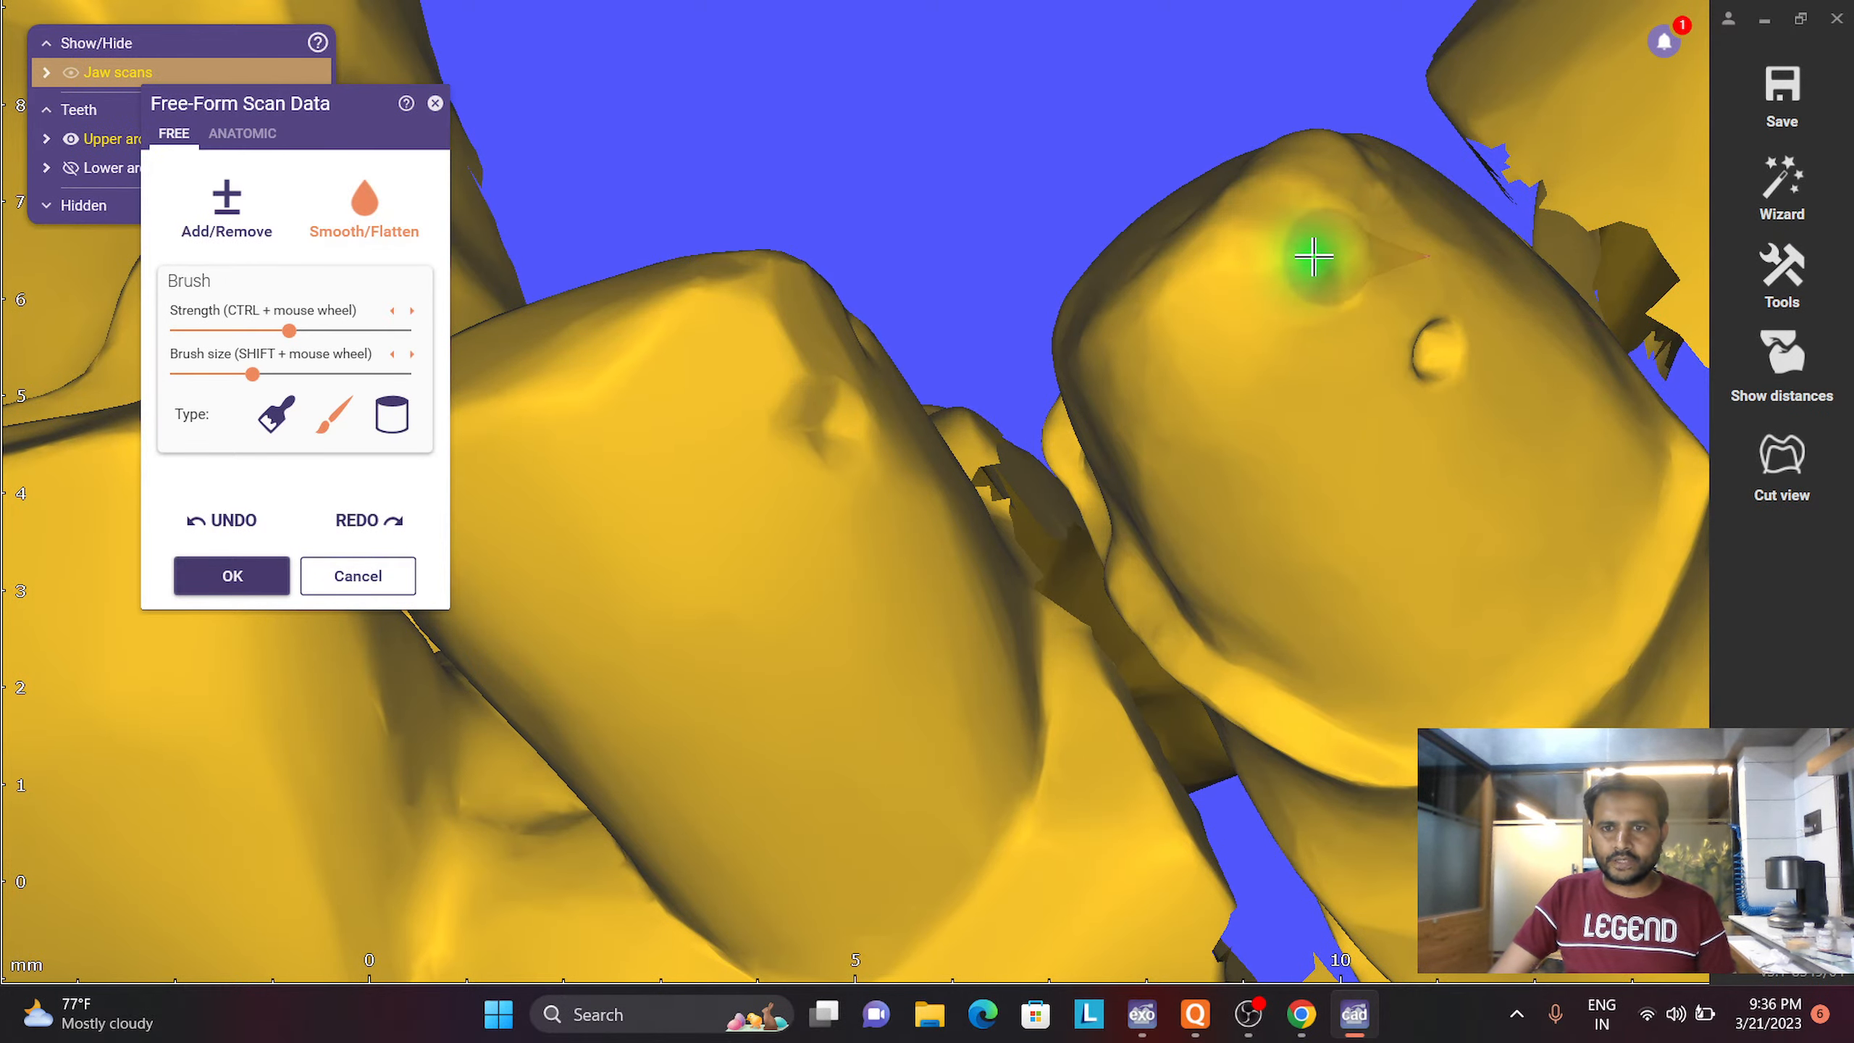
Check the corrected preparation against the whole upper model and apply the free-form changes
{"action": "scroll", "coordinate": [1295, 293], "scroll_direction": "down", "scroll_amount": 3}
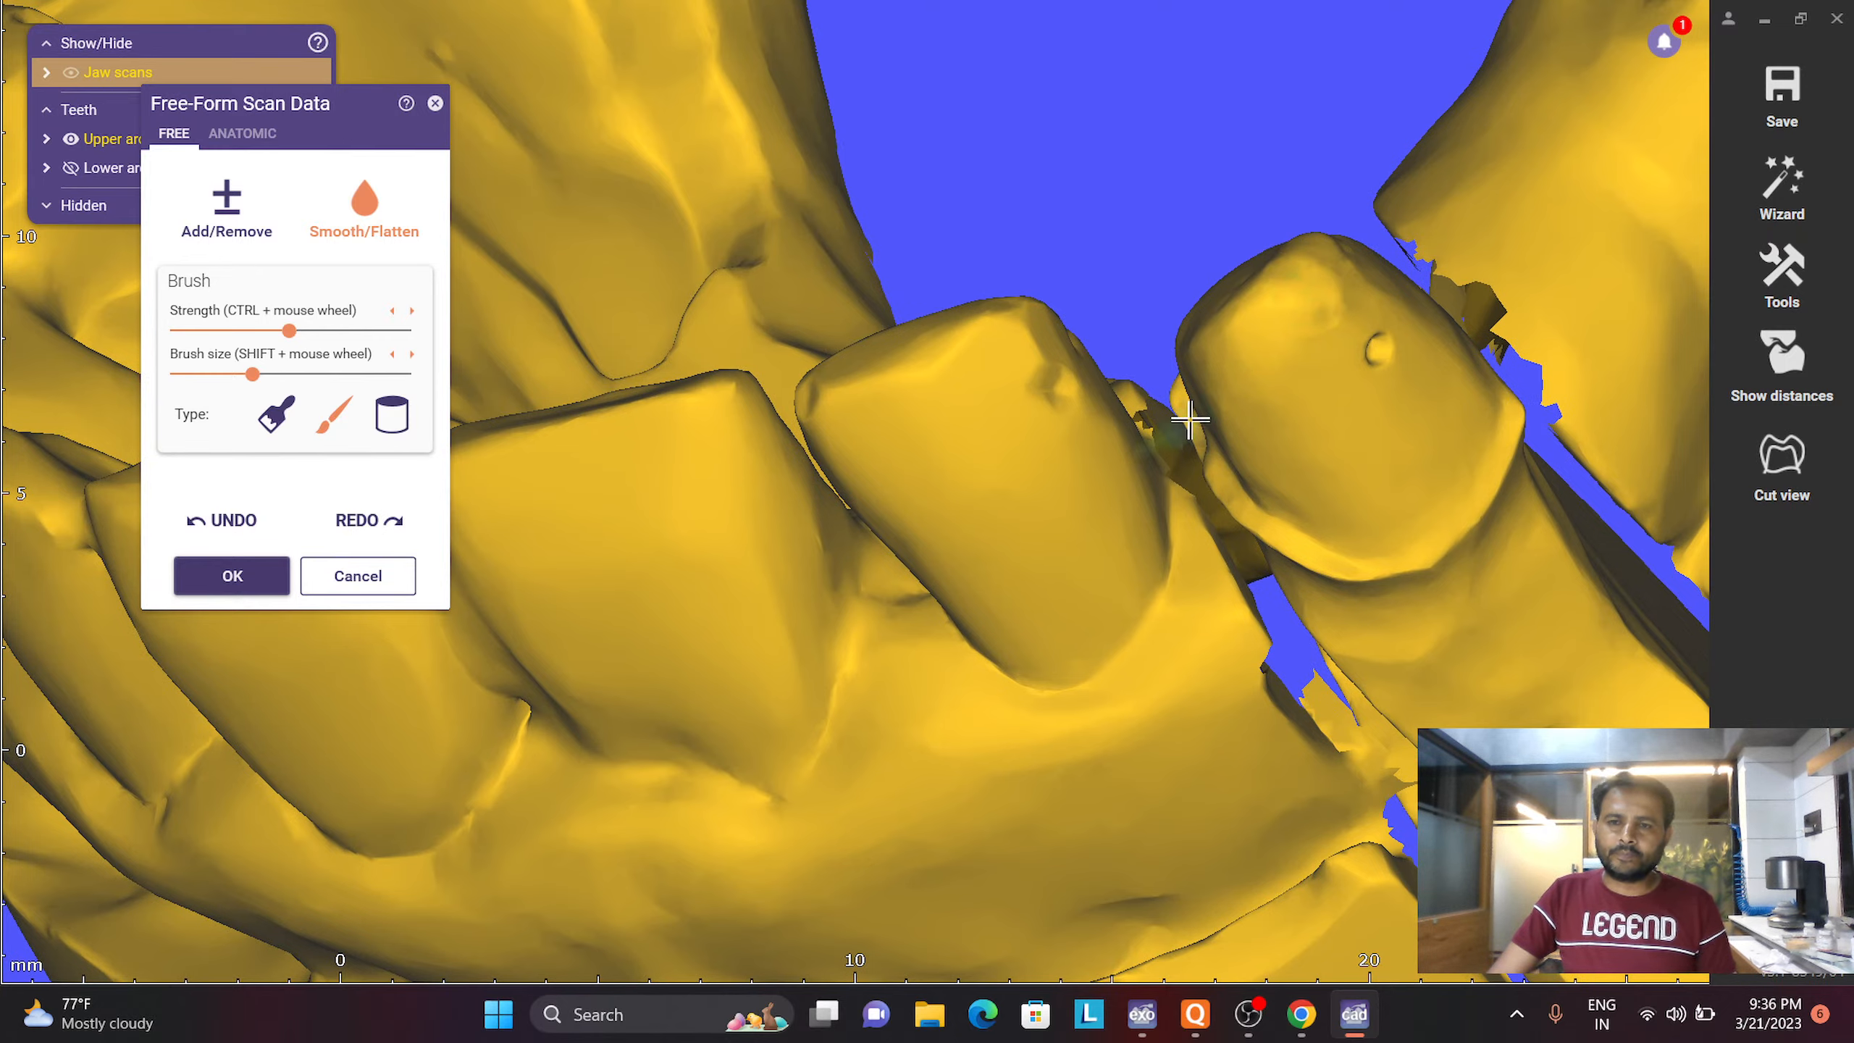
{"action": "scroll", "coordinate": [1190, 419], "scroll_direction": "down", "scroll_amount": 5}
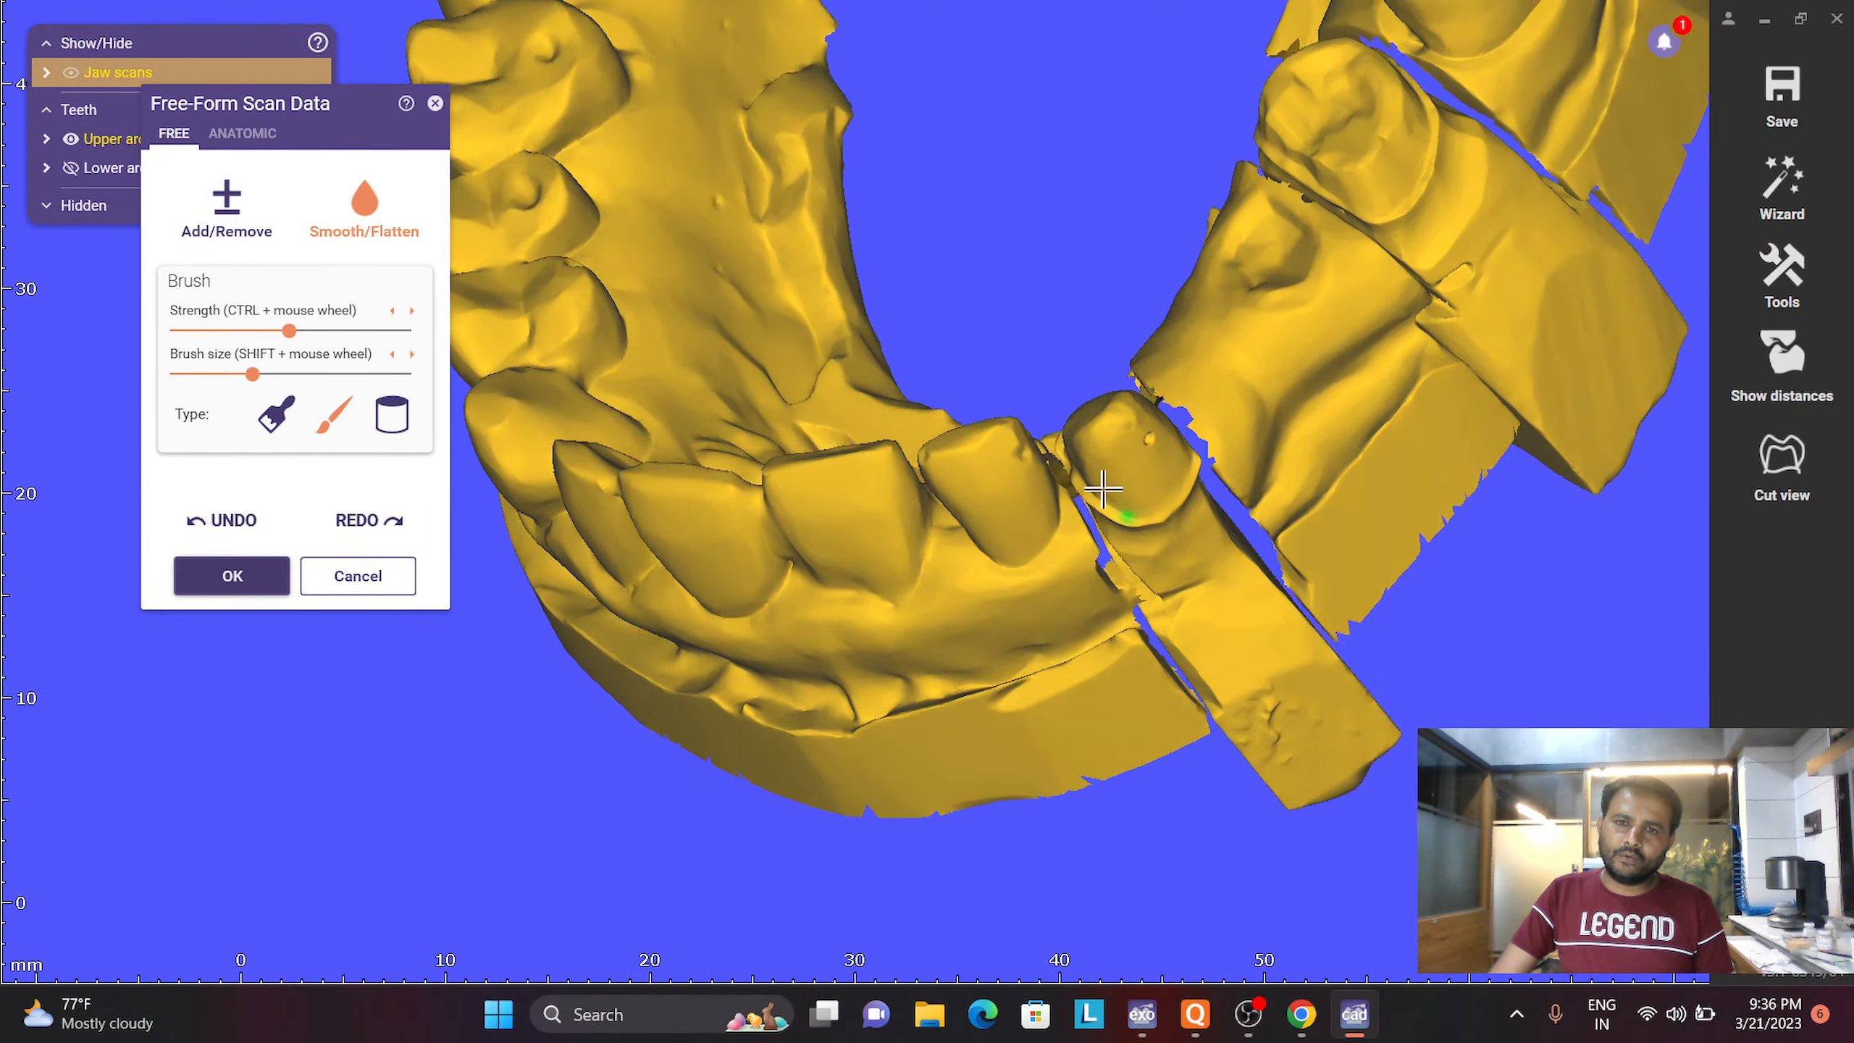
{"action": "right_click_drag", "start_coordinate": [1103, 490], "coordinate": [1103, 489]}
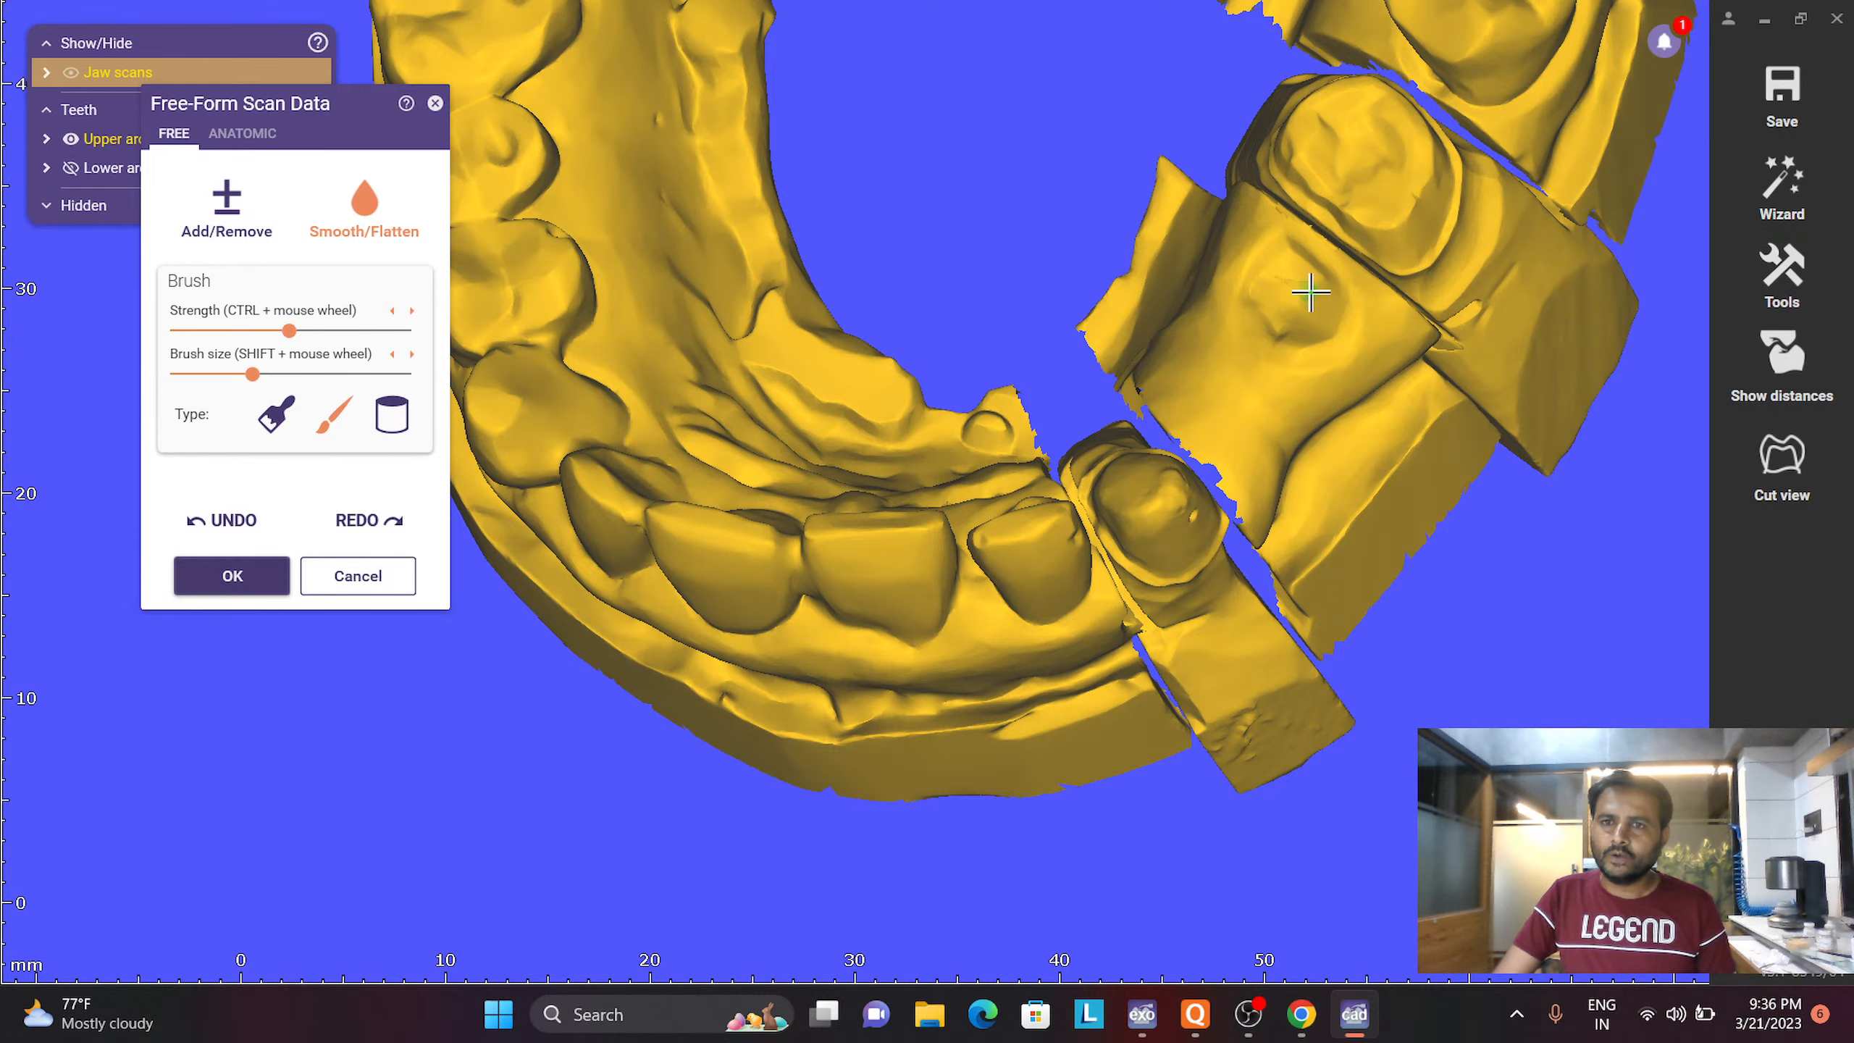
{"action": "right_click_drag", "start_coordinate": [1312, 292], "coordinate": [11, 743]}
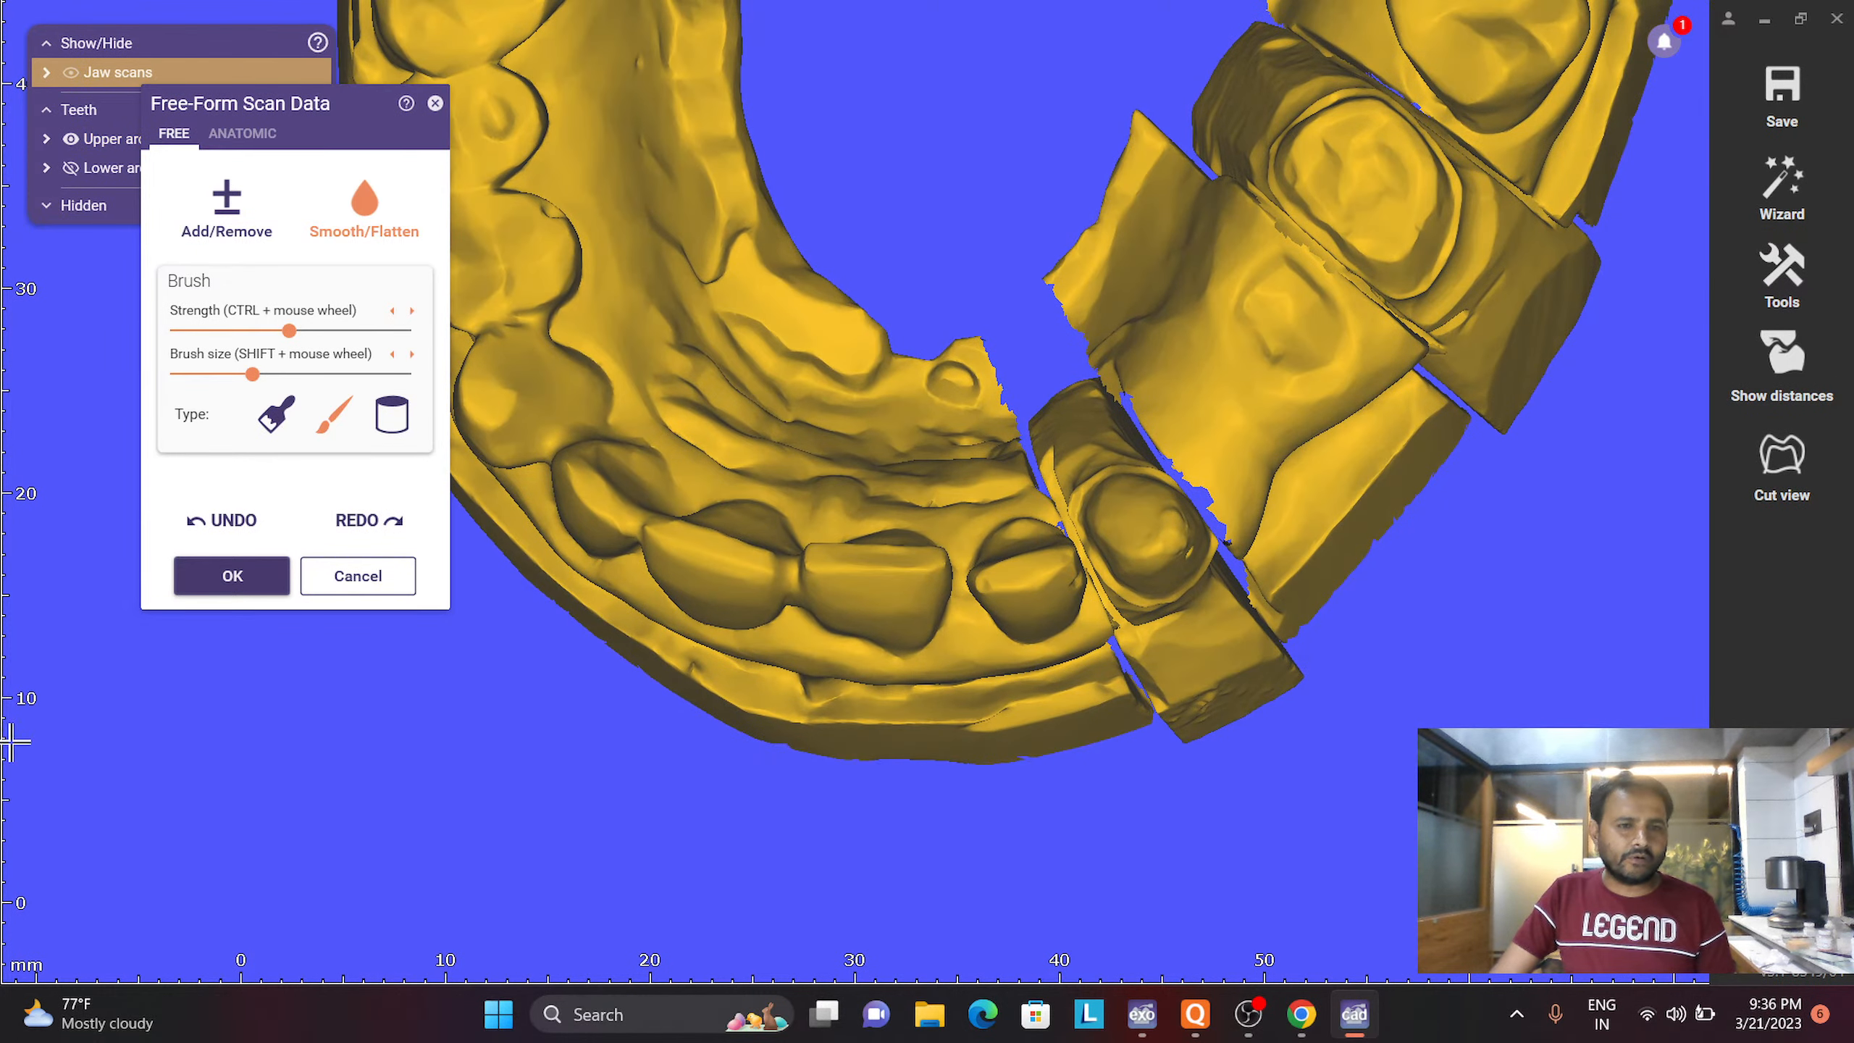
{"action": "left_click", "coordinate": [201, 590]}
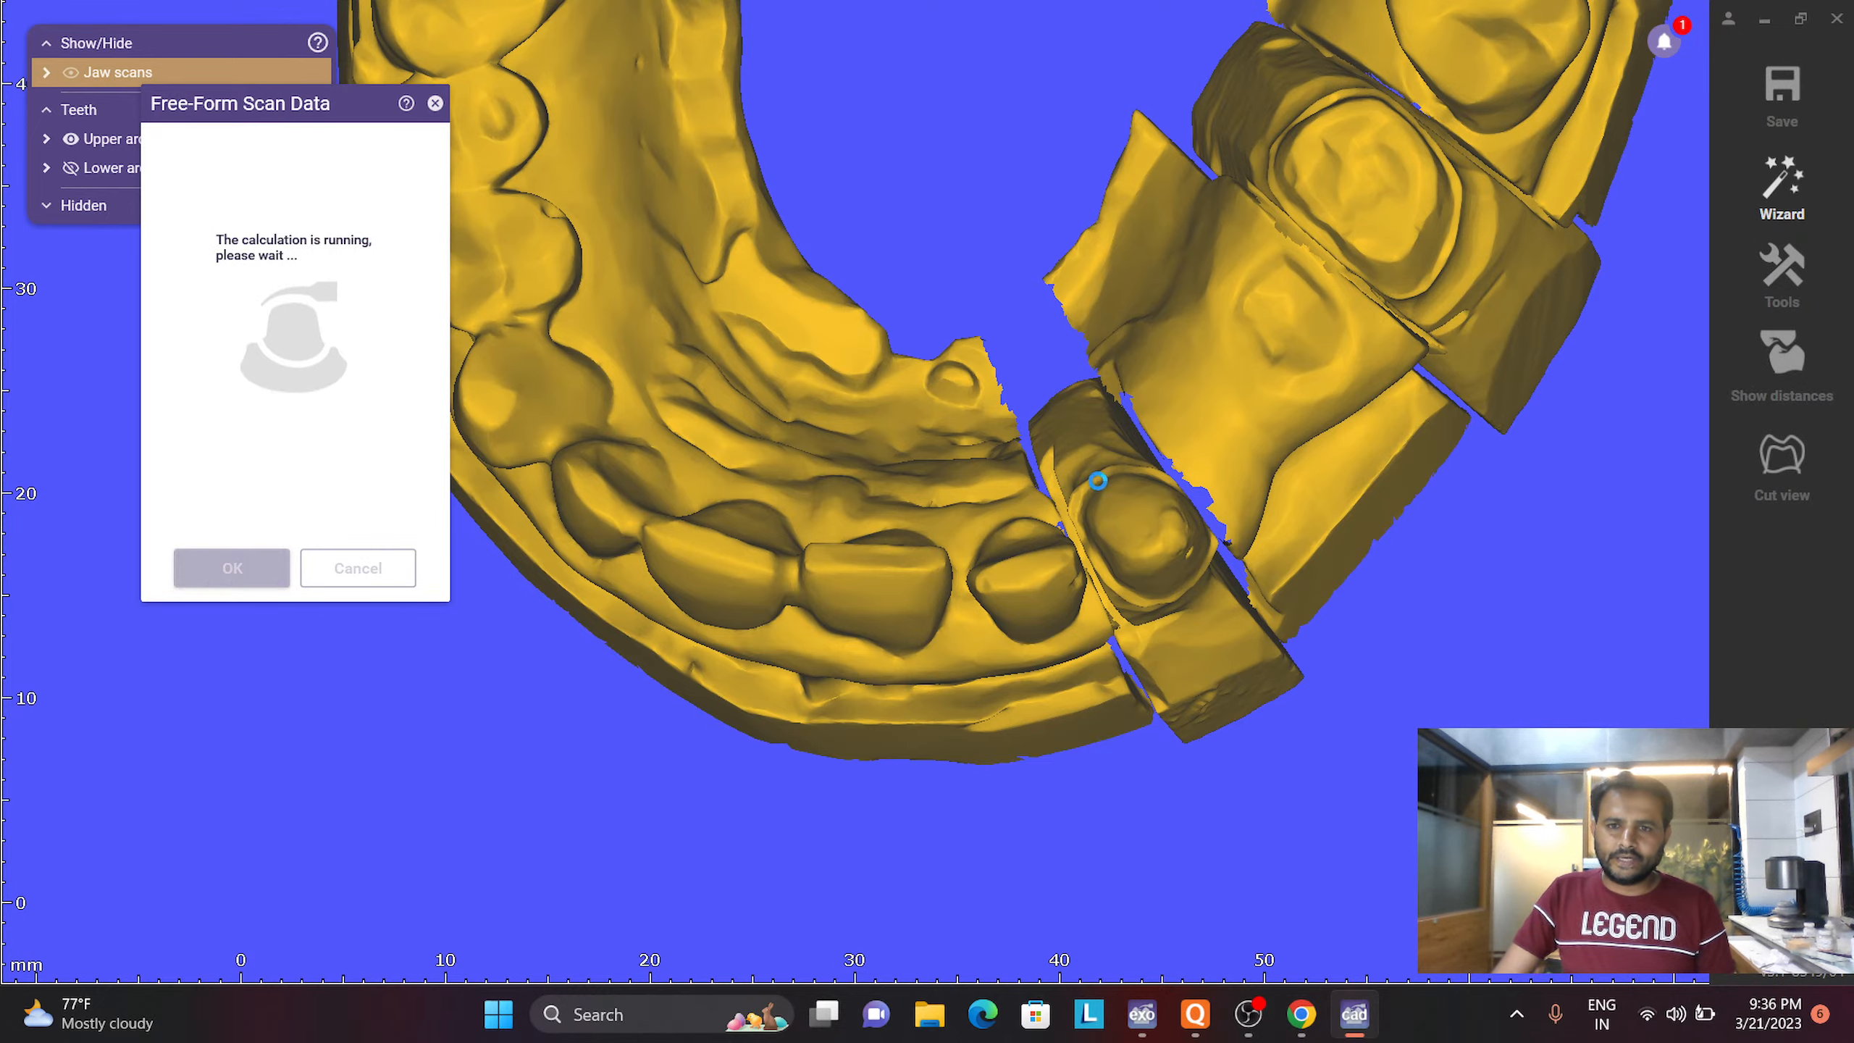
In Edit Mesh, select straight through the two die stumps projecting below the upper model base, delete them and apply the edit
{"action": "scroll", "coordinate": [1098, 481], "scroll_direction": "down", "scroll_amount": 5}
{"action": "right_click_drag", "start_coordinate": [1098, 481], "coordinate": [1122, 520]}
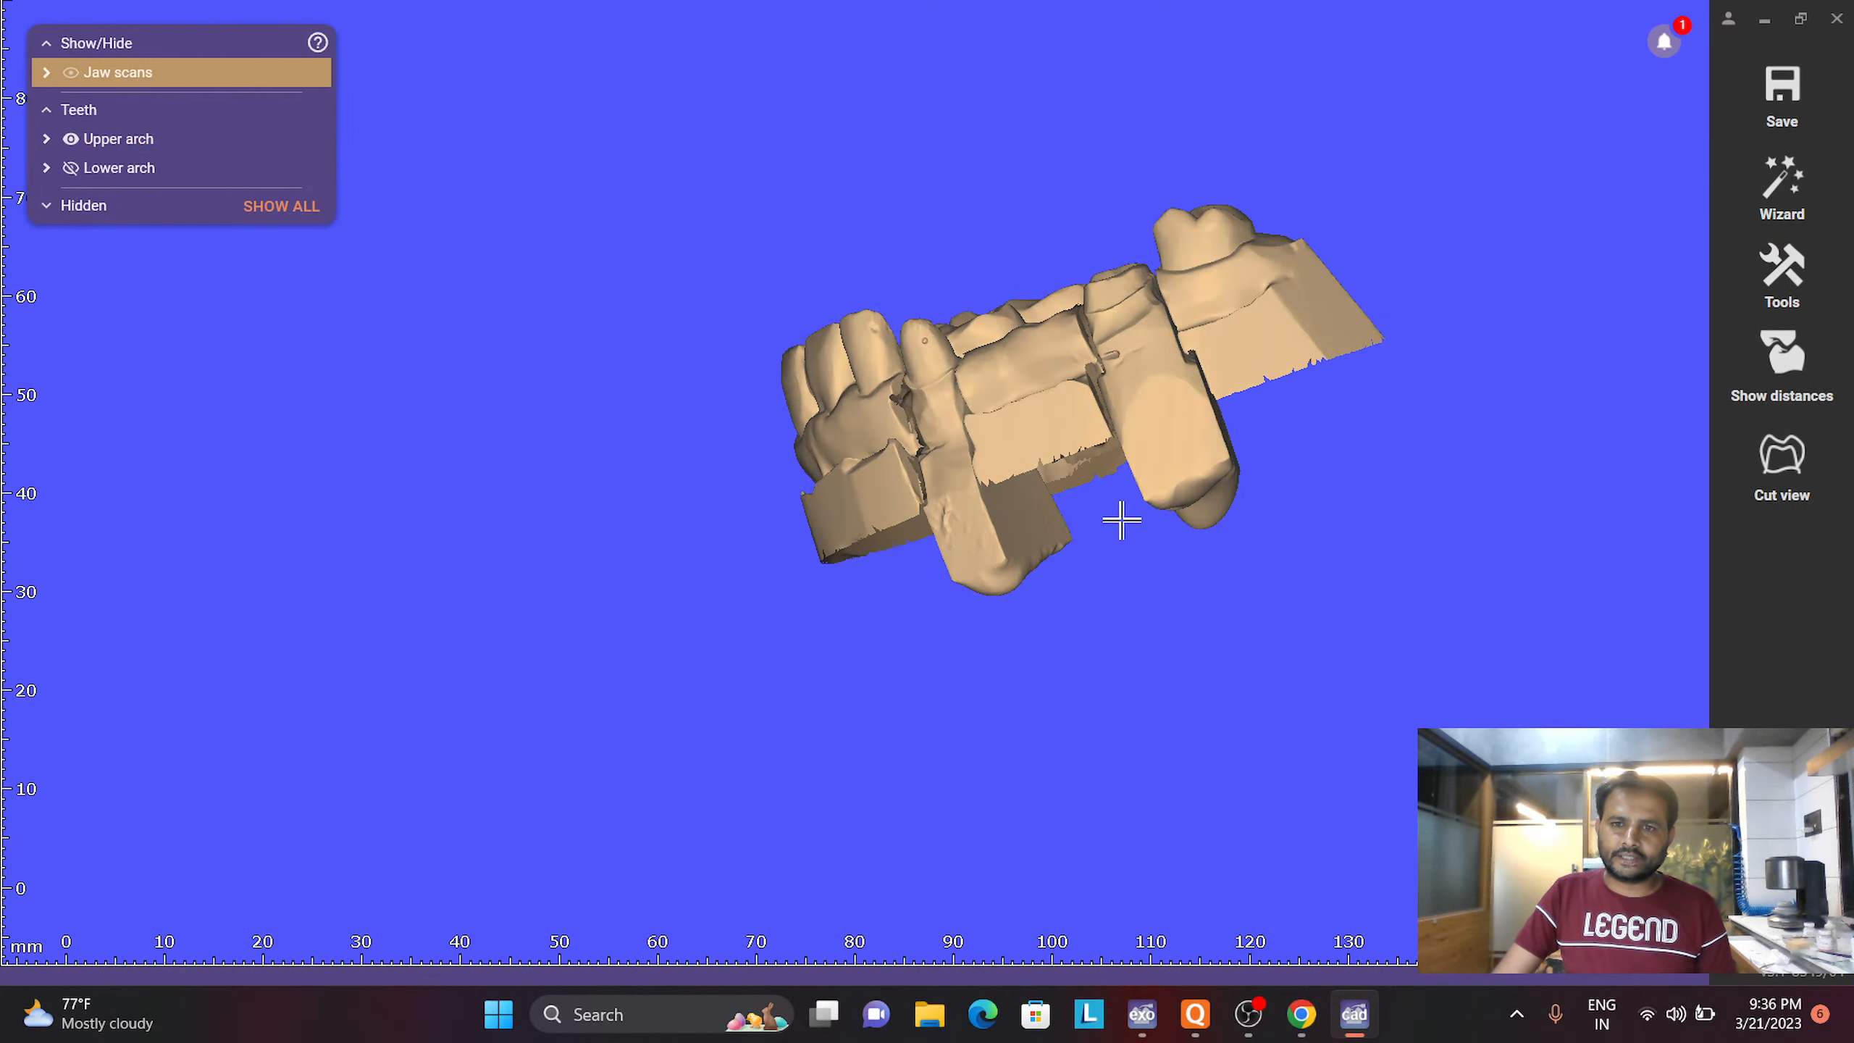
{"action": "left_click", "coordinate": [1778, 188]}
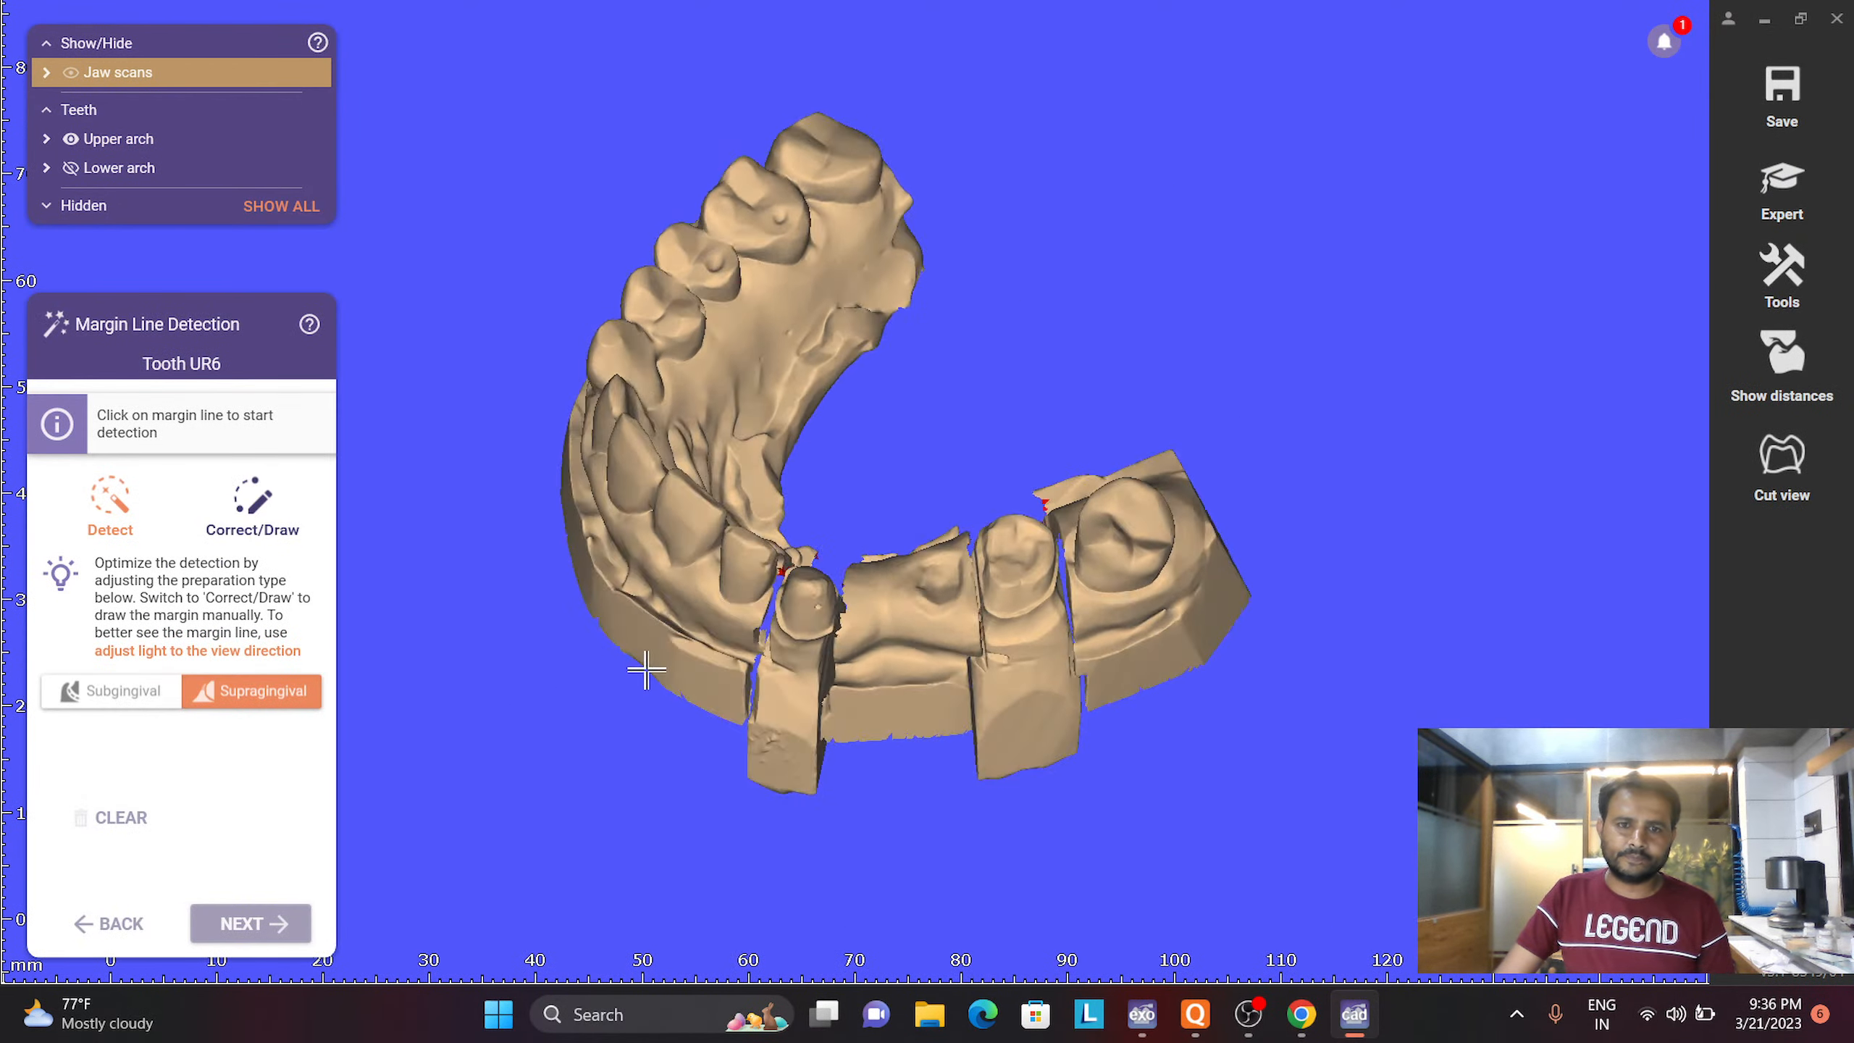
{"action": "left_click", "coordinate": [1778, 188]}
{"action": "right_click", "coordinate": [682, 639]}
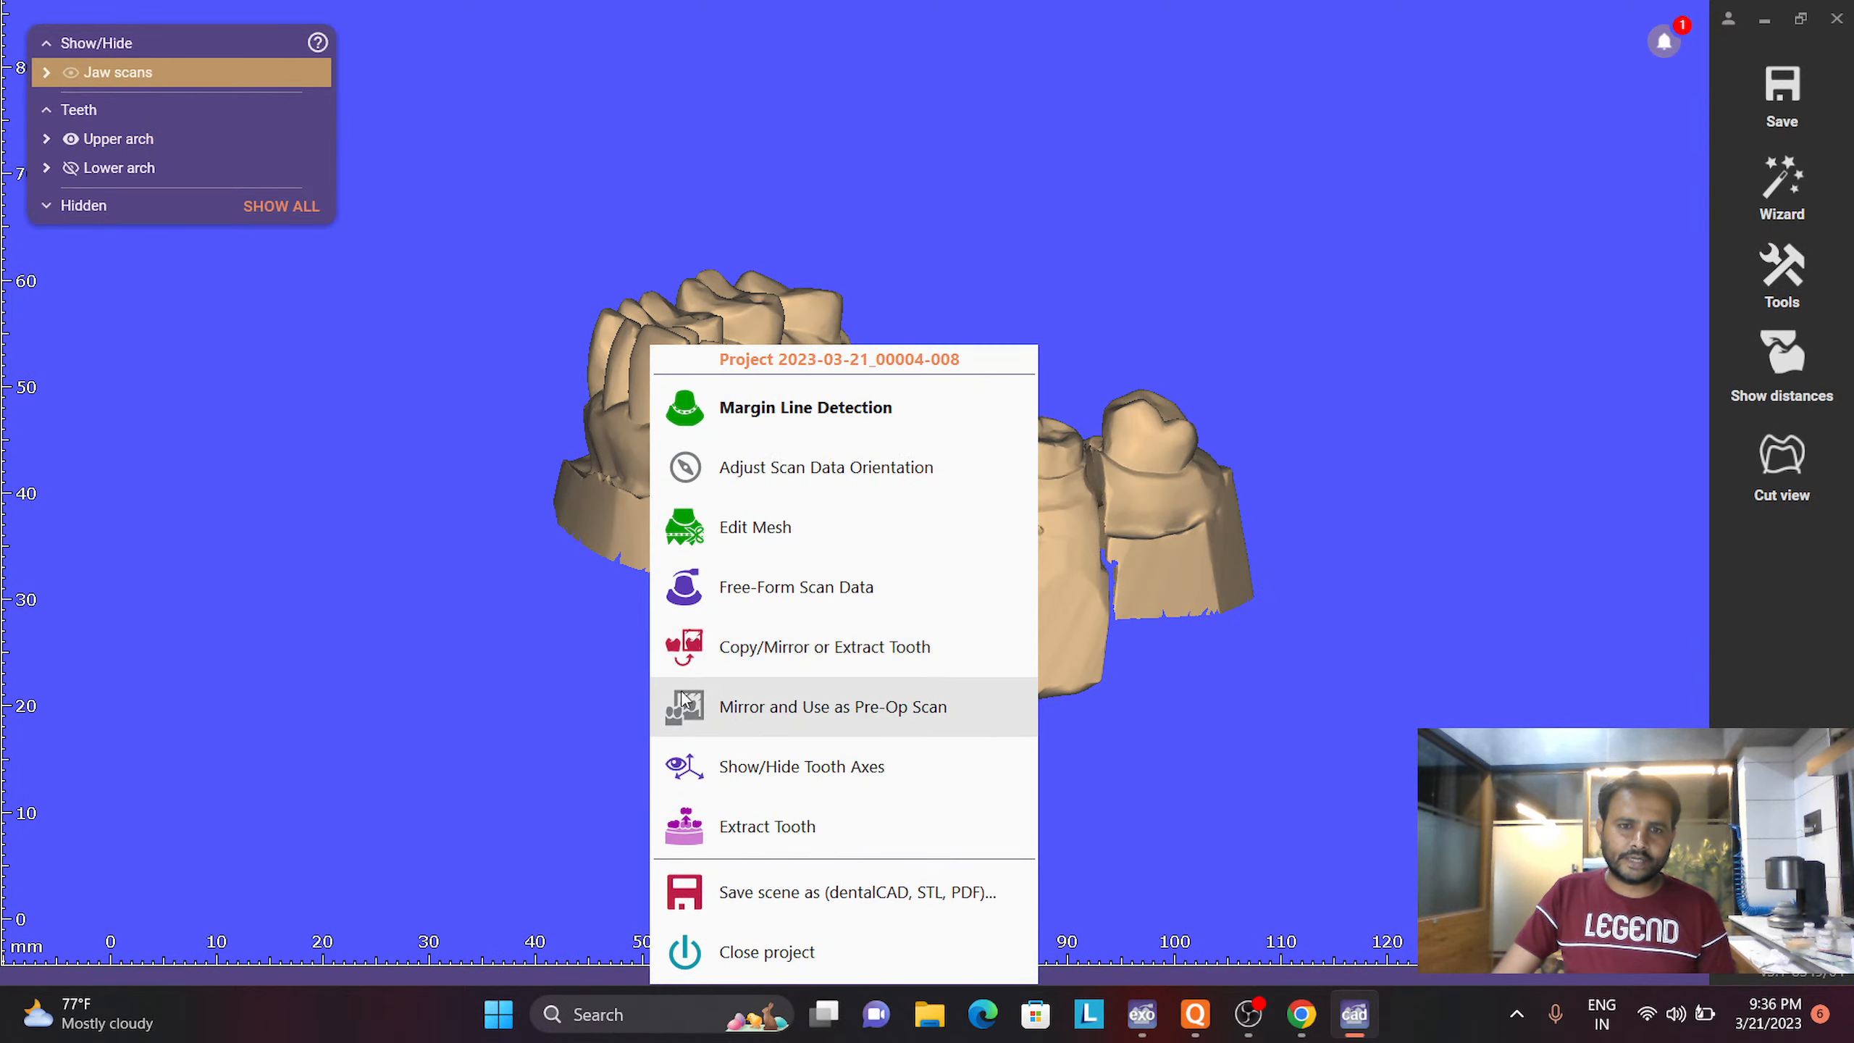
{"action": "left_click", "coordinate": [686, 544]}
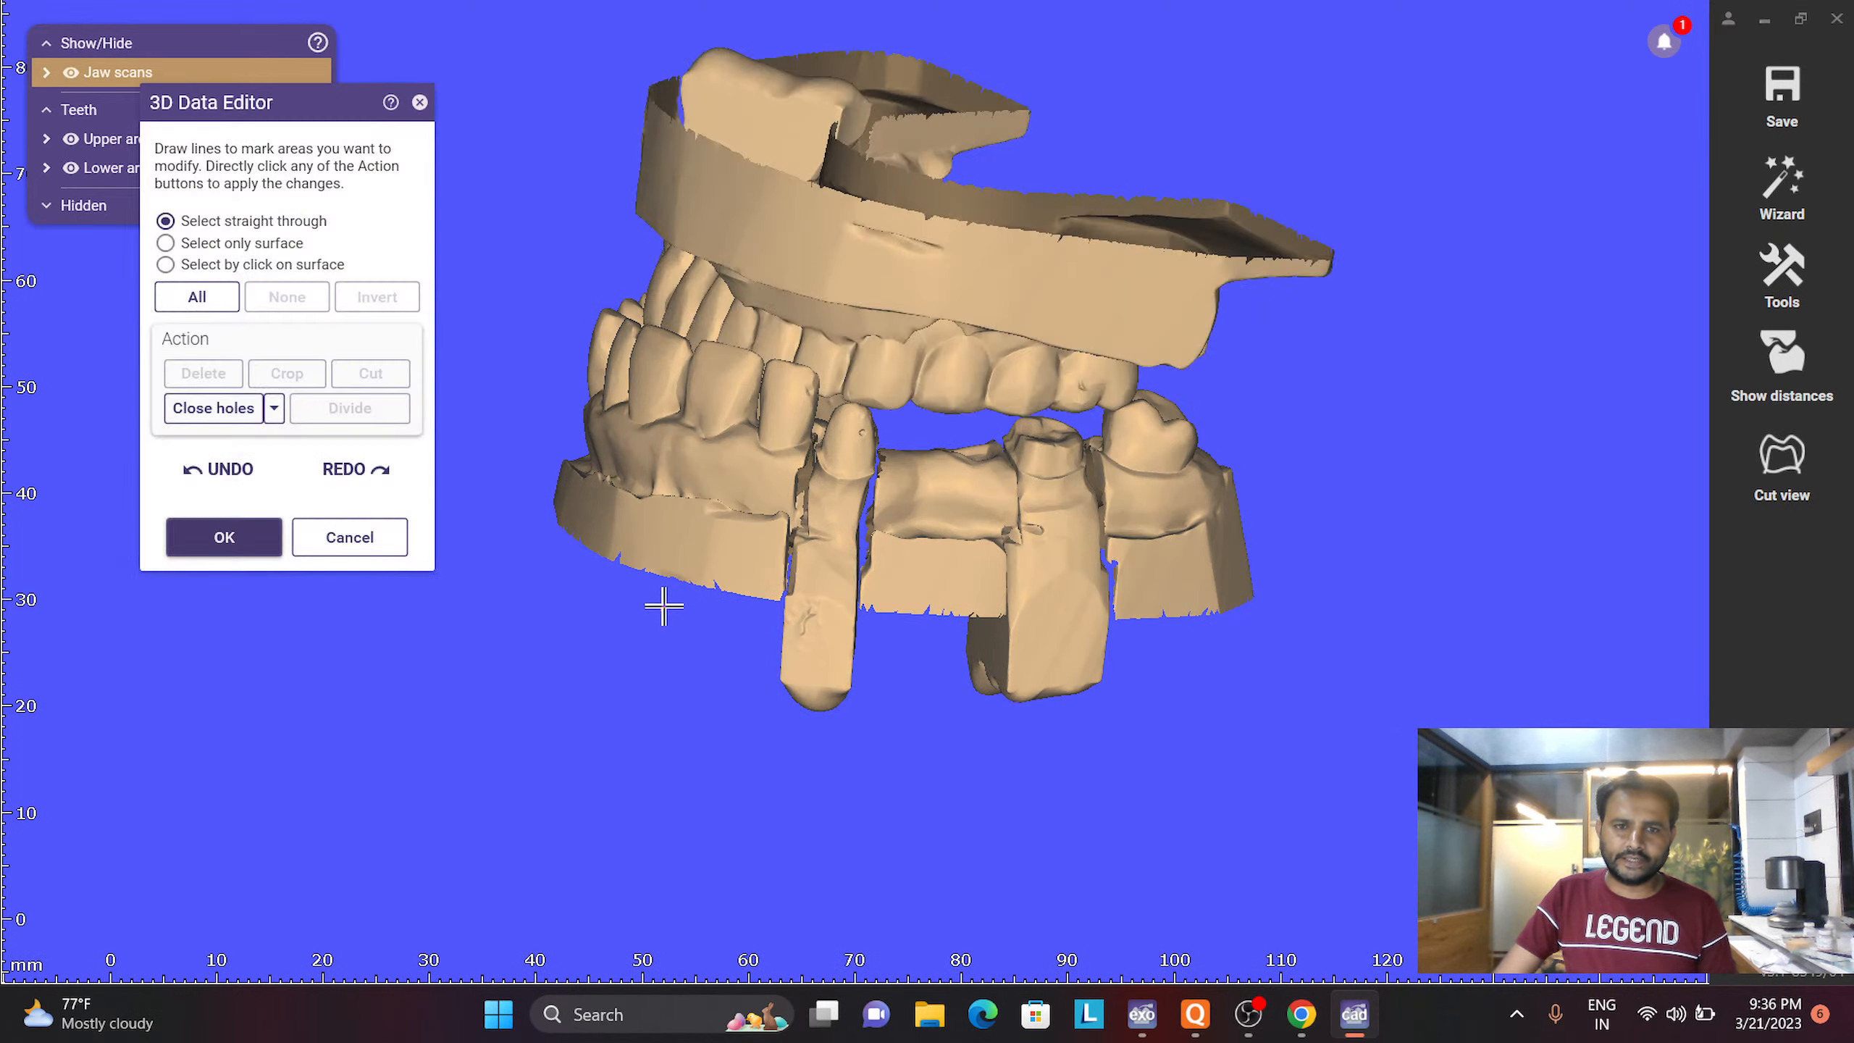
{"action": "left_click", "coordinate": [686, 576]}
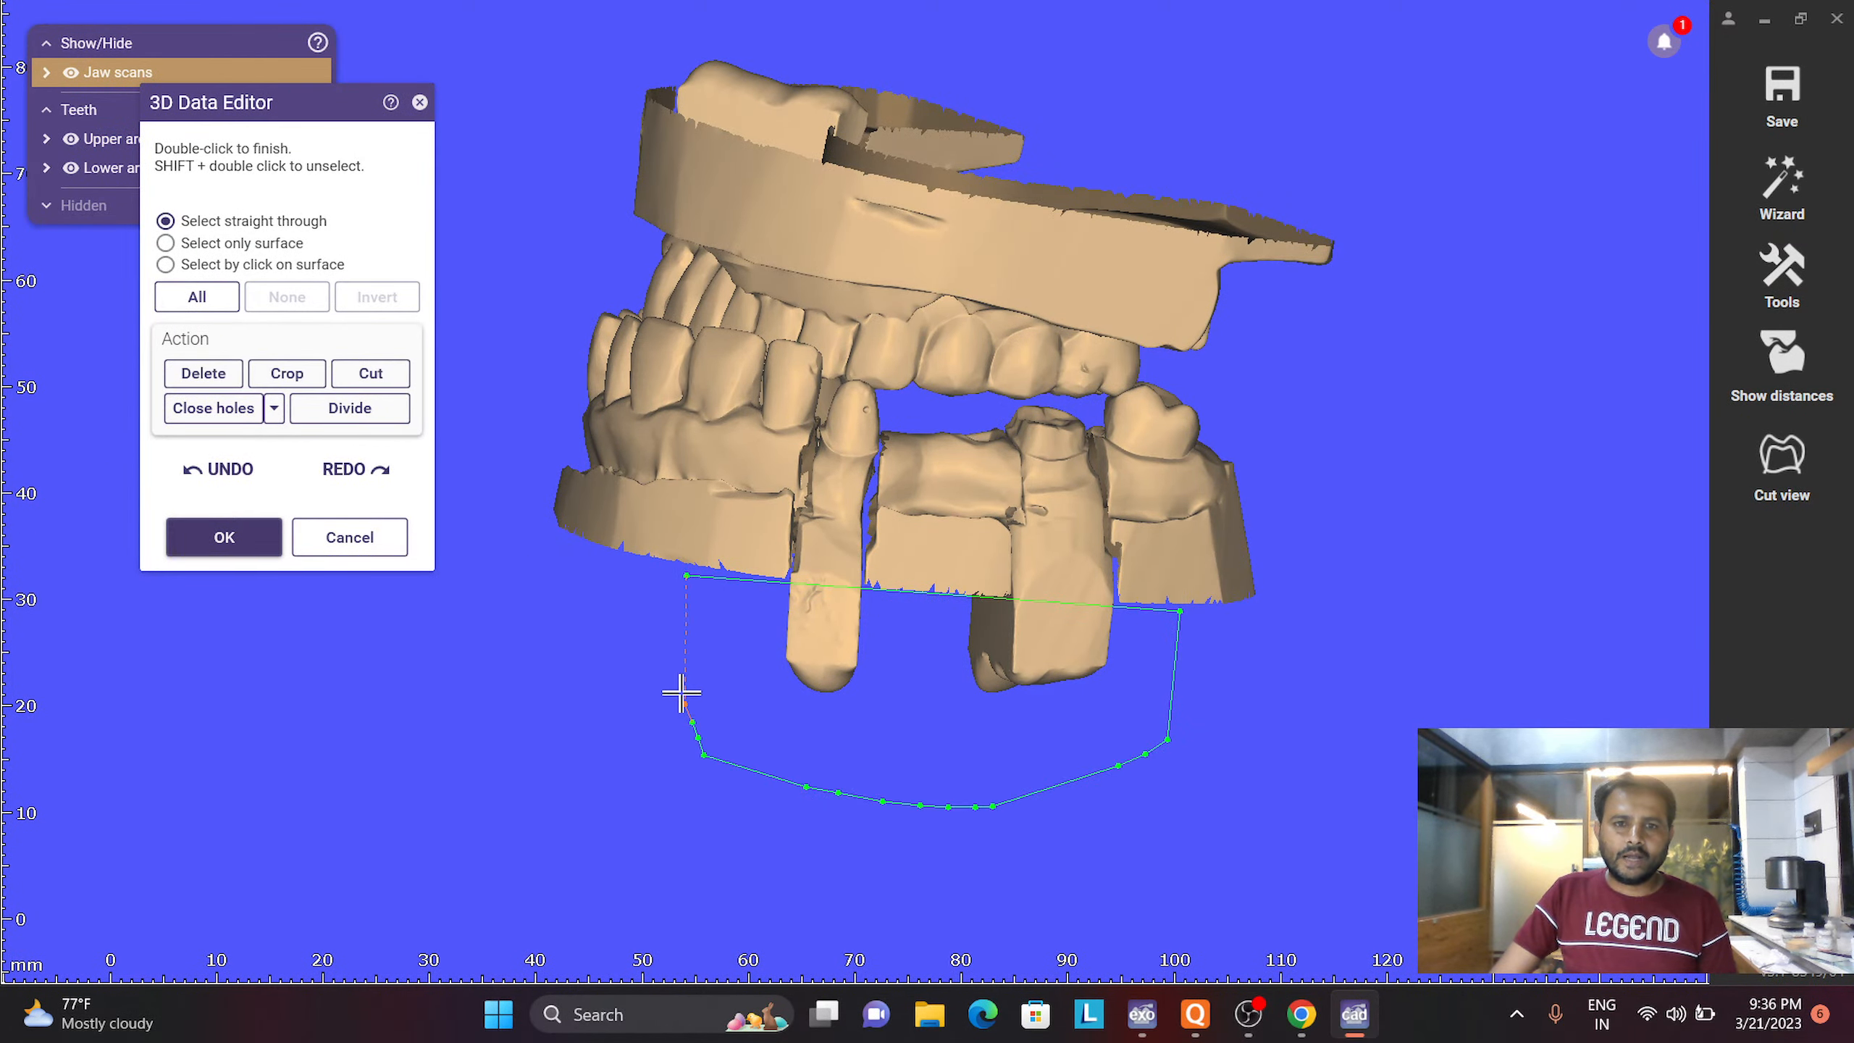
{"action": "double_click", "coordinate": [686, 577]}
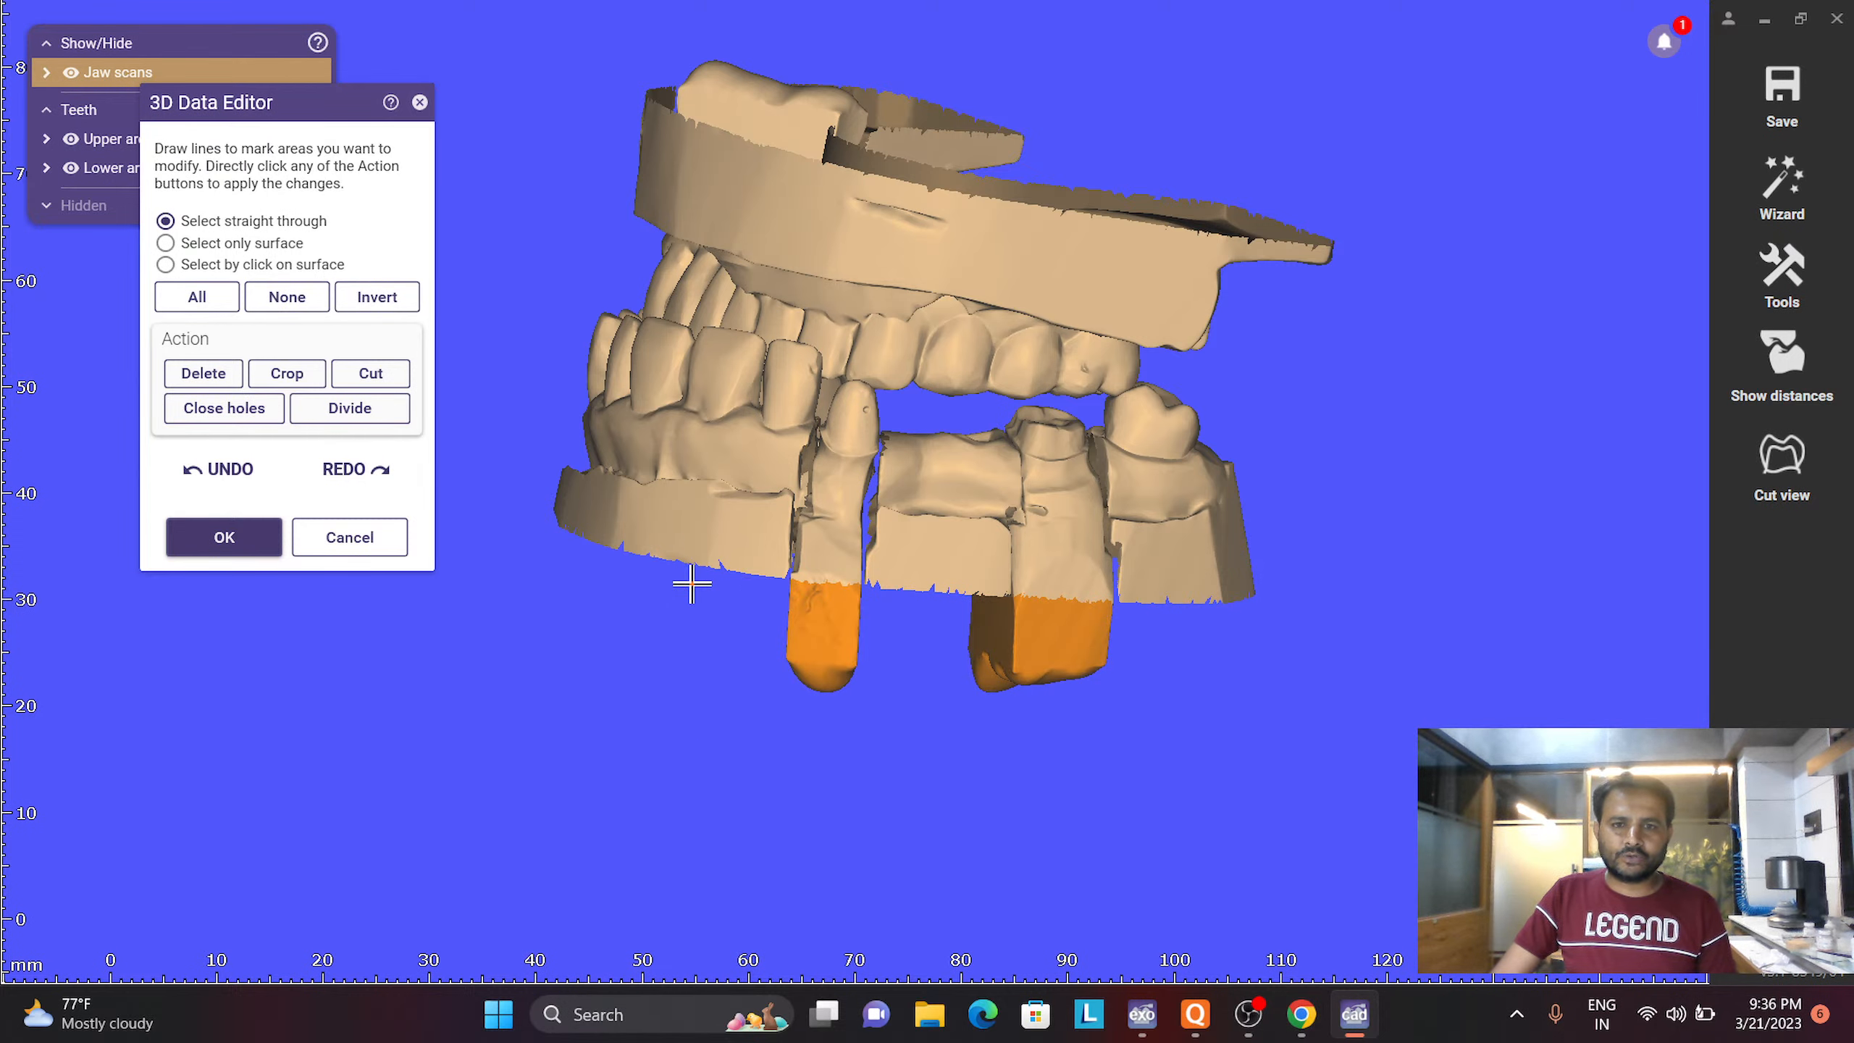
{"action": "left_click", "coordinate": [183, 375]}
{"action": "left_click", "coordinate": [239, 547]}
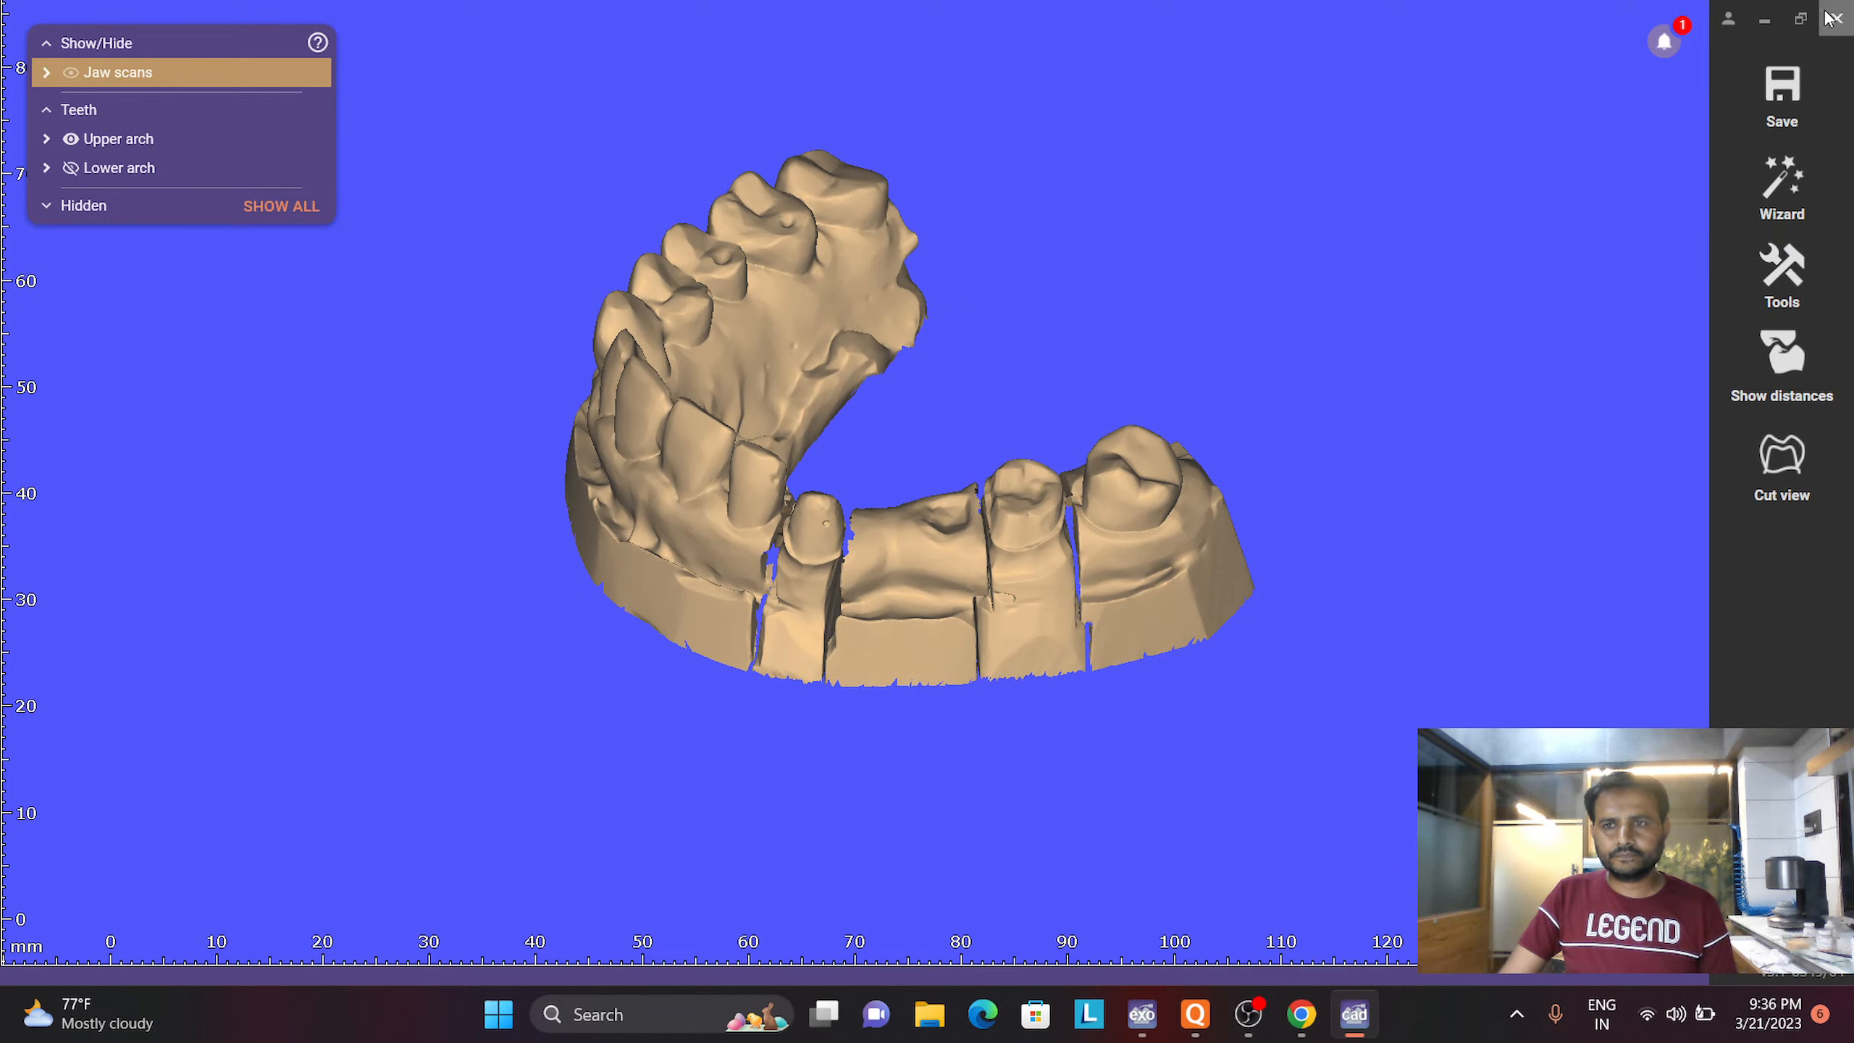
Return to the wizard and detect the margin line of tooth UR6 with the Supragingival setting
{"action": "left_click", "coordinate": [1762, 205]}
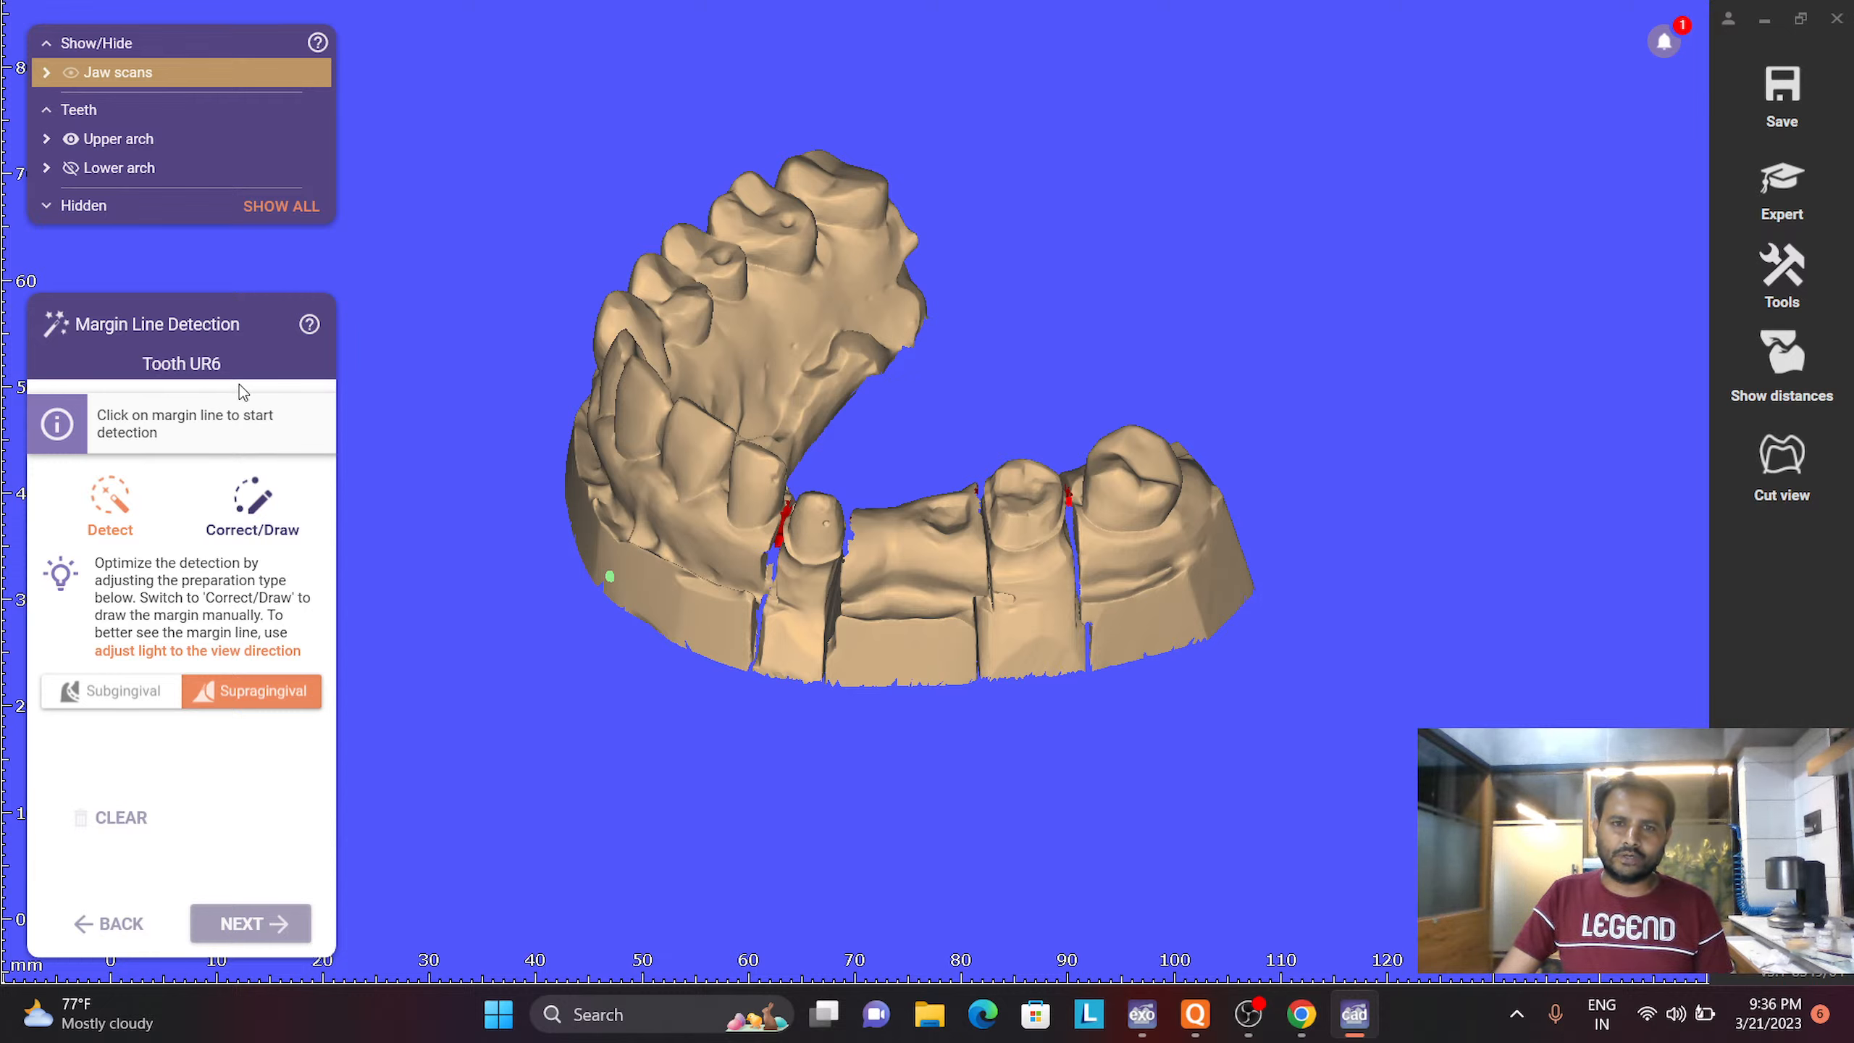
{"action": "right_click_drag", "start_coordinate": [1026, 441], "coordinate": [964, 409]}
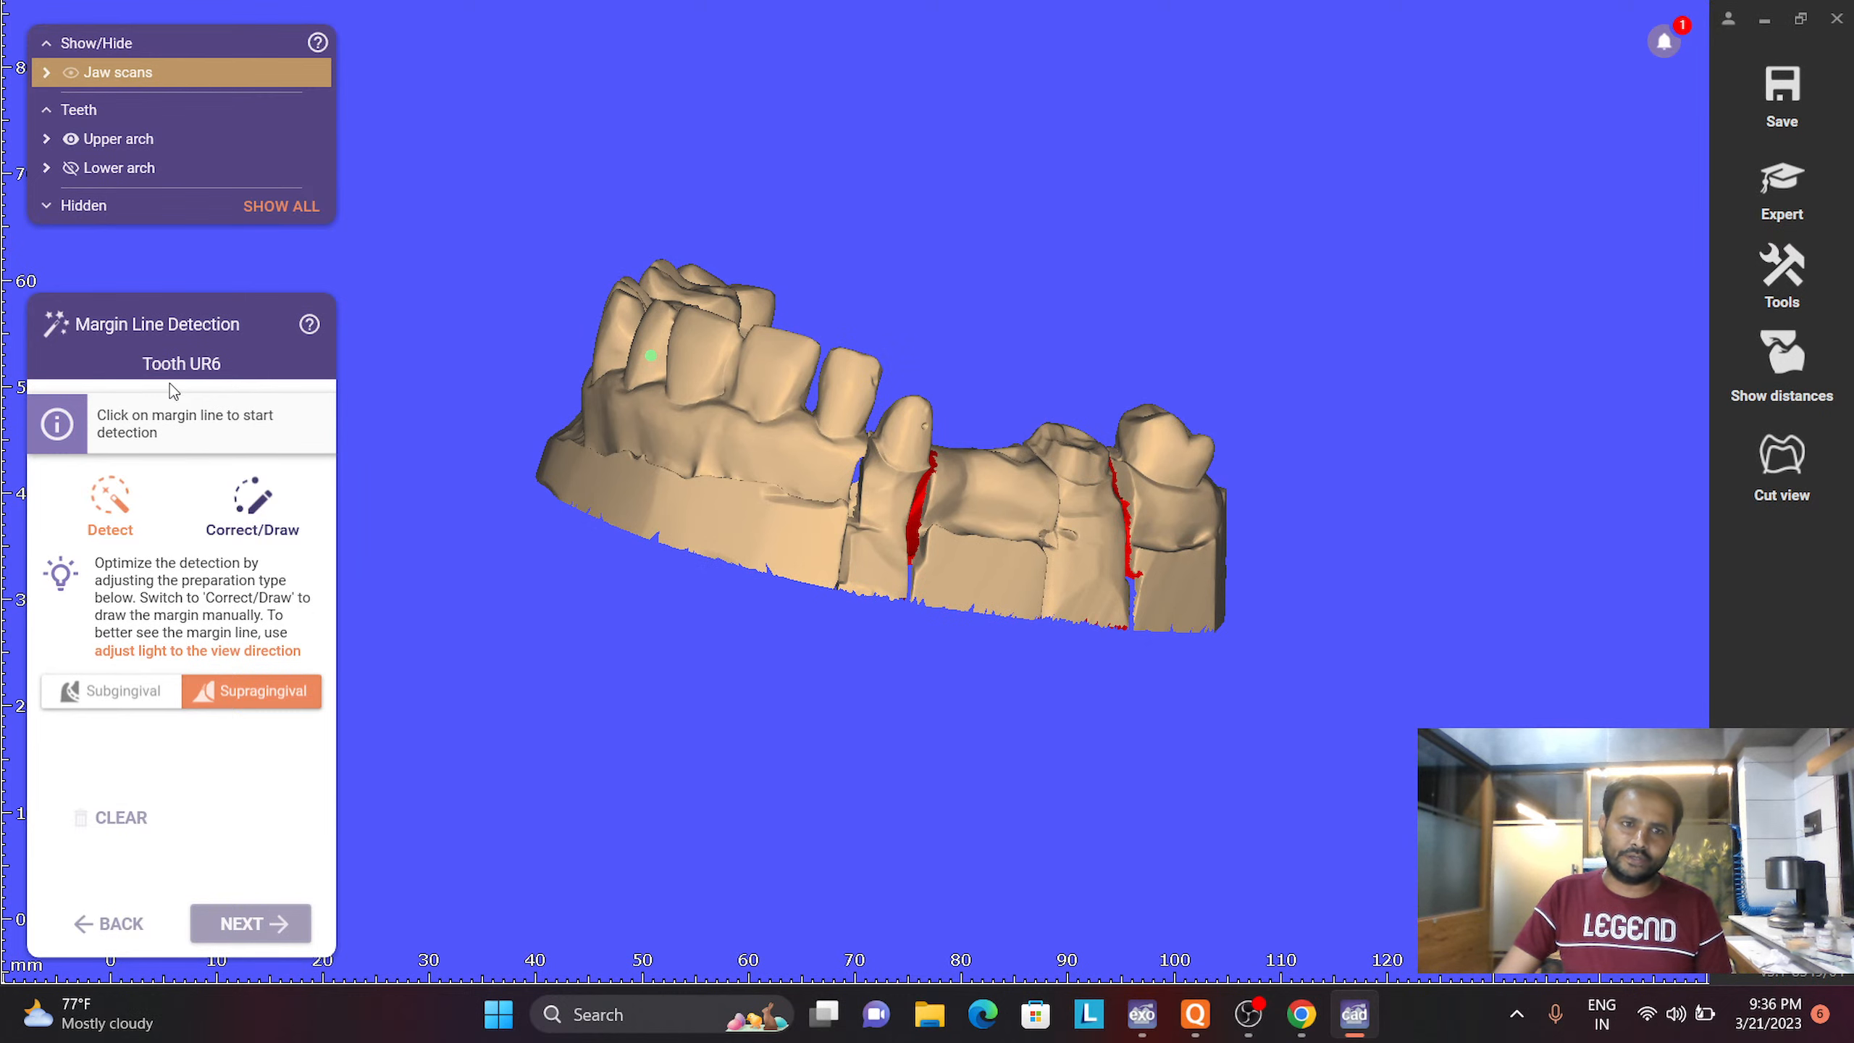
{"action": "scroll", "coordinate": [1084, 453], "scroll_direction": "up", "scroll_amount": 5}
{"action": "scroll", "coordinate": [1082, 474], "scroll_direction": "up", "scroll_amount": 3}
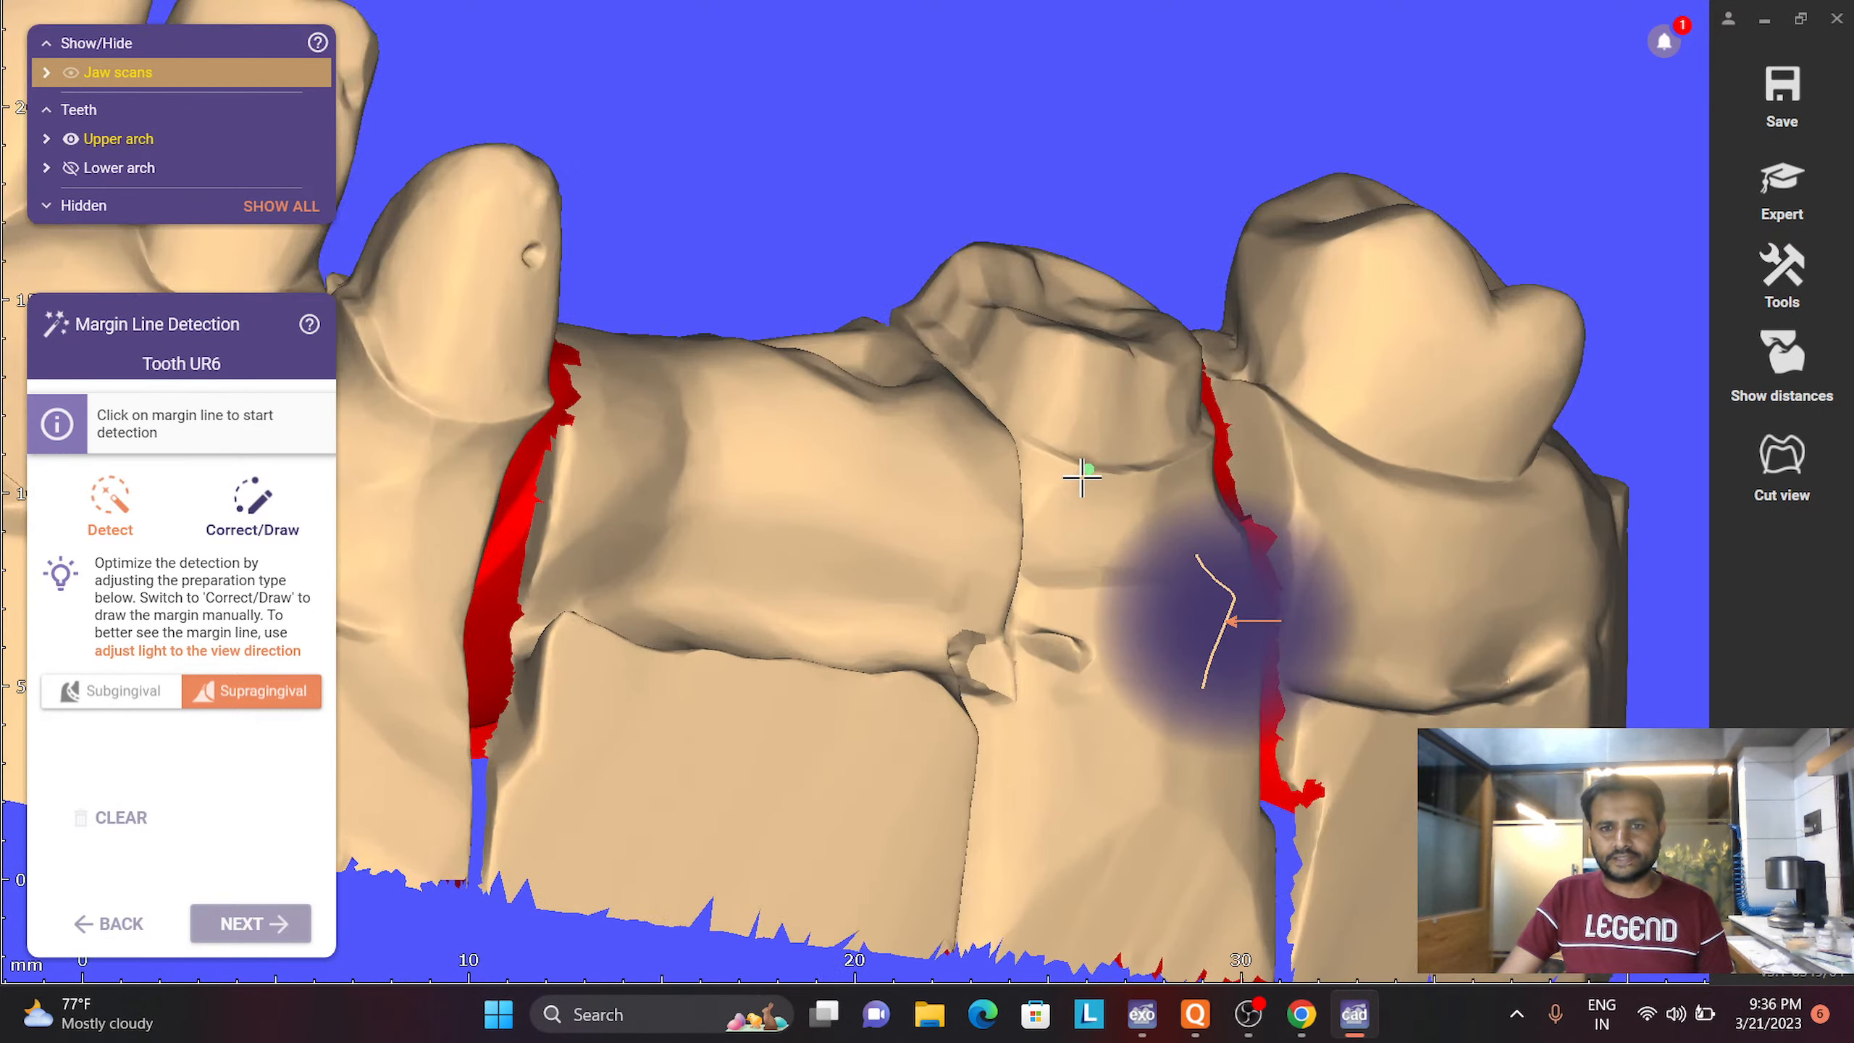
{"action": "left_click", "coordinate": [1084, 476]}
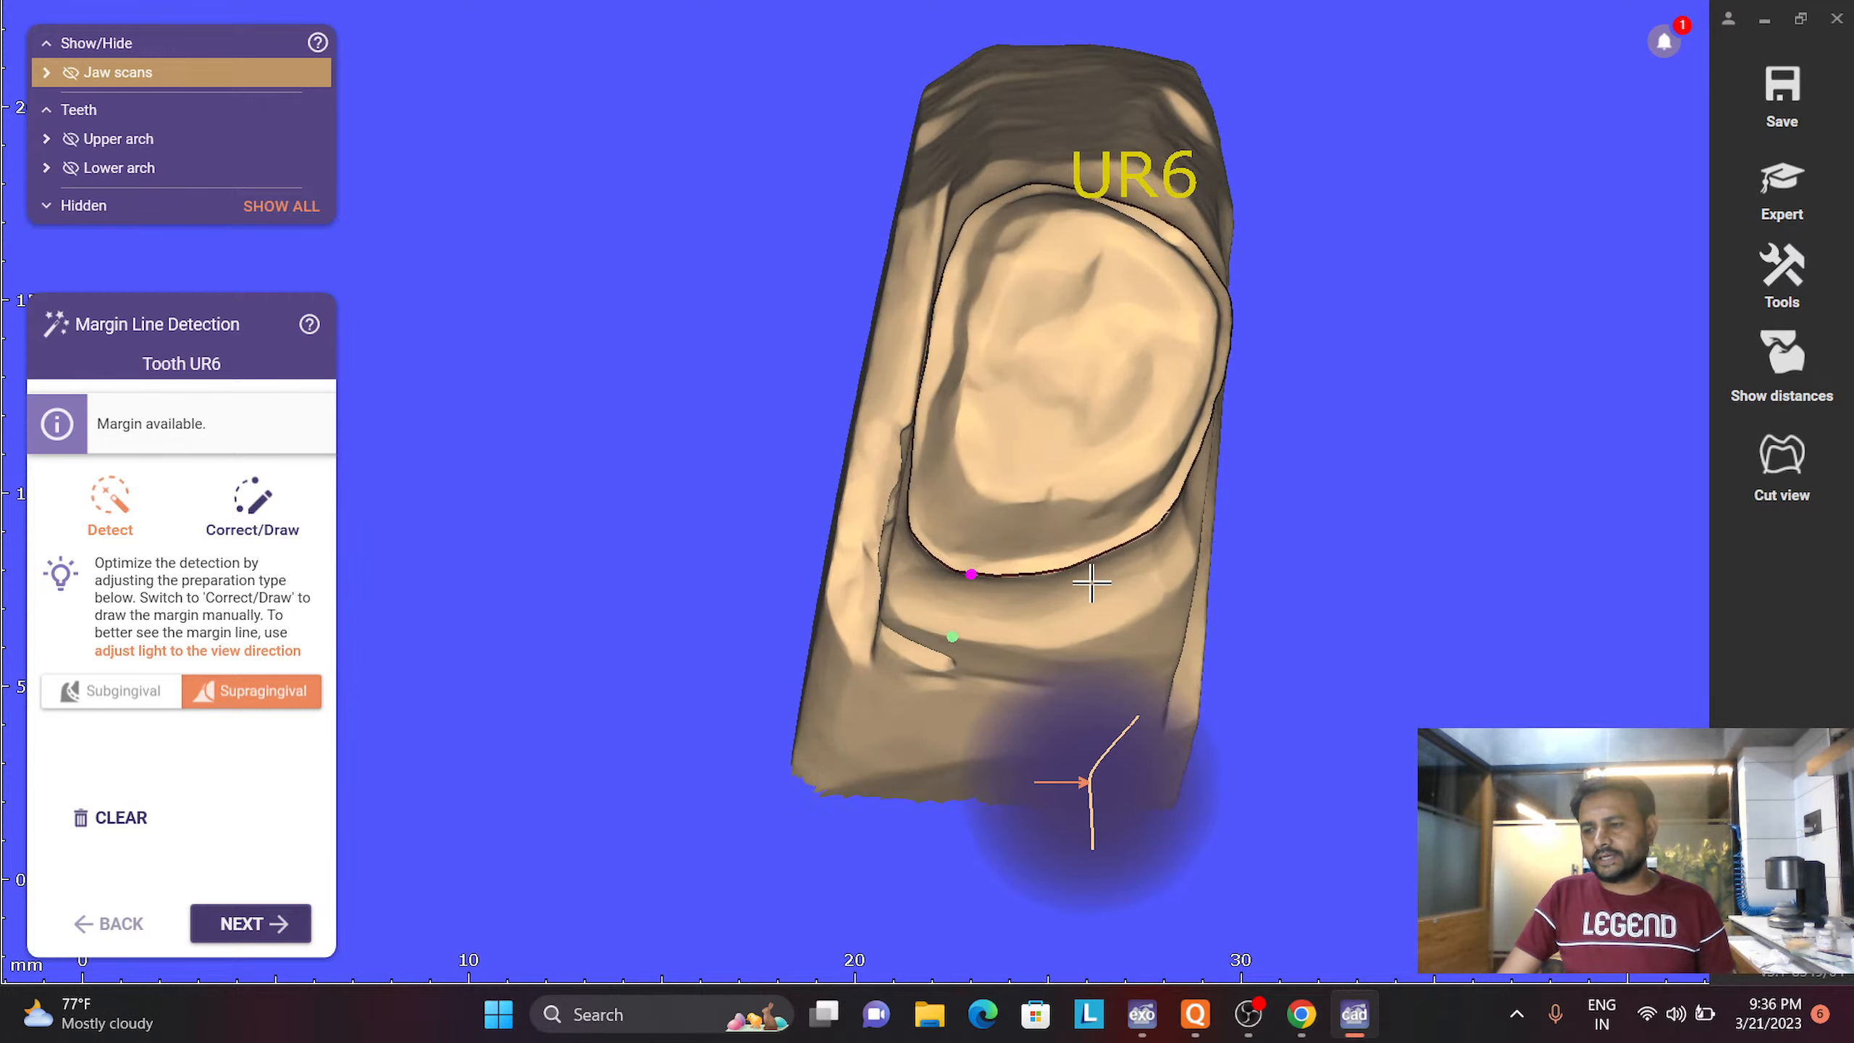
Accept the margin line of tooth UR6 and detect those of teeth UR3 and LL5 with the Supragingival setting
{"action": "scroll", "coordinate": [1092, 586], "scroll_direction": "down", "scroll_amount": 4}
{"action": "middle_click_drag", "start_coordinate": [797, 644], "coordinate": [969, 554]}
{"action": "scroll", "coordinate": [969, 554], "scroll_direction": "down", "scroll_amount": 2}
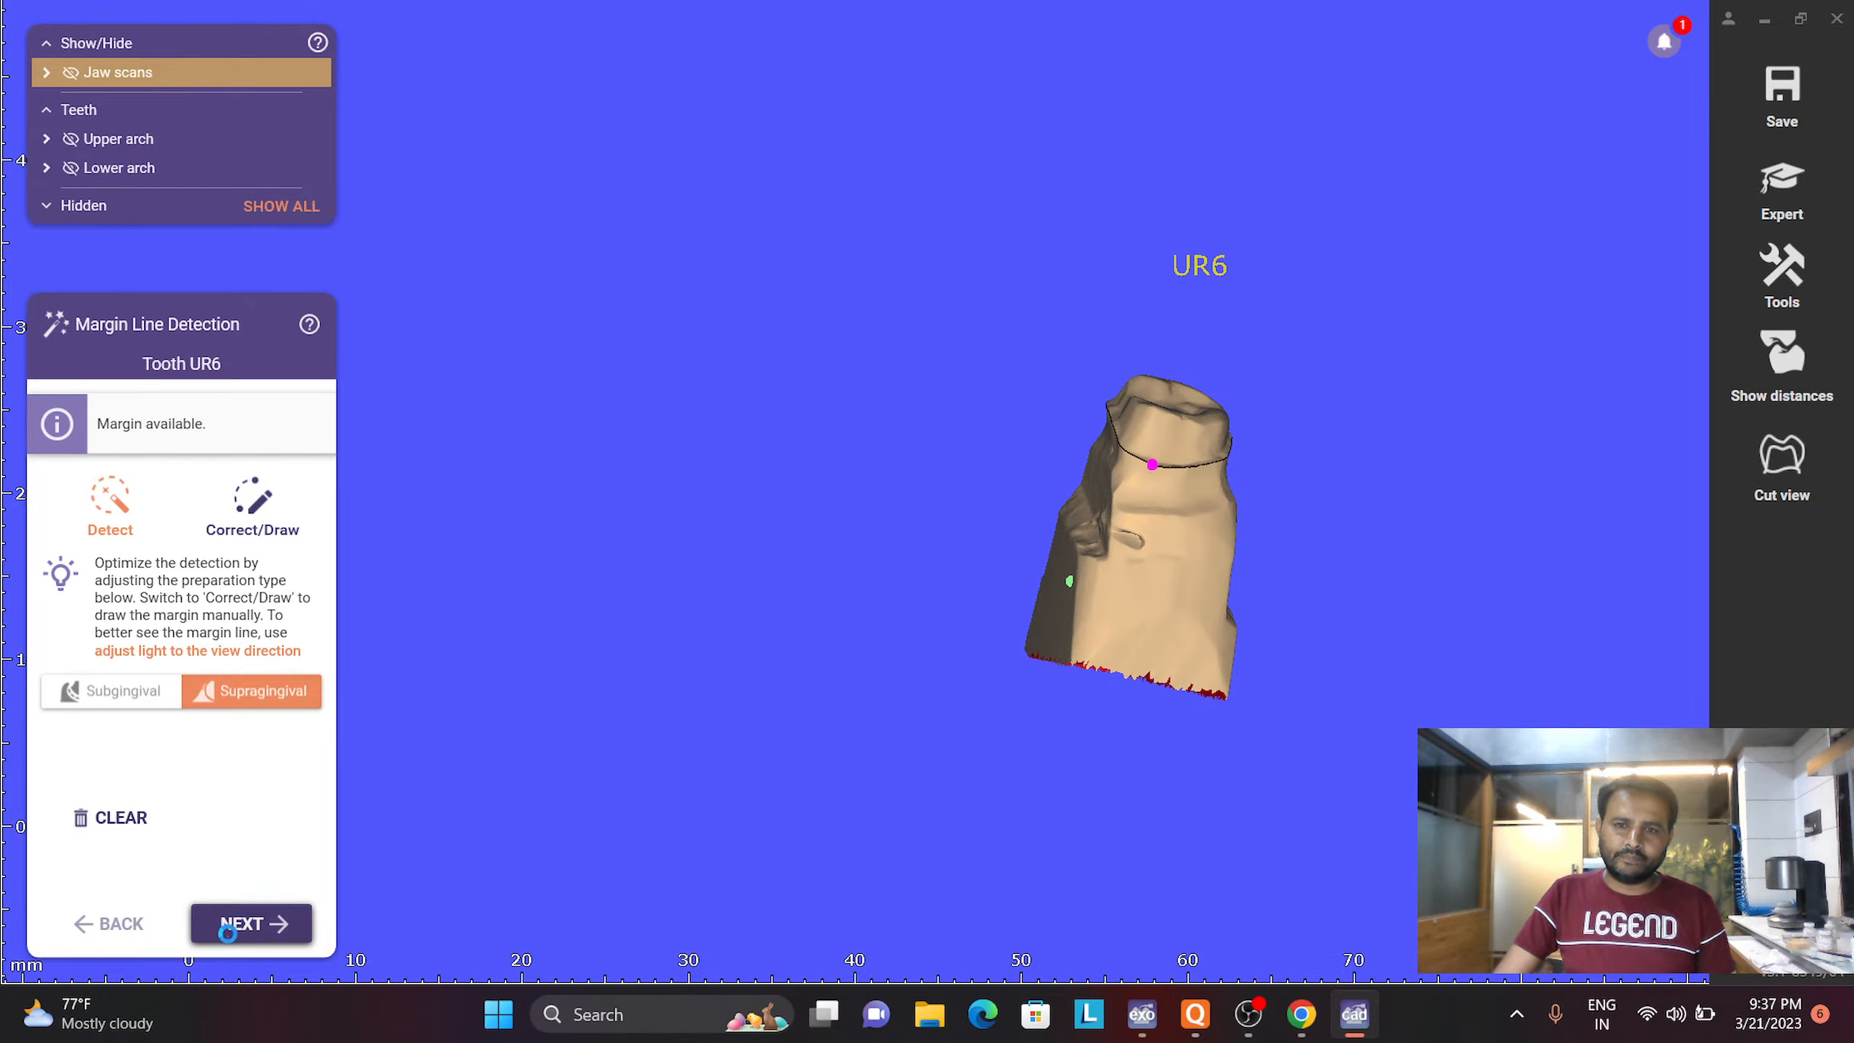
{"action": "left_click", "coordinate": [229, 927]}
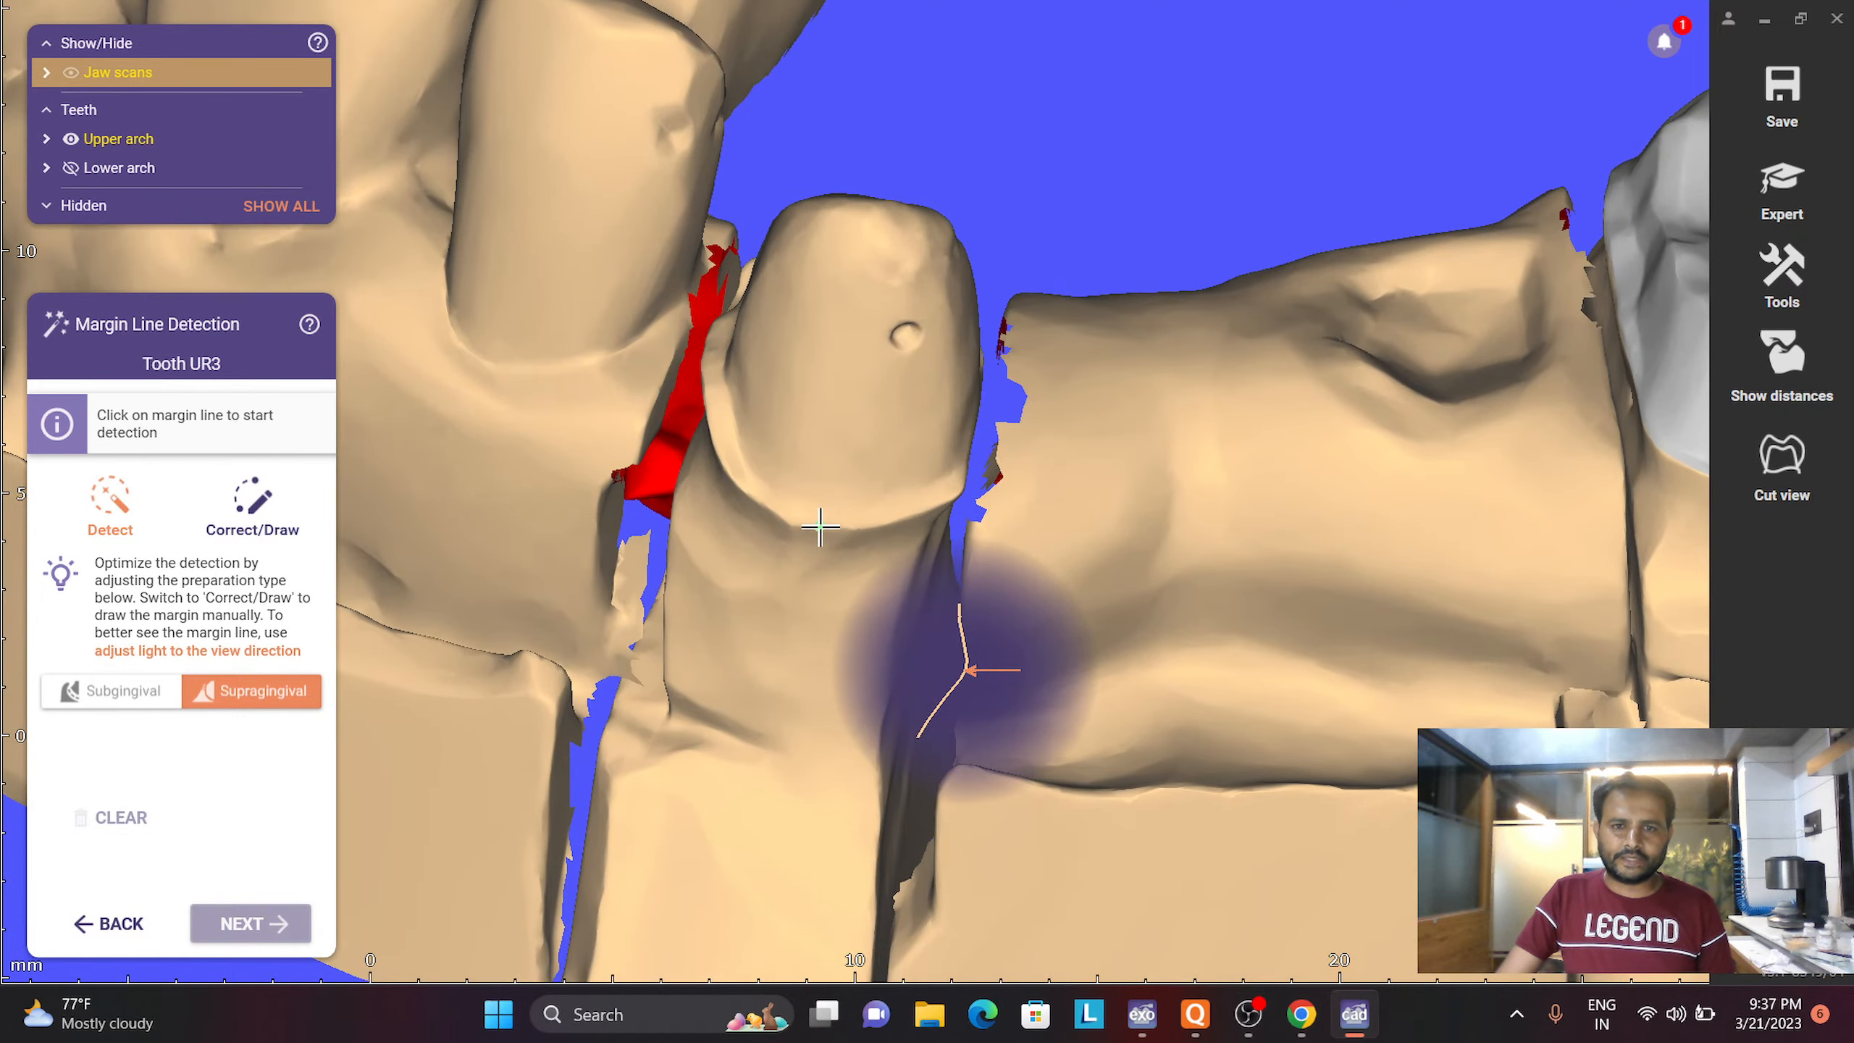
{"action": "left_click", "coordinate": [820, 526]}
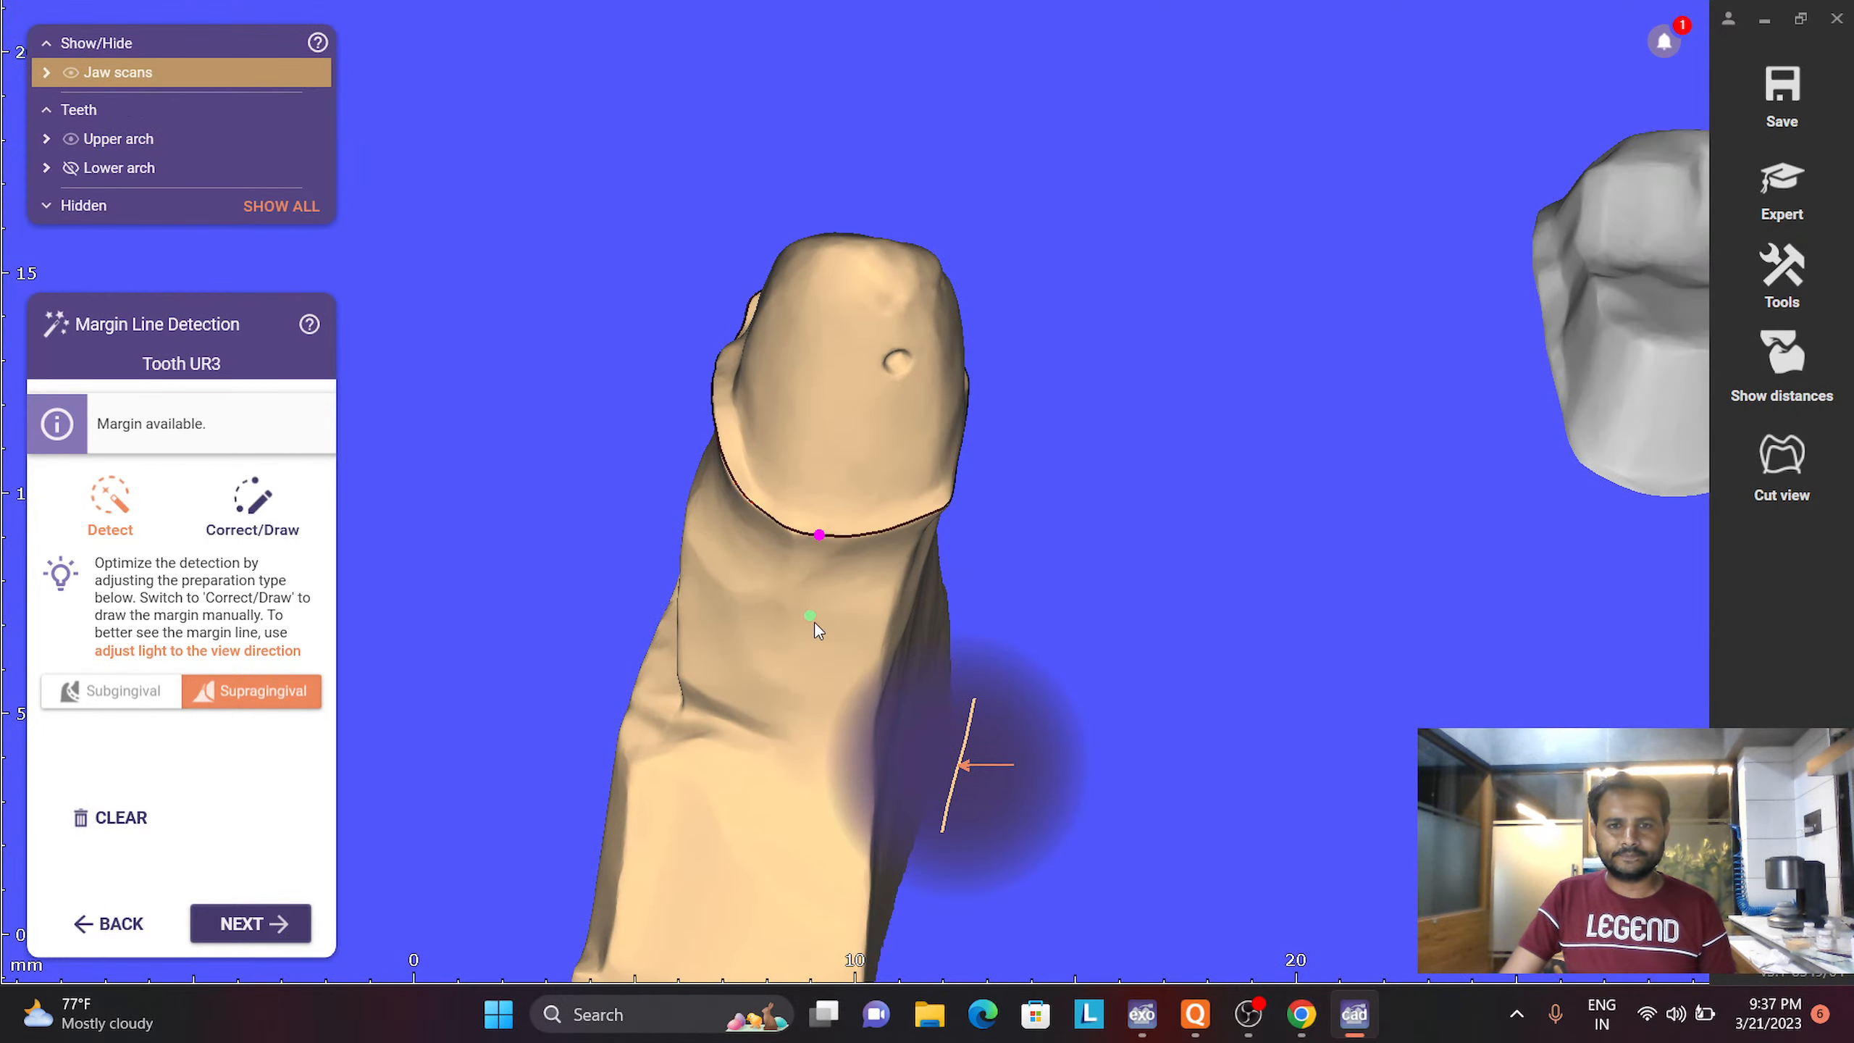
{"action": "left_click", "coordinate": [252, 925]}
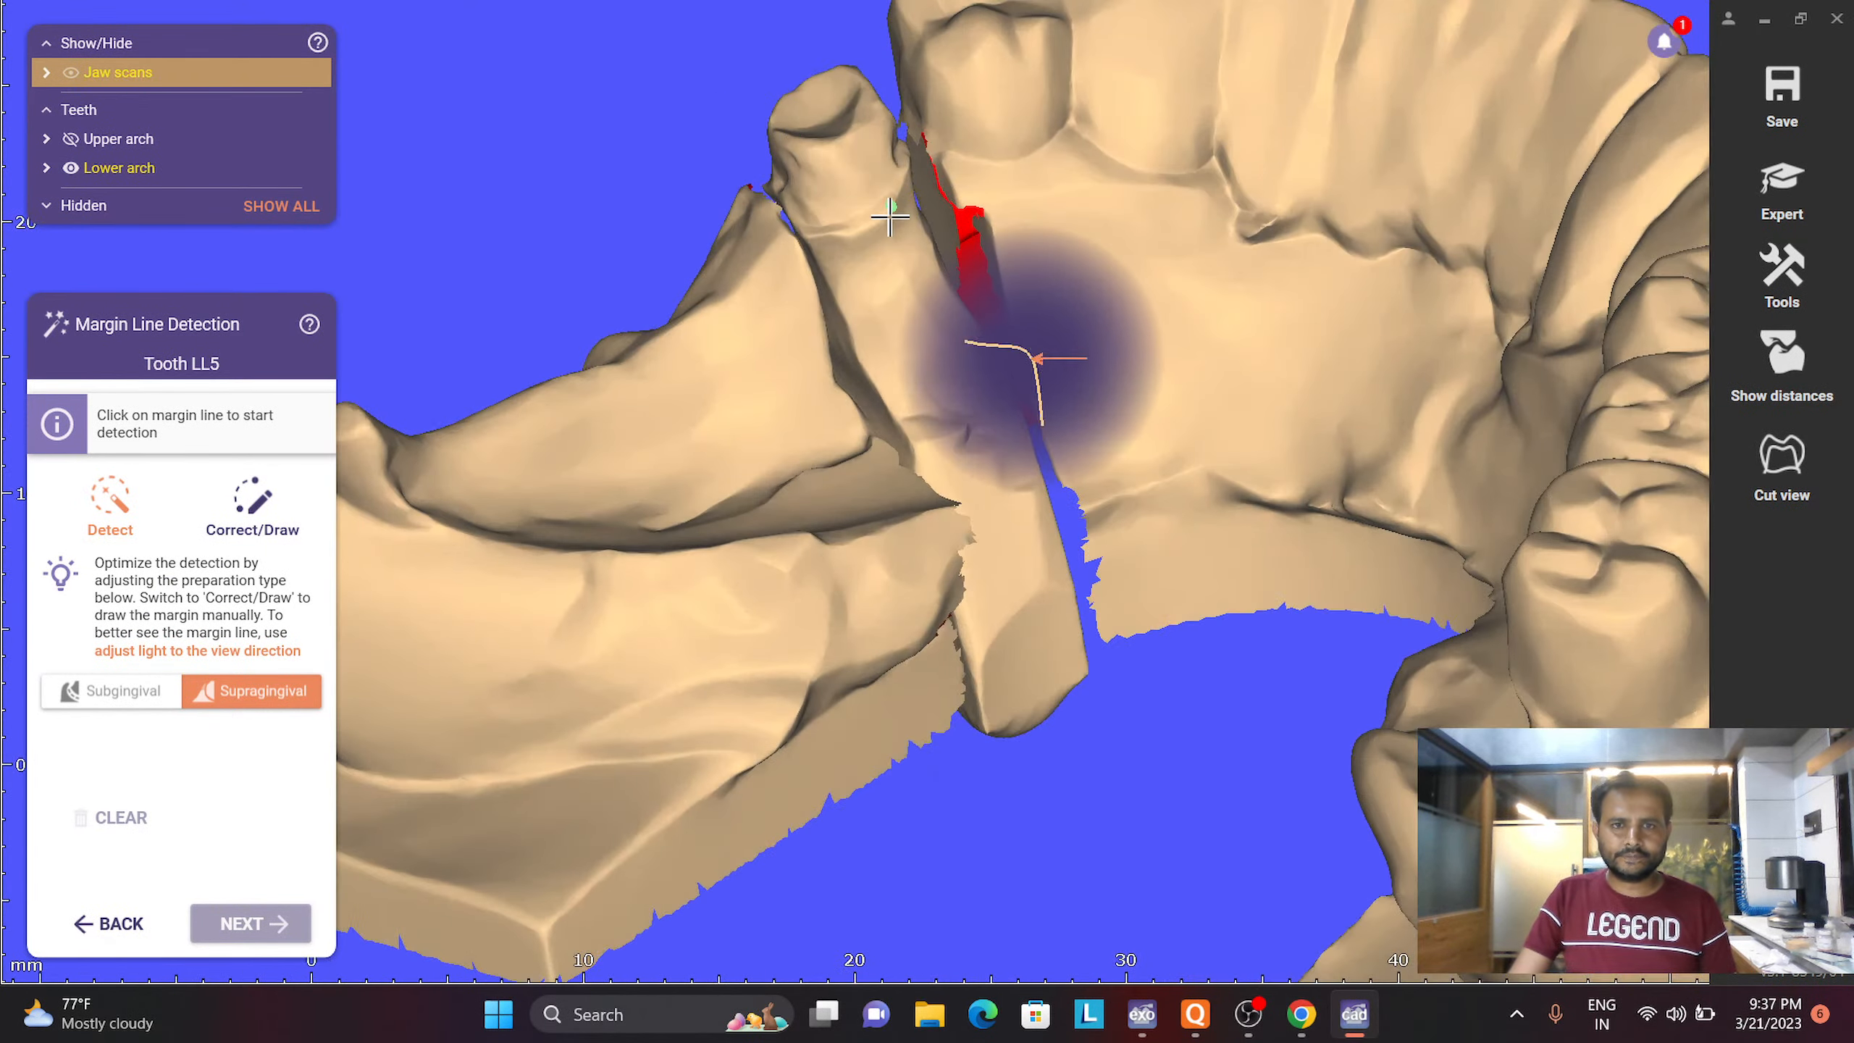
{"action": "left_click", "coordinate": [882, 224]}
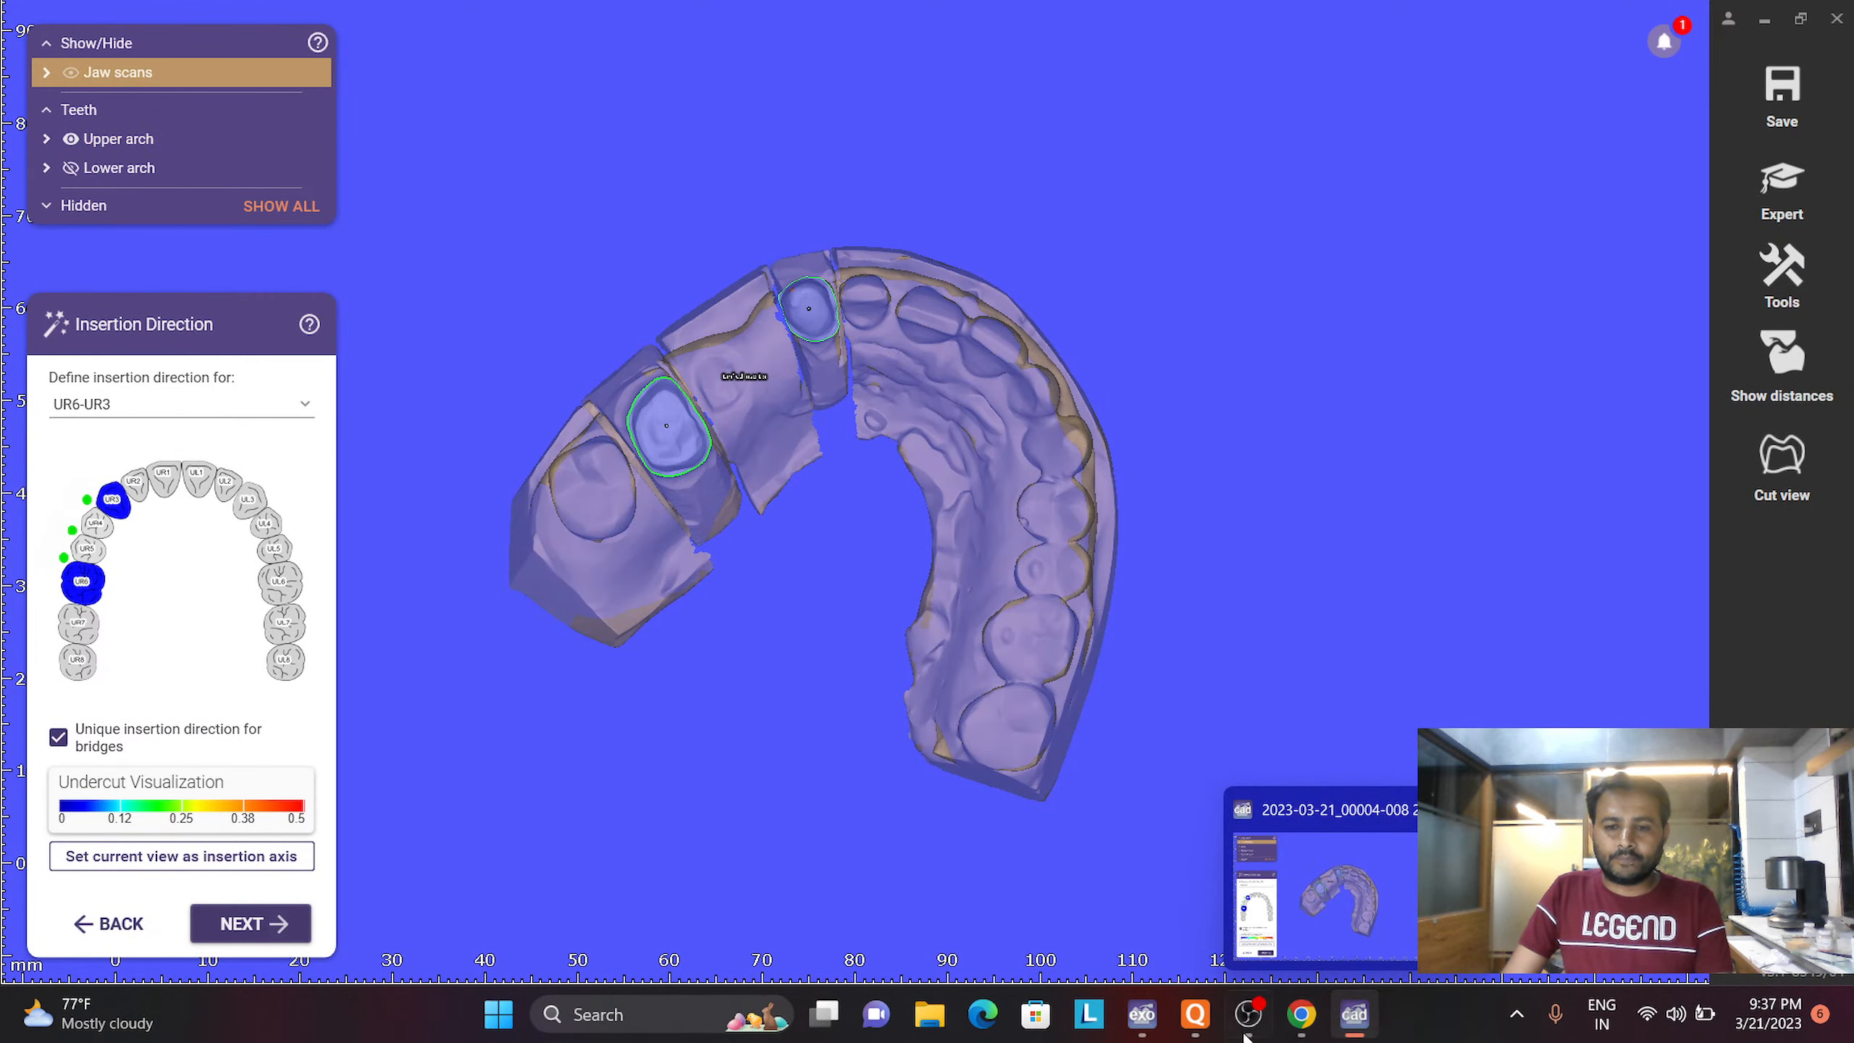
Switch to the exocad case definition window to review tooth 13's coping, material and parameter settings, and return to DentalCAD
{"action": "left_click", "coordinate": [1144, 1014]}
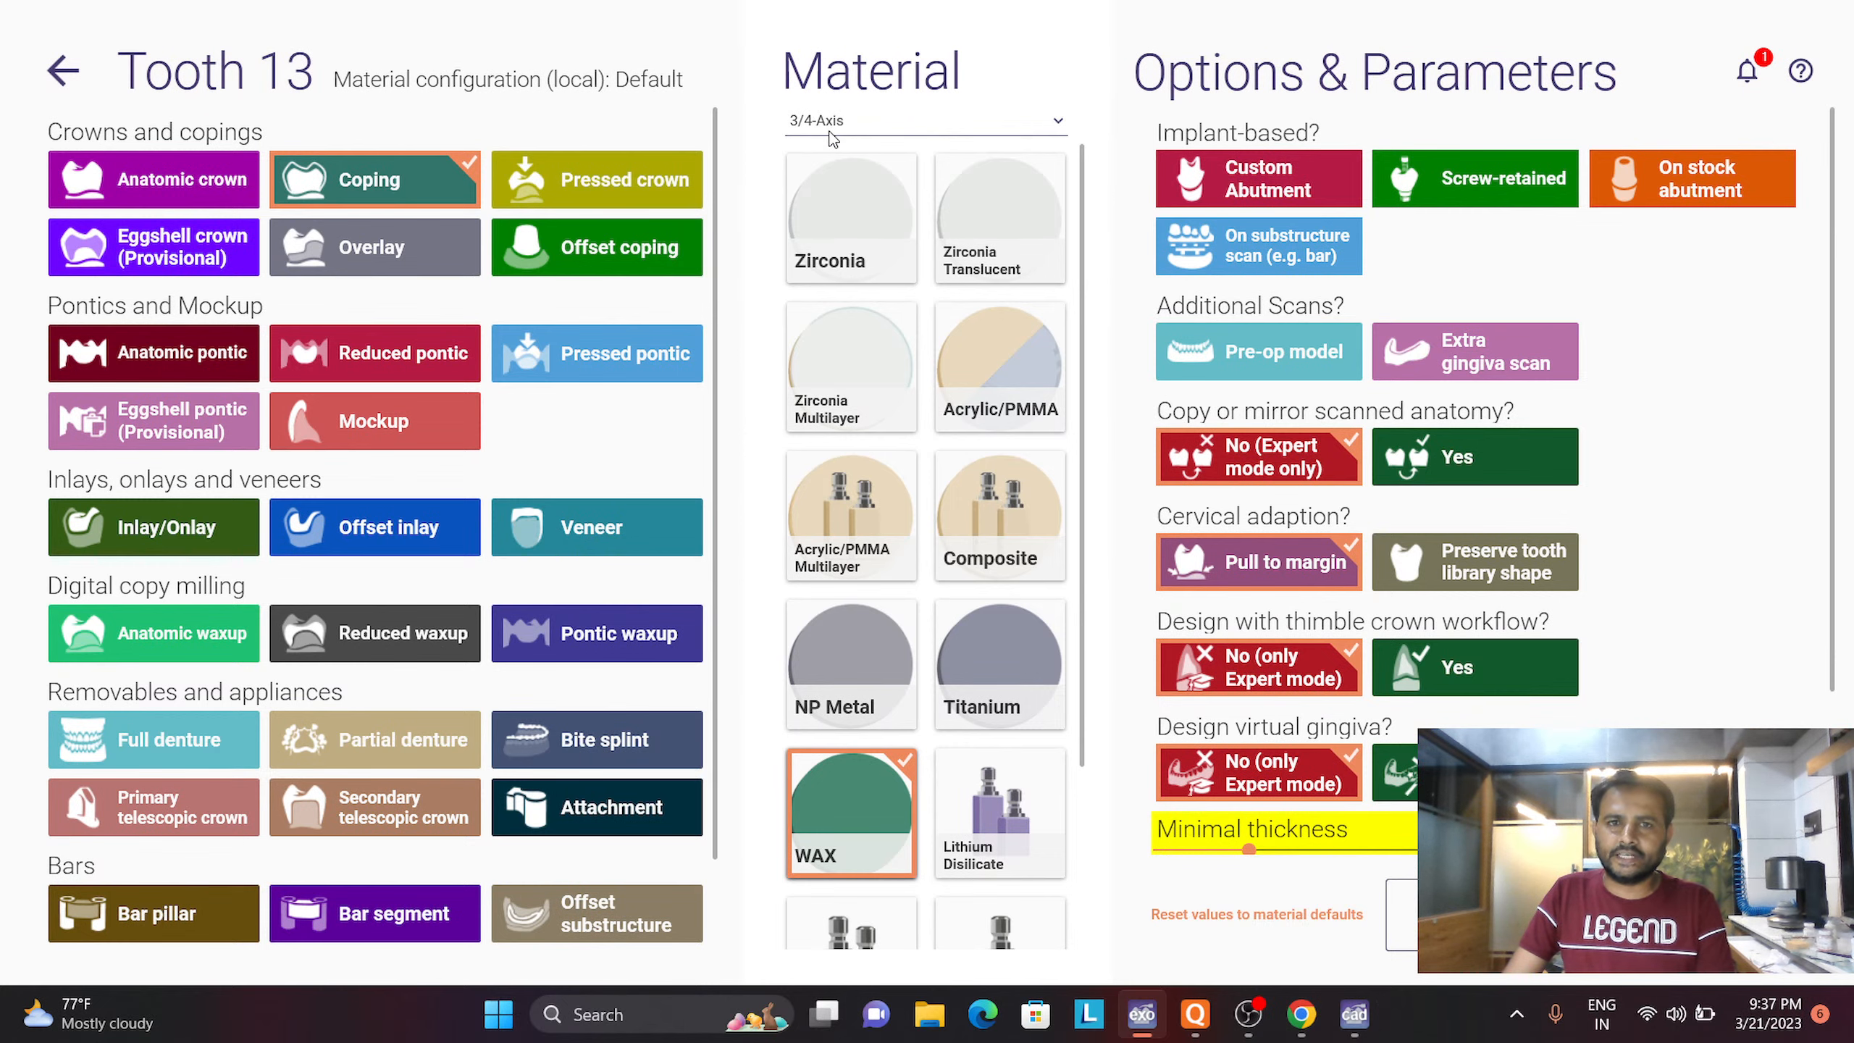
{"action": "left_click", "coordinate": [1354, 1016]}
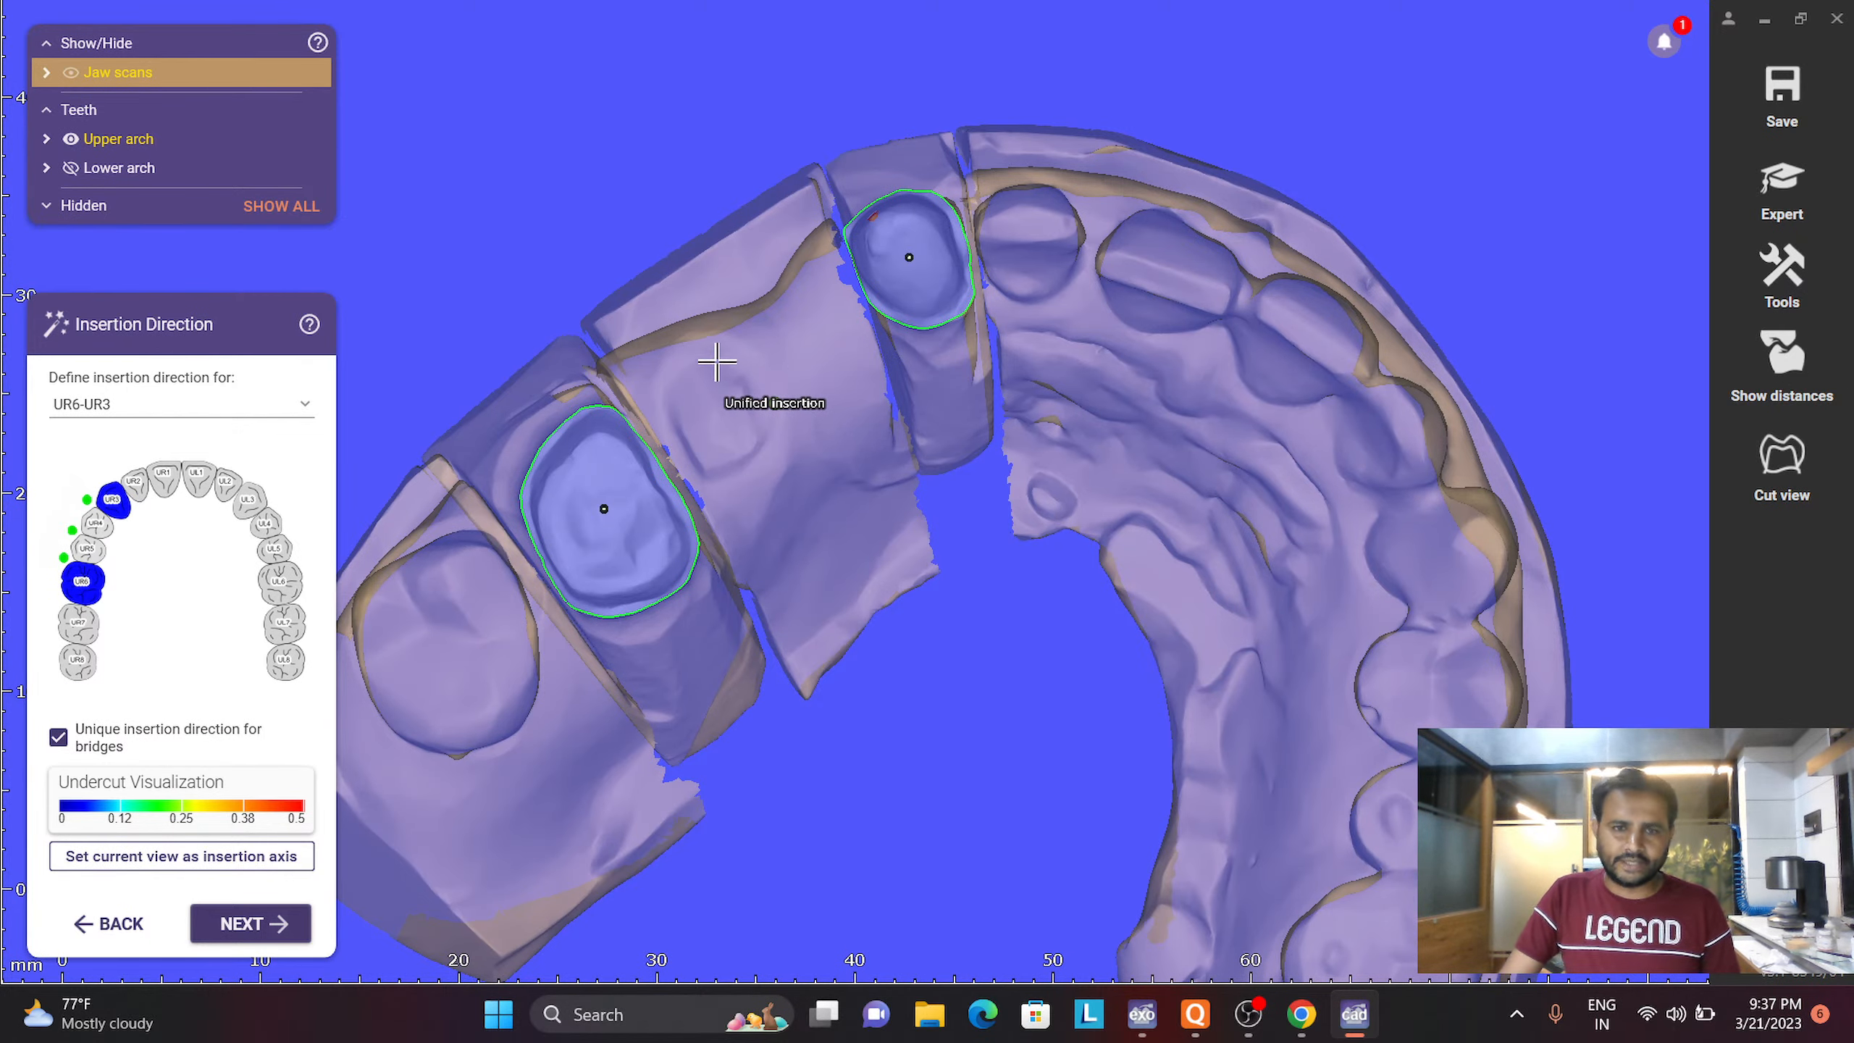
Examine the UR6 and UR3 preparations for undercuts along the bridge's unified insertion direction, from above and from the side
{"action": "scroll", "coordinate": [770, 409], "scroll_direction": "up", "scroll_amount": 3}
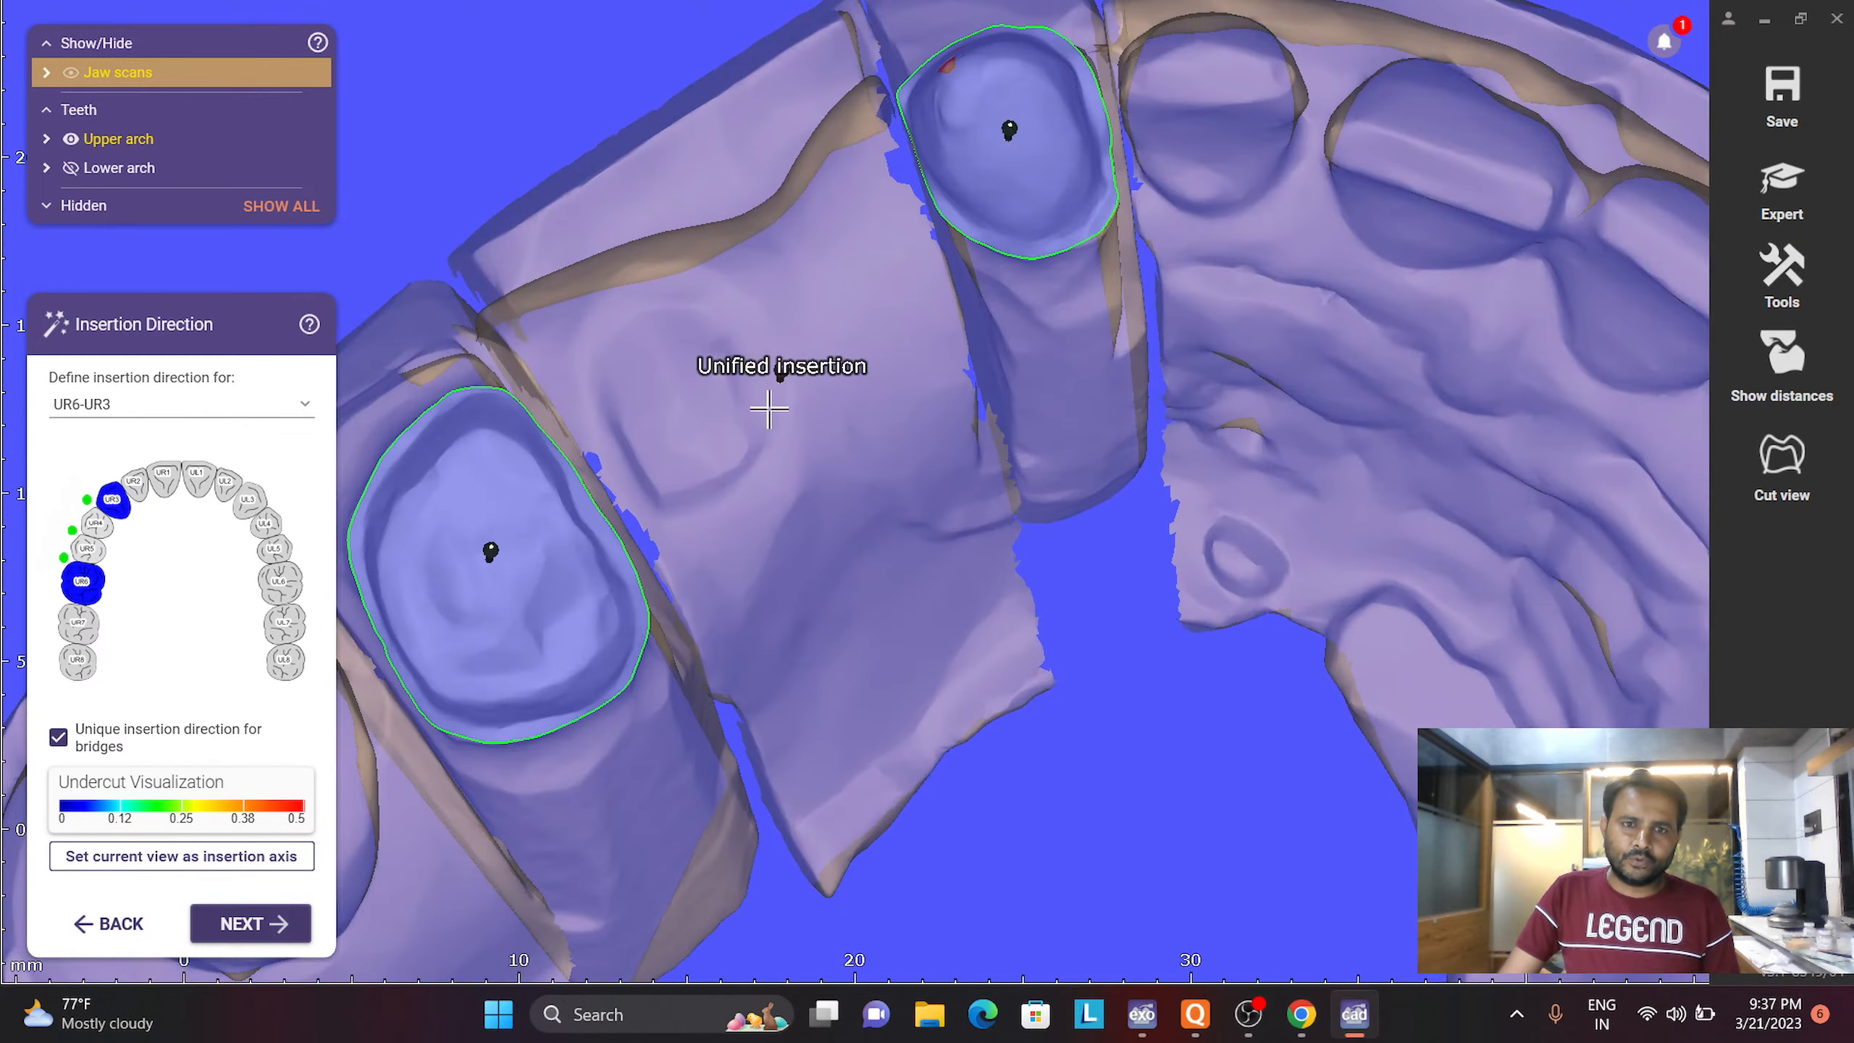
{"action": "scroll", "coordinate": [823, 342], "scroll_direction": "down", "scroll_amount": 2}
{"action": "scroll", "coordinate": [923, 157], "scroll_direction": "up", "scroll_amount": 3}
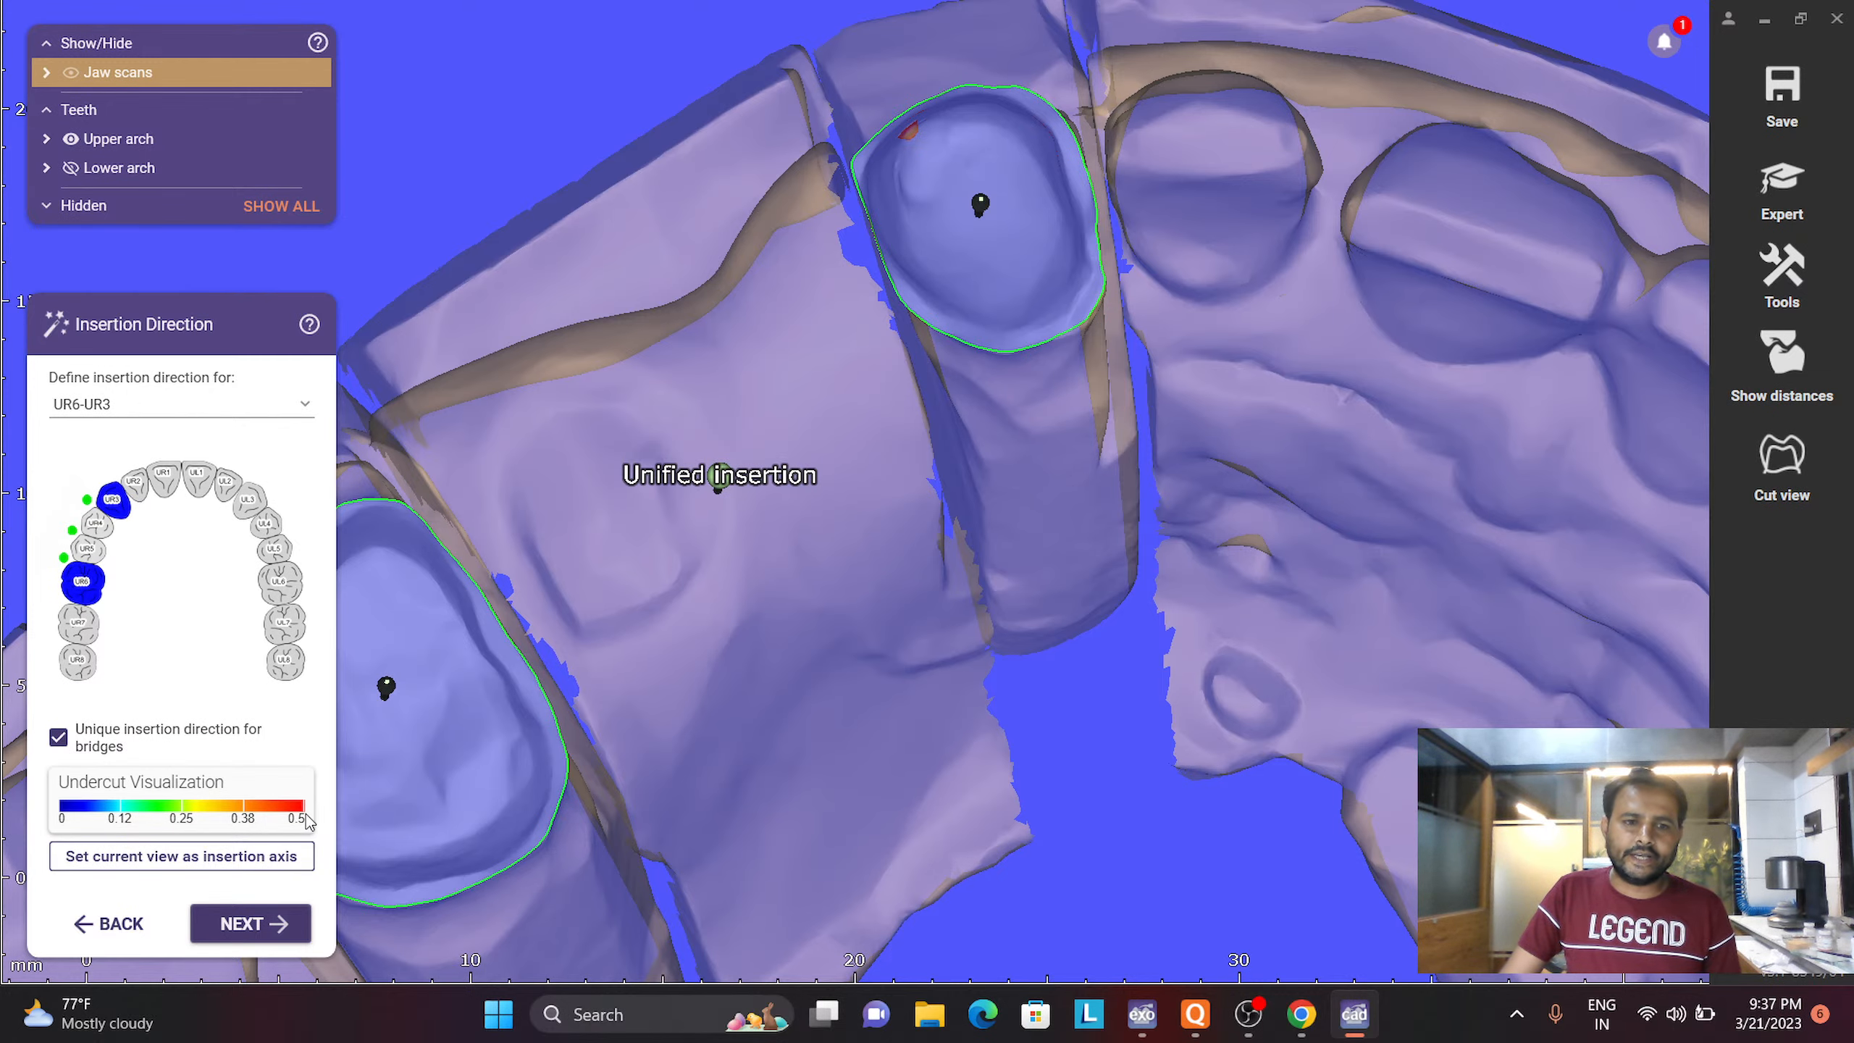
{"action": "scroll", "coordinate": [1011, 606], "scroll_direction": "down", "scroll_amount": 3}
{"action": "scroll", "coordinate": [778, 694], "scroll_direction": "up", "scroll_amount": 4}
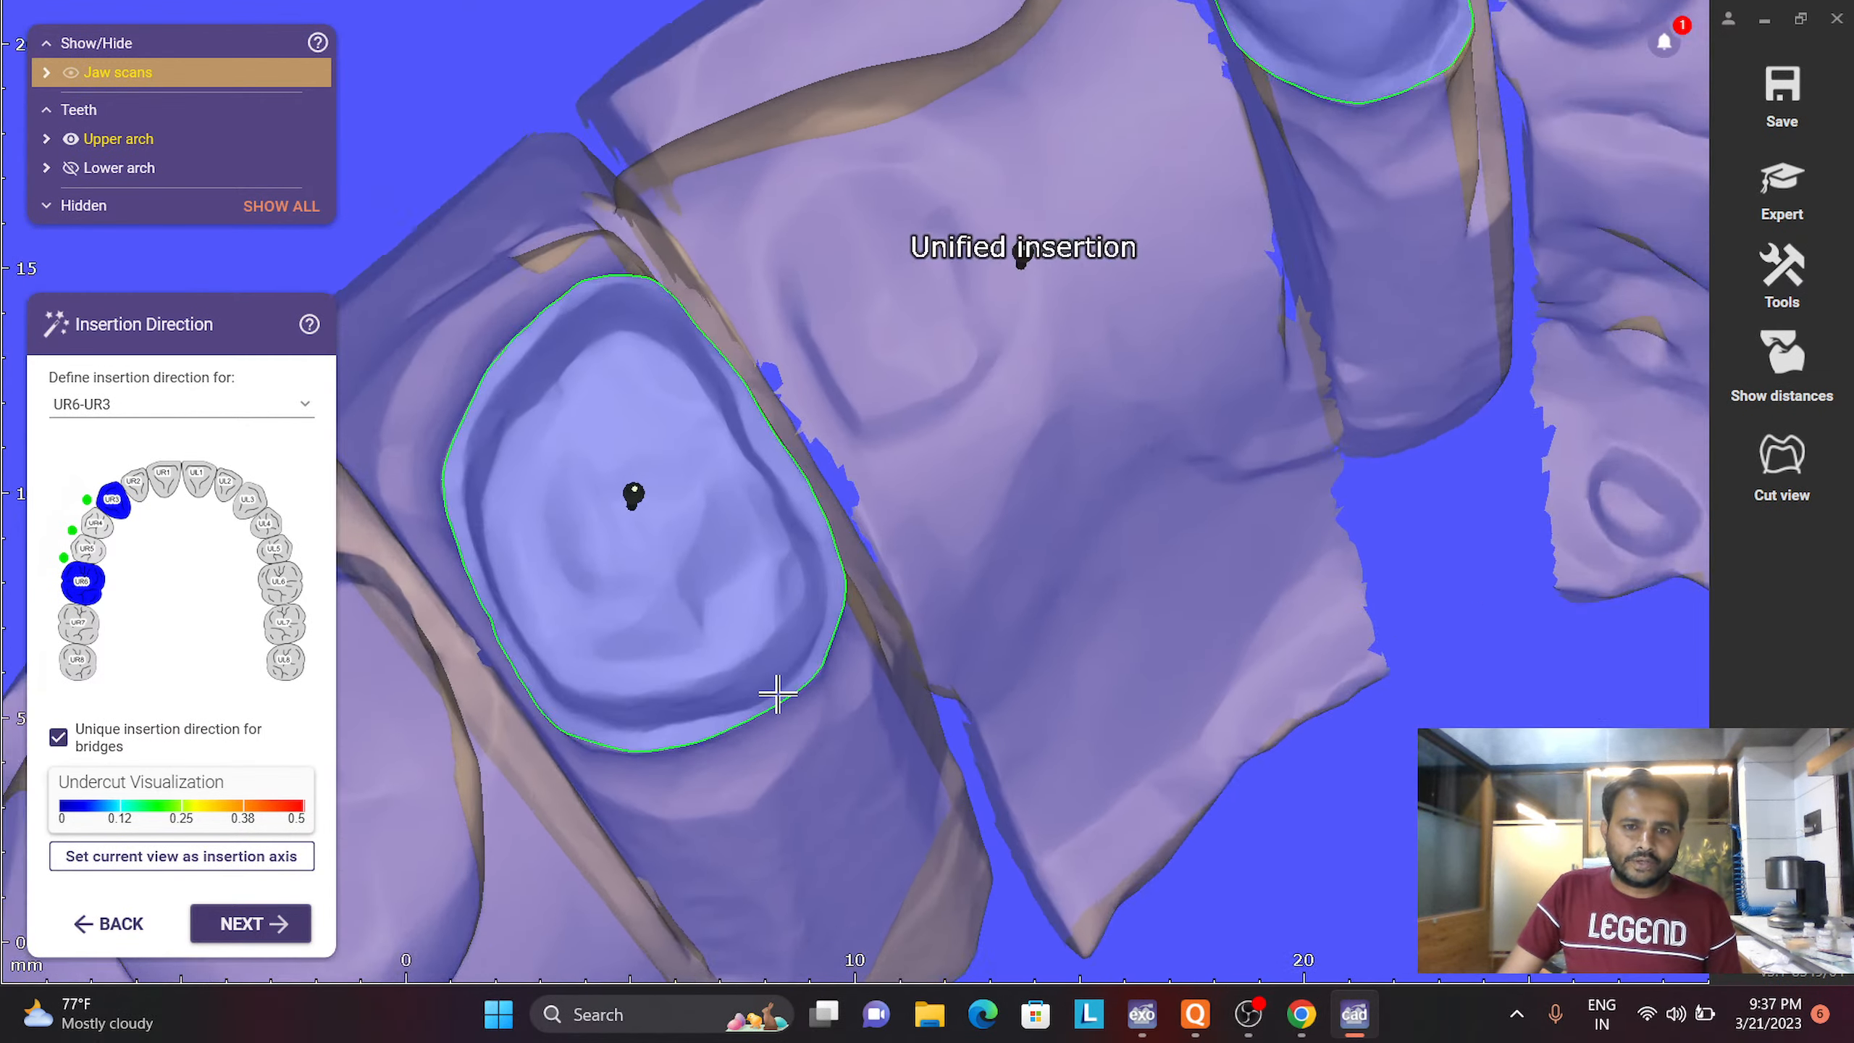
{"action": "scroll", "coordinate": [778, 694], "scroll_direction": "down", "scroll_amount": 1}
{"action": "scroll", "coordinate": [1371, 190], "scroll_direction": "down", "scroll_amount": 2}
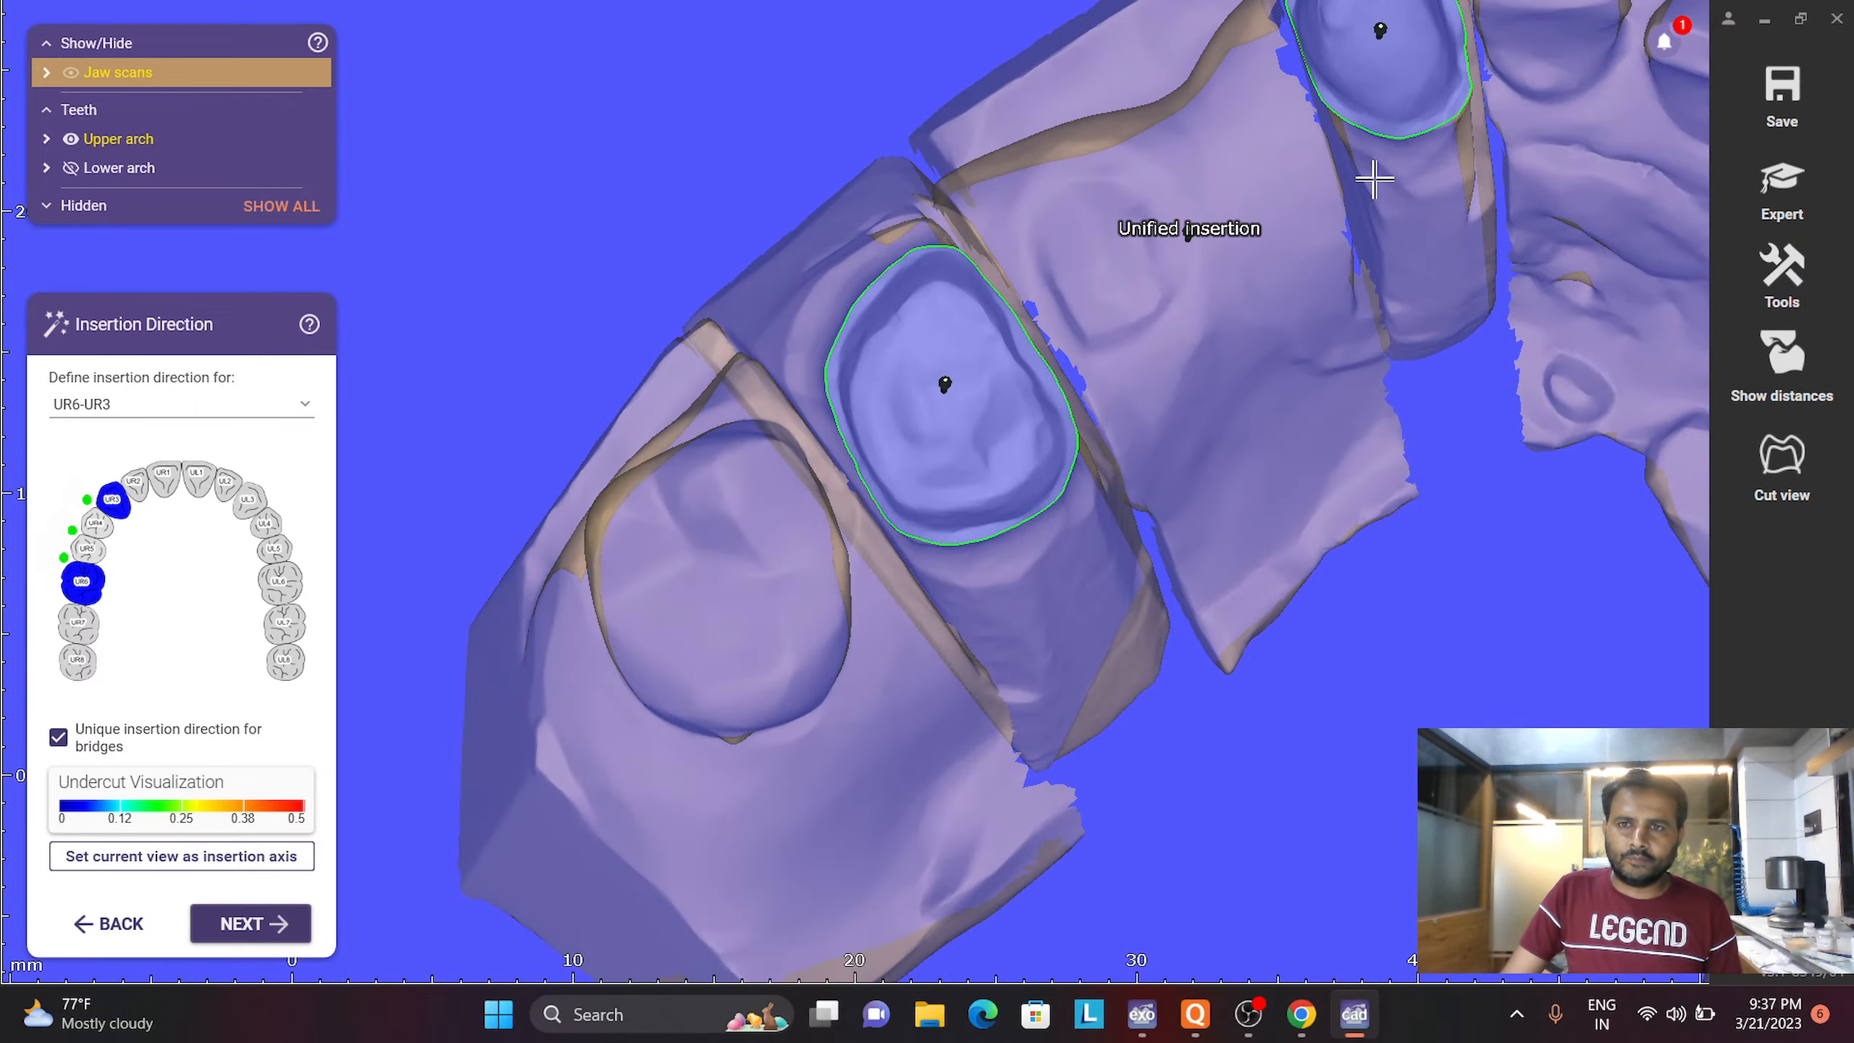
{"action": "middle_click_drag", "start_coordinate": [1375, 179], "coordinate": [1366, 439]}
{"action": "right_click_drag", "start_coordinate": [1362, 281], "coordinate": [1531, 364]}
{"action": "scroll", "coordinate": [1358, 261], "scroll_direction": "up", "scroll_amount": 3}
{"action": "scroll", "coordinate": [1526, 445], "scroll_direction": "down", "scroll_amount": 3}
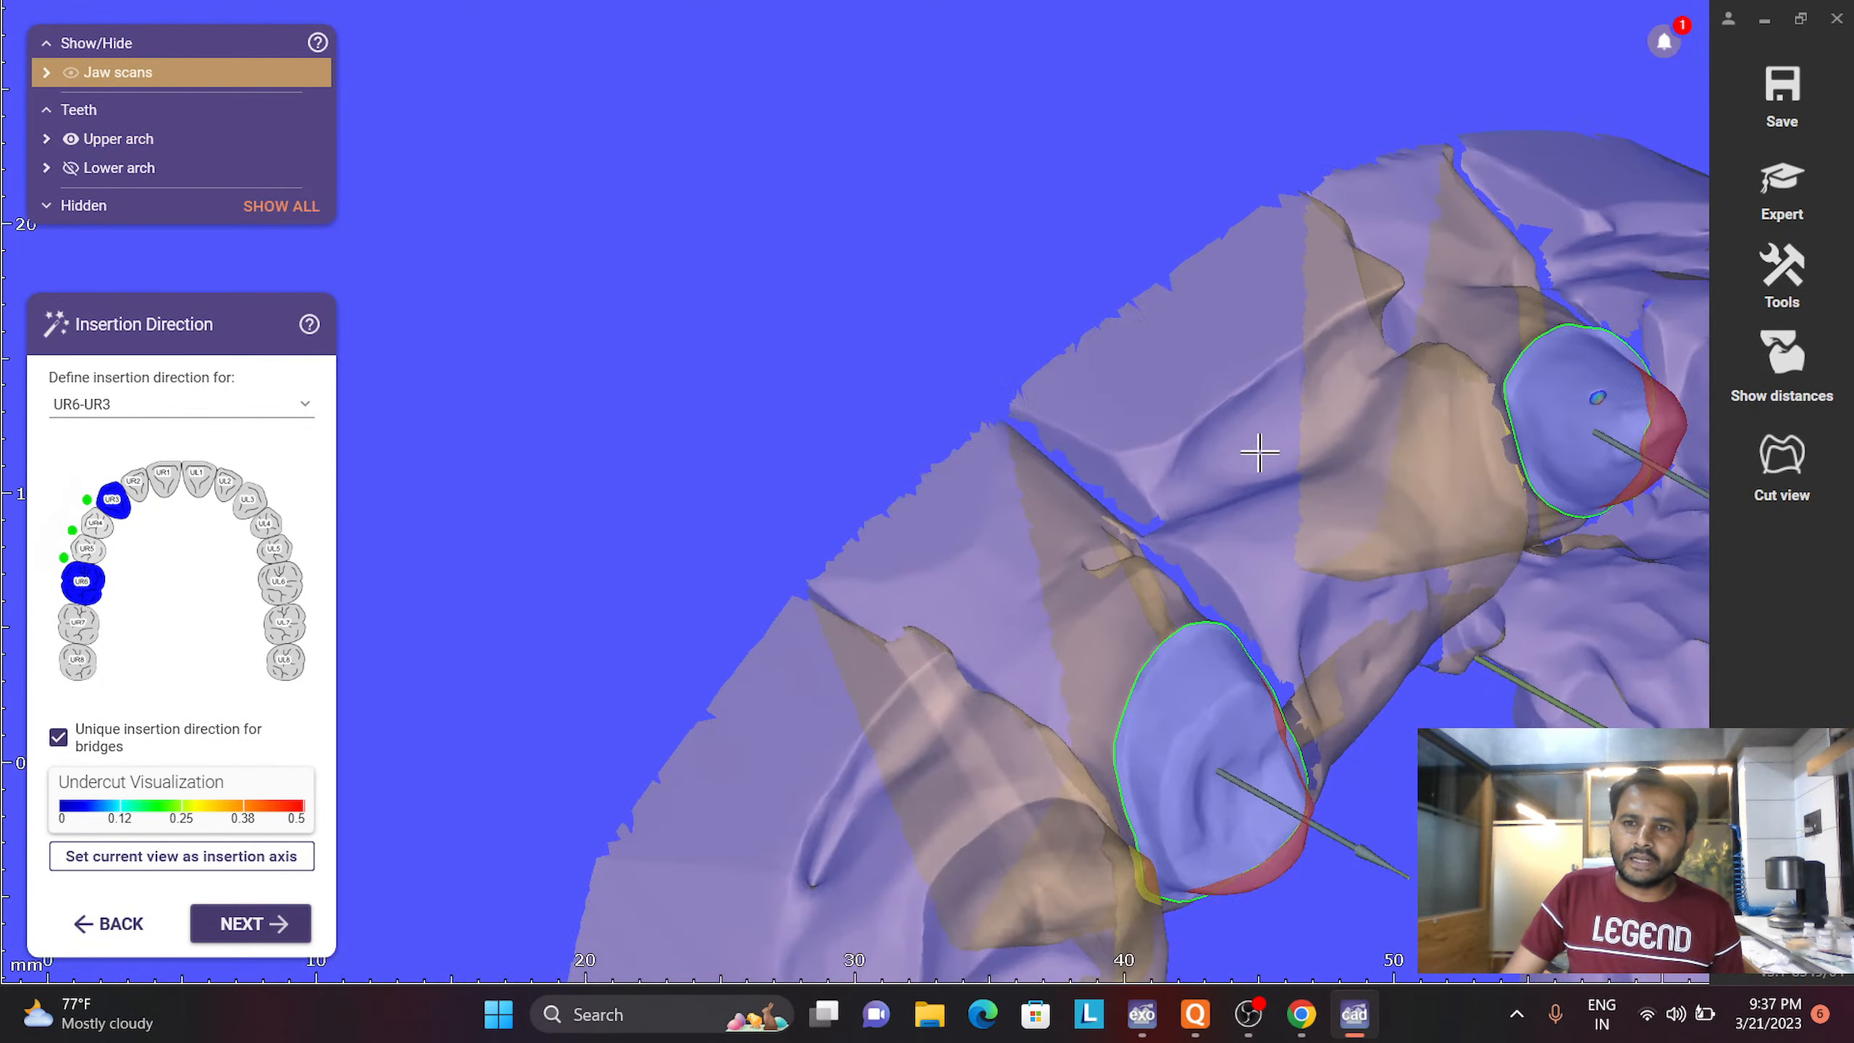
{"action": "right_click_drag", "start_coordinate": [1260, 453], "coordinate": [1076, 406]}
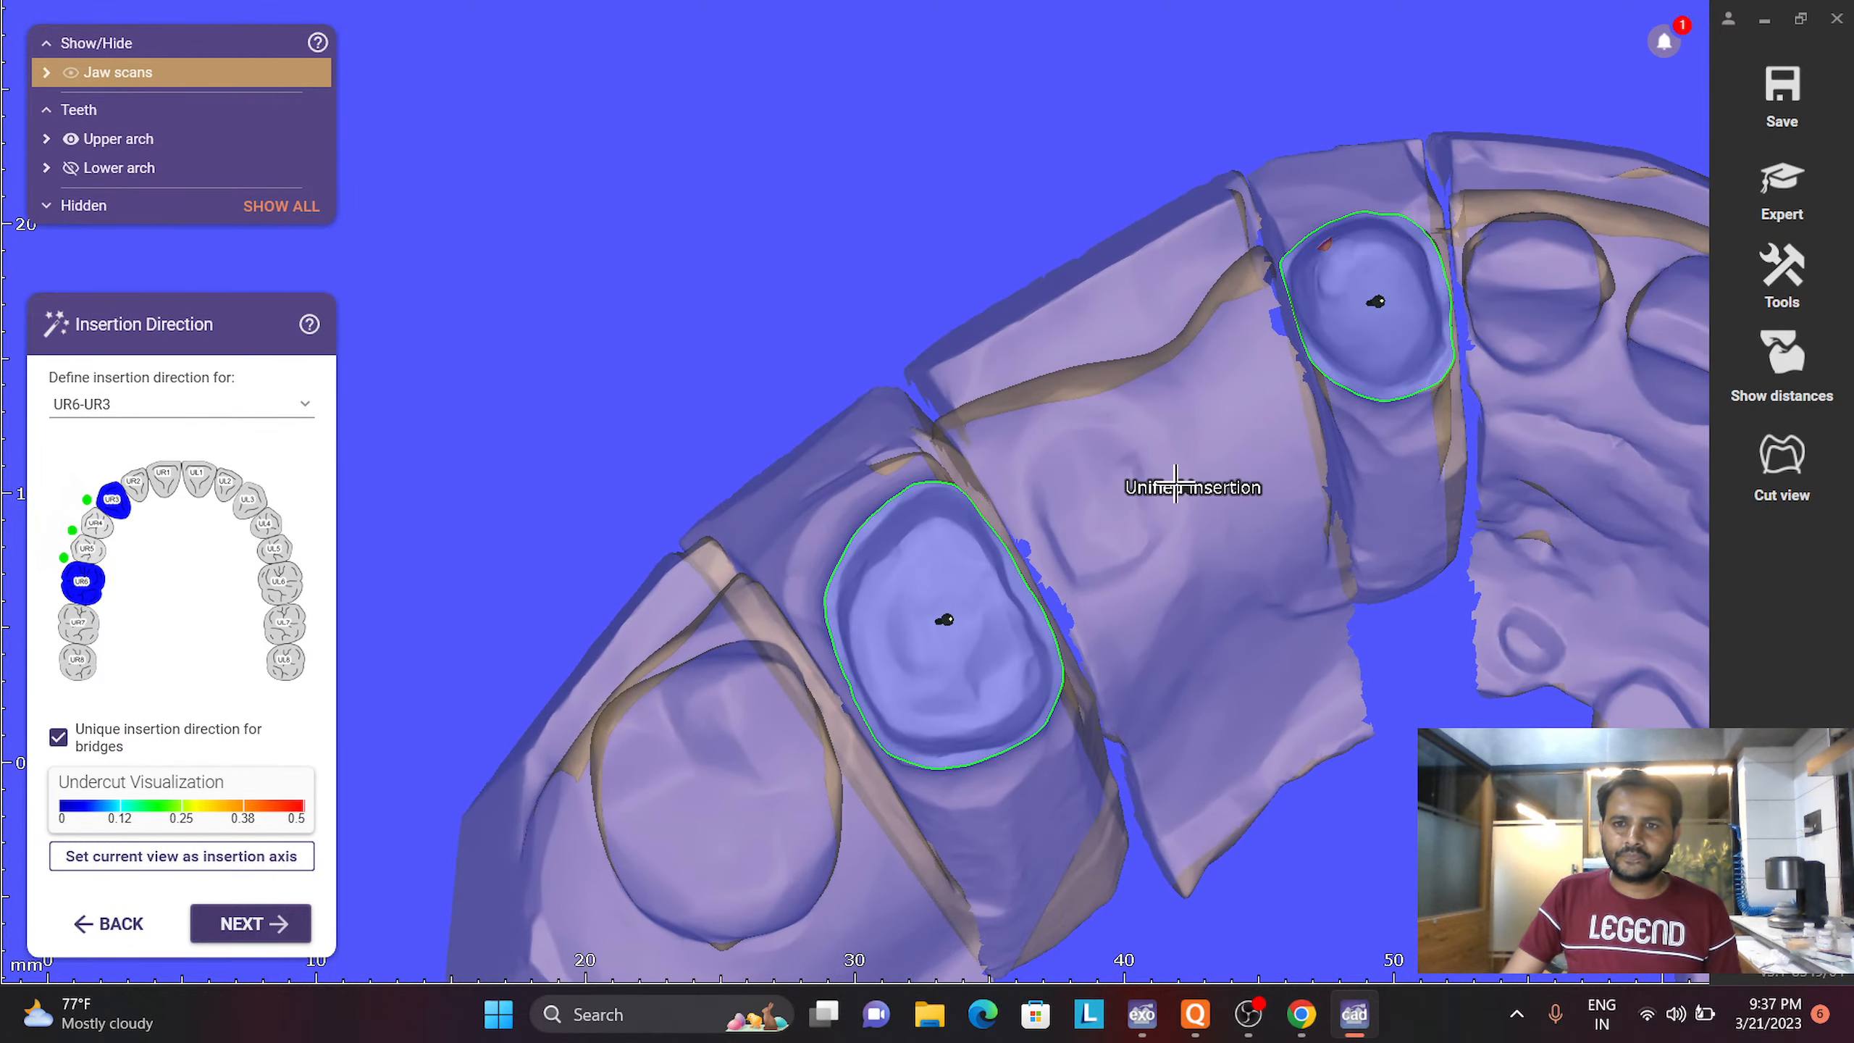
{"action": "right_click_drag", "start_coordinate": [1183, 490], "coordinate": [1183, 491]}
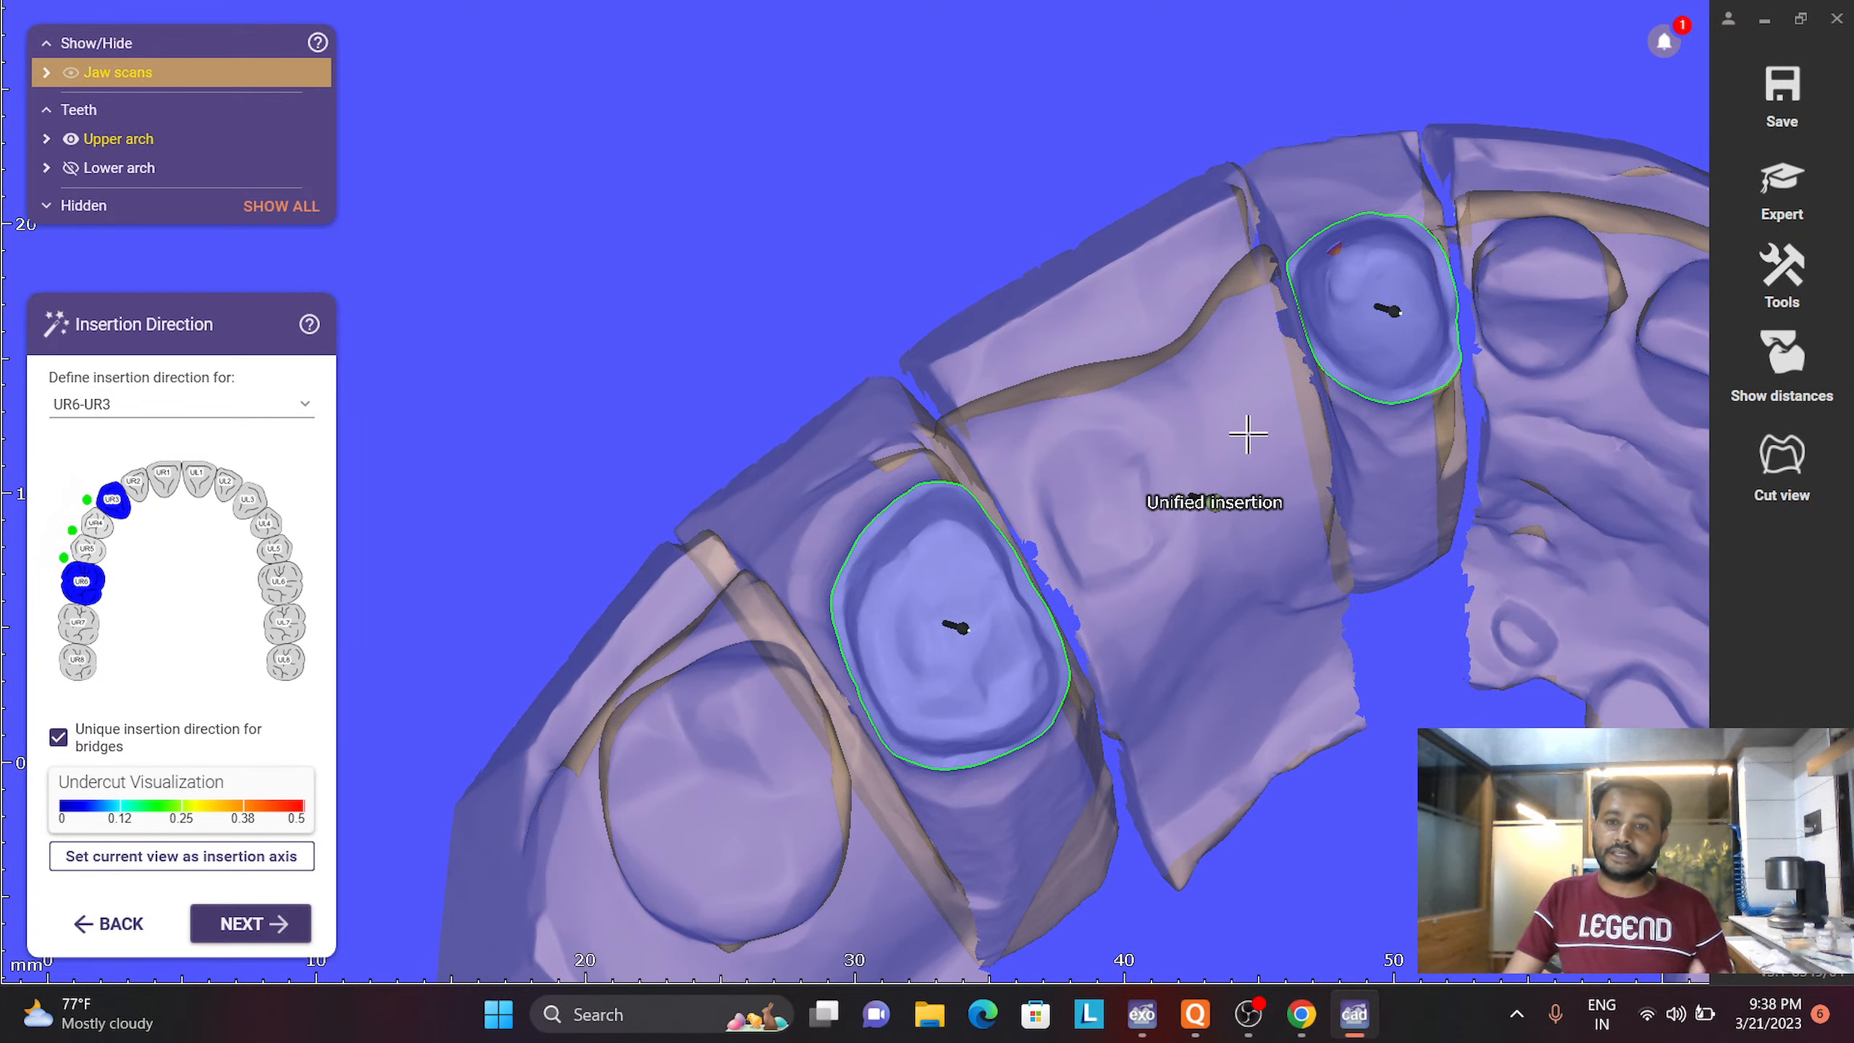
{"action": "scroll", "coordinate": [1201, 518], "scroll_direction": "up", "scroll_amount": 3}
{"action": "scroll", "coordinate": [1222, 479], "scroll_direction": "down", "scroll_amount": 1}
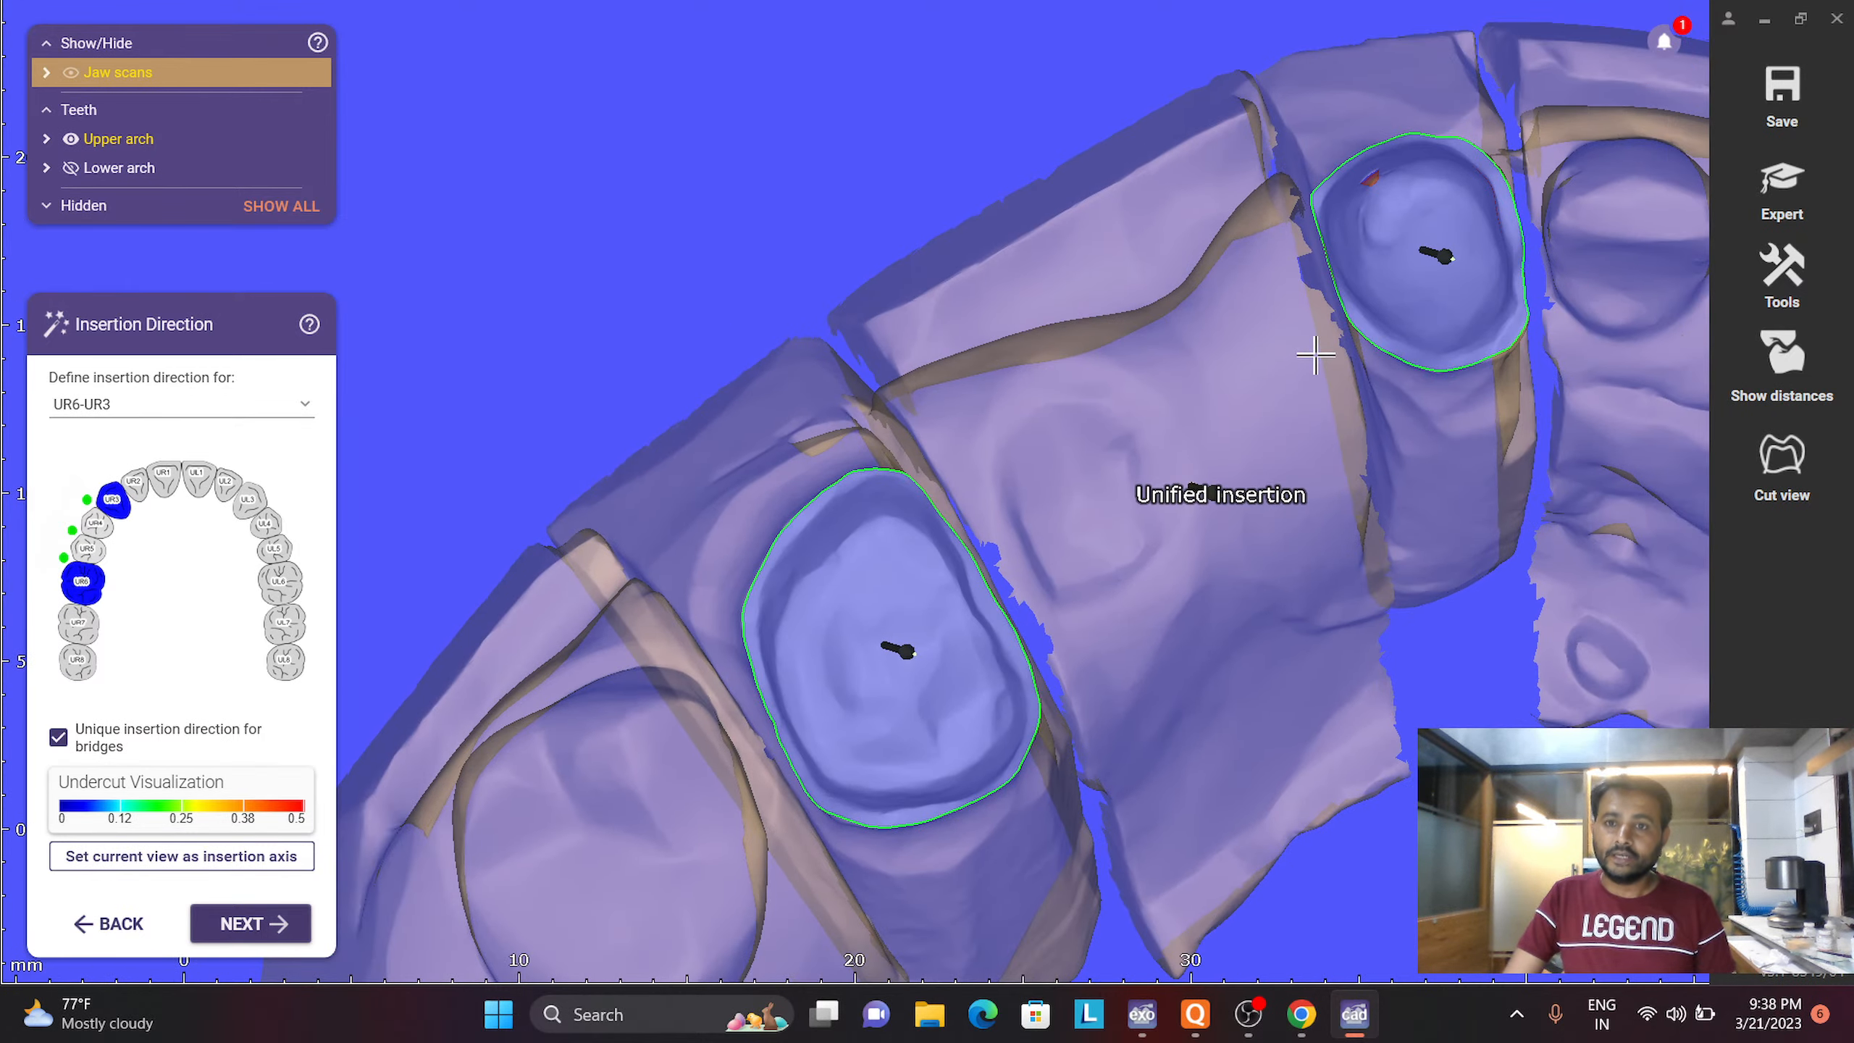
Set the tilted view as the unified insertion axis for bridge UR6-UR3 and accept the insertion direction of LL5
{"action": "right_click_drag", "start_coordinate": [1315, 357], "coordinate": [1312, 348]}
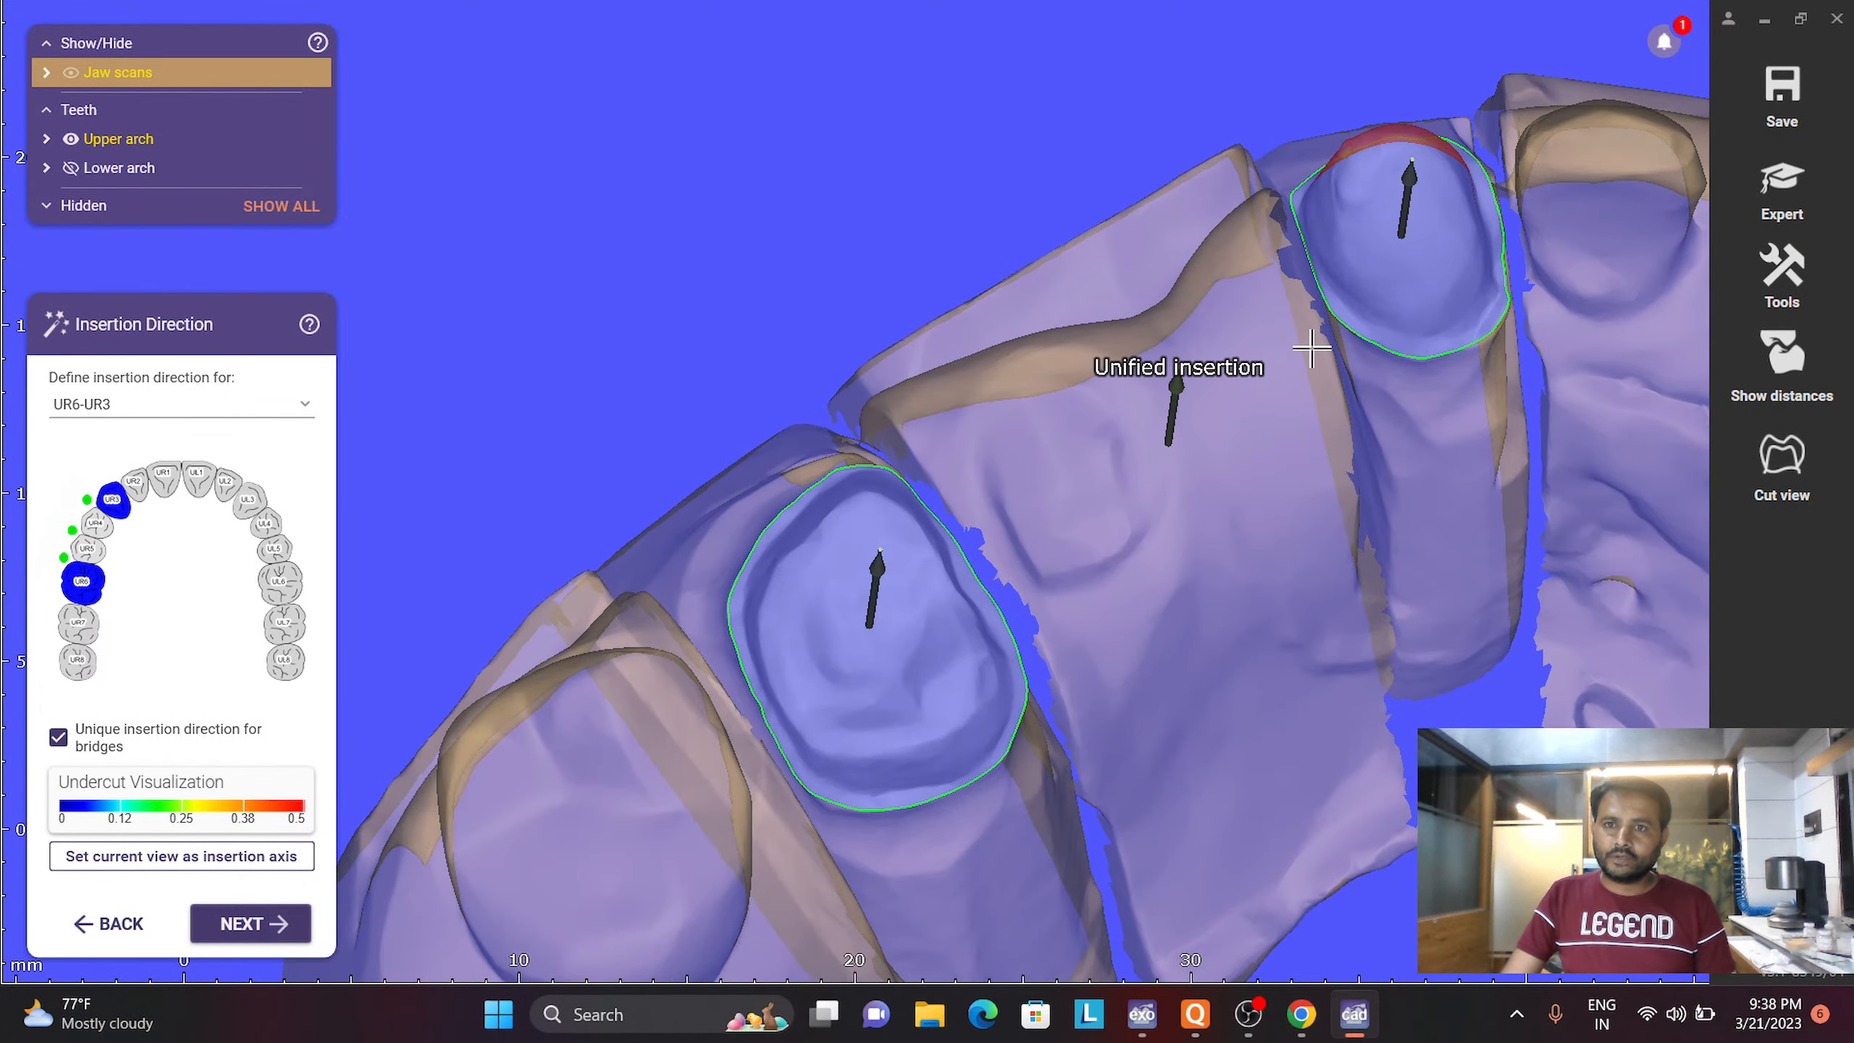
{"action": "scroll", "coordinate": [1332, 153], "scroll_direction": "up", "scroll_amount": 5}
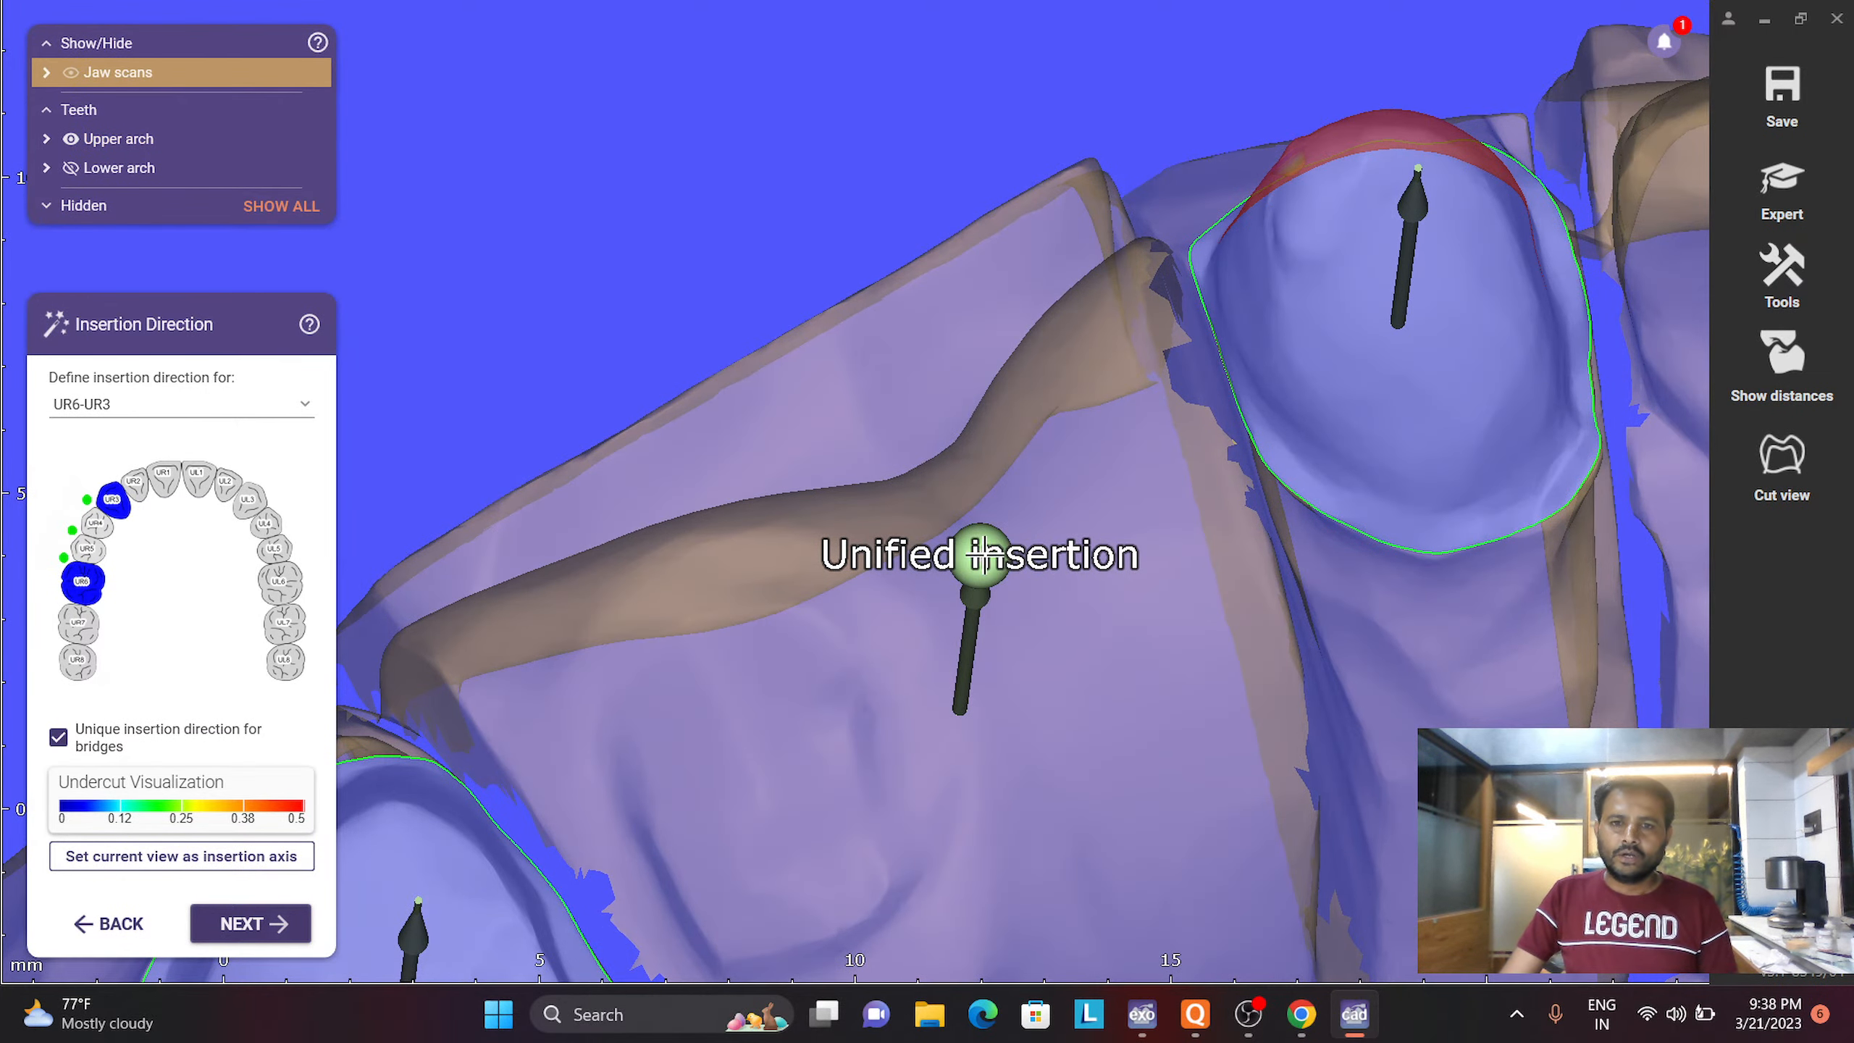
{"action": "left_click_drag", "start_coordinate": [980, 555], "coordinate": [964, 755]}
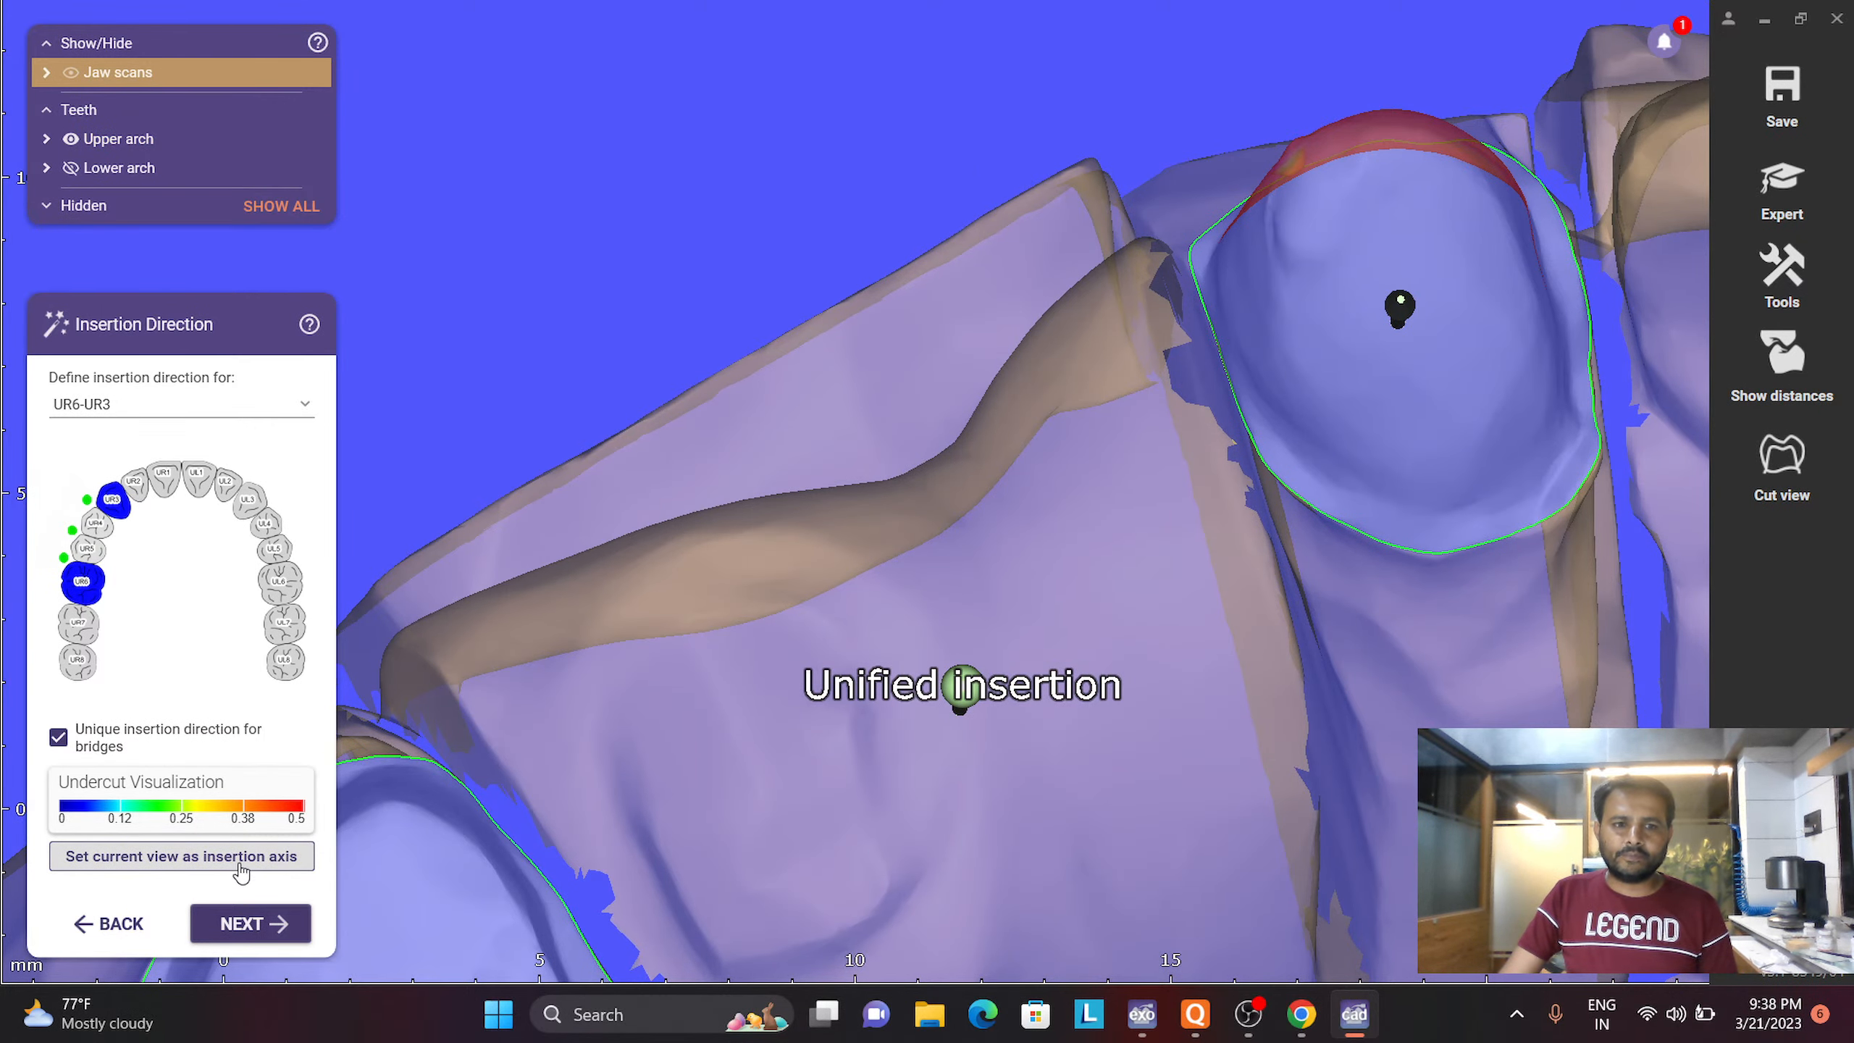
{"action": "left_click", "coordinate": [238, 857]}
{"action": "left_click", "coordinate": [251, 924]}
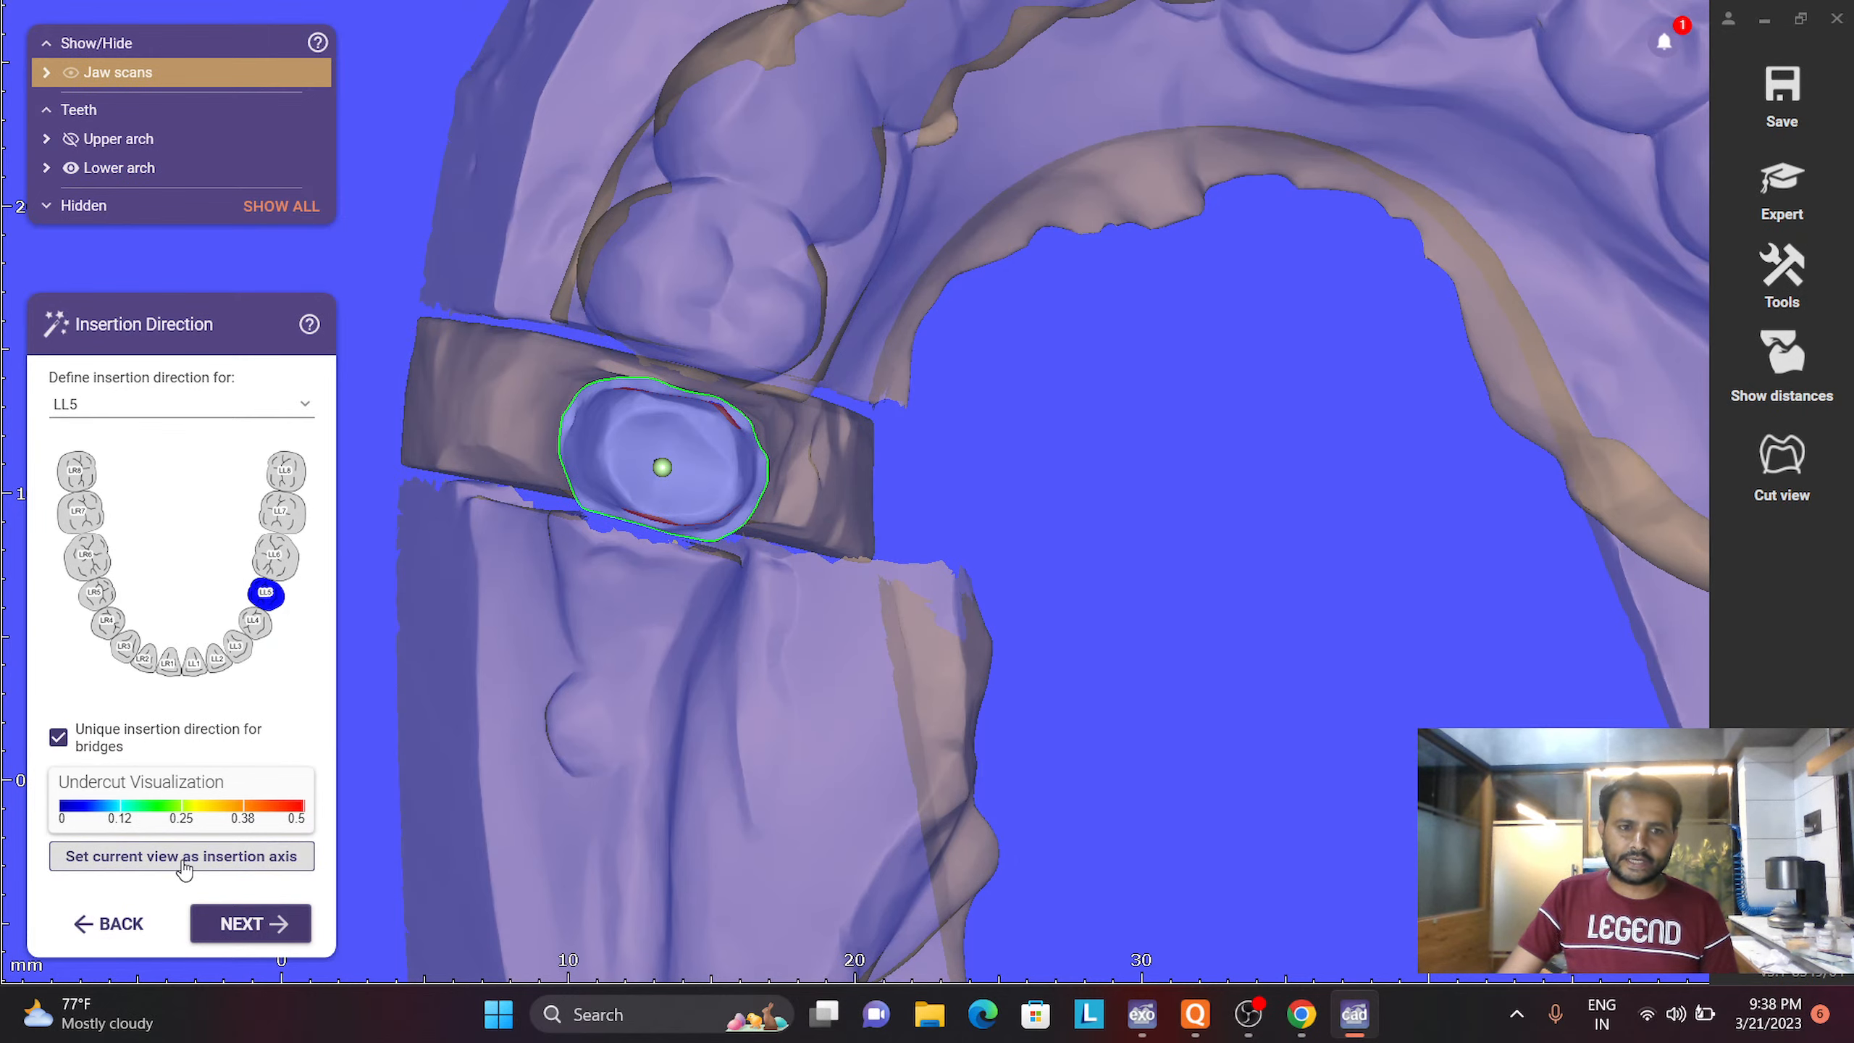
{"action": "left_click", "coordinate": [232, 924]}
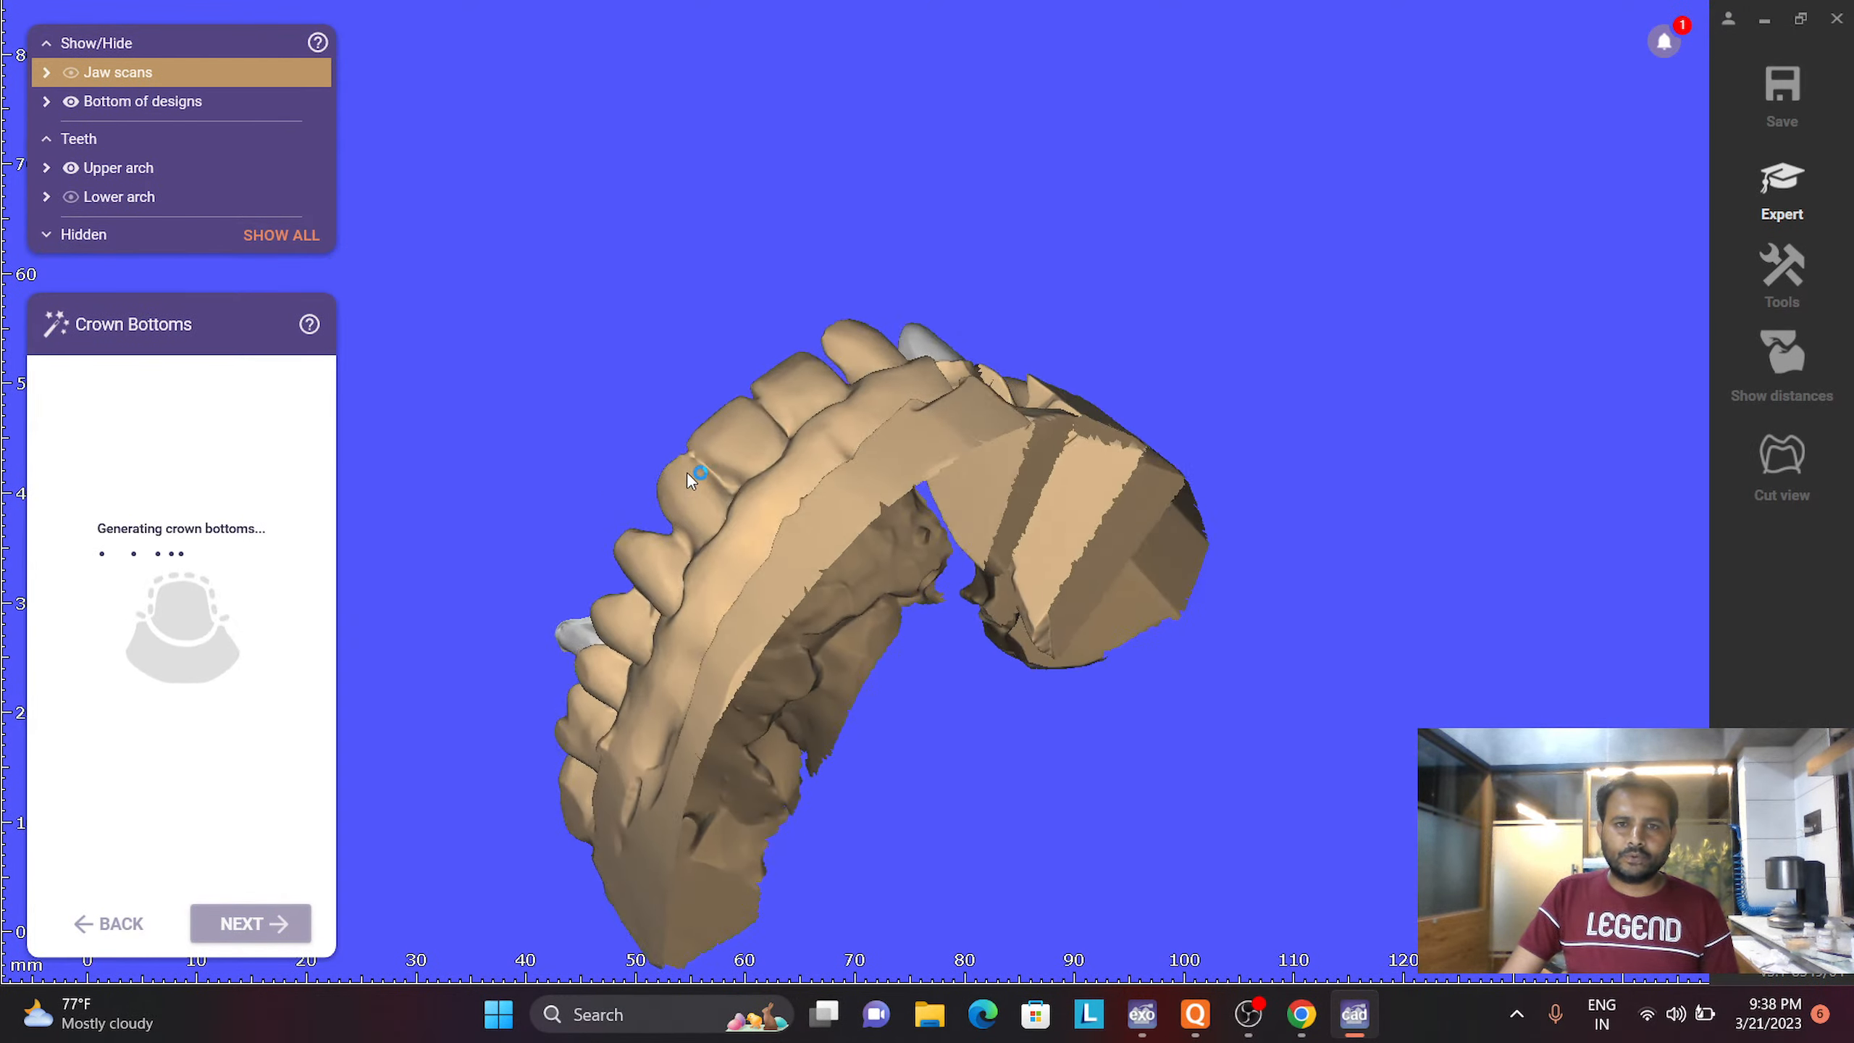
{"action": "scroll", "coordinate": [922, 482], "scroll_direction": "up", "scroll_amount": 6}
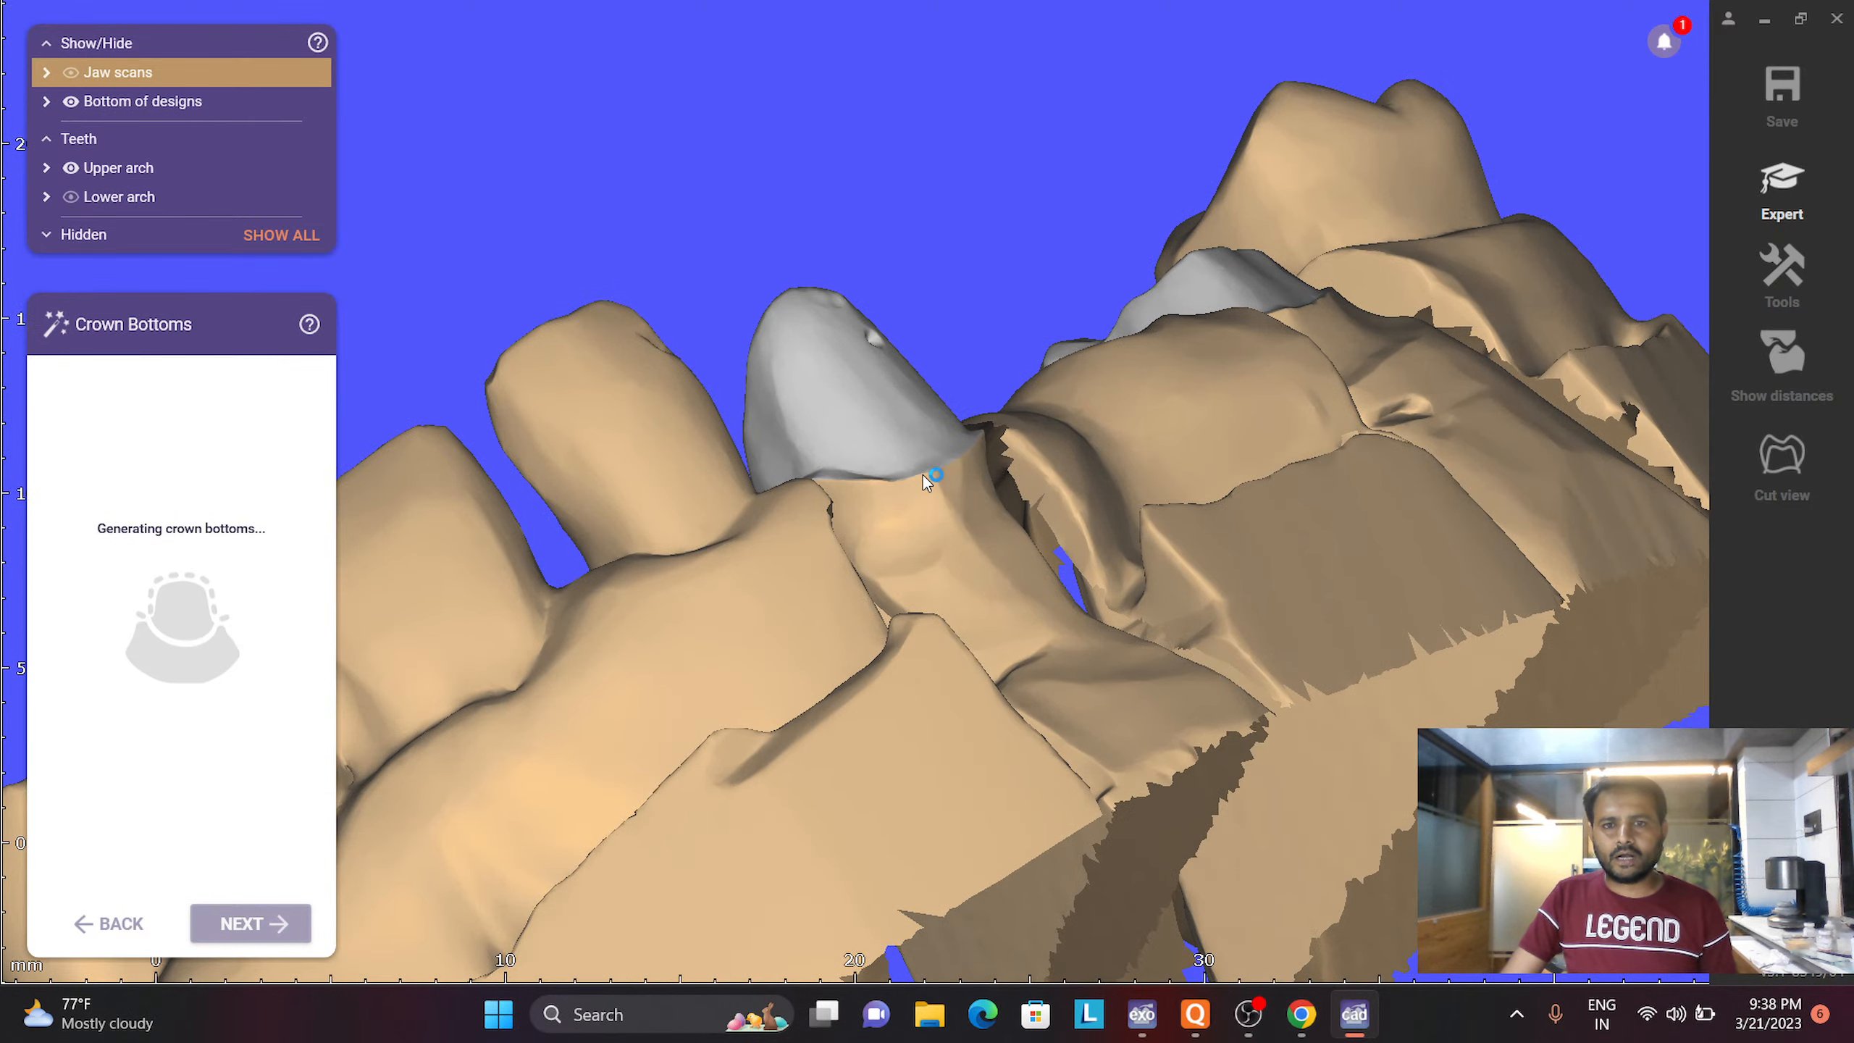
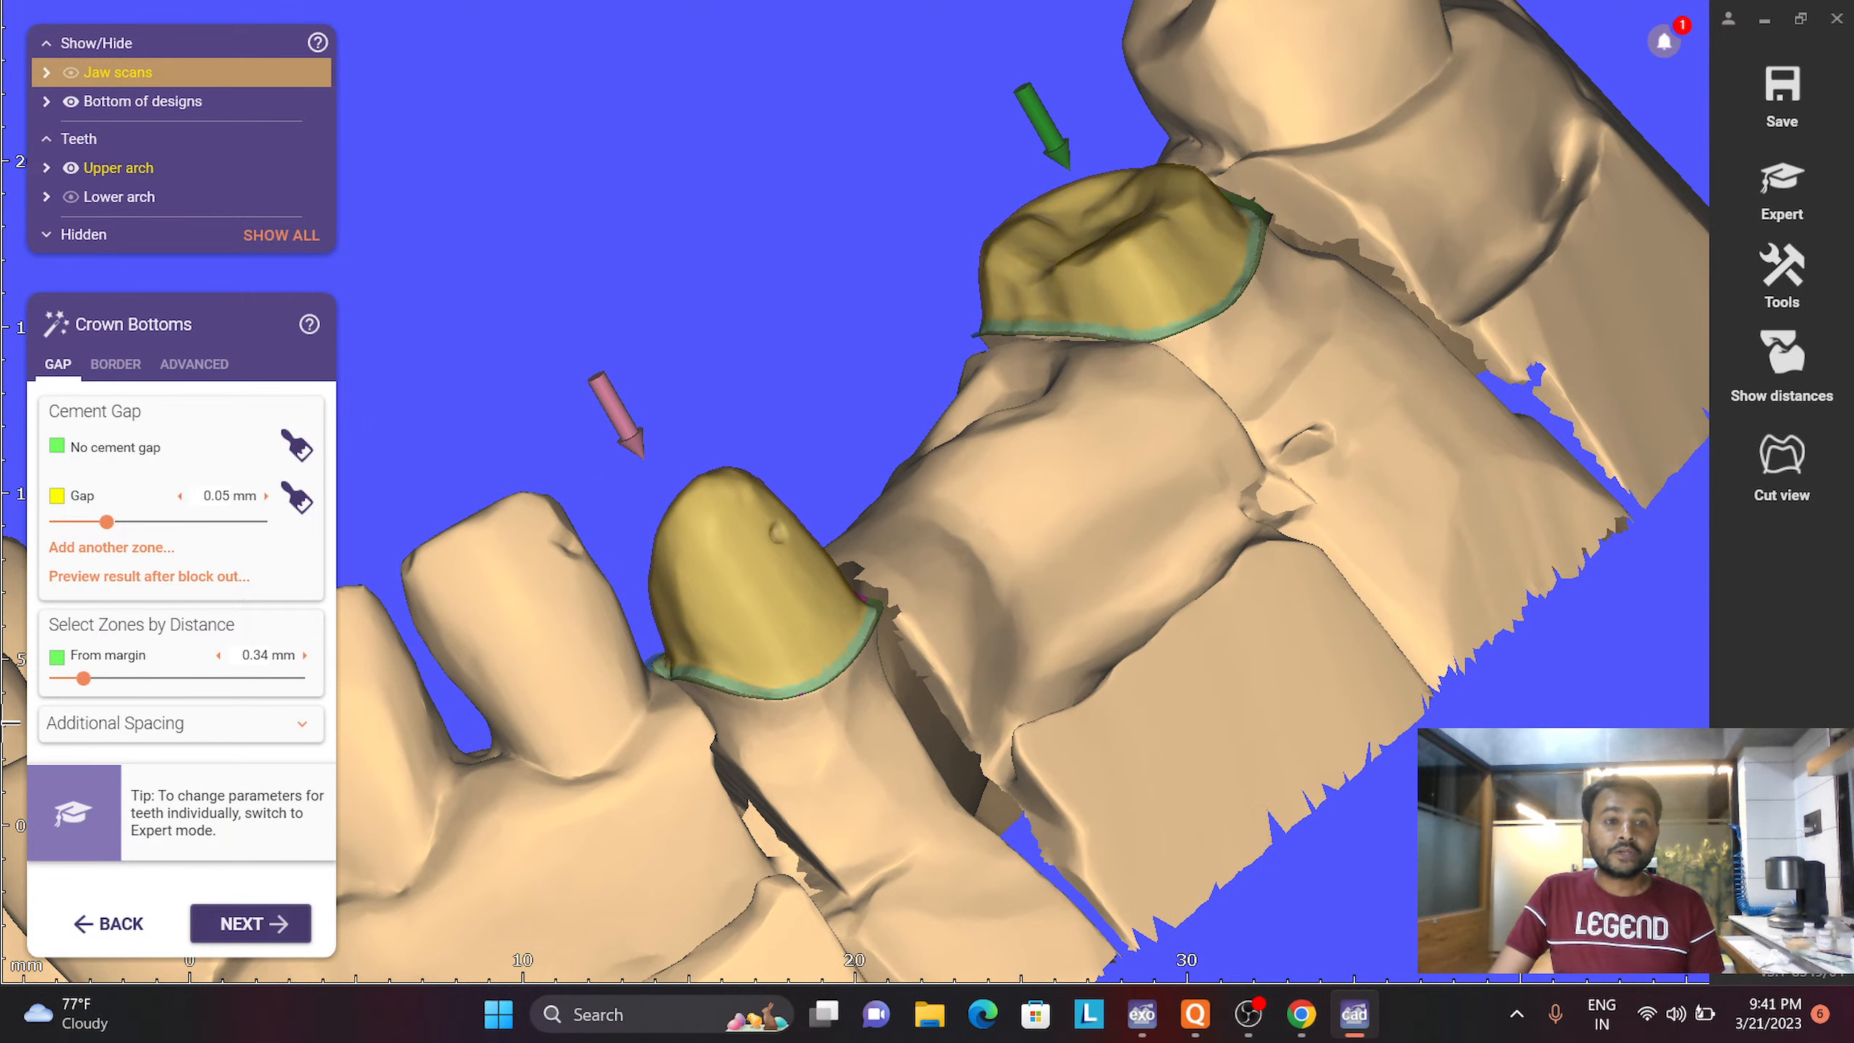
Try distances of 0, 1.17, 0.71 and 0.54 mm from the margin for the no-cement-gap zone on the crown bottoms
{"action": "left_click_drag", "start_coordinate": [84, 679], "coordinate": [56, 678]}
{"action": "scroll", "coordinate": [1020, 426], "scroll_direction": "up", "scroll_amount": 3}
{"action": "scroll", "coordinate": [1161, 303], "scroll_direction": "up", "scroll_amount": 3}
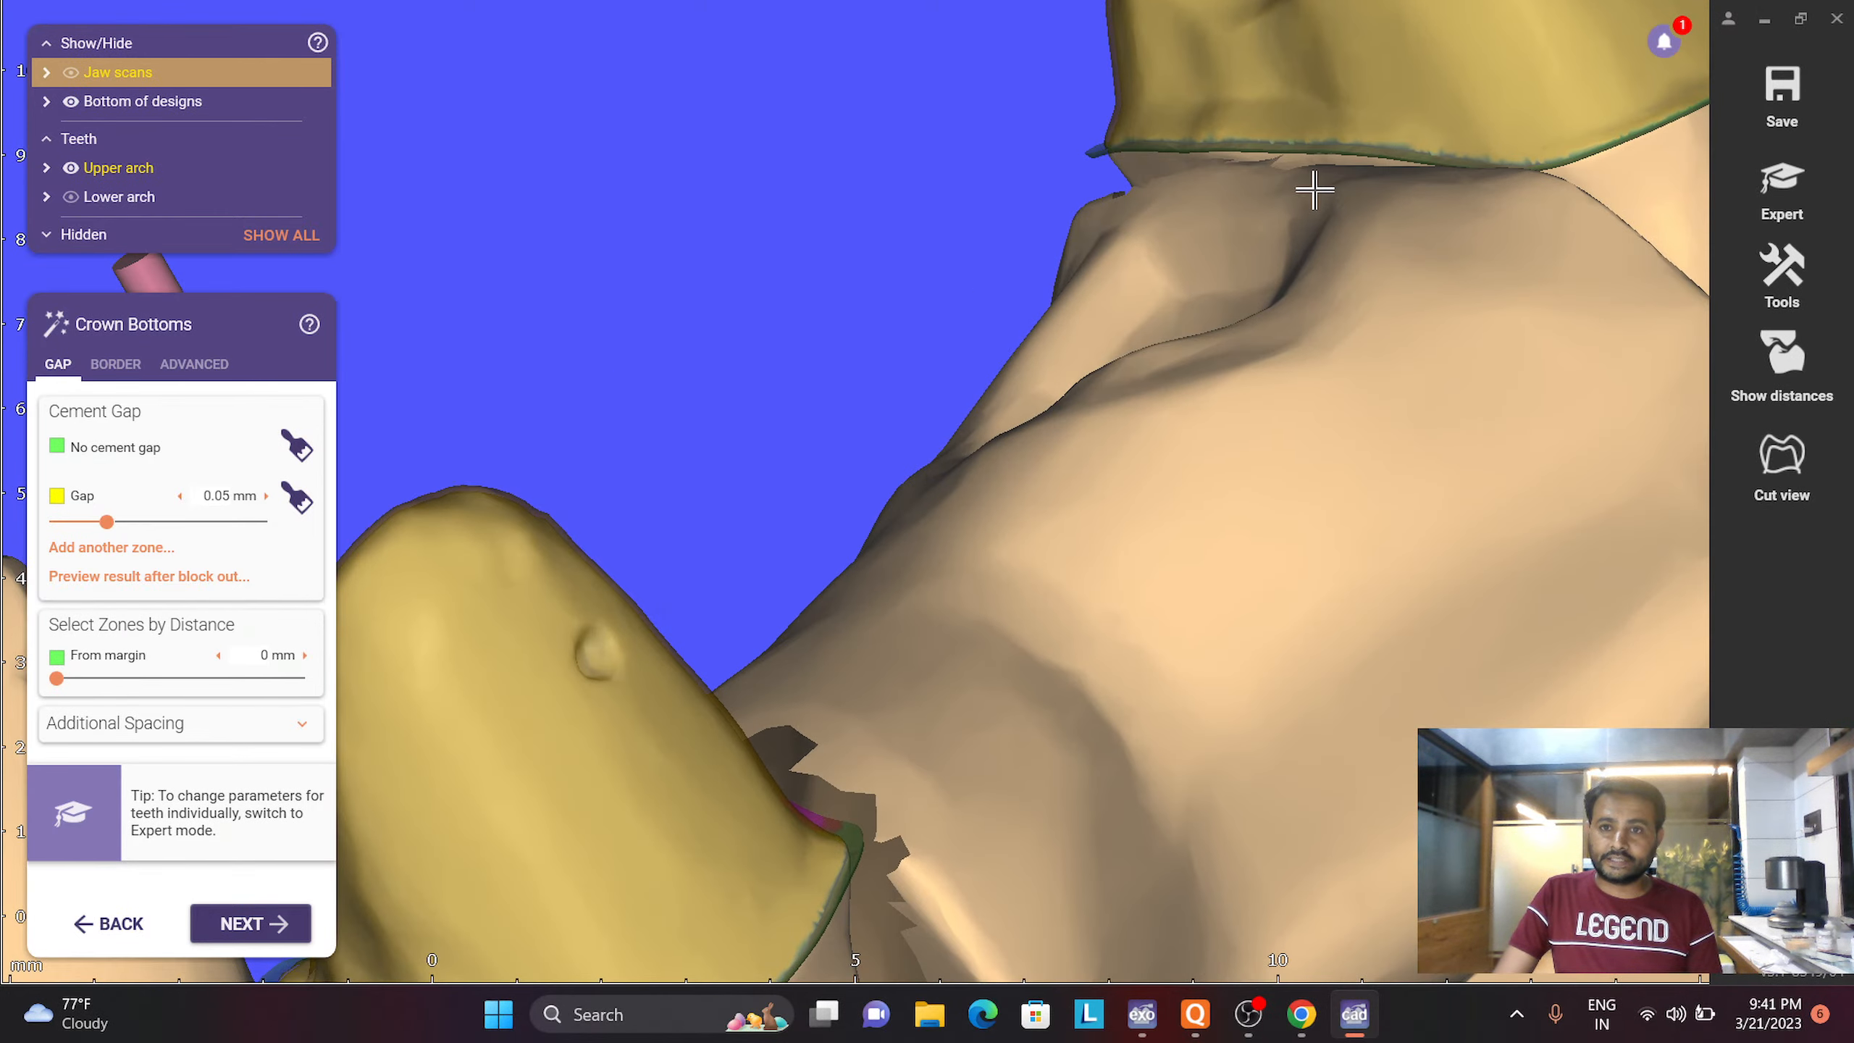
{"action": "middle_click_drag", "start_coordinate": [782, 532], "coordinate": [998, 108]}
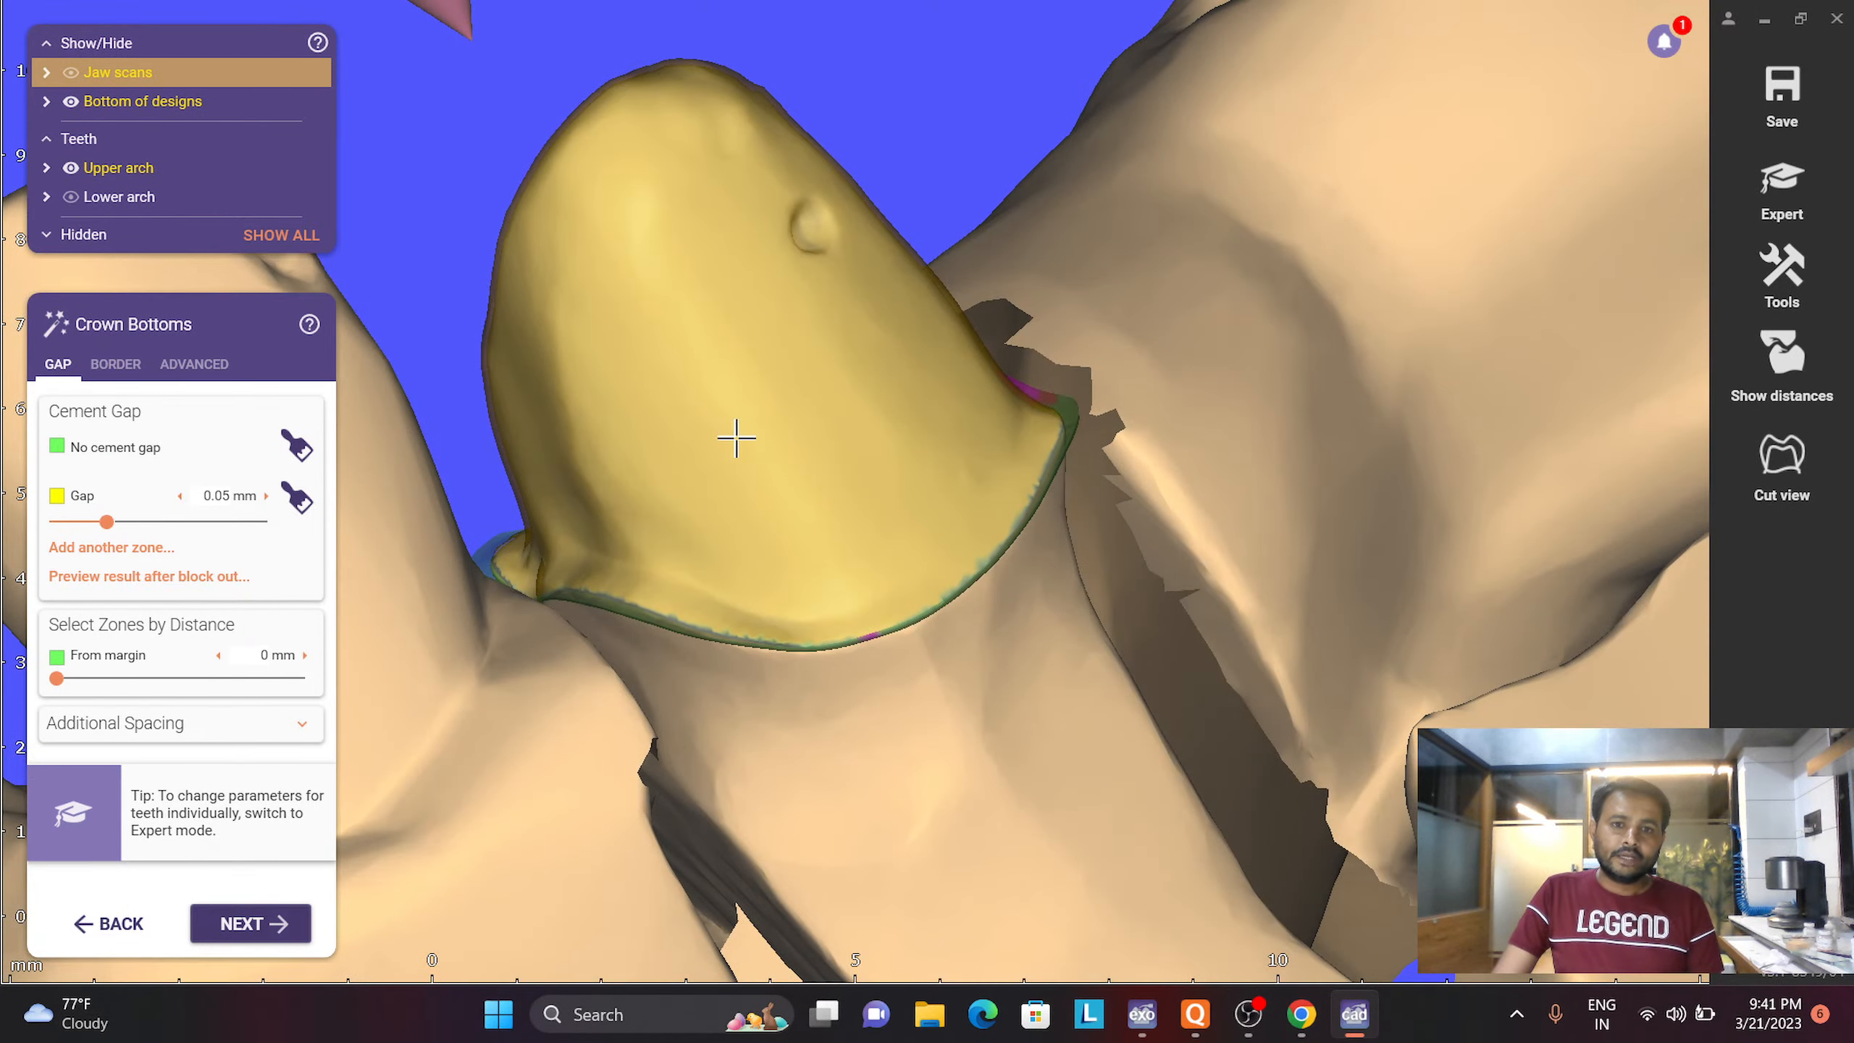
{"action": "left_click_drag", "start_coordinate": [56, 678], "coordinate": [152, 678]}
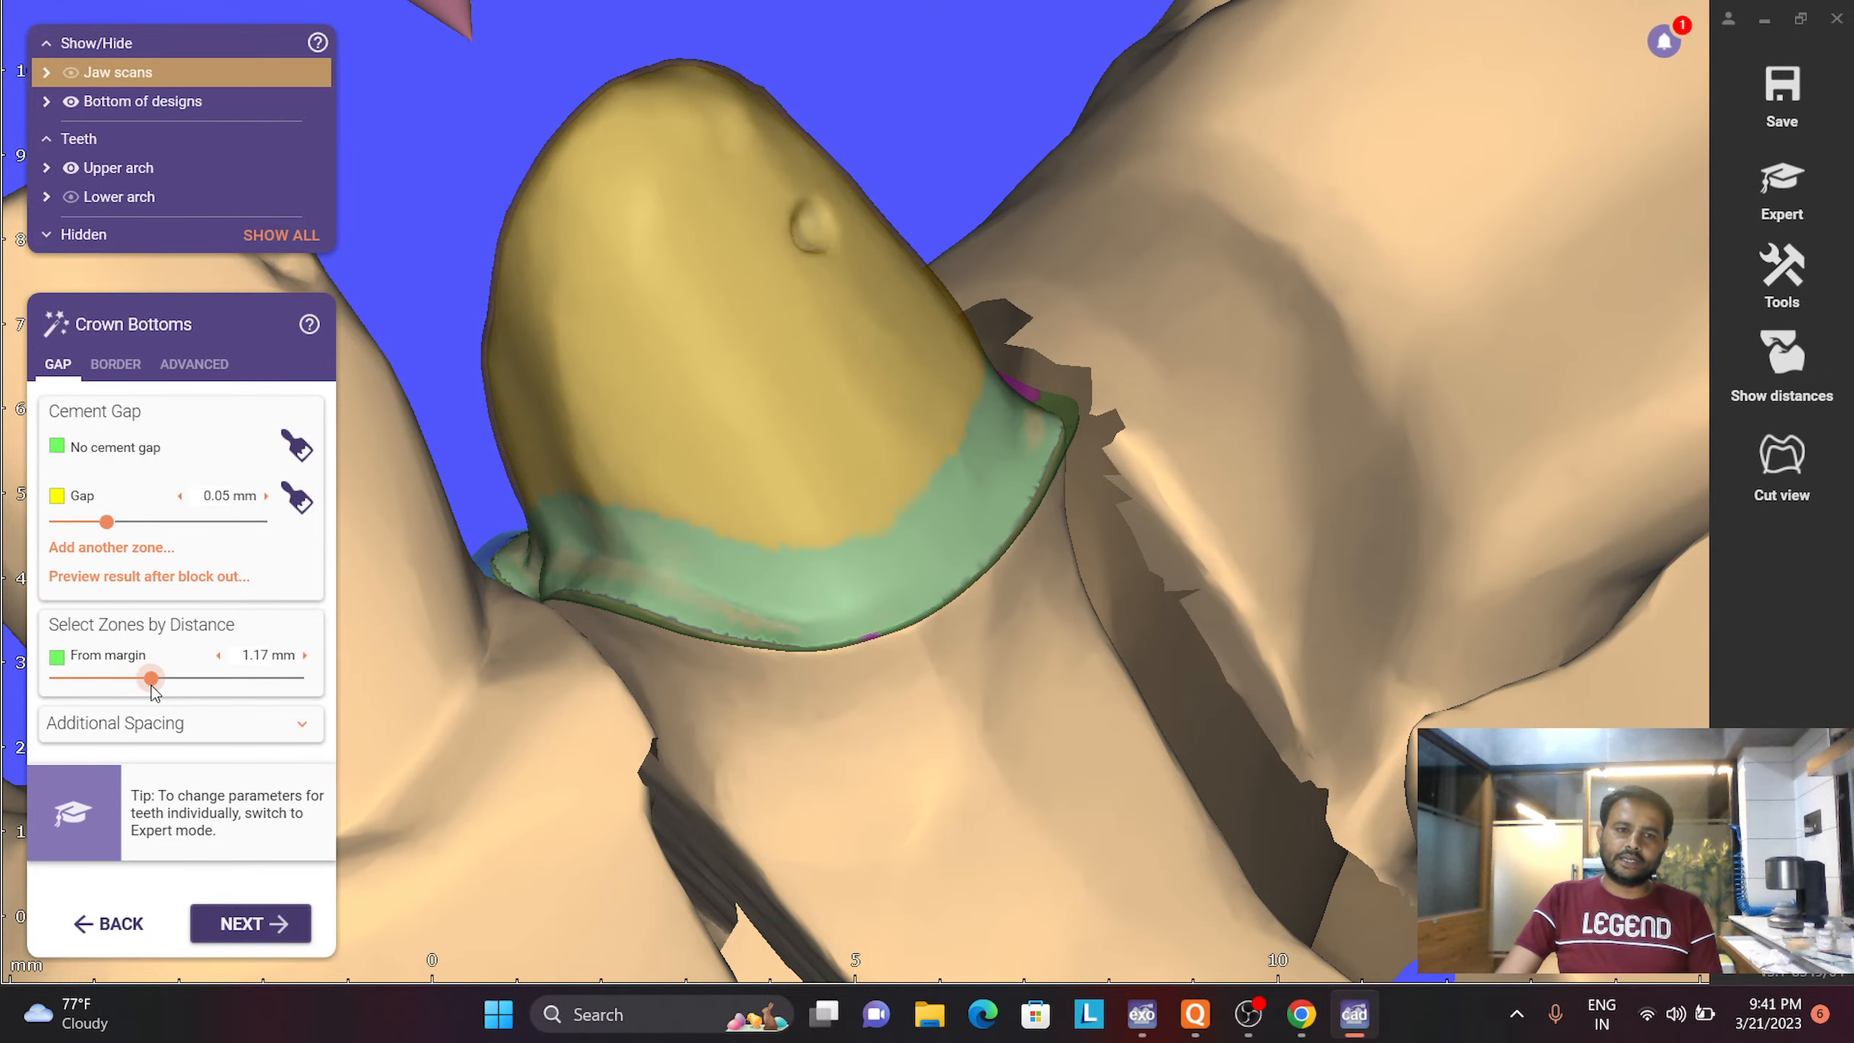
{"action": "left_click_drag", "start_coordinate": [151, 679], "coordinate": [115, 681]}
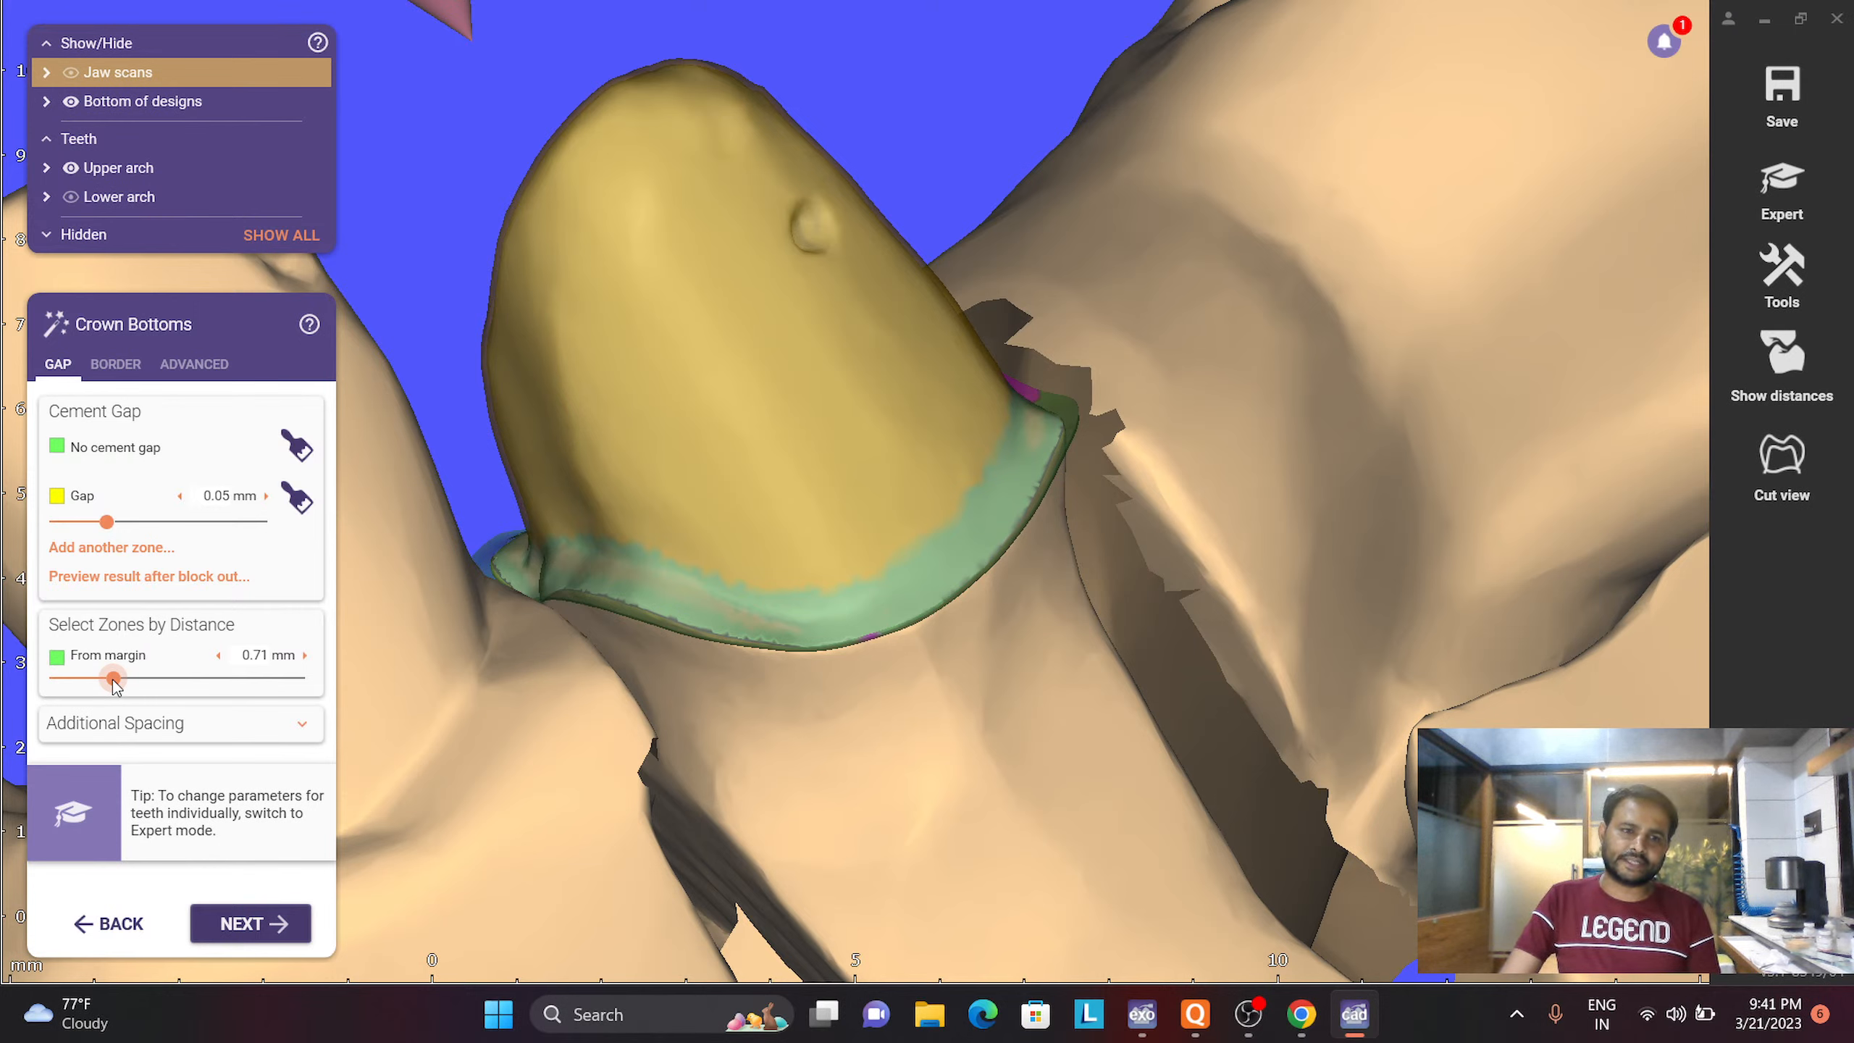
{"action": "left_click_drag", "start_coordinate": [113, 679], "coordinate": [102, 679]}
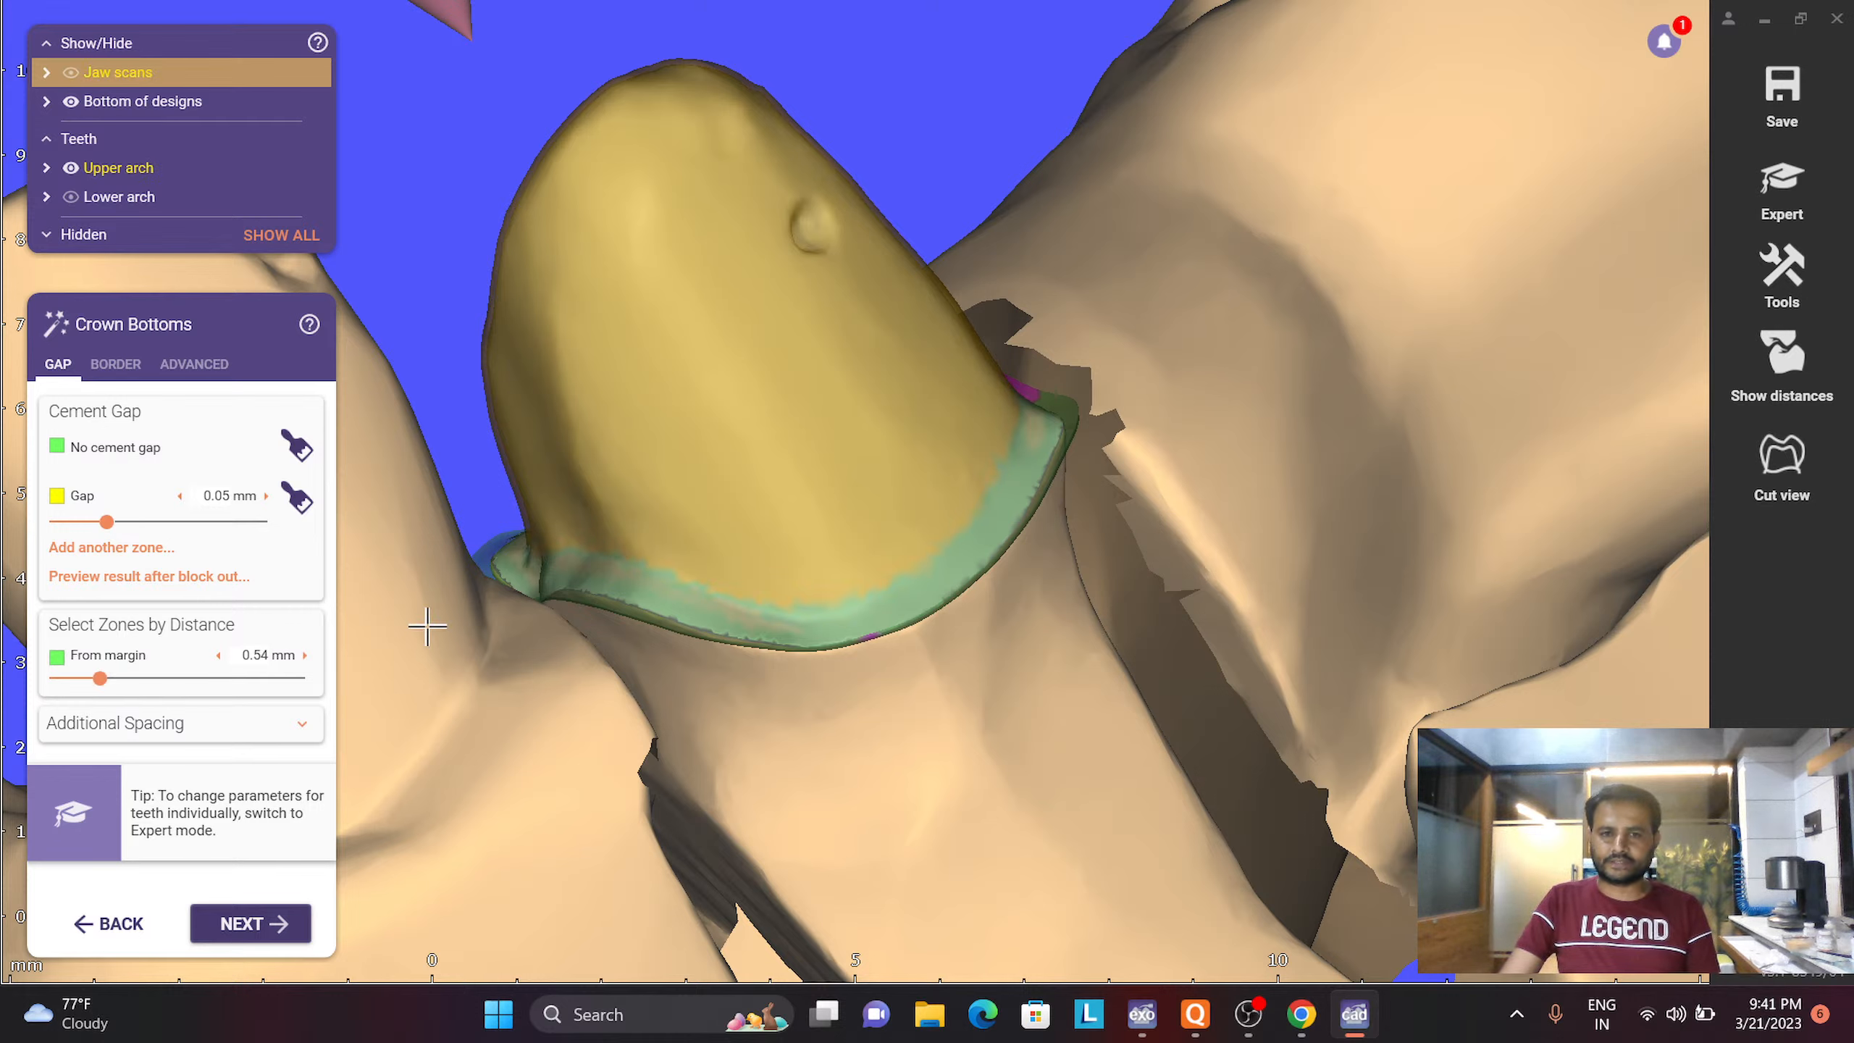
Examine the no-cement-gap band around the UR3 and UR6 preparations from several directions
{"action": "scroll", "coordinate": [940, 459], "scroll_direction": "down", "scroll_amount": 5}
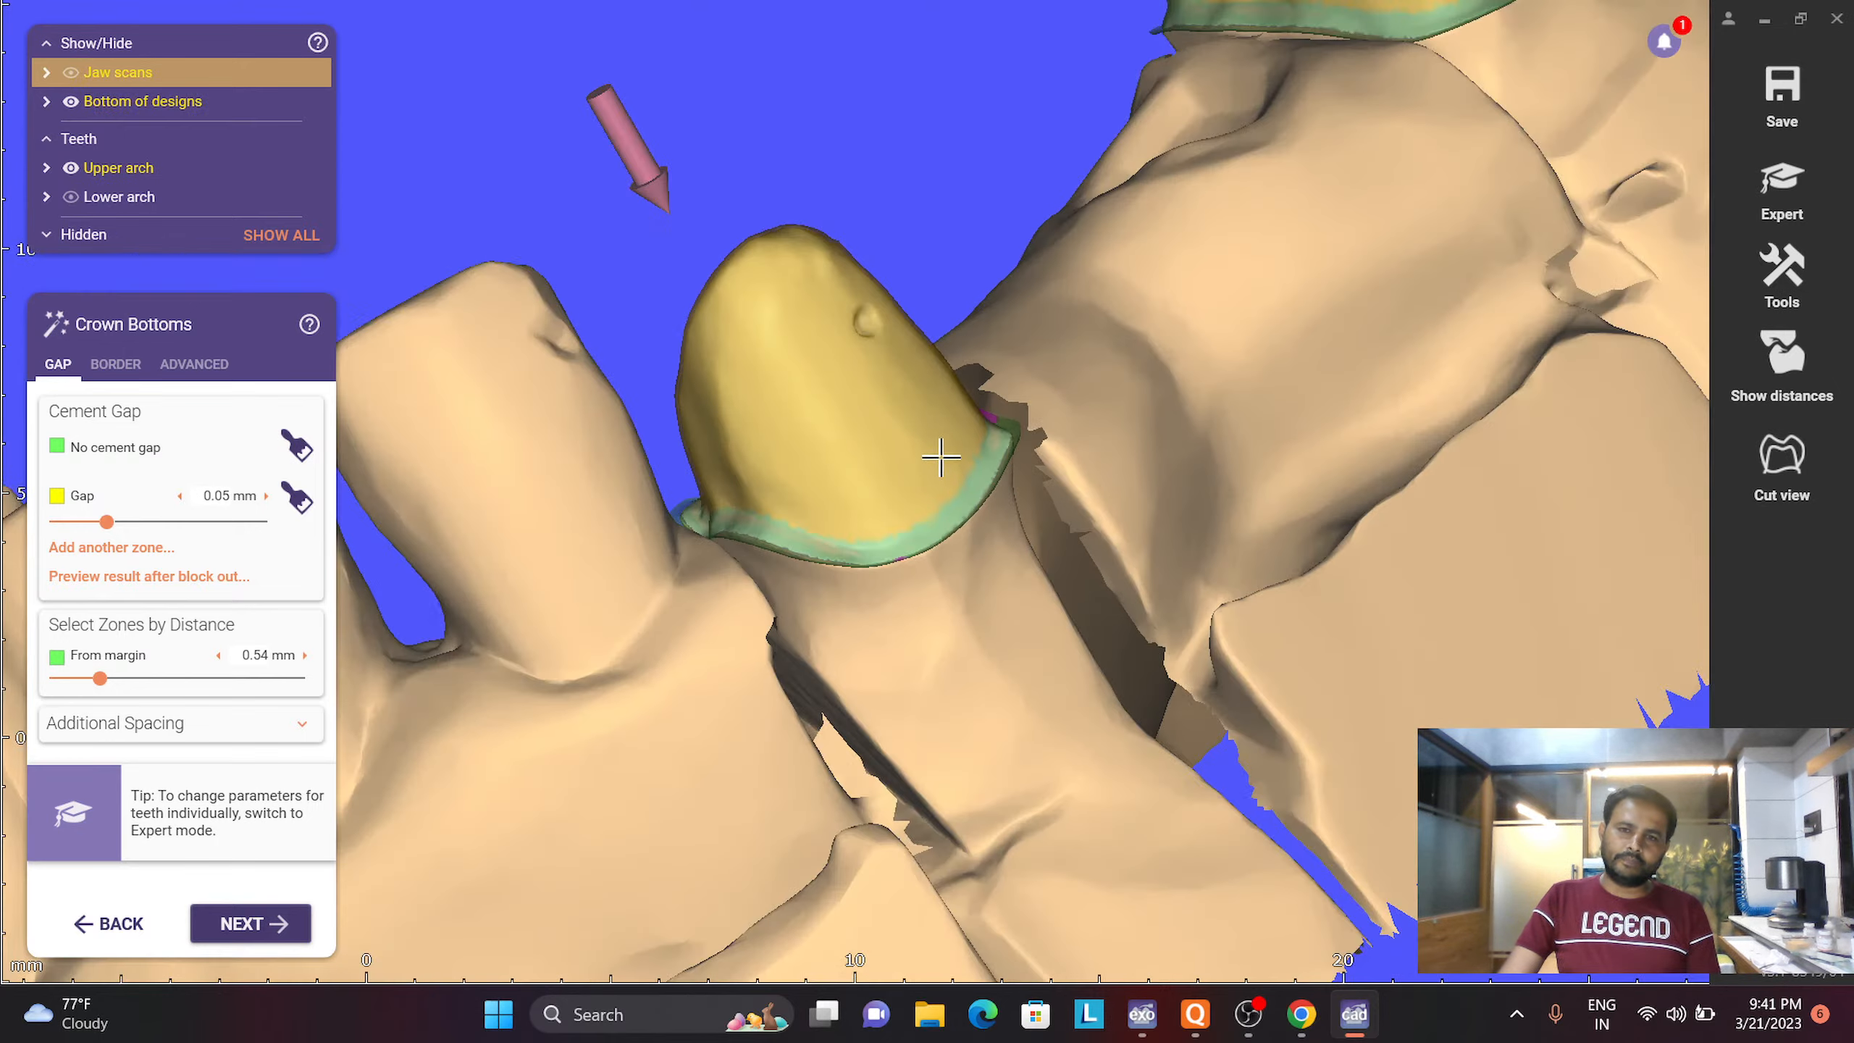
{"action": "right_click_drag", "start_coordinate": [952, 490], "coordinate": [988, 546]}
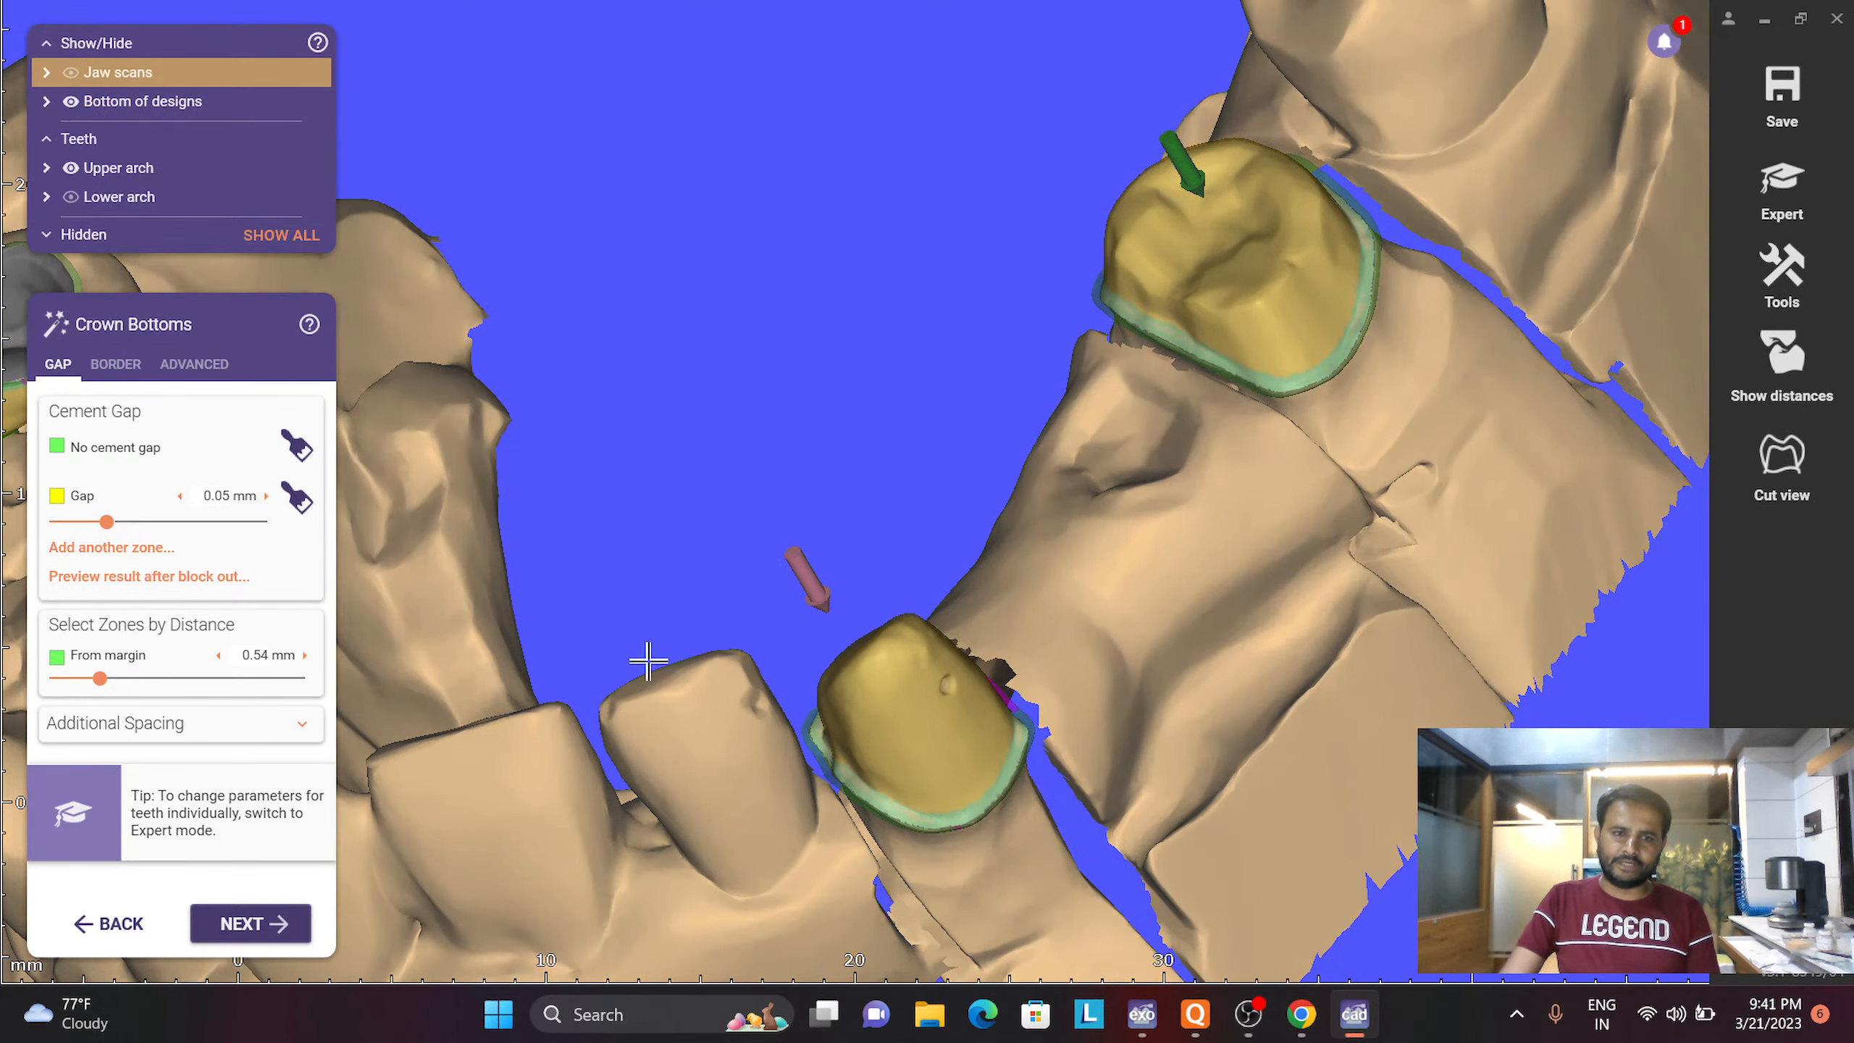
{"action": "right_click_drag", "start_coordinate": [840, 610], "coordinate": [882, 572]}
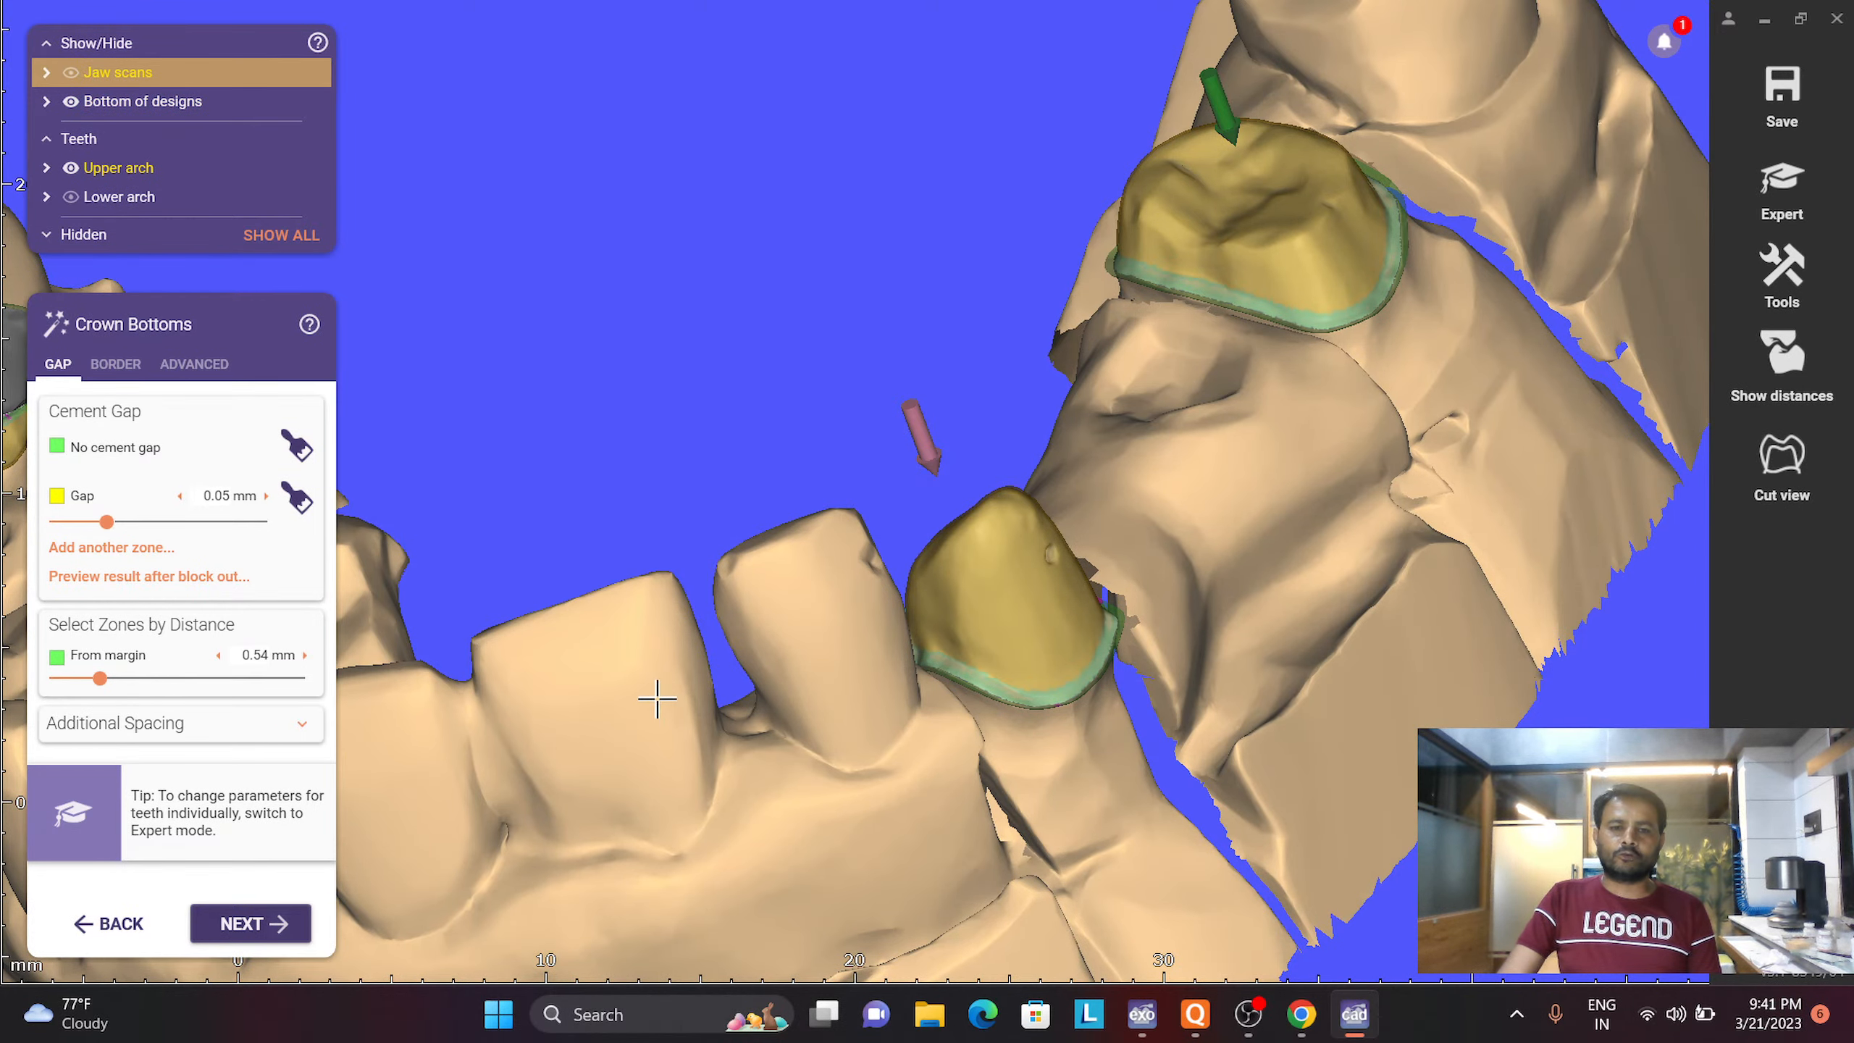
{"action": "scroll", "coordinate": [887, 625], "scroll_direction": "down", "scroll_amount": 3}
{"action": "right_click_drag", "start_coordinate": [888, 624], "coordinate": [988, 529]}
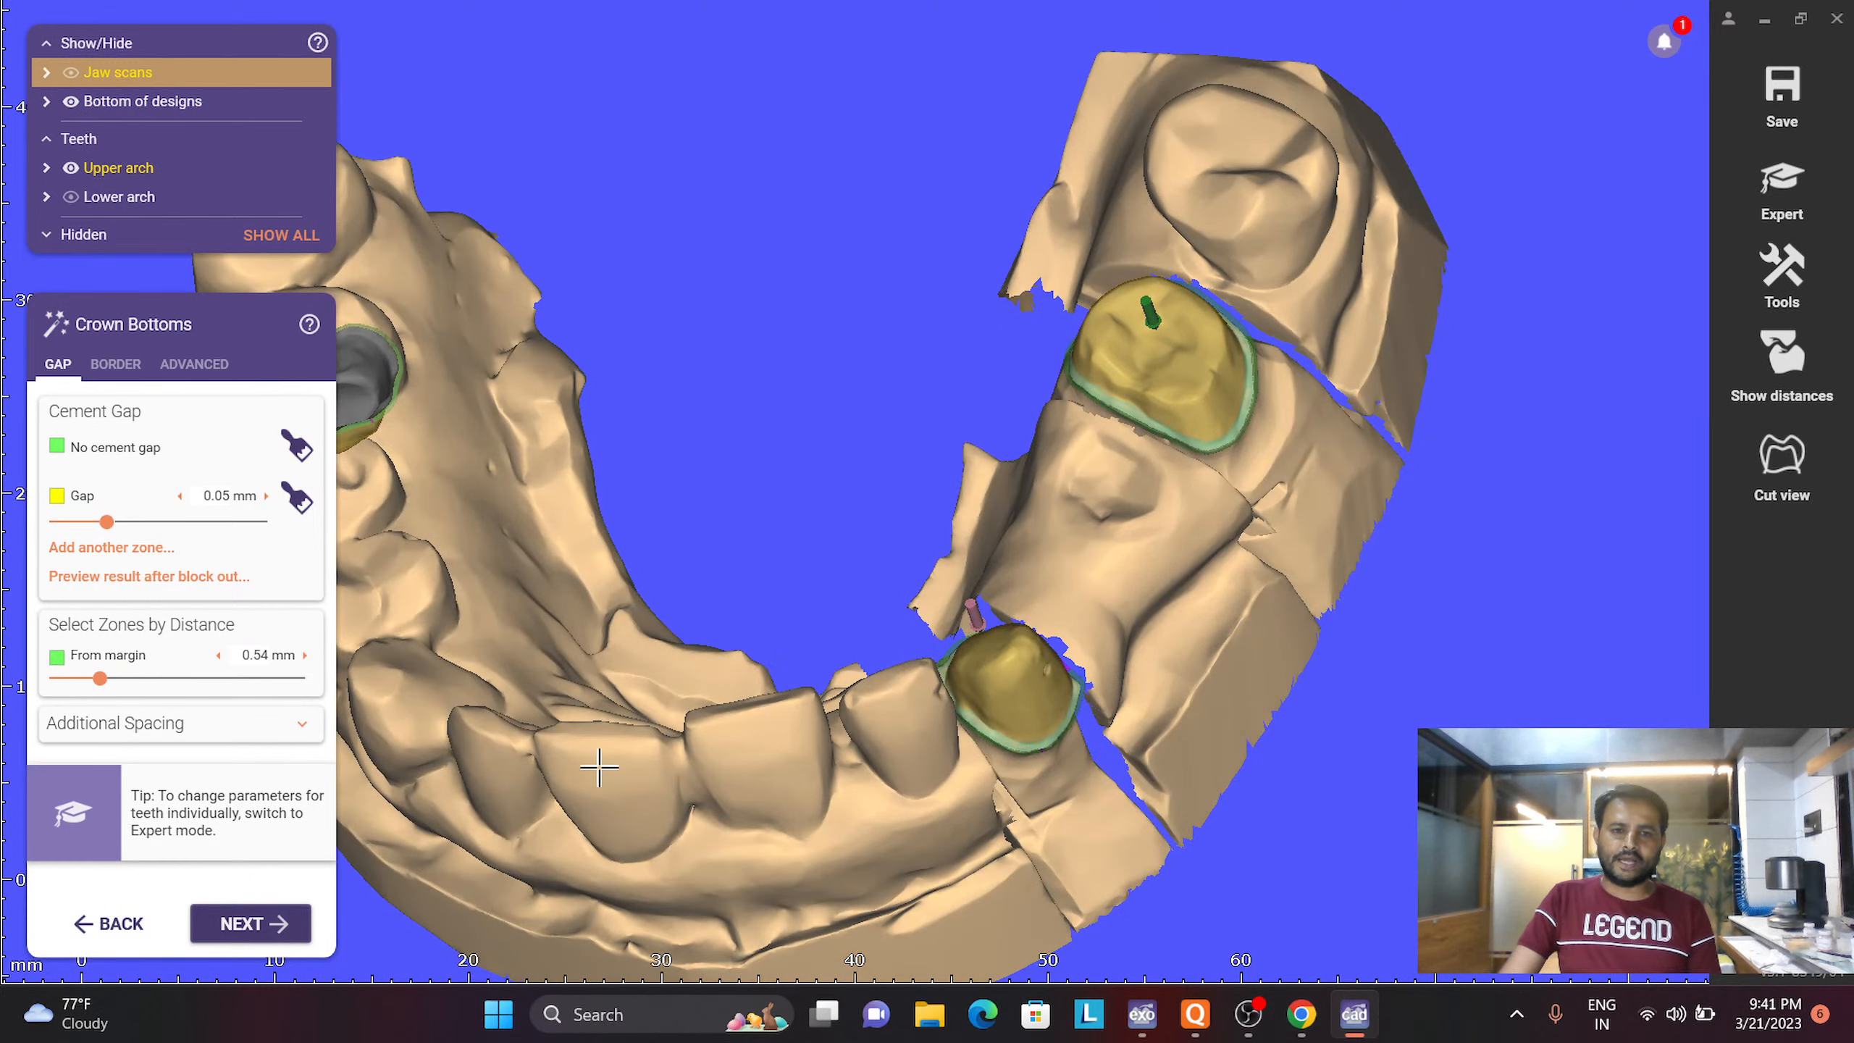
{"action": "right_click", "coordinate": [1187, 396]}
{"action": "left_click", "coordinate": [958, 430]}
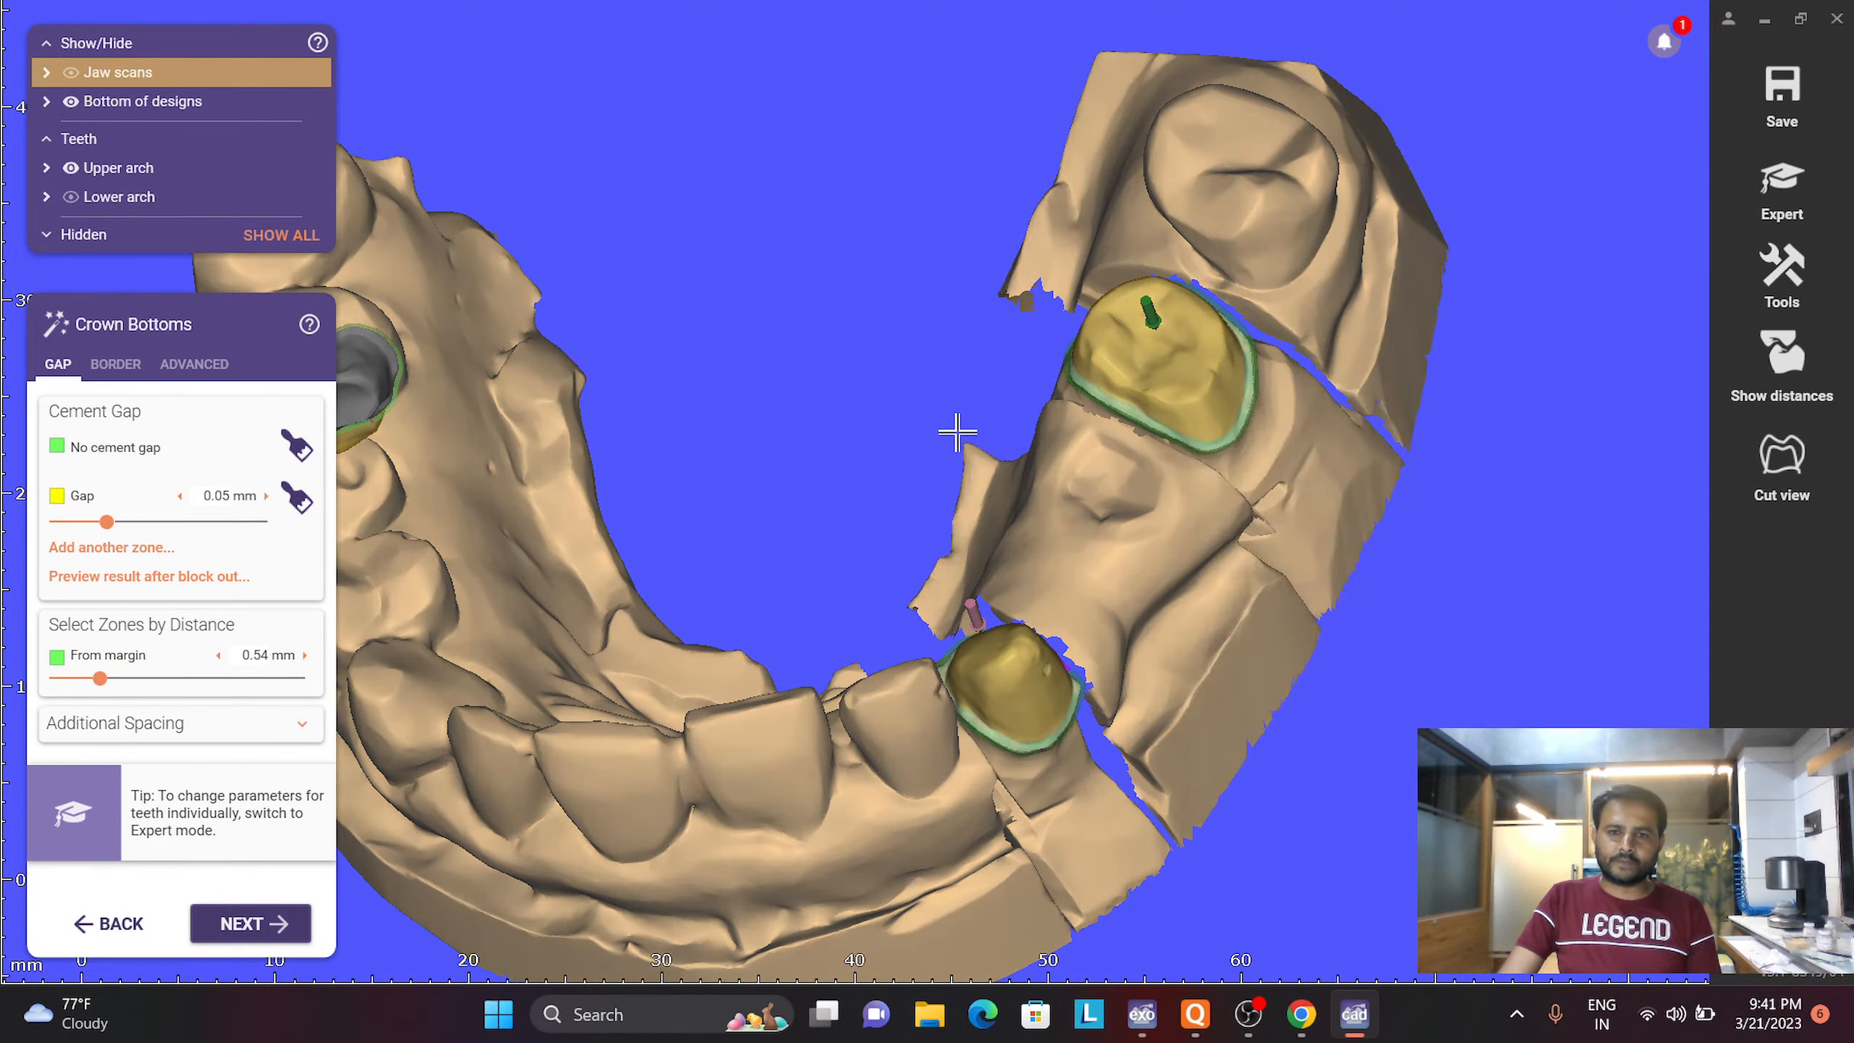
{"action": "right_click_drag", "start_coordinate": [958, 430], "coordinate": [823, 545]}
{"action": "scroll", "coordinate": [848, 510], "scroll_direction": "up", "scroll_amount": 3}
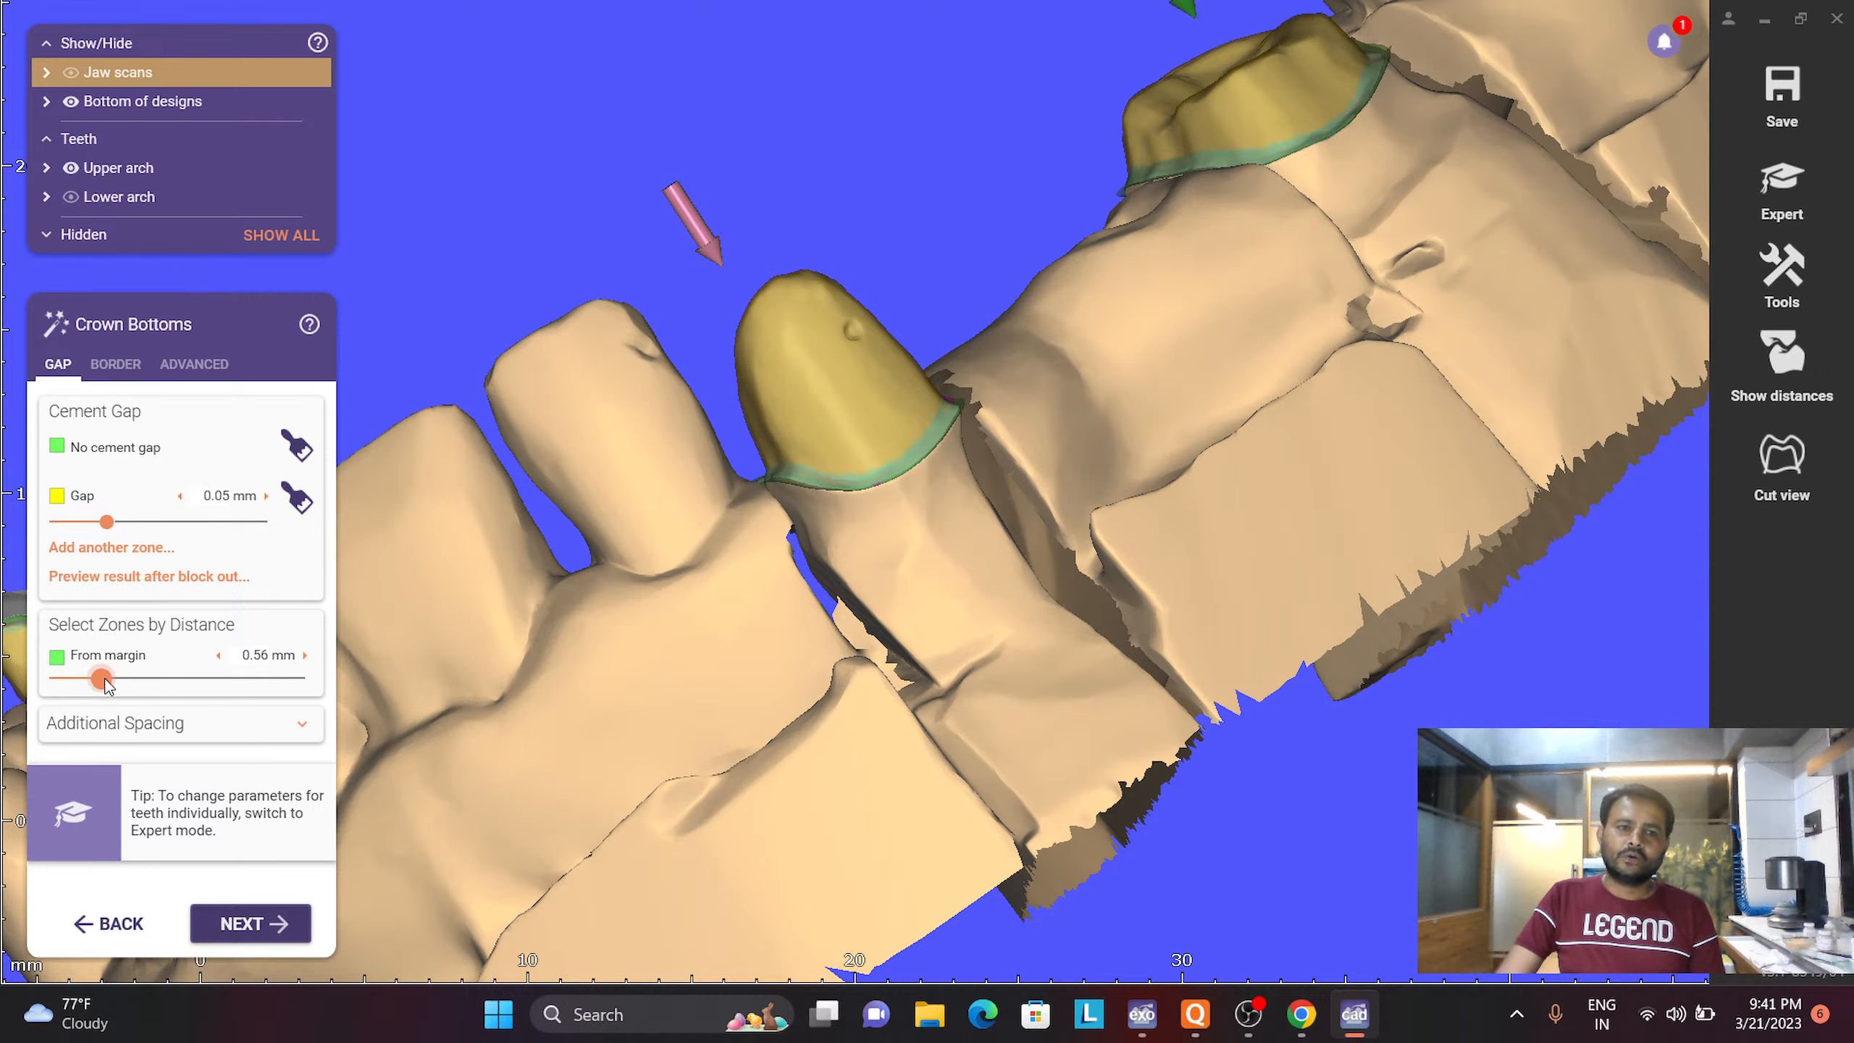
Set the no-cement-gap zone to 0.67 mm from the margin and accept the crown bottoms
{"action": "left_click_drag", "start_coordinate": [103, 683], "coordinate": [112, 680]}
{"action": "scroll", "coordinate": [813, 615], "scroll_direction": "down", "scroll_amount": 3}
{"action": "right_click_drag", "start_coordinate": [813, 615], "coordinate": [876, 639]}
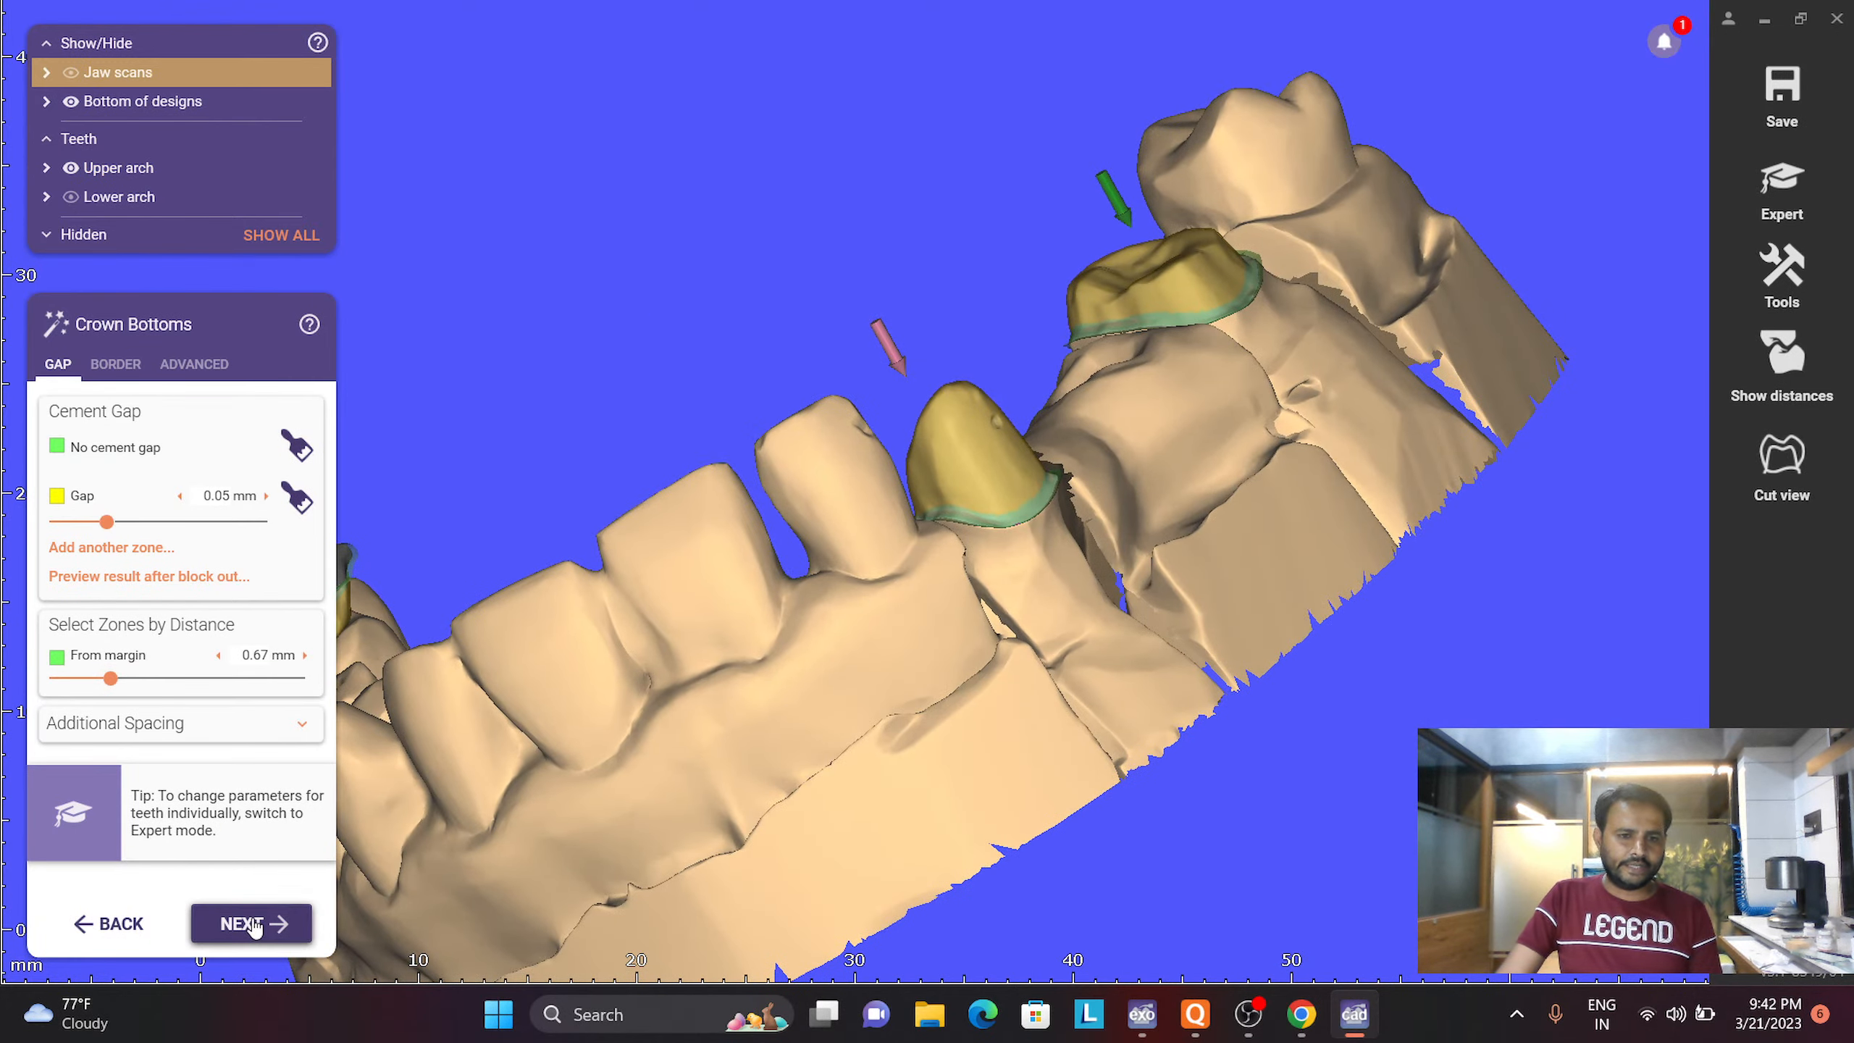
{"action": "left_click", "coordinate": [252, 924]}
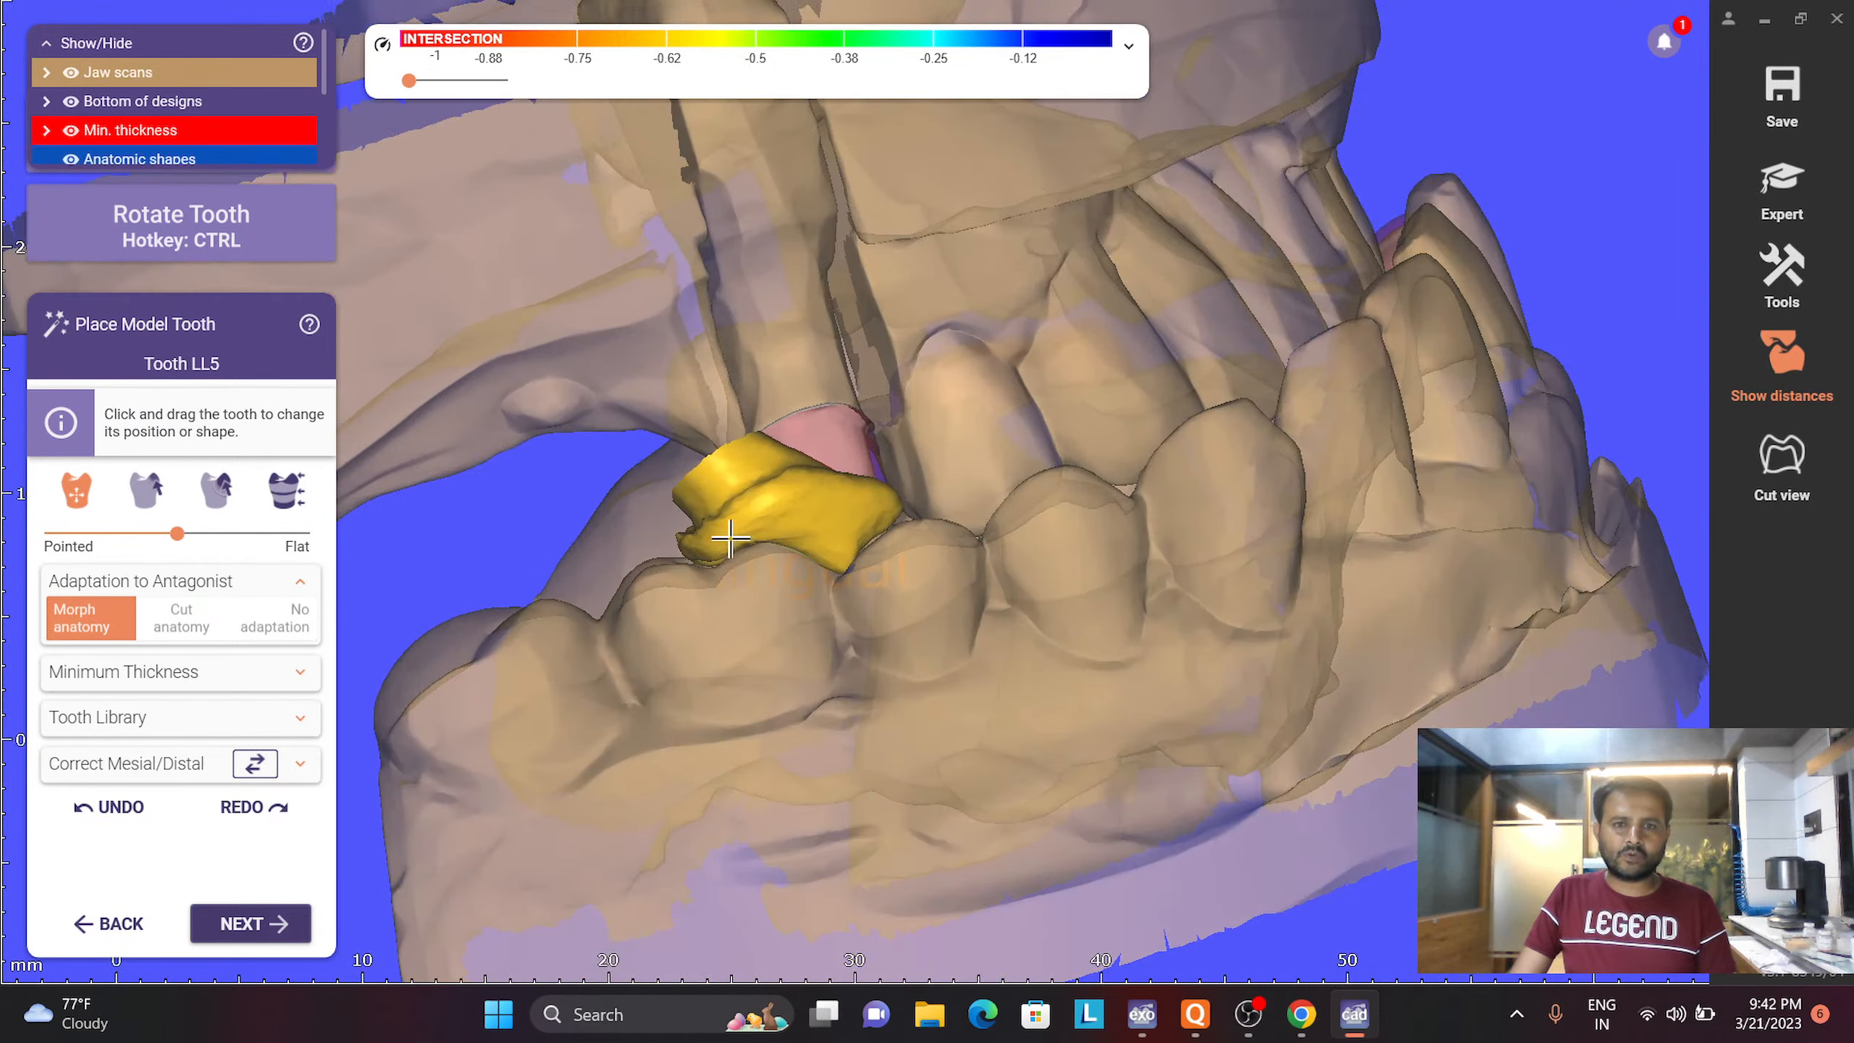
Reposition the LL5 model tooth with No adaptation to the antagonist, and hide the opposing jaw scan
{"action": "mouse_move", "coordinate": [784, 501]}
{"action": "left_mouse_down"}
{"action": "mouse_move", "coordinate": [776, 471]}
{"action": "mouse_move", "coordinate": [807, 510]}
{"action": "left_mouse_up"}
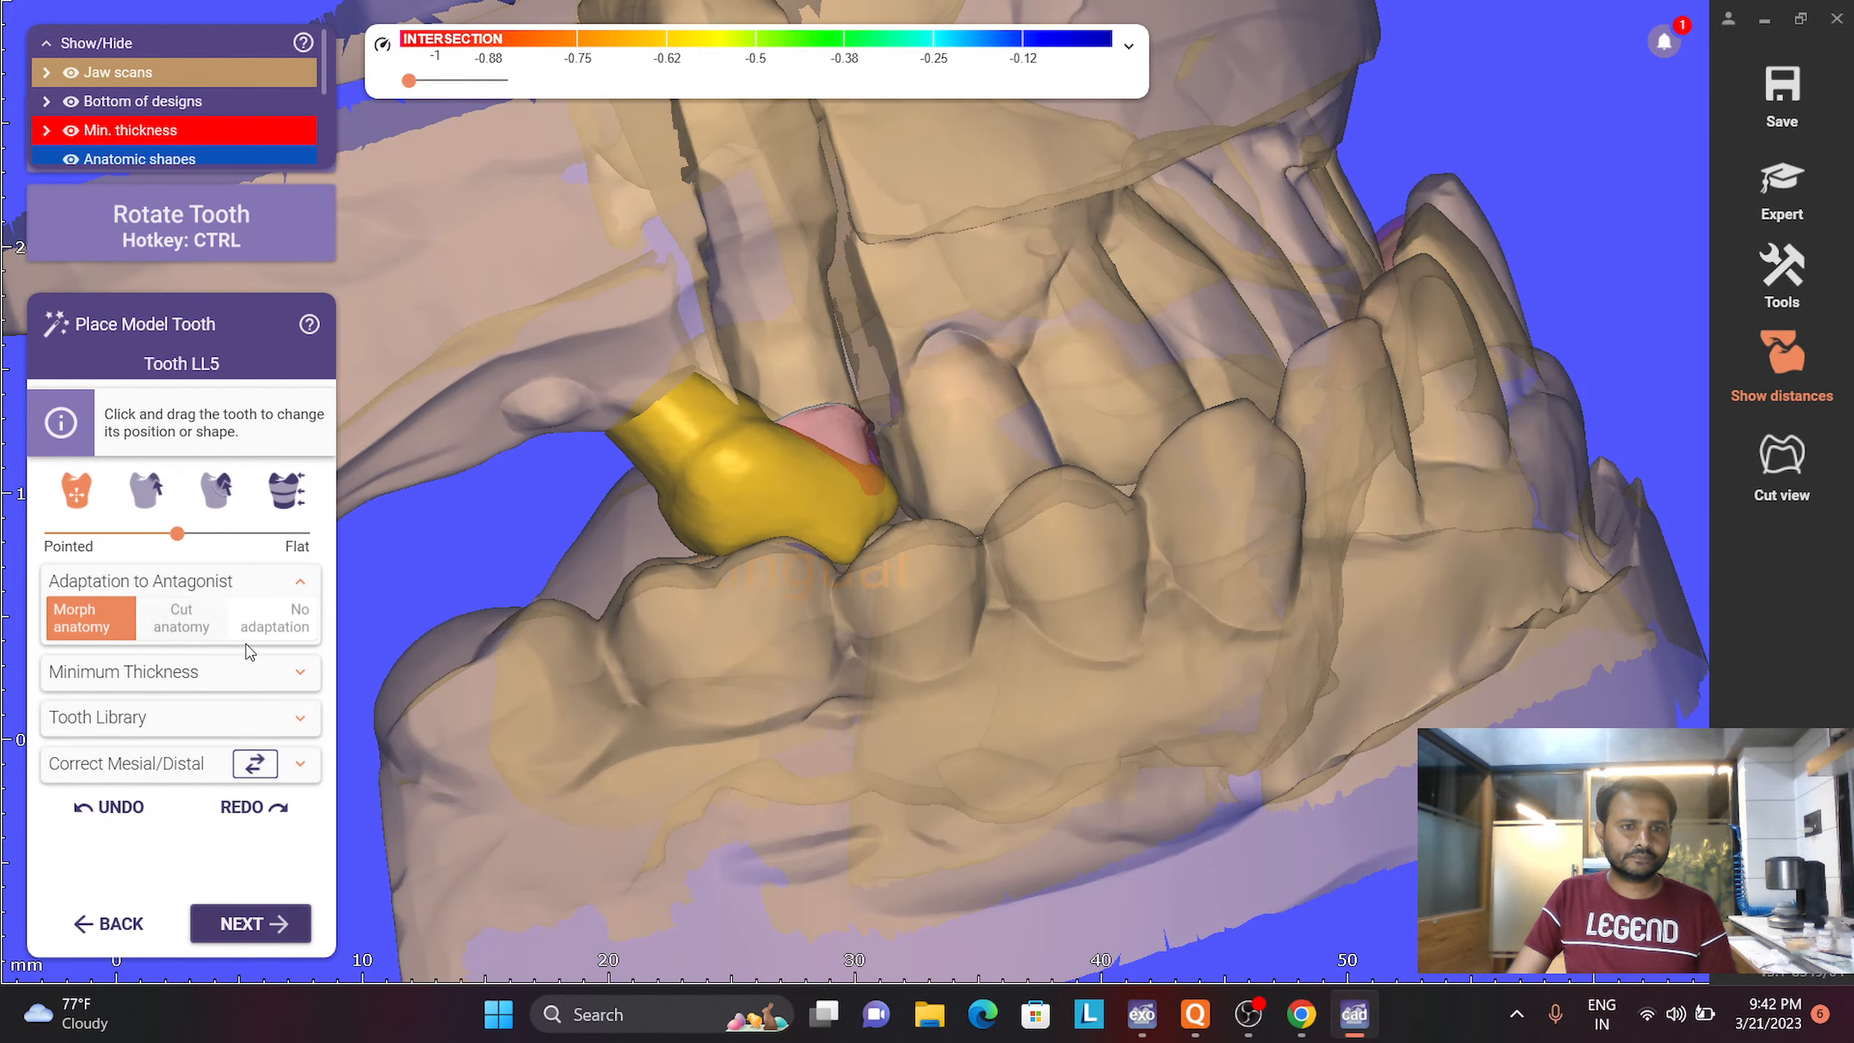
{"action": "left_click", "coordinate": [273, 618]}
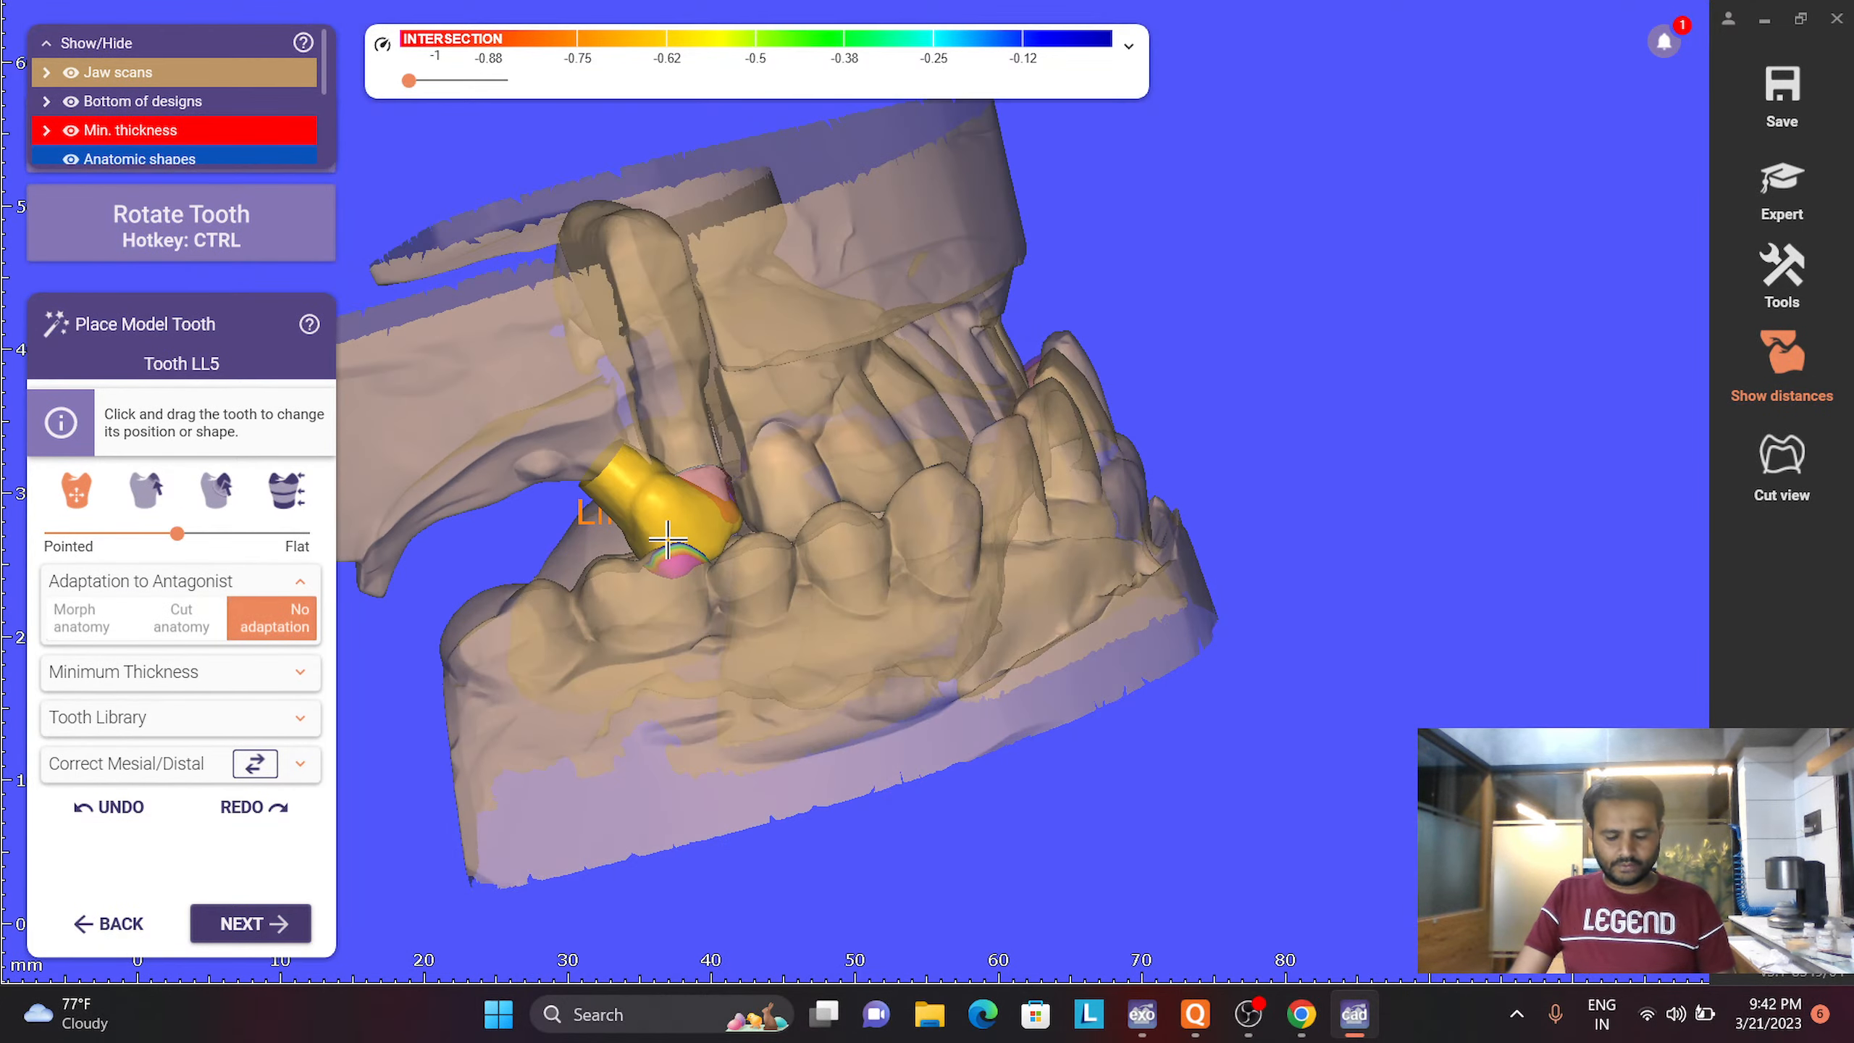
{"action": "scroll", "coordinate": [723, 479], "scroll_direction": "down", "scroll_amount": 4}
{"action": "right_click_drag", "start_coordinate": [723, 479], "coordinate": [839, 498]}
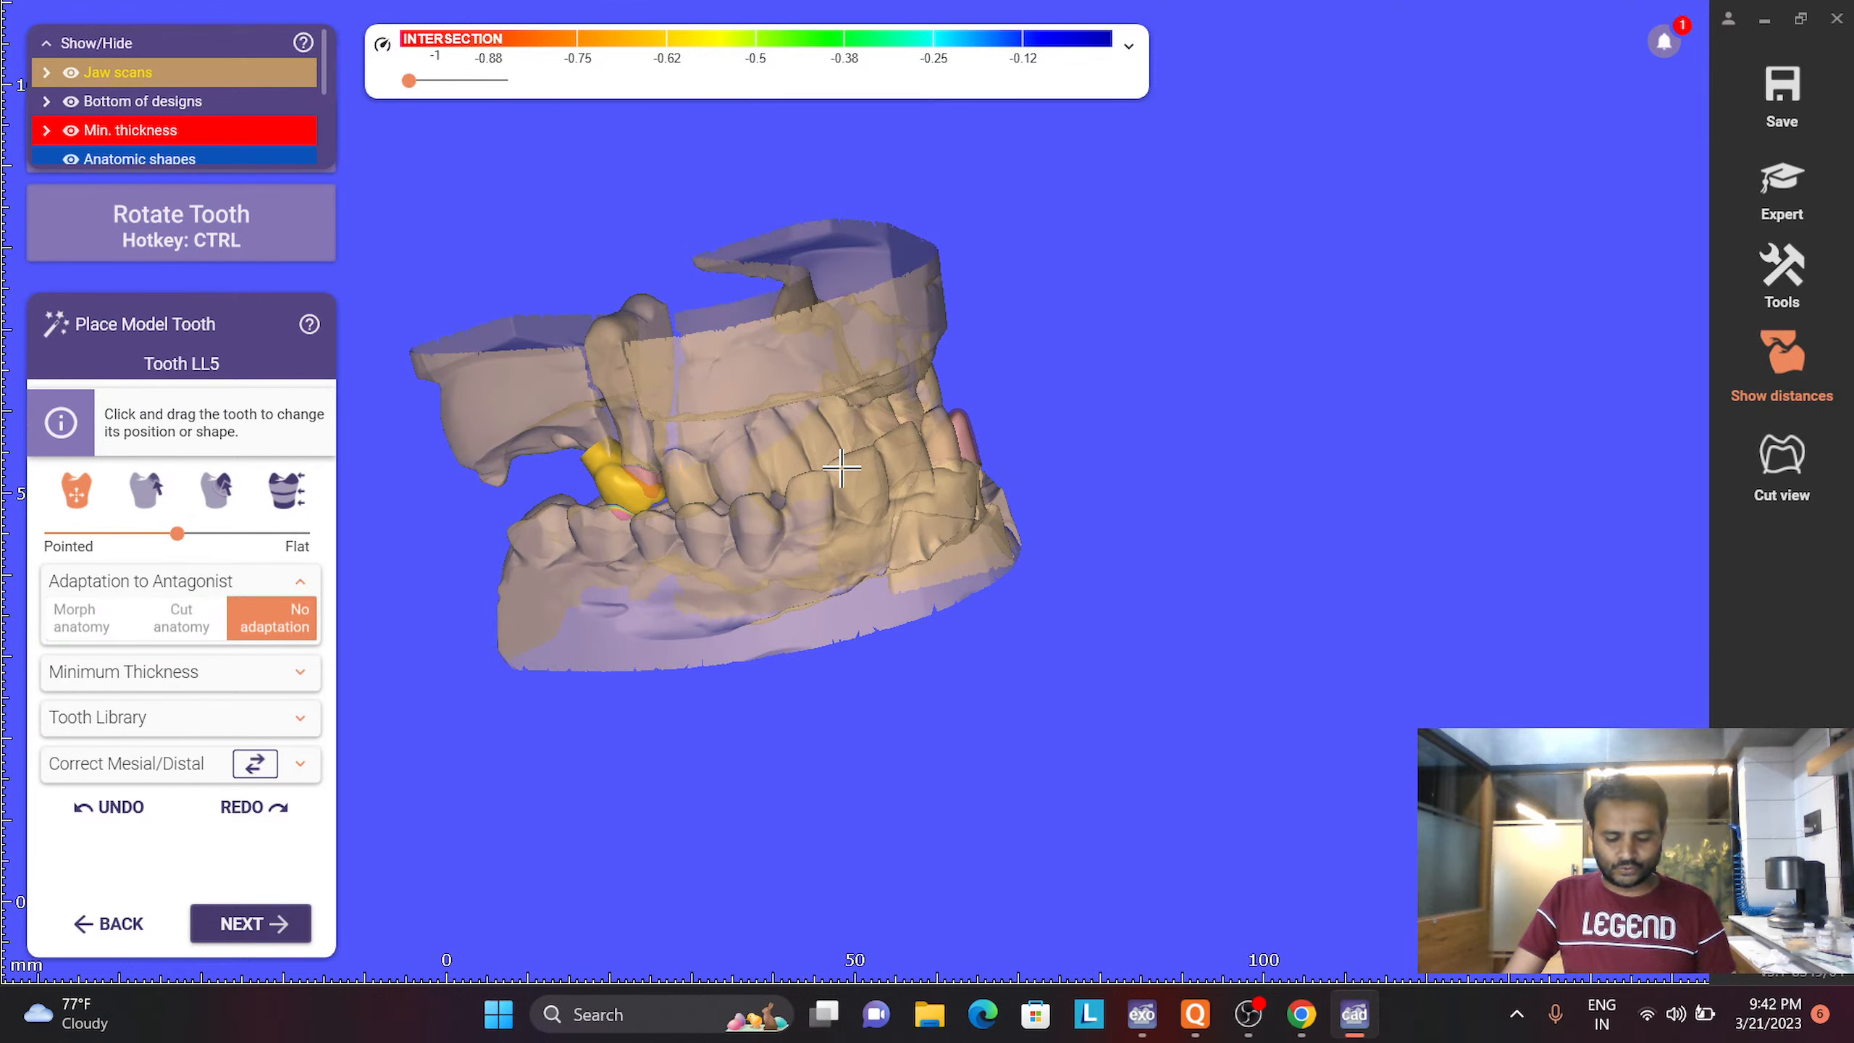
{"action": "key", "text": "a"}
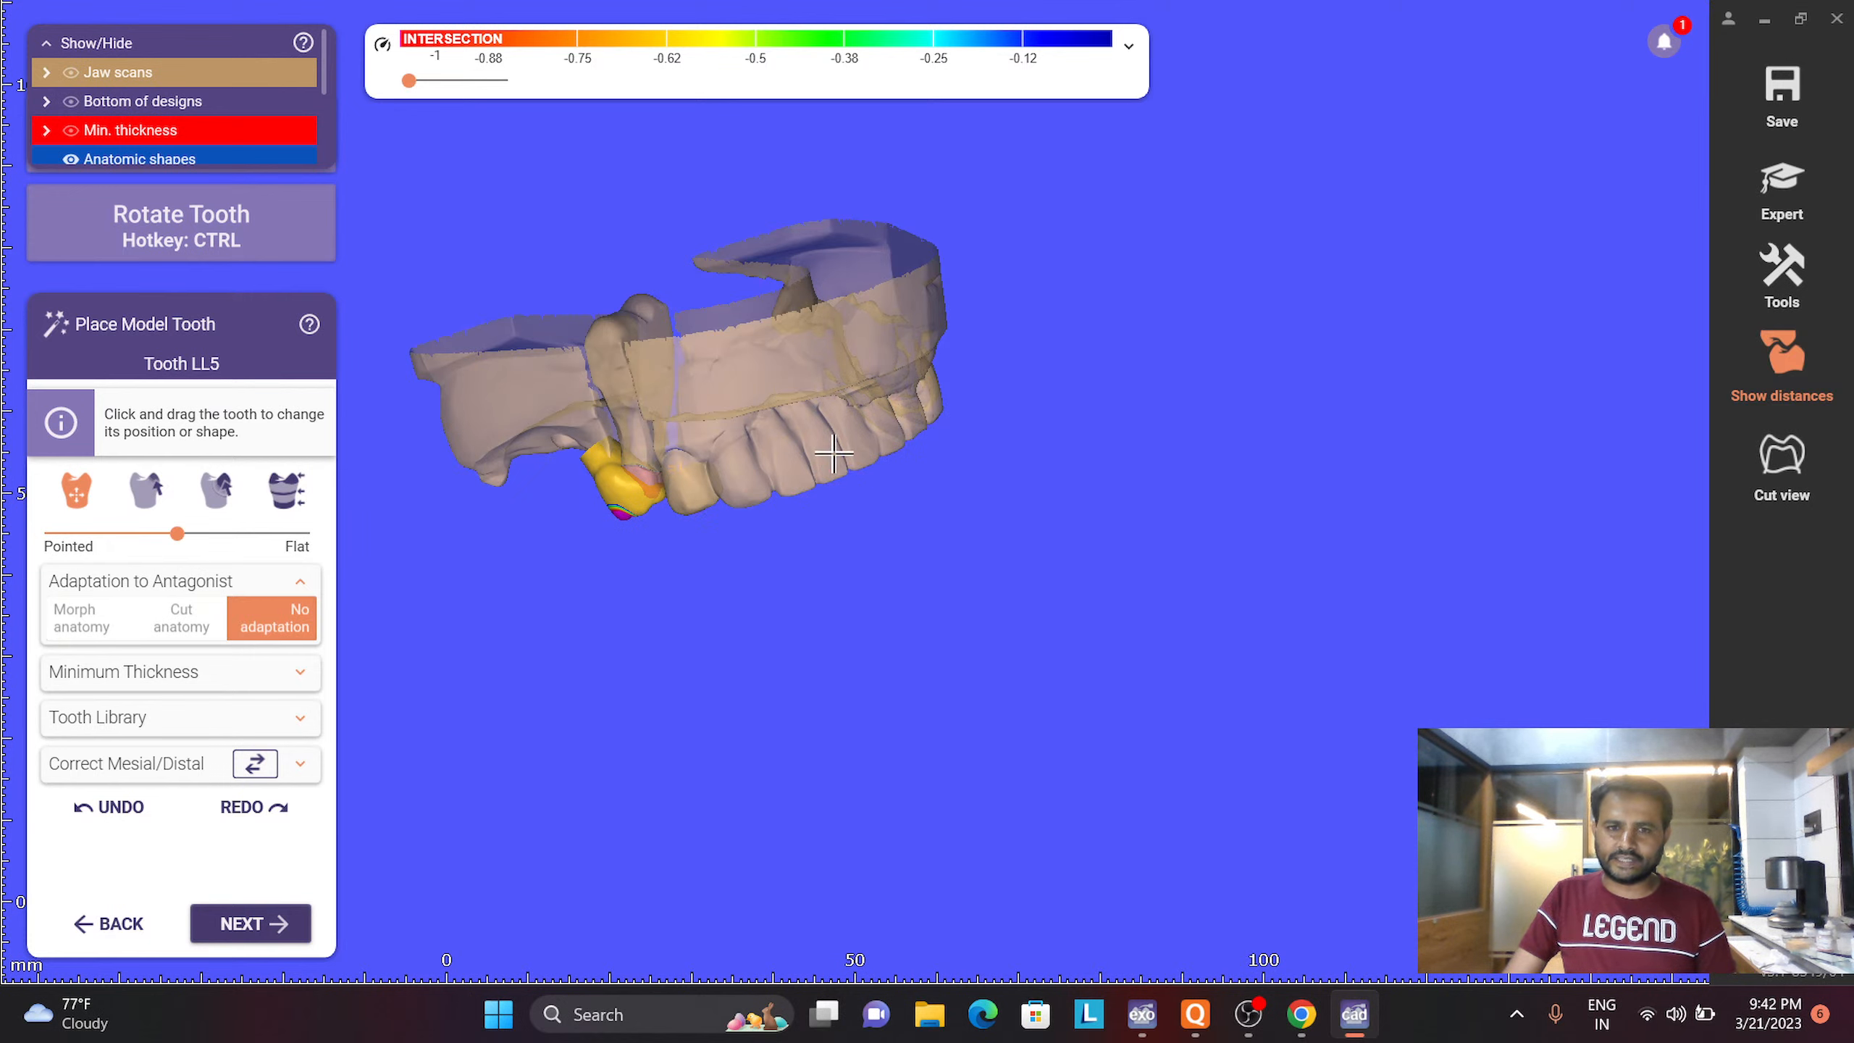
Rotate the LL5 model tooth upright so its occlusal surface lines up with the neighbouring tooth
{"action": "key", "text": "o"}
{"action": "scroll", "coordinate": [604, 404], "scroll_direction": "up", "scroll_amount": 2}
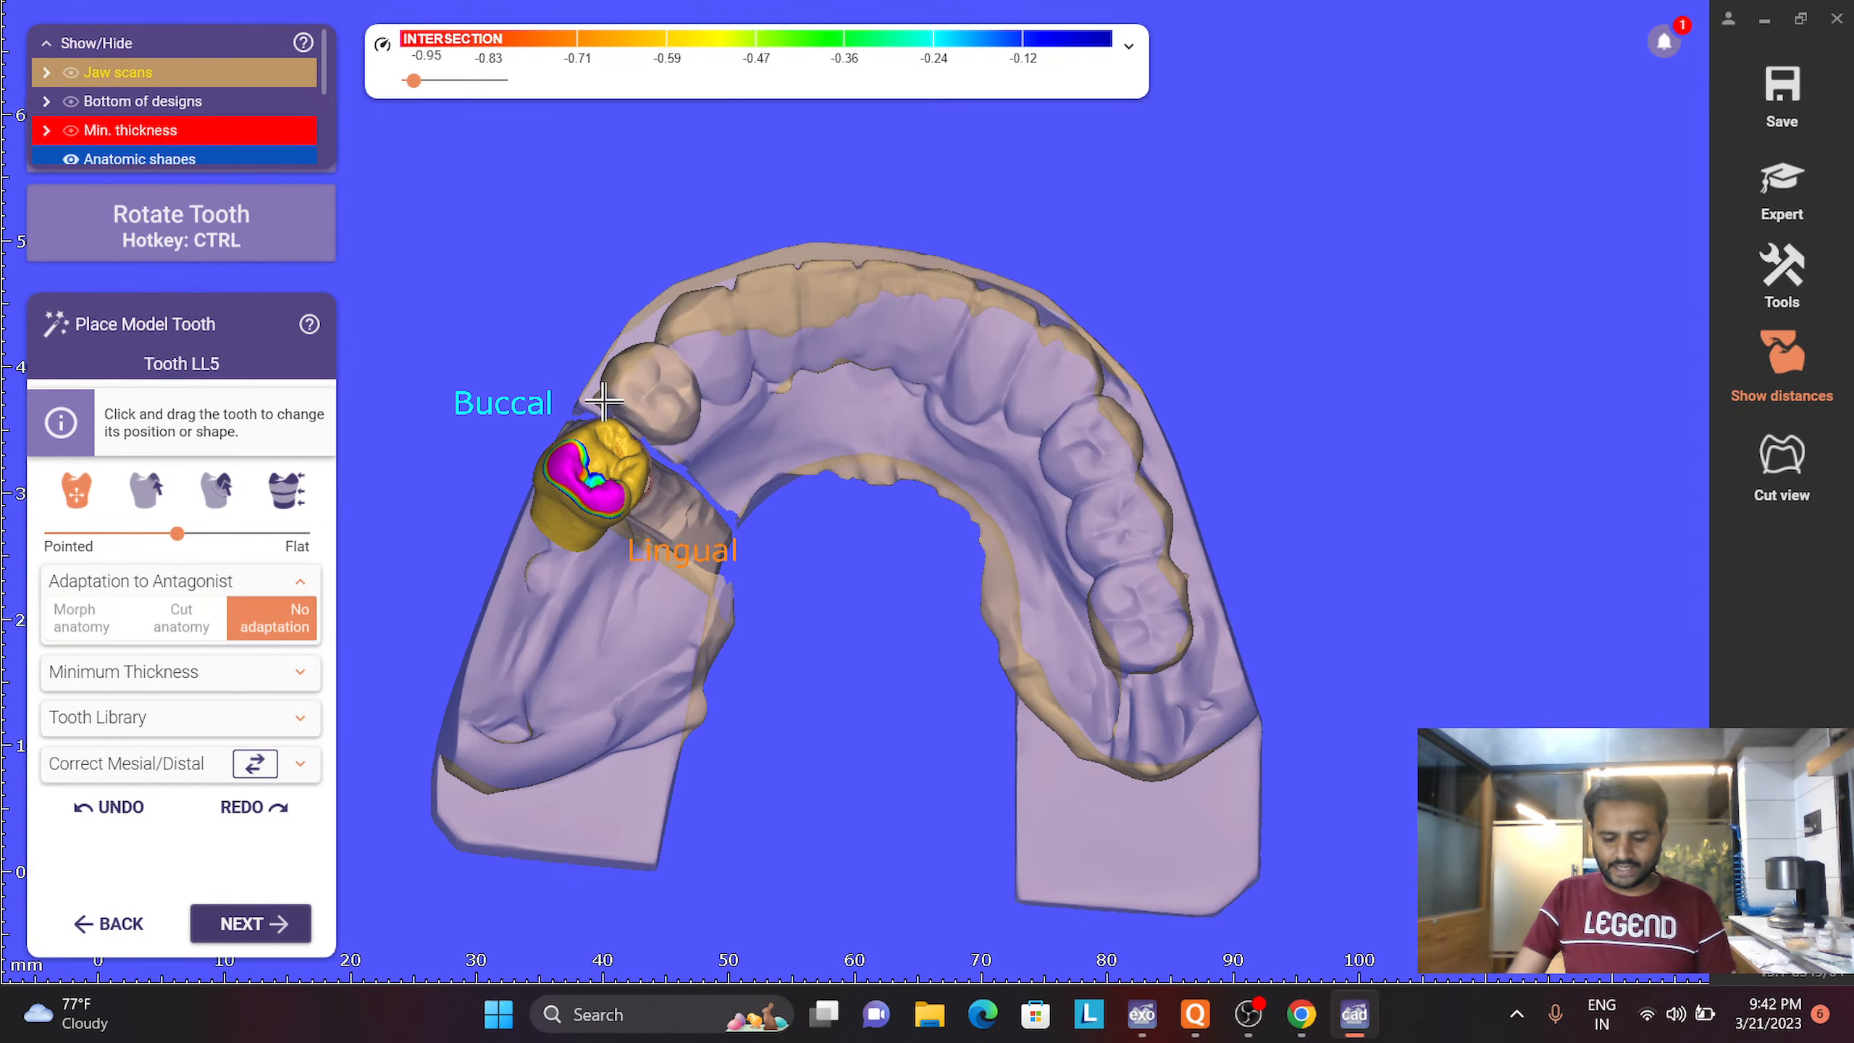
{"action": "key", "text": "h"}
{"action": "key", "text": "h"}
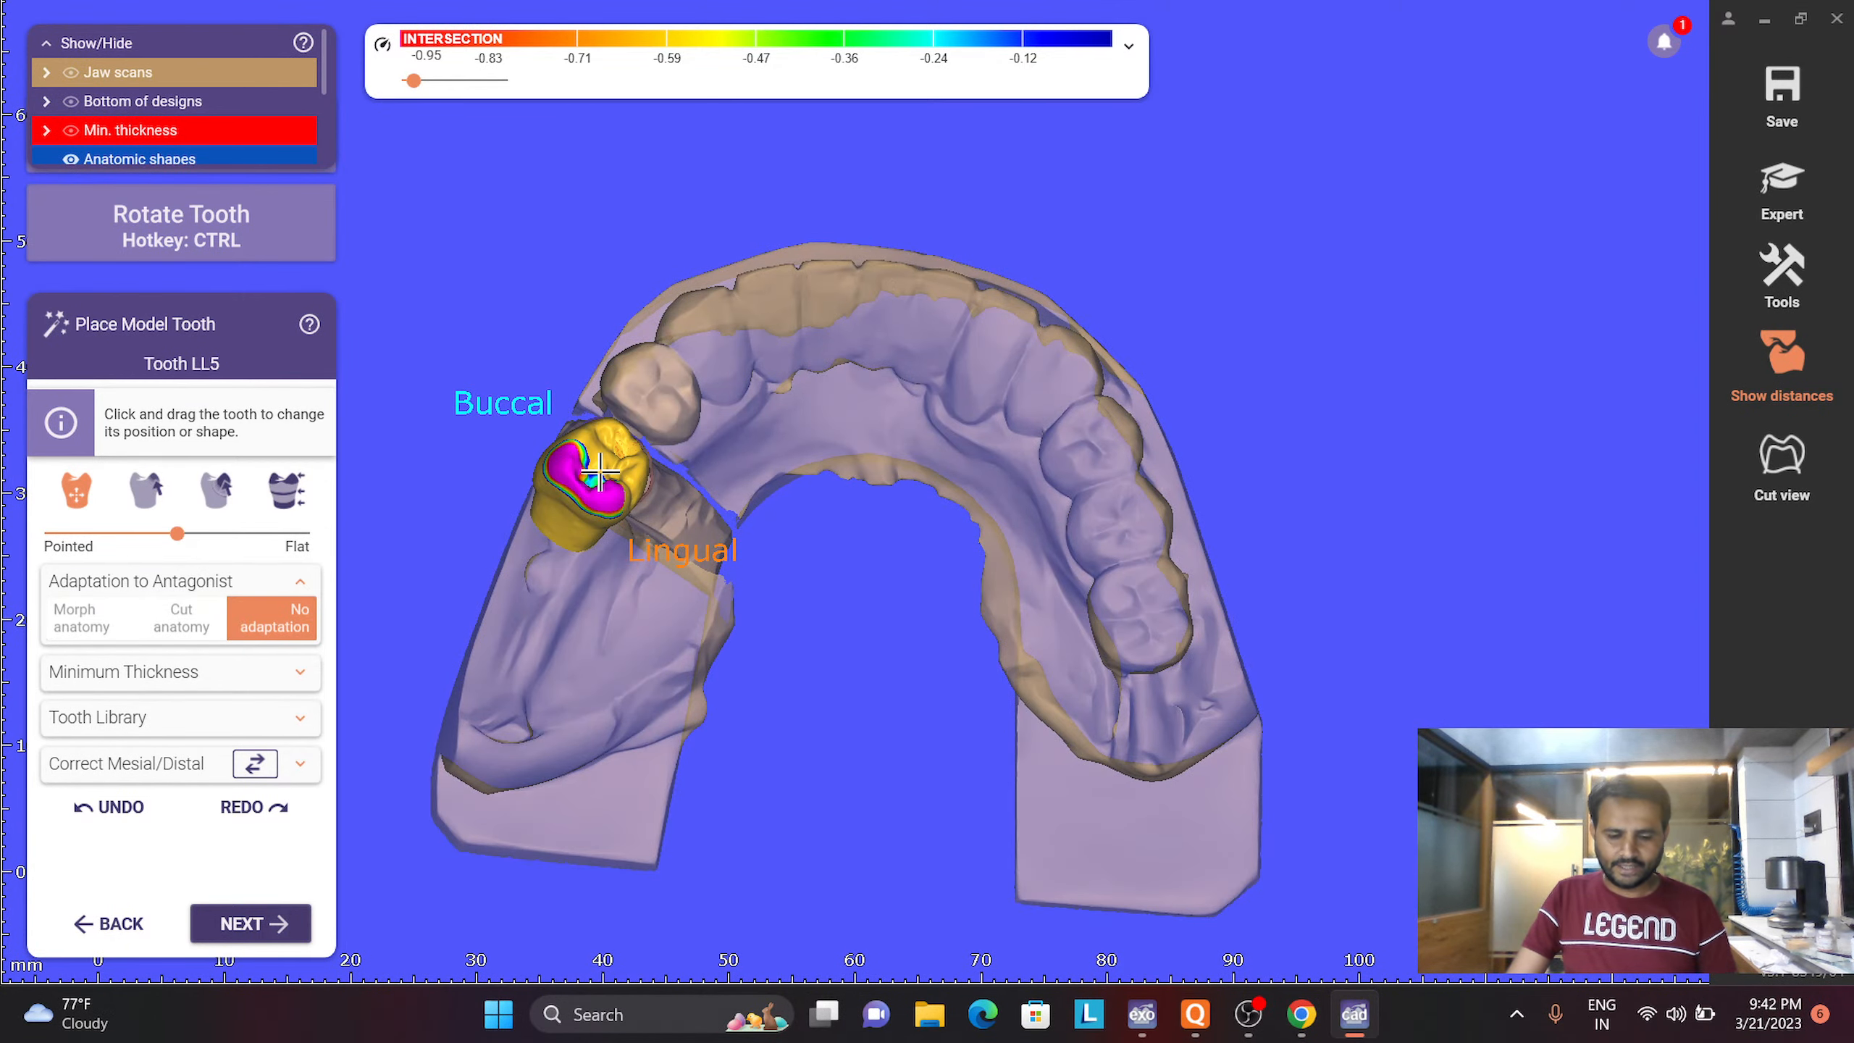
{"action": "scroll", "coordinate": [604, 452], "scroll_direction": "up", "scroll_amount": 3}
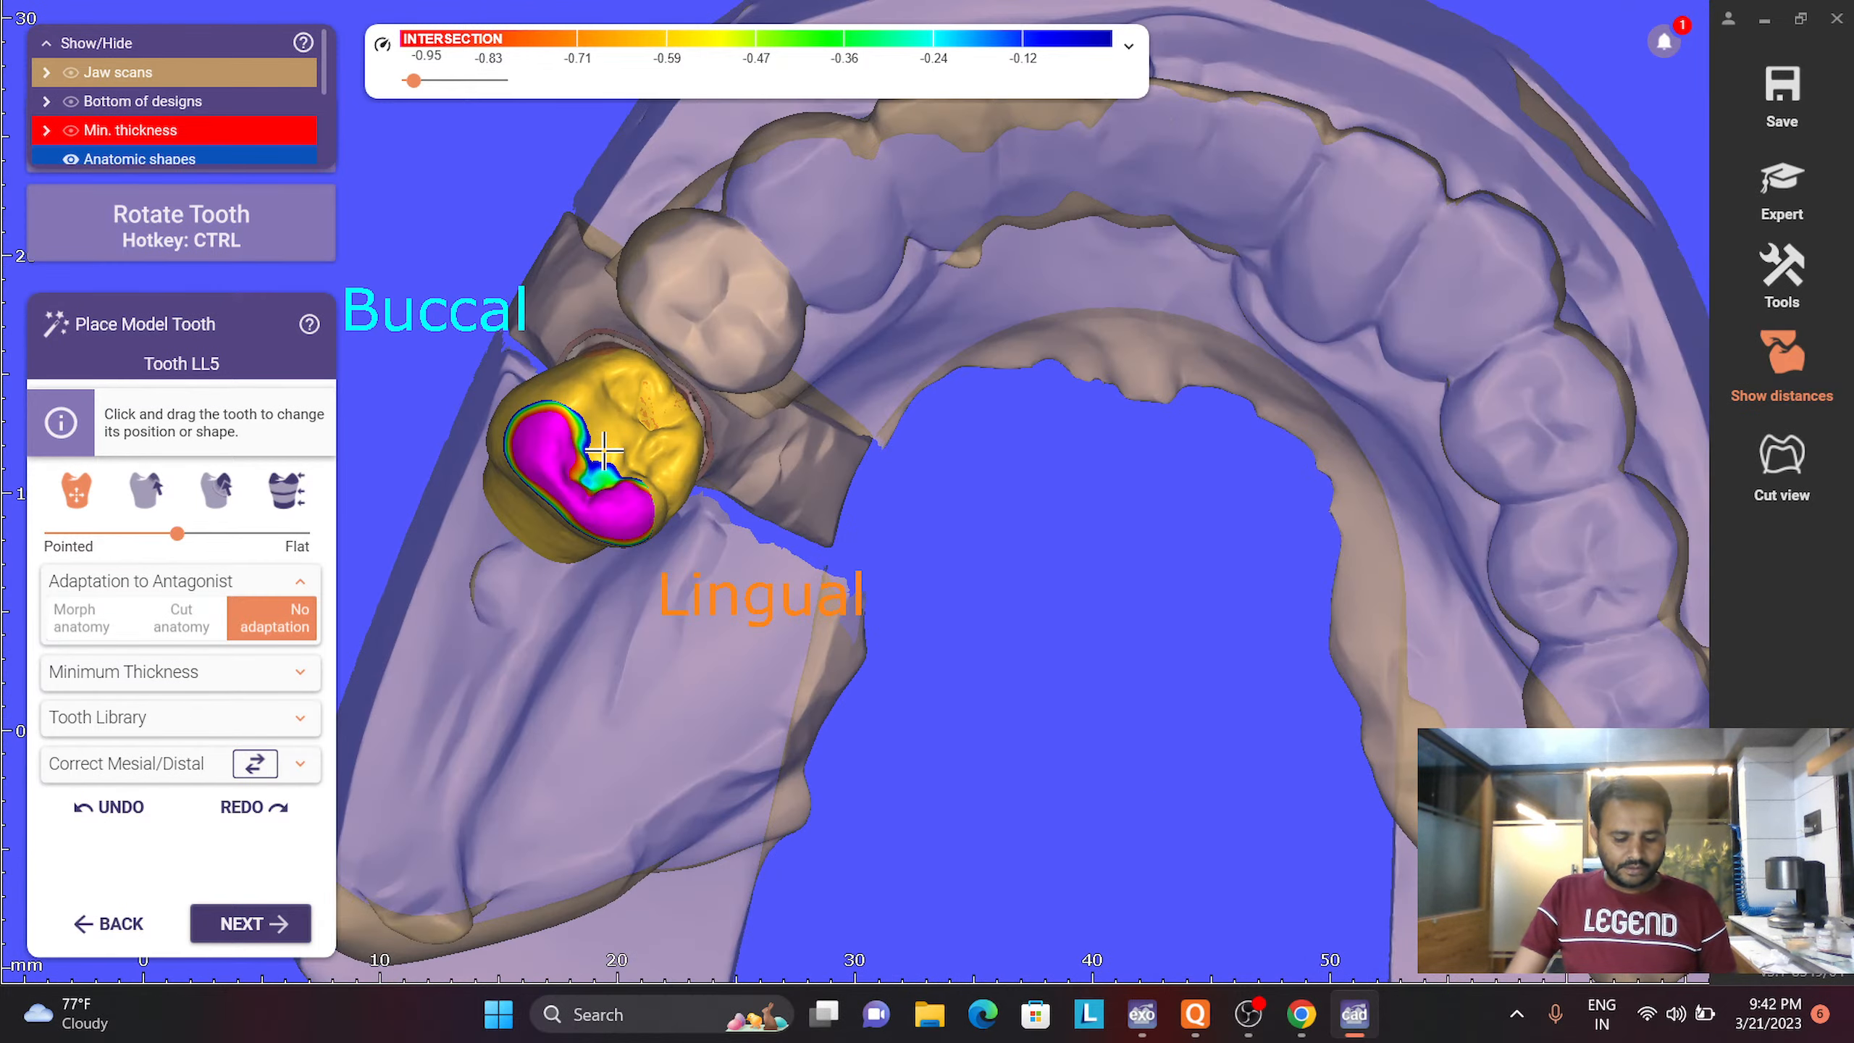
{"action": "mouse_move", "coordinate": [605, 448]}
{"action": "left_mouse_down", "text": "ctrl"}
{"action": "mouse_move", "coordinate": [576, 517]}
{"action": "mouse_move", "coordinate": [605, 474]}
{"action": "left_mouse_up", "text": "ctrl"}
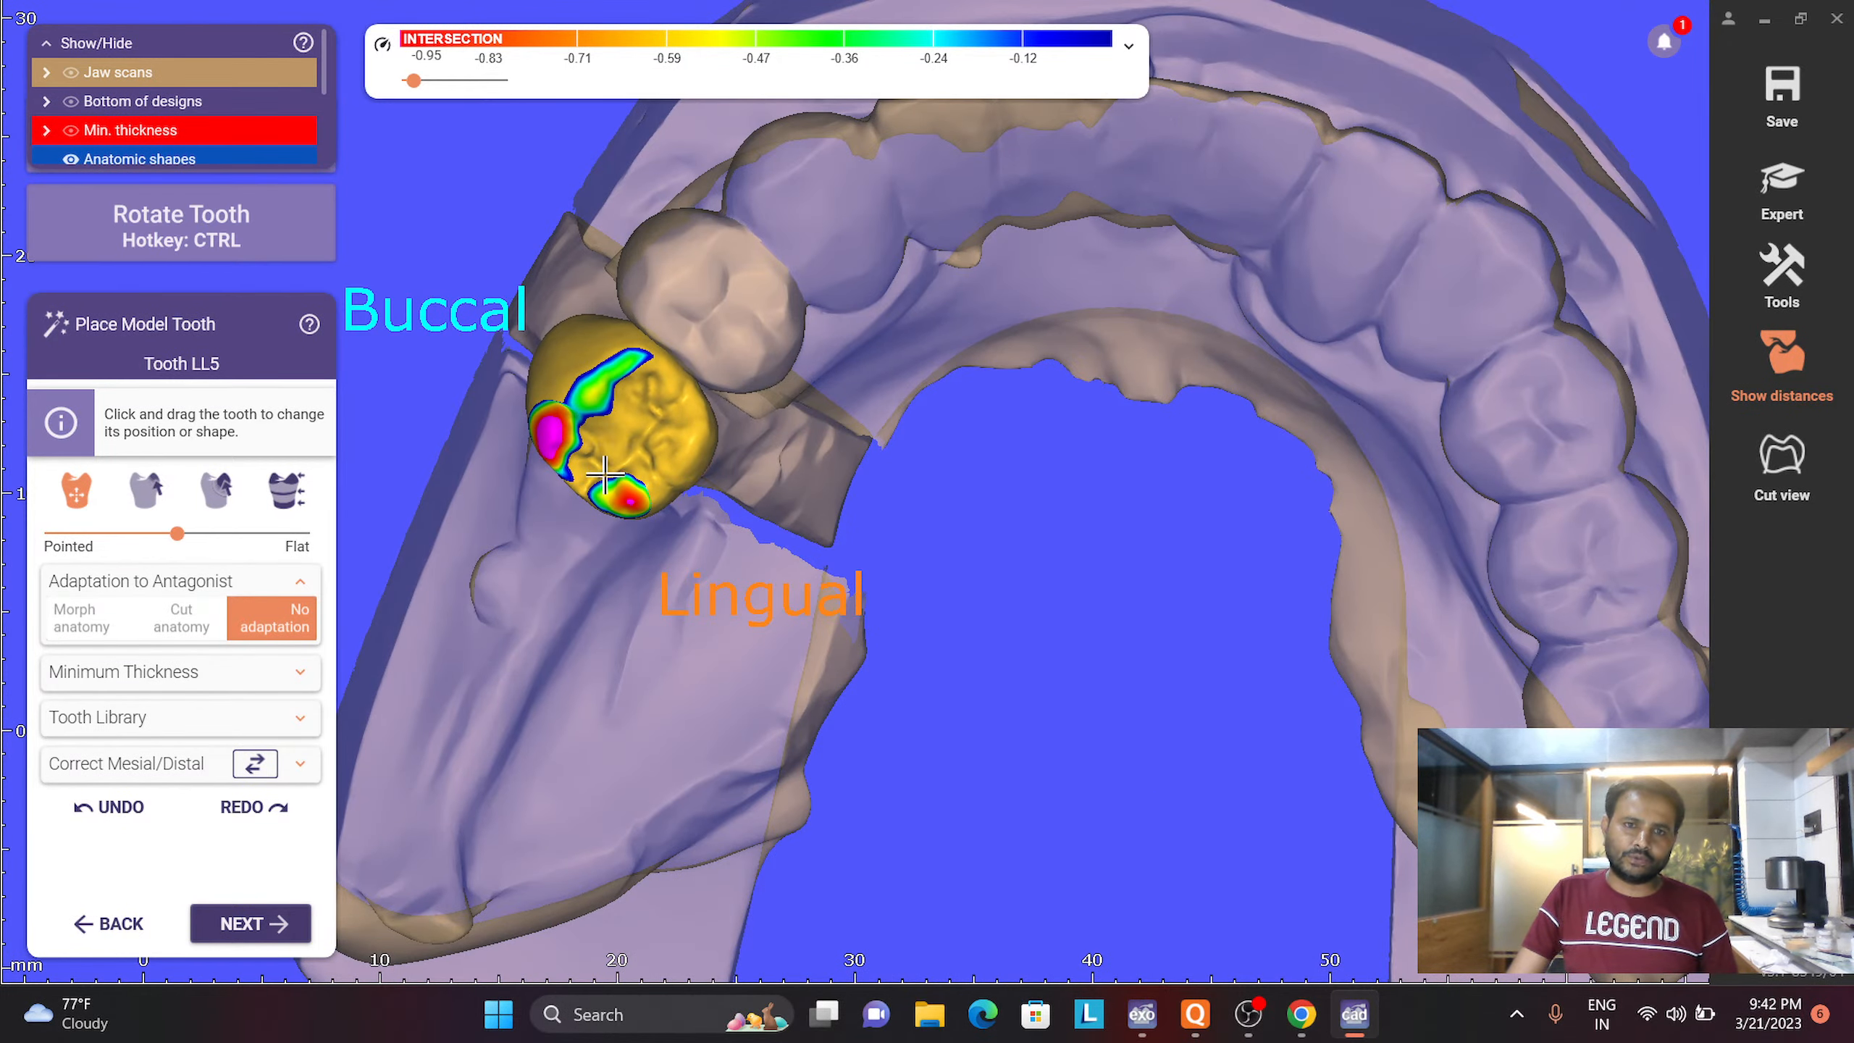
Shift and slightly tilt LL5 over its preparation to reduce the intersection with the antagonist on its cusps
{"action": "scroll", "coordinate": [606, 474], "scroll_direction": "down", "scroll_amount": 3}
{"action": "right_click_drag", "start_coordinate": [606, 474], "coordinate": [583, 419]}
{"action": "scroll", "coordinate": [597, 438], "scroll_direction": "up", "scroll_amount": 4}
{"action": "left_click_drag", "start_coordinate": [597, 432], "coordinate": [607, 448]}
{"action": "right_click_drag", "start_coordinate": [618, 612], "coordinate": [729, 608]}
{"action": "mouse_move", "coordinate": [753, 478]}
{"action": "left_mouse_down"}
{"action": "mouse_move", "coordinate": [761, 513]}
{"action": "mouse_move", "coordinate": [758, 486]}
{"action": "left_mouse_up"}
{"action": "right_click_drag", "start_coordinate": [761, 500], "coordinate": [916, 856]}
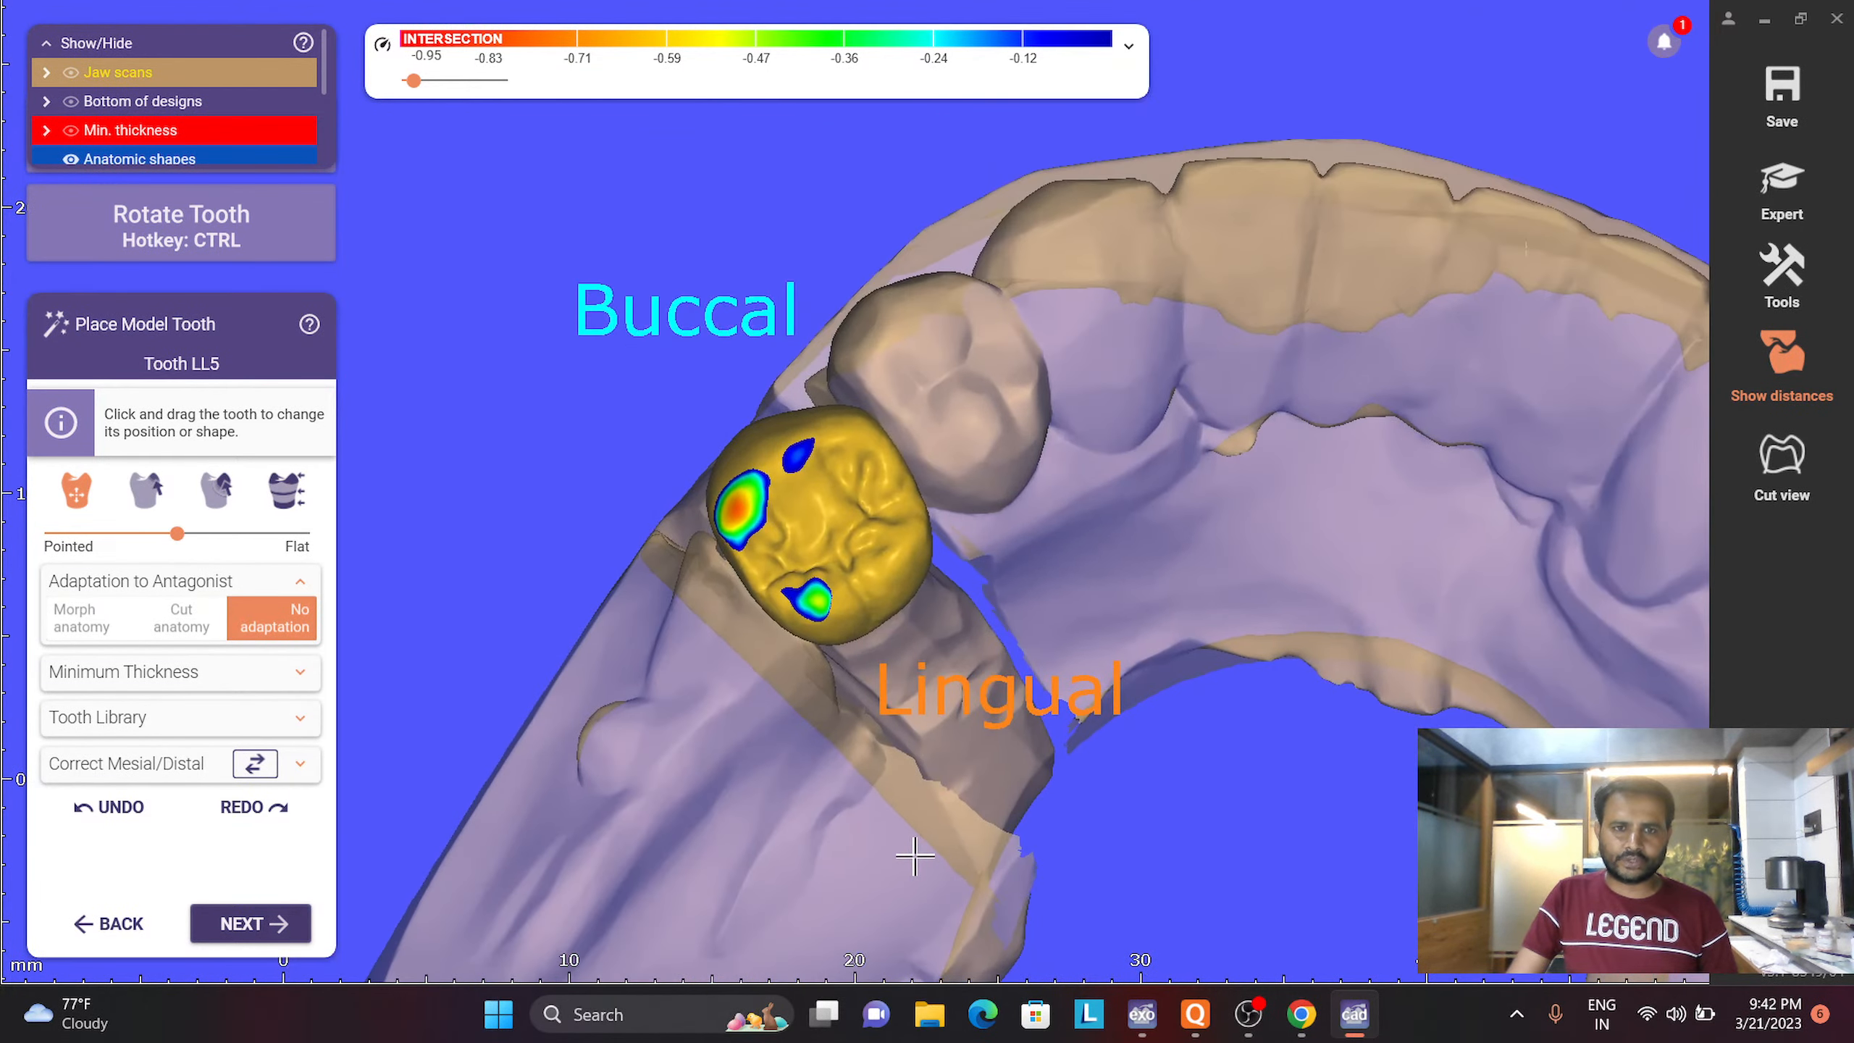
{"action": "middle_click_drag", "start_coordinate": [916, 856], "coordinate": [918, 863]}
{"action": "left_click_drag", "start_coordinate": [872, 584], "coordinate": [816, 541]}
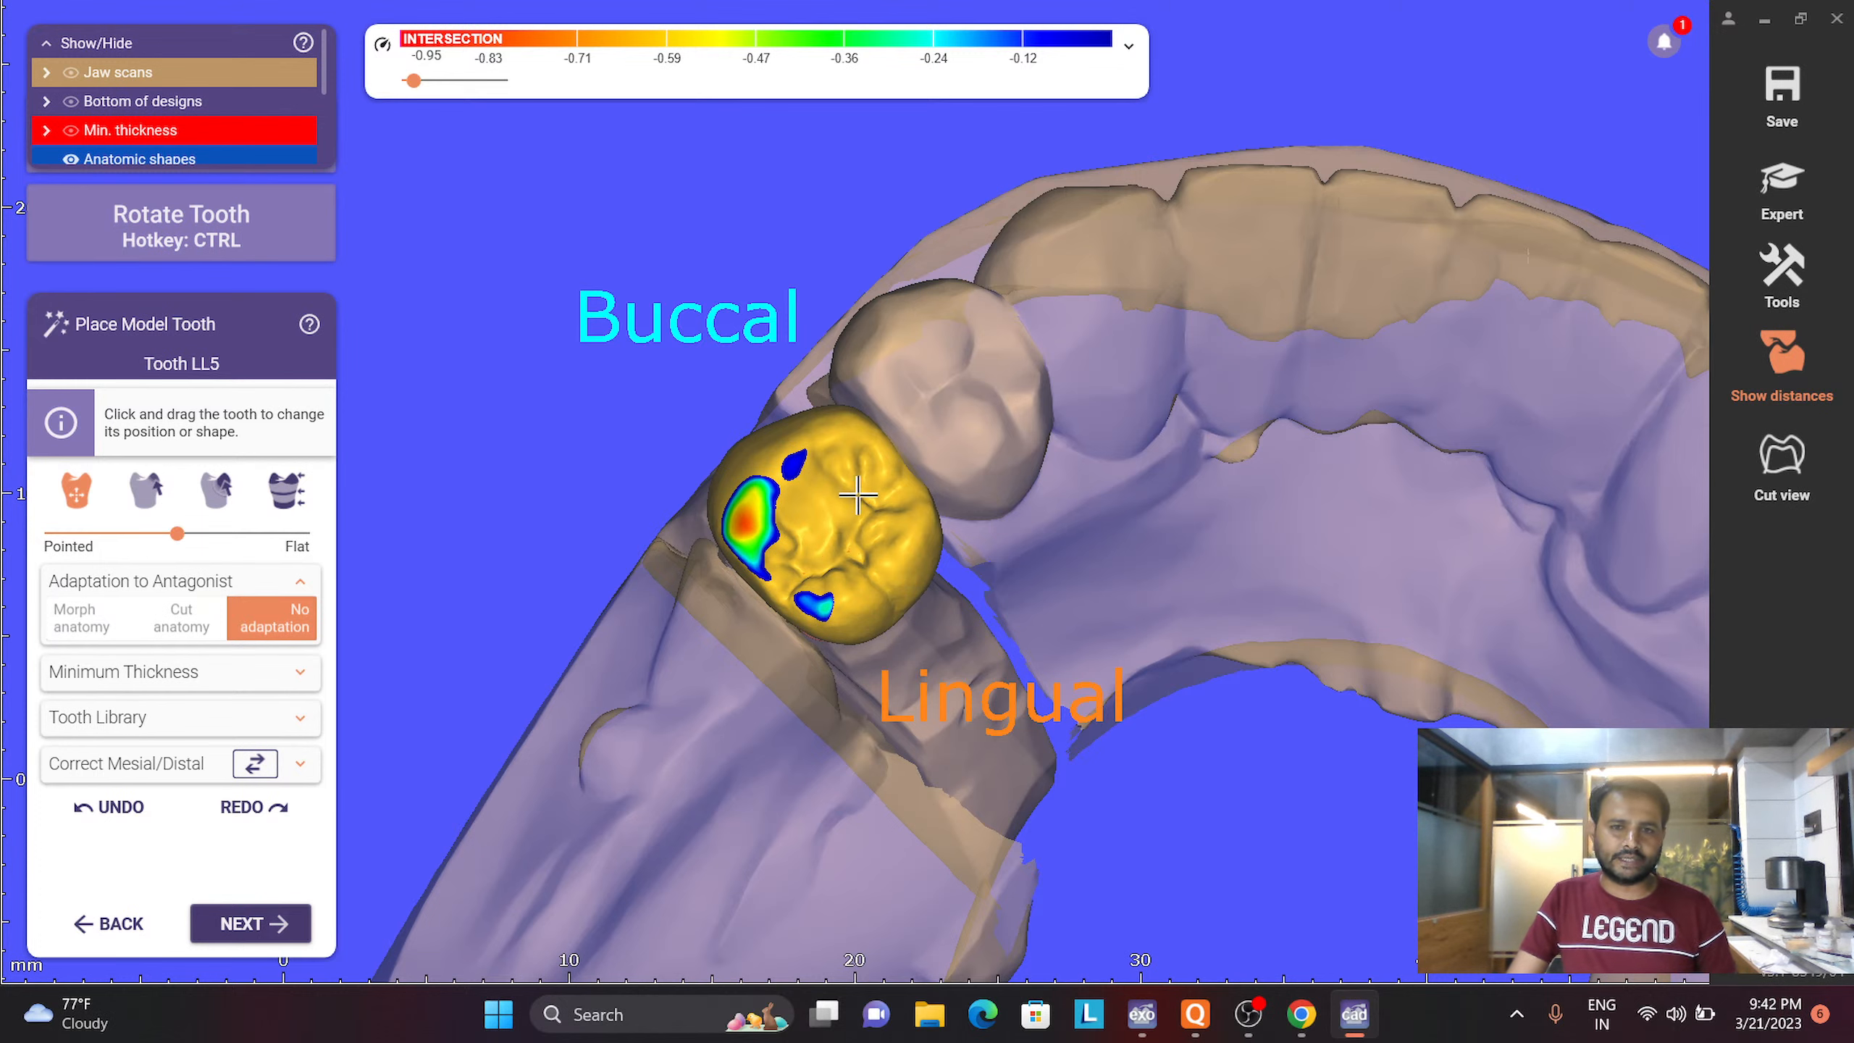
{"action": "right_click_drag", "start_coordinate": [849, 491], "coordinate": [847, 492]}
{"action": "left_click_drag", "start_coordinate": [846, 490], "coordinate": [827, 475], "text": "ctrl"}
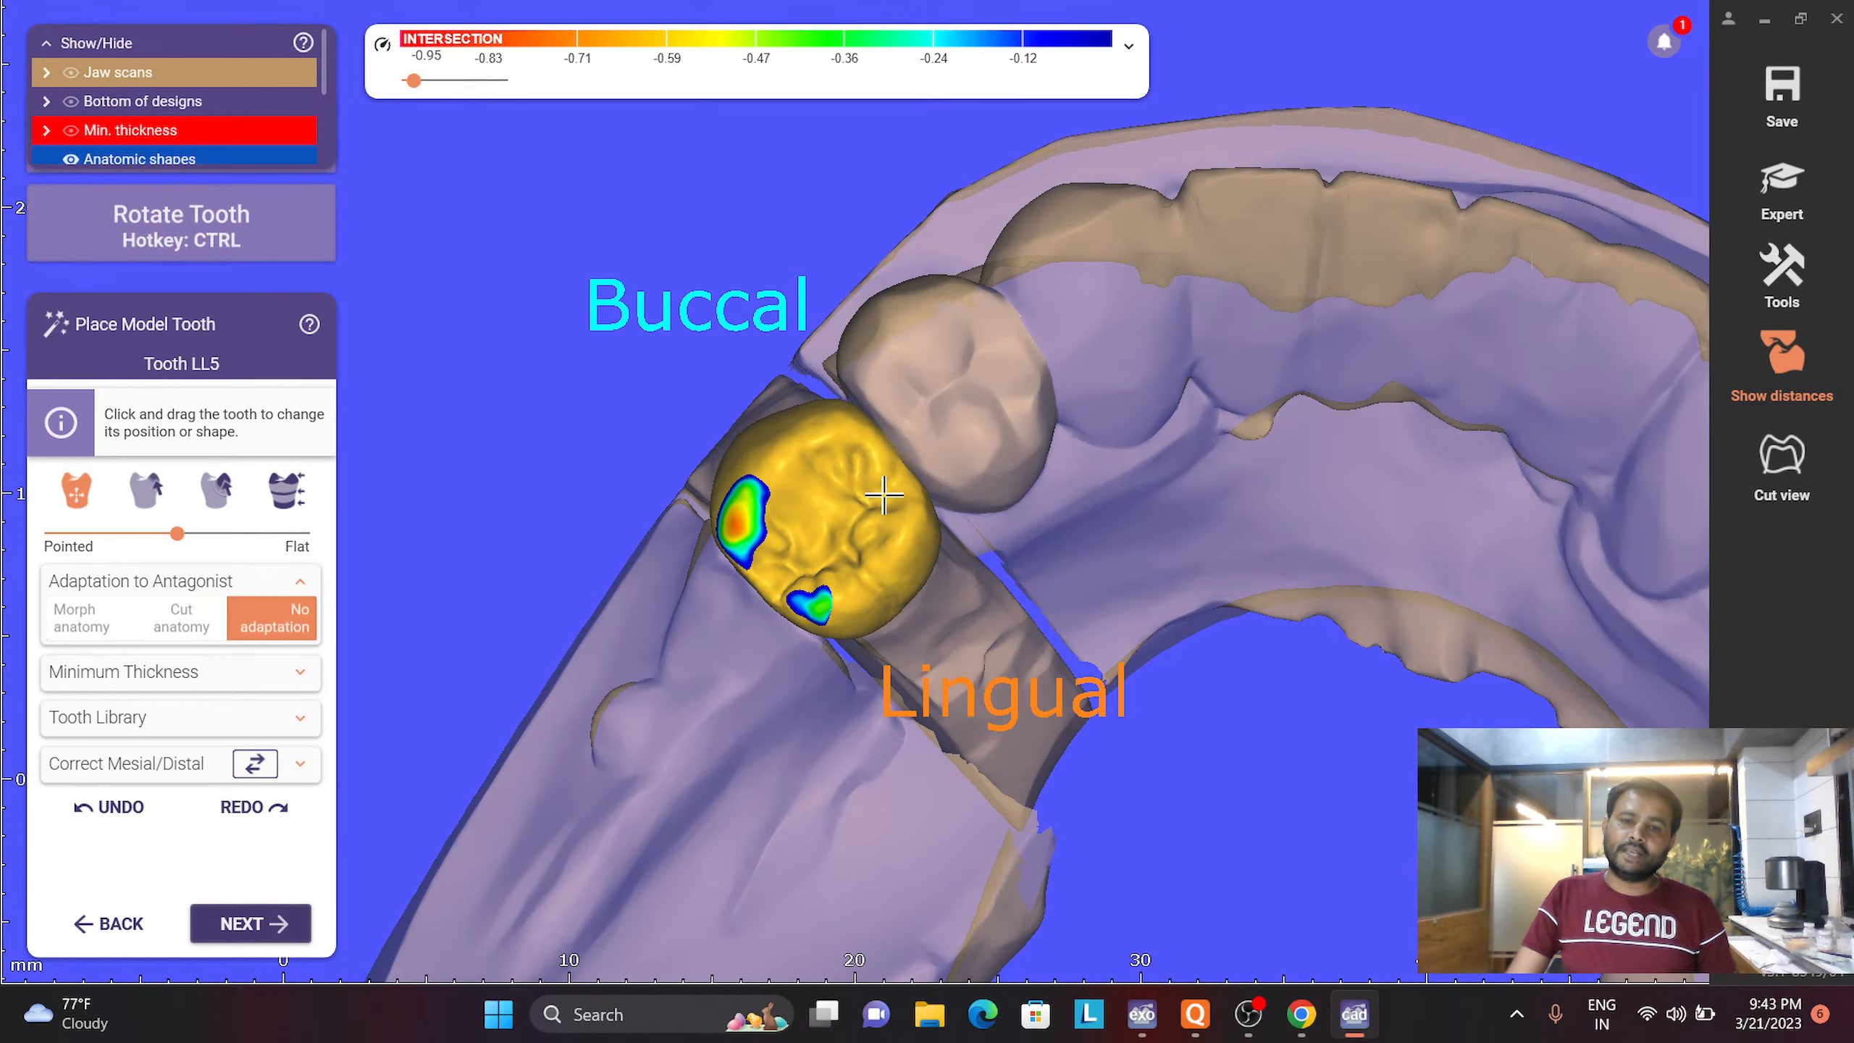
Examine the antagonist intersection areas and the fit of LL5 beside its neighbour from several directions
{"action": "scroll", "coordinate": [879, 504], "scroll_direction": "down", "scroll_amount": 3}
{"action": "right_click_drag", "start_coordinate": [886, 519], "coordinate": [942, 496]}
{"action": "scroll", "coordinate": [1051, 528], "scroll_direction": "up", "scroll_amount": 4}
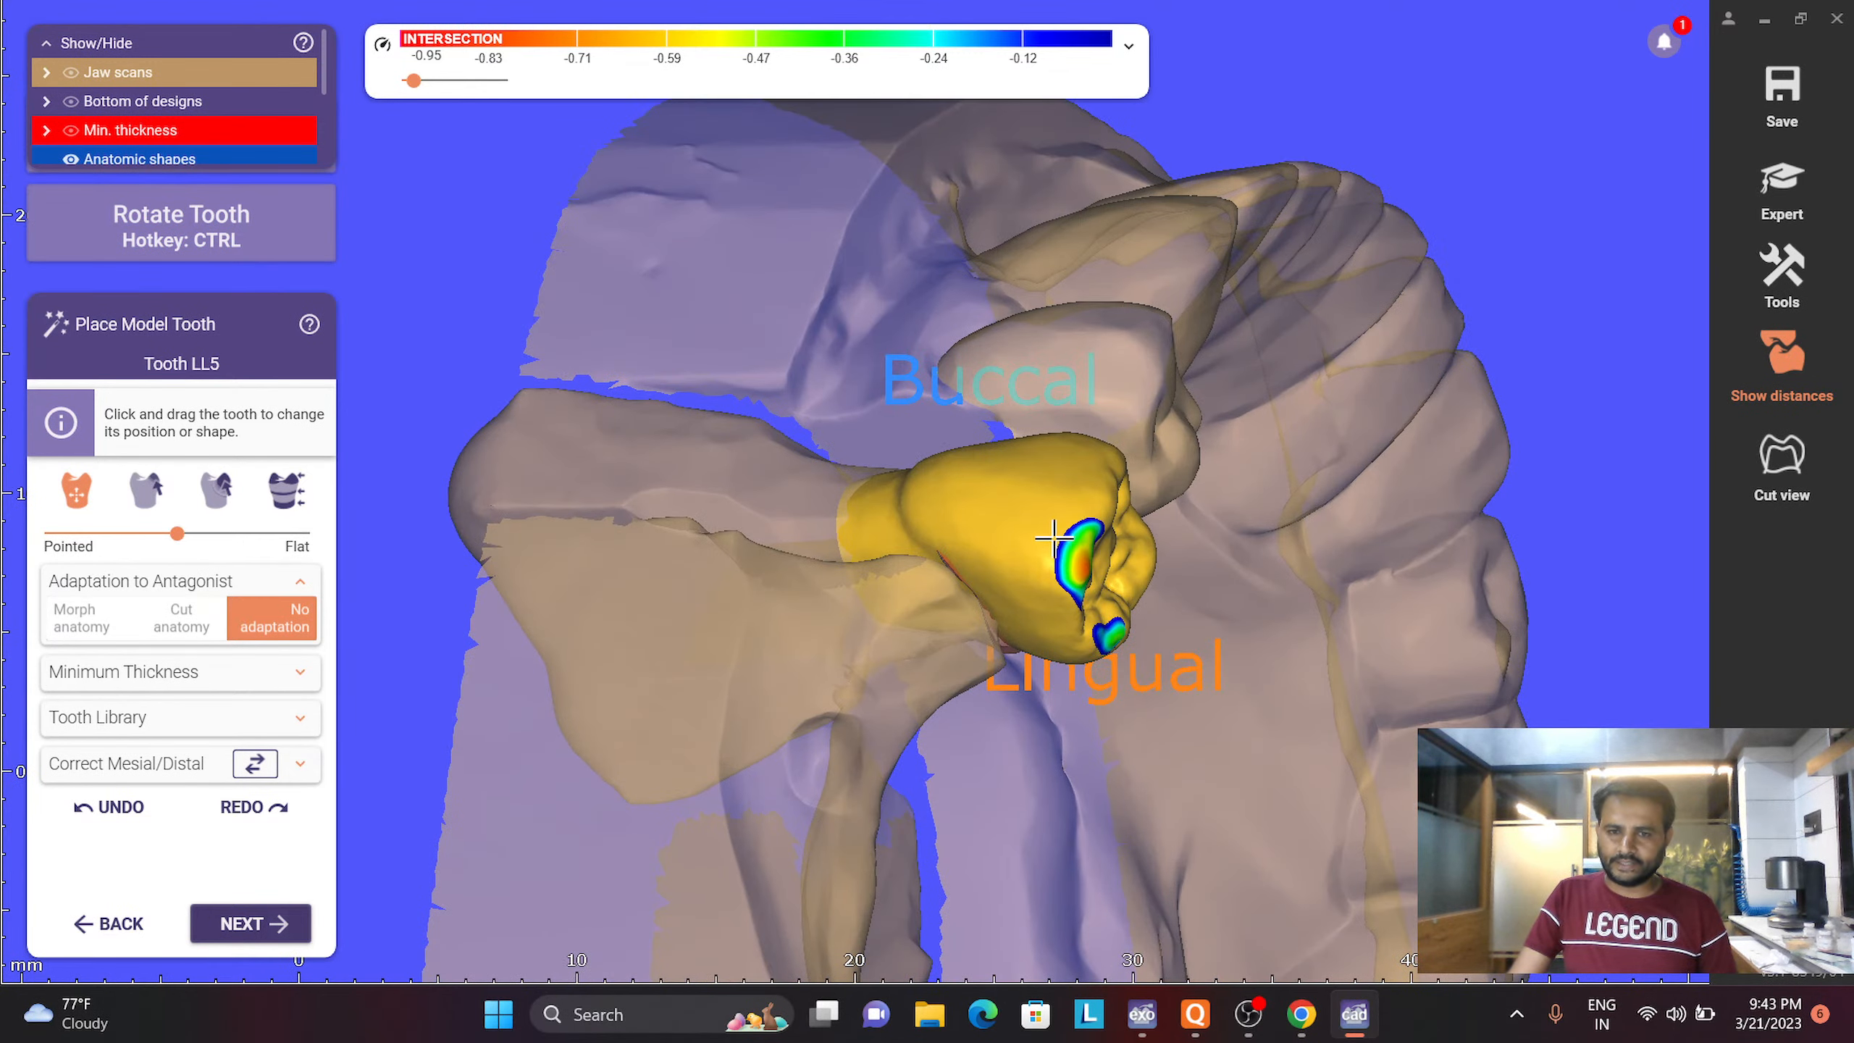
{"action": "right_click_drag", "start_coordinate": [1026, 547], "coordinate": [999, 552]}
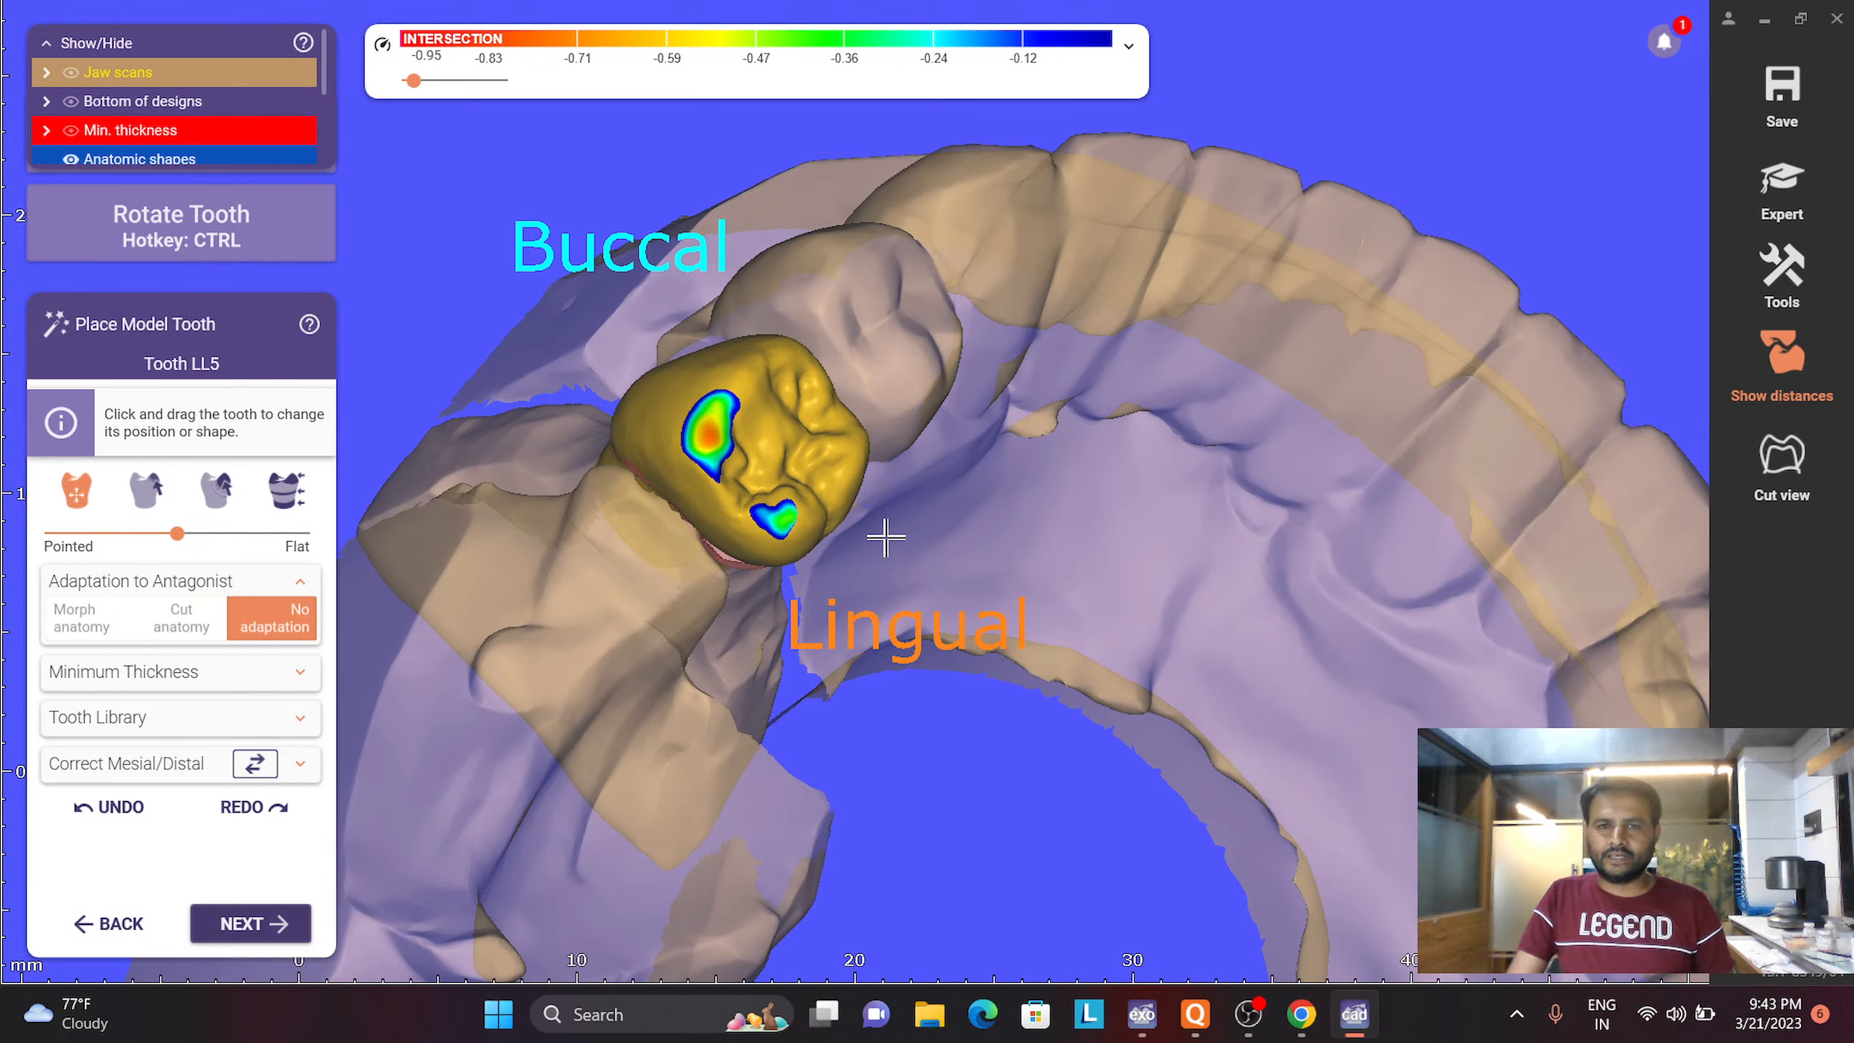
{"action": "right_click_drag", "start_coordinate": [887, 537], "coordinate": [779, 504]}
{"action": "right_click_drag", "start_coordinate": [1032, 494], "coordinate": [919, 524]}
{"action": "scroll", "coordinate": [1109, 497], "scroll_direction": "up", "scroll_amount": 5}
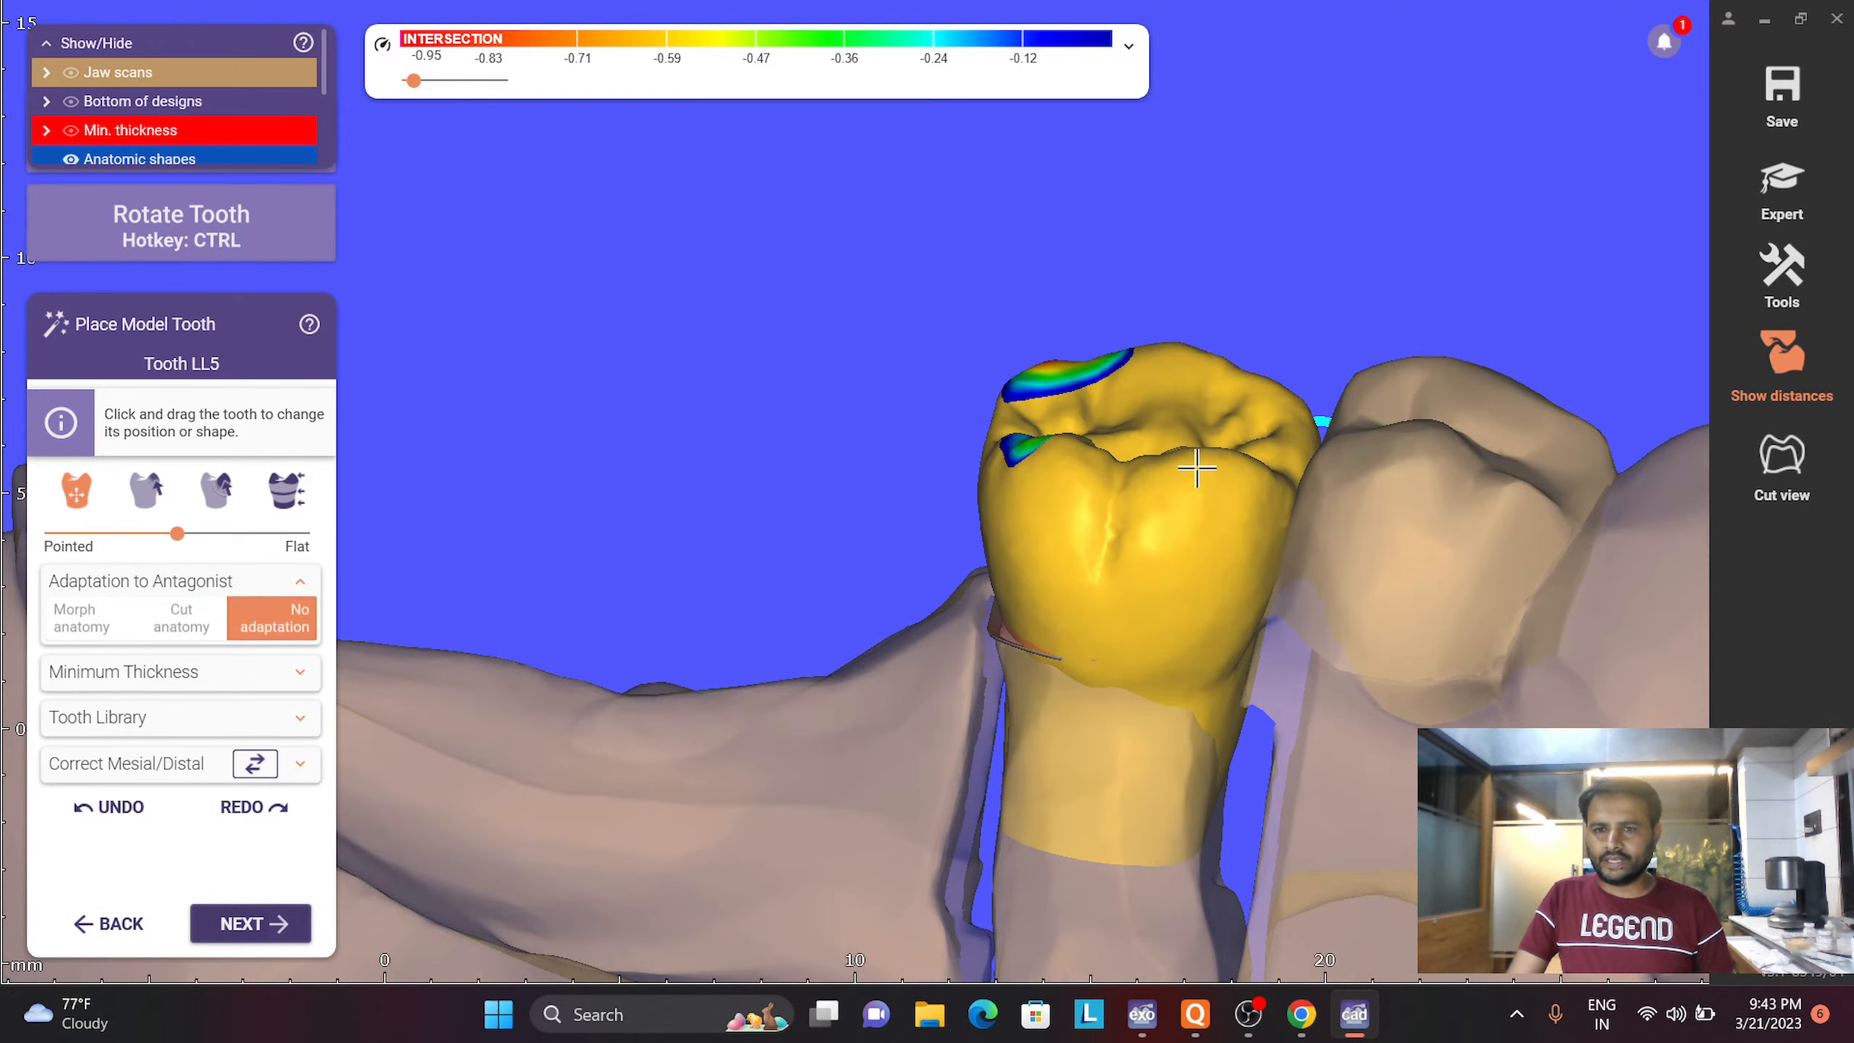
{"action": "right_click_drag", "start_coordinate": [1203, 598], "coordinate": [1201, 489]}
{"action": "middle_click_drag", "start_coordinate": [1200, 489], "coordinate": [1138, 600]}
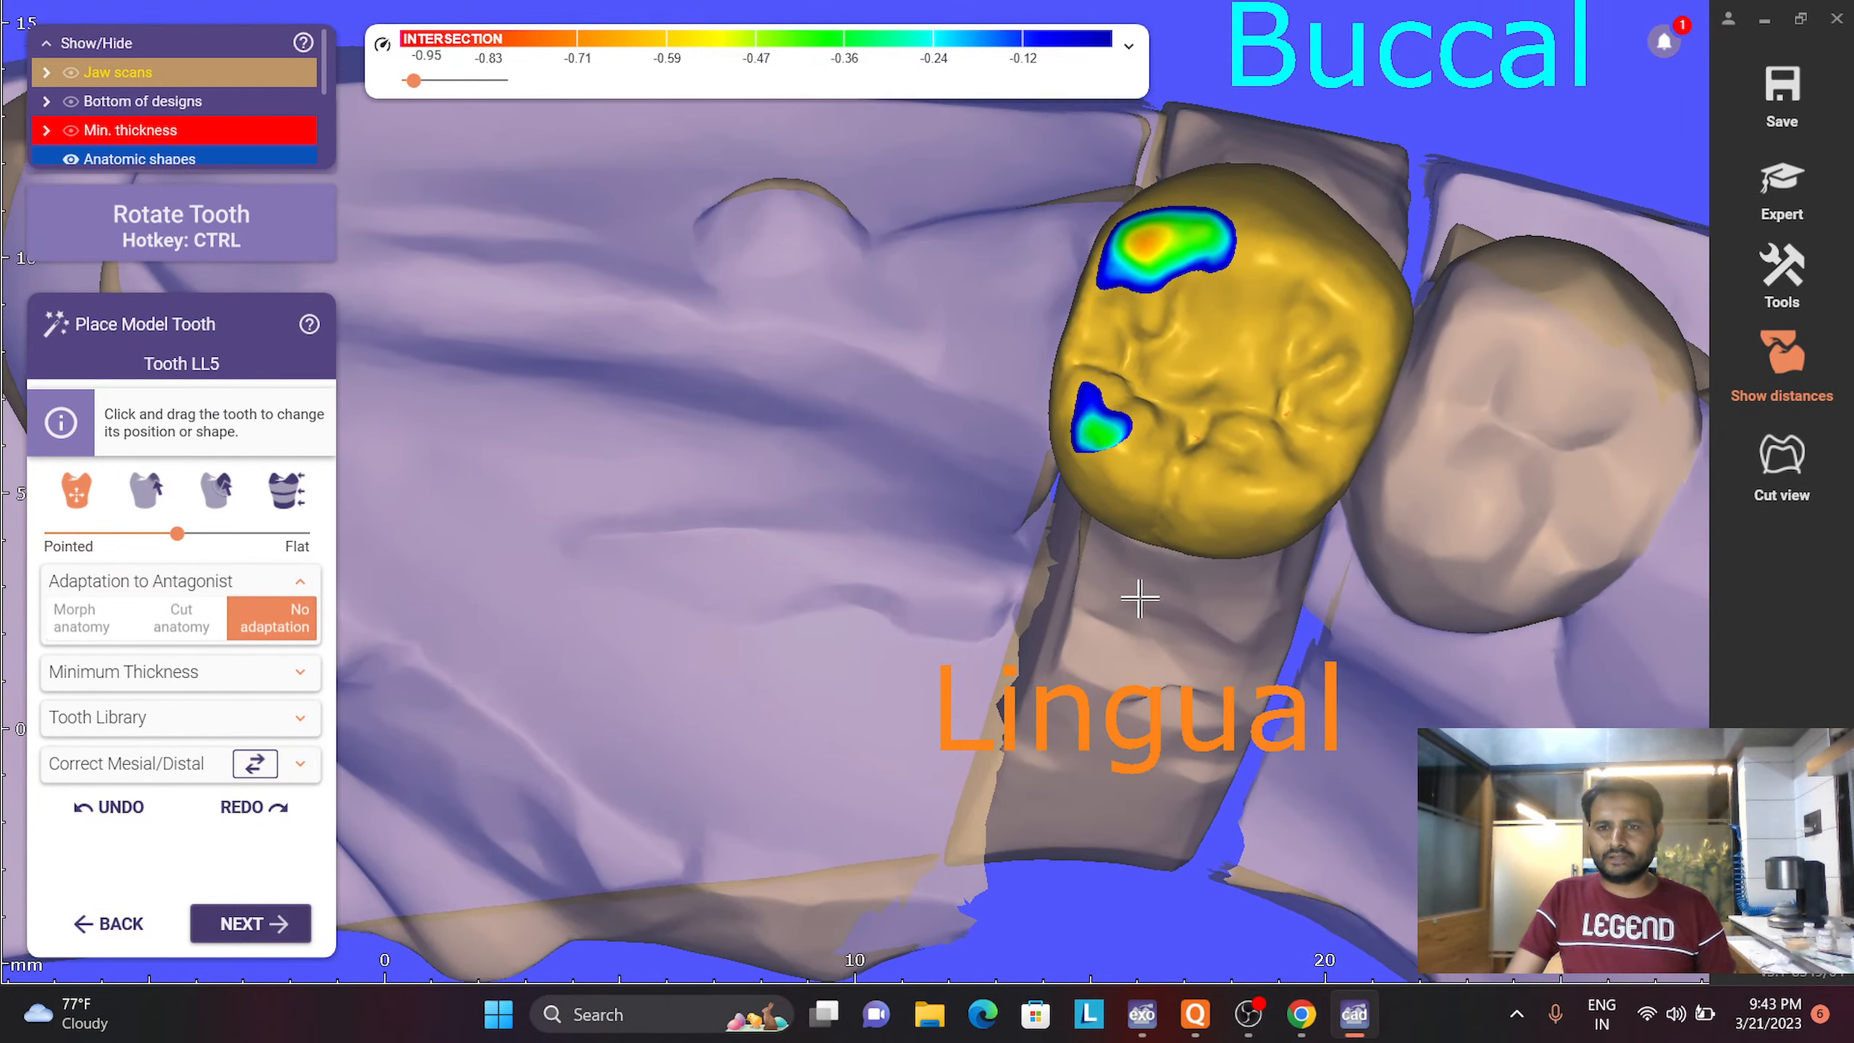
{"action": "key", "text": "ctrl"}
{"action": "right_click_drag", "start_coordinate": [1239, 388], "coordinate": [1234, 380]}
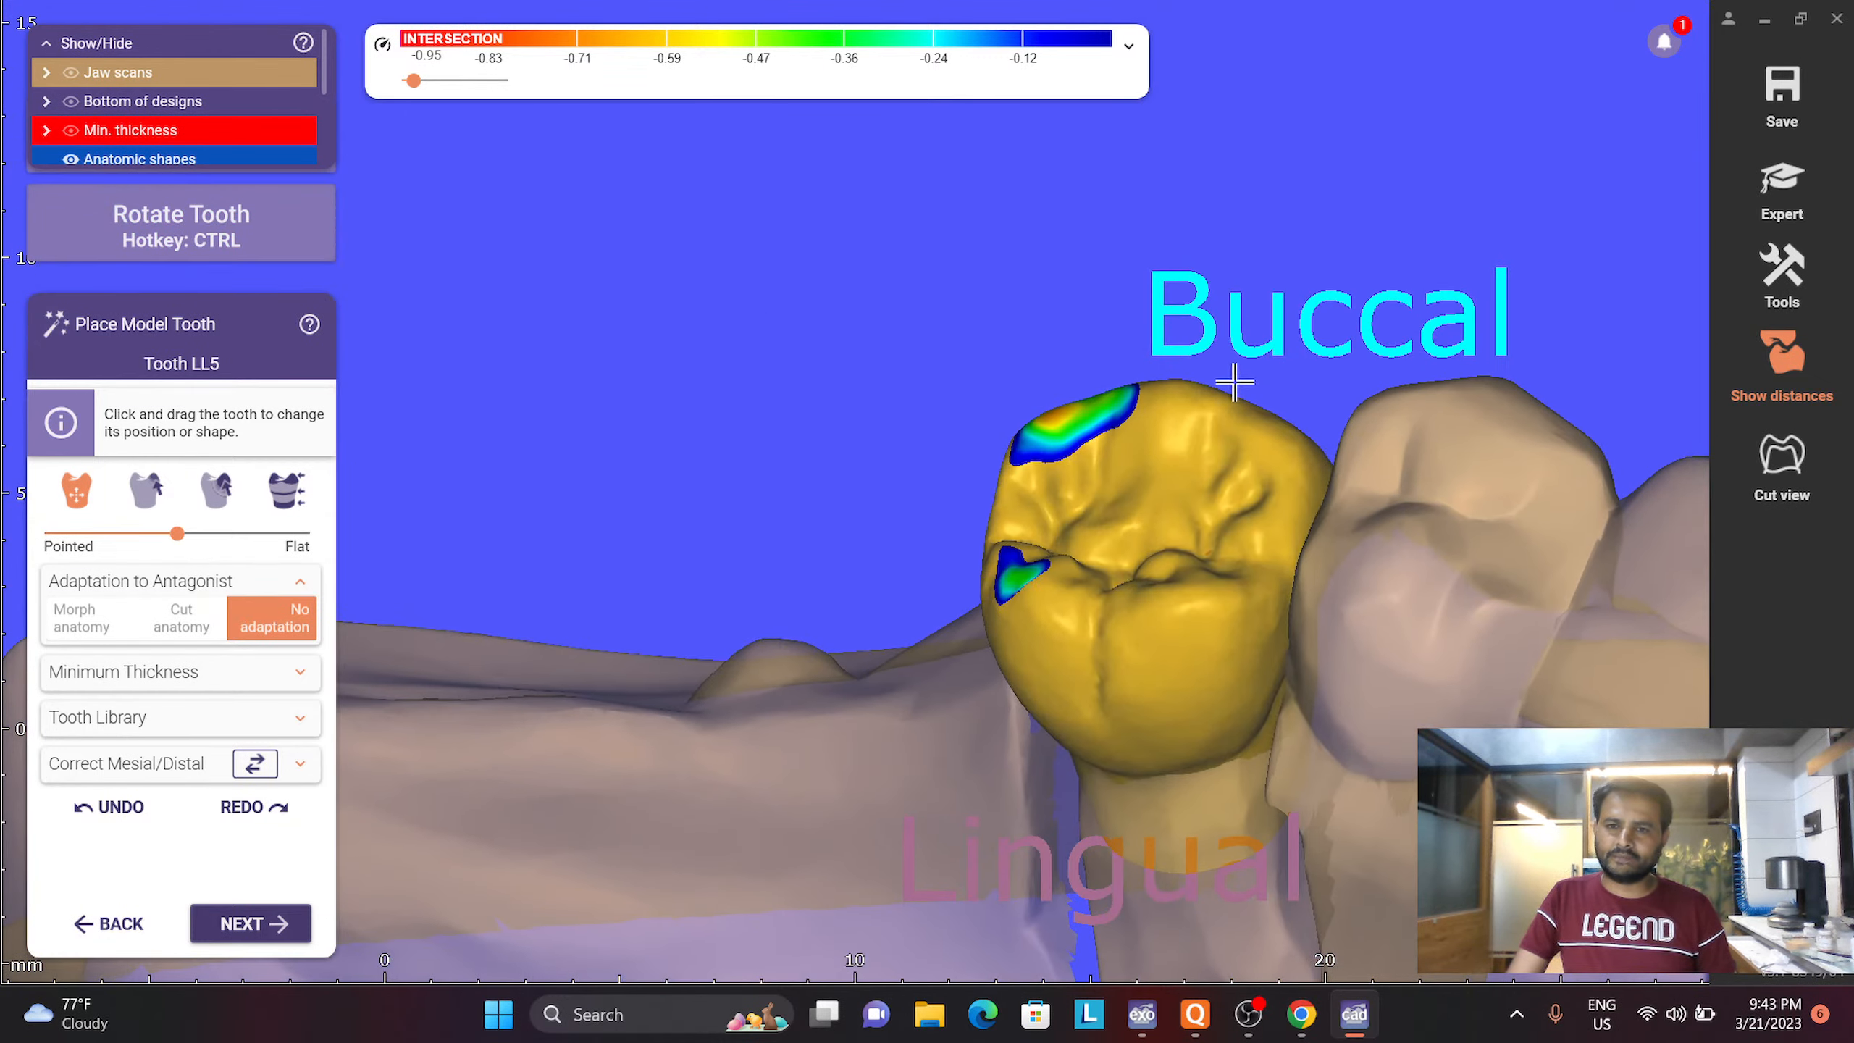
{"action": "scroll", "coordinate": [1183, 607], "scroll_direction": "down", "scroll_amount": 5}
{"action": "right_click_drag", "start_coordinate": [1143, 609], "coordinate": [1138, 617]}
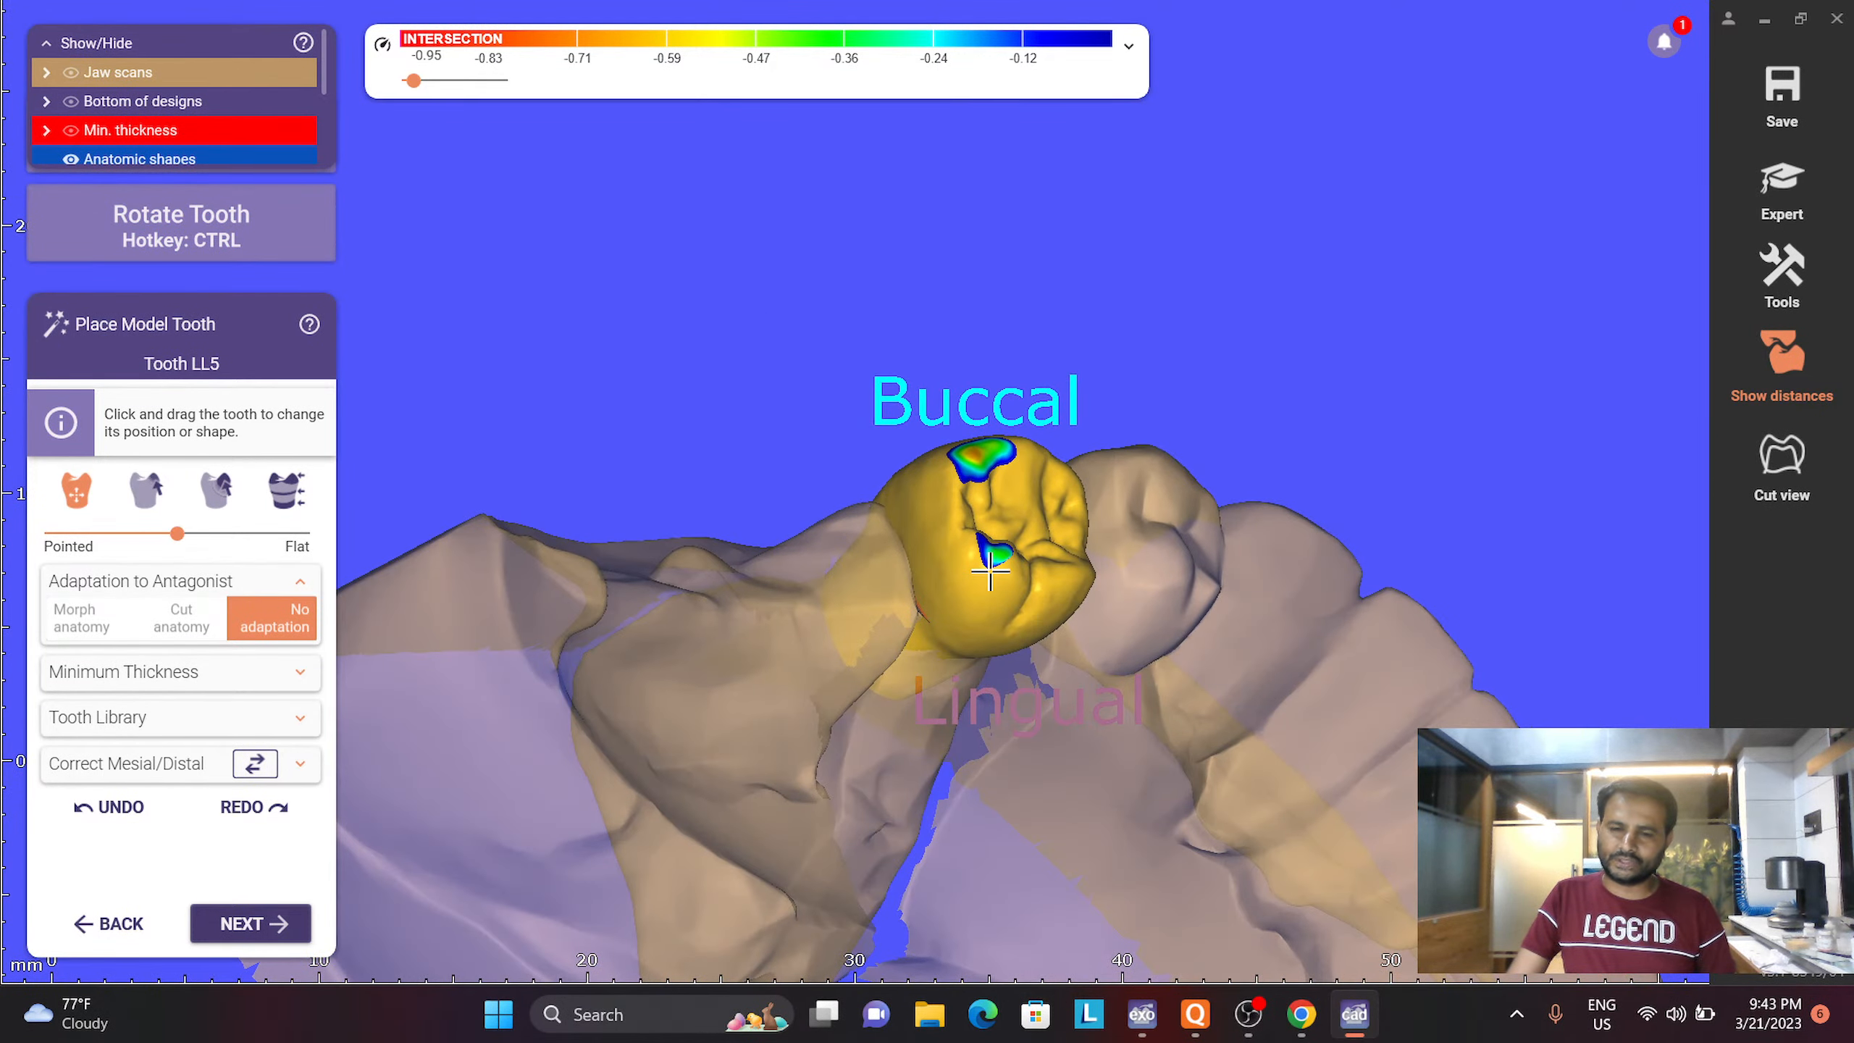
Rotate LL5 freely to shift its antagonist contact from the buccal cusp towards the lingual cusp
{"action": "scroll", "coordinate": [990, 555], "scroll_direction": "up", "scroll_amount": 2}
{"action": "key", "text": "ctrl"}
{"action": "right_click_drag", "start_coordinate": [961, 505], "coordinate": [1004, 546]}
{"action": "scroll", "coordinate": [980, 549], "scroll_direction": "down", "scroll_amount": 5}
{"action": "scroll", "coordinate": [1016, 534], "scroll_direction": "up", "scroll_amount": 4}
{"action": "scroll", "coordinate": [1016, 534], "scroll_direction": "up", "scroll_amount": 1}
{"action": "key", "text": "ctrl"}
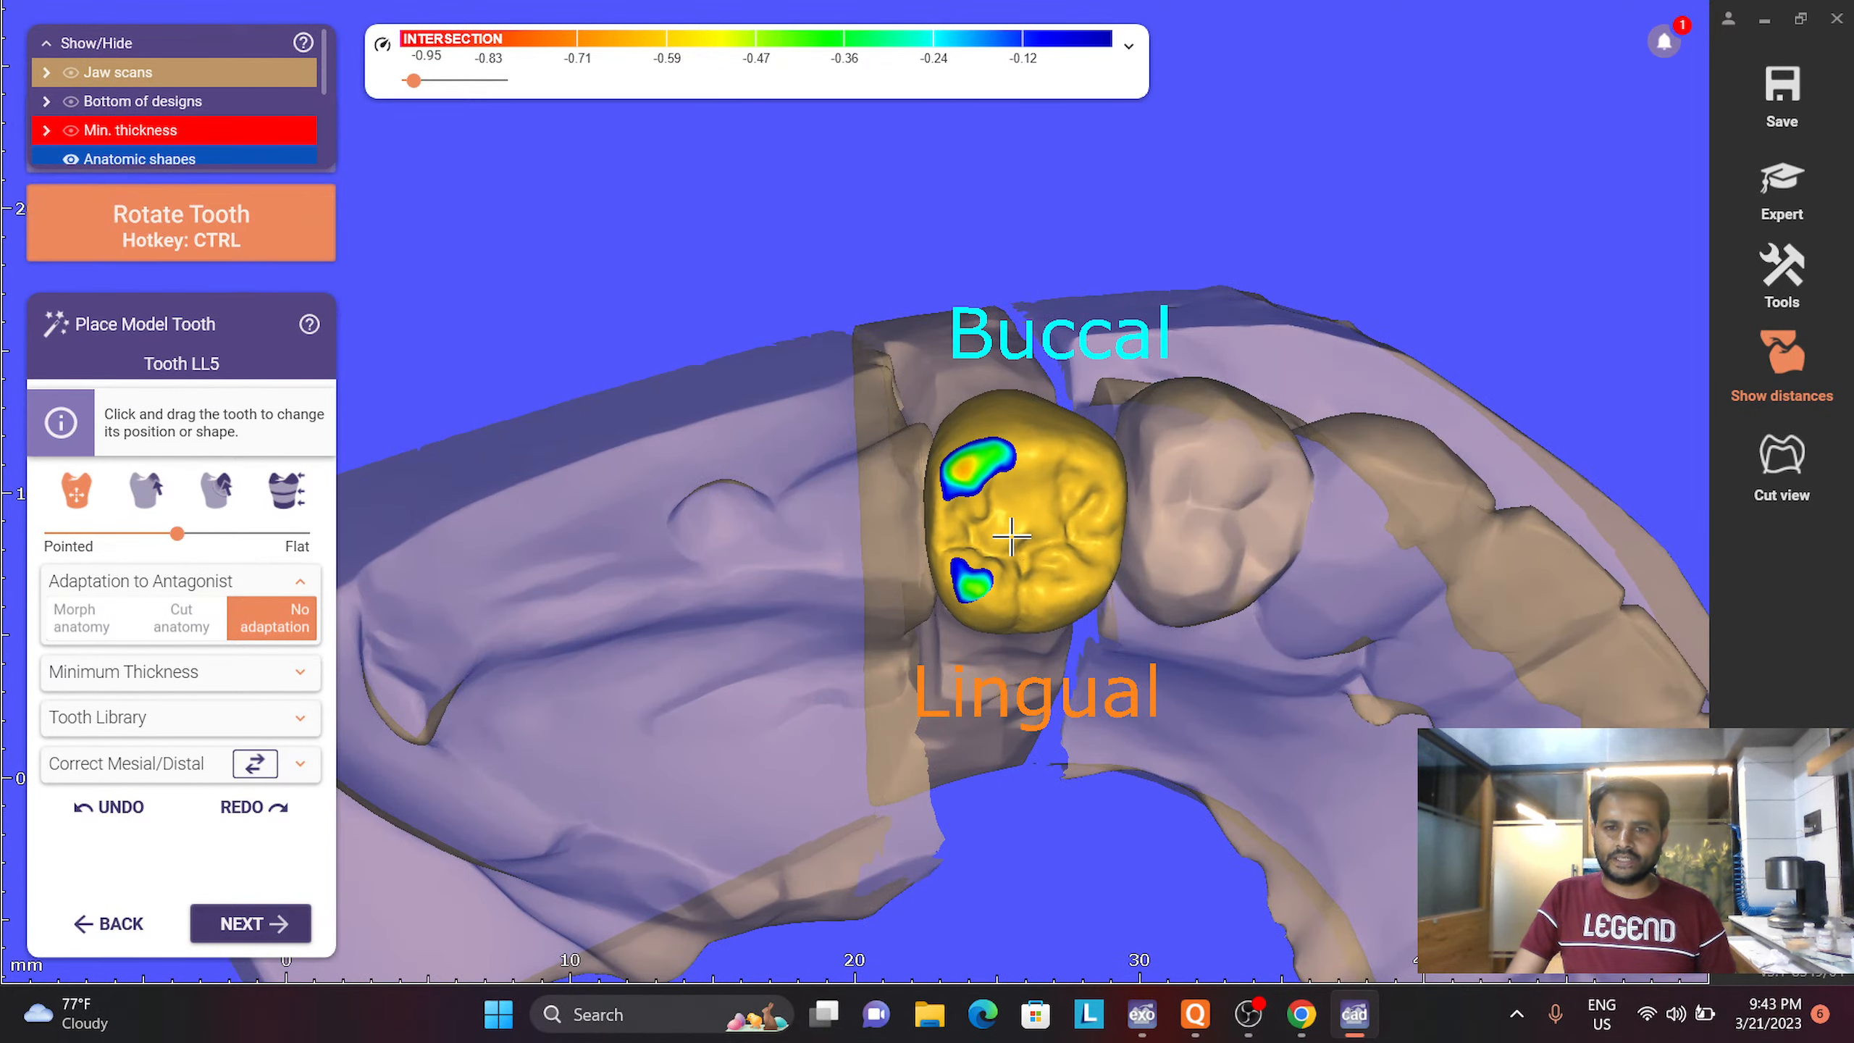
{"action": "left_click_drag", "start_coordinate": [1014, 515], "coordinate": [1035, 589], "text": "ctrl"}
{"action": "scroll", "coordinate": [1035, 589], "scroll_direction": "down", "scroll_amount": 3}
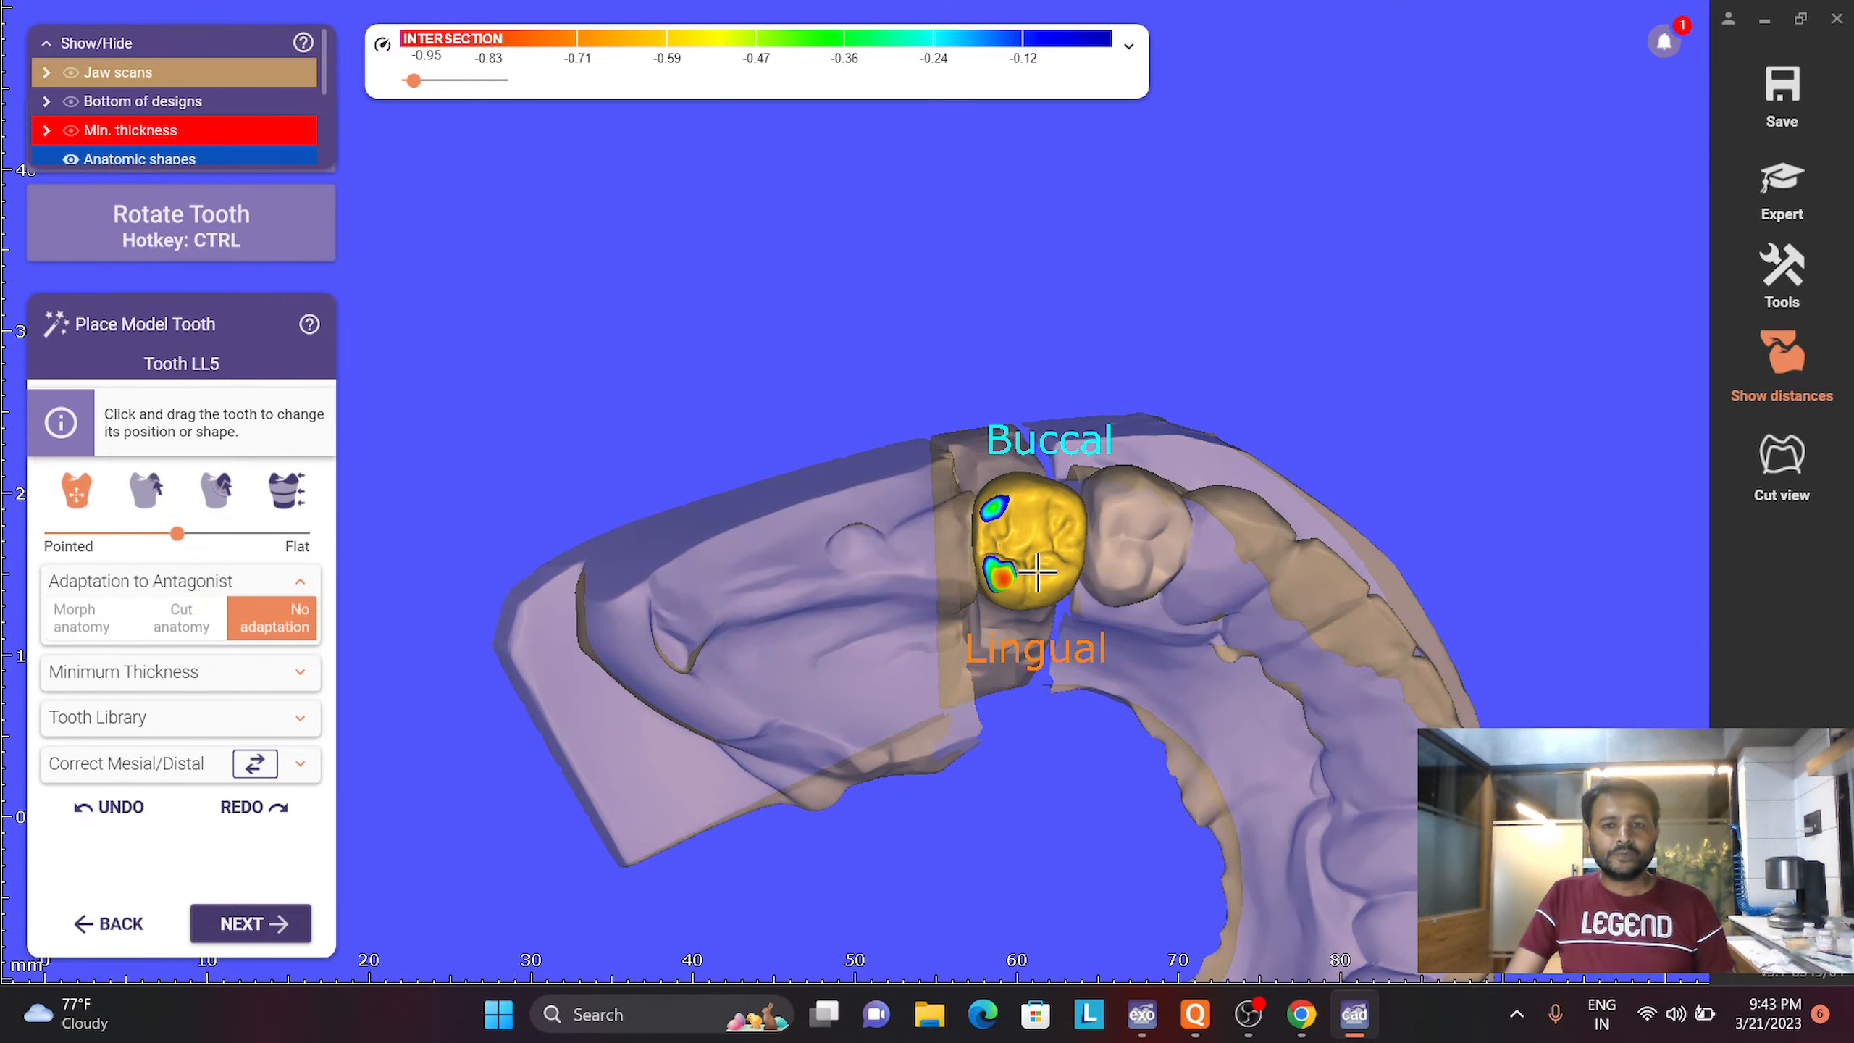
Turn LL5 slightly using constrained tooth rotation
{"action": "key", "text": "ctrl"}
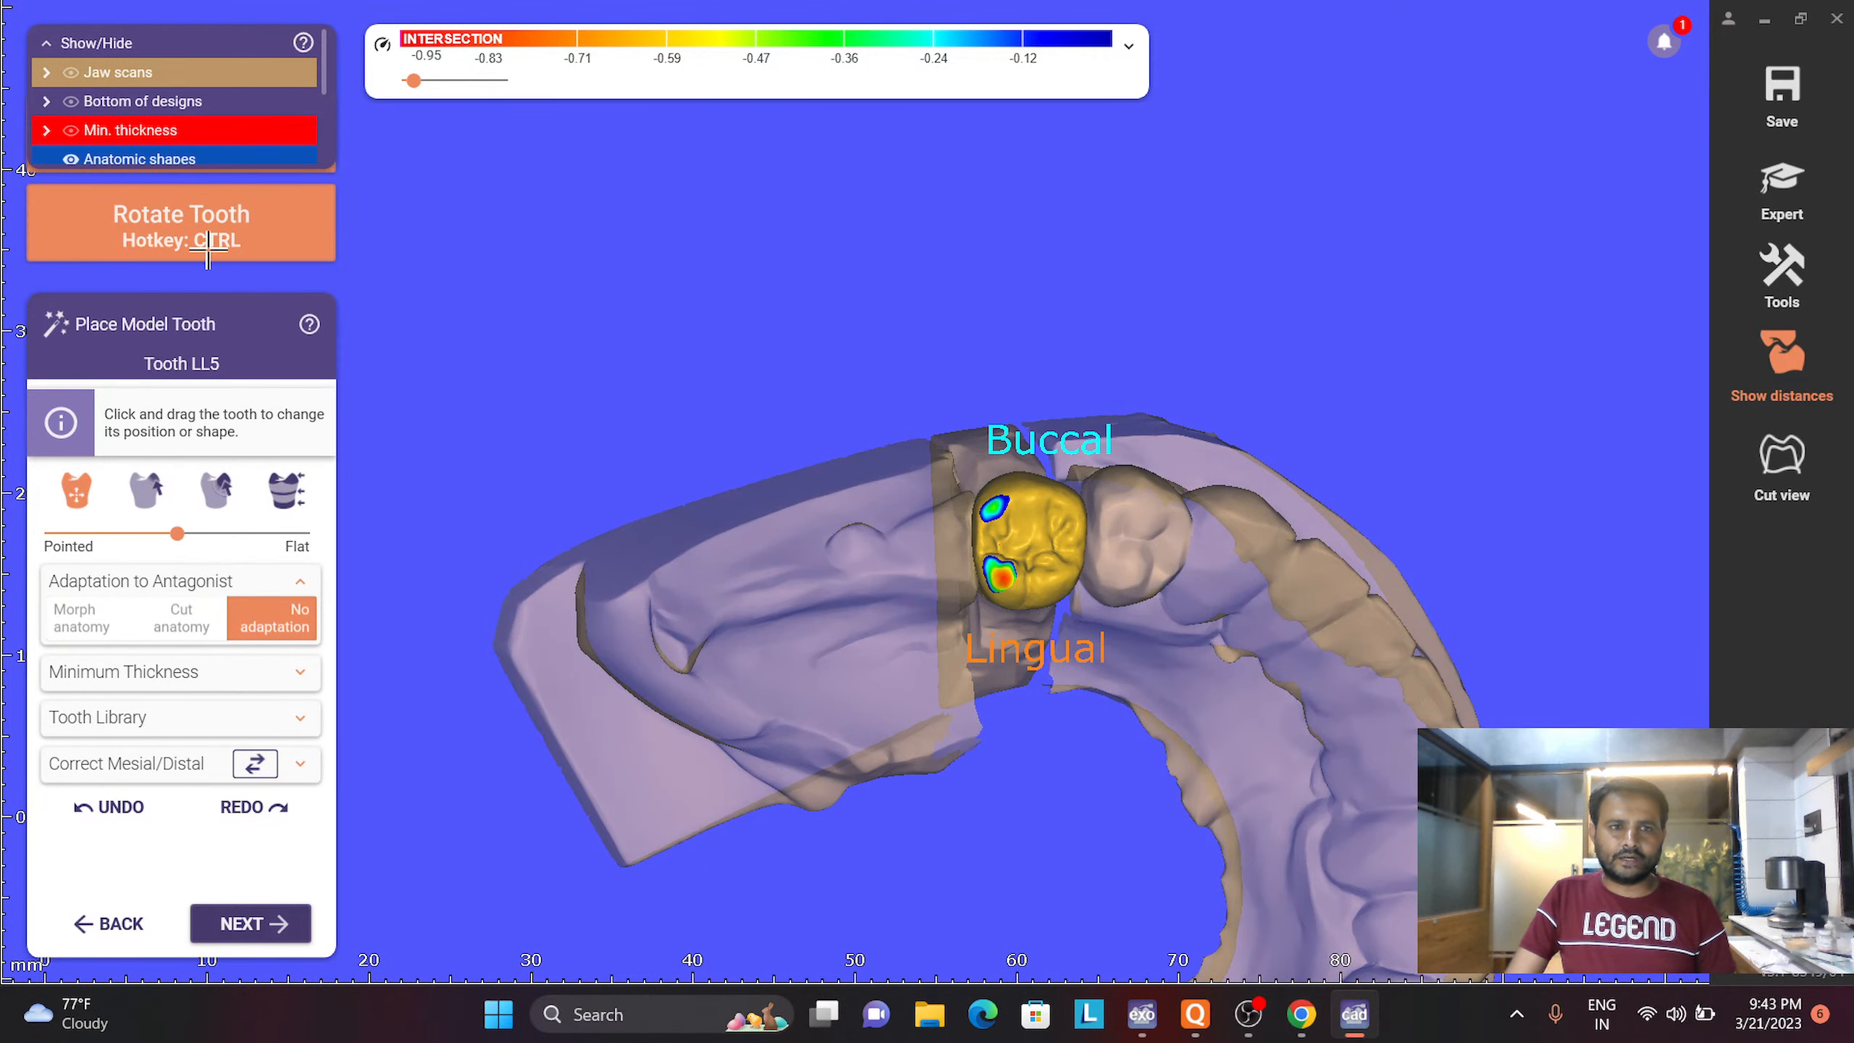
{"action": "key", "text": "ctrl+shift"}
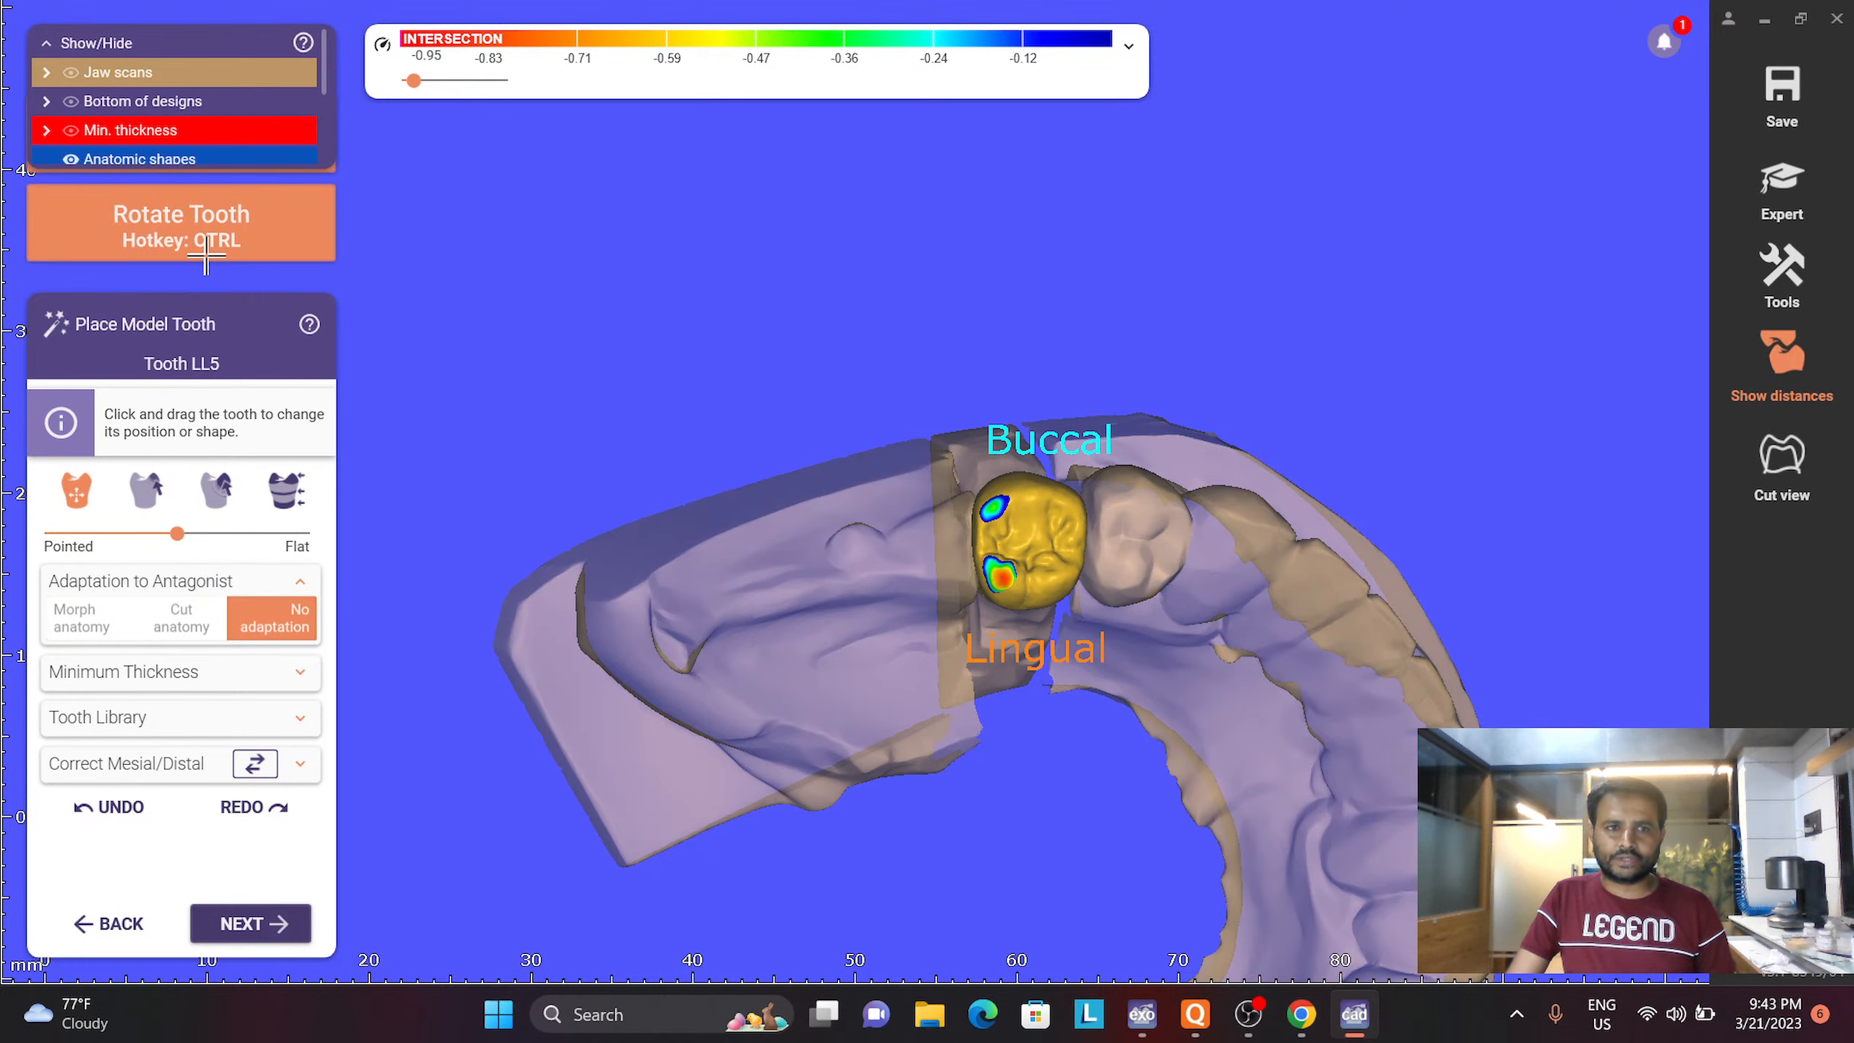
{"action": "right_click_drag", "start_coordinate": [1108, 512], "coordinate": [1109, 546]}
{"action": "scroll", "coordinate": [1022, 544], "scroll_direction": "up", "scroll_amount": 3}
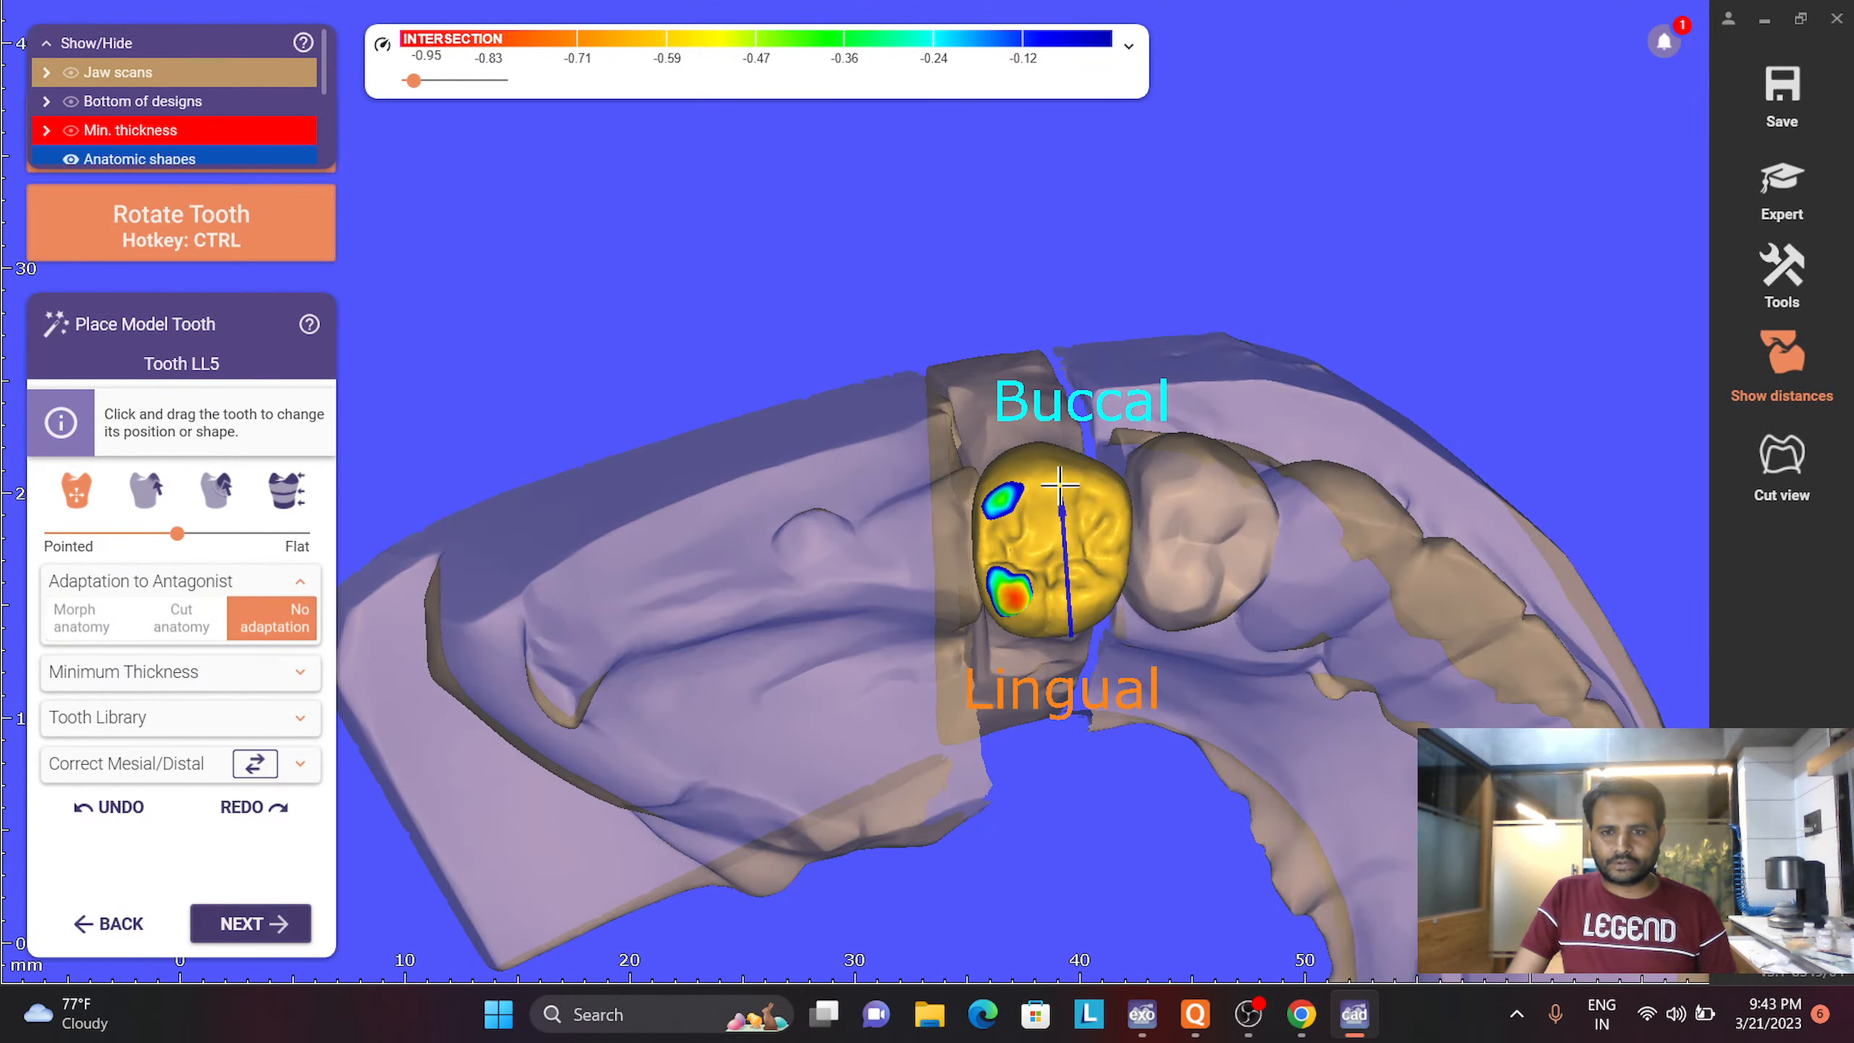
{"action": "left_click_drag", "start_coordinate": [1060, 483], "coordinate": [1060, 479], "text": "ctrl+shift"}
Check LL5 against the opposing jaw and accept its position to continue to placement of the bridge teeth
{"action": "scroll", "coordinate": [1103, 570], "scroll_direction": "down", "scroll_amount": 3}
{"action": "right_click_drag", "start_coordinate": [1225, 687], "coordinate": [1121, 732]}
{"action": "scroll", "coordinate": [1117, 746], "scroll_direction": "up", "scroll_amount": 3}
{"action": "left_click_drag", "start_coordinate": [1255, 845], "coordinate": [1259, 841]}
{"action": "scroll", "coordinate": [1240, 836], "scroll_direction": "down", "scroll_amount": 3}
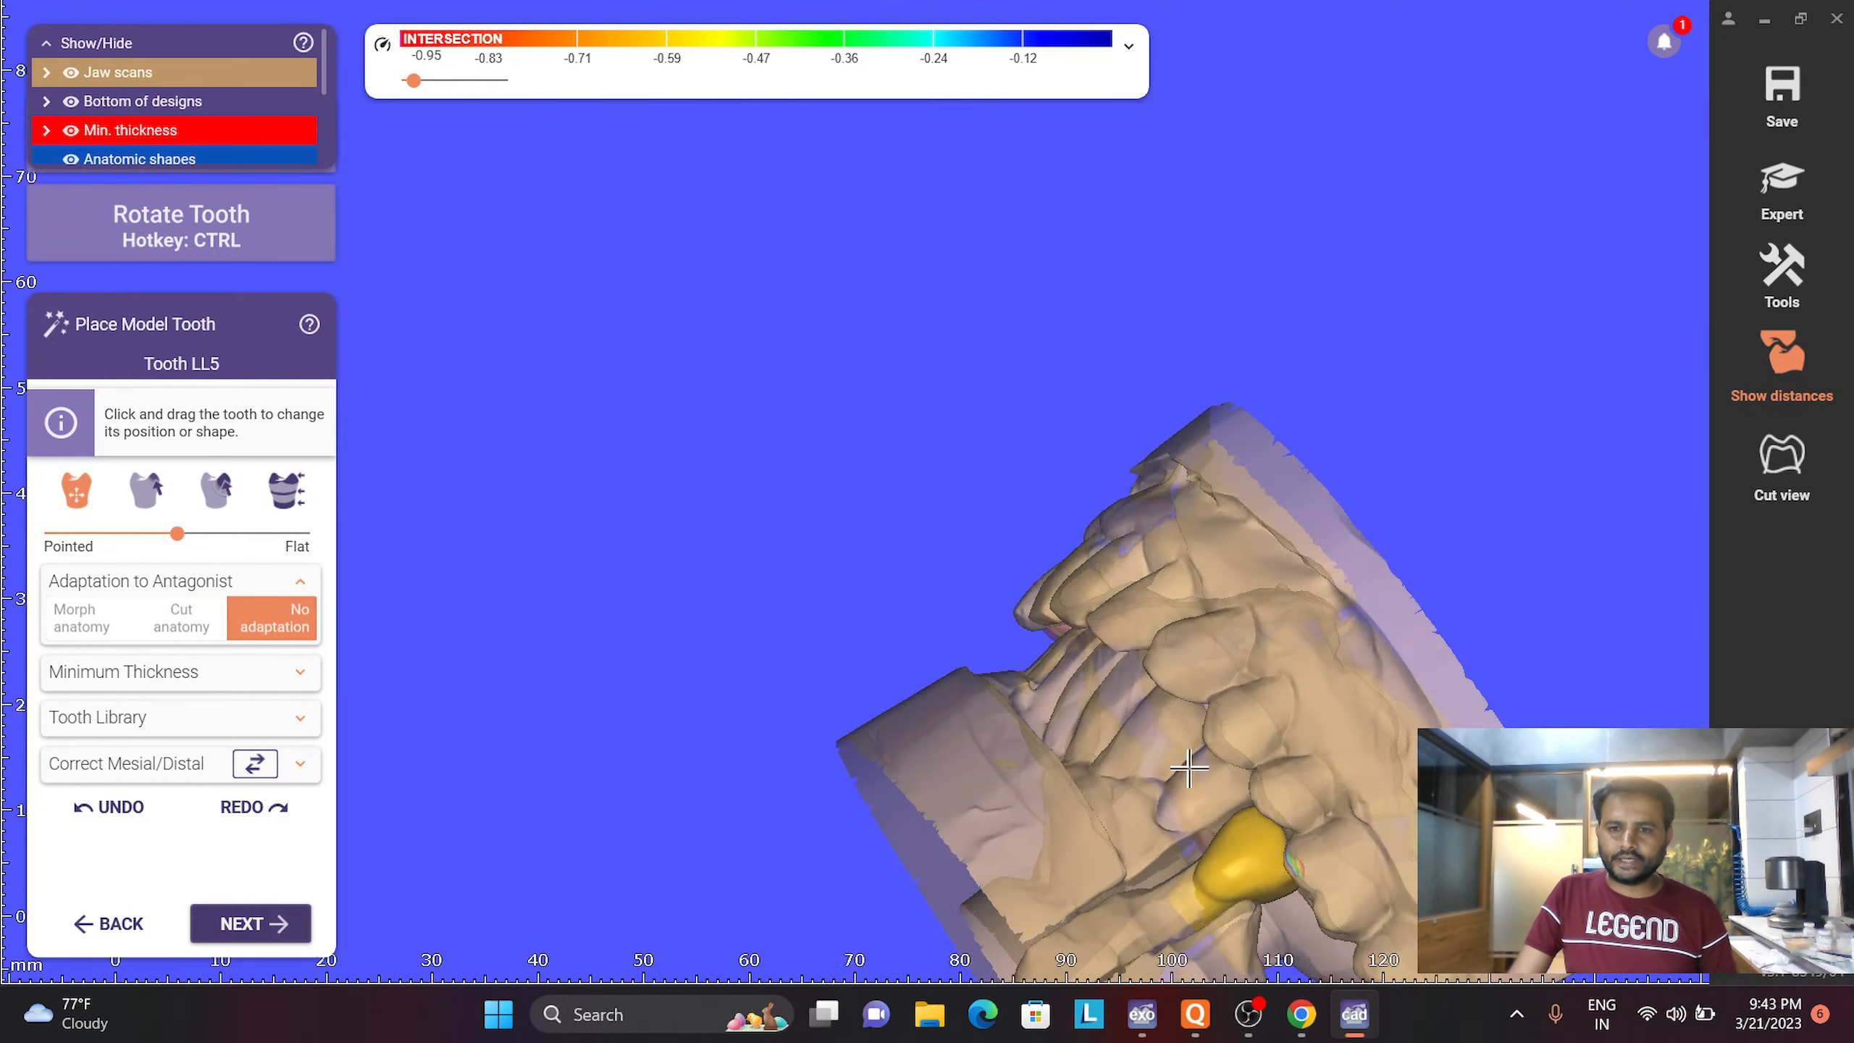
{"action": "right_click_drag", "start_coordinate": [1197, 759], "coordinate": [1202, 811]}
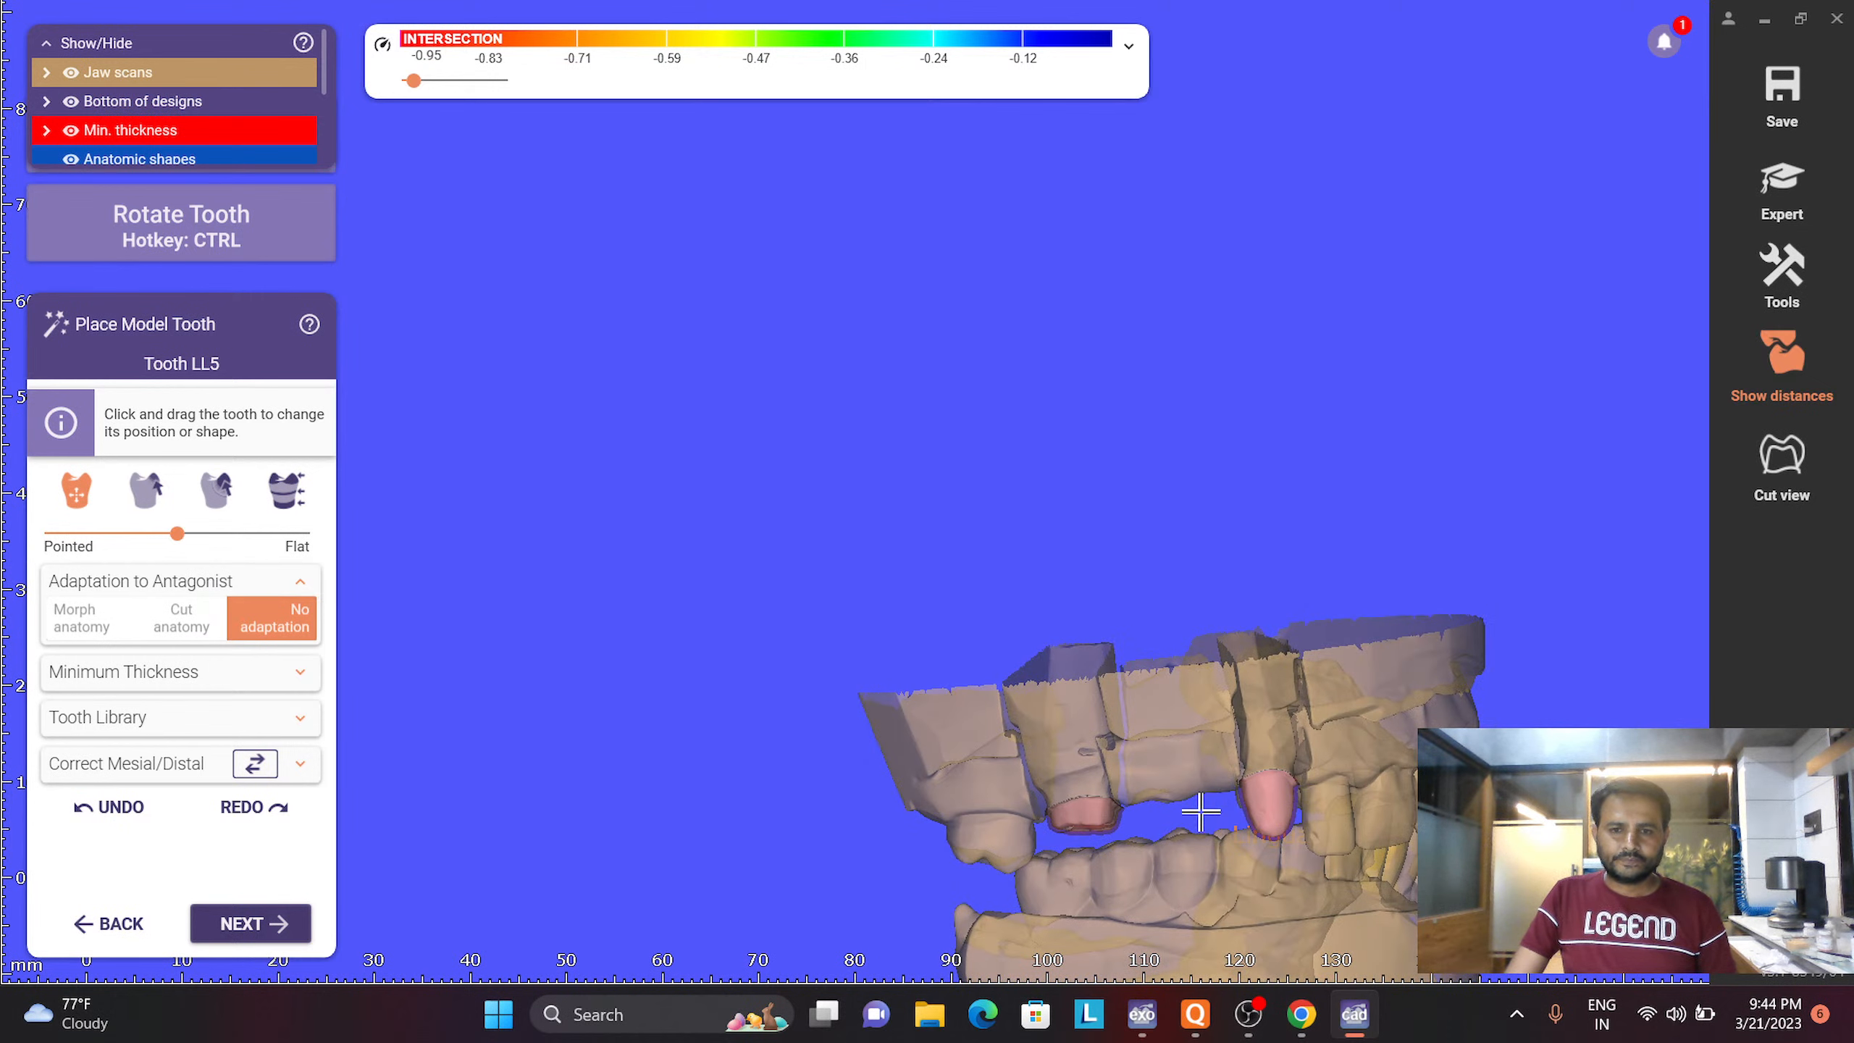
{"action": "left_click", "coordinate": [223, 924]}
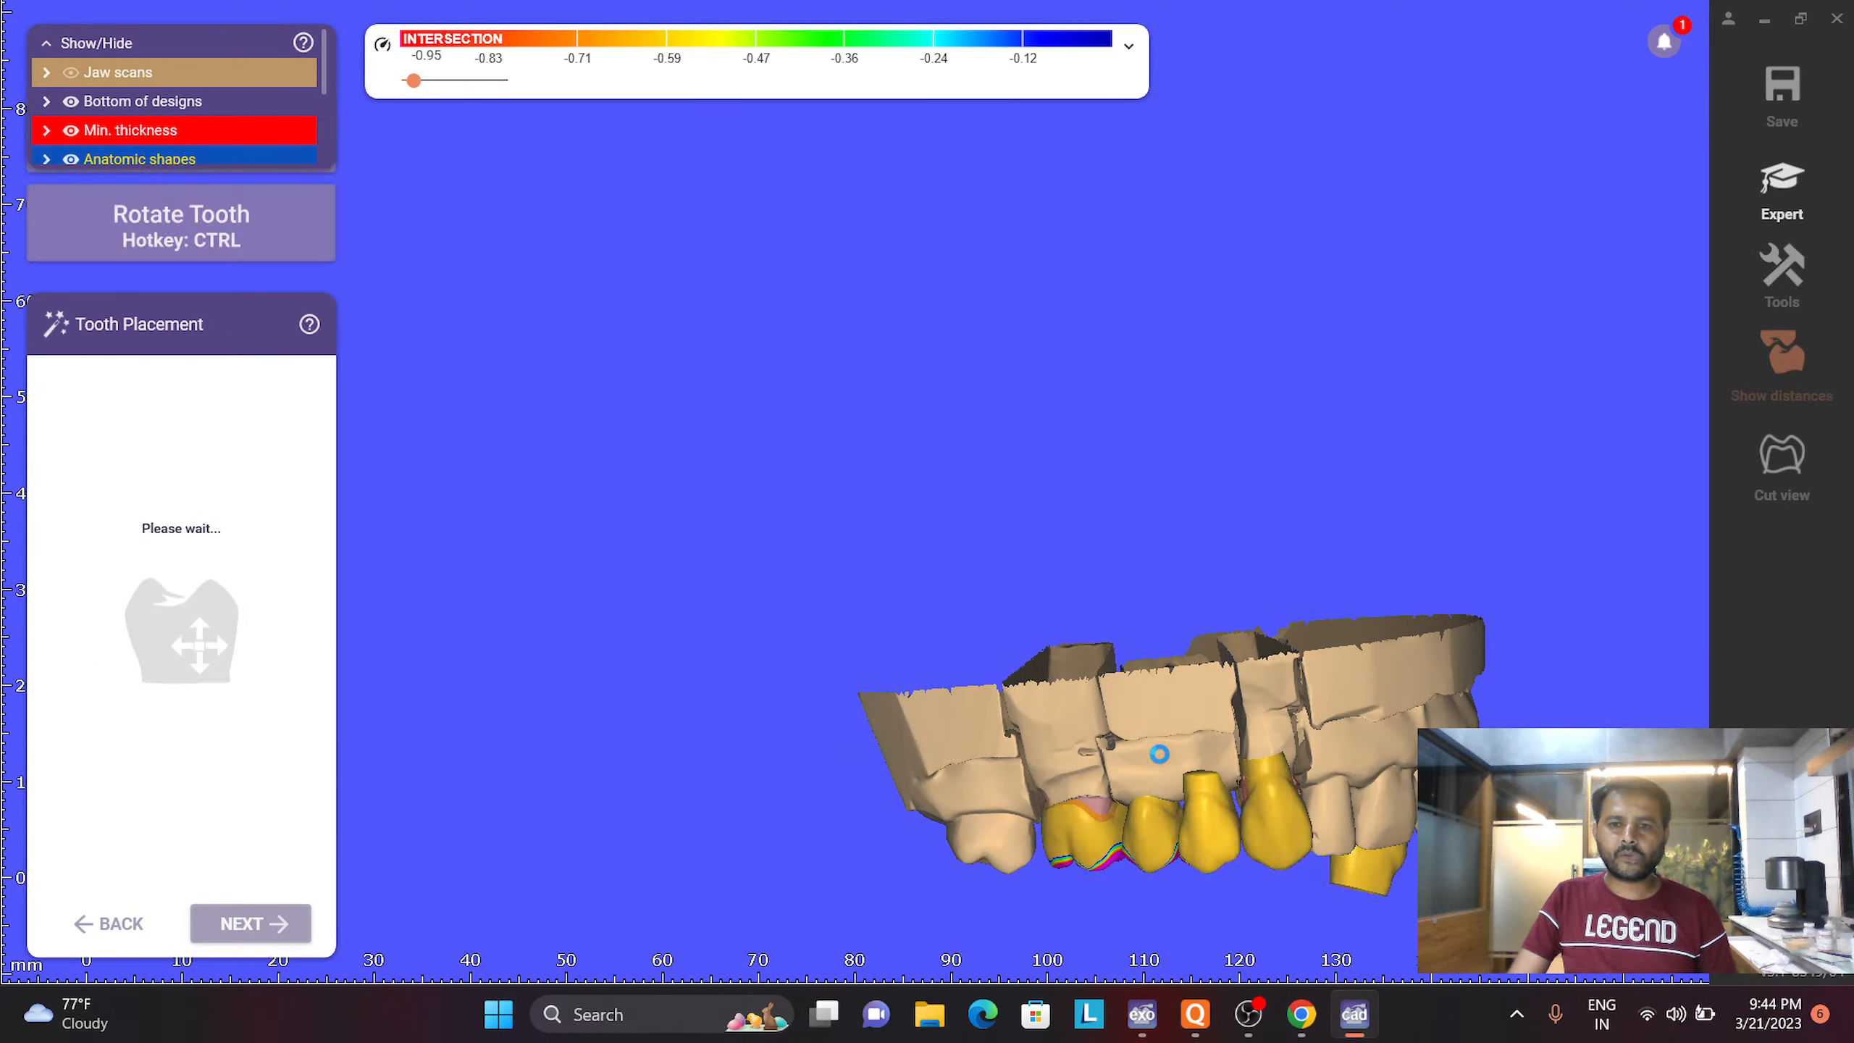
Bring the UR6-UR3 bridge teeth into occlusal view and open Load Custom Model Teeth
{"action": "right_click_drag", "start_coordinate": [1163, 750], "coordinate": [1113, 668]}
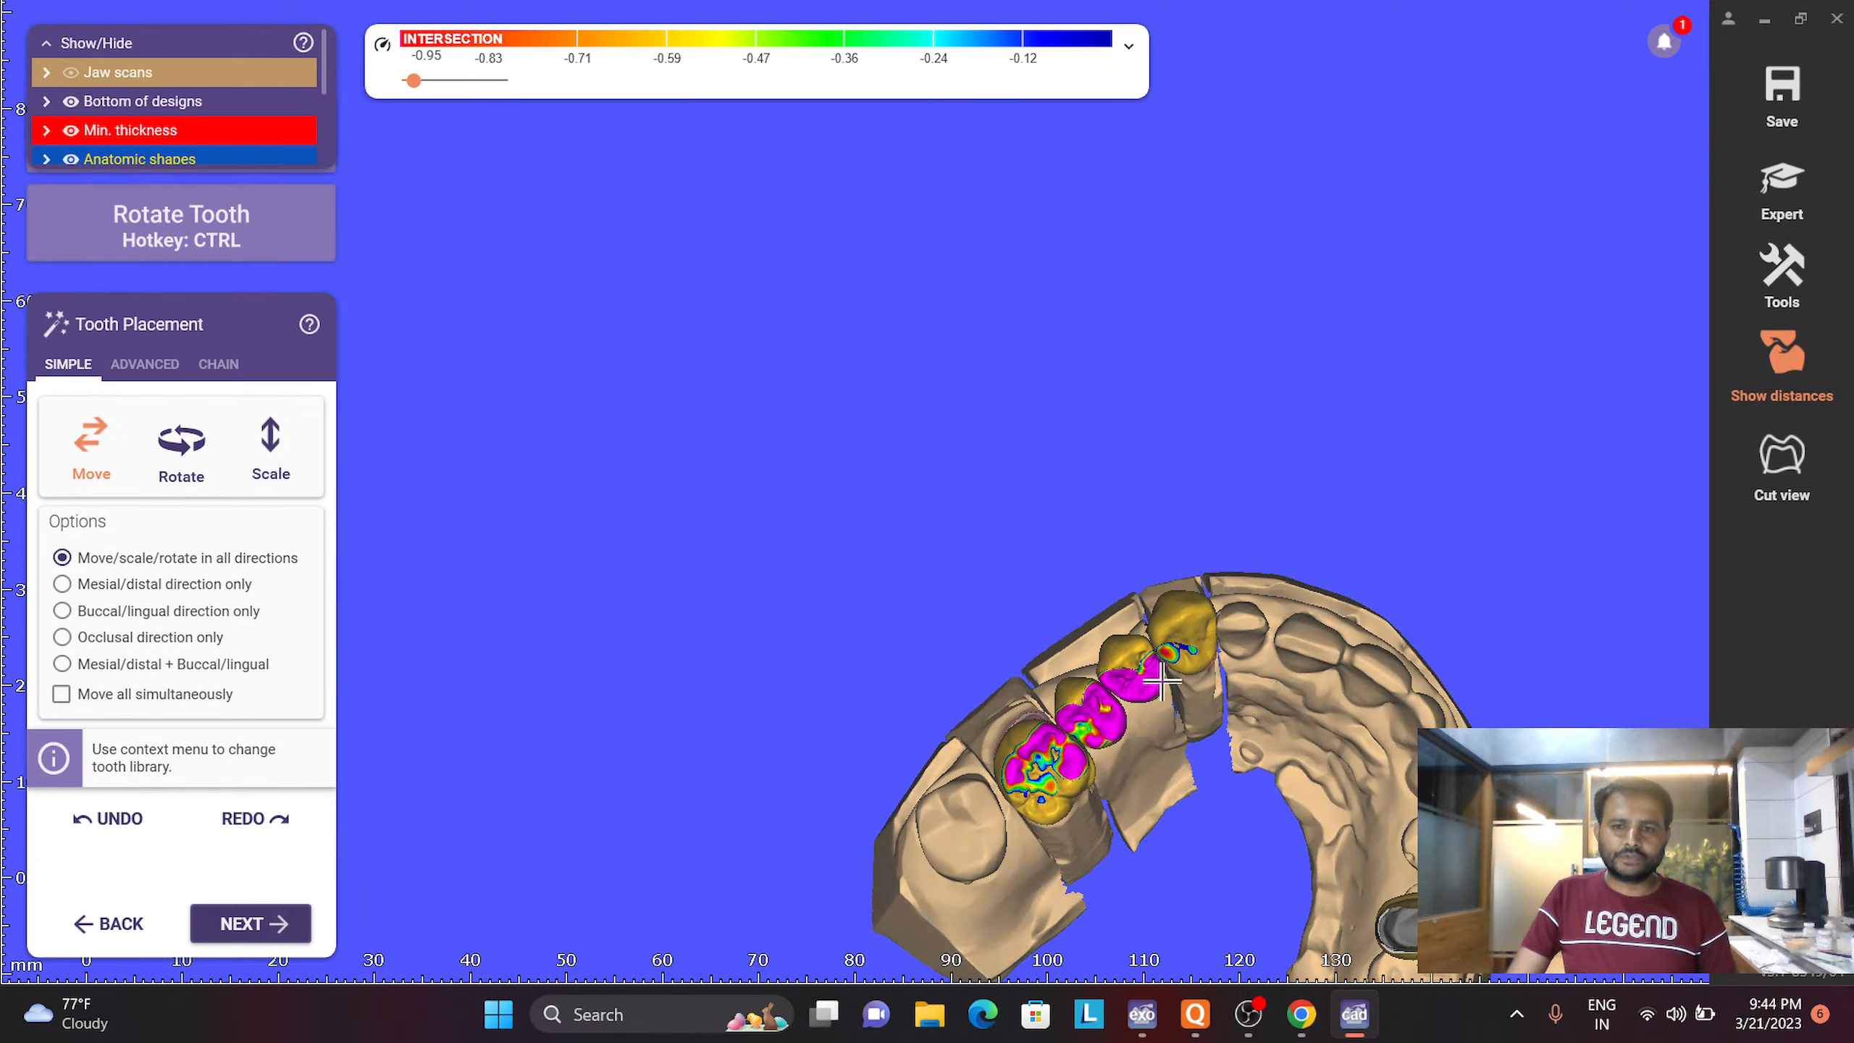
{"action": "scroll", "coordinate": [1113, 669], "scroll_direction": "up", "scroll_amount": 3}
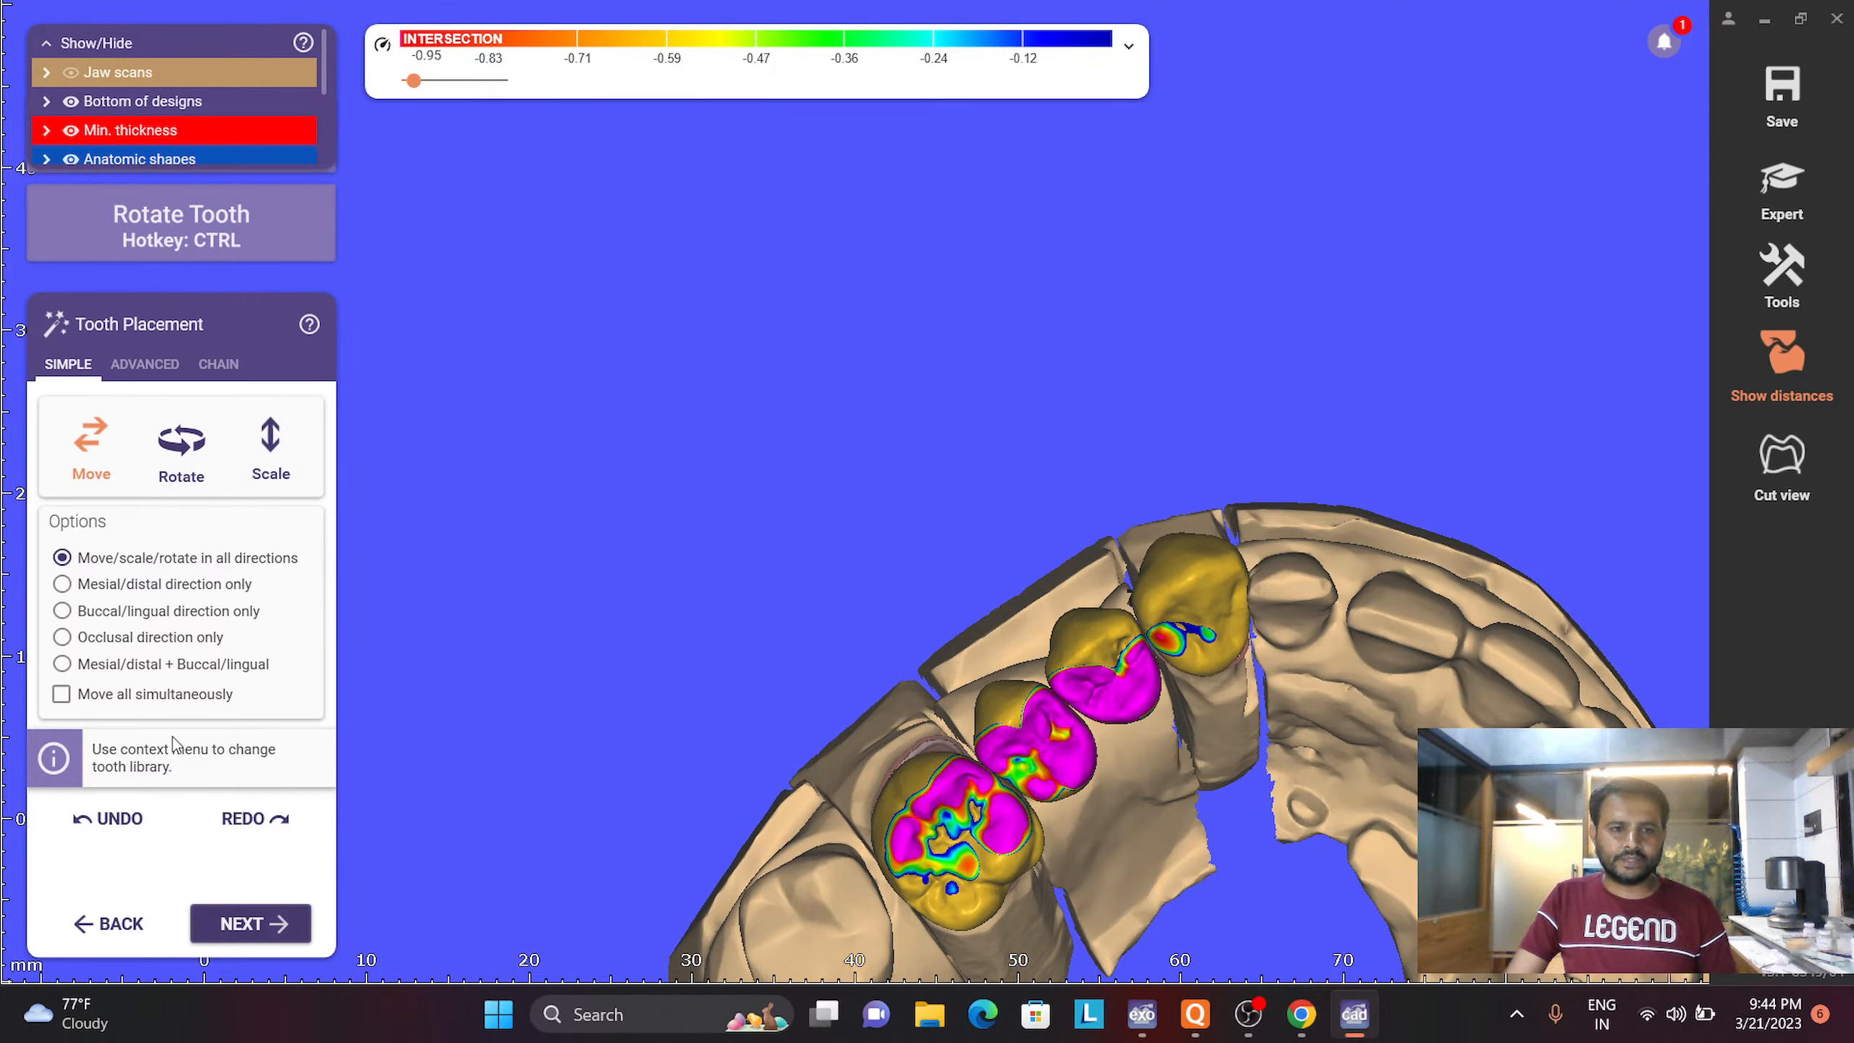
{"action": "right_click", "coordinate": [800, 490]}
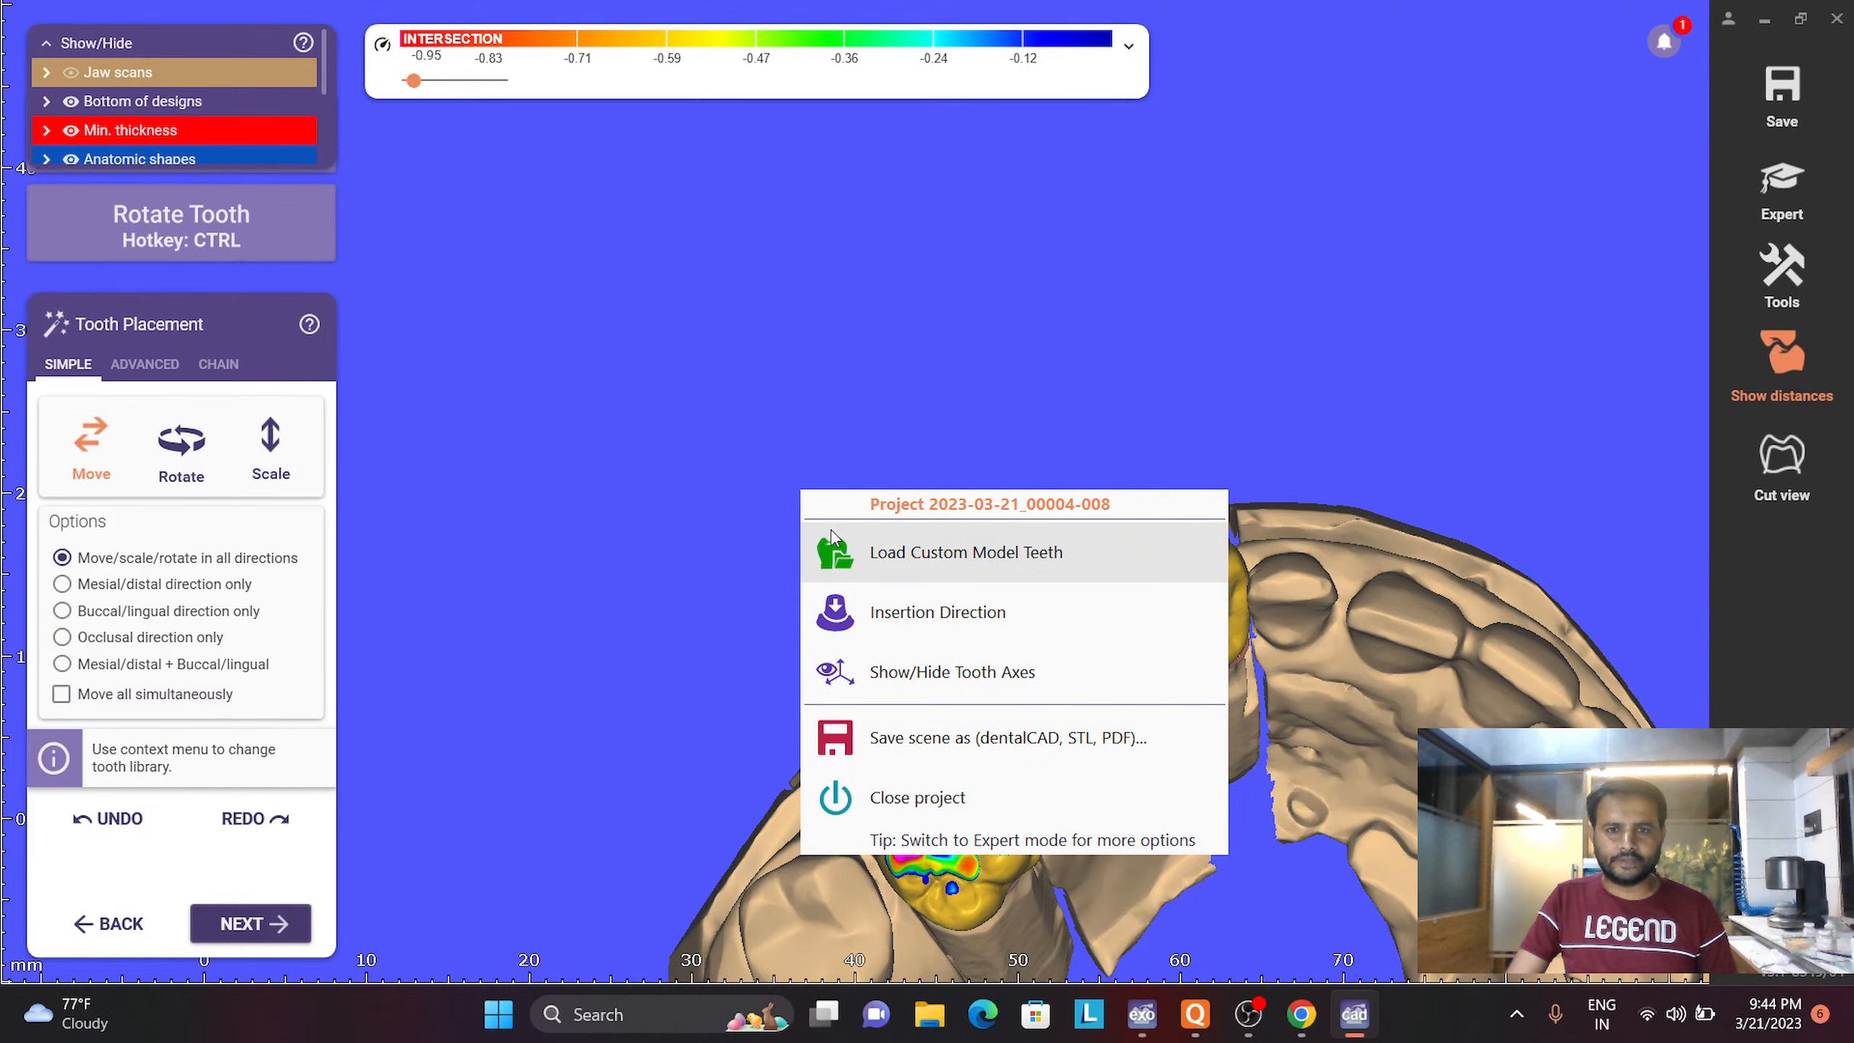
{"action": "left_click", "coordinate": [877, 559]}
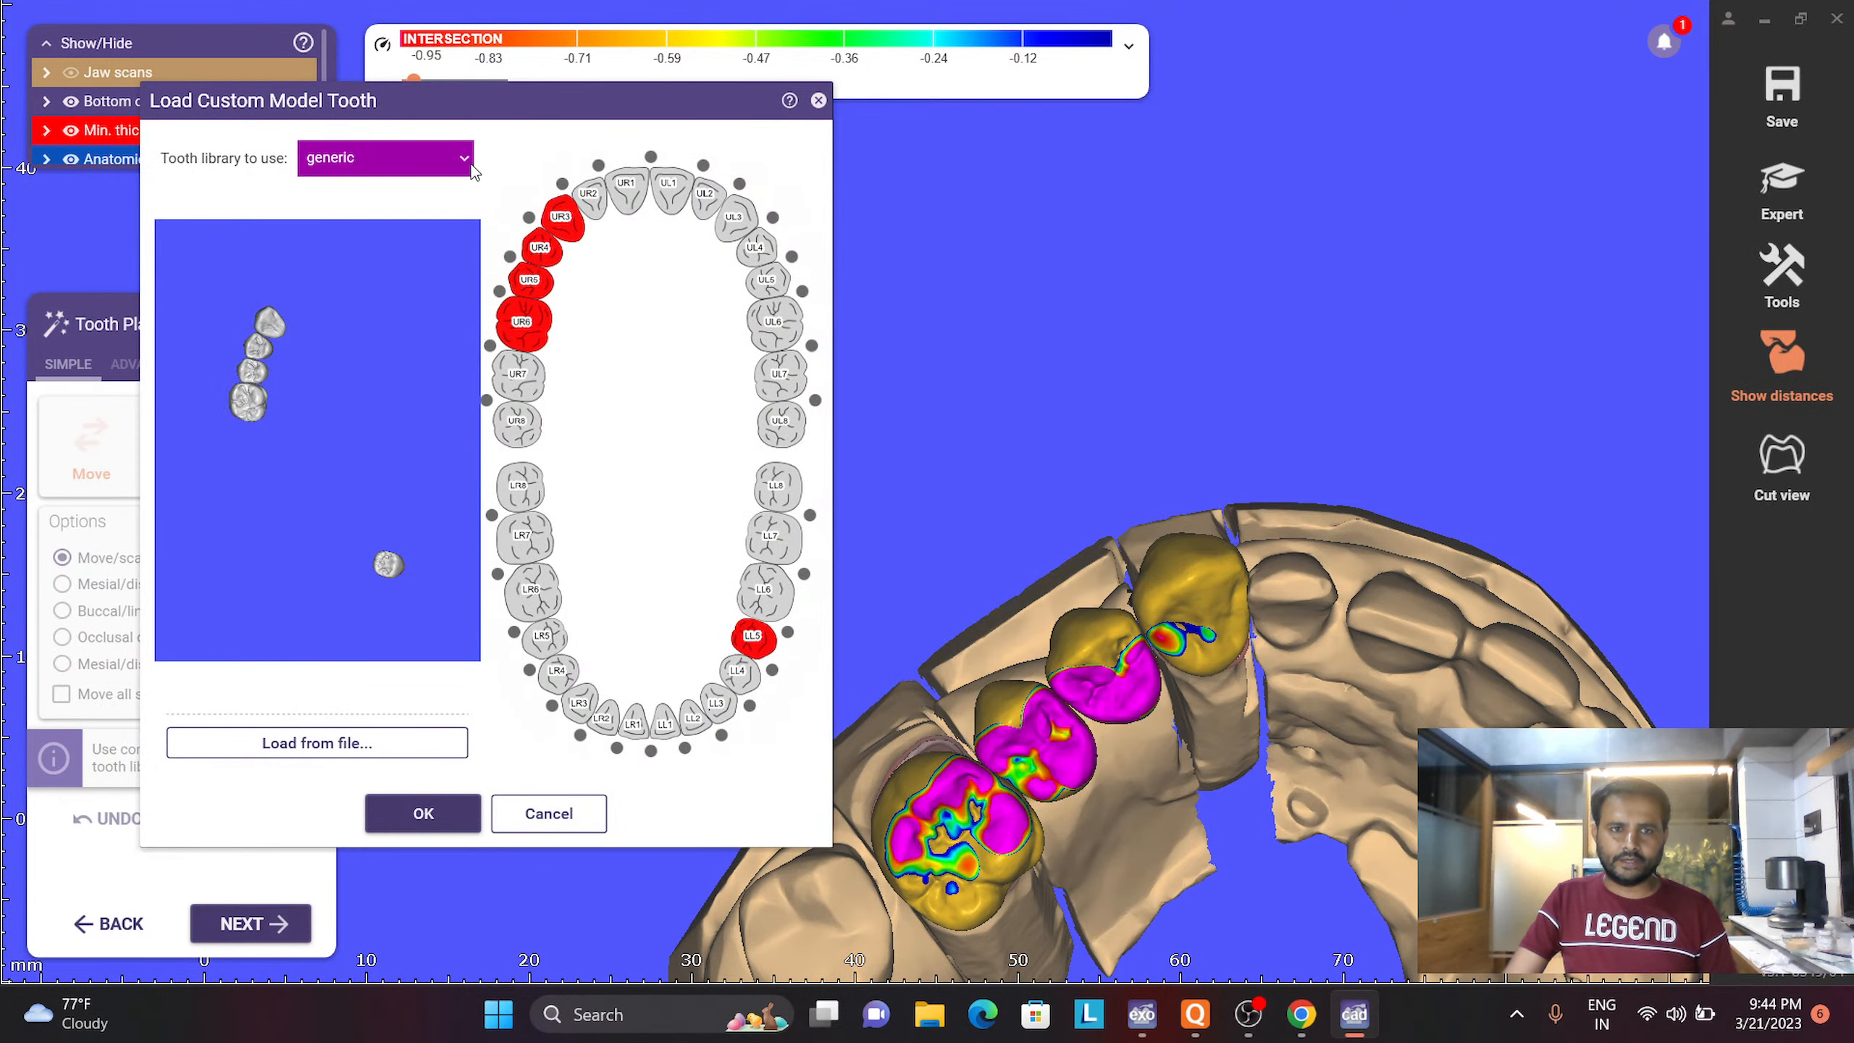
Browse the available tooth libraries and compare their previews with the generic set for the bridge and LL5
{"action": "left_click", "coordinate": [434, 165]}
{"action": "scroll", "coordinate": [1043, 412], "scroll_direction": "down", "scroll_amount": 10}
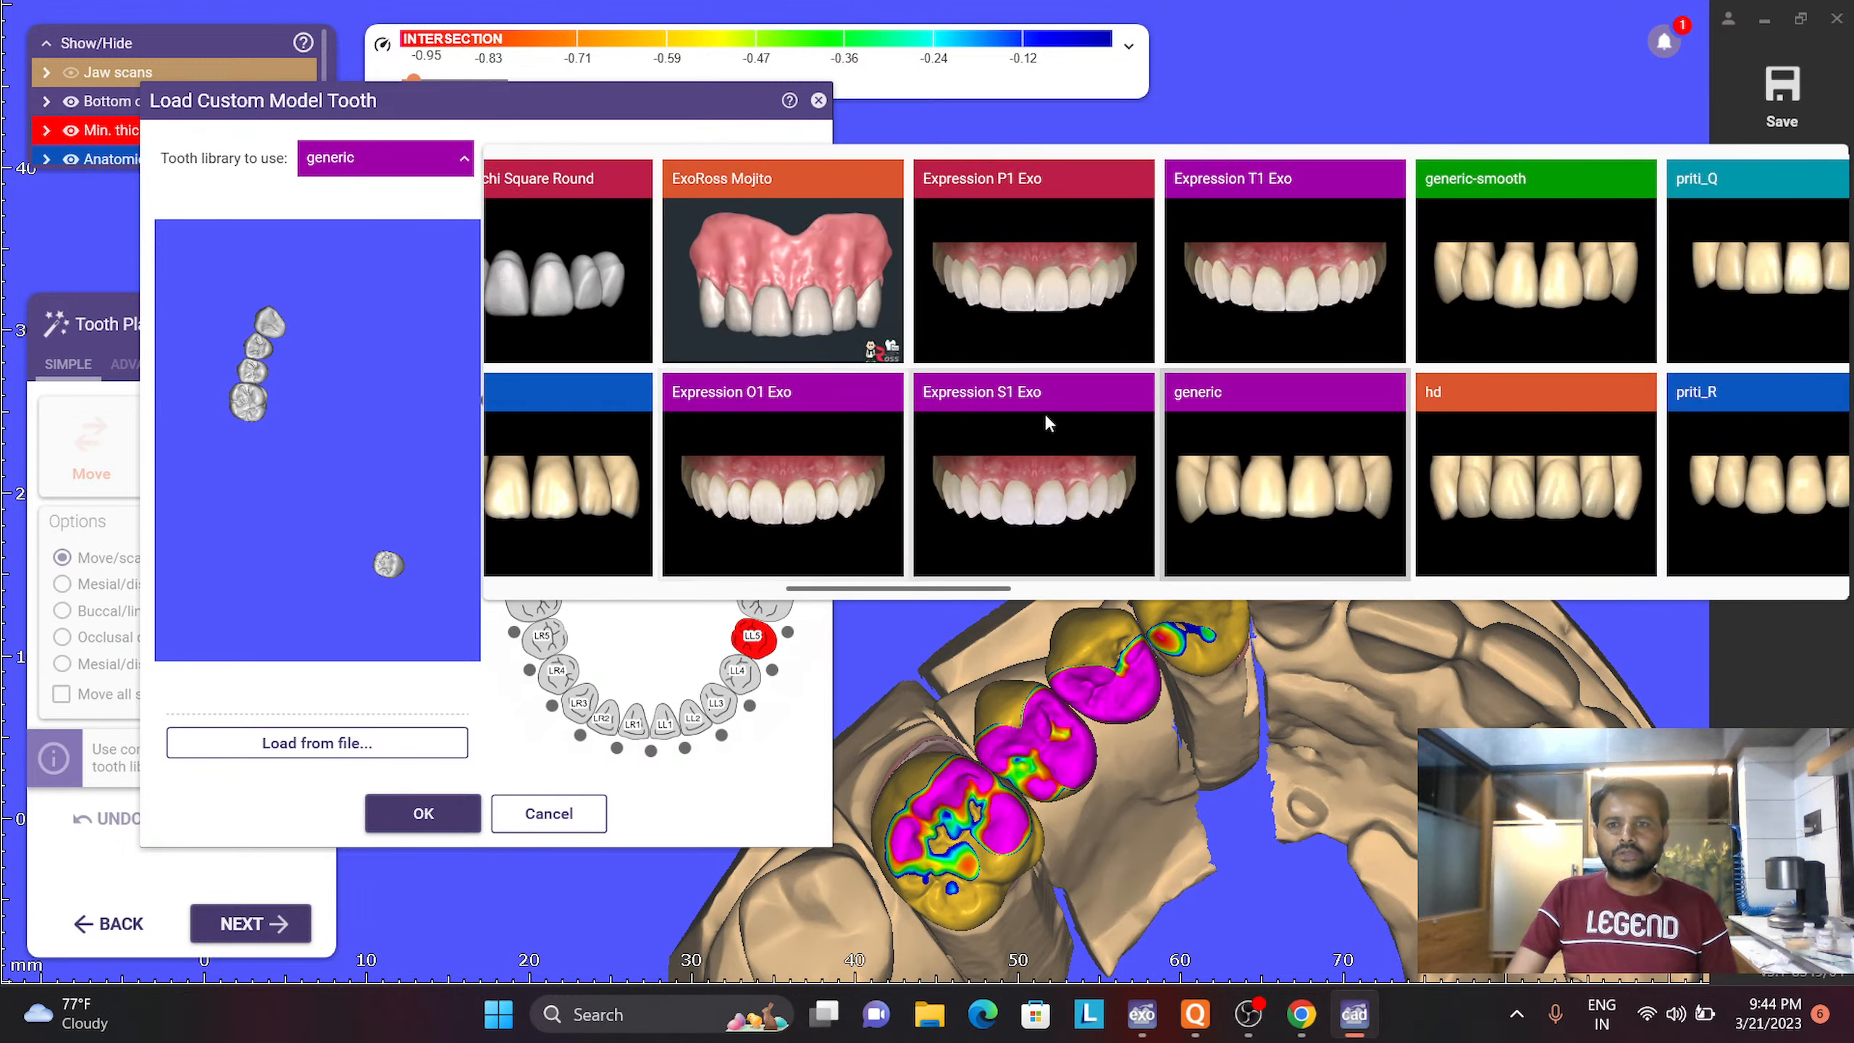
{"action": "scroll", "coordinate": [1080, 406], "scroll_direction": "down", "scroll_amount": 5}
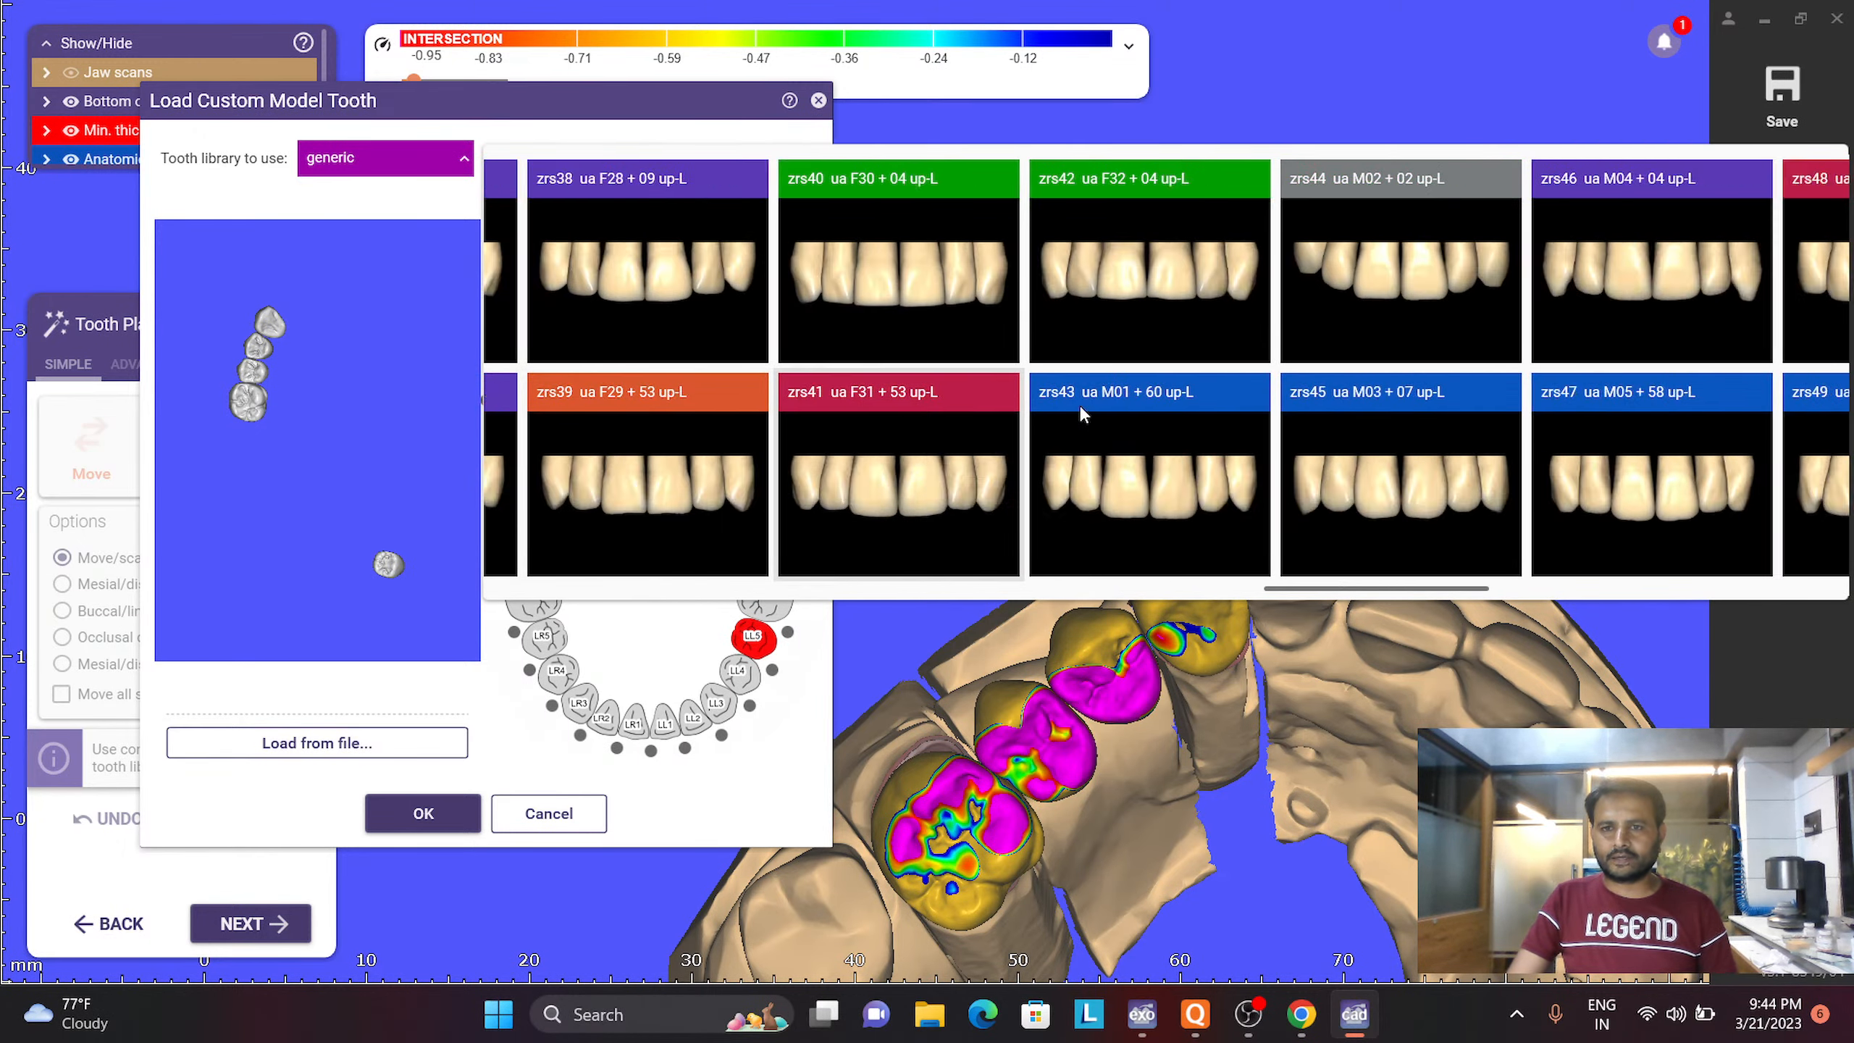
{"action": "left_click", "coordinate": [462, 161]}
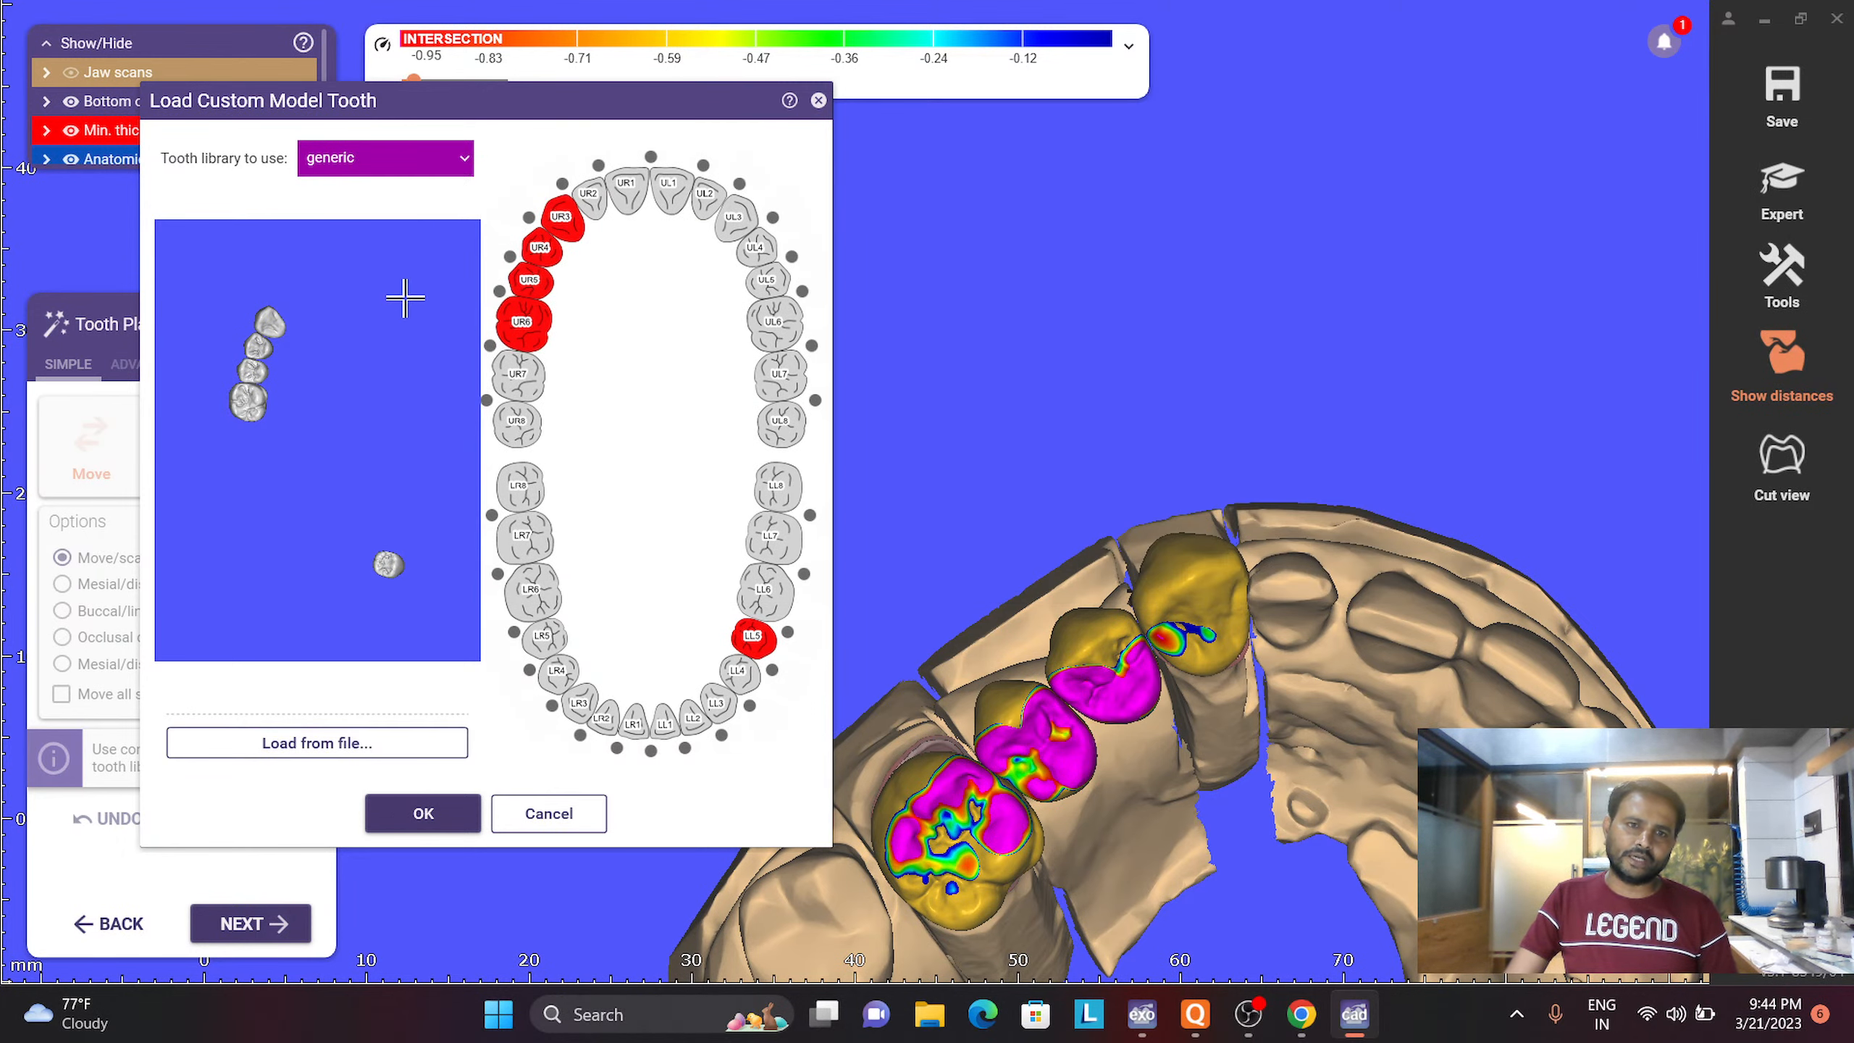
{"action": "left_click", "coordinate": [453, 168]}
{"action": "scroll", "coordinate": [728, 322], "scroll_direction": "up", "scroll_amount": 1}
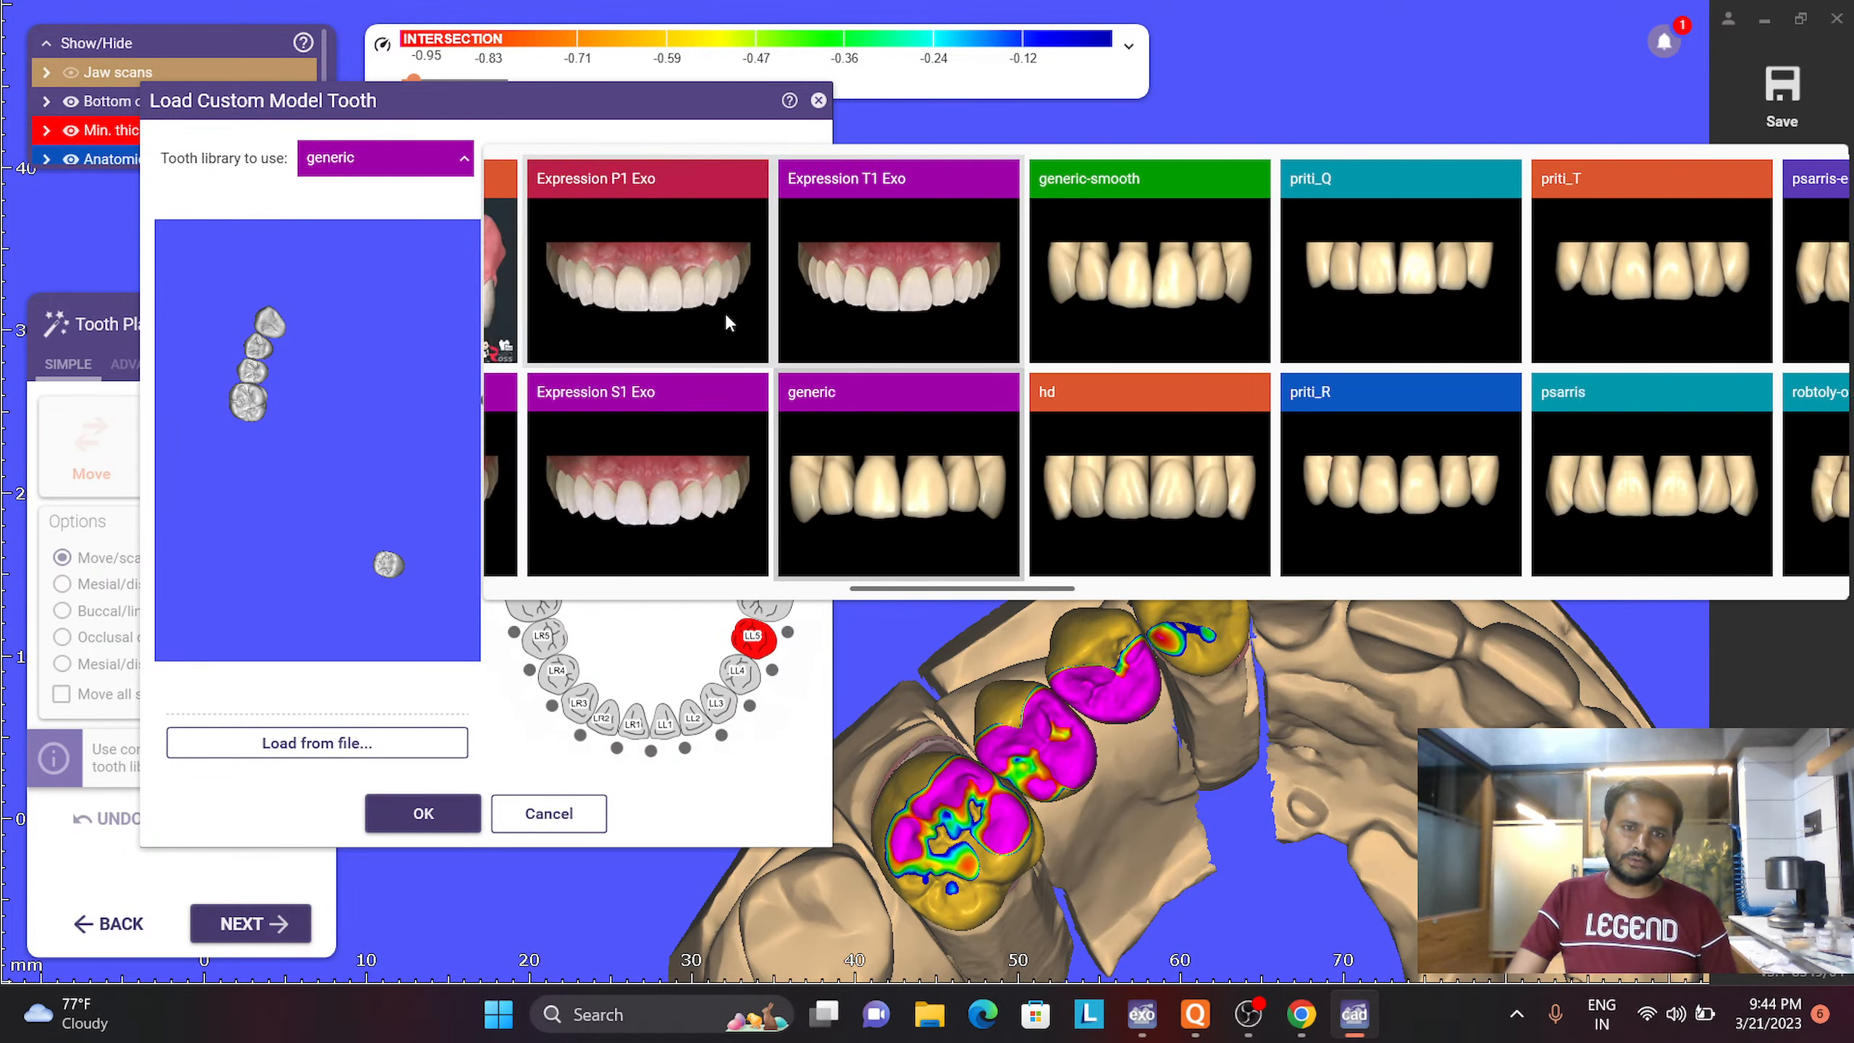
{"action": "scroll", "coordinate": [734, 327], "scroll_direction": "up", "scroll_amount": 1}
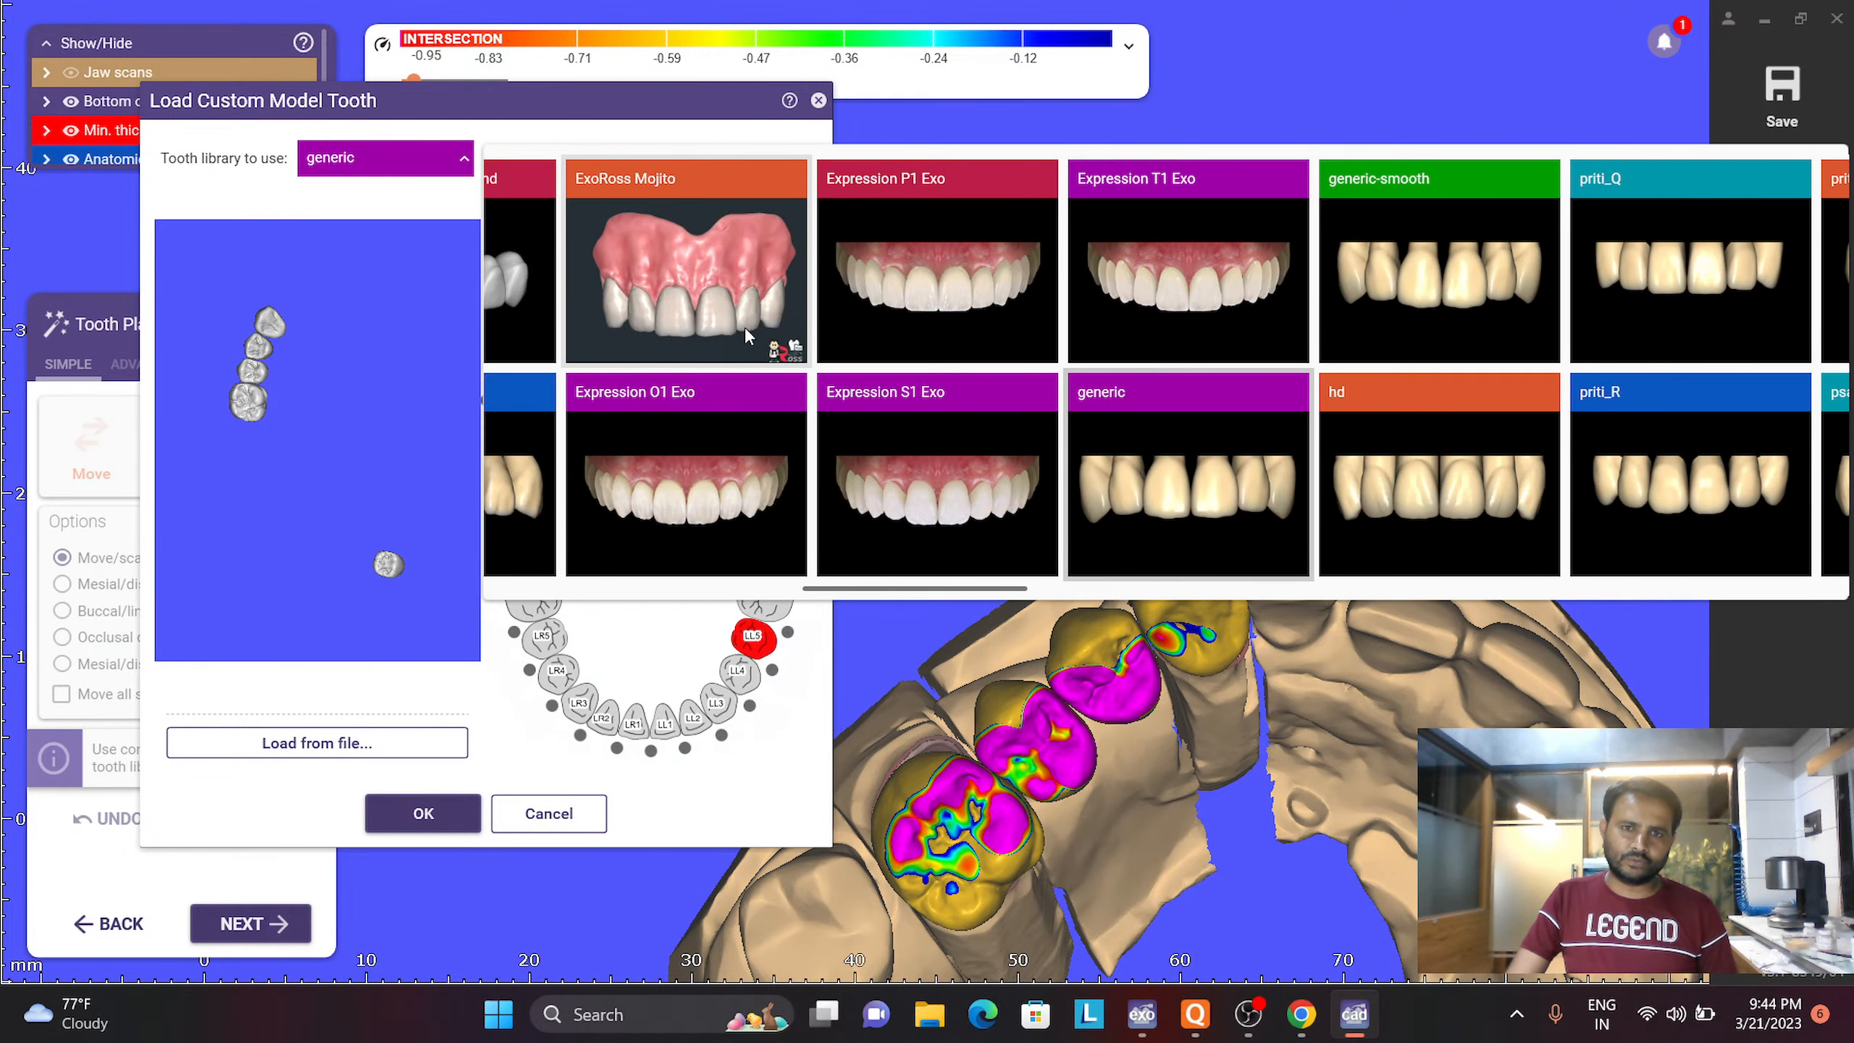
{"action": "scroll", "coordinate": [965, 376], "scroll_direction": "right", "scroll_amount": 5}
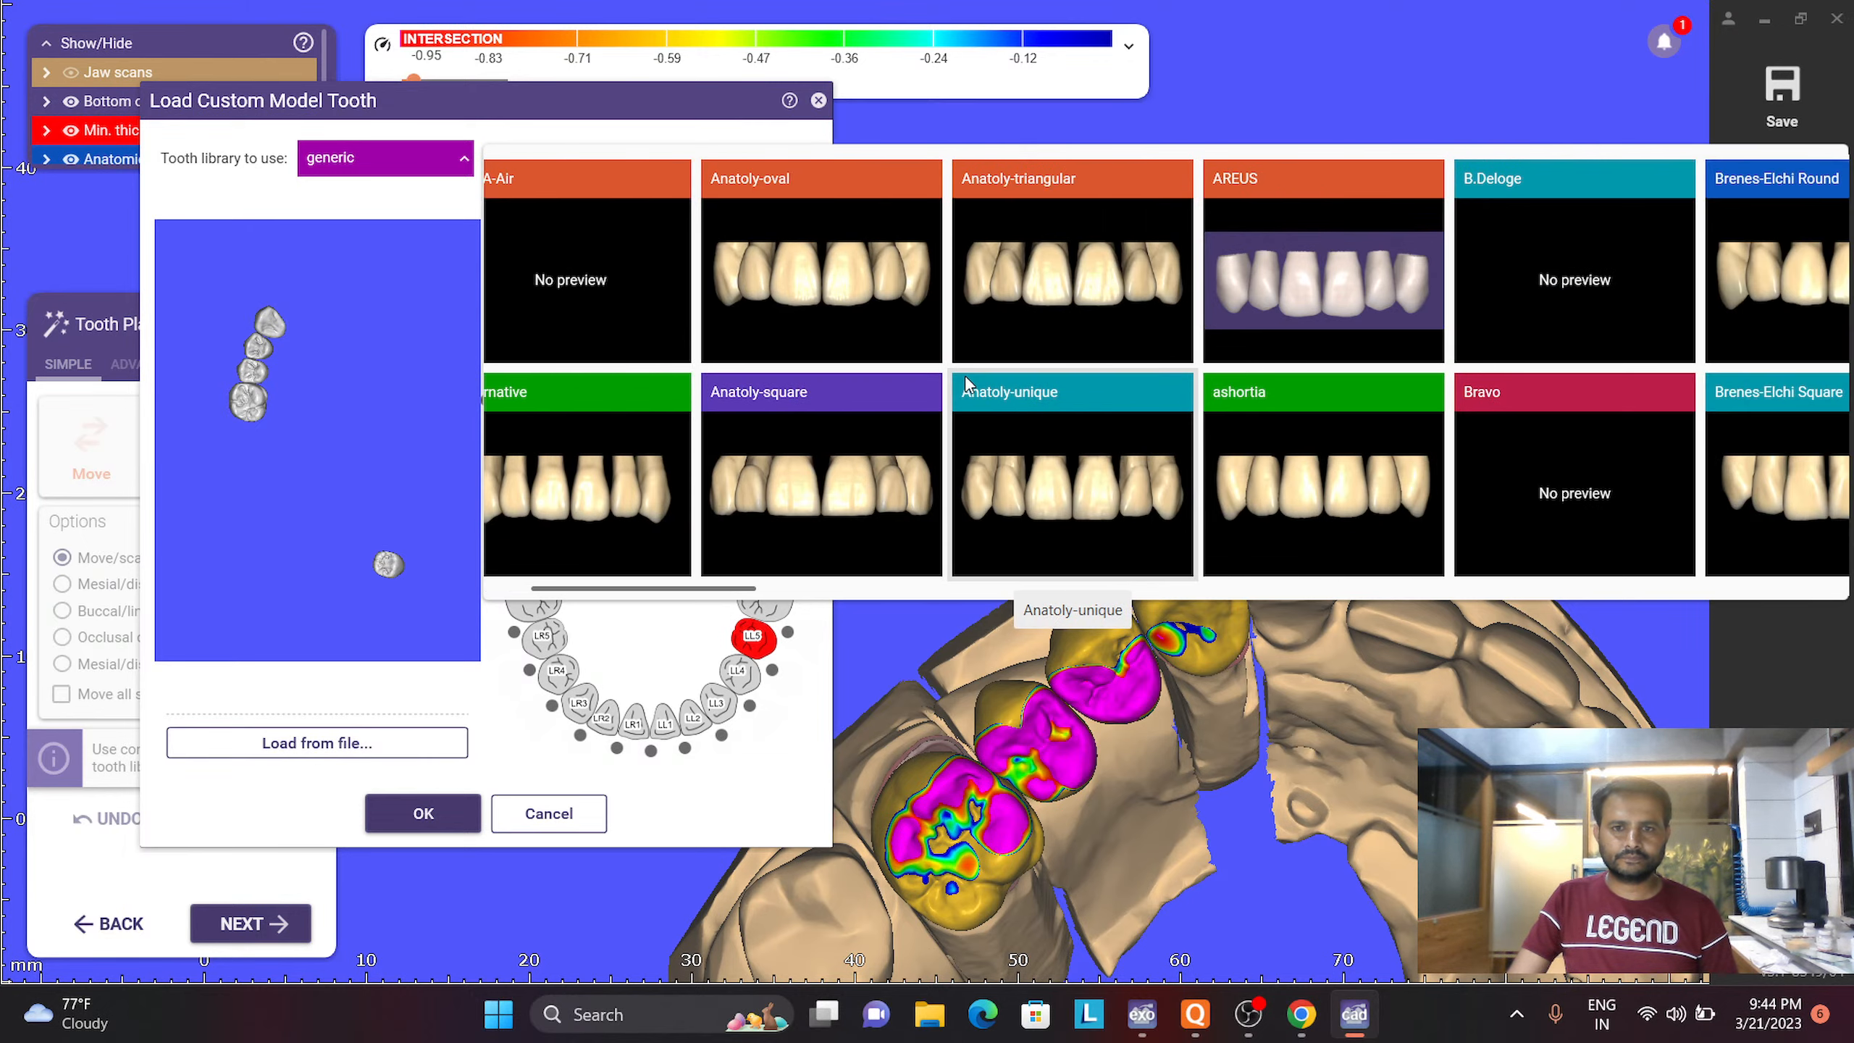
{"action": "scroll", "coordinate": [965, 377], "scroll_direction": "left", "scroll_amount": 3}
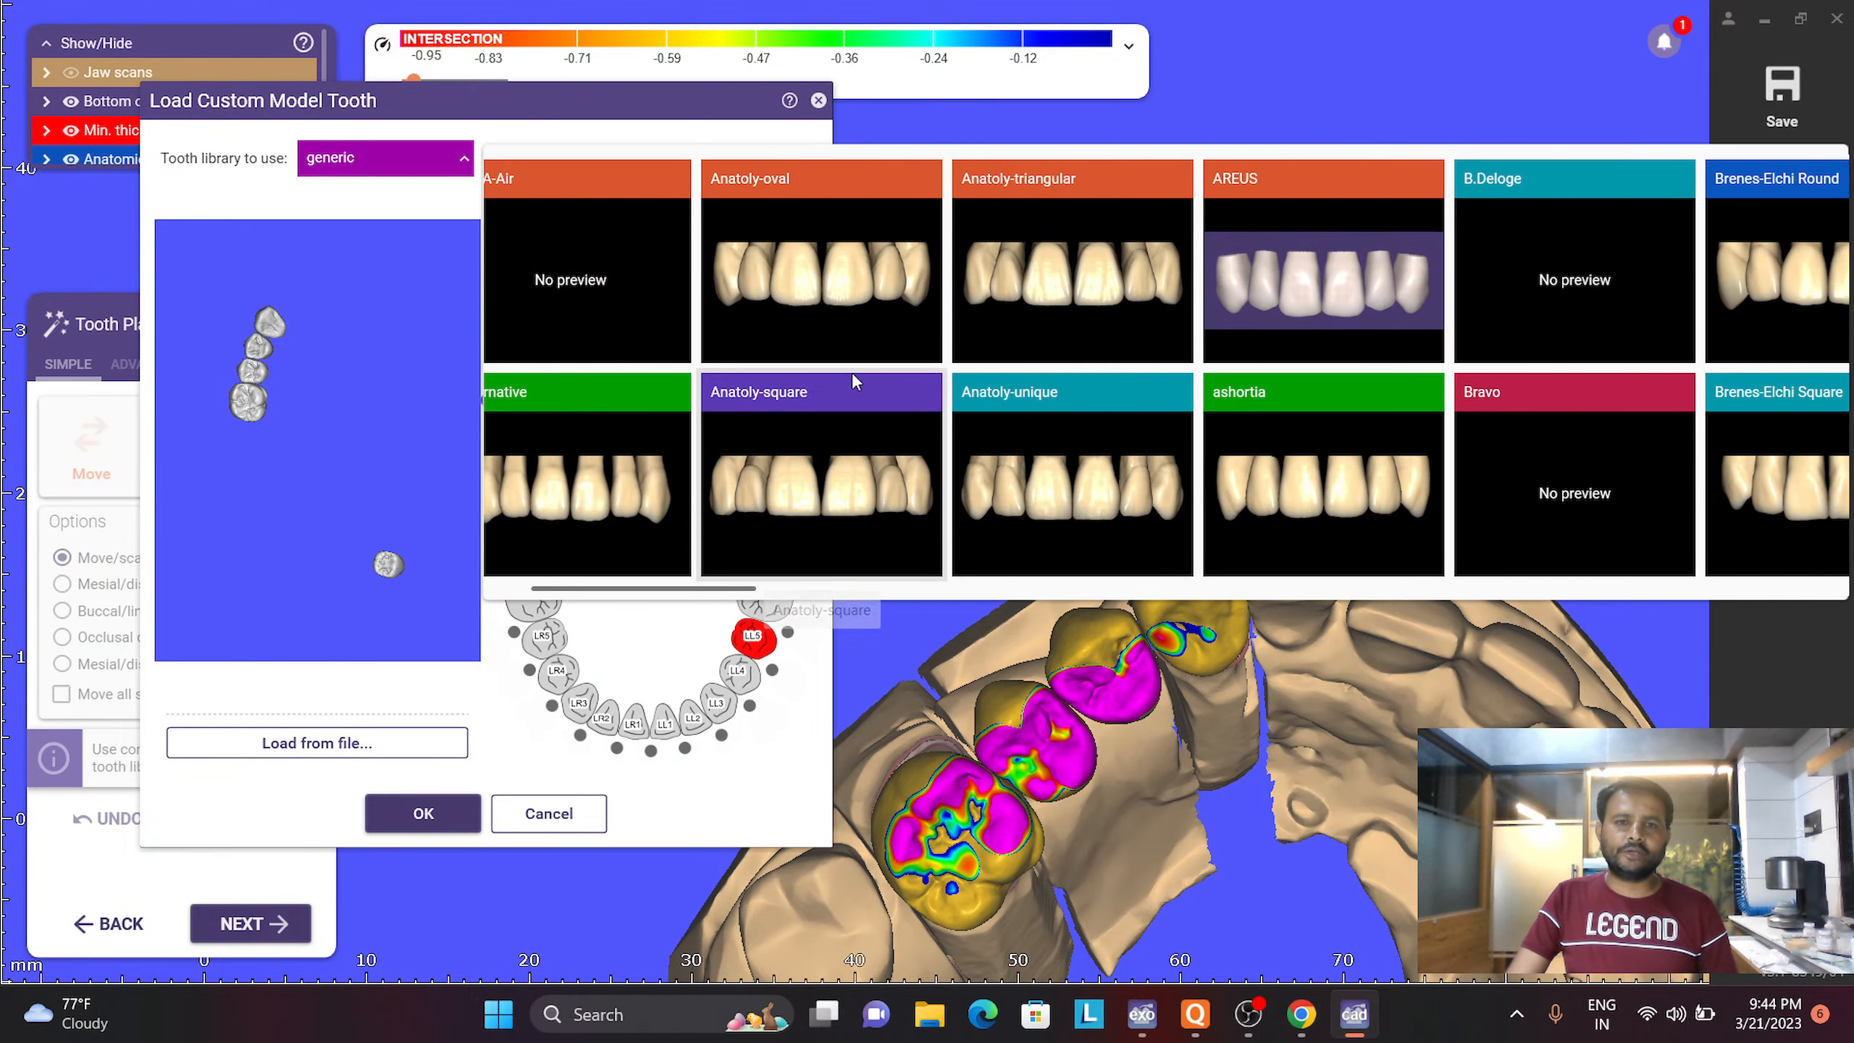
{"action": "left_click", "coordinate": [332, 344]}
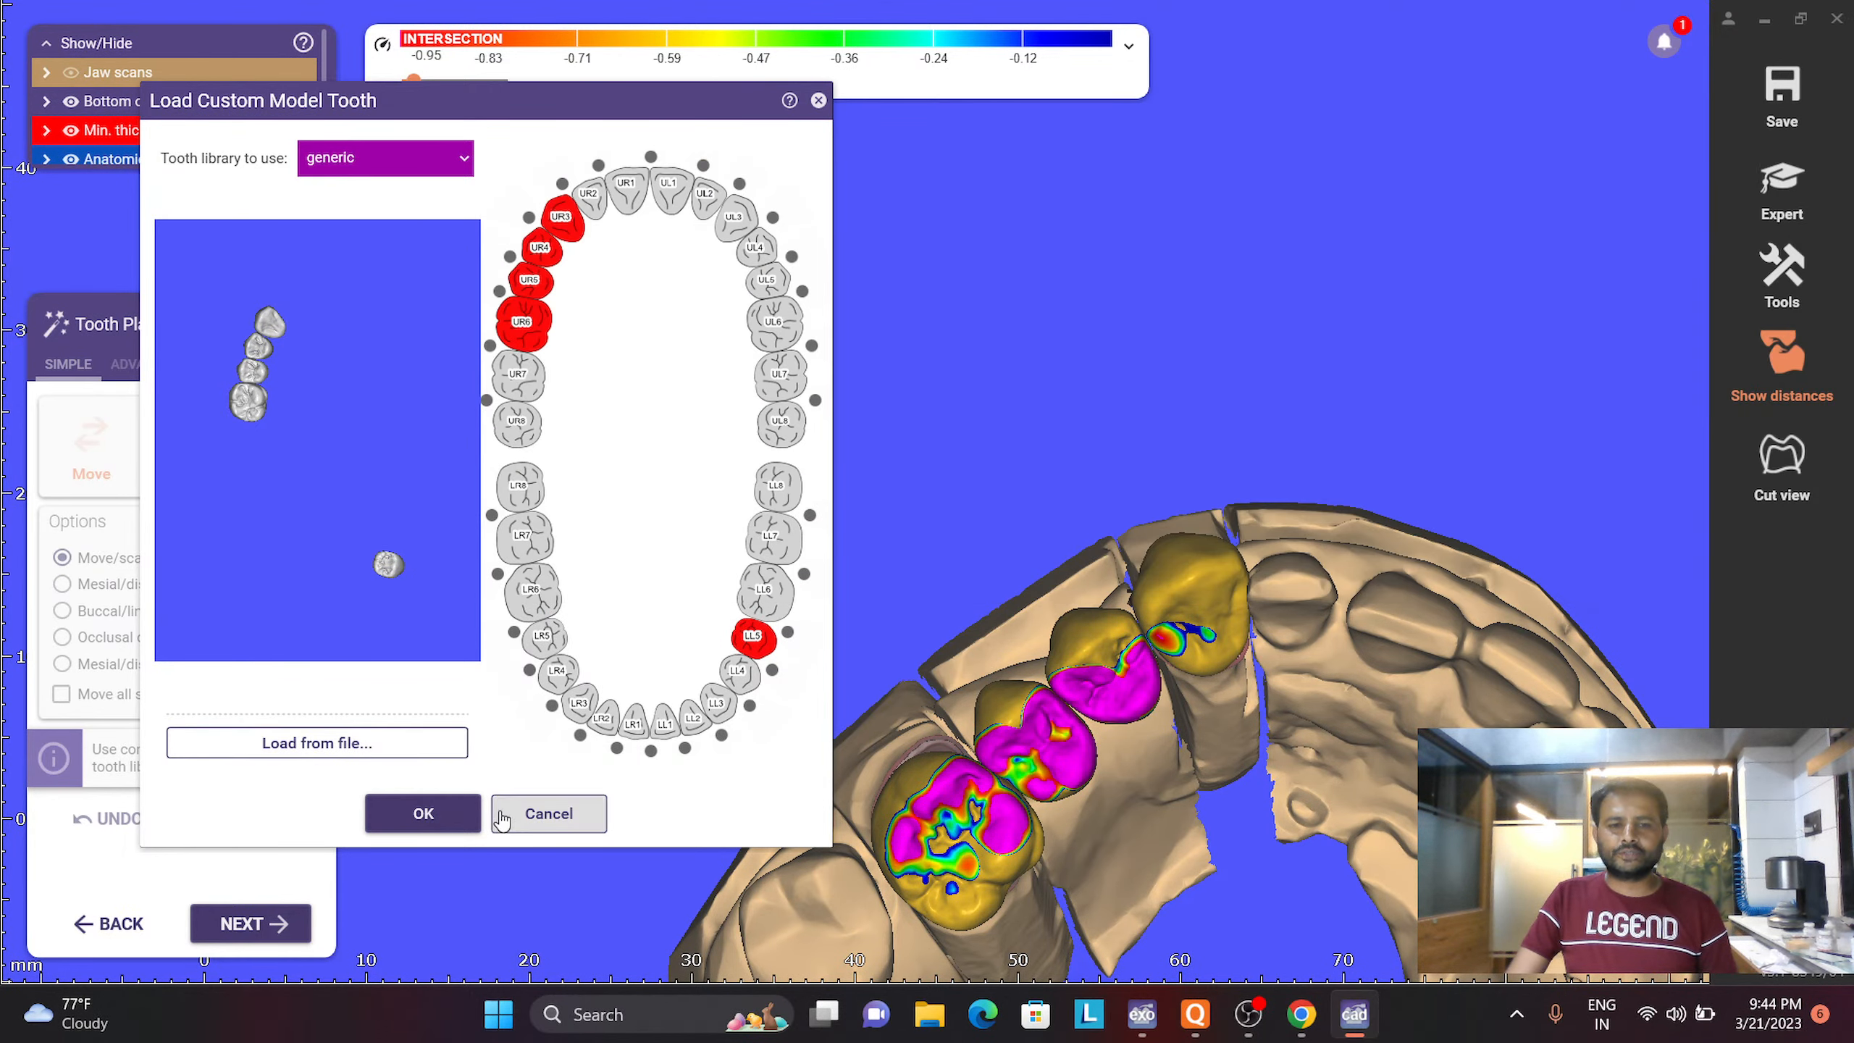
Reload the model teeth from the generic library, discarding the previous designs, and check the UR6-UR3 chain from occlusal and buccal
{"action": "left_click", "coordinate": [423, 813]}
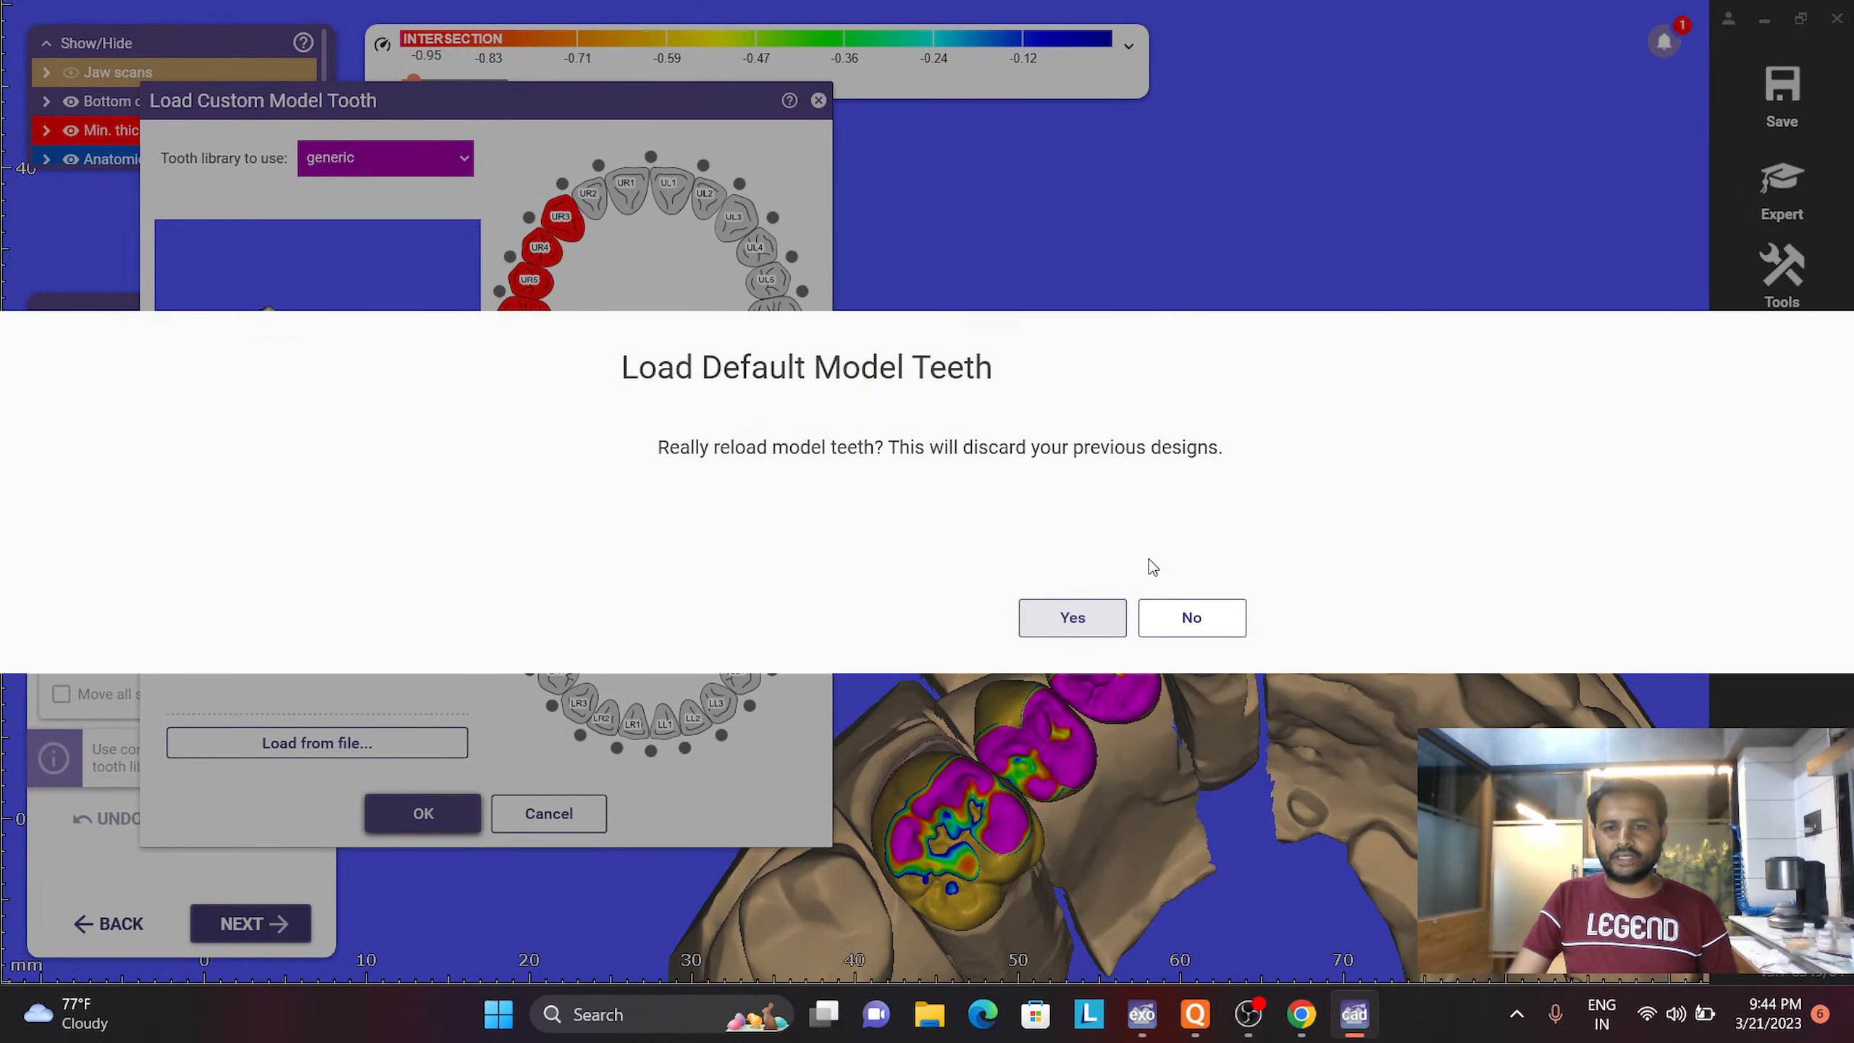
{"action": "left_click", "coordinate": [1074, 618]}
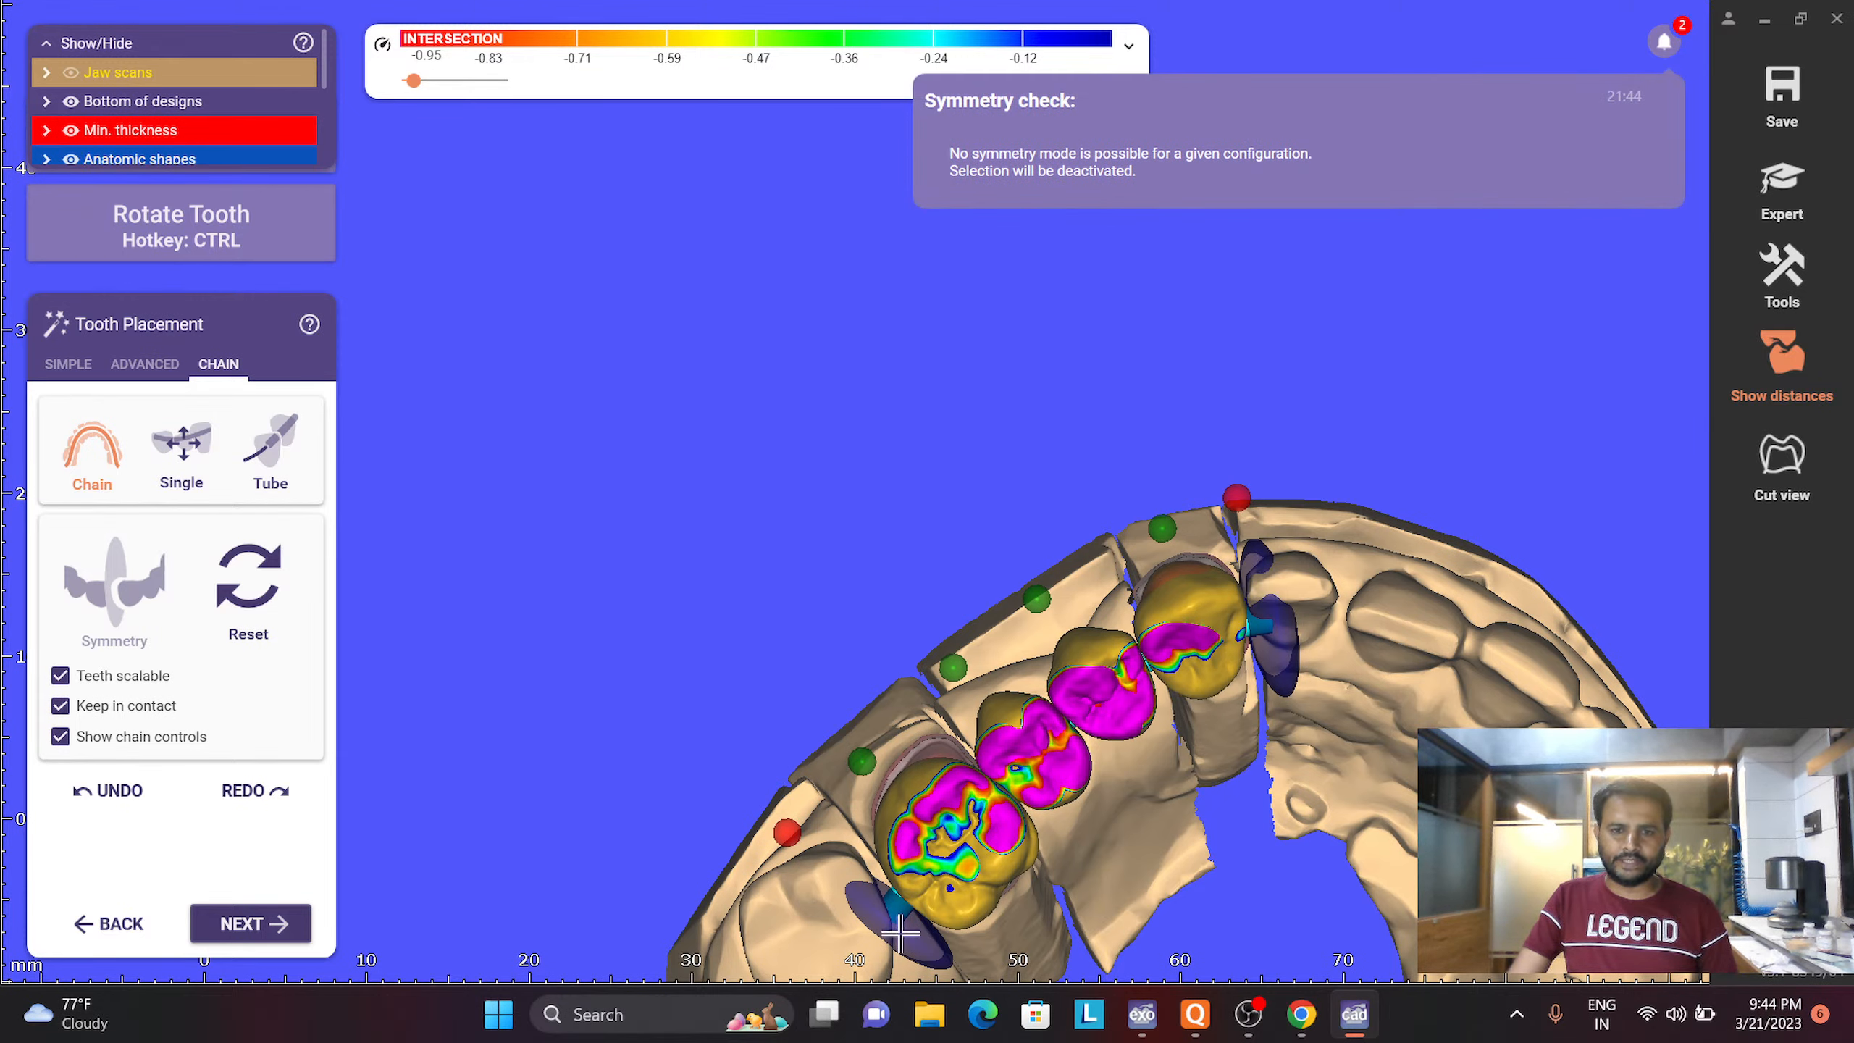
{"action": "scroll", "coordinate": [894, 920], "scroll_direction": "down", "scroll_amount": 4}
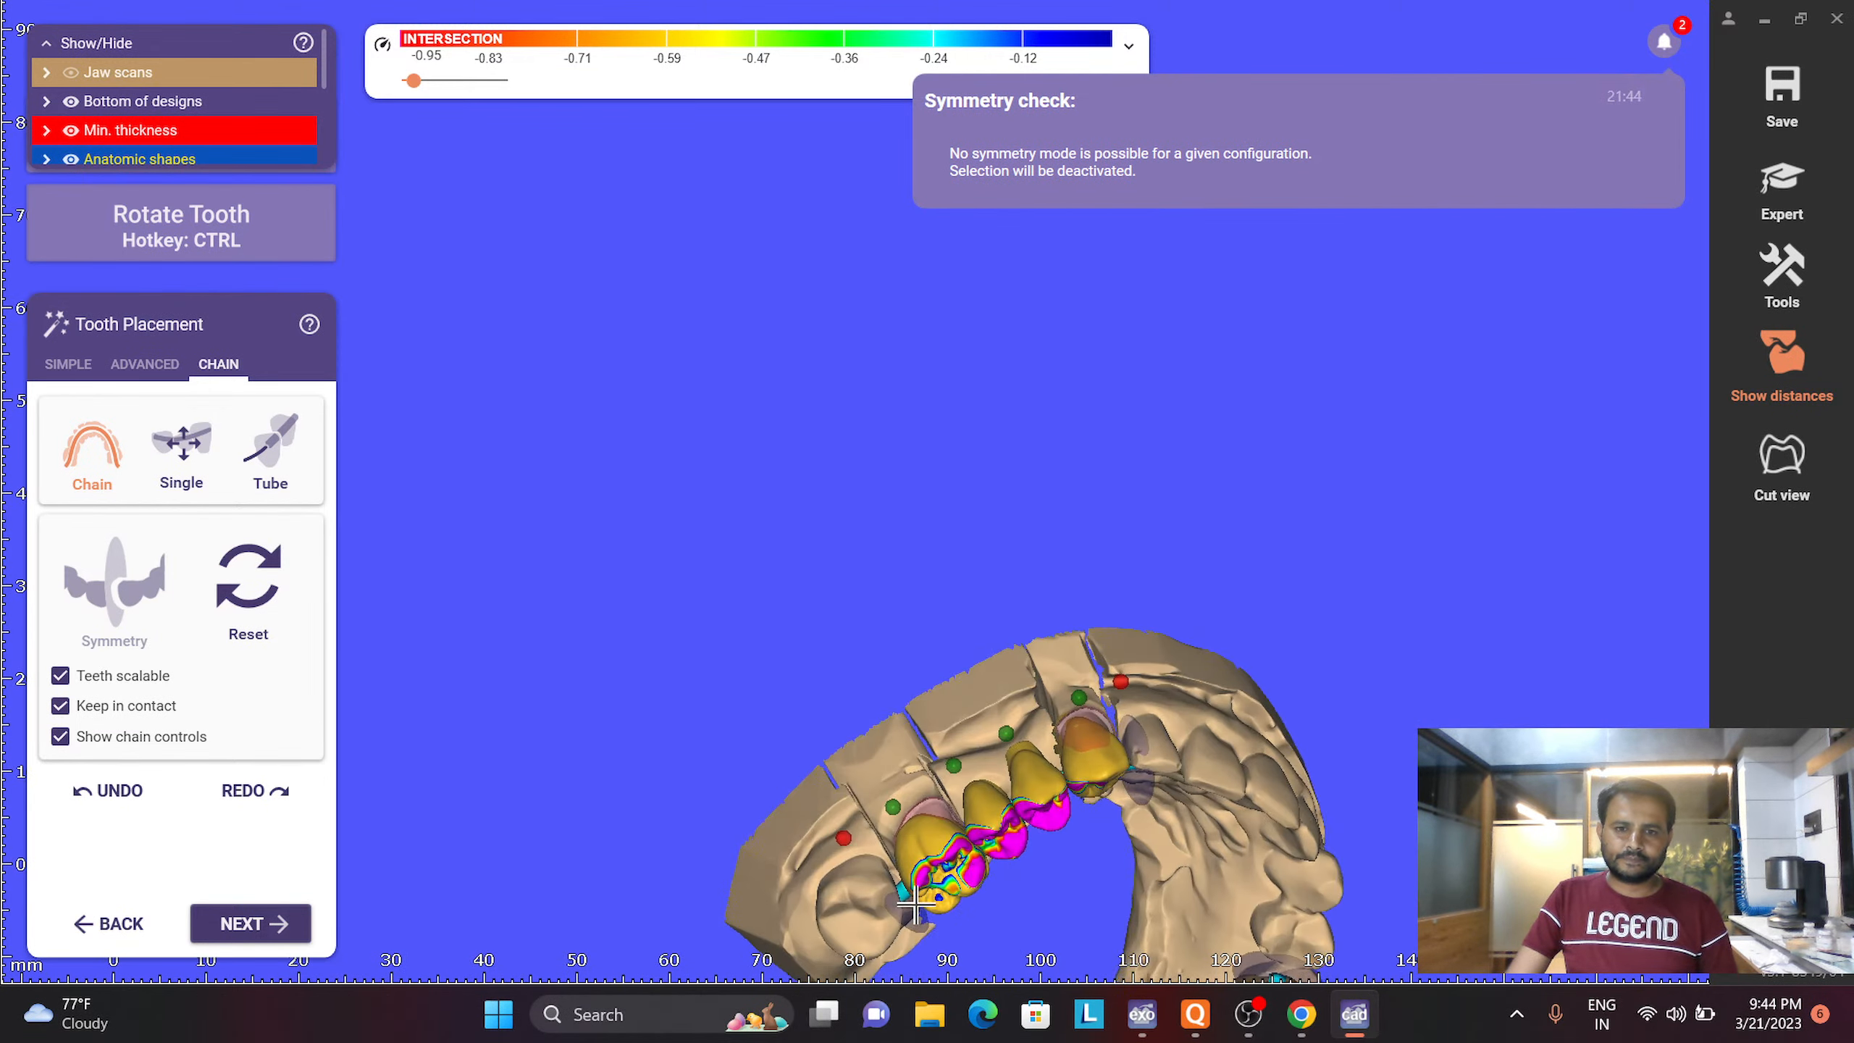
{"action": "scroll", "coordinate": [898, 888], "scroll_direction": "up", "scroll_amount": 3}
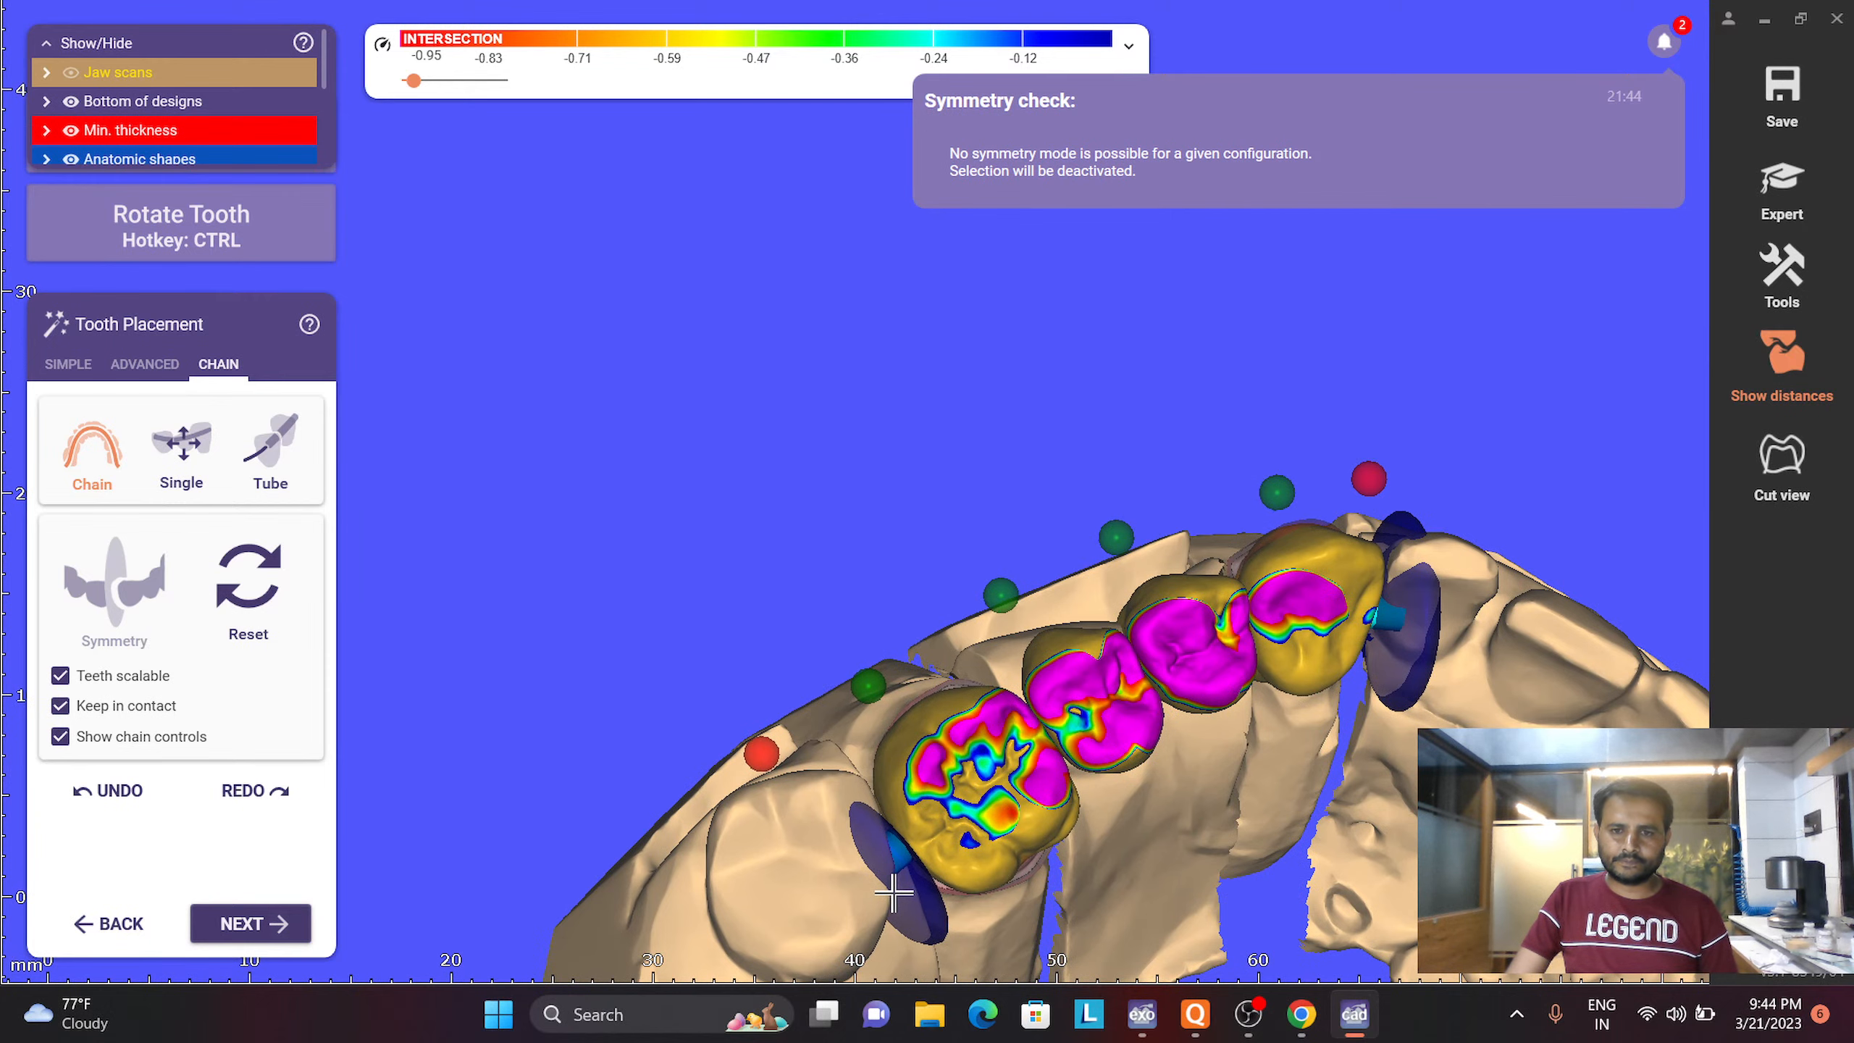
{"action": "scroll", "coordinate": [891, 884], "scroll_direction": "up", "scroll_amount": 2}
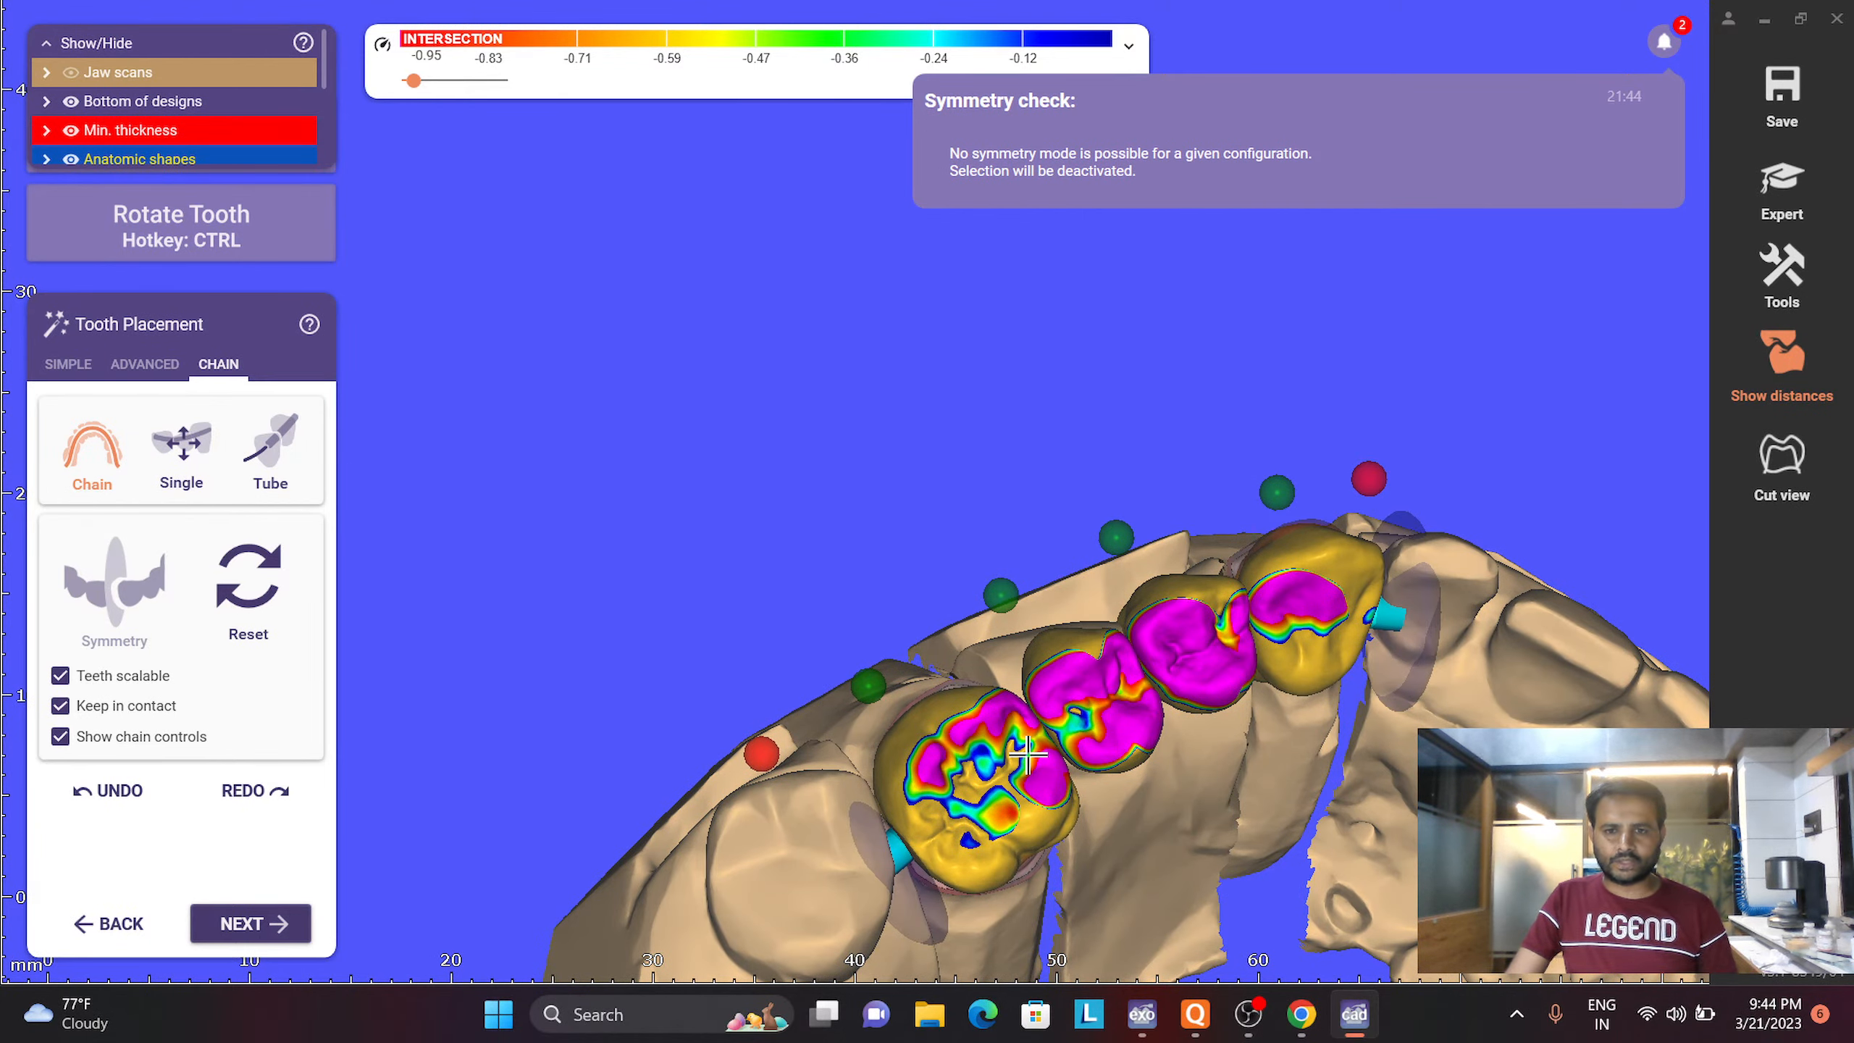
{"action": "key", "text": "ctrl"}
{"action": "right_click_drag", "start_coordinate": [1034, 745], "coordinate": [1196, 281]}
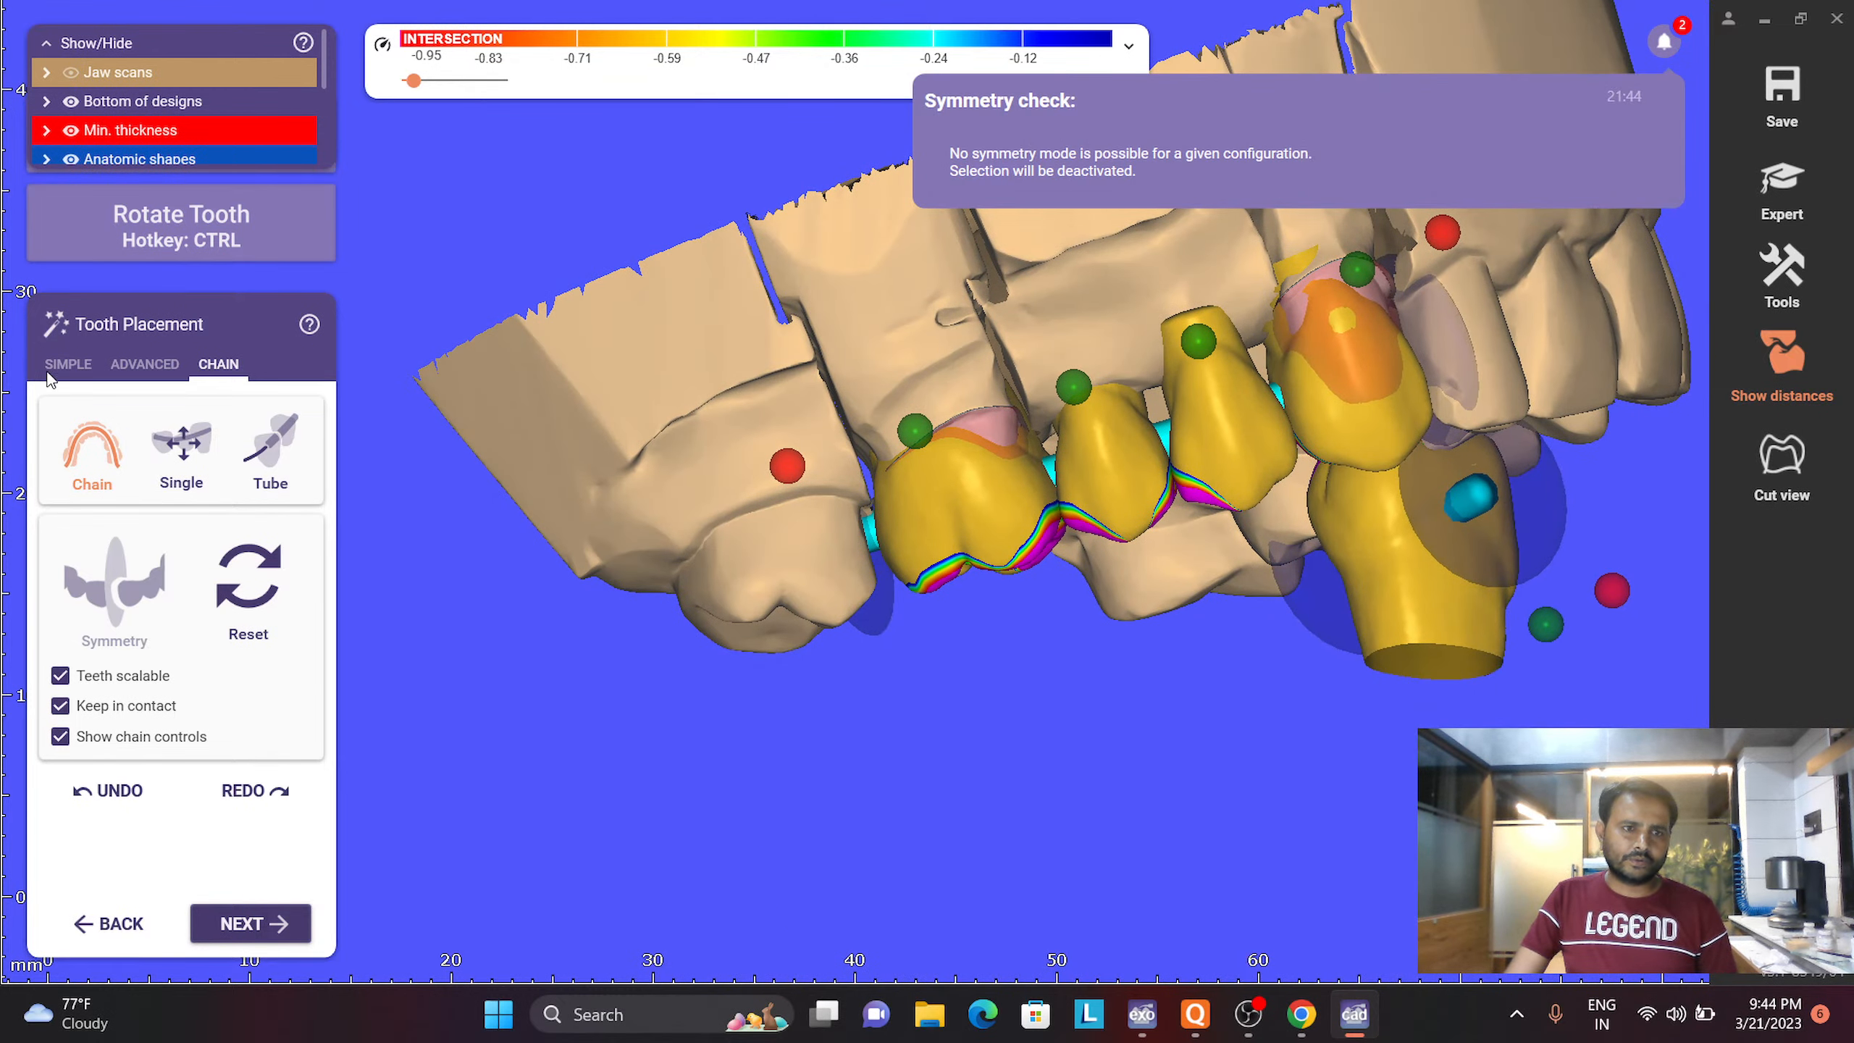
Show the opposing jaw scan and bring the UR6-UR3 teeth close up in buccal view
{"action": "left_click", "coordinate": [264, 441]}
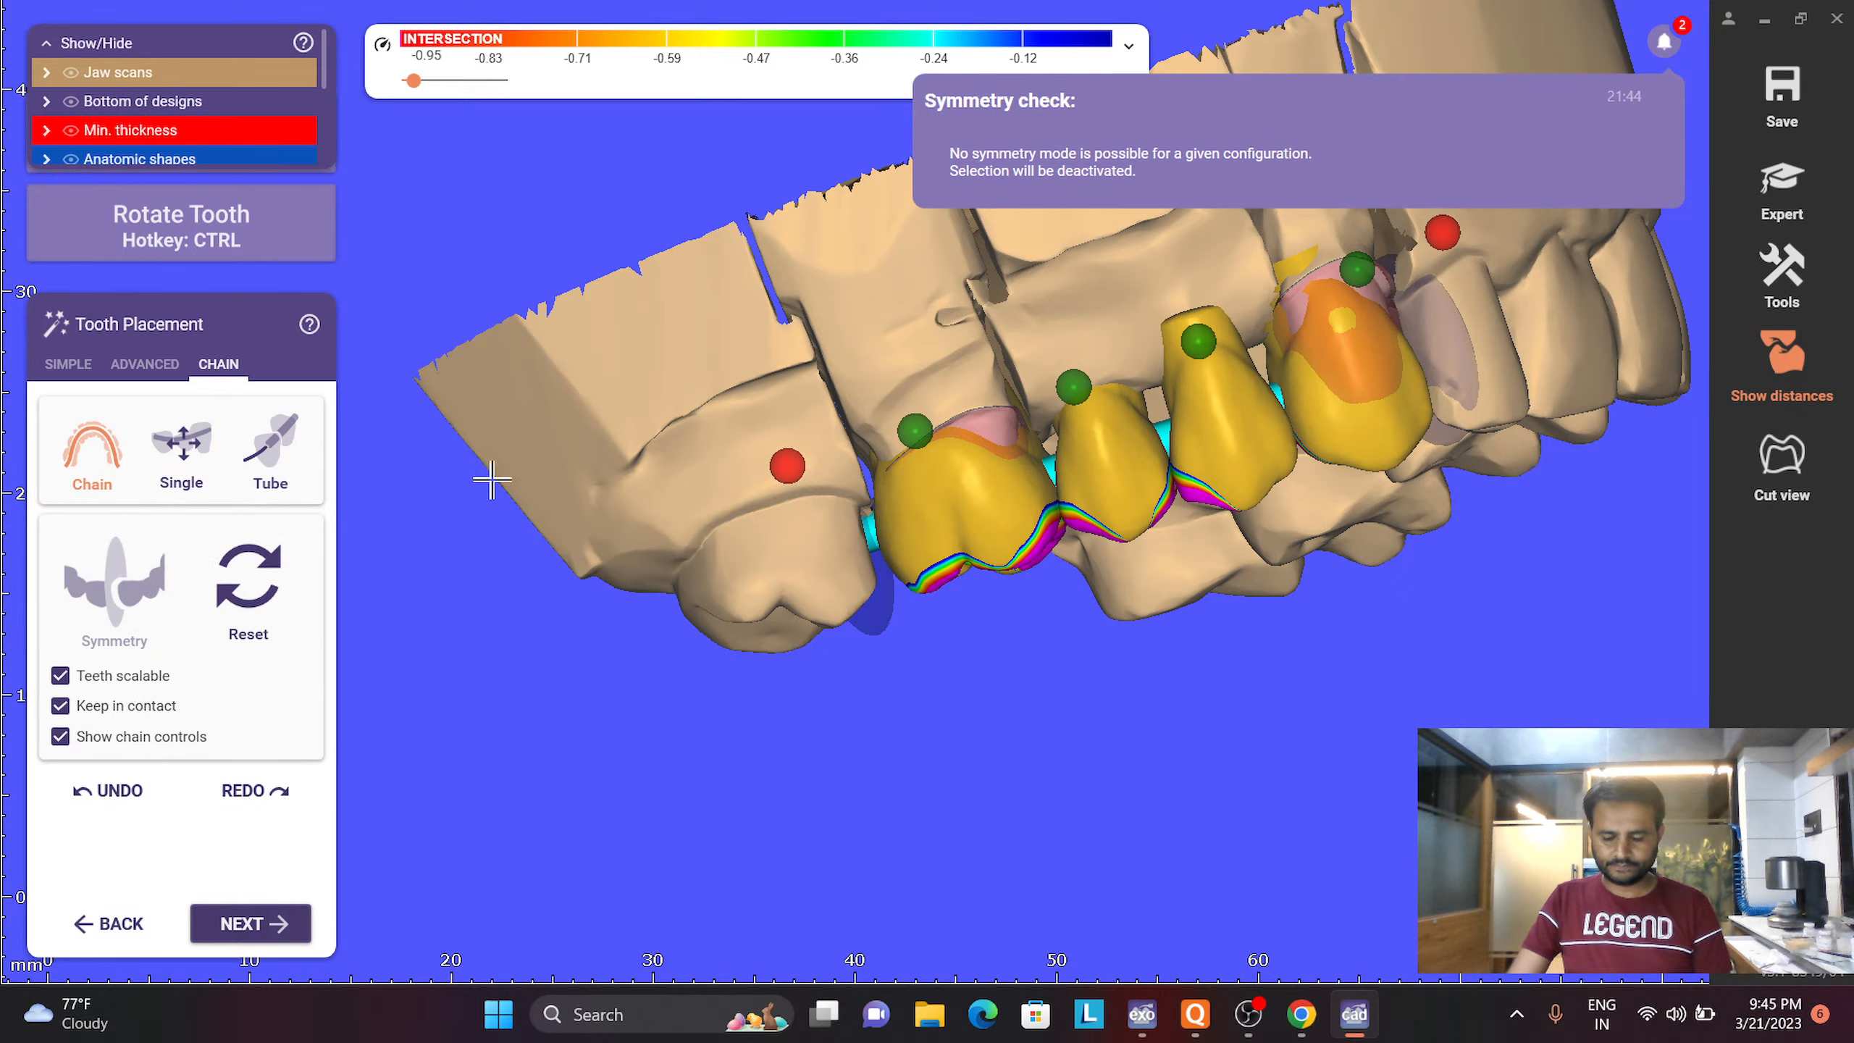
{"action": "key", "text": "ctrl+l"}
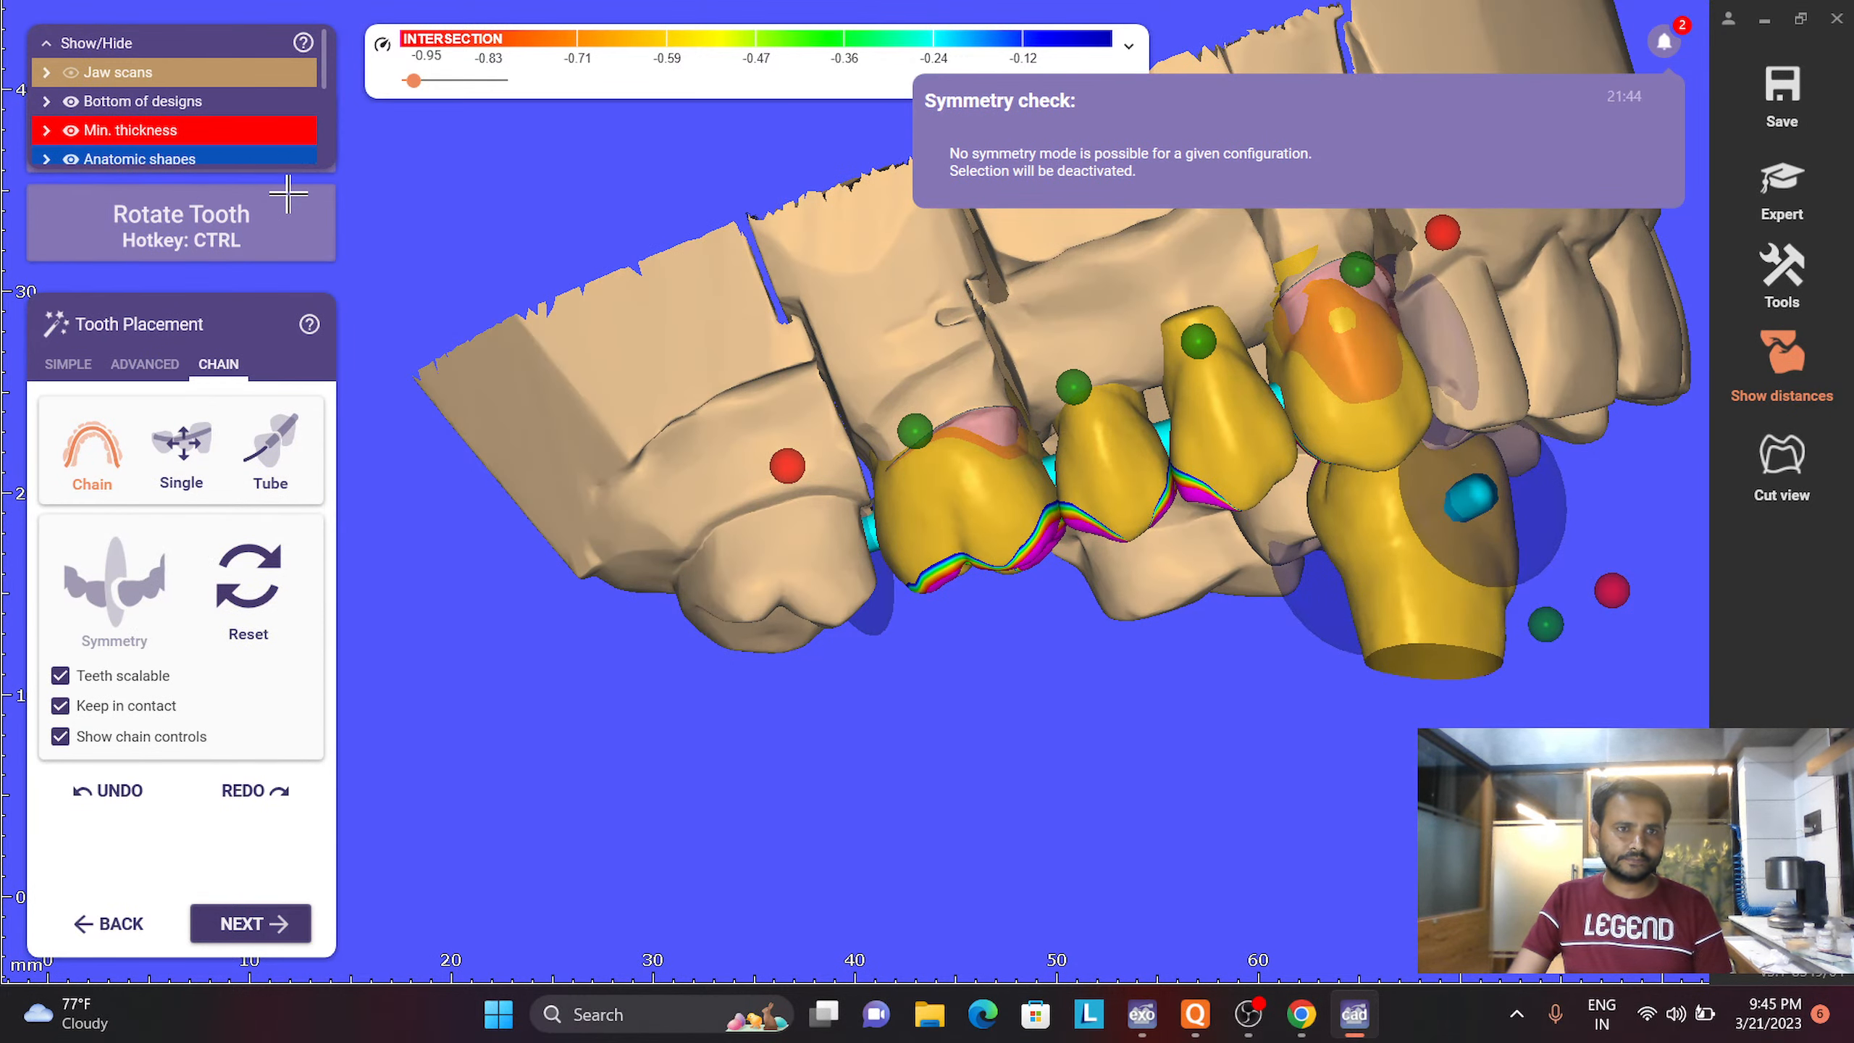
{"action": "scroll", "coordinate": [288, 193], "scroll_direction": "down", "scroll_amount": 1}
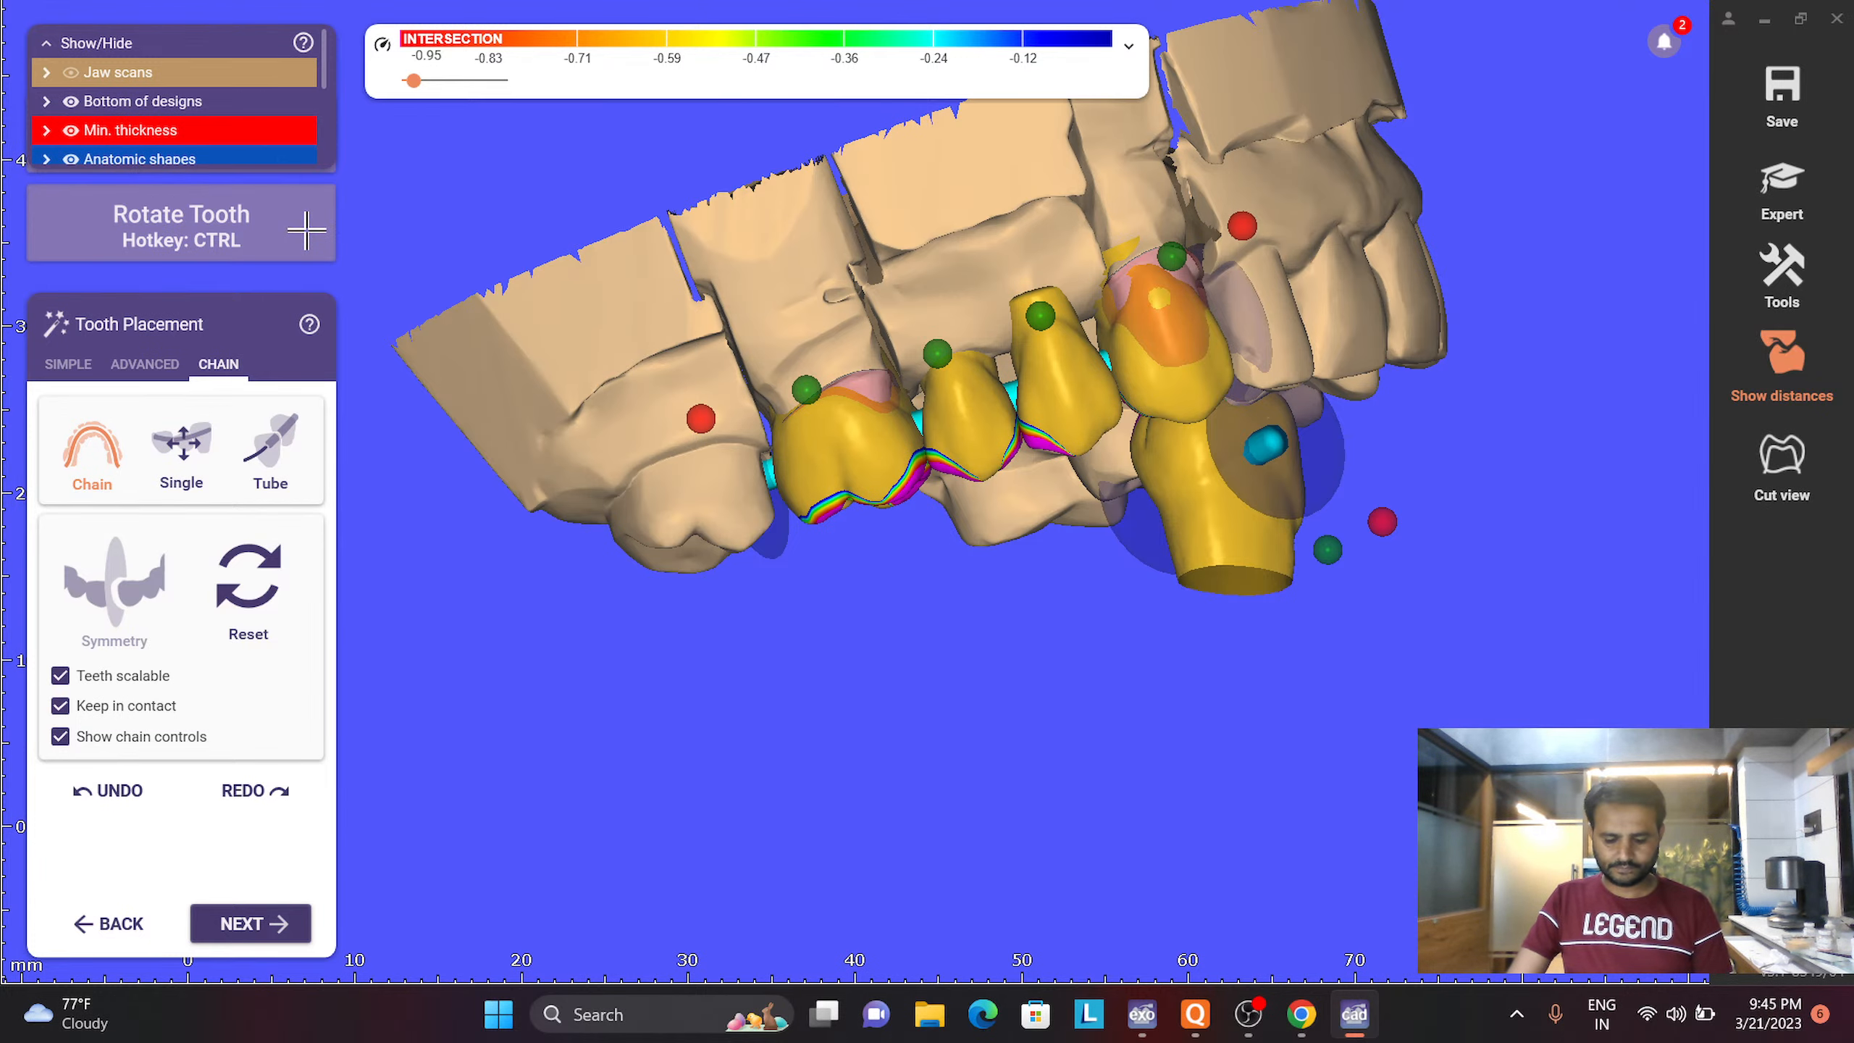
{"action": "key", "text": "ctrl+a"}
{"action": "right_click_drag", "start_coordinate": [1168, 256], "coordinate": [1067, 366]}
{"action": "scroll", "coordinate": [1067, 365], "scroll_direction": "up", "scroll_amount": 3}
{"action": "left_click_drag", "start_coordinate": [1067, 365], "coordinate": [1126, 297]}
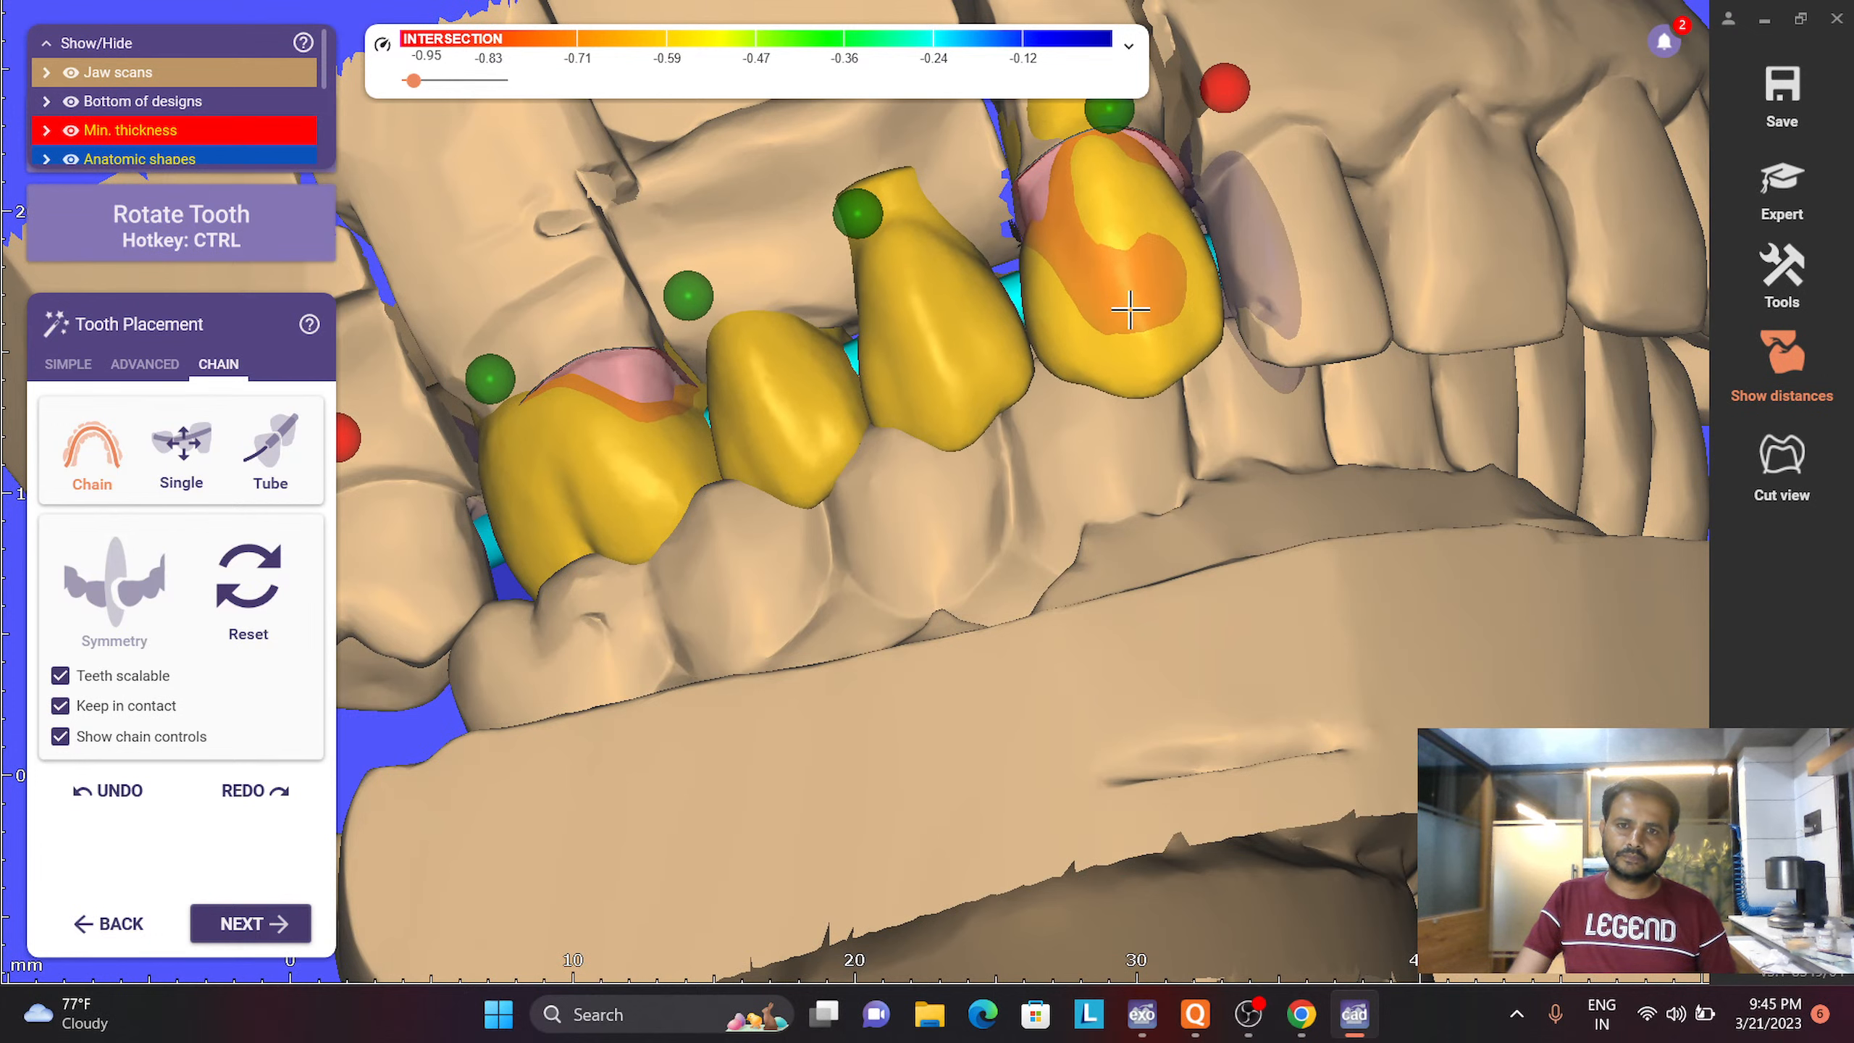
Switch to simple tooth placement and freely reposition the bridge teeth, including UR4 and UR5, against the opposing teeth in buccal view
{"action": "left_click", "coordinate": [68, 364]}
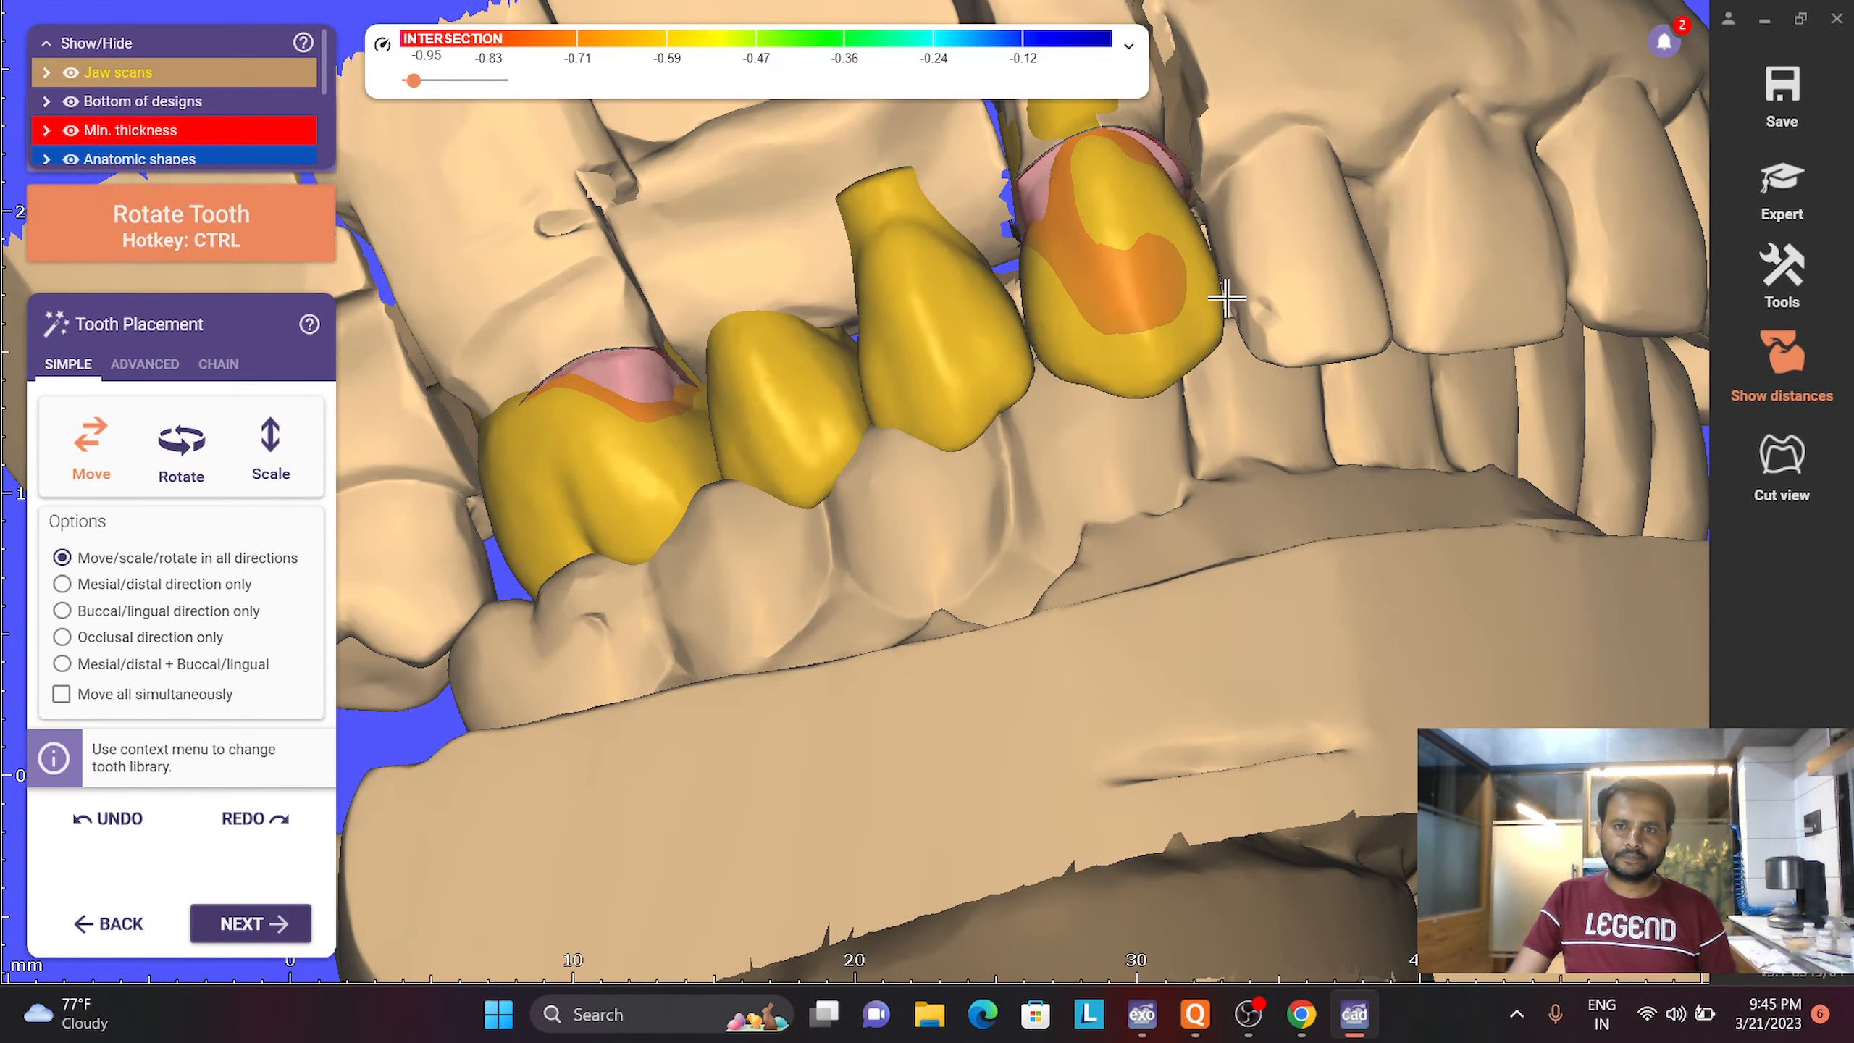
{"action": "left_click_drag", "start_coordinate": [959, 346], "coordinate": [974, 339]}
{"action": "left_click_drag", "start_coordinate": [813, 431], "coordinate": [804, 411]}
{"action": "right_click_drag", "start_coordinate": [667, 508], "coordinate": [735, 473]}
{"action": "left_click_drag", "start_coordinate": [735, 473], "coordinate": [613, 471], "text": "ctrl"}
{"action": "left_click_drag", "start_coordinate": [1069, 291], "coordinate": [1067, 273]}
{"action": "right_click_drag", "start_coordinate": [1066, 273], "coordinate": [1047, 329]}
{"action": "left_click_drag", "start_coordinate": [1046, 329], "coordinate": [1030, 324]}
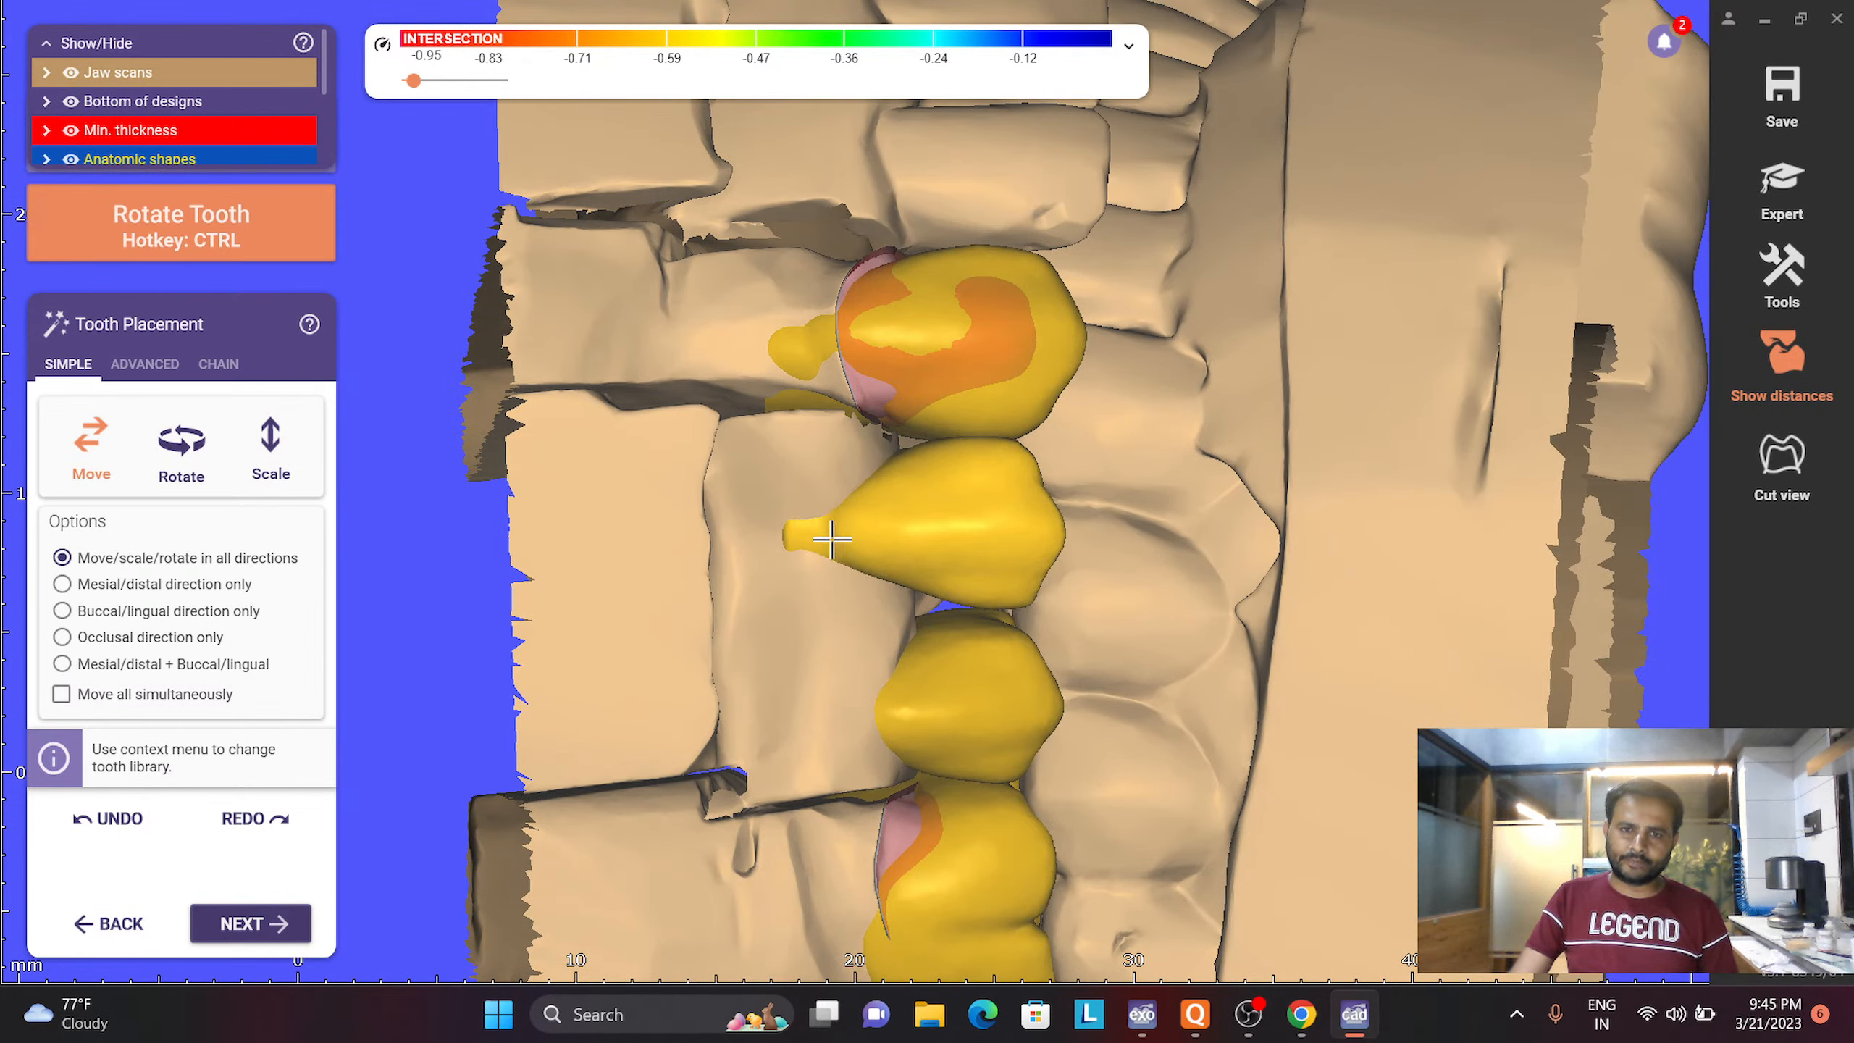
Fine-tune the buccal alignment of UR4, UR5 and UR6 with small rotations and adjustments
{"action": "left_click_drag", "start_coordinate": [991, 502], "coordinate": [981, 502], "text": "ctrl"}
{"action": "left_click_drag", "start_coordinate": [979, 710], "coordinate": [967, 689], "text": "ctrl"}
{"action": "right_click_drag", "start_coordinate": [901, 649], "coordinate": [888, 535]}
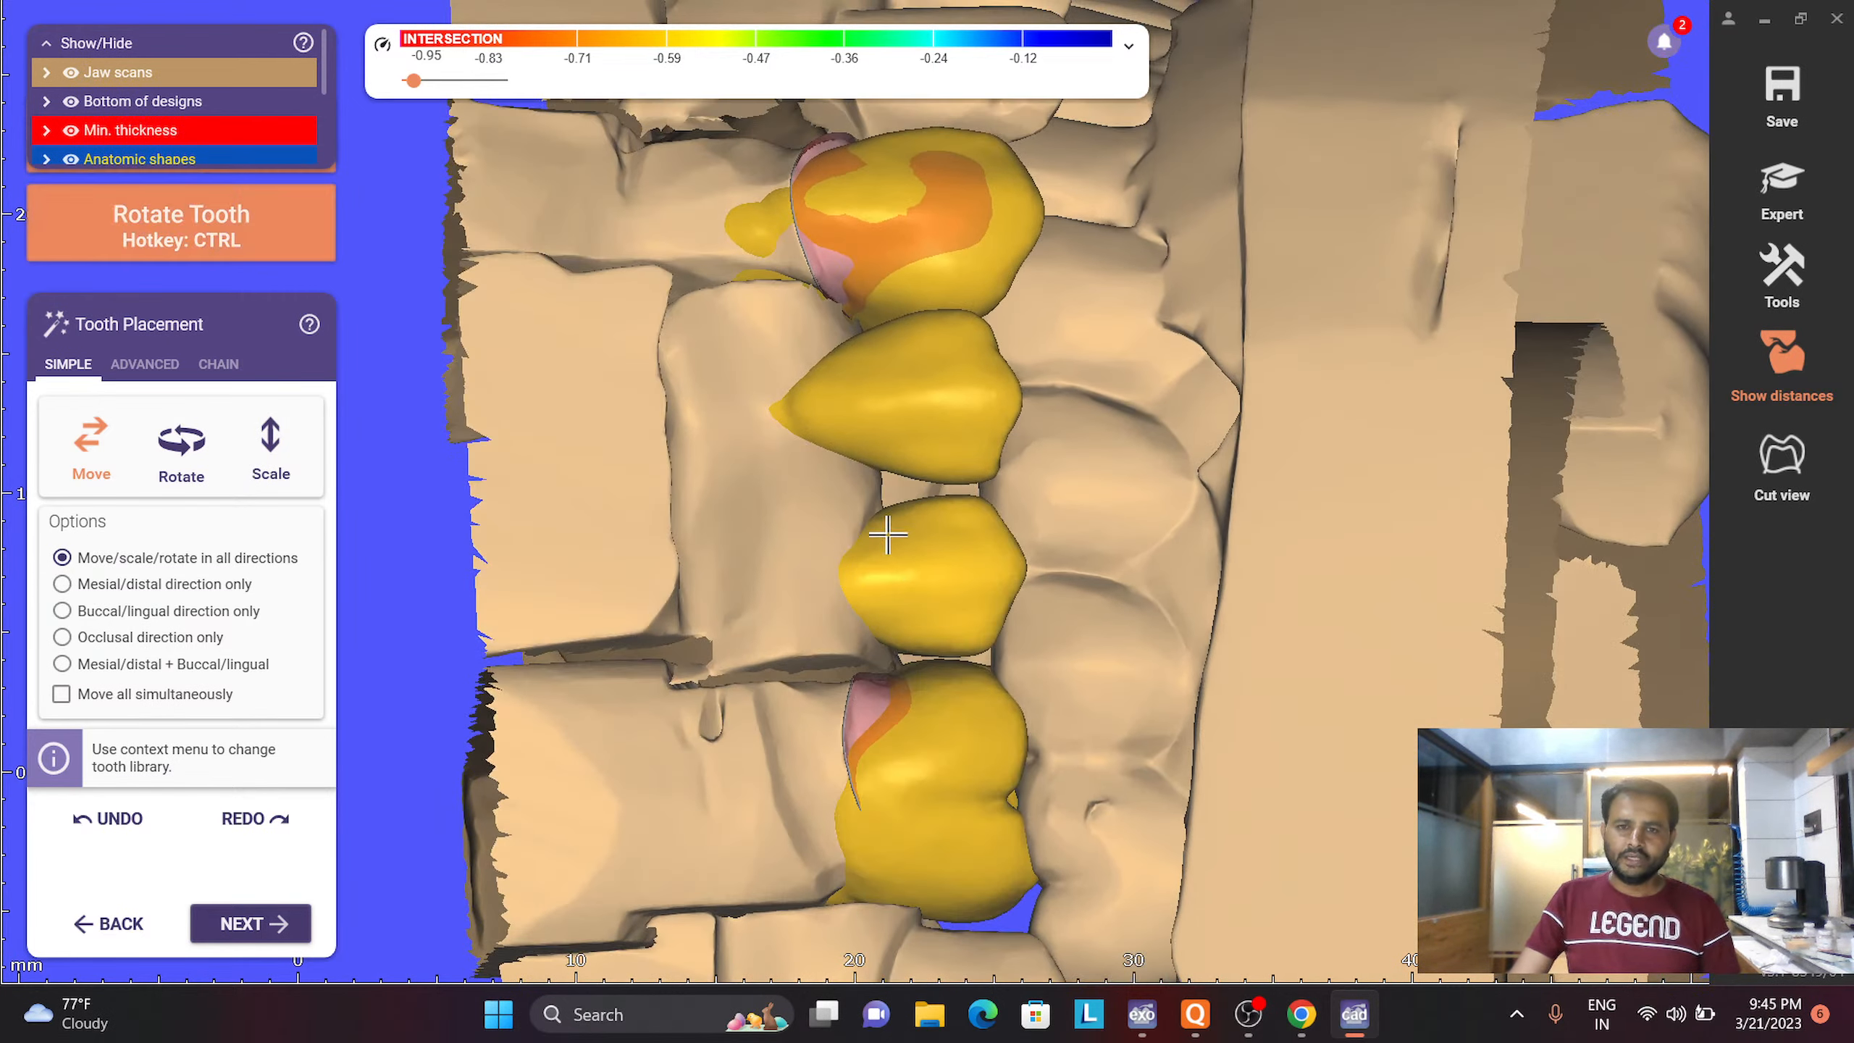
{"action": "left_click_drag", "start_coordinate": [933, 505], "coordinate": [901, 507], "text": "shift"}
{"action": "left_click_drag", "start_coordinate": [934, 688], "coordinate": [928, 672], "text": "ctrl"}
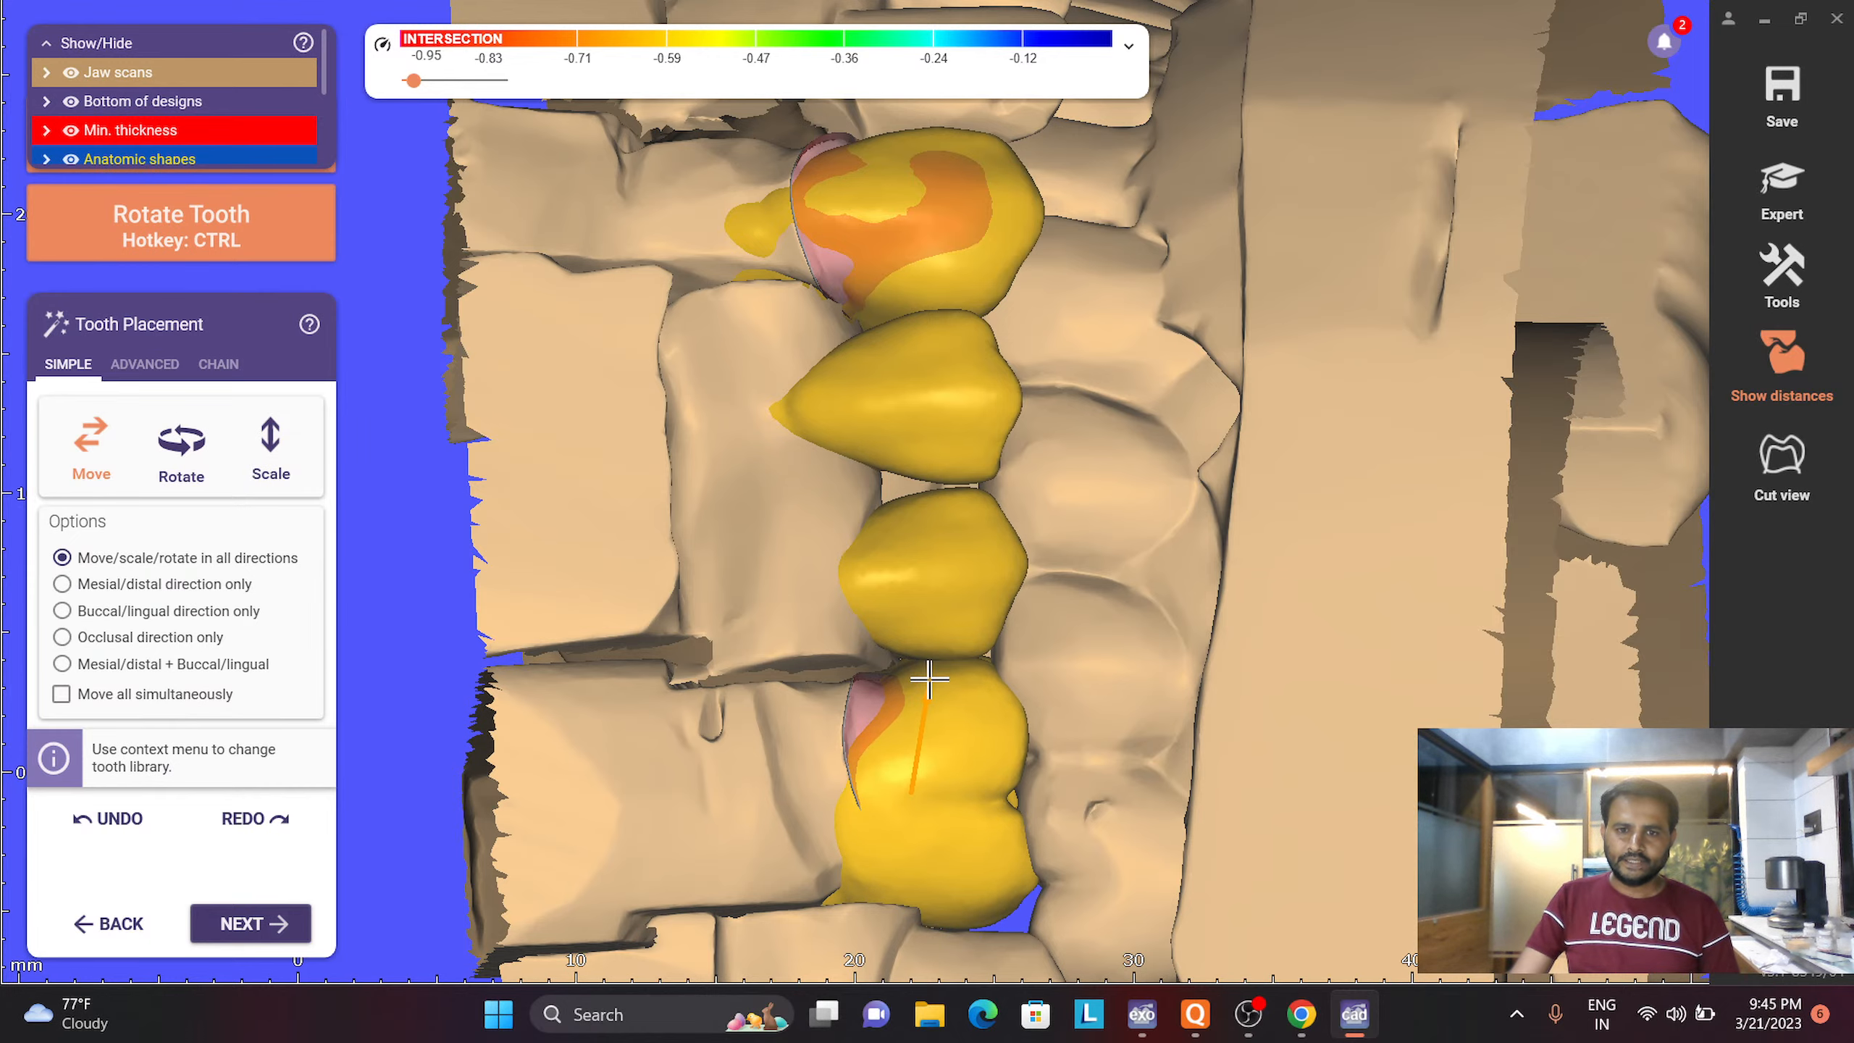
{"action": "scroll", "coordinate": [927, 672], "scroll_direction": "down", "scroll_amount": 3}
{"action": "scroll", "coordinate": [880, 467], "scroll_direction": "up", "scroll_amount": 4}
{"action": "left_click_drag", "start_coordinate": [878, 467], "coordinate": [938, 496], "text": "ctrl"}
{"action": "scroll", "coordinate": [938, 497], "scroll_direction": "down", "scroll_amount": 3}
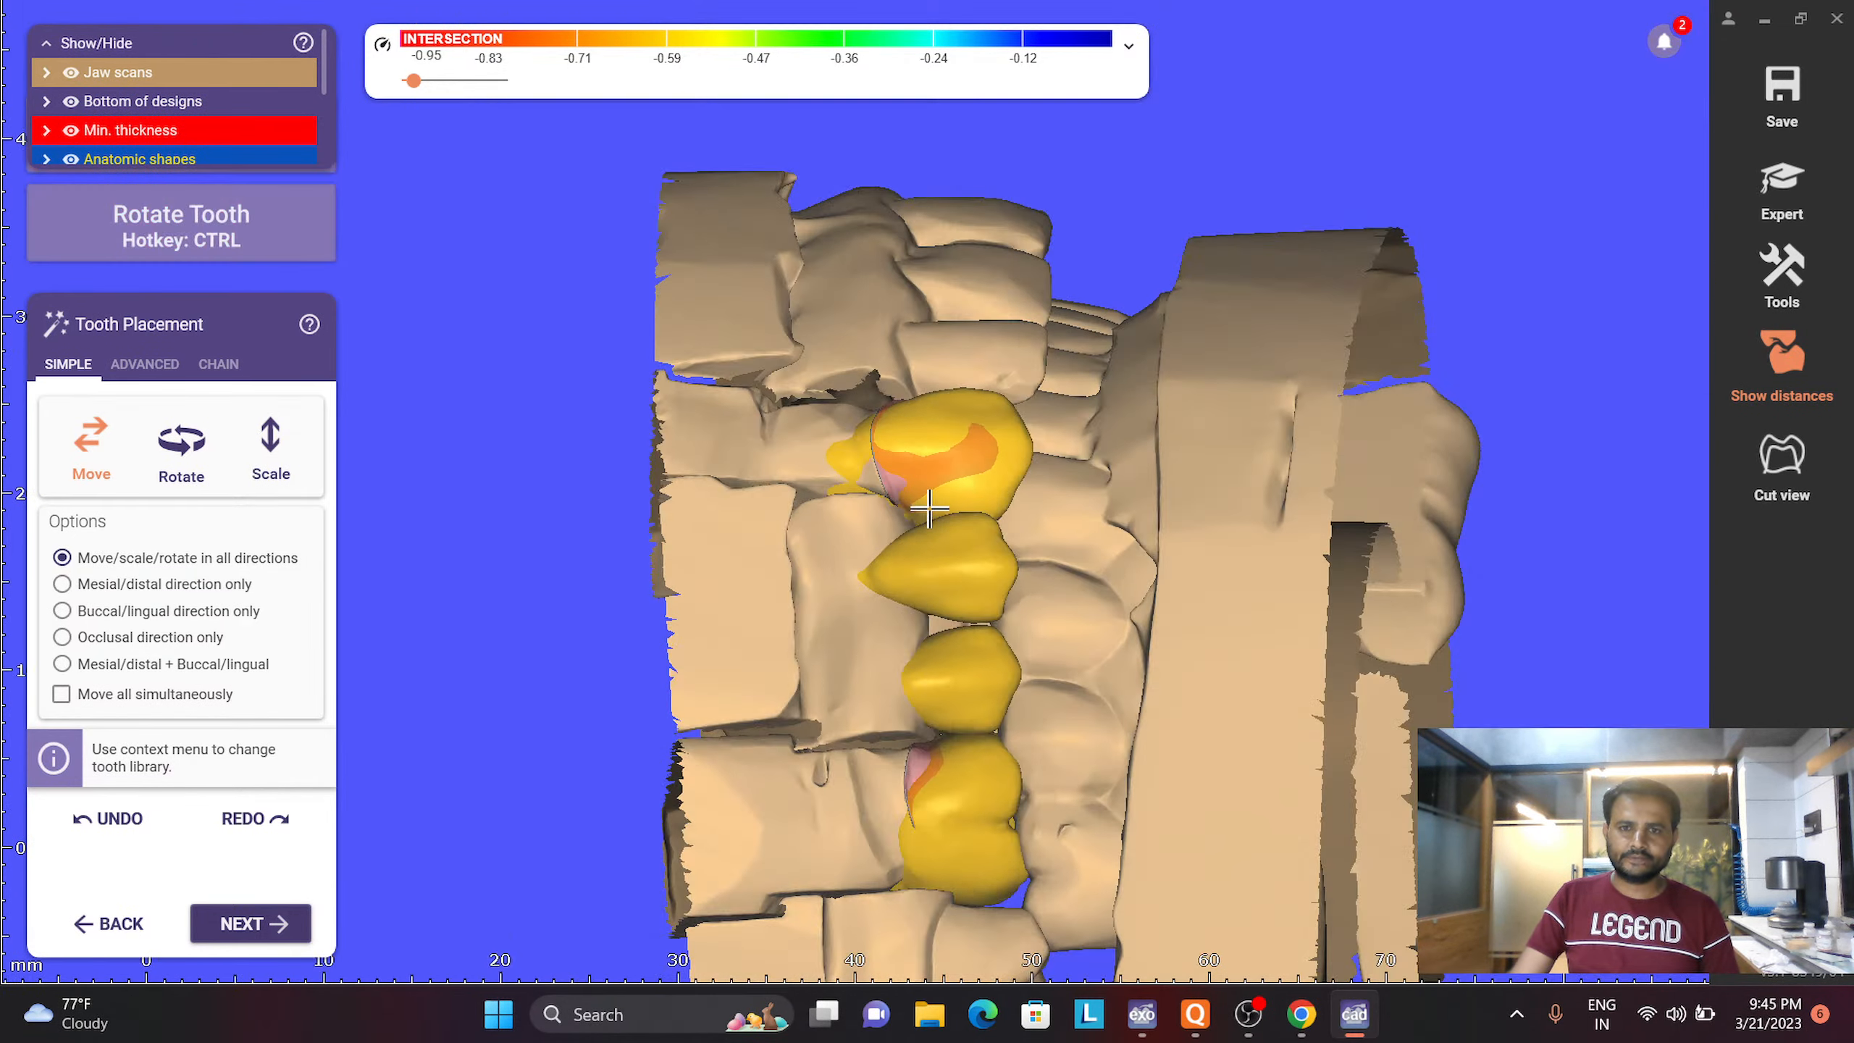
Accept the tooth placement, generate the crowns and inspect the bridge against the opposing jaw
{"action": "right_click_drag", "start_coordinate": [938, 496], "coordinate": [942, 292]}
{"action": "scroll", "coordinate": [942, 292], "scroll_direction": "down", "scroll_amount": 3}
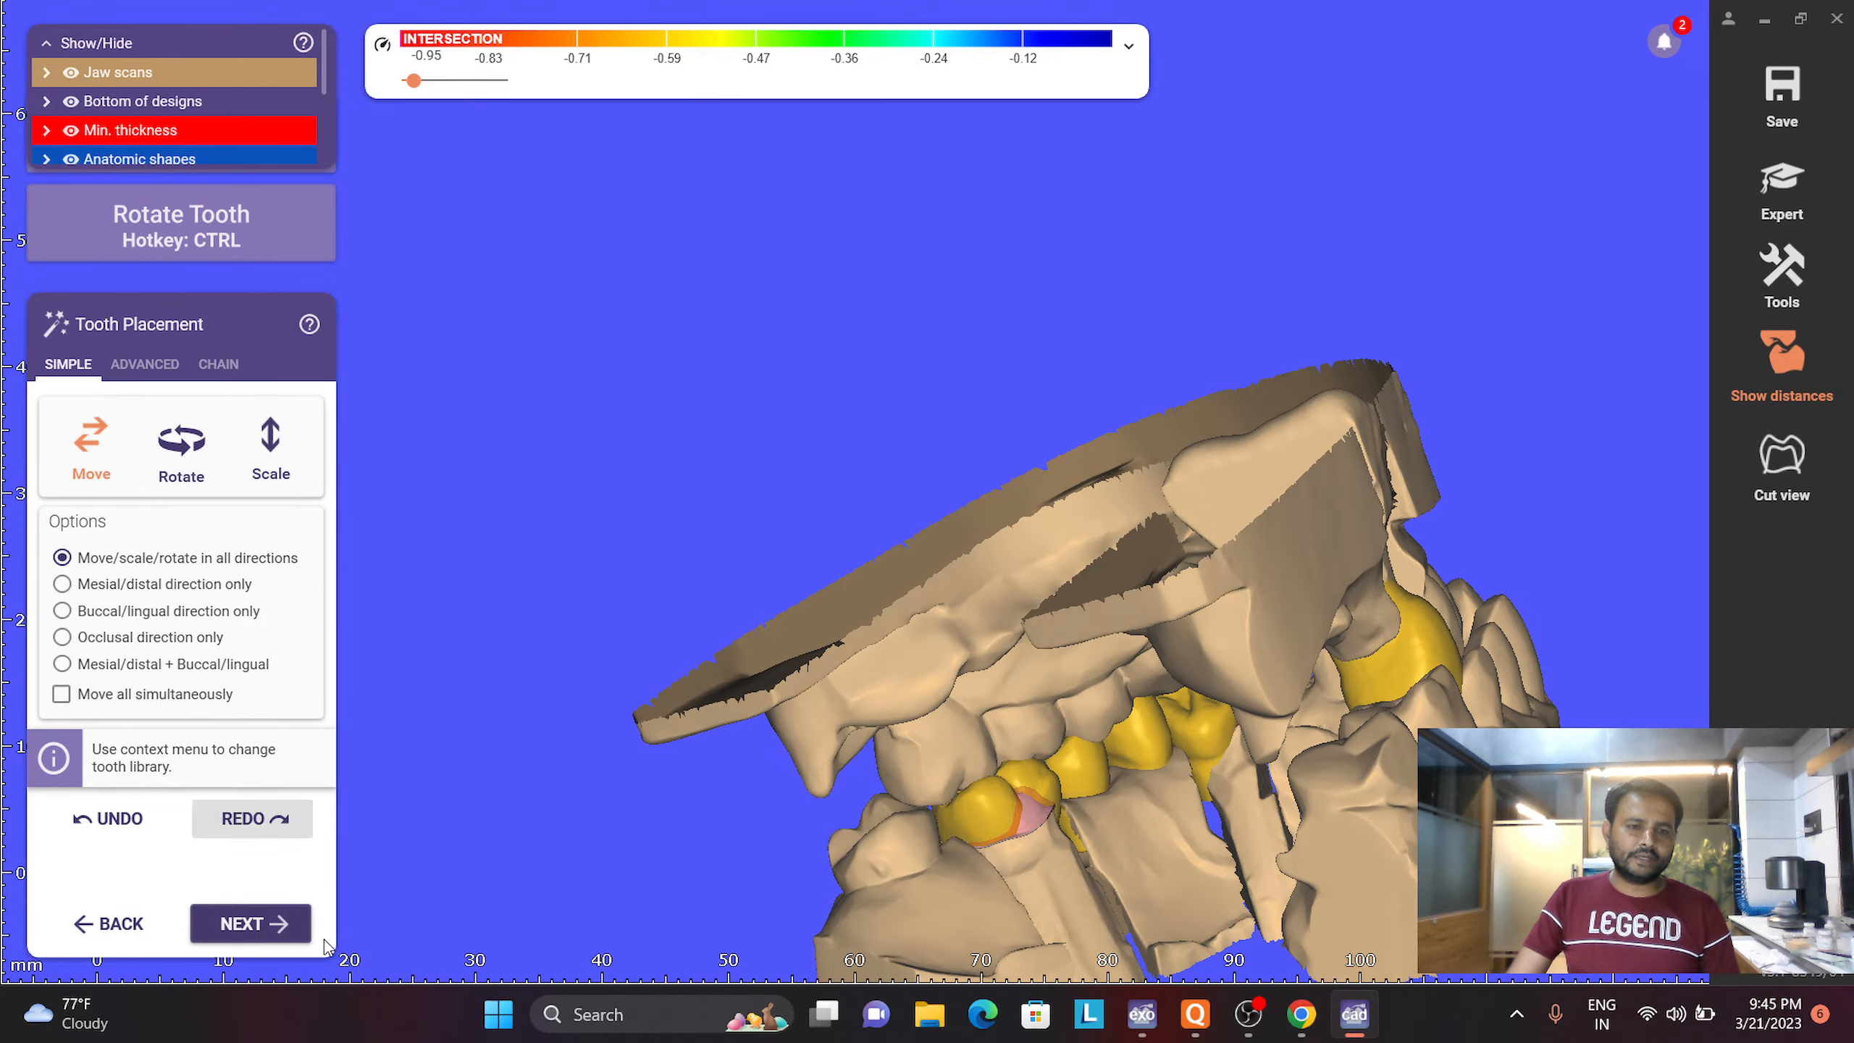
{"action": "left_click", "coordinate": [292, 935]}
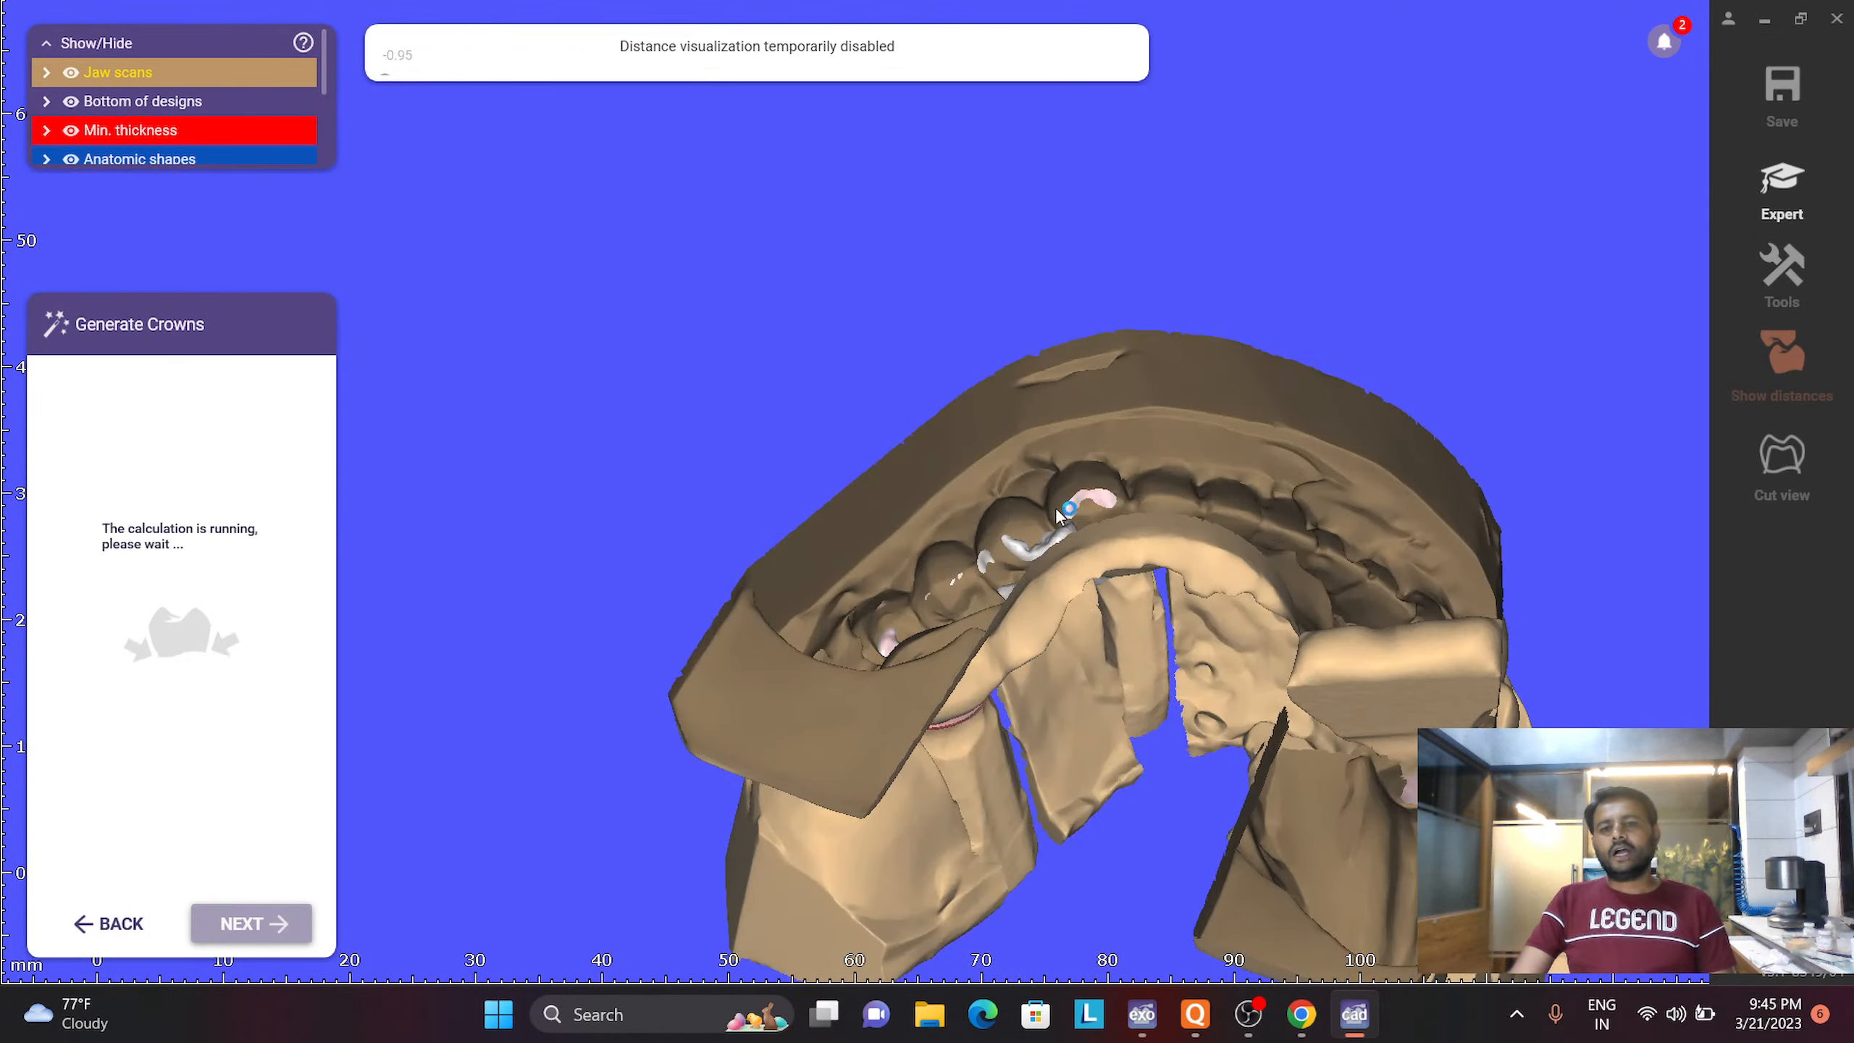
{"action": "scroll", "coordinate": [1135, 550], "scroll_direction": "up", "scroll_amount": 2}
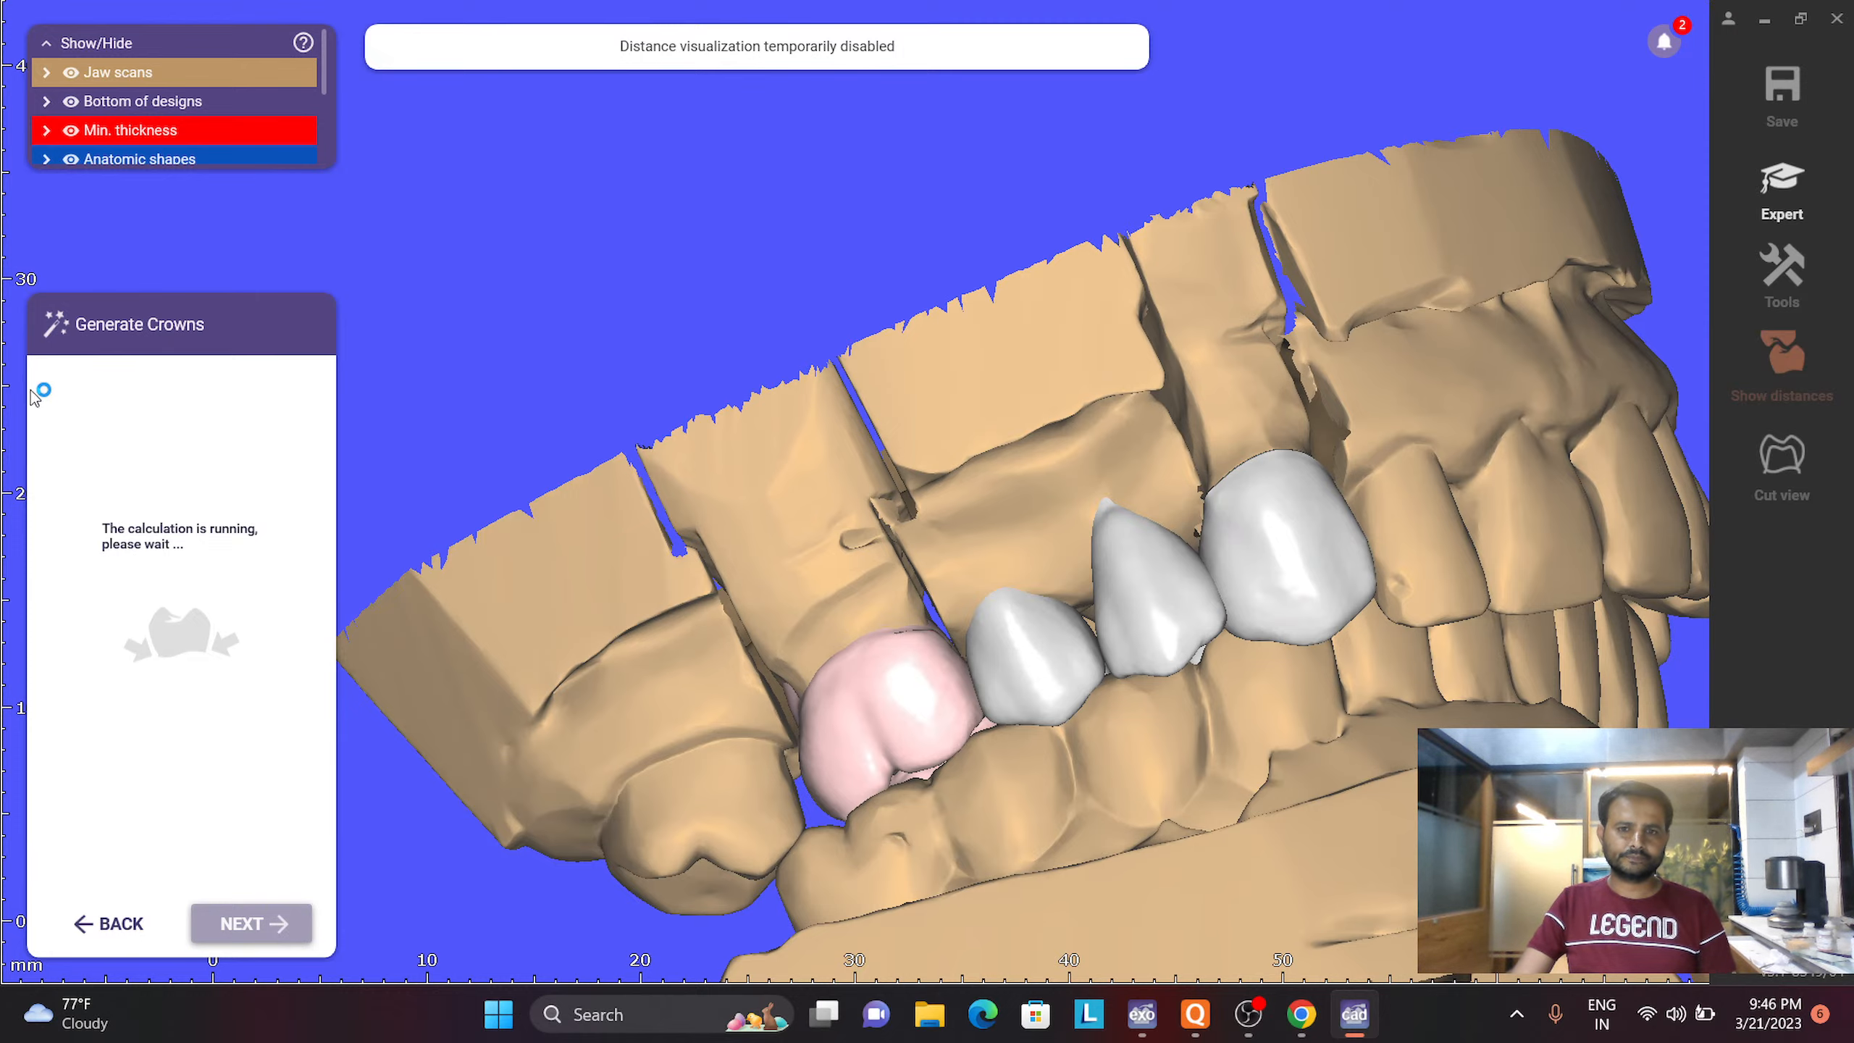
{"action": "right_click_drag", "start_coordinate": [876, 451], "coordinate": [878, 436]}
{"action": "scroll", "coordinate": [1297, 785], "scroll_direction": "up", "scroll_amount": 3}
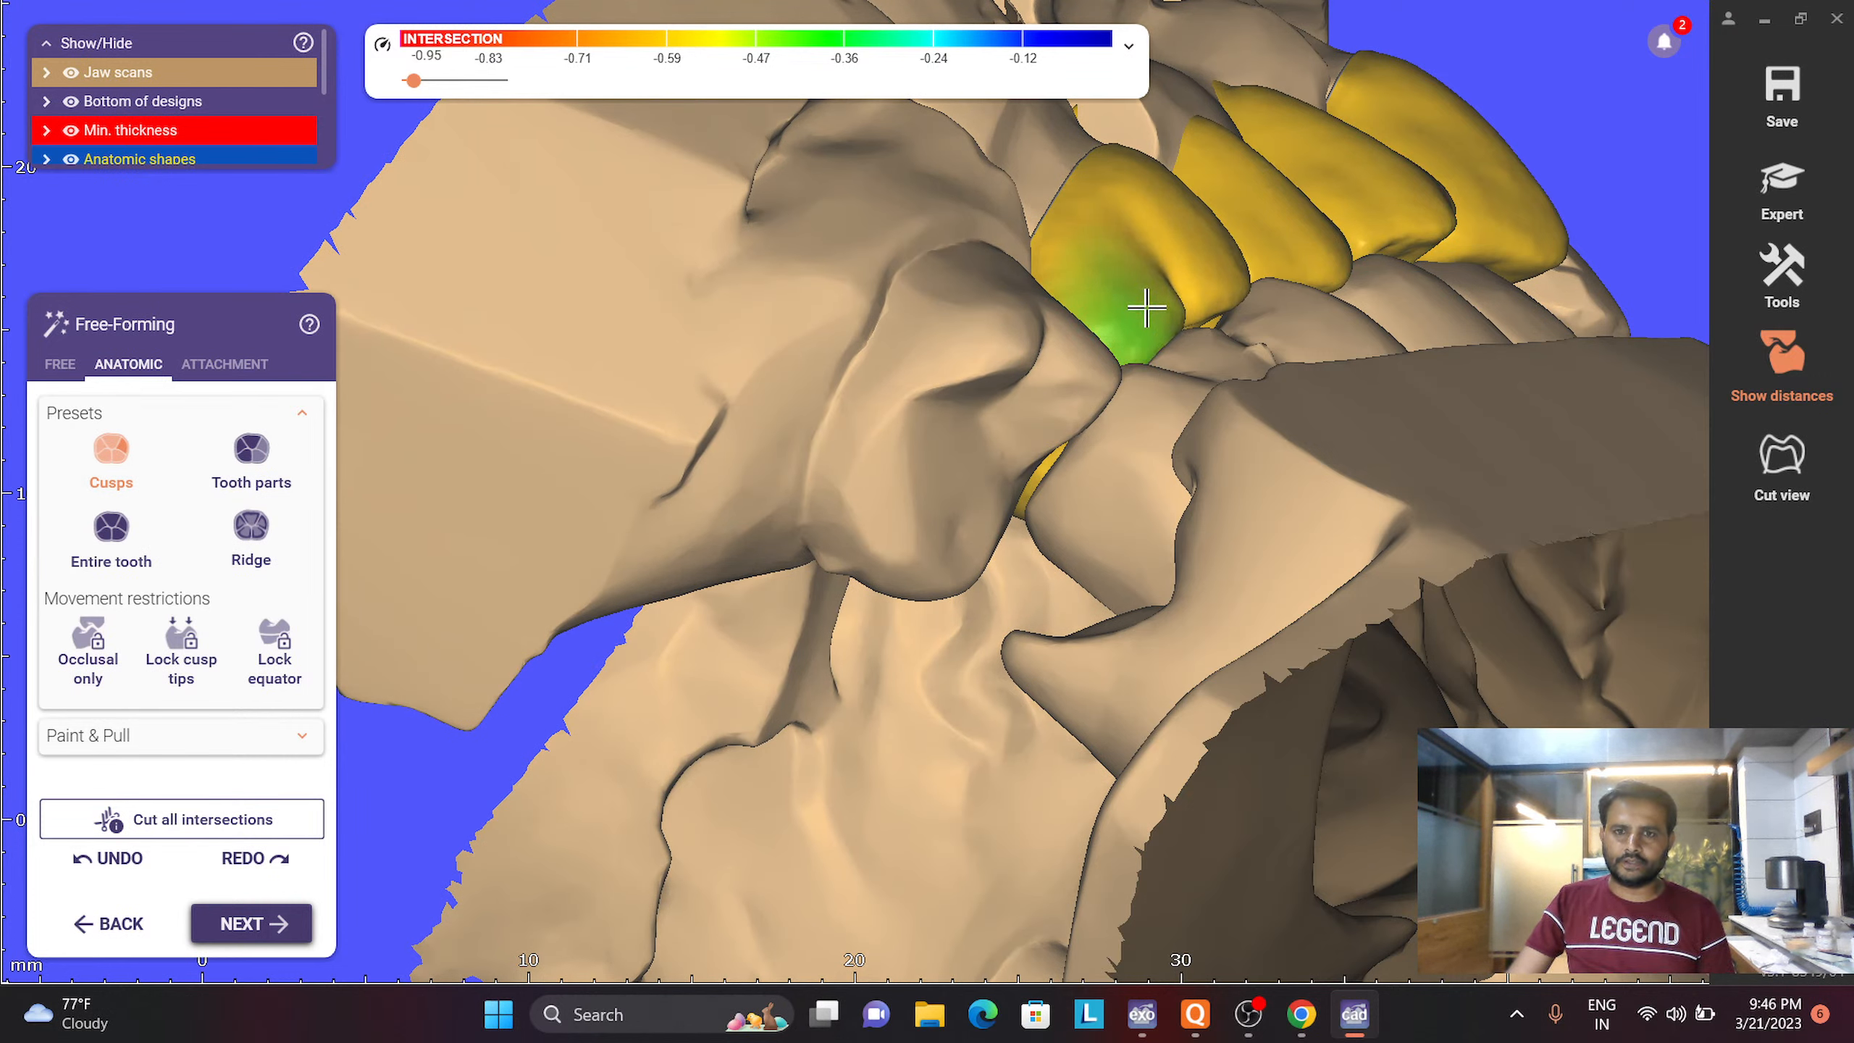
Select the Tooth parts preset for anatomic free-forming, hide the opposing jaw and bring UR6 into occlusal view
{"action": "left_click", "coordinate": [235, 479]}
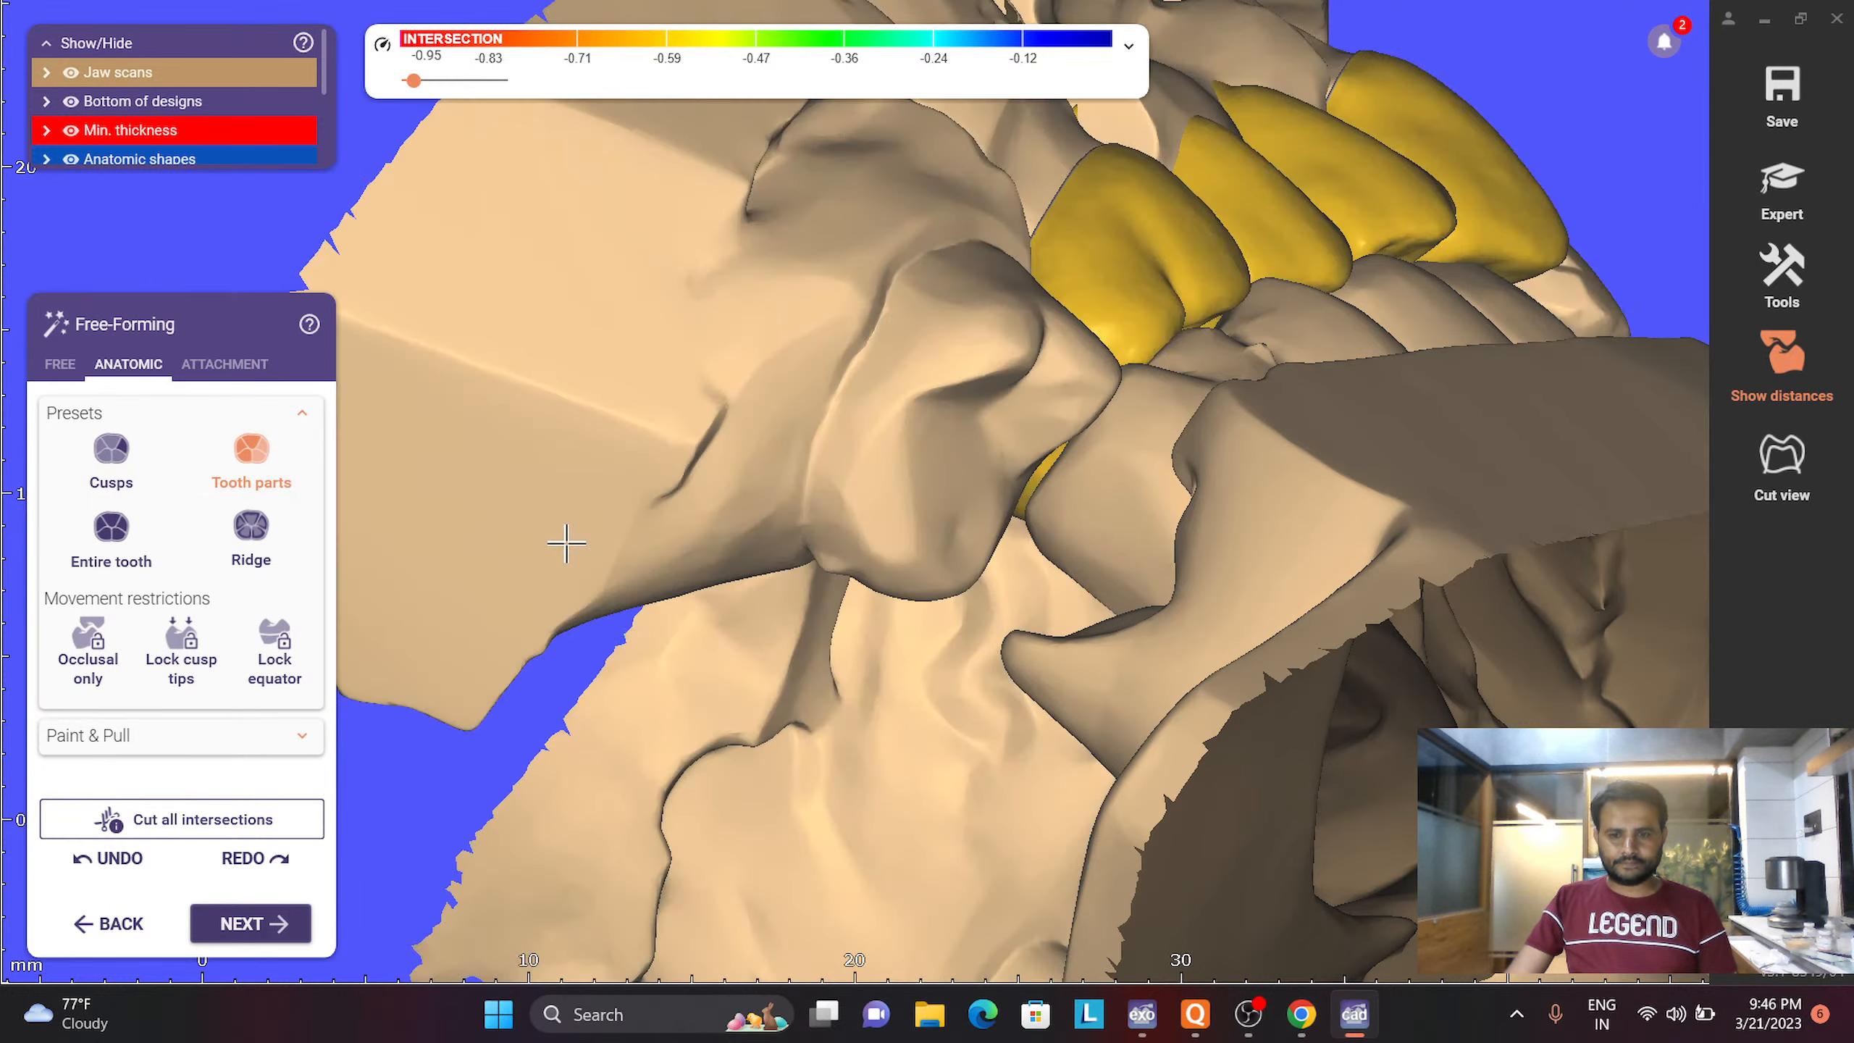
{"action": "key", "text": "a"}
{"action": "right_click_drag", "start_coordinate": [548, 480], "coordinate": [477, 492]}
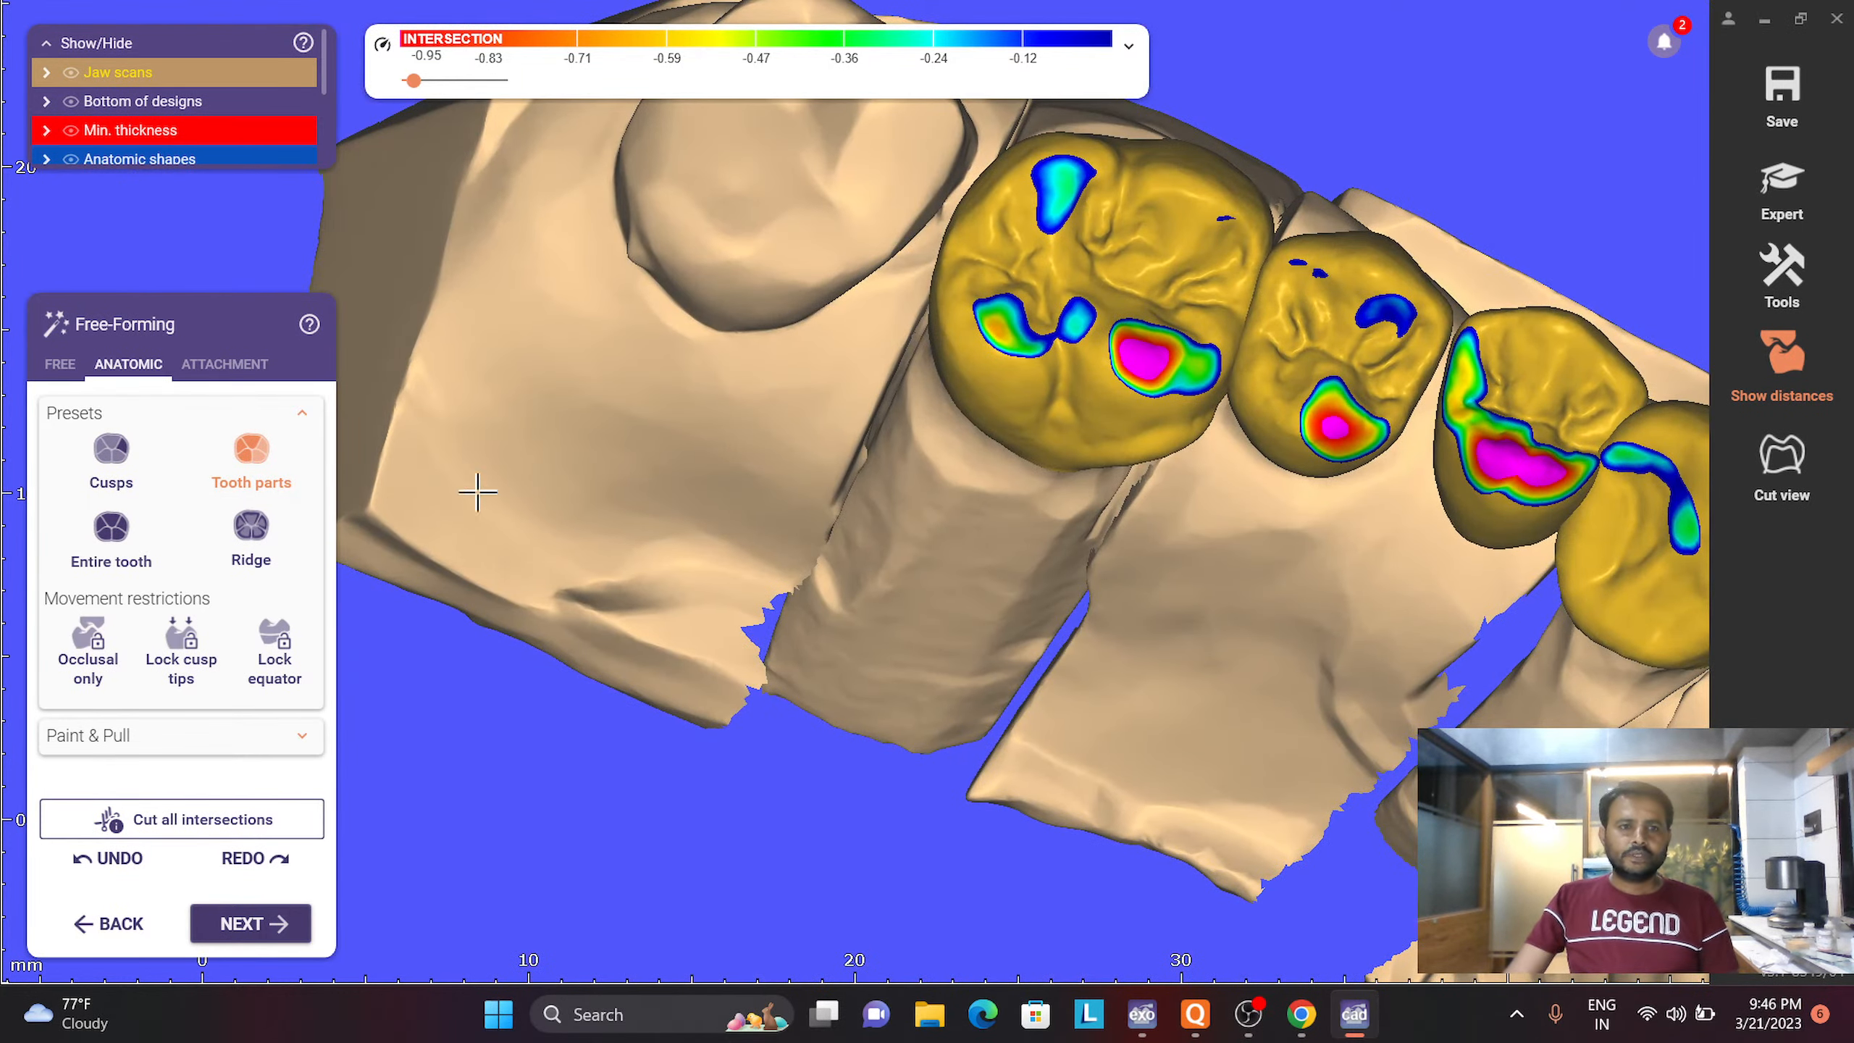
{"action": "middle_click_drag", "start_coordinate": [848, 372], "coordinate": [858, 551]}
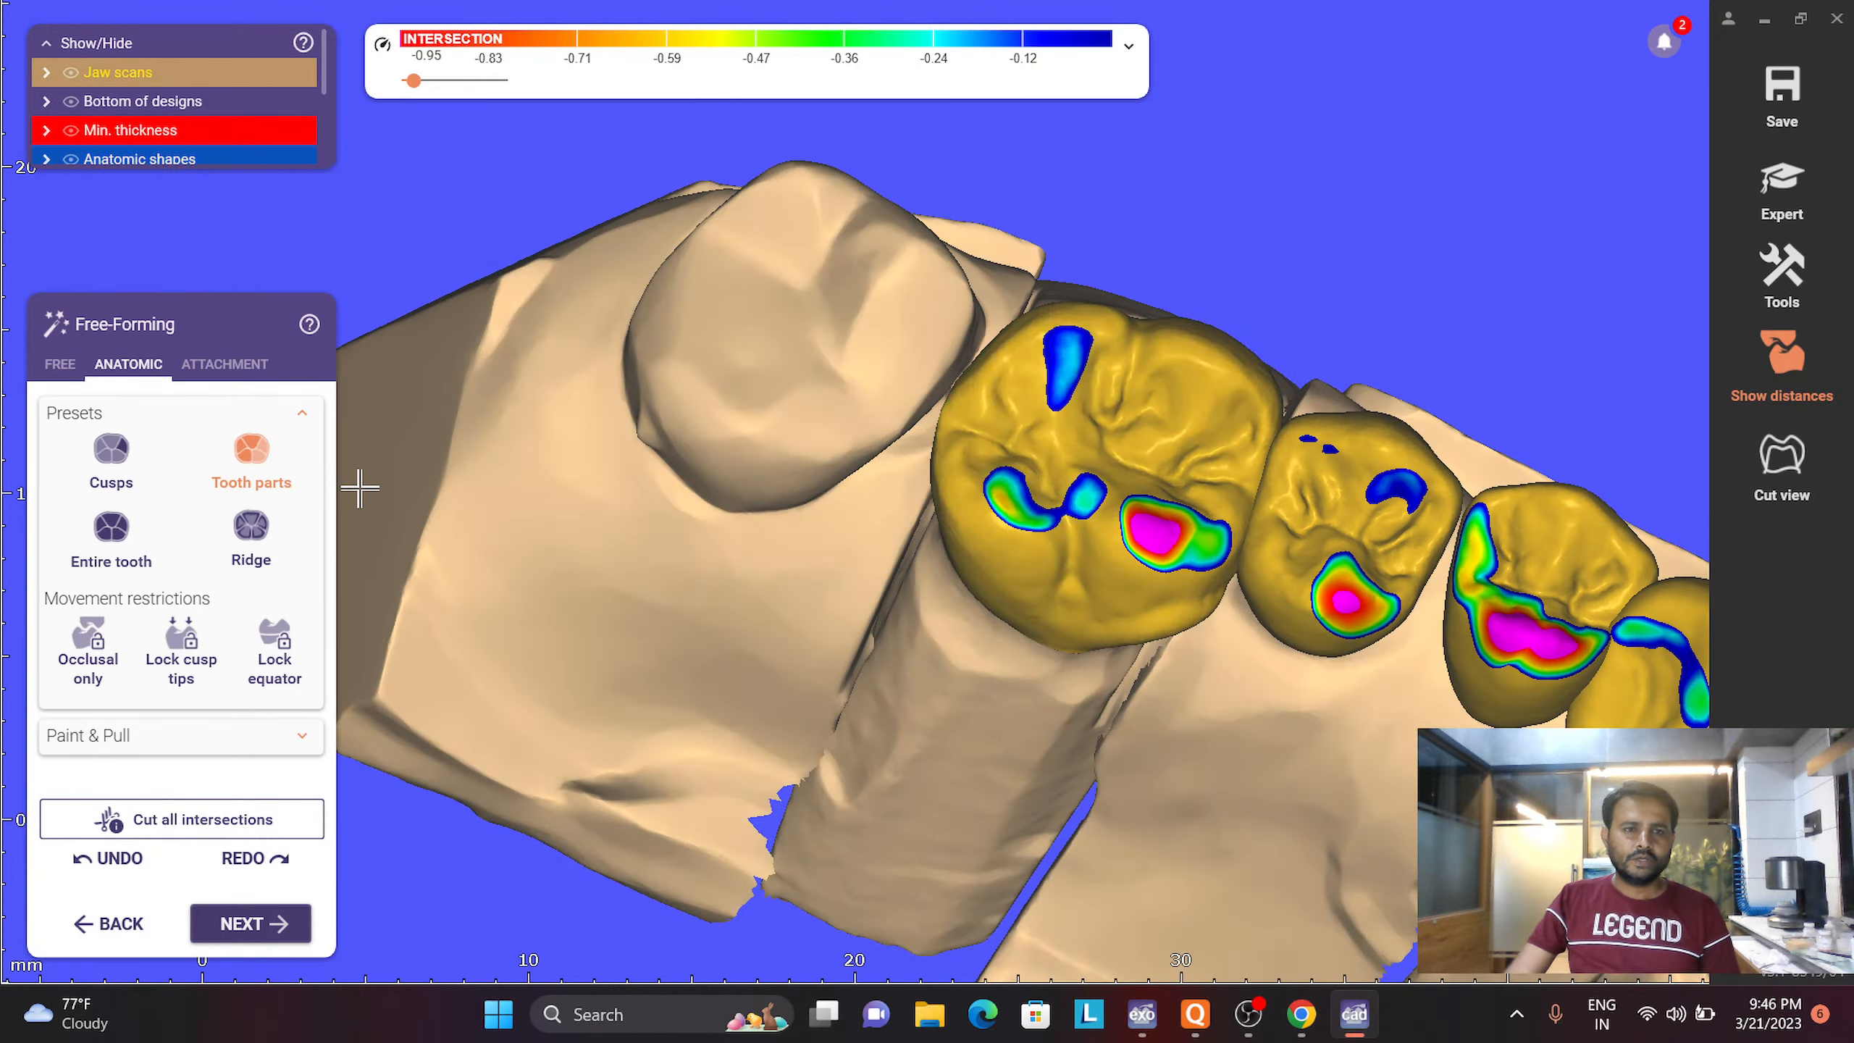
Try to shift UR6 slightly lingually with the Entire tooth preset, and undo the change
{"action": "left_click", "coordinate": [113, 540]}
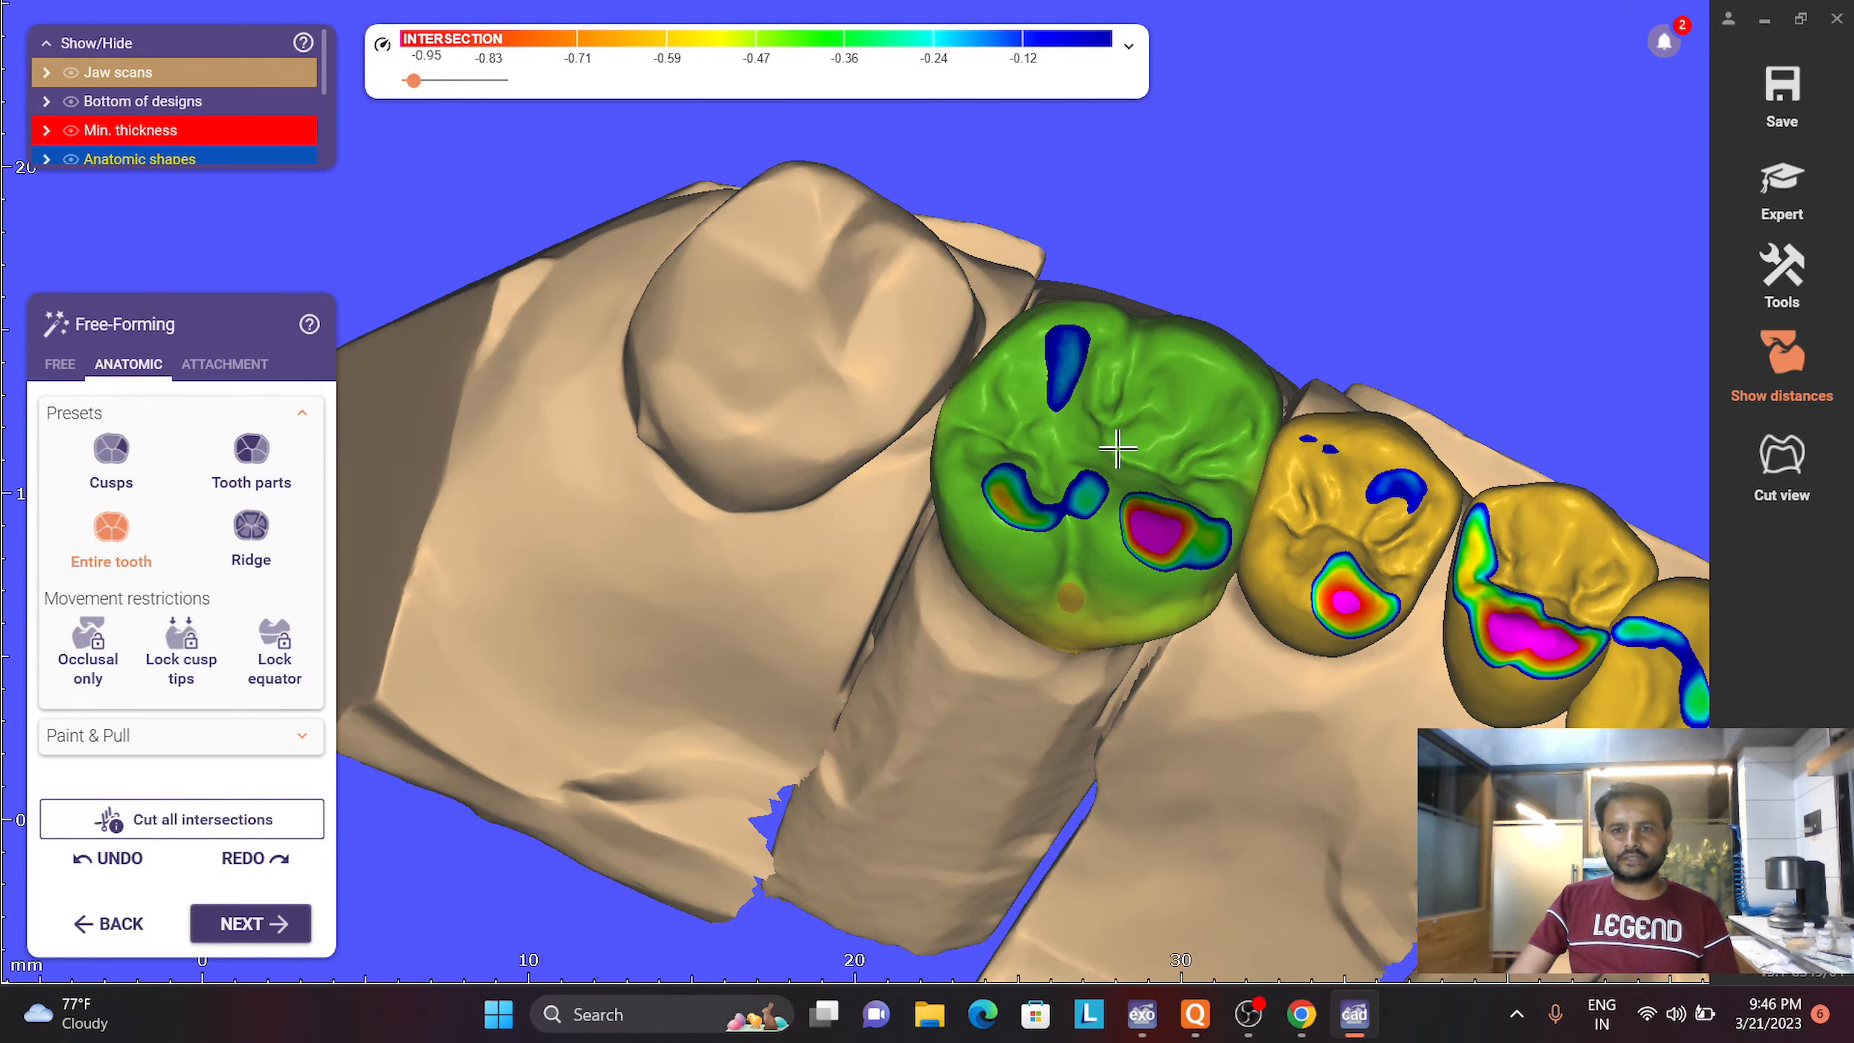
{"action": "left_click_drag", "start_coordinate": [1114, 432], "coordinate": [1117, 451]}
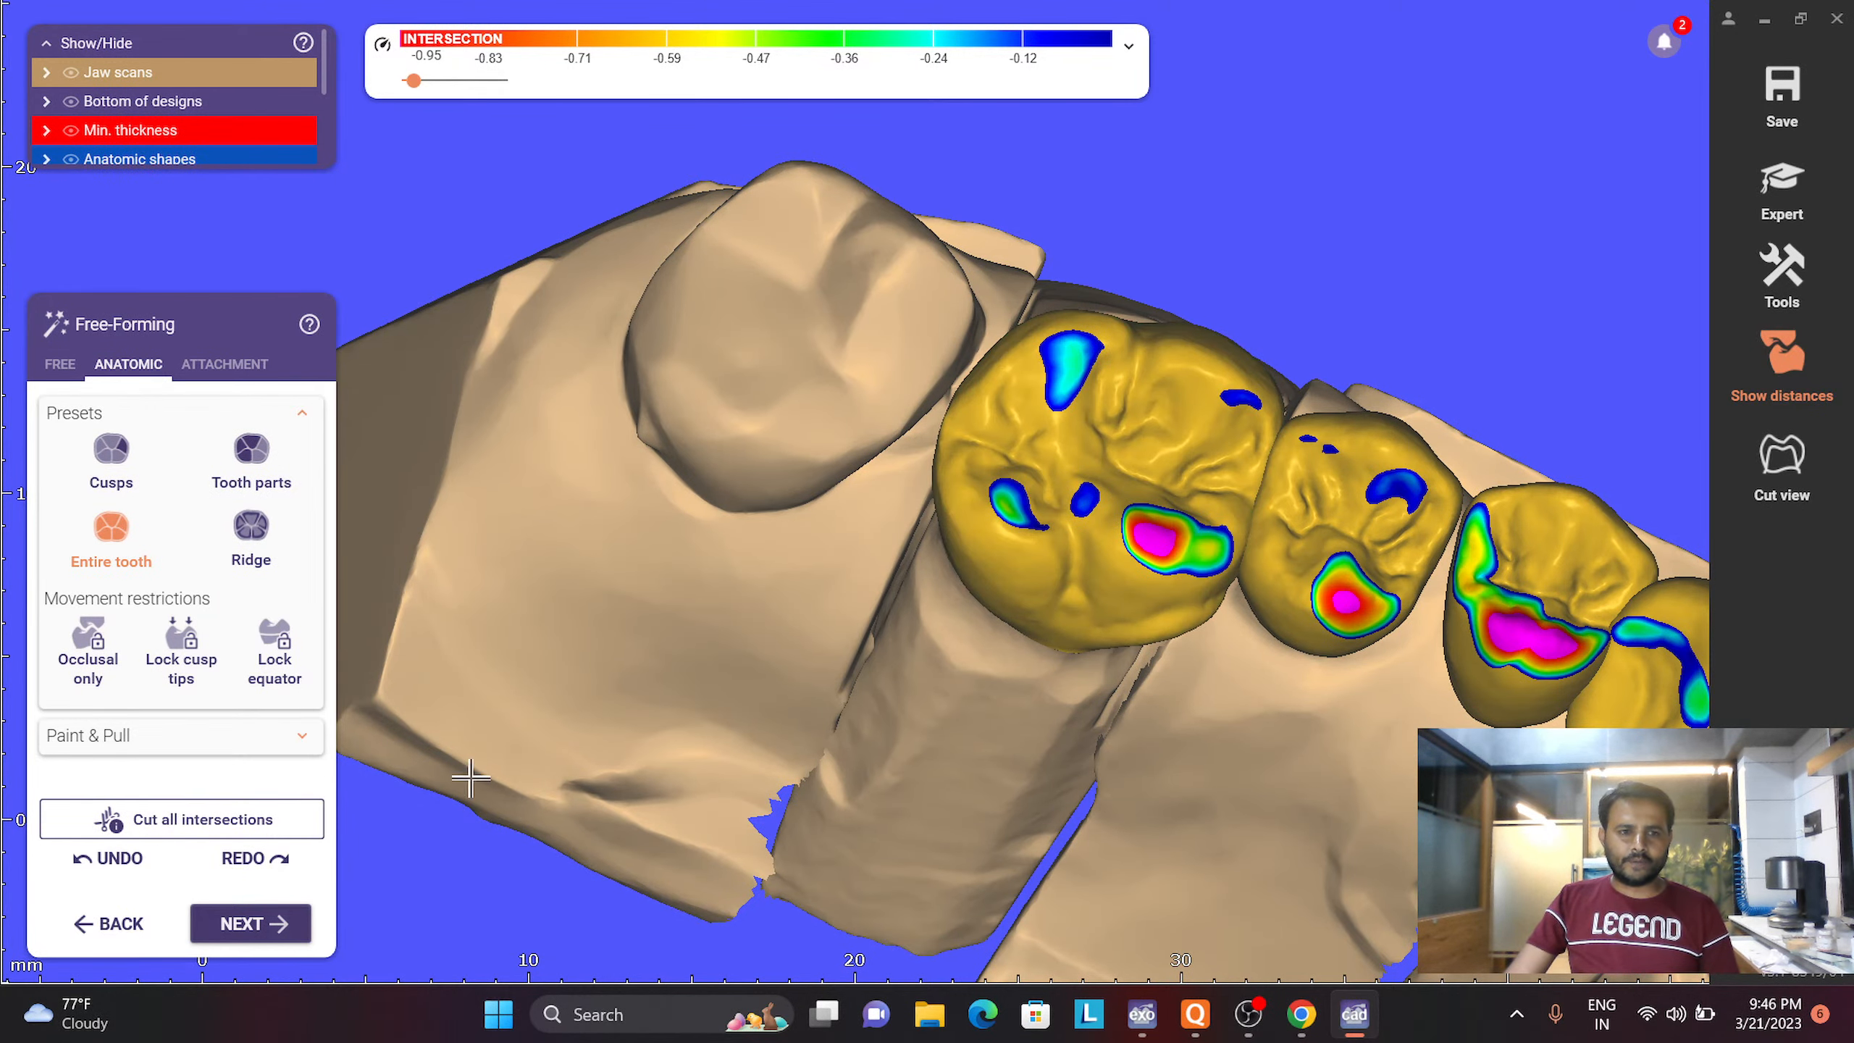
{"action": "key", "text": "ctrl+z"}
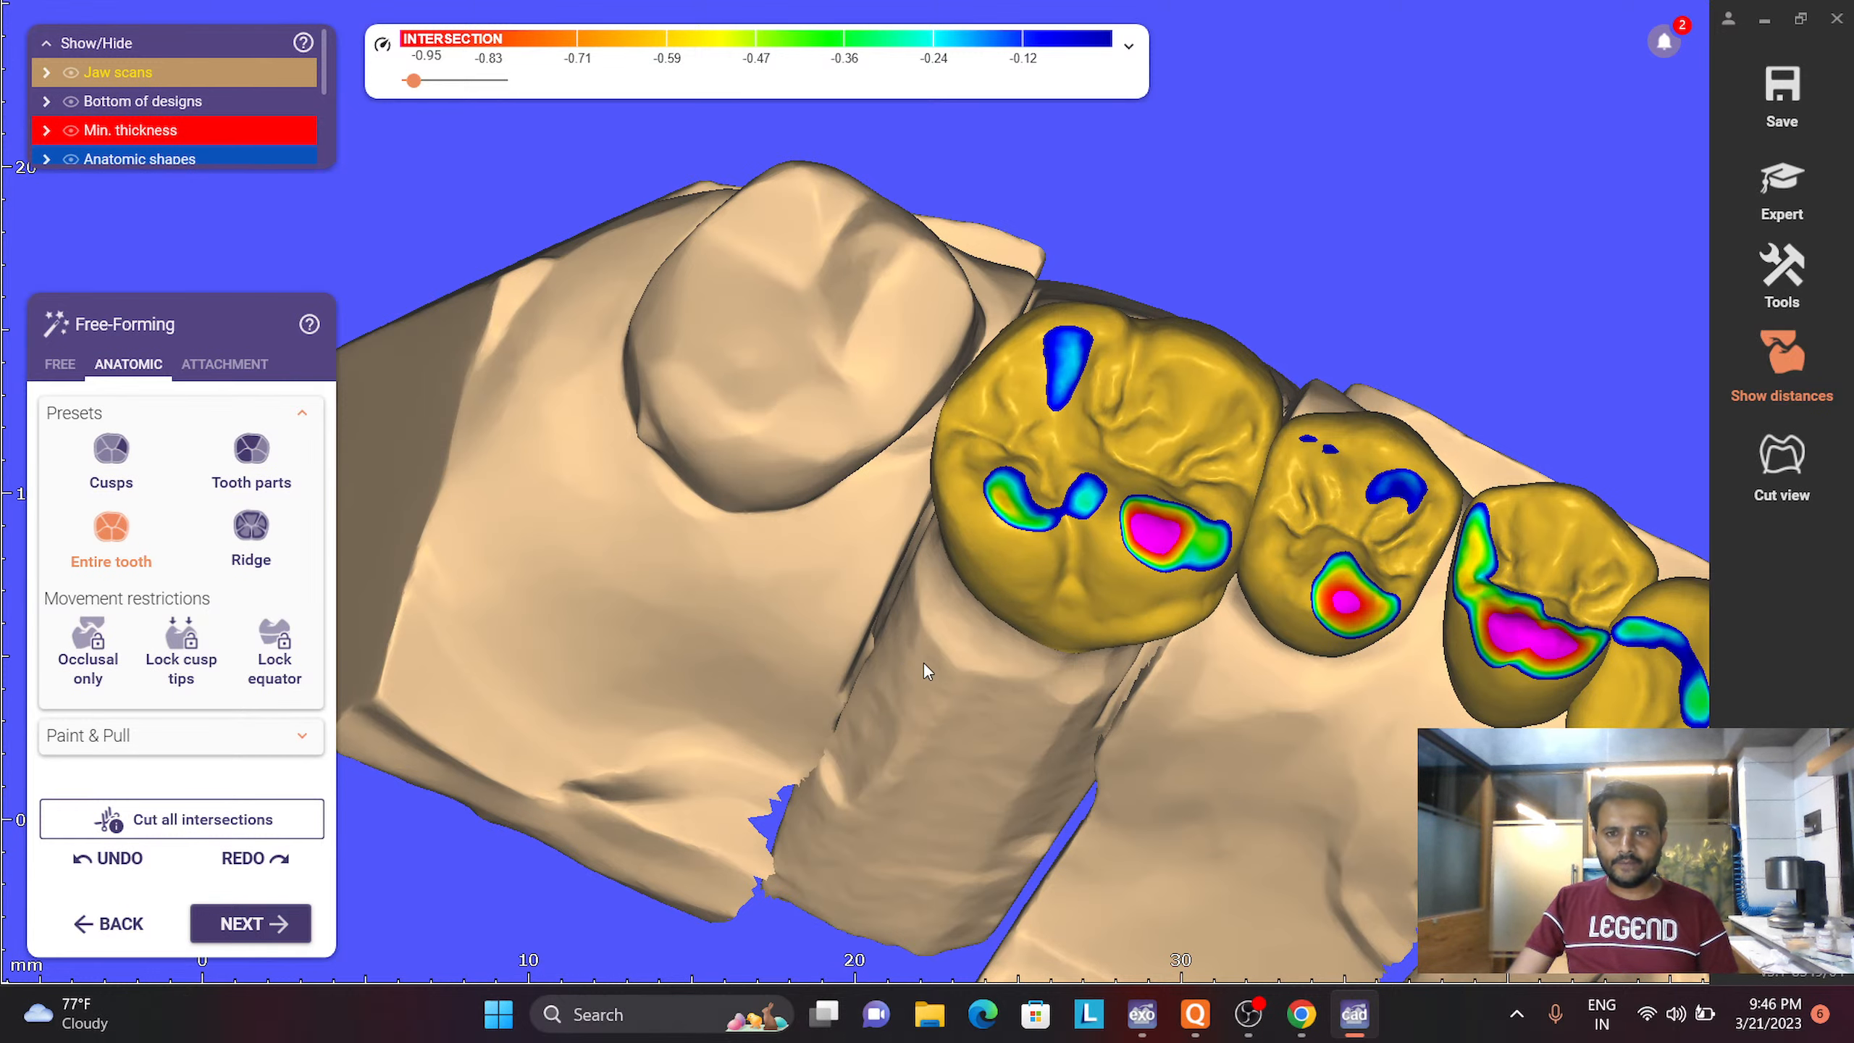
Examine the antagonist intersection areas on the occlusal surfaces of the UR6-UR3 bridge from several angles
{"action": "scroll", "coordinate": [979, 658], "scroll_direction": "down", "scroll_amount": 4}
{"action": "right_click_drag", "start_coordinate": [1068, 621], "coordinate": [903, 699]}
{"action": "scroll", "coordinate": [1286, 662], "scroll_direction": "up", "scroll_amount": 3}
{"action": "scroll", "coordinate": [1254, 708], "scroll_direction": "down", "scroll_amount": 3}
{"action": "middle_click_drag", "start_coordinate": [903, 700], "coordinate": [936, 815]}
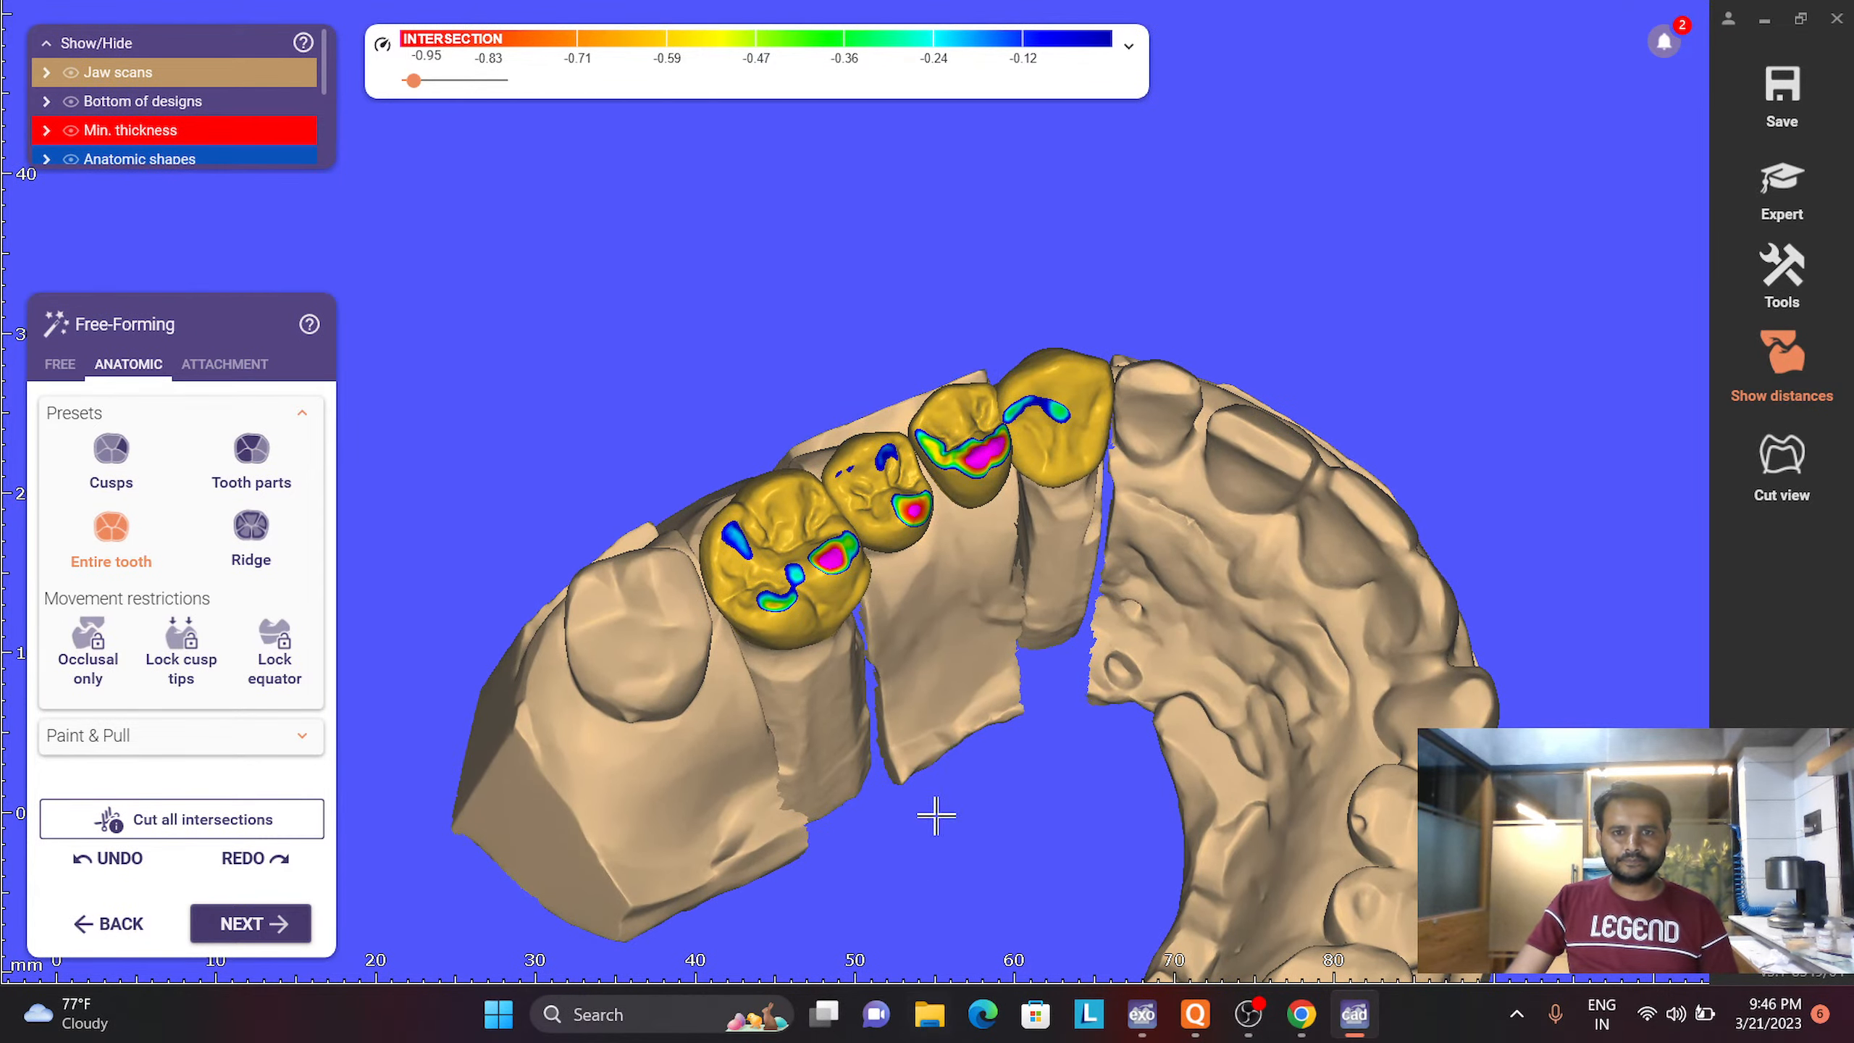
{"action": "scroll", "coordinate": [937, 613], "scroll_direction": "up", "scroll_amount": 4}
{"action": "right_click_drag", "start_coordinate": [952, 526], "coordinate": [930, 338]}
{"action": "scroll", "coordinate": [1326, 577], "scroll_direction": "down", "scroll_amount": 4}
{"action": "middle_click_drag", "start_coordinate": [930, 338], "coordinate": [963, 456]}
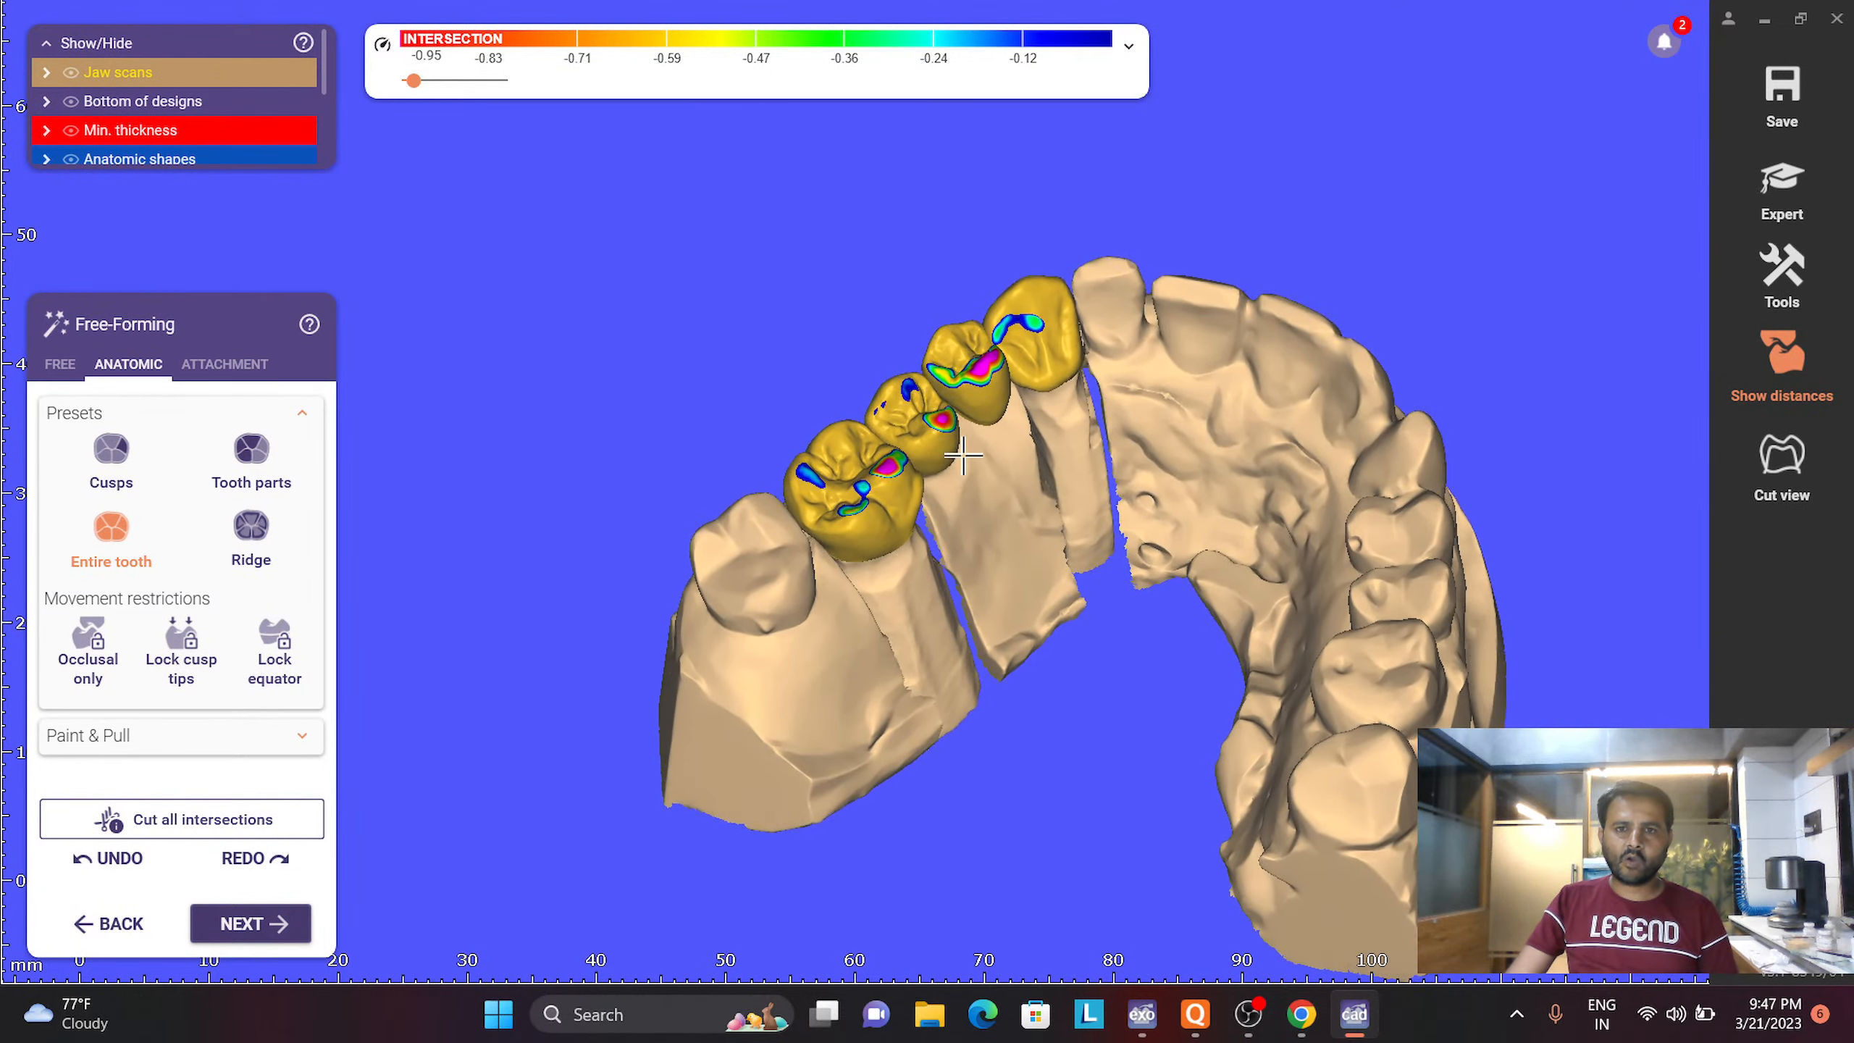
Smooth the palatal surface of UR3 with the free Smooth/Flatten brush at an enlarged brush size
{"action": "scroll", "coordinate": [963, 456], "scroll_direction": "up", "scroll_amount": 4}
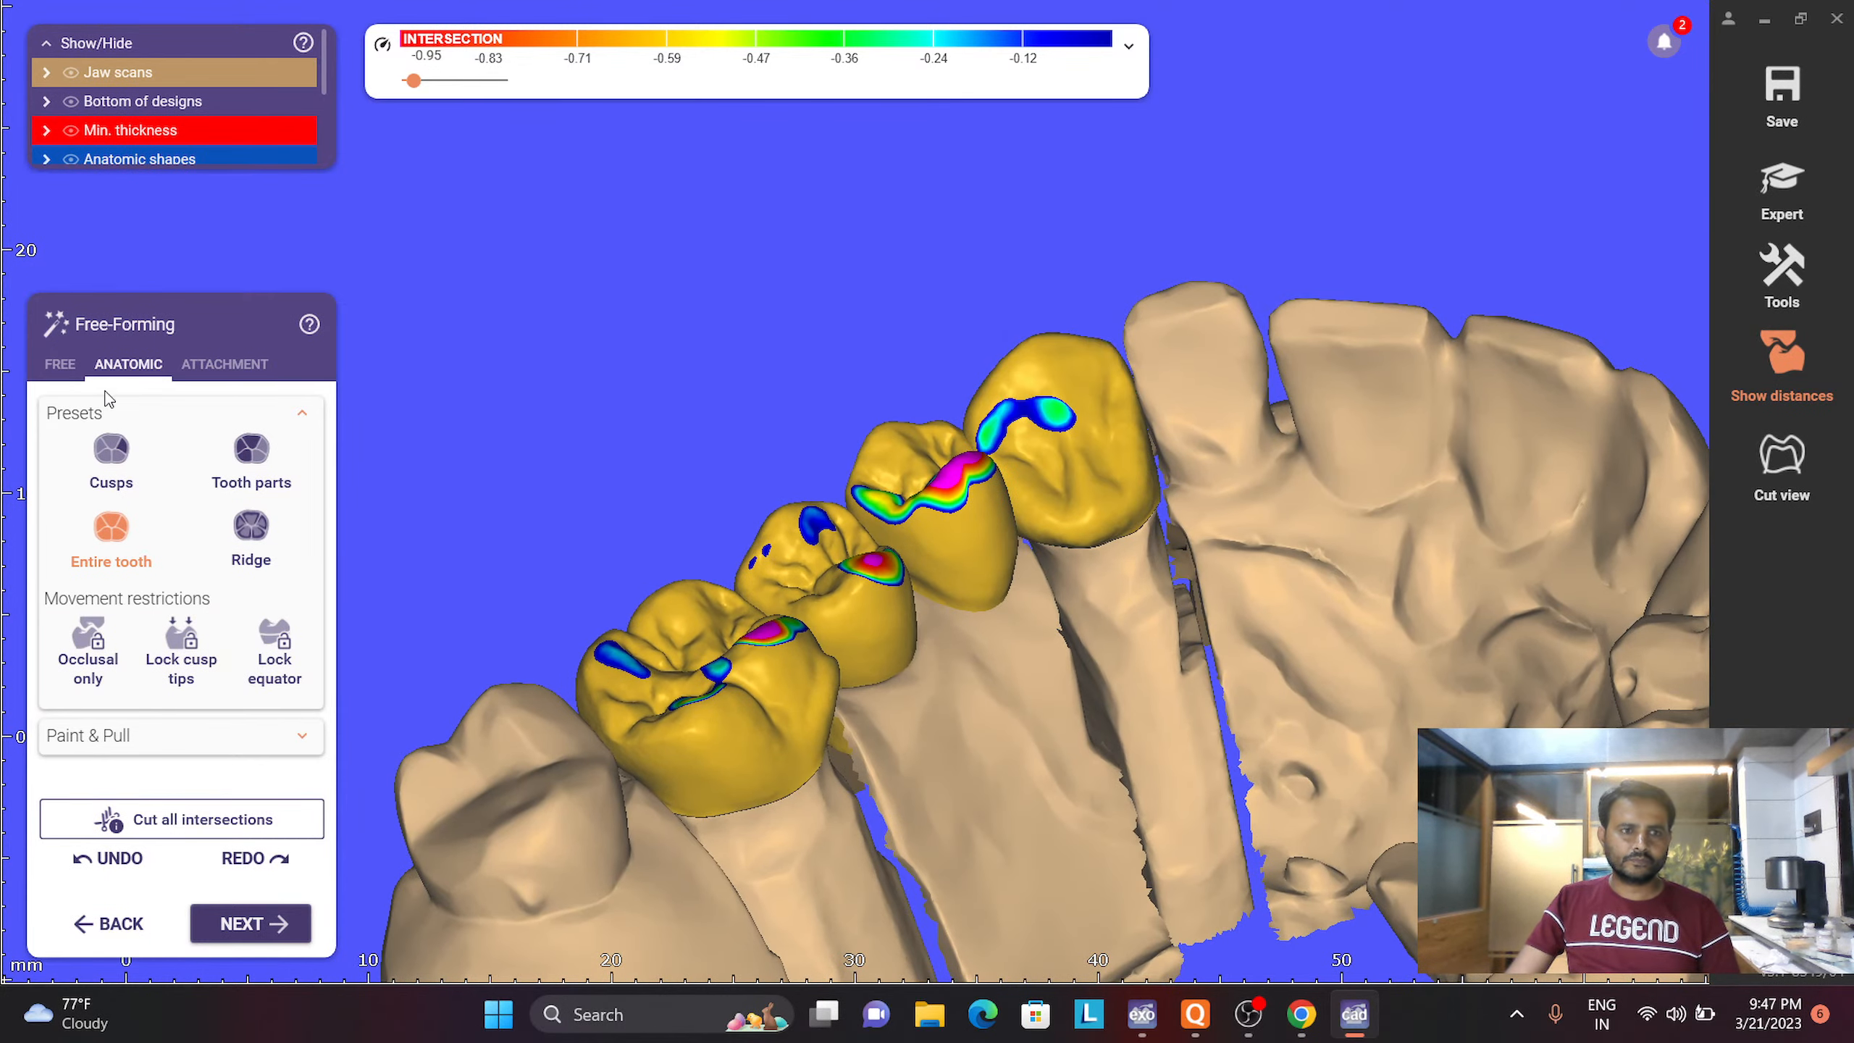
{"action": "left_click", "coordinate": [59, 363]}
{"action": "left_click", "coordinate": [181, 436]}
{"action": "scroll", "coordinate": [1155, 502], "scroll_direction": "up", "scroll_amount": 2}
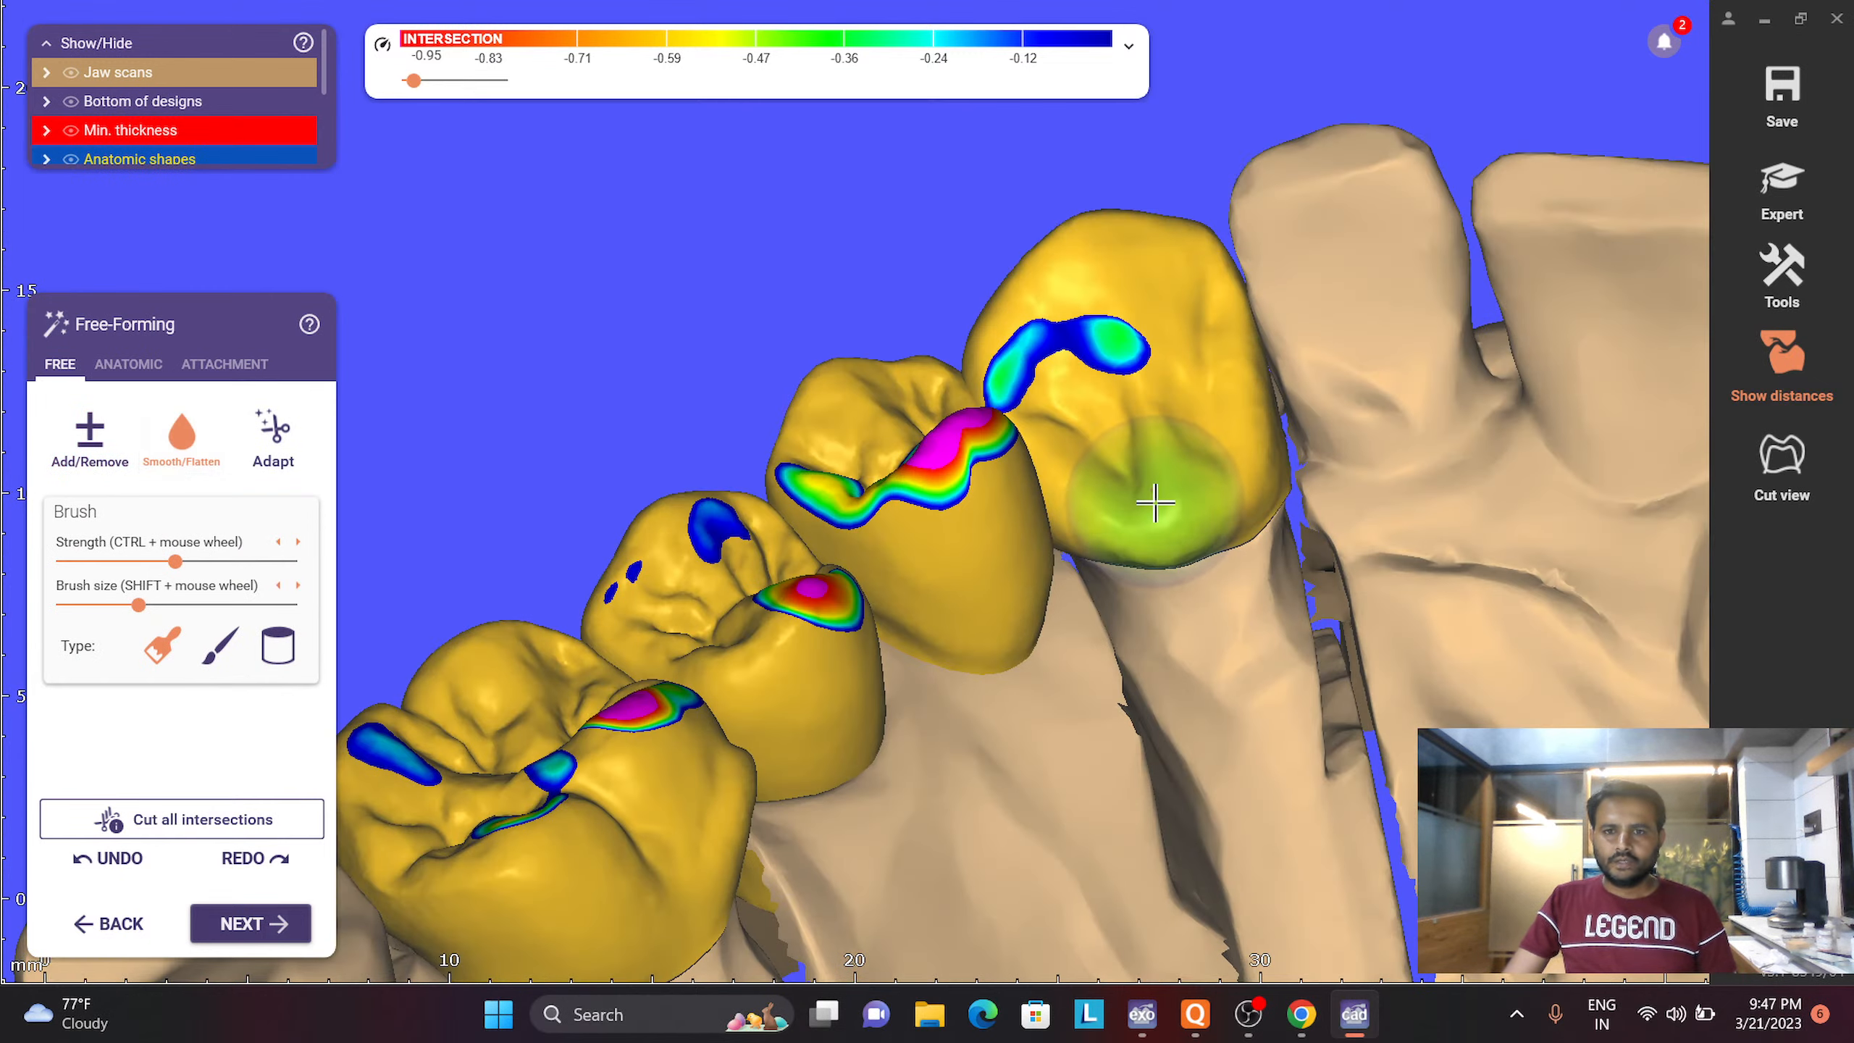
{"action": "mouse_move", "coordinate": [1071, 505]}
{"action": "left_mouse_down"}
{"action": "mouse_move", "coordinate": [1173, 509]}
{"action": "mouse_move", "coordinate": [1212, 477]}
{"action": "mouse_move", "coordinate": [1118, 522]}
{"action": "mouse_move", "coordinate": [1117, 504]}
{"action": "mouse_move", "coordinate": [1217, 486]}
{"action": "left_mouse_up"}
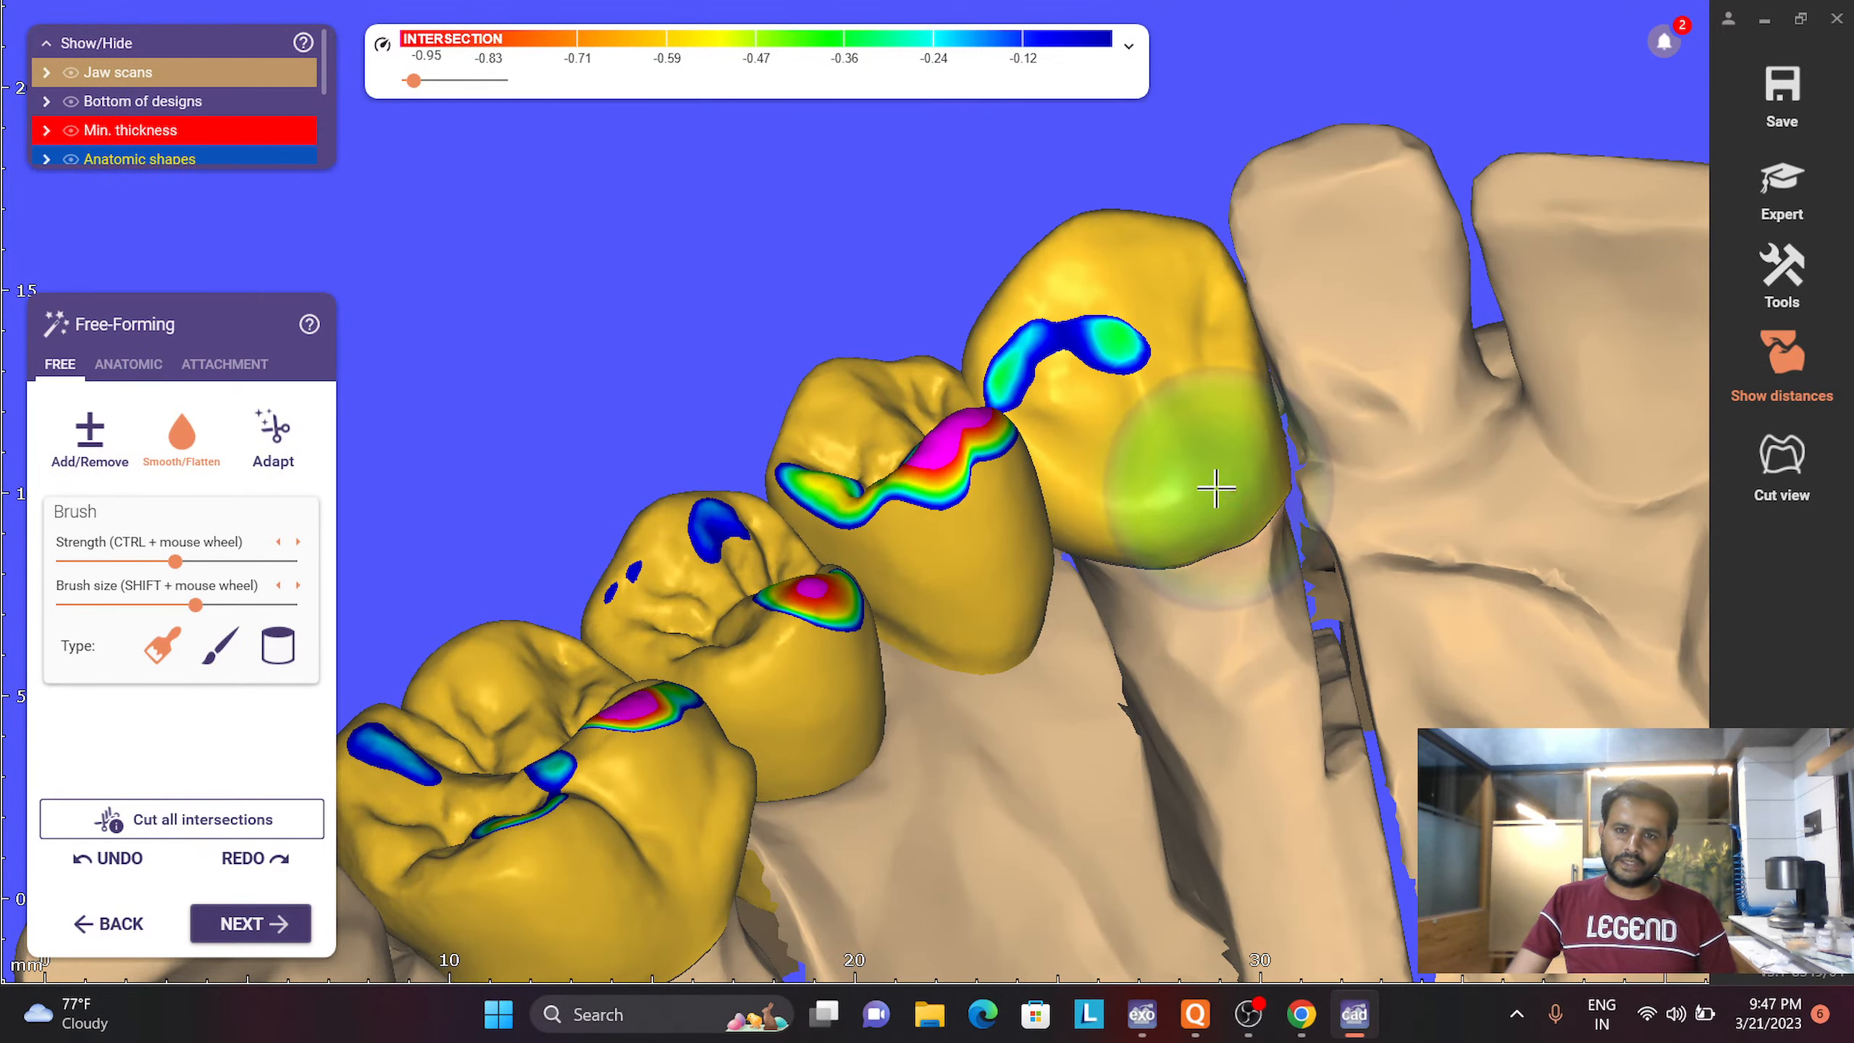
Examine the UR6-UR3 bridge and its intersection areas from the palatal, buccal and basal sides
{"action": "right_click_drag", "start_coordinate": [1217, 486], "coordinate": [959, 678]}
{"action": "right_click_drag", "start_coordinate": [811, 624], "coordinate": [789, 612]}
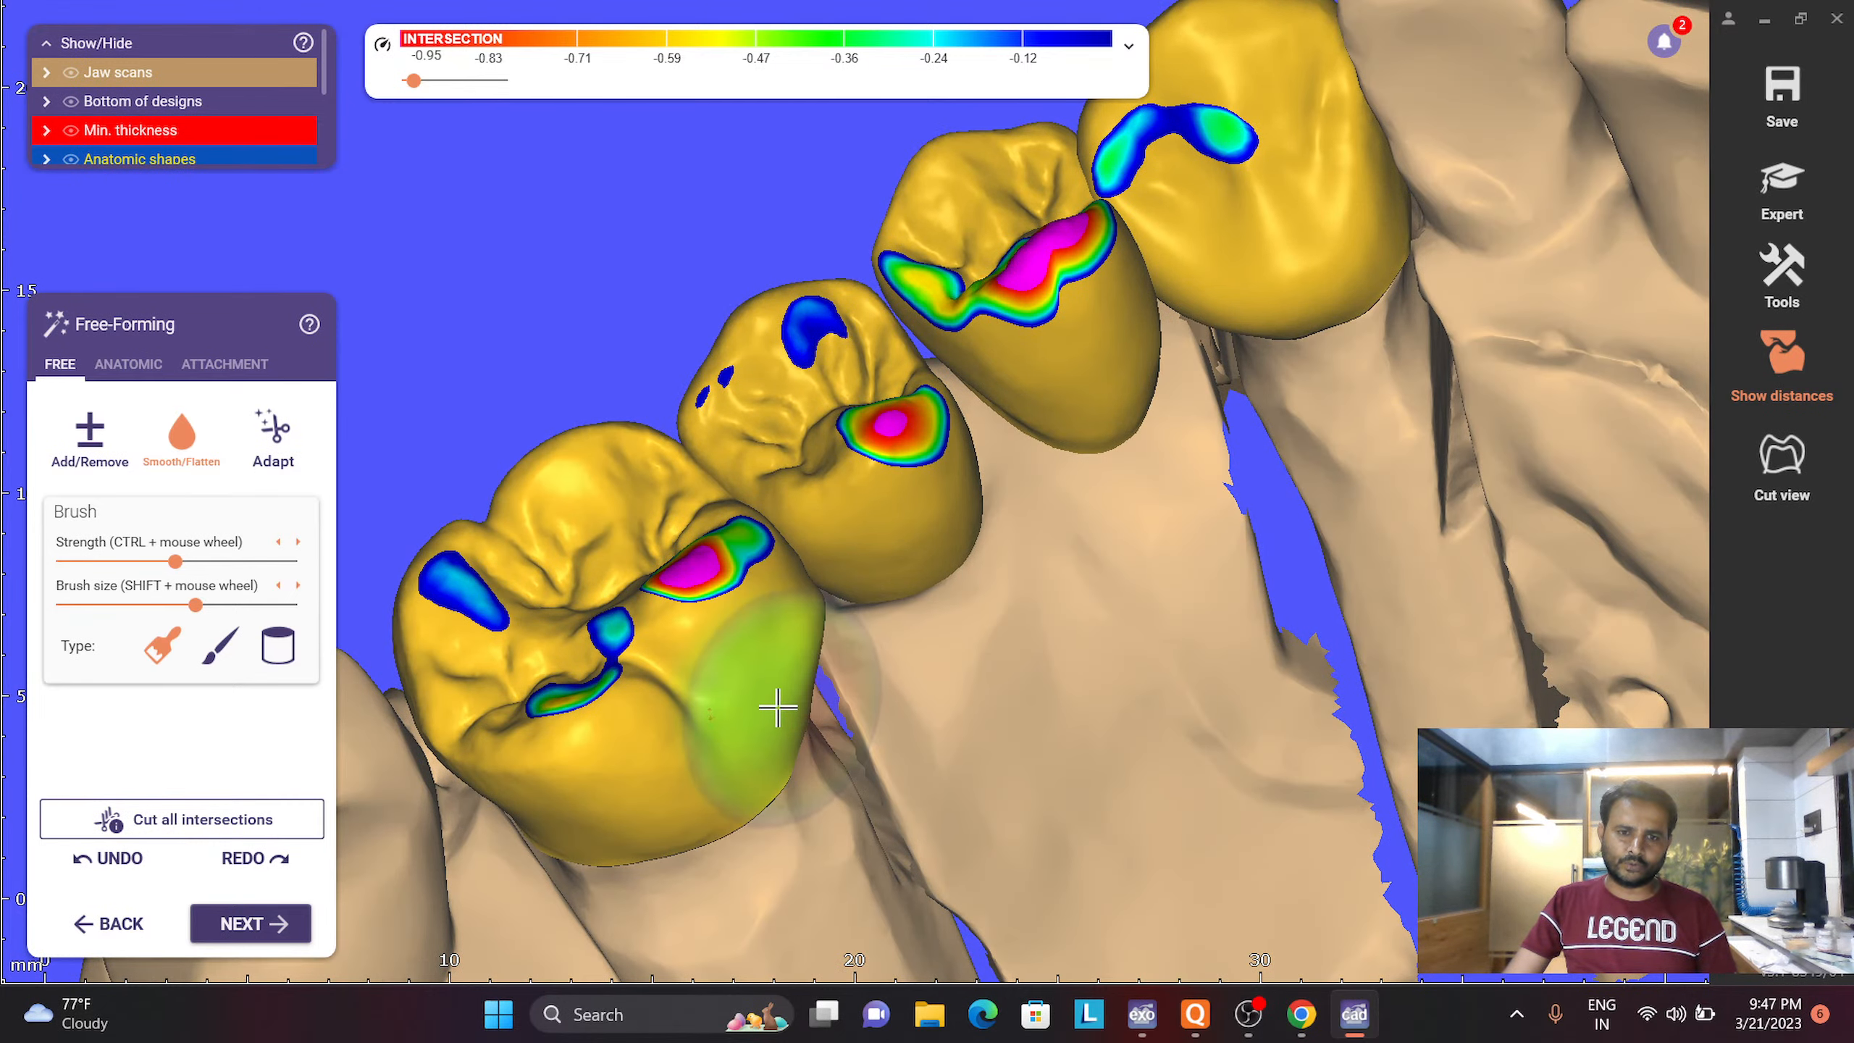
{"action": "scroll", "coordinate": [839, 607], "scroll_direction": "down", "scroll_amount": 4}
{"action": "right_click_drag", "start_coordinate": [981, 530], "coordinate": [982, 532]}
{"action": "scroll", "coordinate": [982, 532], "scroll_direction": "up", "scroll_amount": 3}
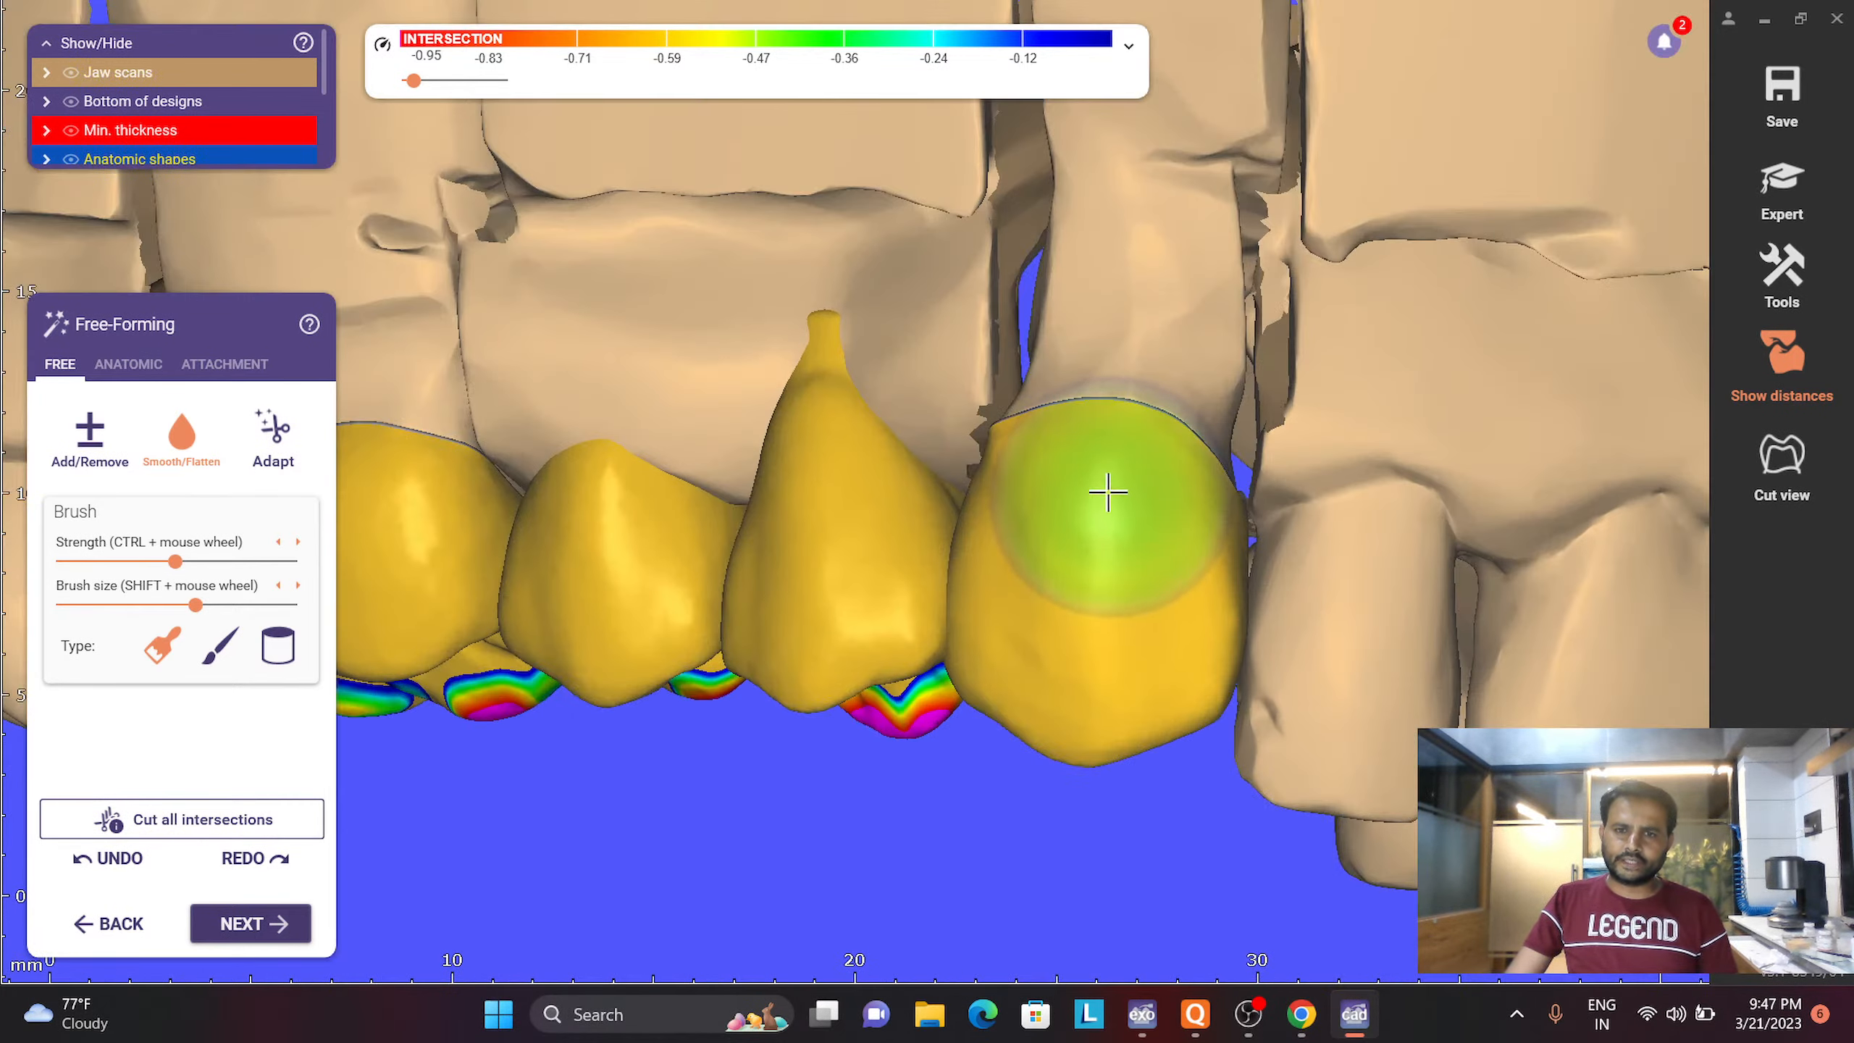
{"action": "scroll", "coordinate": [511, 399], "scroll_direction": "down", "scroll_amount": 3}
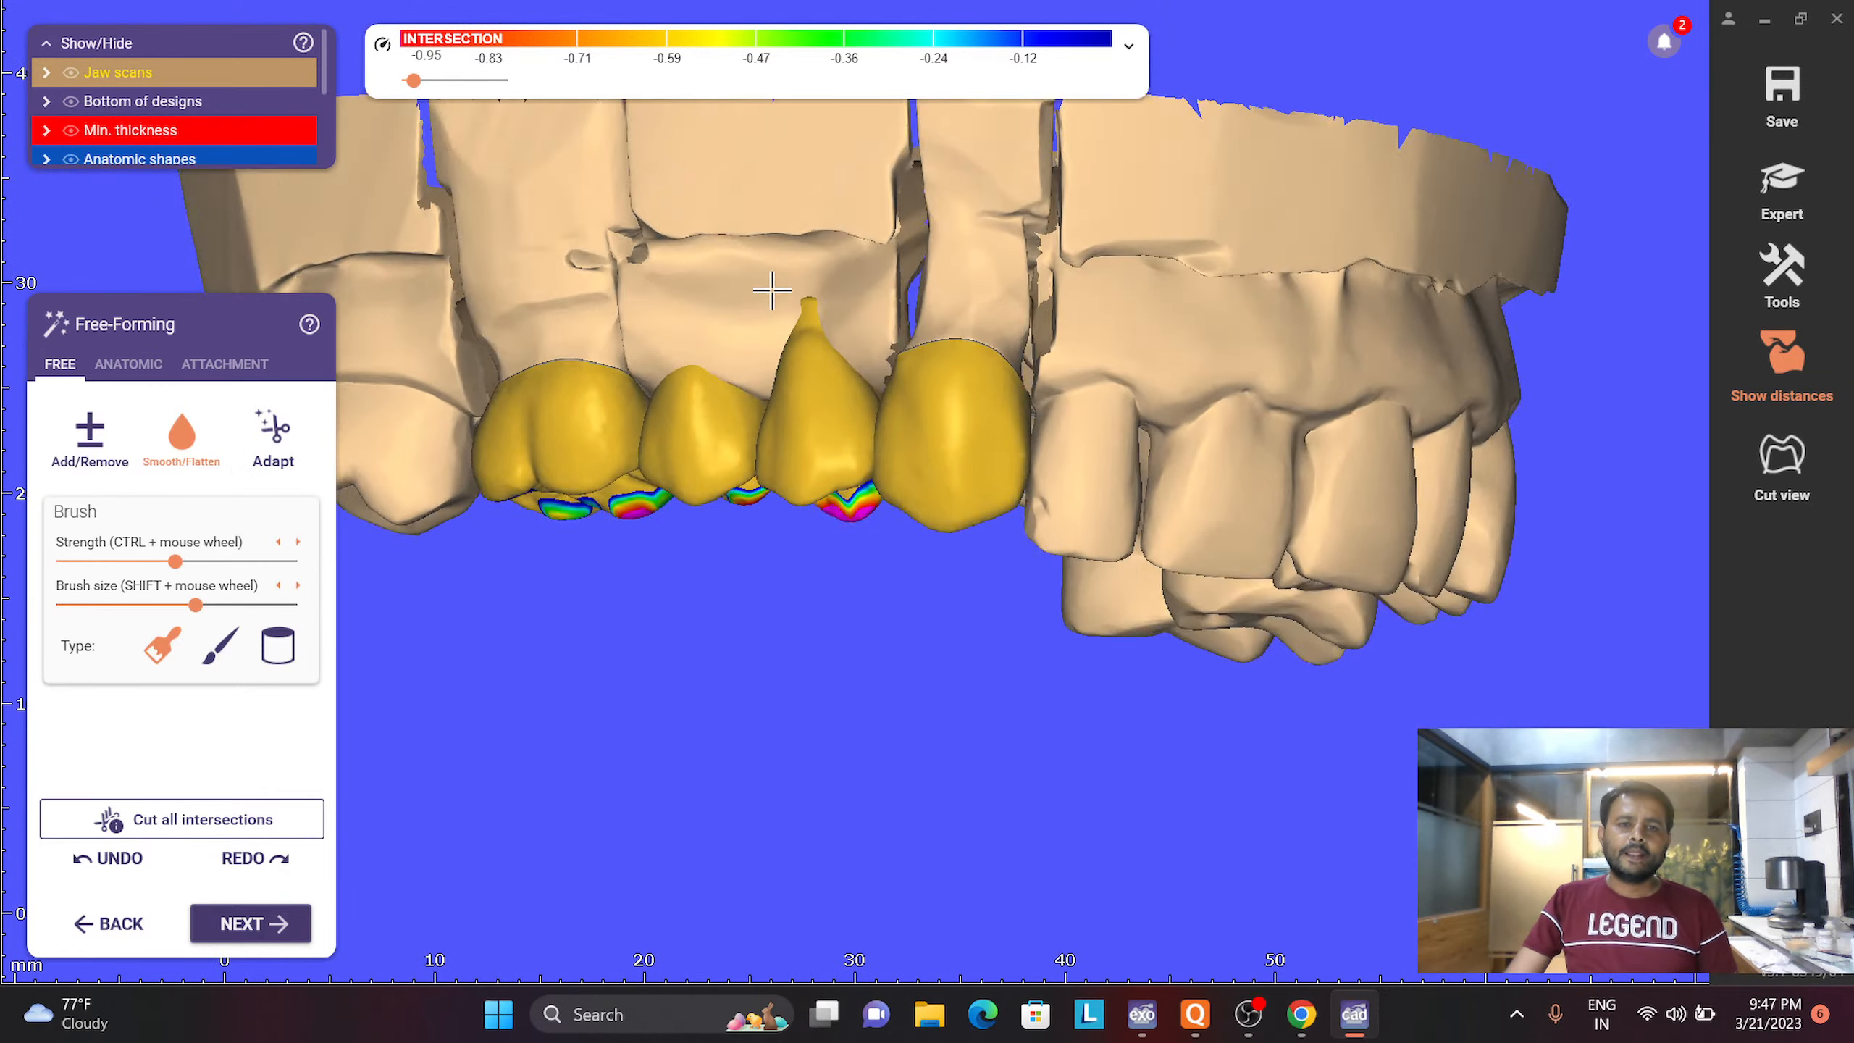
{"action": "right_click_drag", "start_coordinate": [769, 281], "coordinate": [670, 364]}
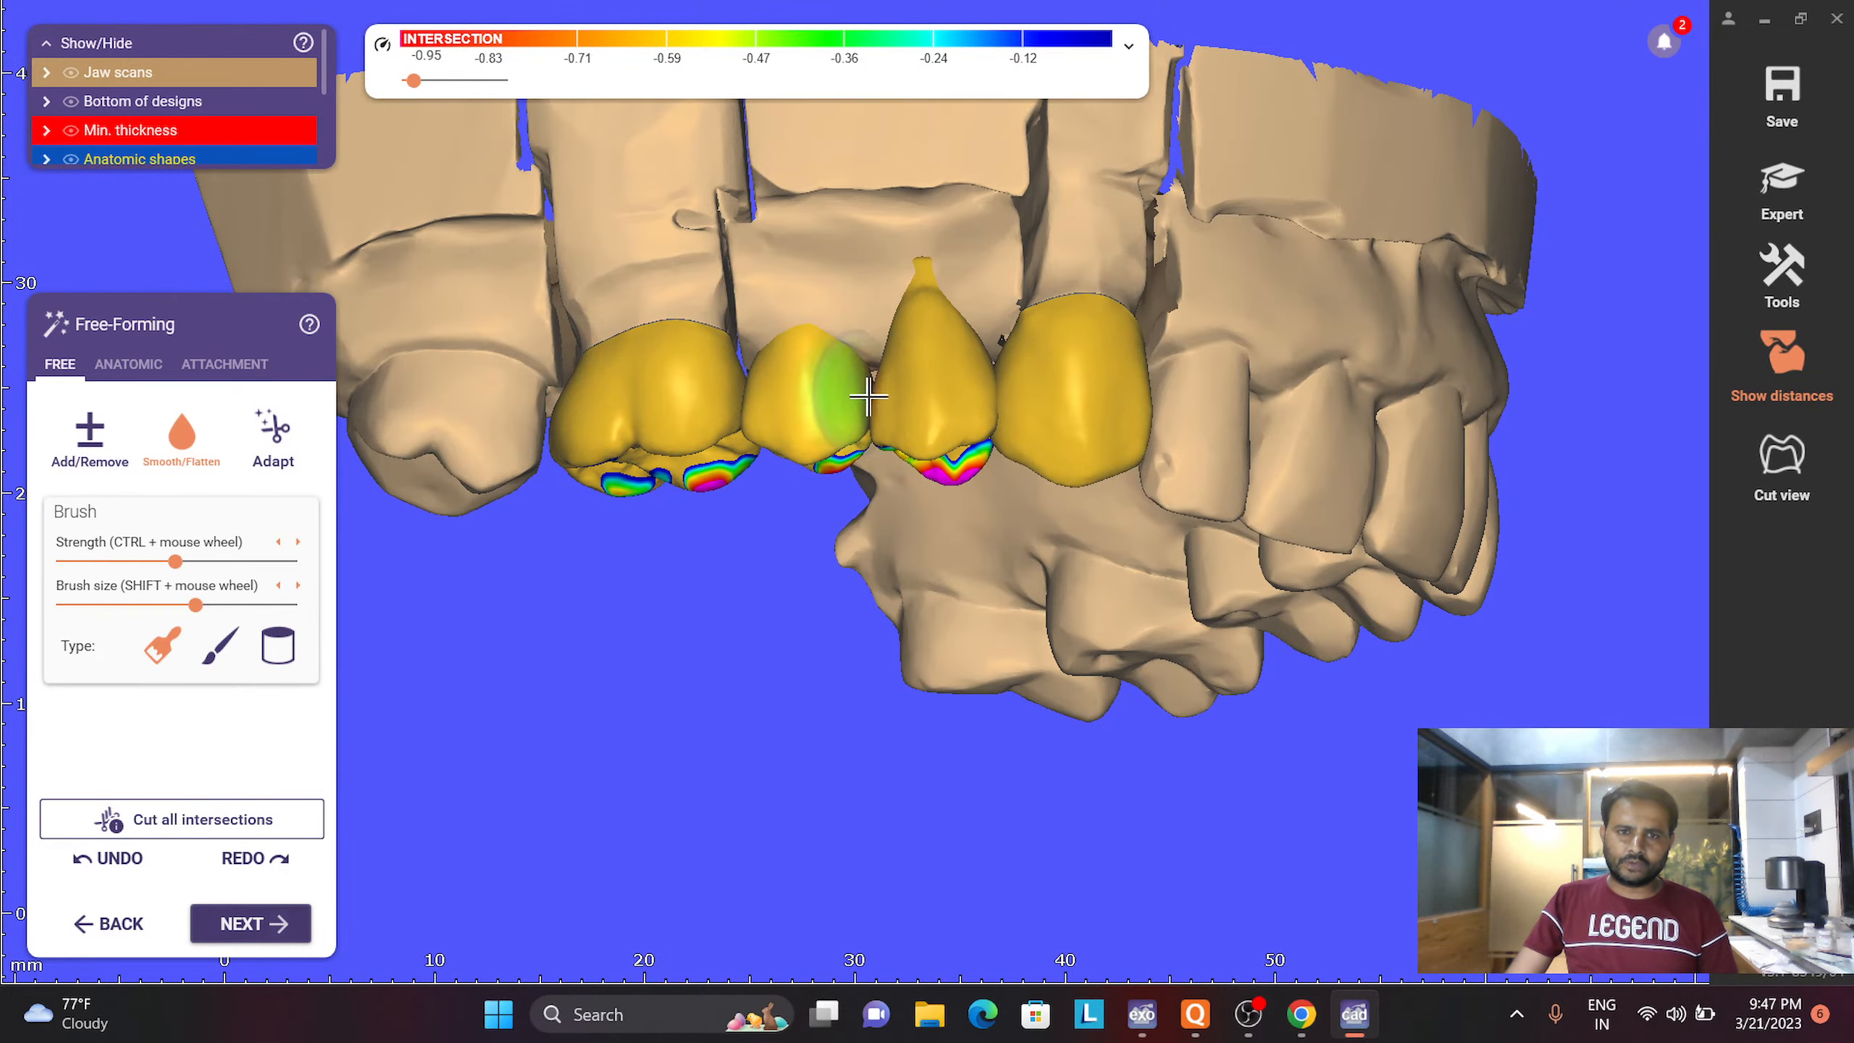
{"action": "scroll", "coordinate": [944, 326], "scroll_direction": "down", "scroll_amount": 3}
{"action": "right_click_drag", "start_coordinate": [944, 325], "coordinate": [927, 236]}
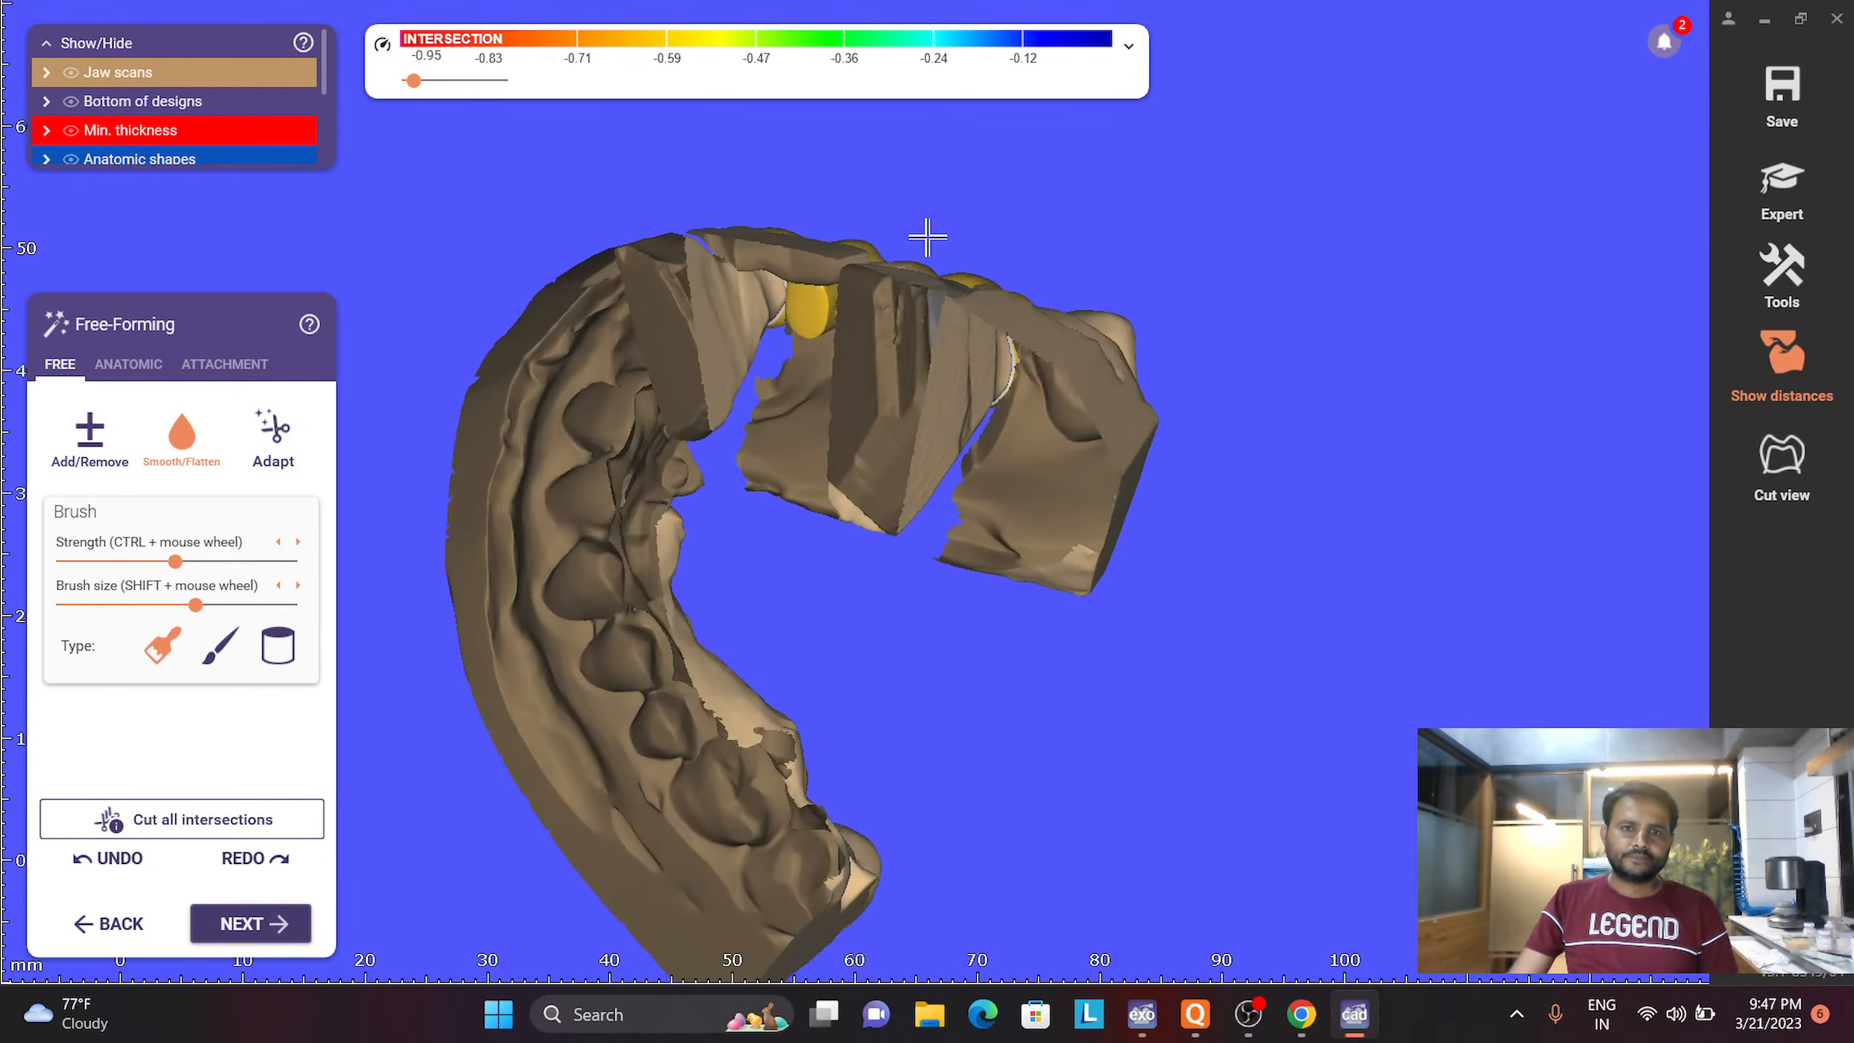
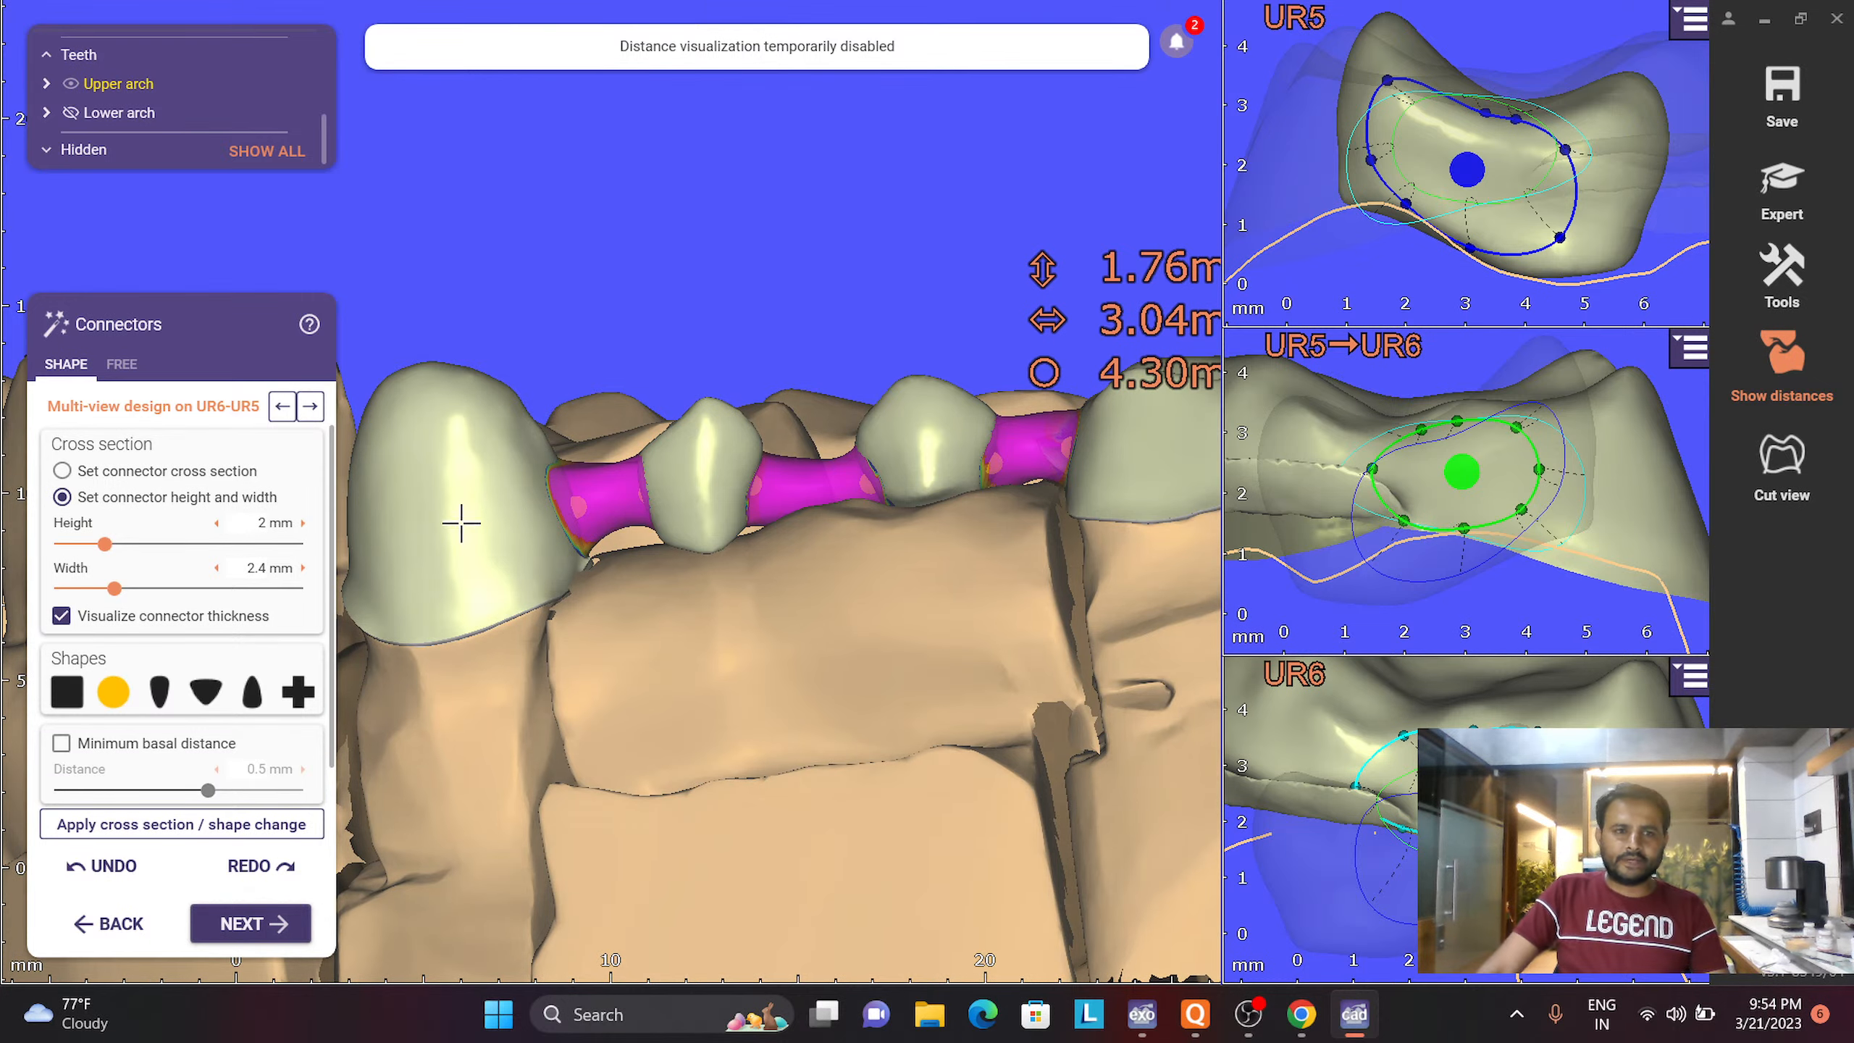
Accept the bridge connectors, merge and save the restorations, and show the jaw scans around the merged bridge
{"action": "right_click_drag", "start_coordinate": [463, 522], "coordinate": [847, 409]}
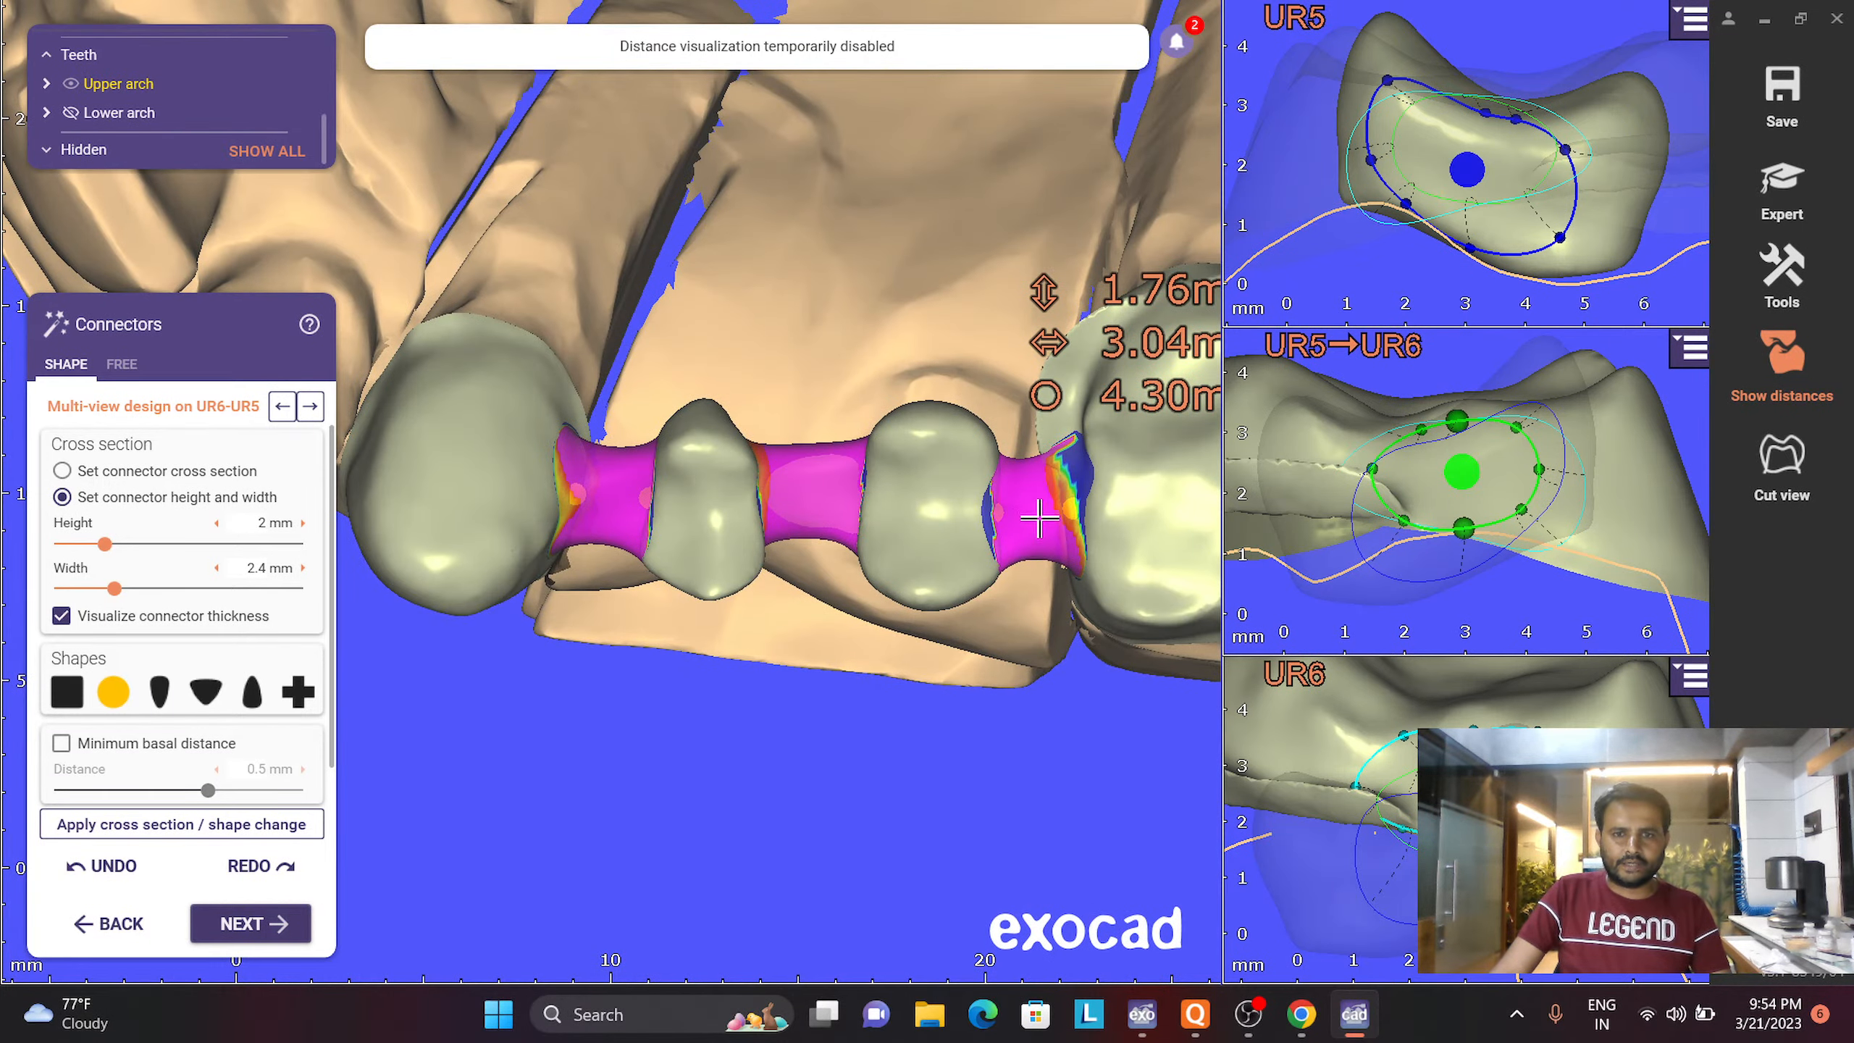
{"action": "left_click", "coordinate": [233, 924]}
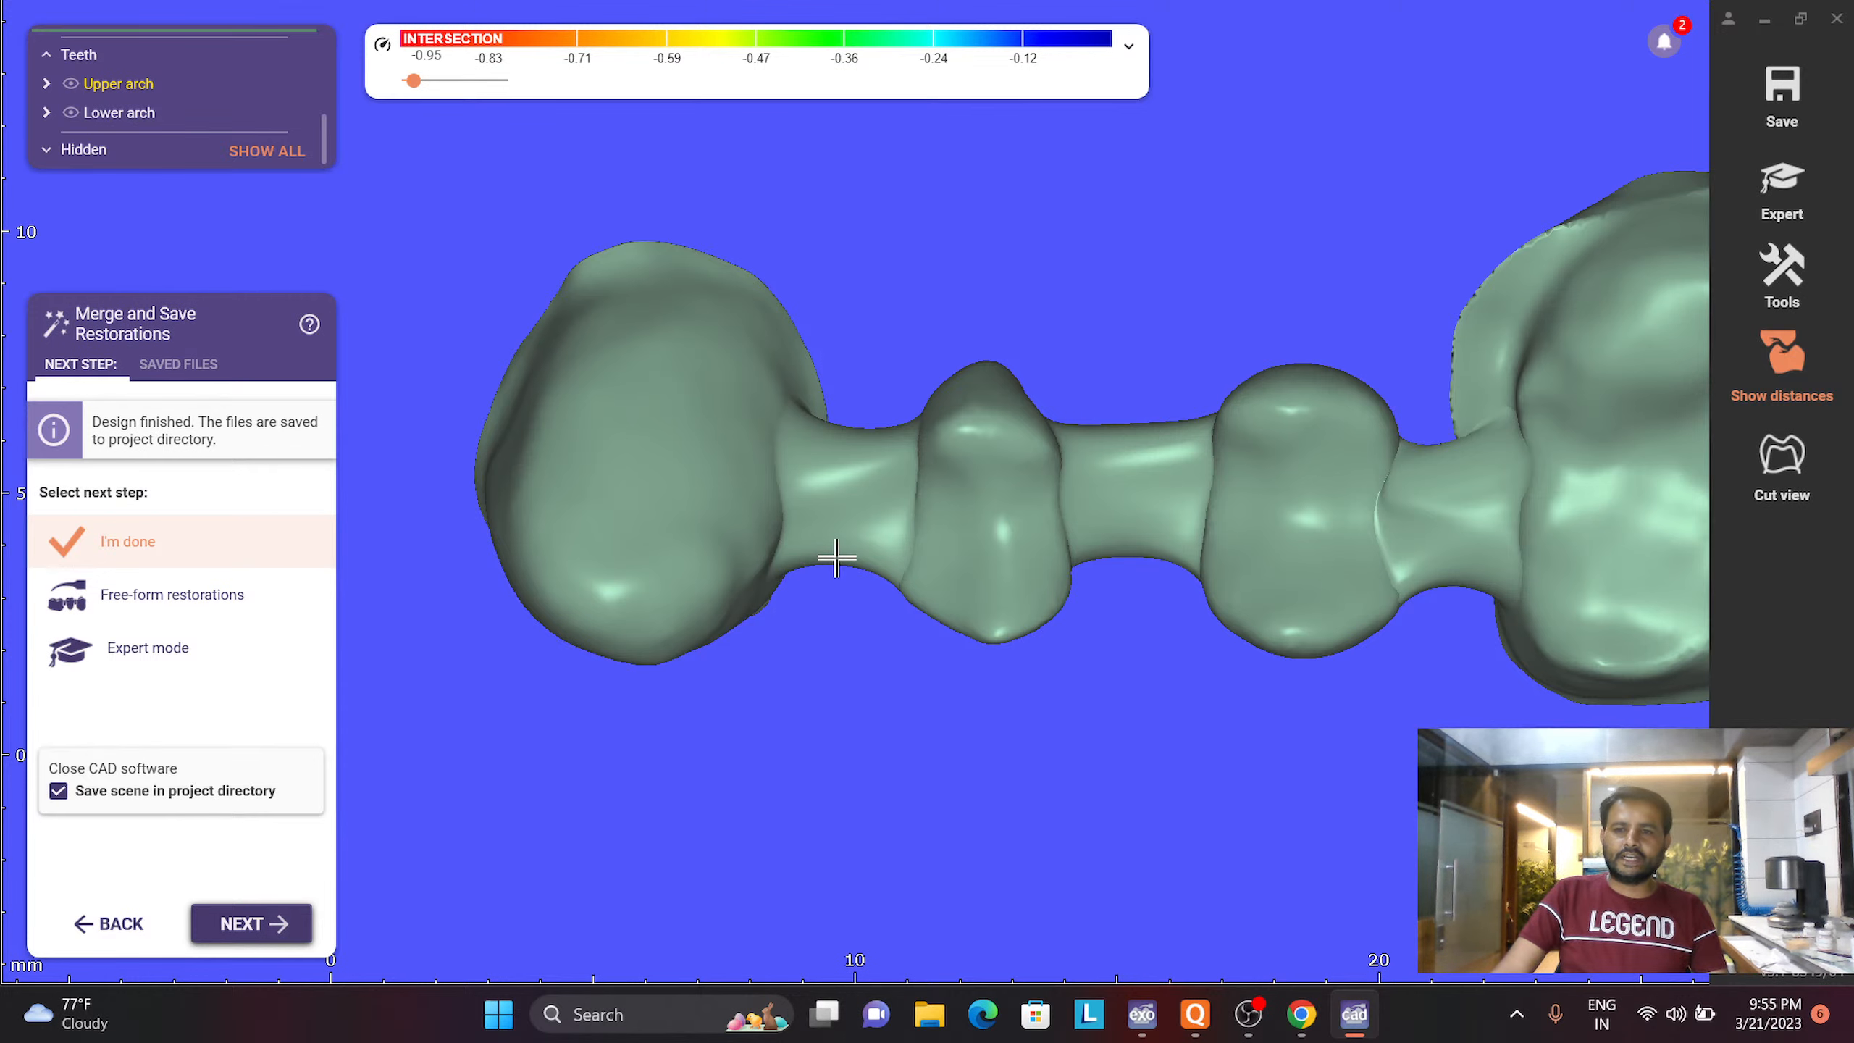
{"action": "scroll", "coordinate": [995, 552], "scroll_direction": "down", "scroll_amount": 3}
{"action": "mouse_move", "coordinate": [993, 551]}
{"action": "right_mouse_down"}
{"action": "mouse_move", "coordinate": [993, 532]}
{"action": "mouse_move", "coordinate": [994, 555]}
{"action": "right_mouse_up"}
{"action": "key", "text": "j"}
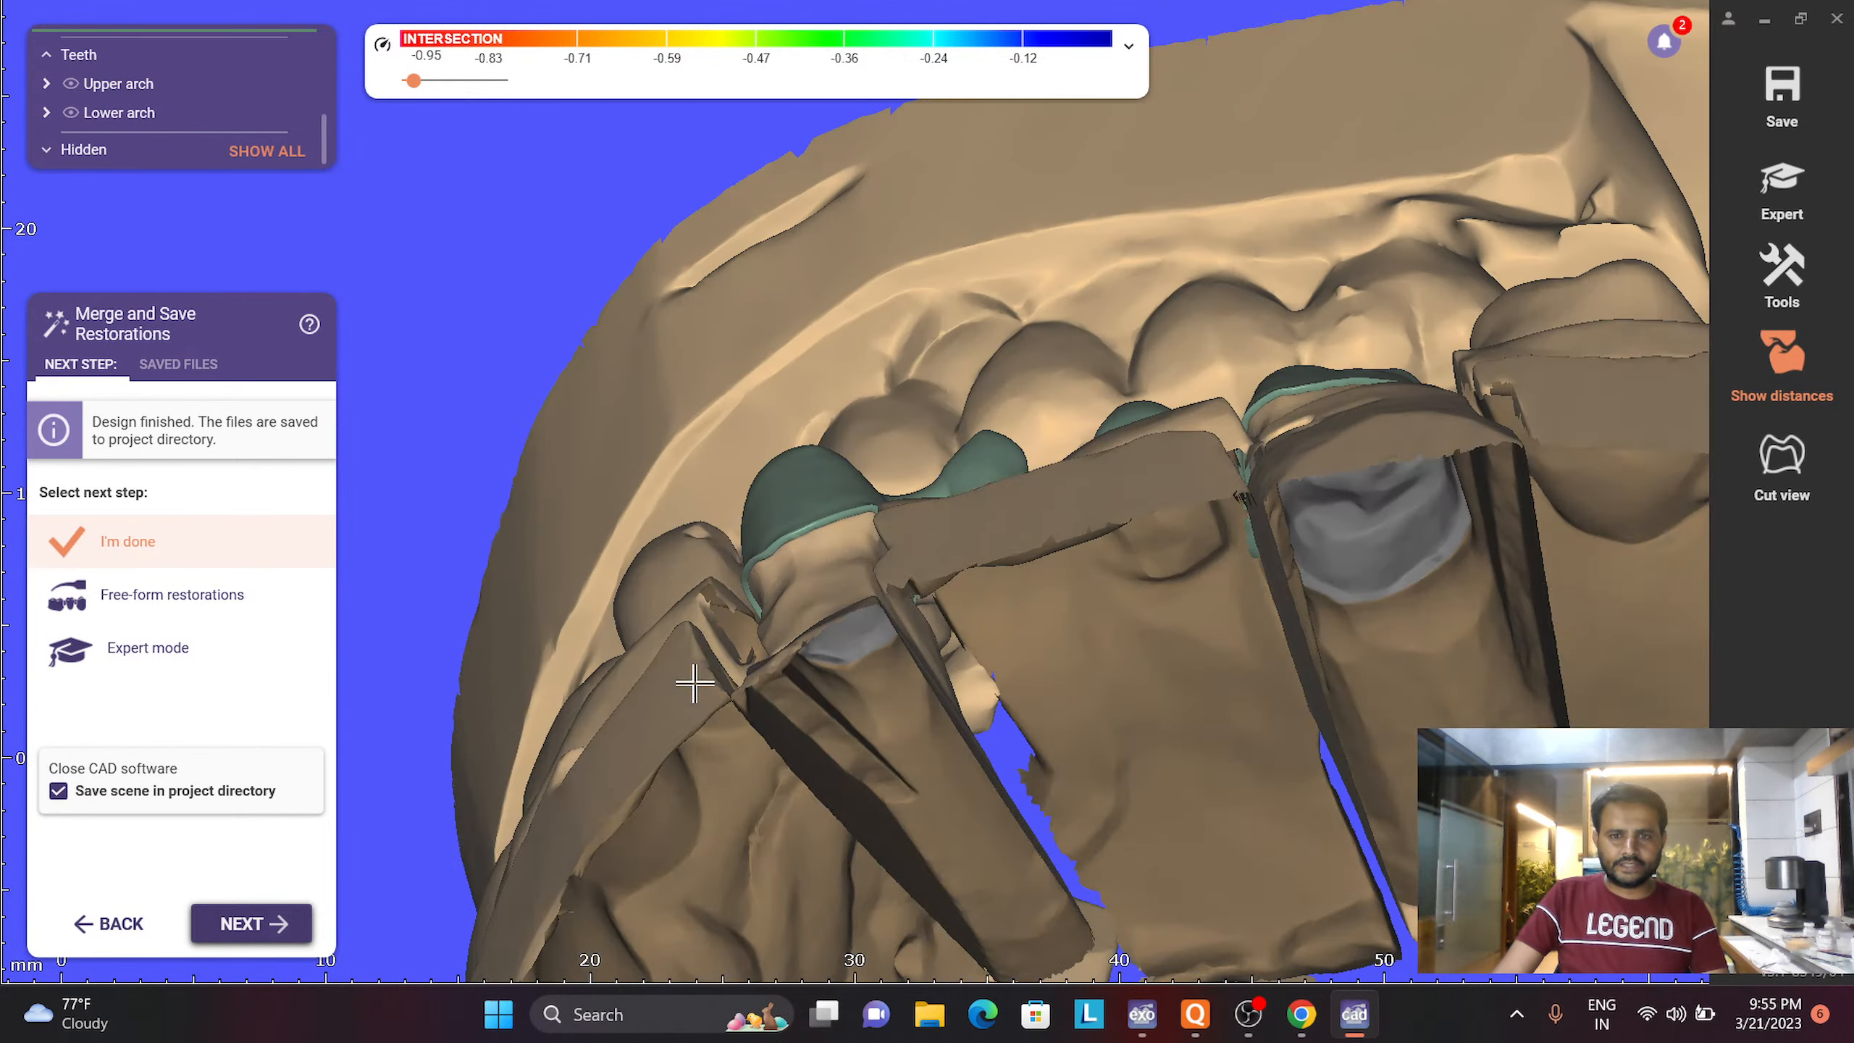
Check where the pontic base penetrates the gingiva and continue with Free-form restorations for the merged bridge
{"action": "right_click_drag", "start_coordinate": [952, 633], "coordinate": [968, 605]}
{"action": "scroll", "coordinate": [1082, 488], "scroll_direction": "up", "scroll_amount": 3}
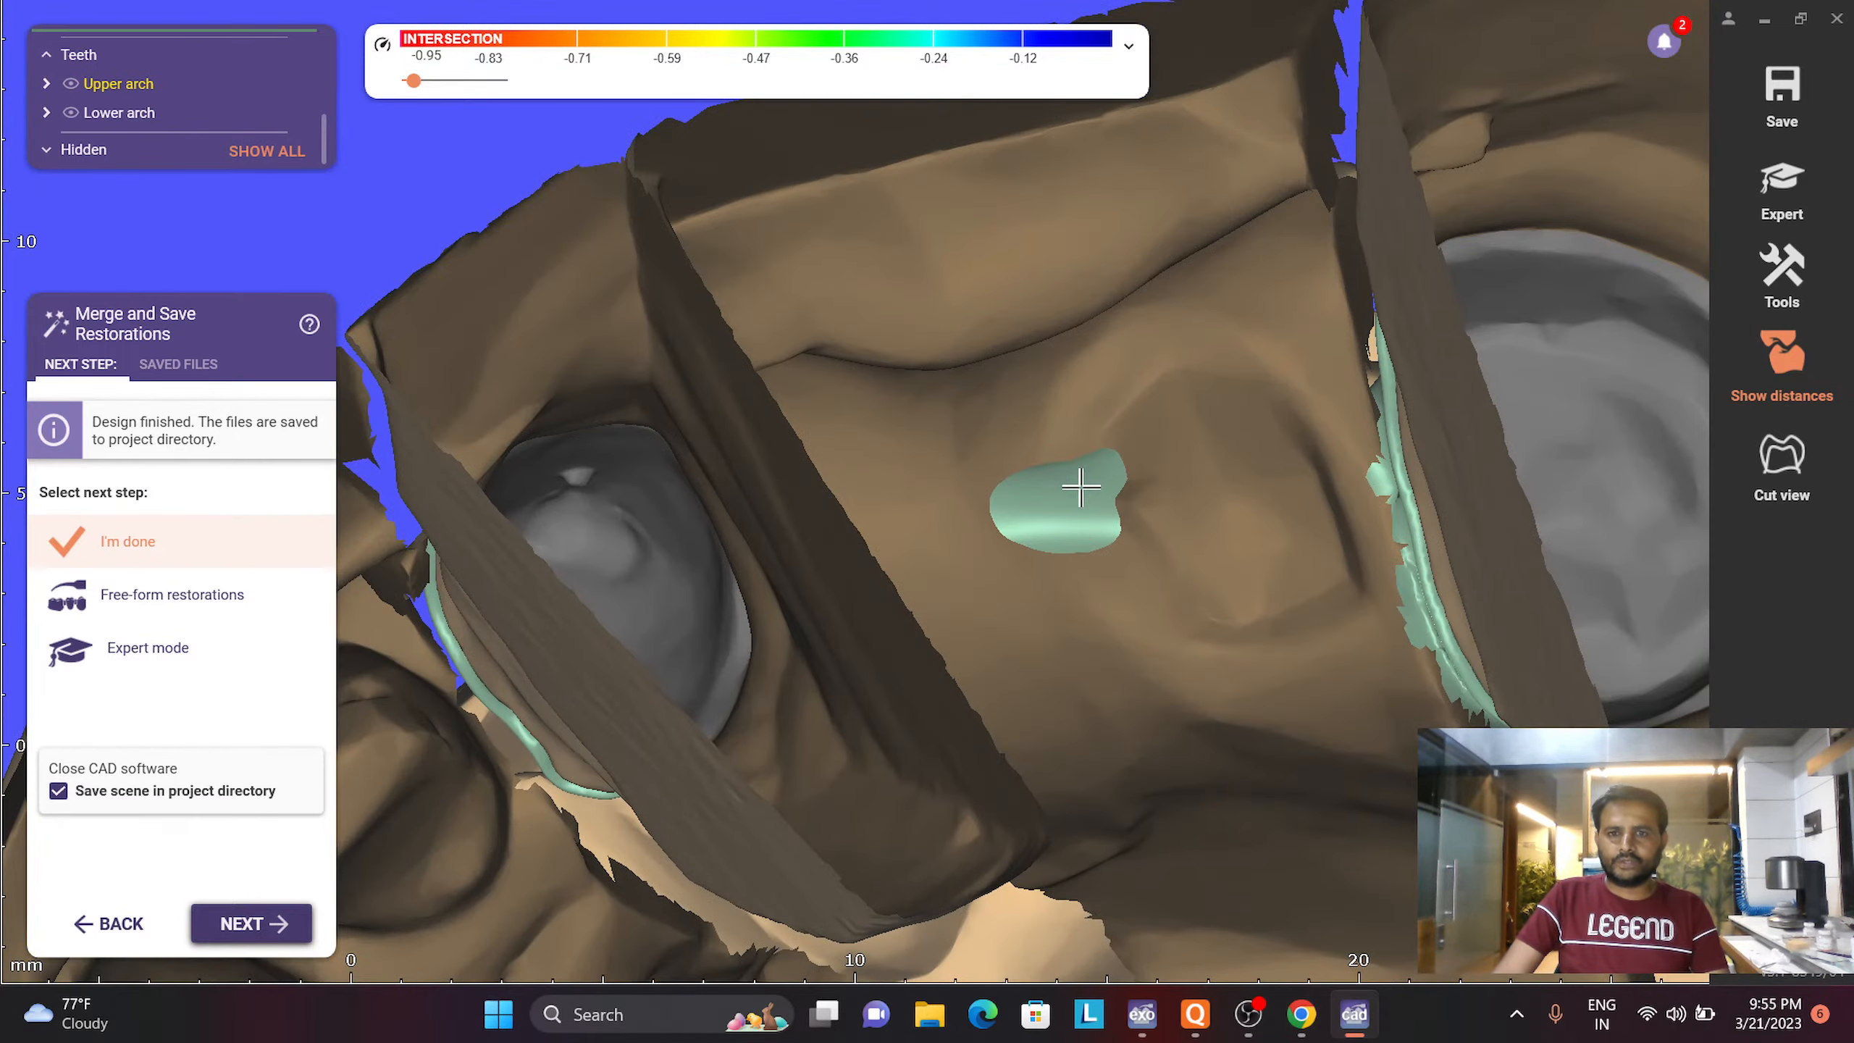
{"action": "mouse_move", "coordinate": [1082, 522]}
{"action": "right_mouse_down"}
{"action": "mouse_move", "coordinate": [1077, 584]}
{"action": "mouse_move", "coordinate": [1073, 552]}
{"action": "right_mouse_up"}
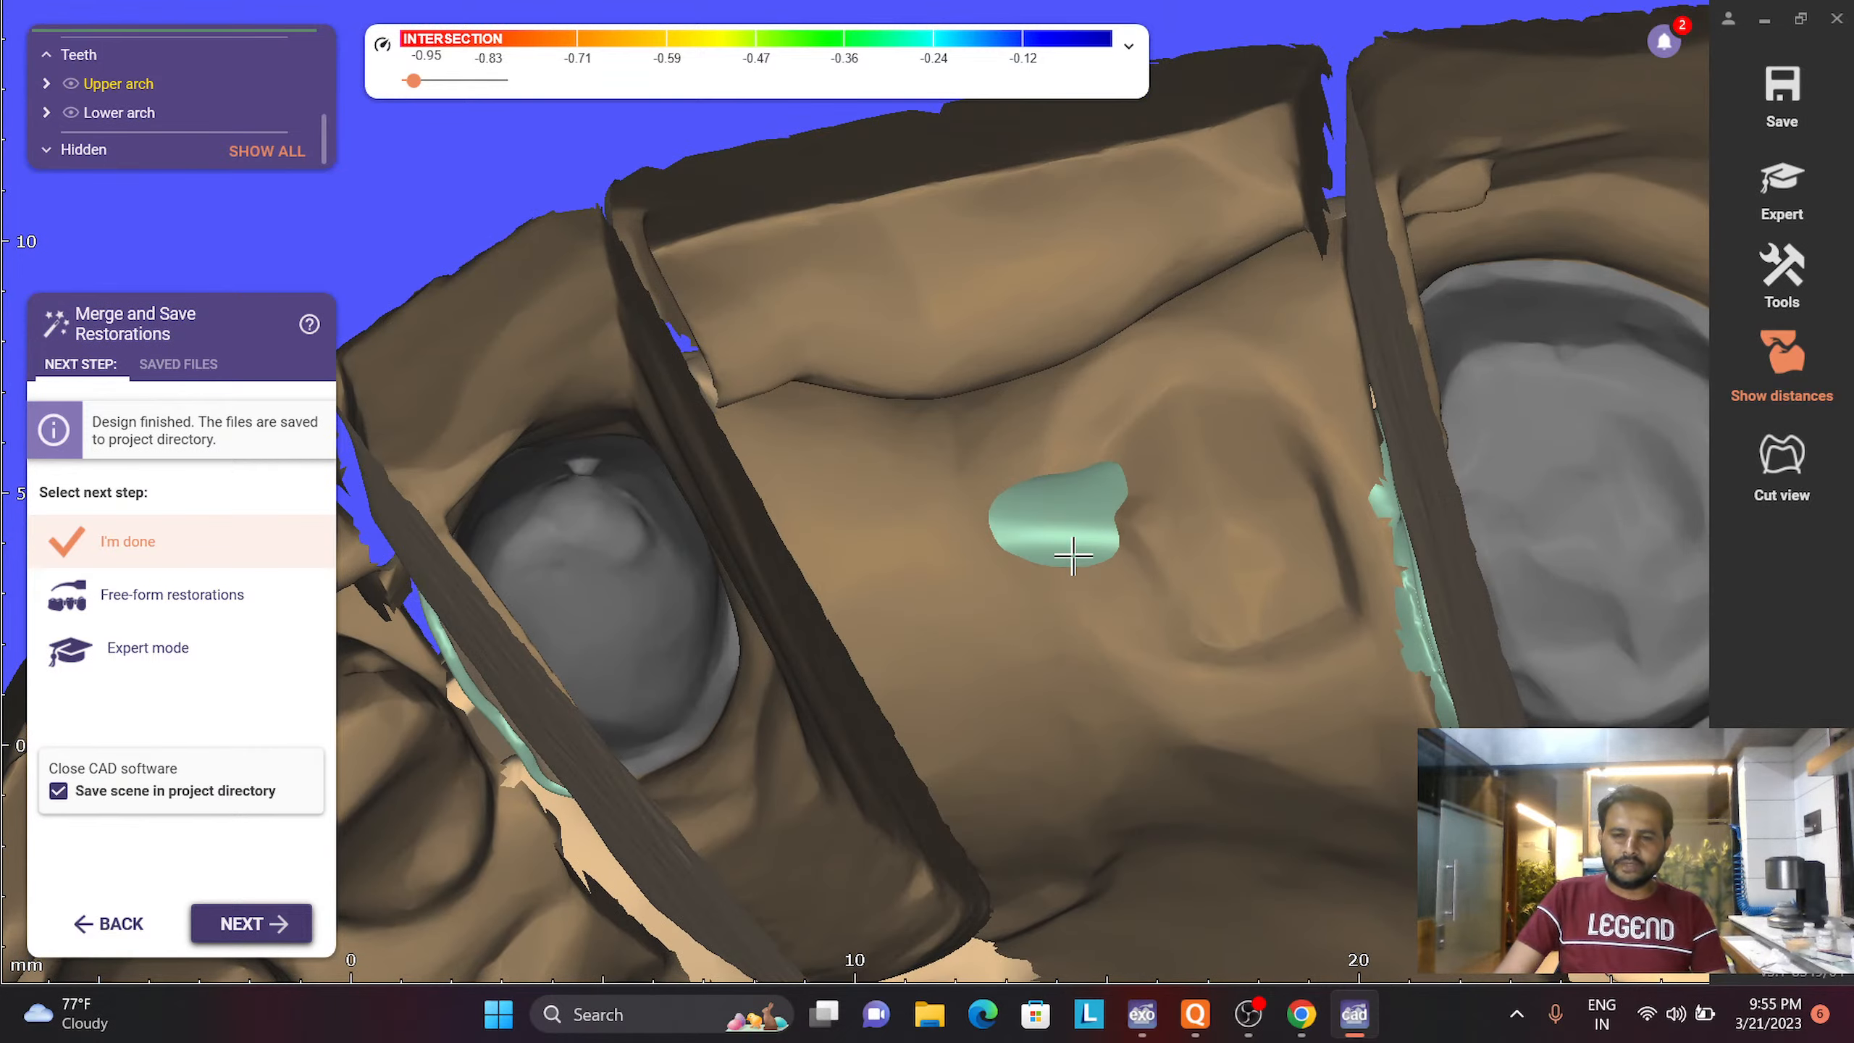
{"action": "scroll", "coordinate": [1072, 551], "scroll_direction": "up", "scroll_amount": 3}
{"action": "scroll", "coordinate": [1072, 551], "scroll_direction": "down", "scroll_amount": 3}
{"action": "scroll", "coordinate": [1069, 577], "scroll_direction": "down", "scroll_amount": 3}
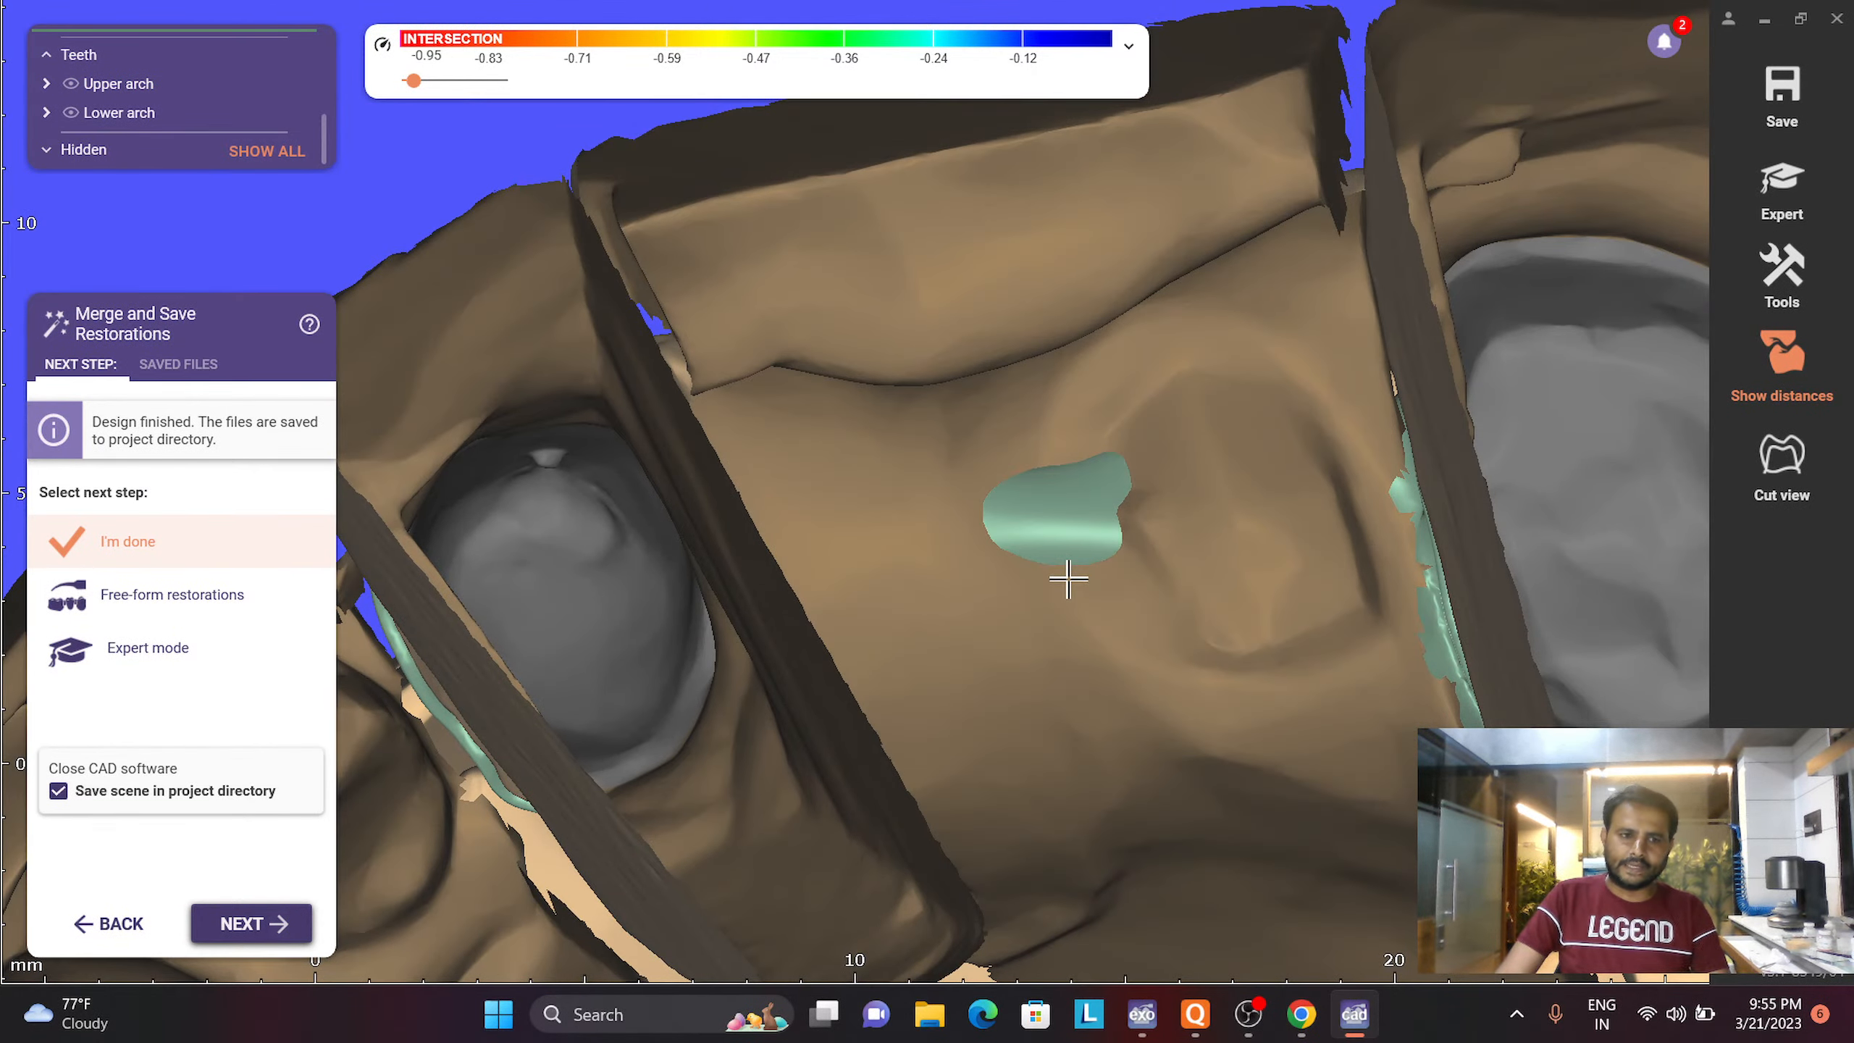
{"action": "left_click", "coordinate": [173, 606]}
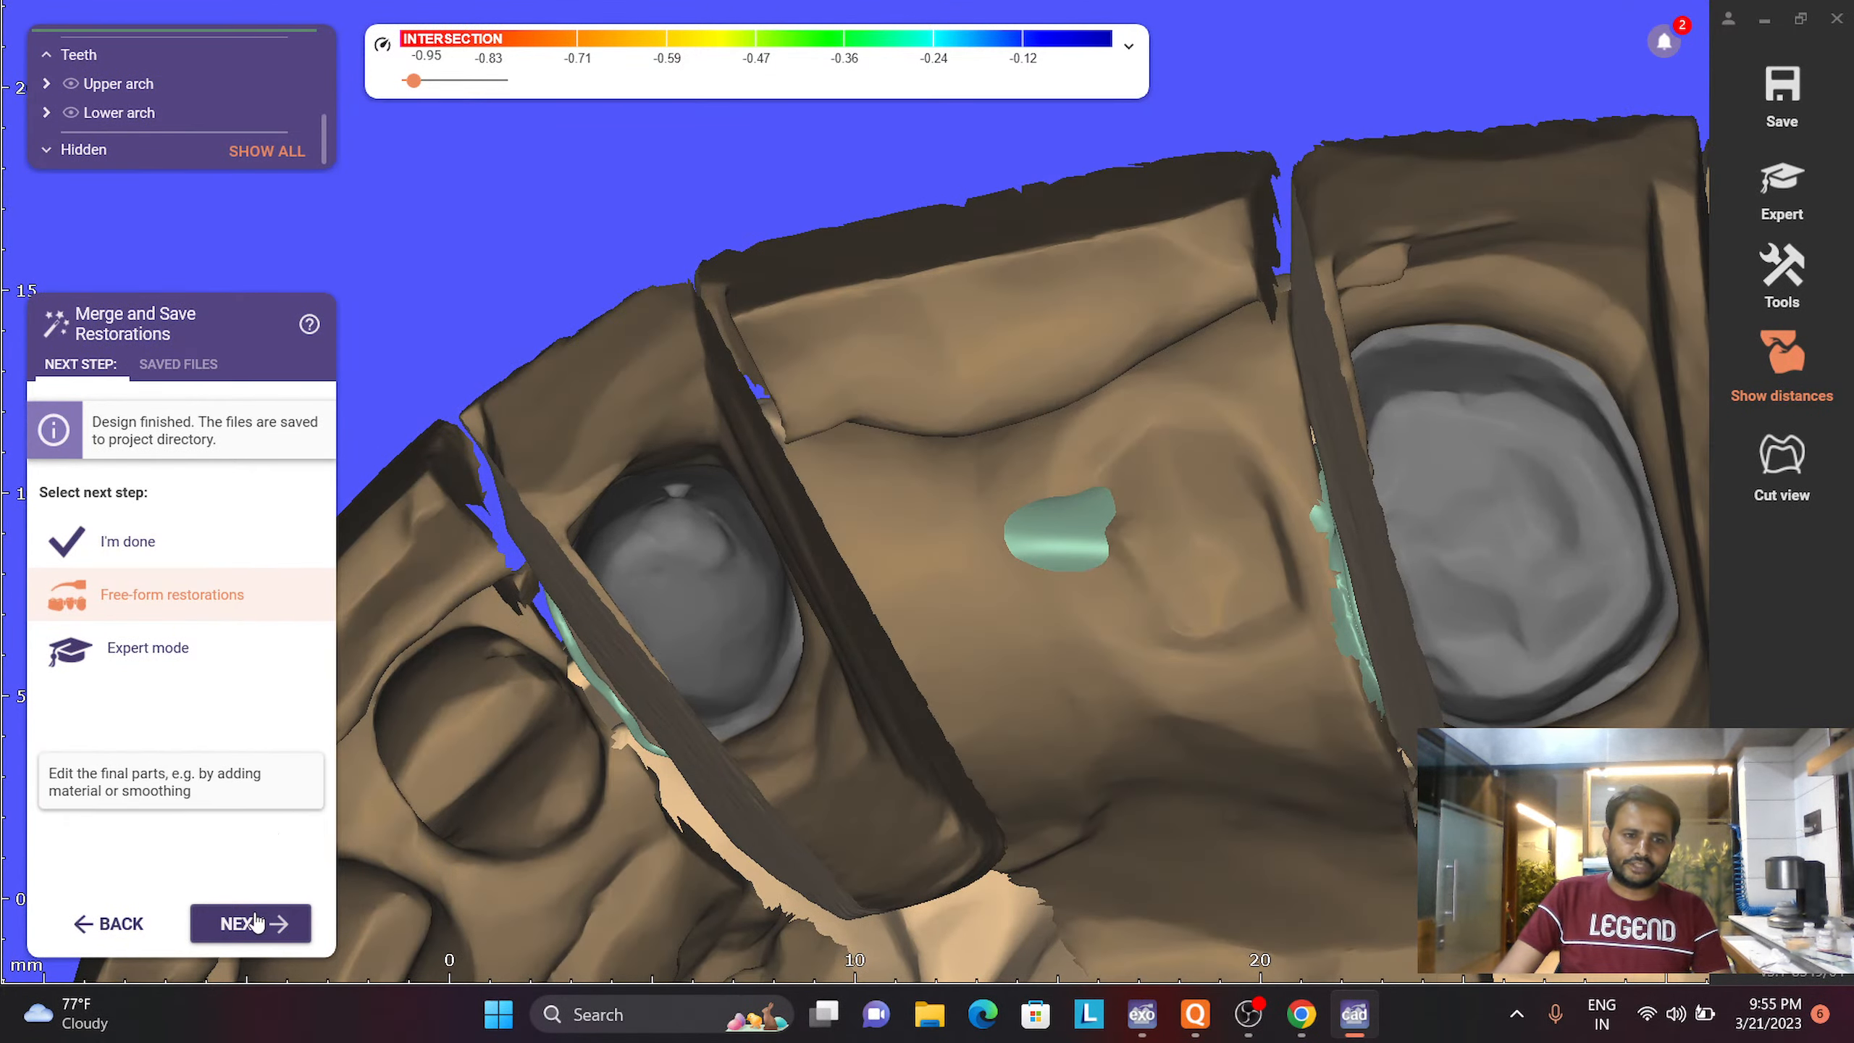
{"action": "left_click", "coordinate": [249, 923]}
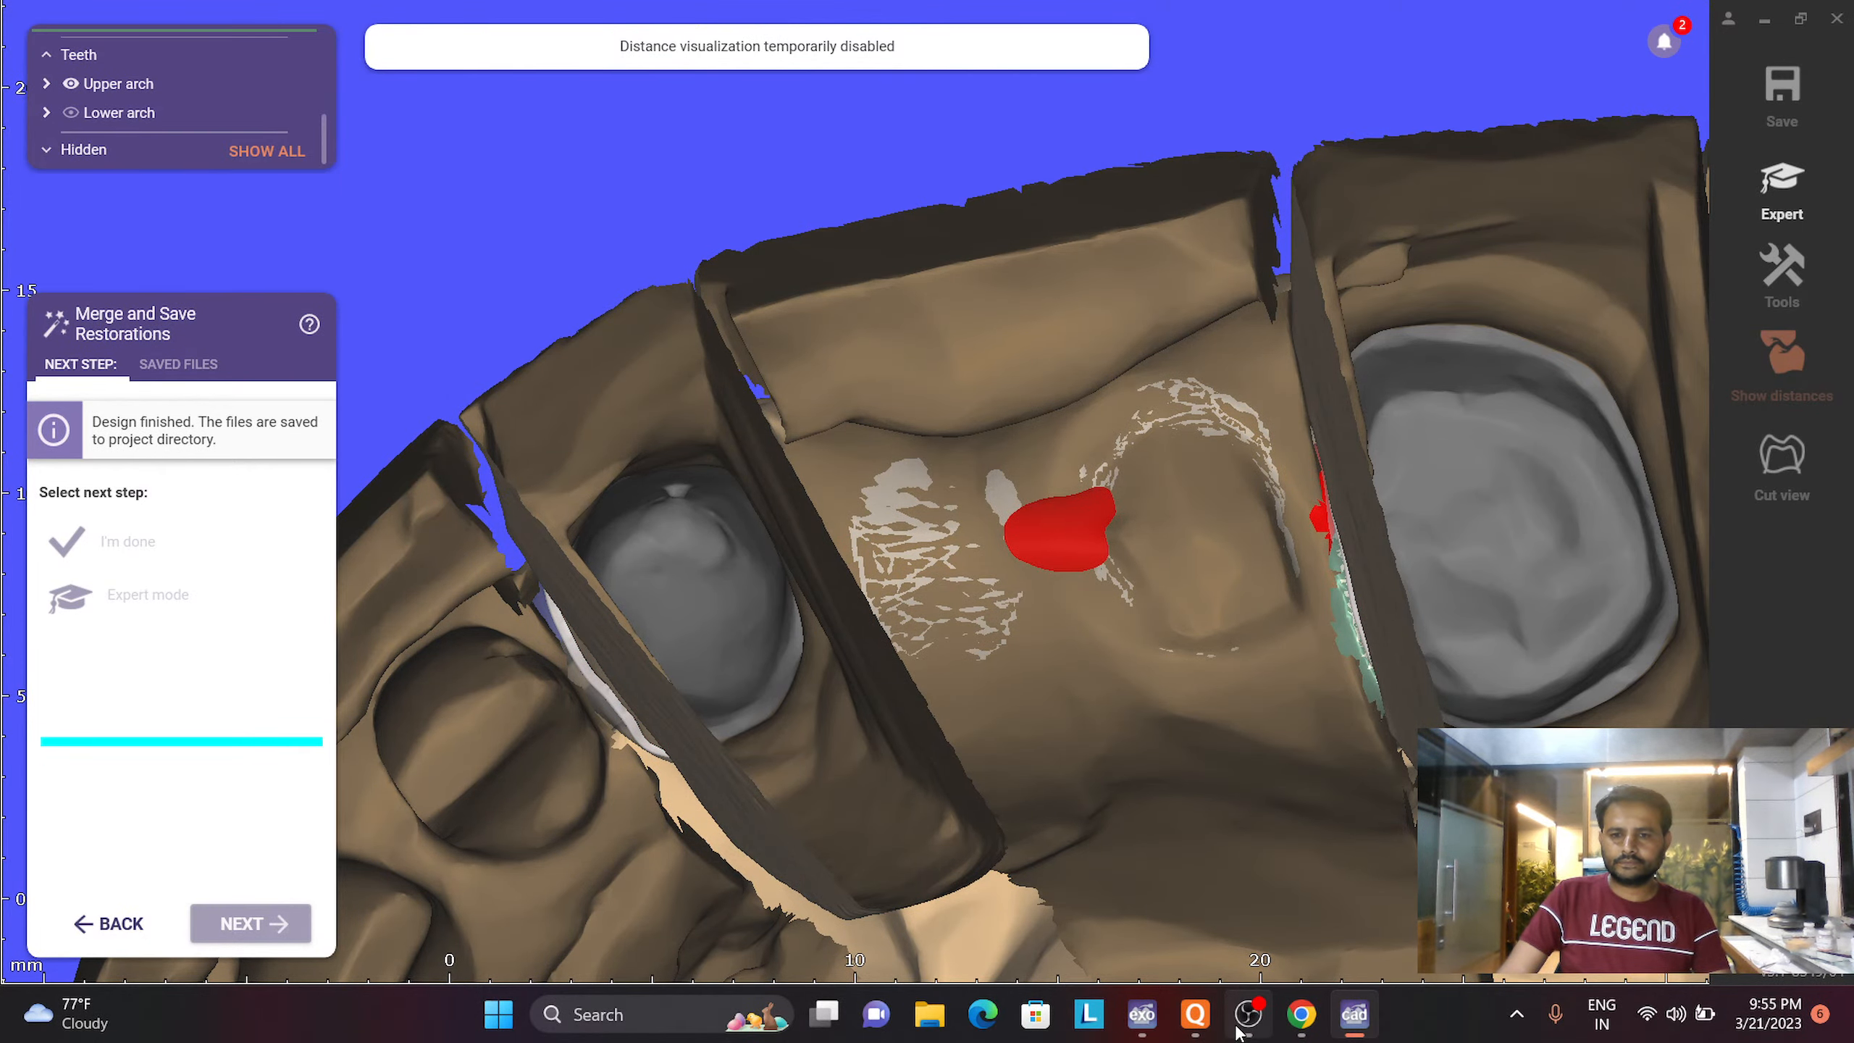
Check the live stream status in OBS and YouTube Studio, and return to exocad
{"action": "left_click", "coordinate": [1149, 804]}
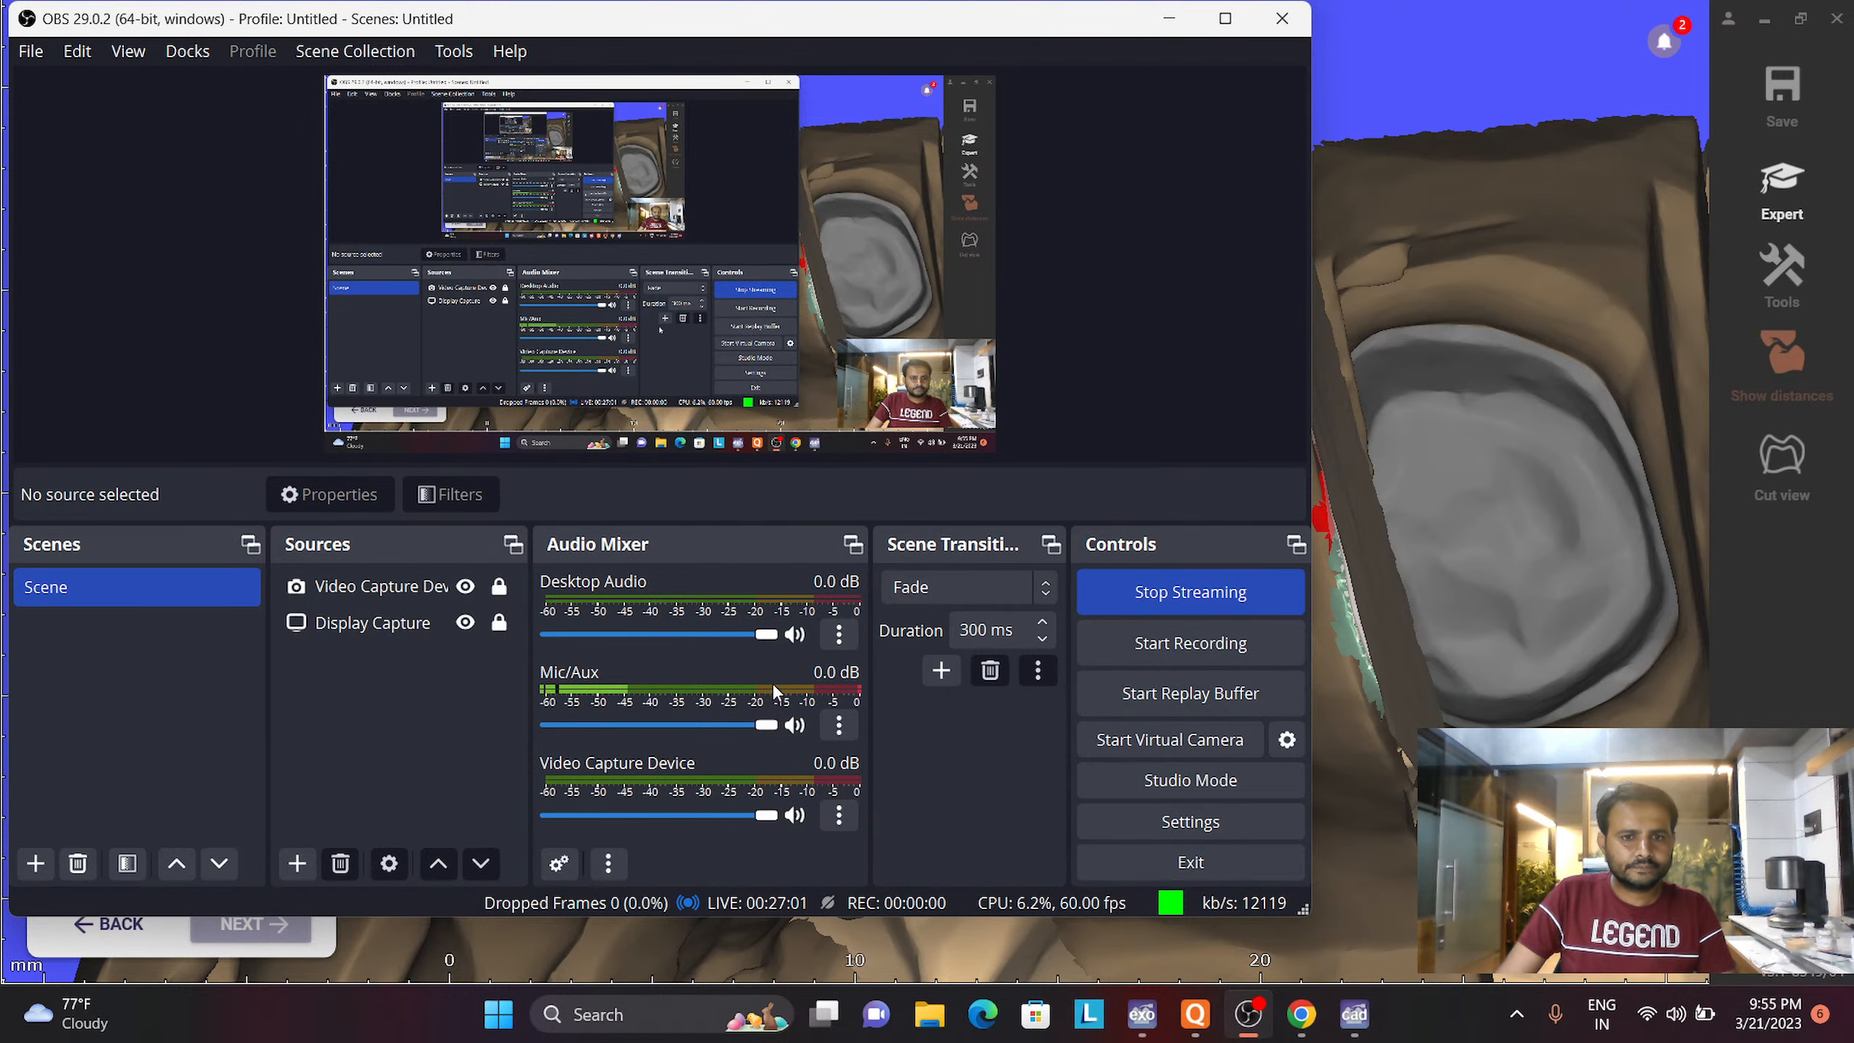
{"action": "left_click", "coordinate": [1355, 1015]}
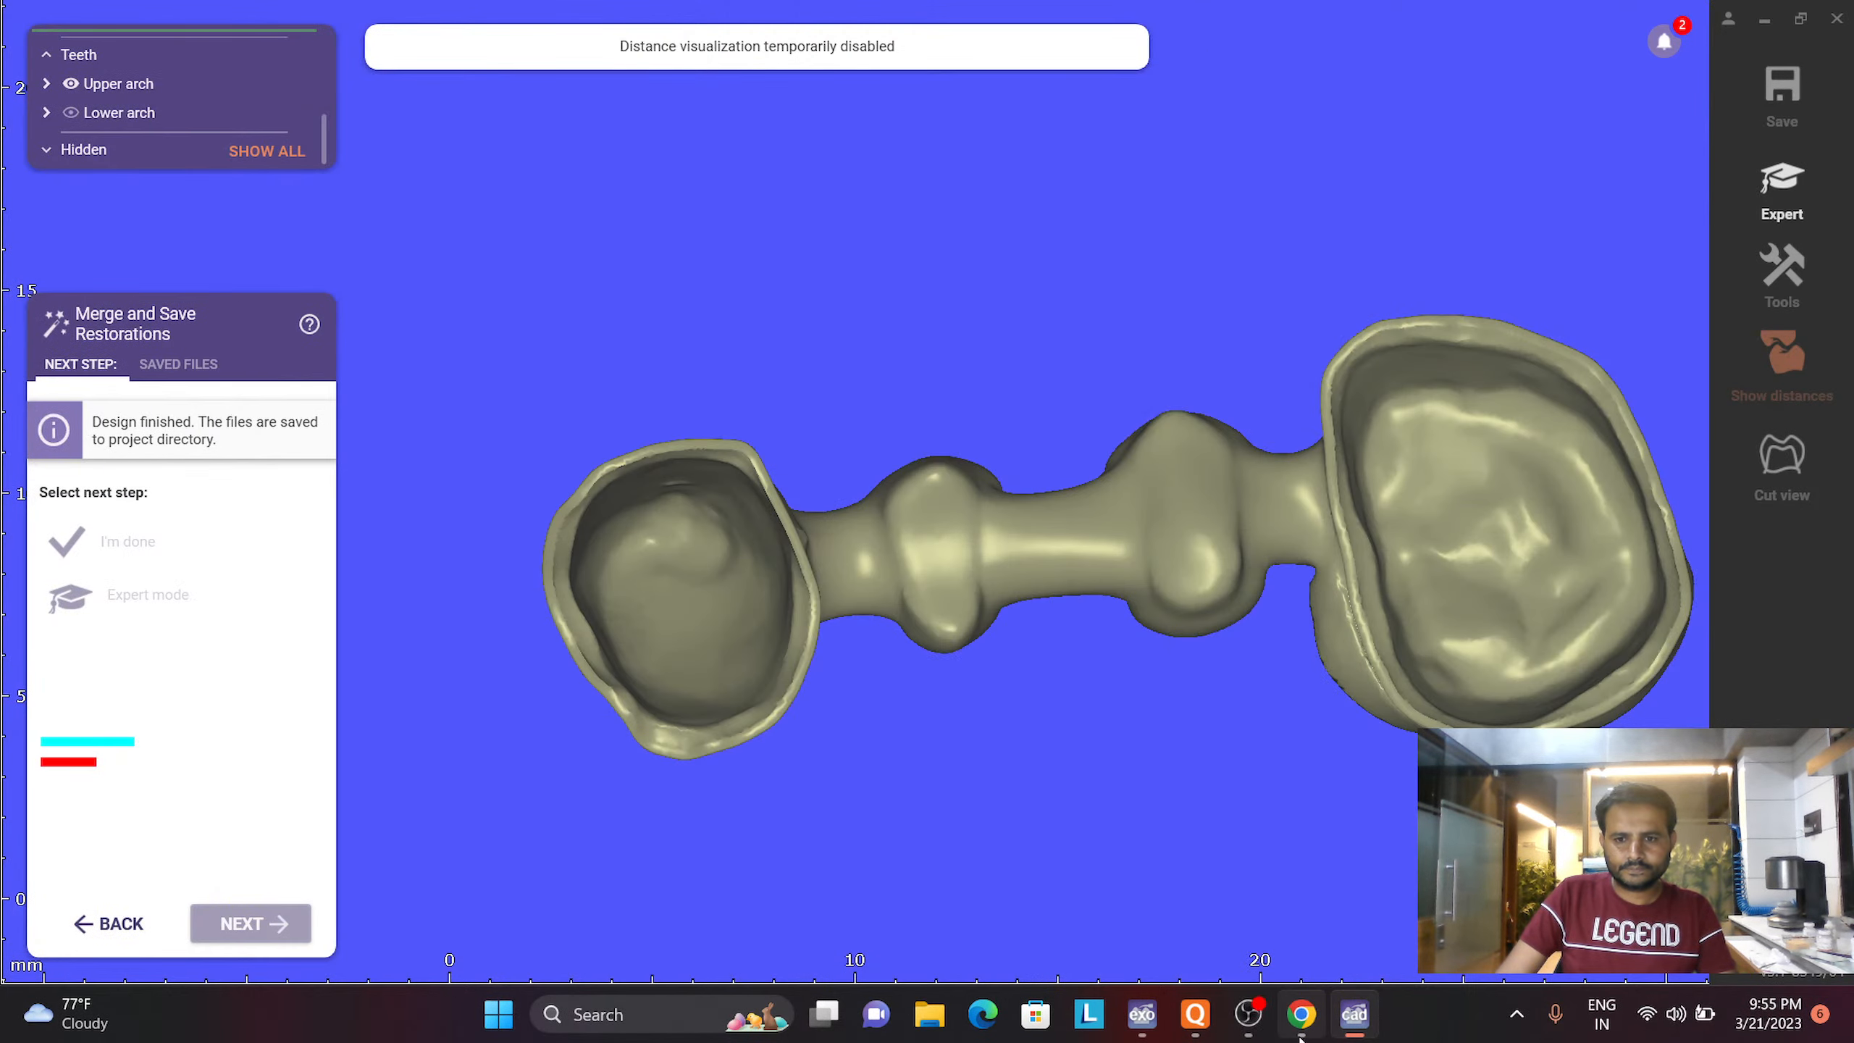
{"action": "left_click", "coordinate": [1307, 1022]}
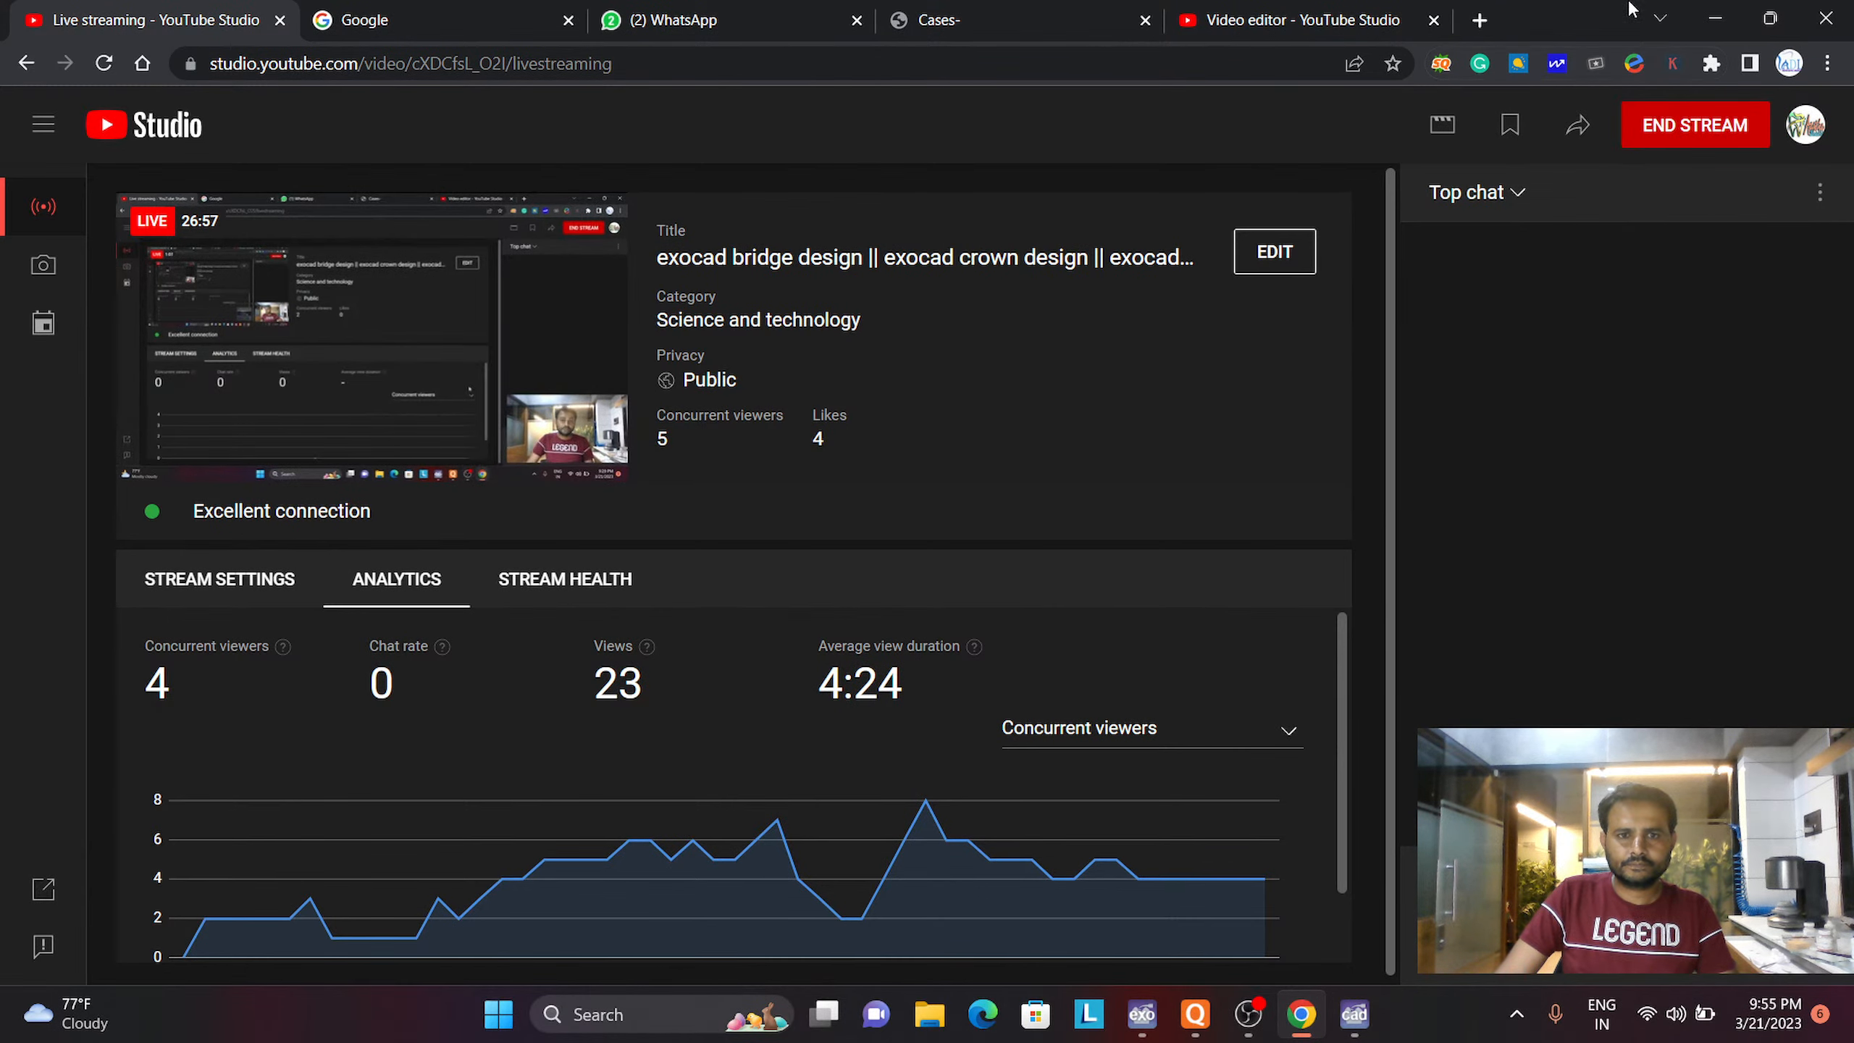
{"action": "left_click", "coordinate": [1716, 19]}
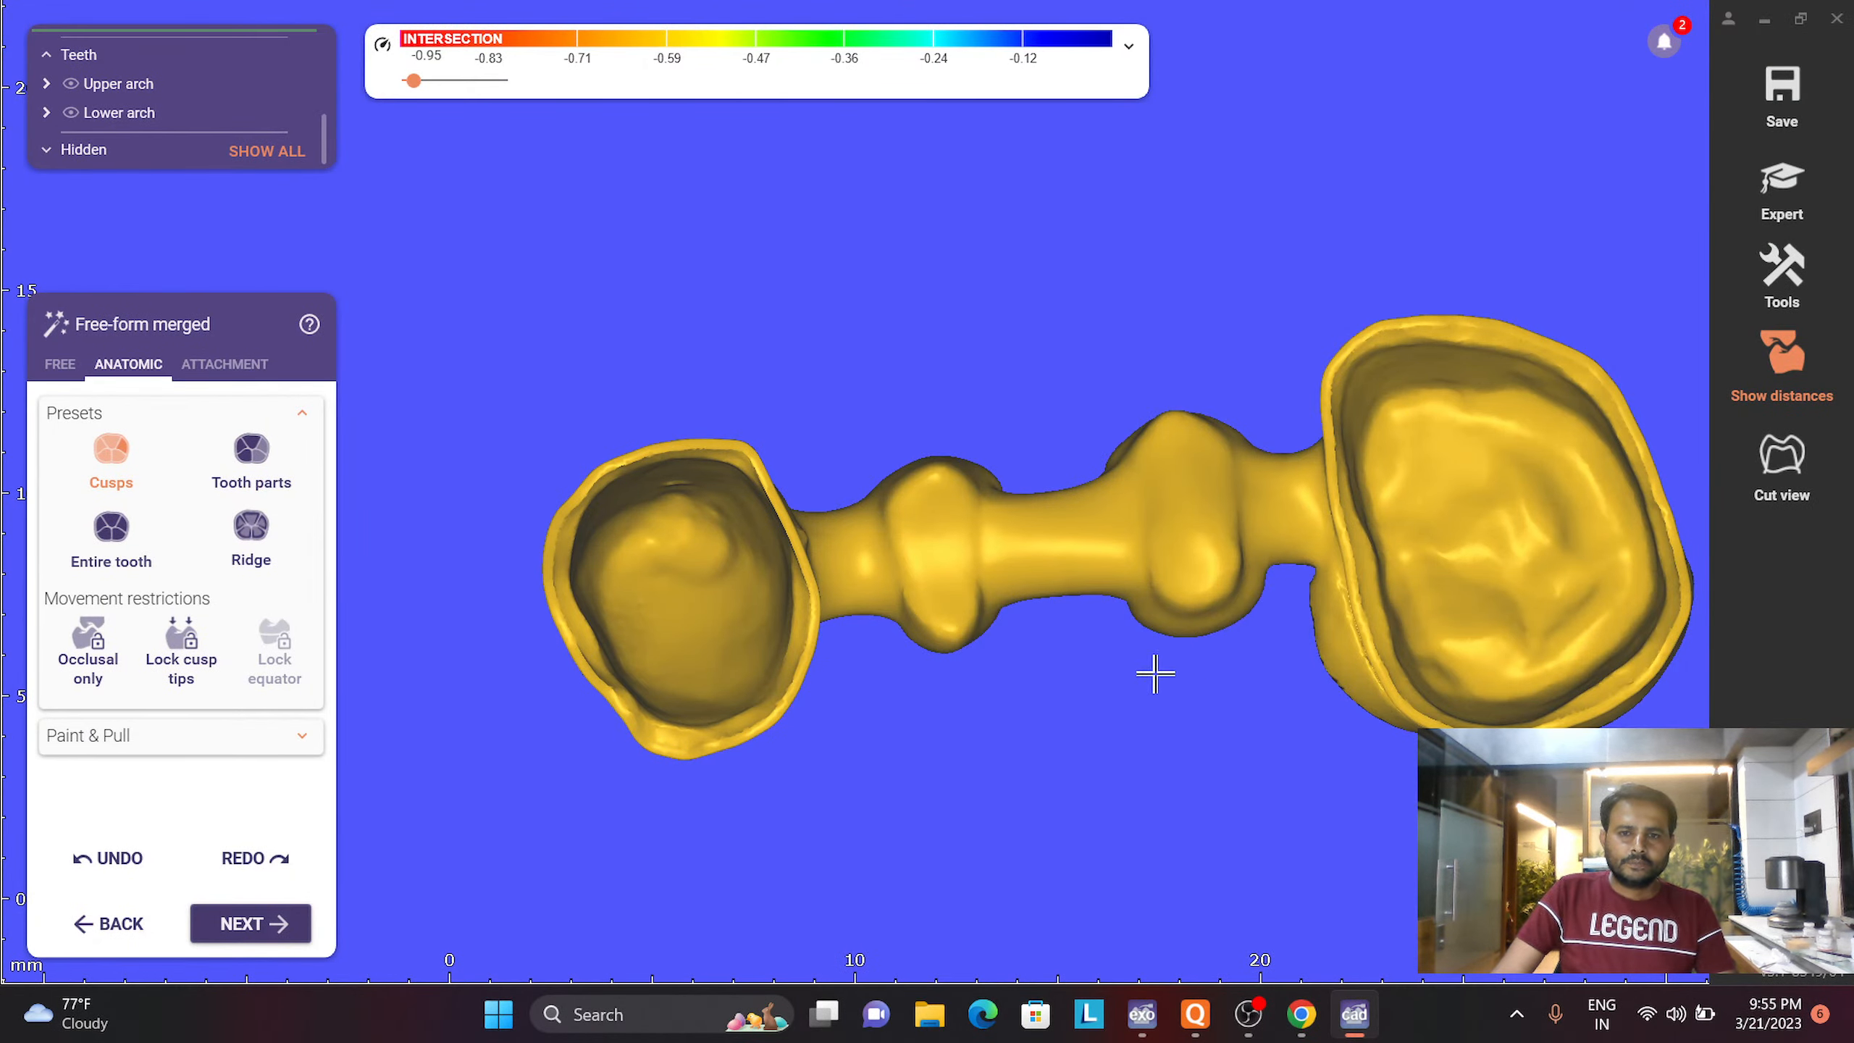
Adapt the merged bridge's basal surface to the gingiva with a distance of 0 mm
{"action": "left_click", "coordinate": [61, 364]}
{"action": "left_click", "coordinate": [273, 435]}
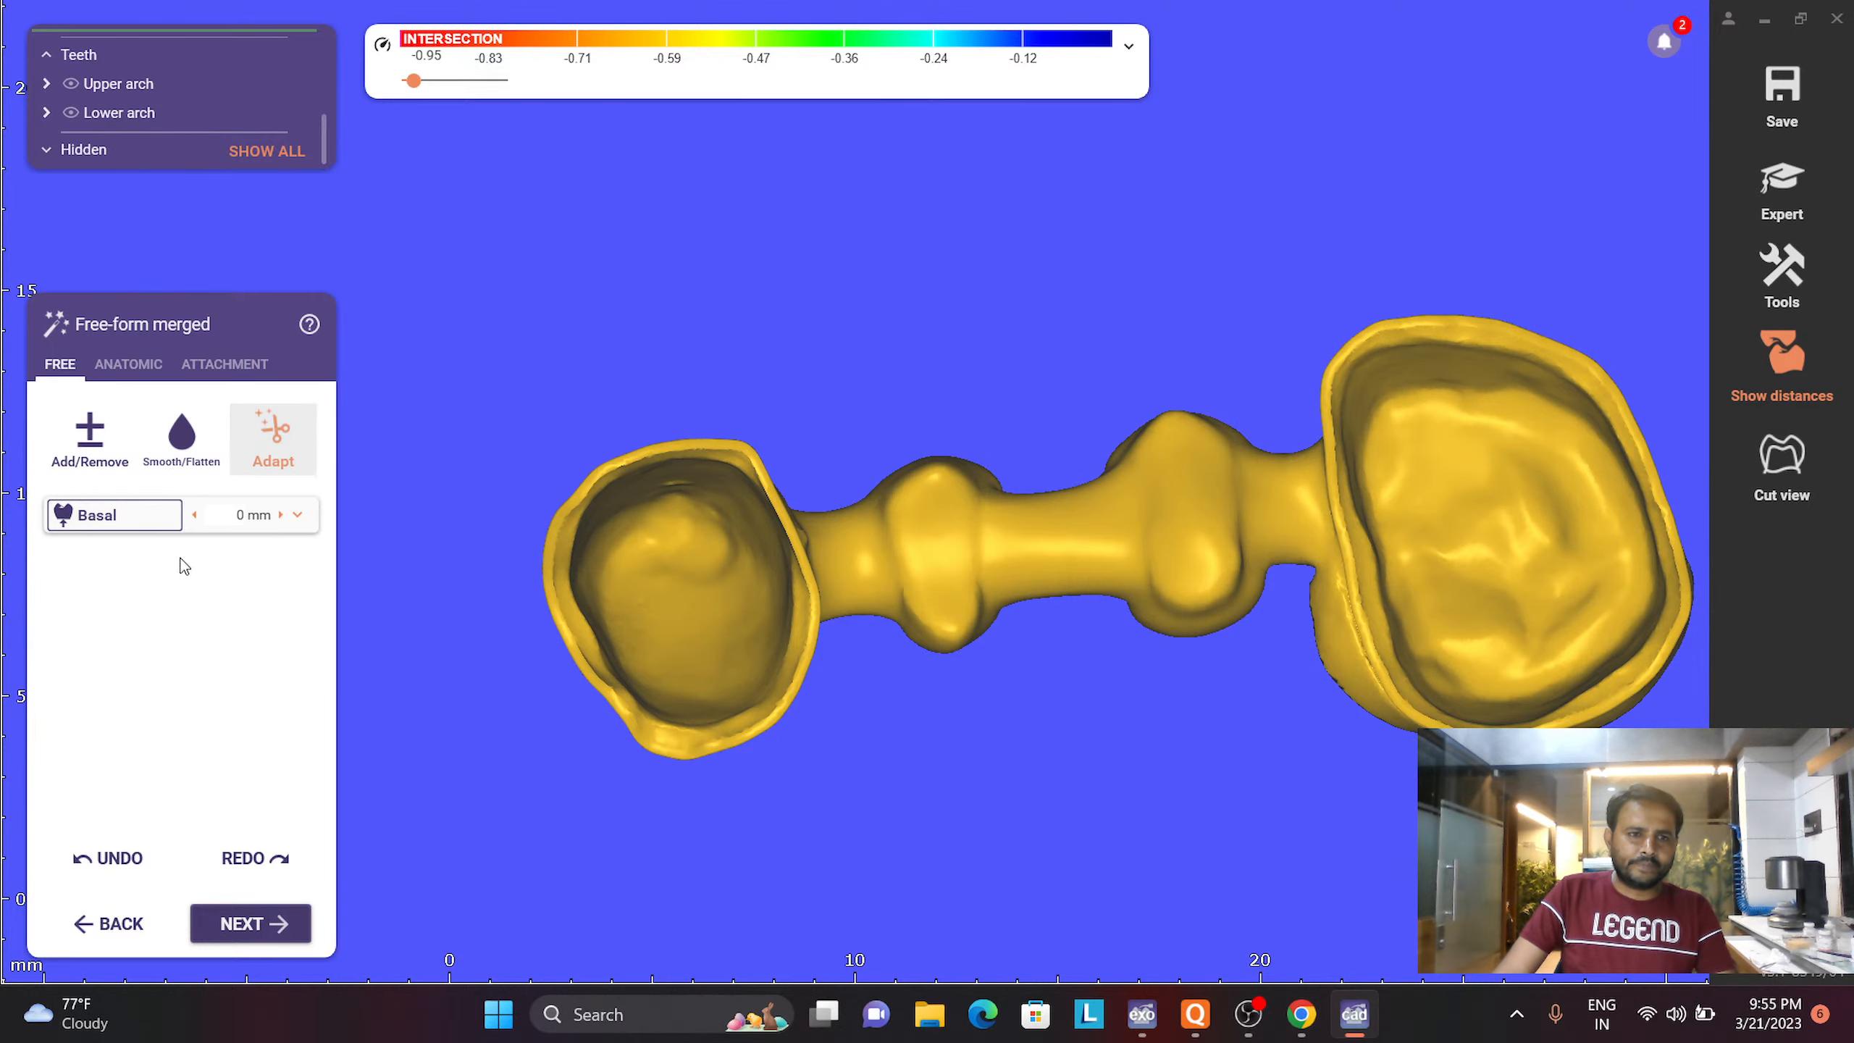
{"action": "left_click", "coordinate": [126, 515]}
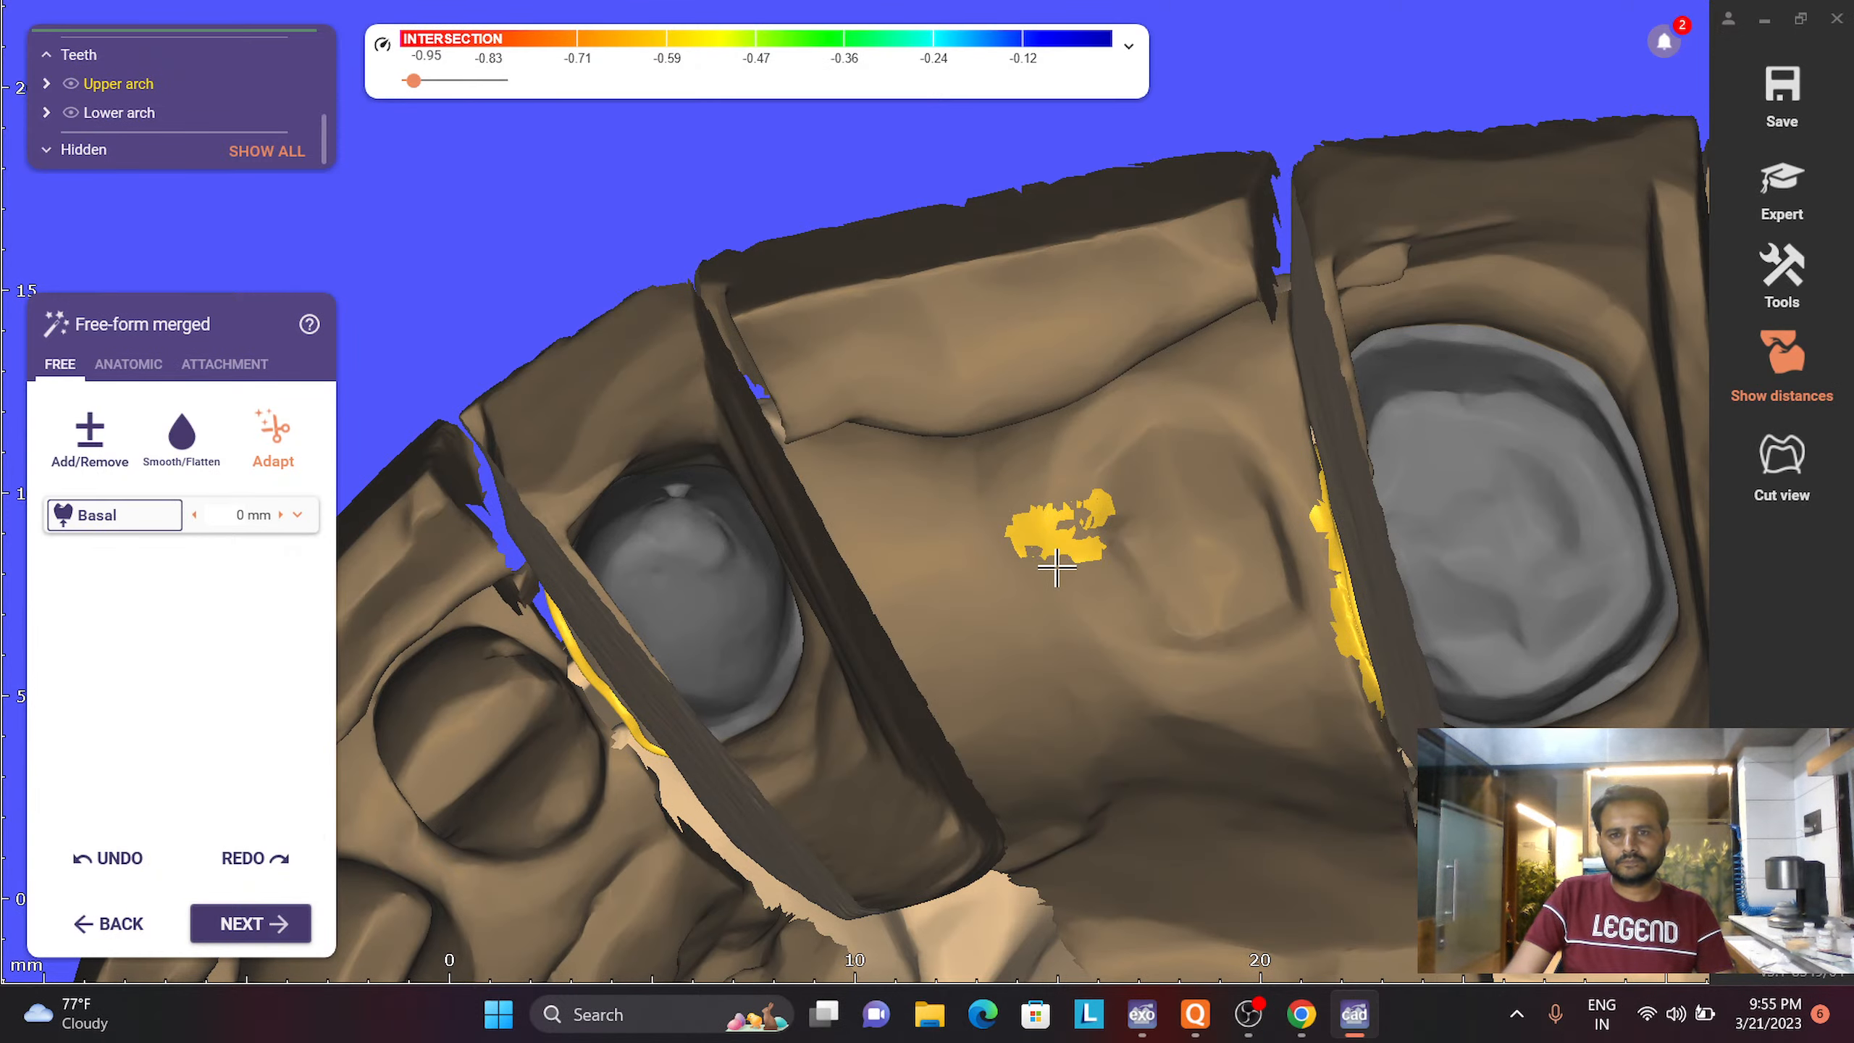
Set the basal distance to 0.04 mm and adapt the merged bridge to the gingiva again
{"action": "right_click_drag", "start_coordinate": [1098, 559], "coordinate": [1089, 596]}
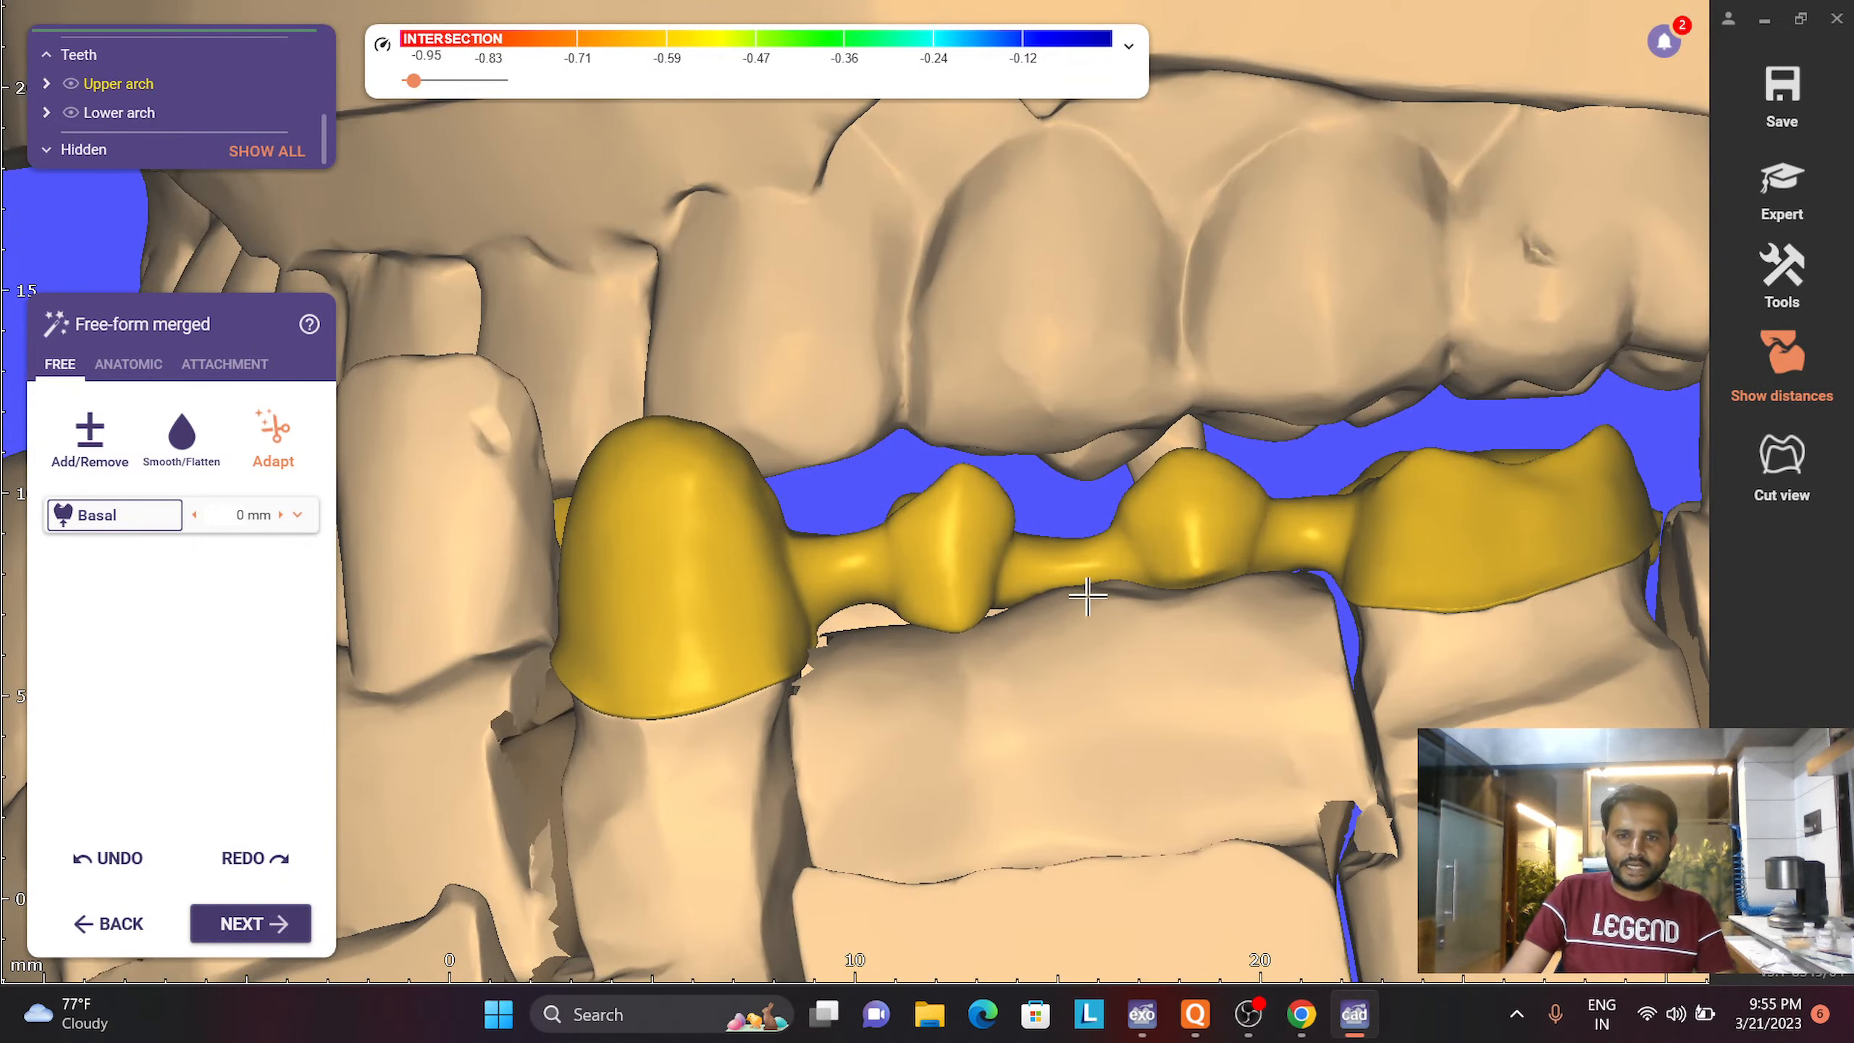
{"action": "scroll", "coordinate": [1075, 603], "scroll_direction": "up", "scroll_amount": 5}
{"action": "scroll", "coordinate": [1076, 604], "scroll_direction": "up", "scroll_amount": 6}
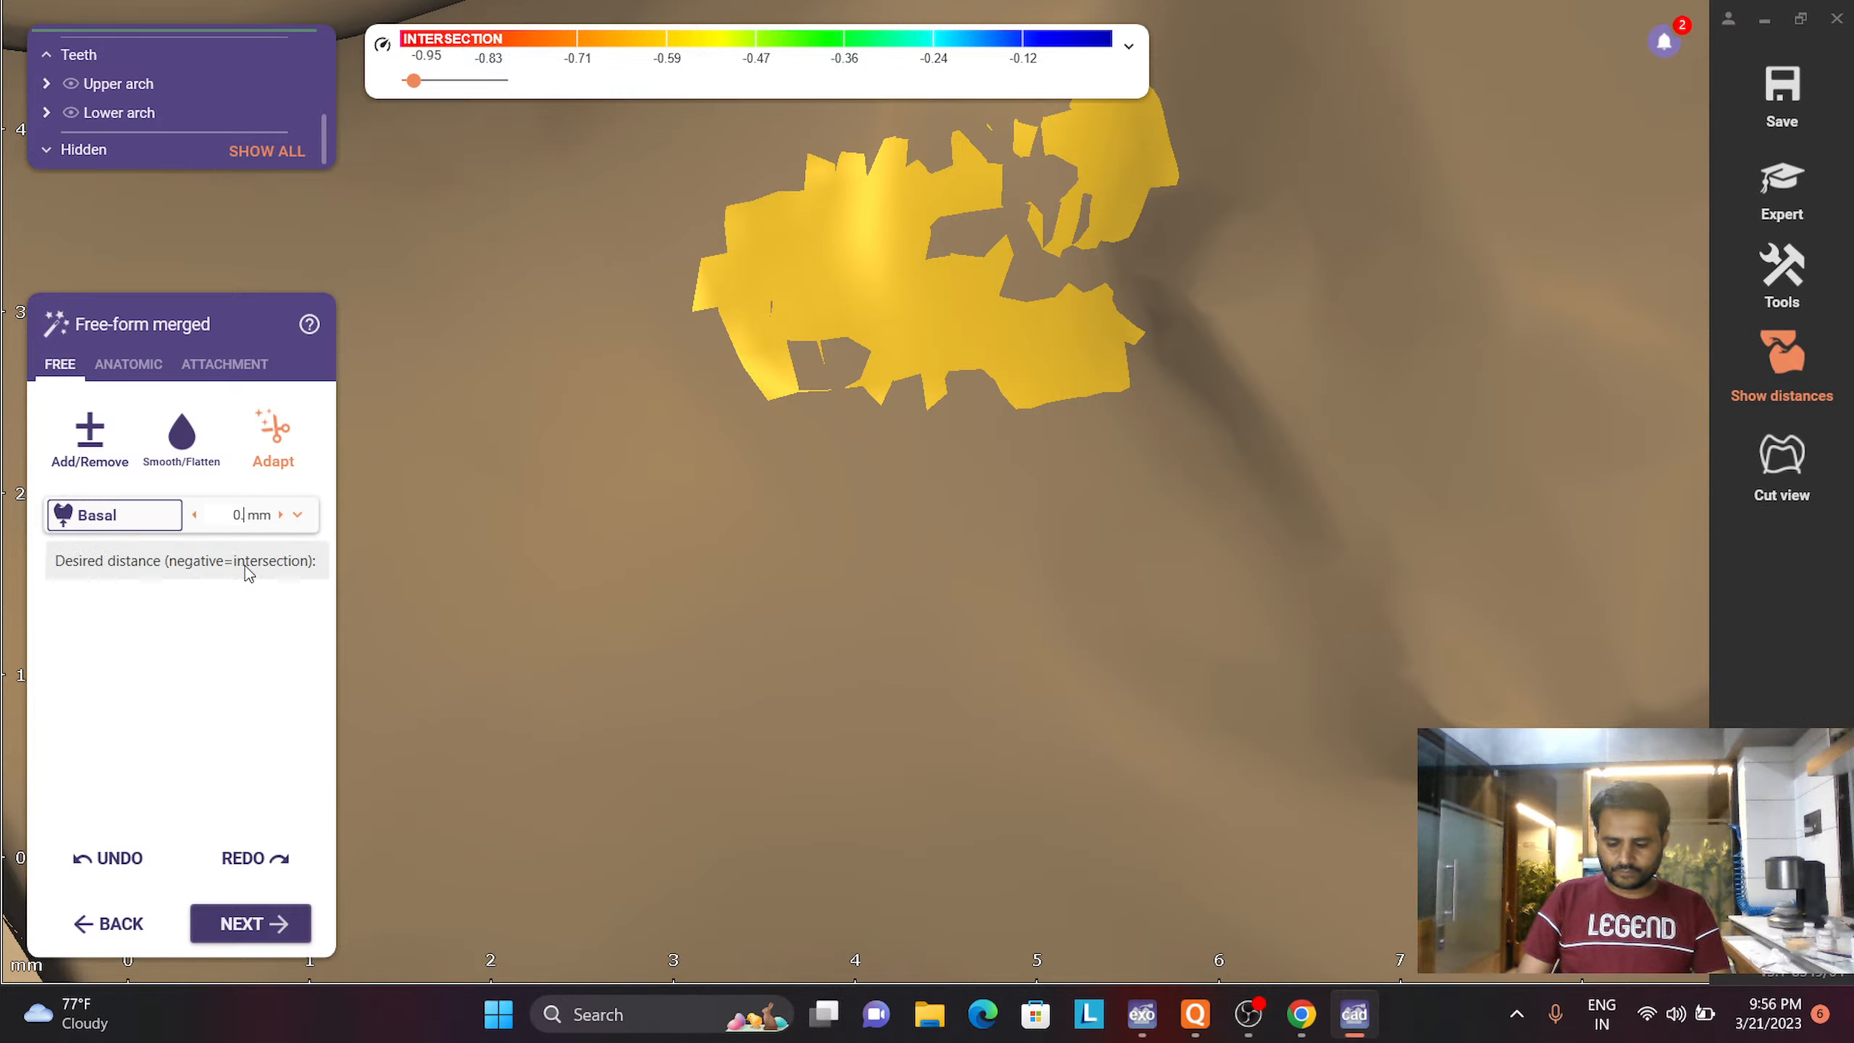
{"action": "key", "text": "Return"}
{"action": "type", "text": "4"}
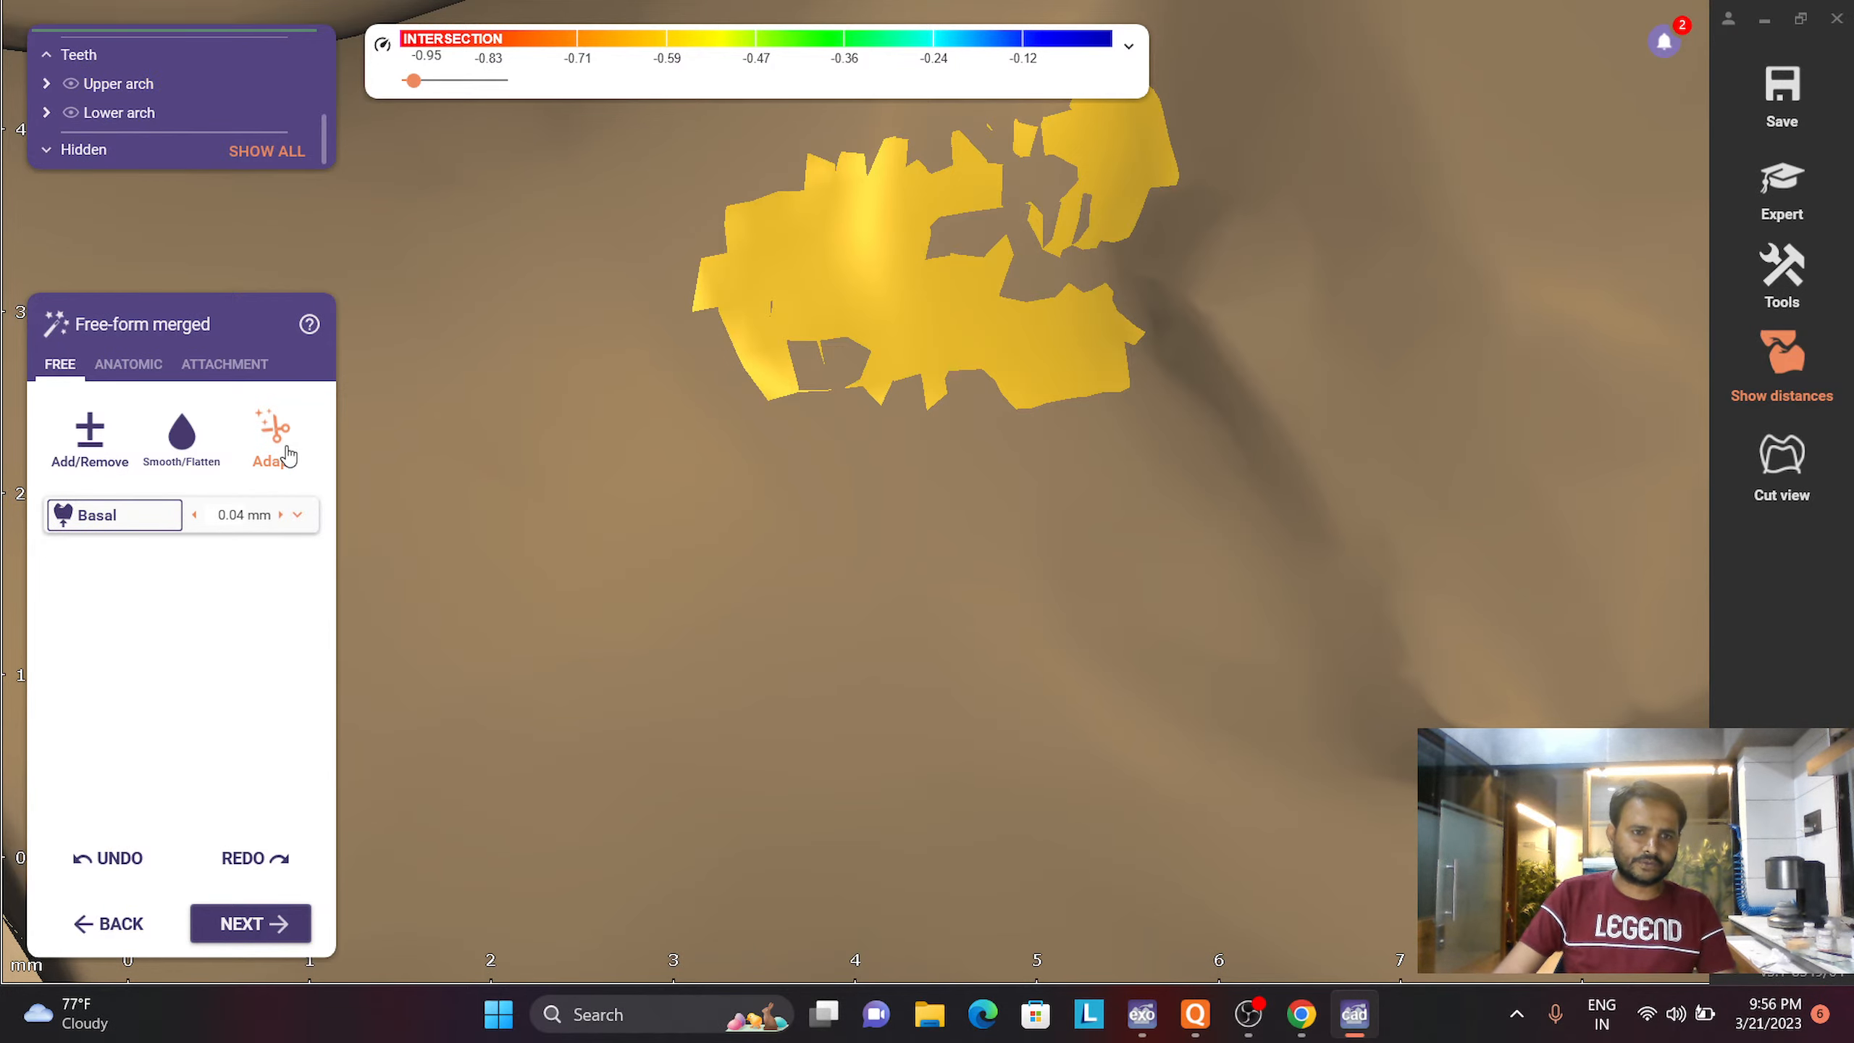
{"action": "key", "text": "Return"}
{"action": "scroll", "coordinate": [551, 471], "scroll_direction": "down", "scroll_amount": 3}
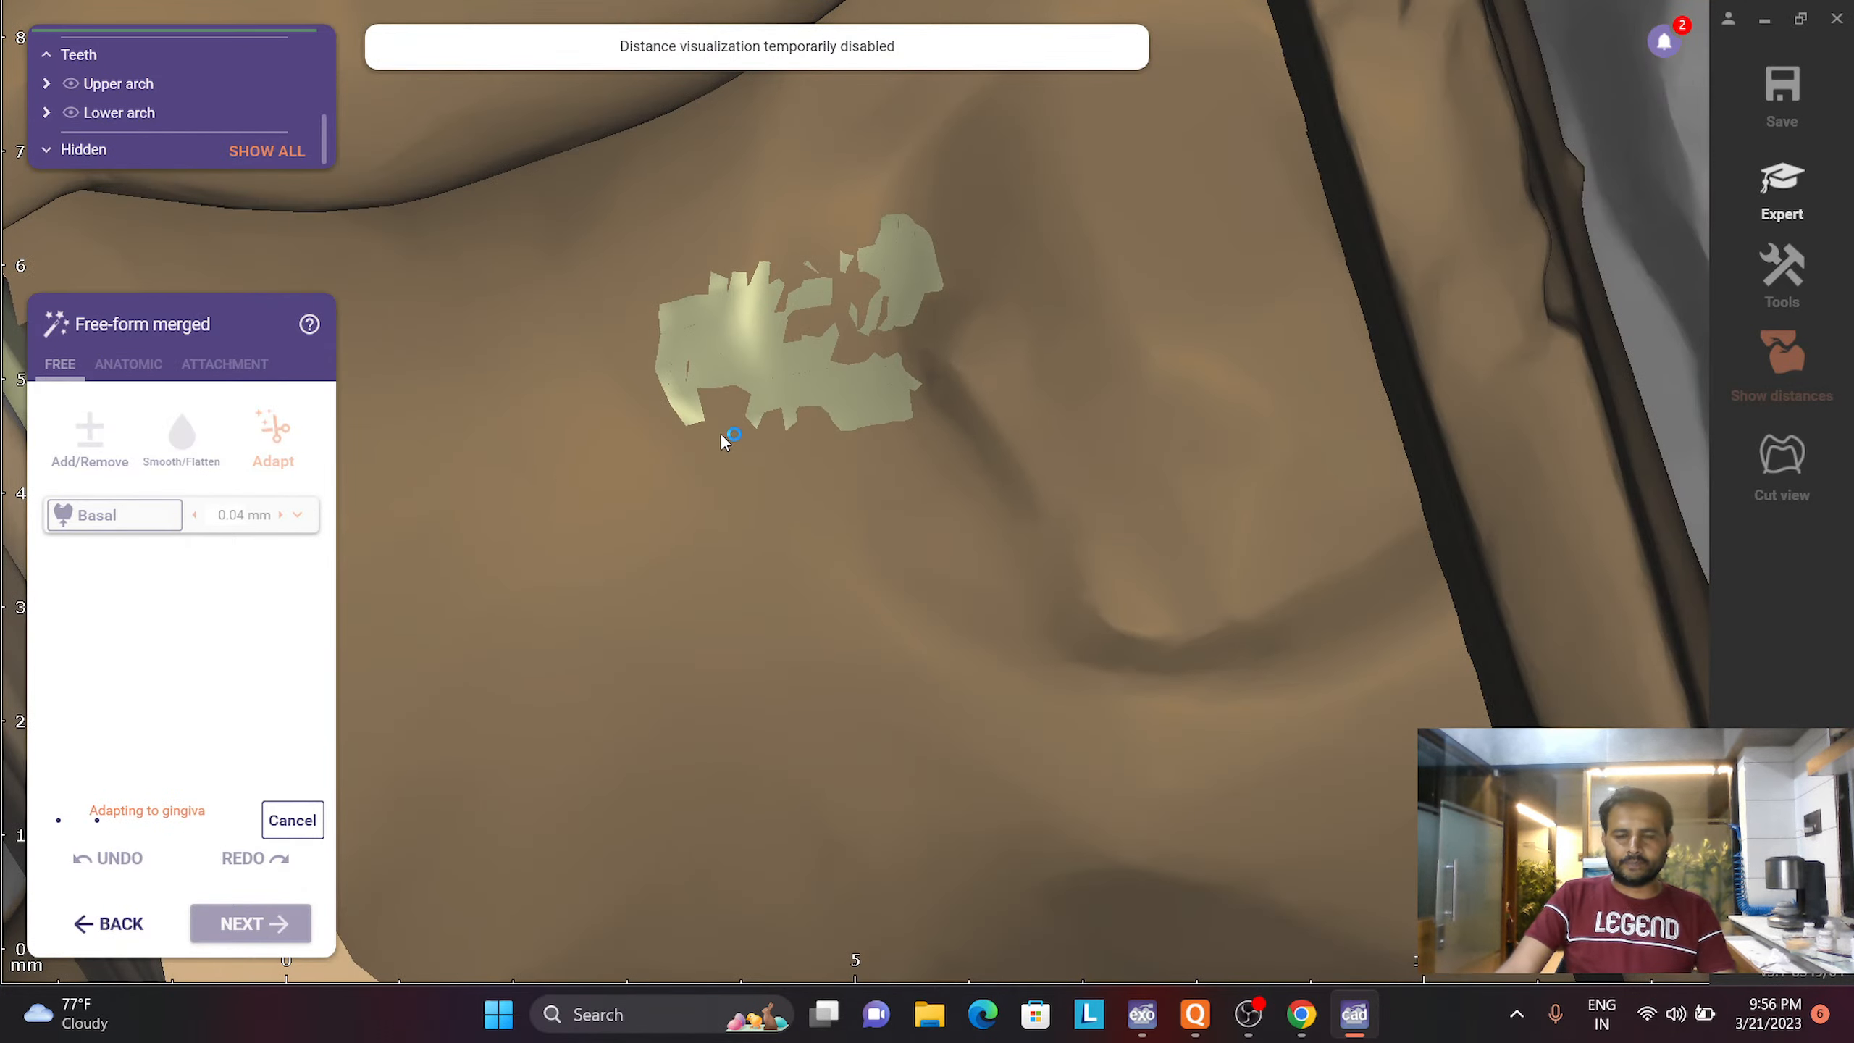
{"action": "scroll", "coordinate": [729, 461], "scroll_direction": "down", "scroll_amount": 5}
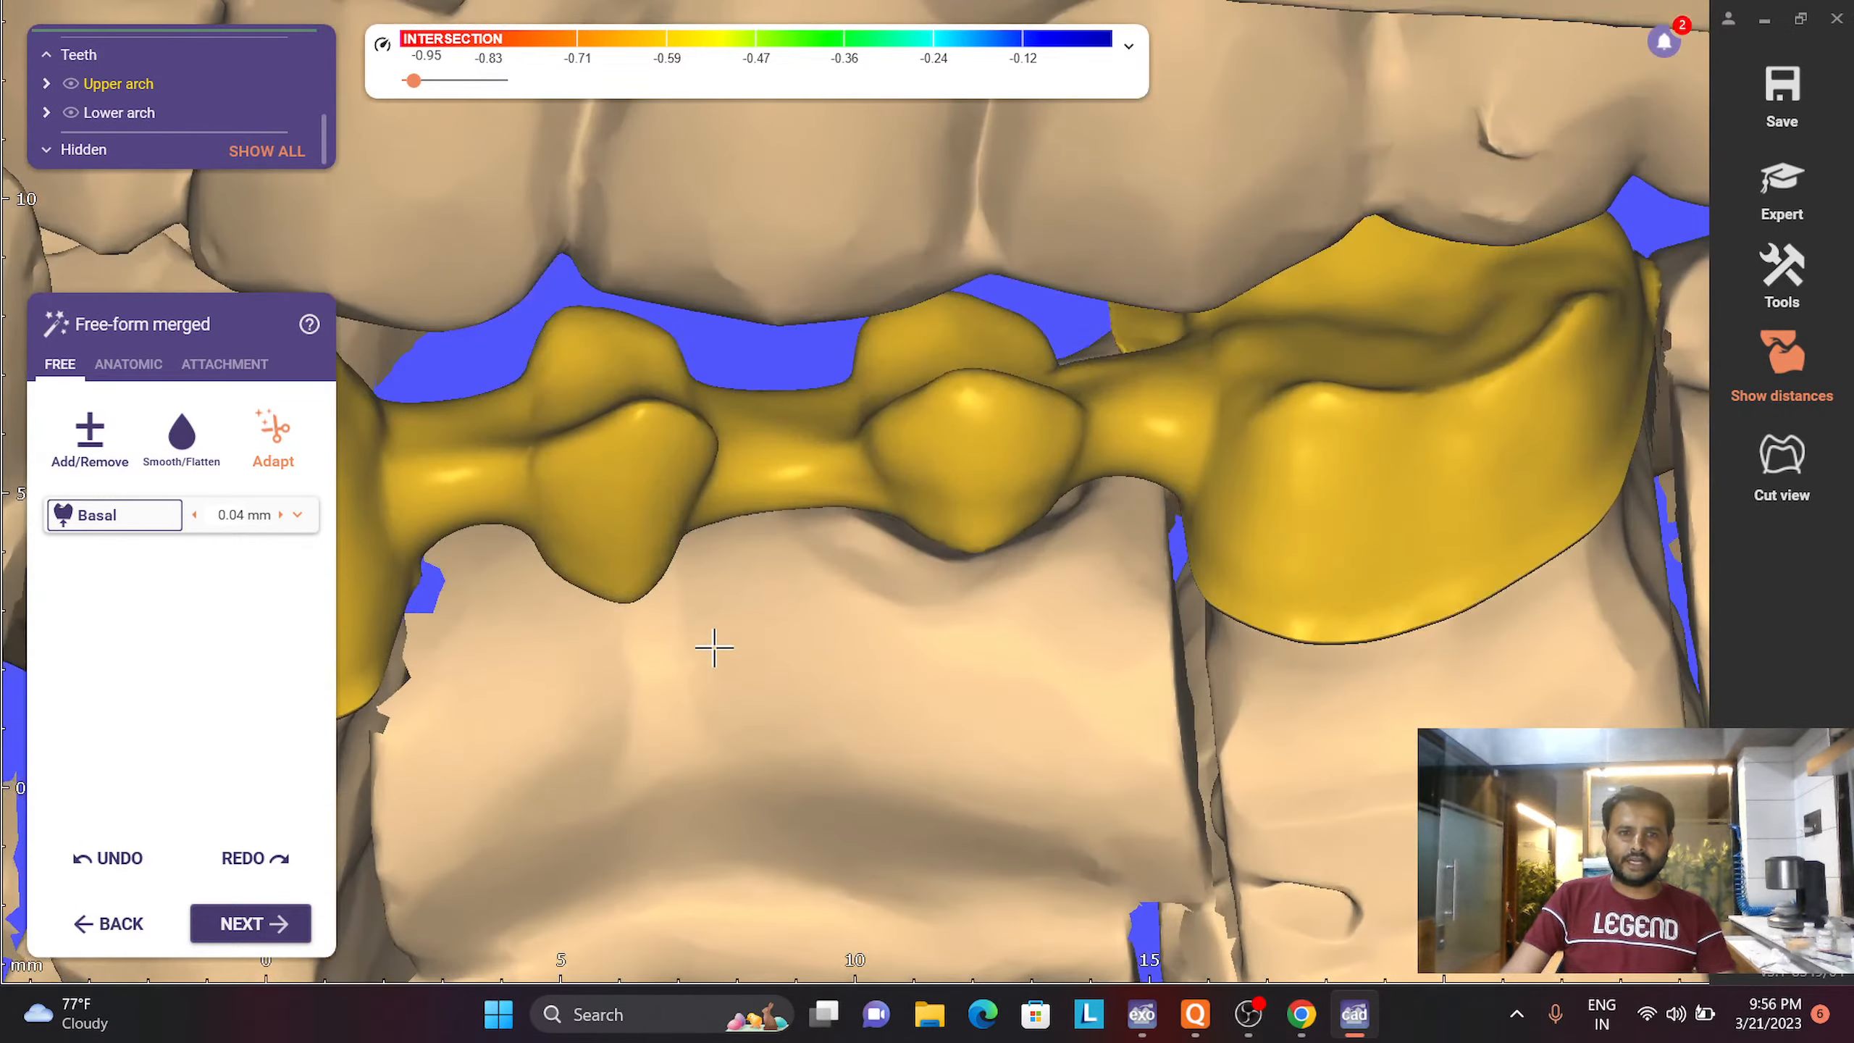
Hide the jaw scans and smooth the connector between UR3 and UR4 with the Smooth/Flatten brush
{"action": "left_click", "coordinate": [182, 437]}
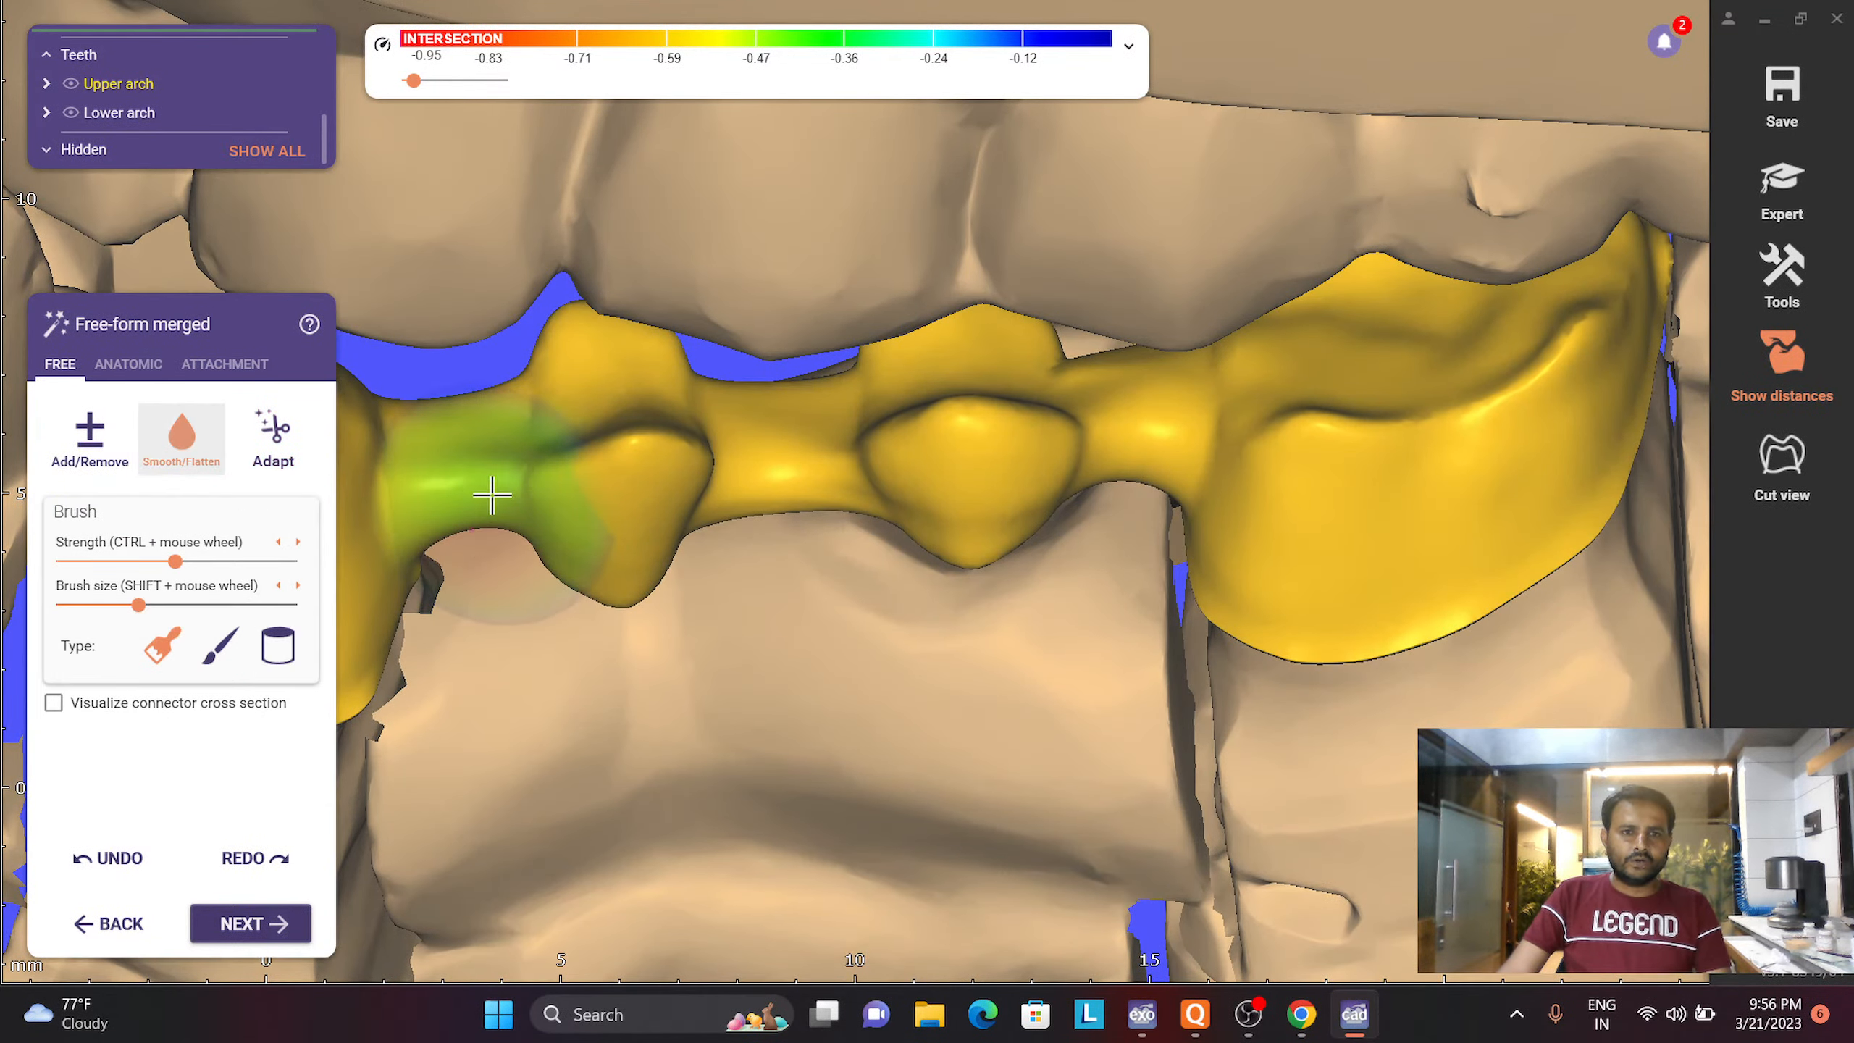
{"action": "key", "text": "ctrl+j"}
{"action": "scroll", "coordinate": [489, 497], "scroll_direction": "down", "scroll_amount": 1}
{"action": "middle_click_drag", "start_coordinate": [488, 506], "coordinate": [704, 467]}
{"action": "left_click_drag", "start_coordinate": [687, 449], "coordinate": [682, 406]}
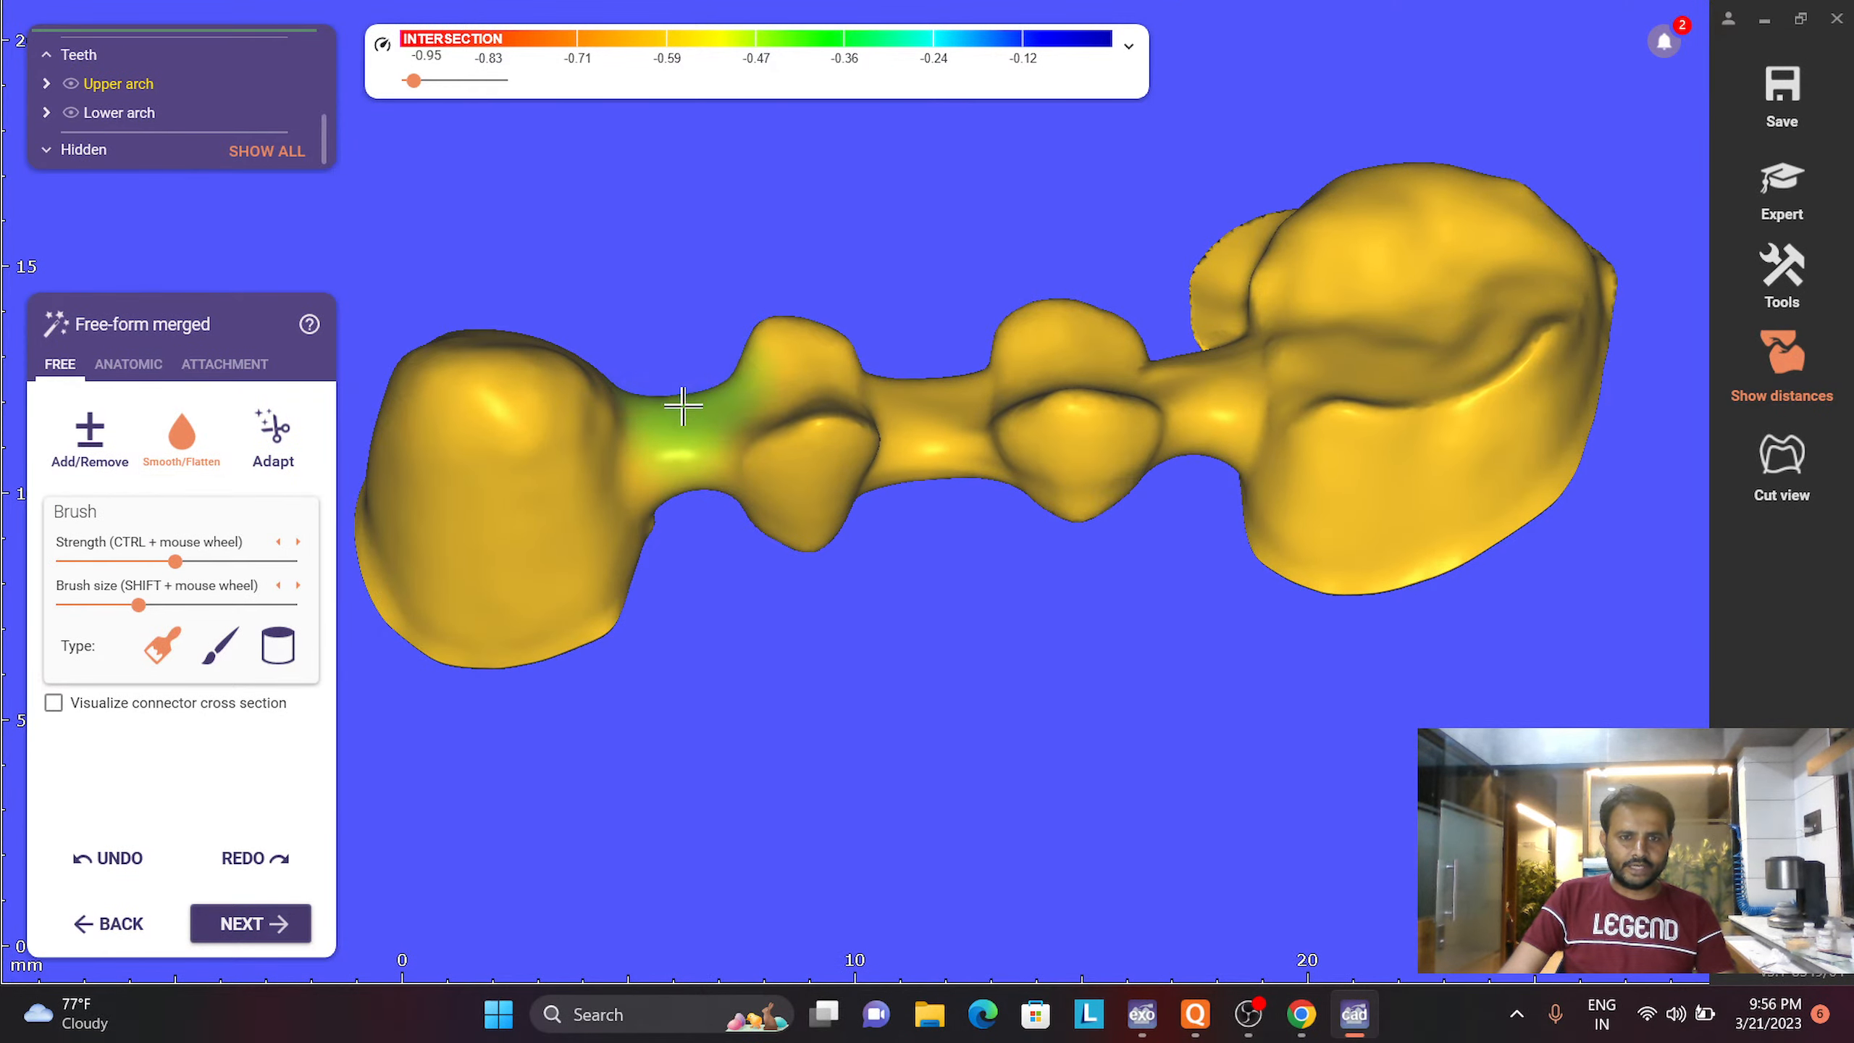
Reduce the Smooth/Flatten brush's strength and size, and smooth the UR5-UR6 connector and the adjoining edge of UR6
{"action": "right_click_drag", "start_coordinate": [672, 489], "coordinate": [649, 526]}
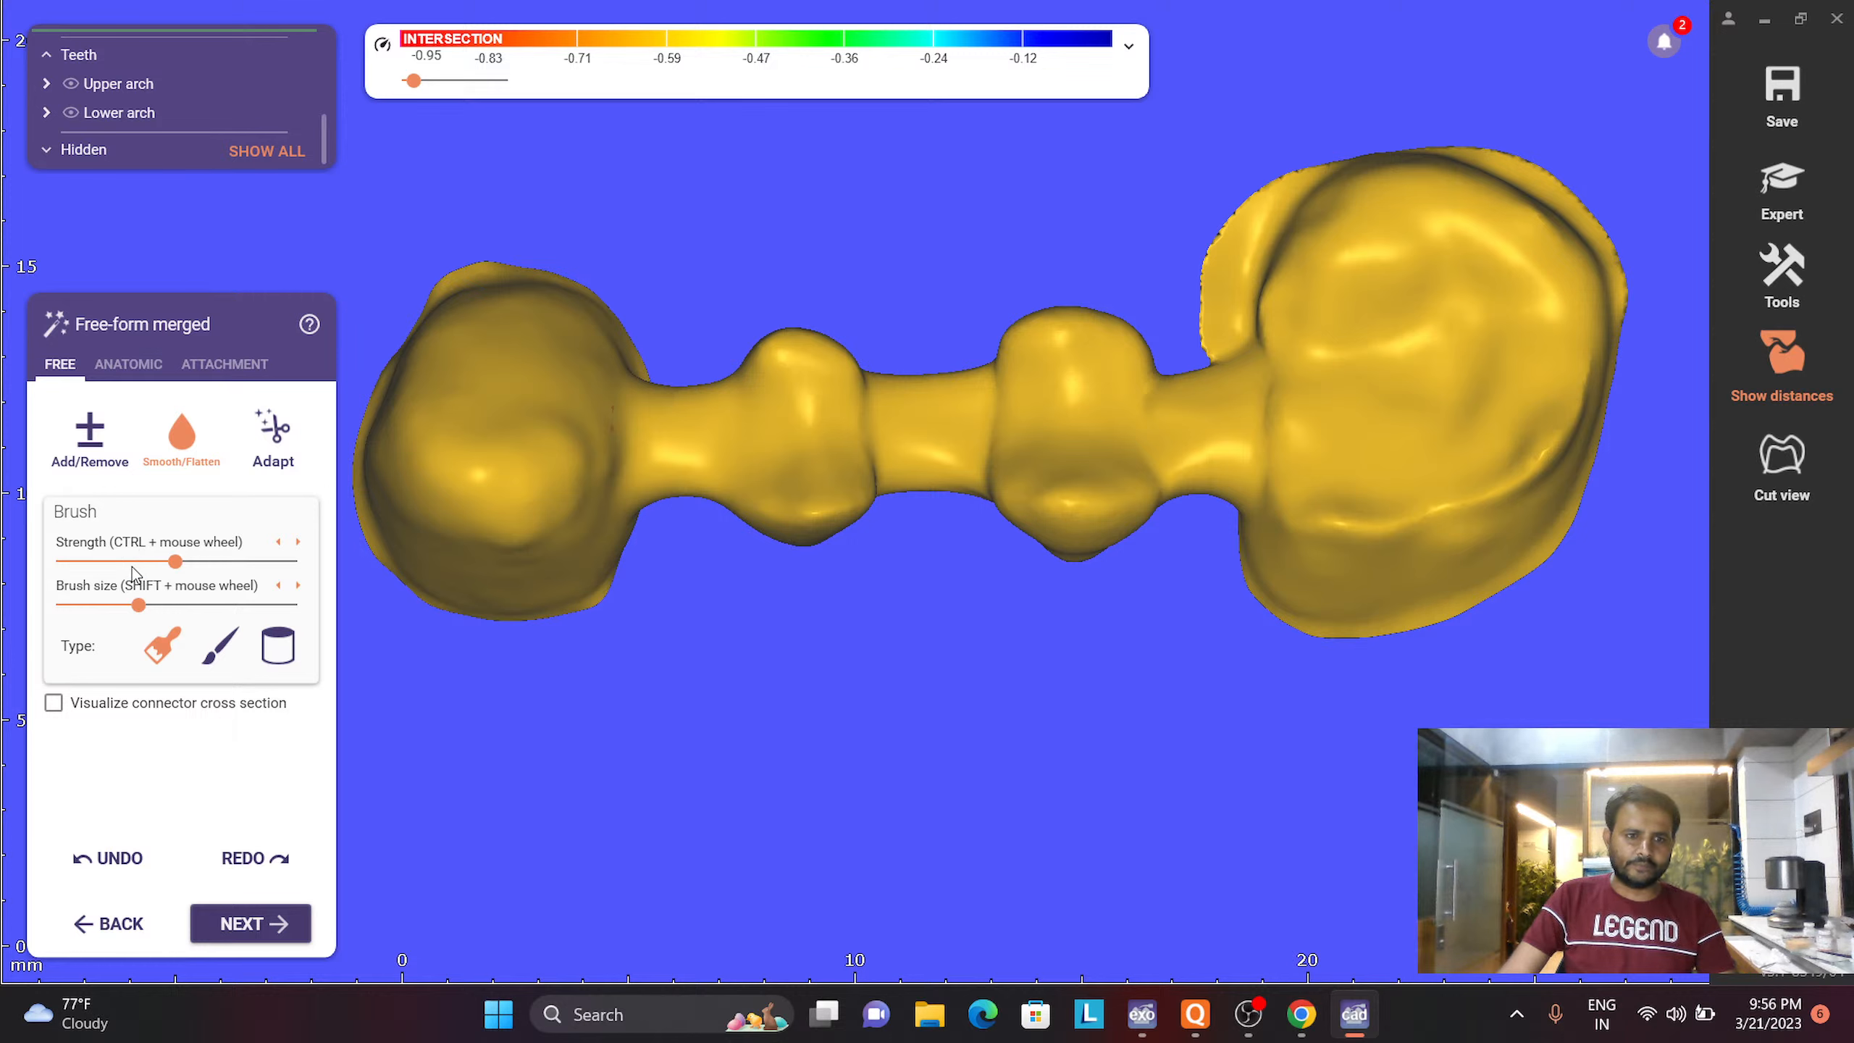
{"action": "left_click_drag", "start_coordinate": [118, 560], "coordinate": [104, 605]}
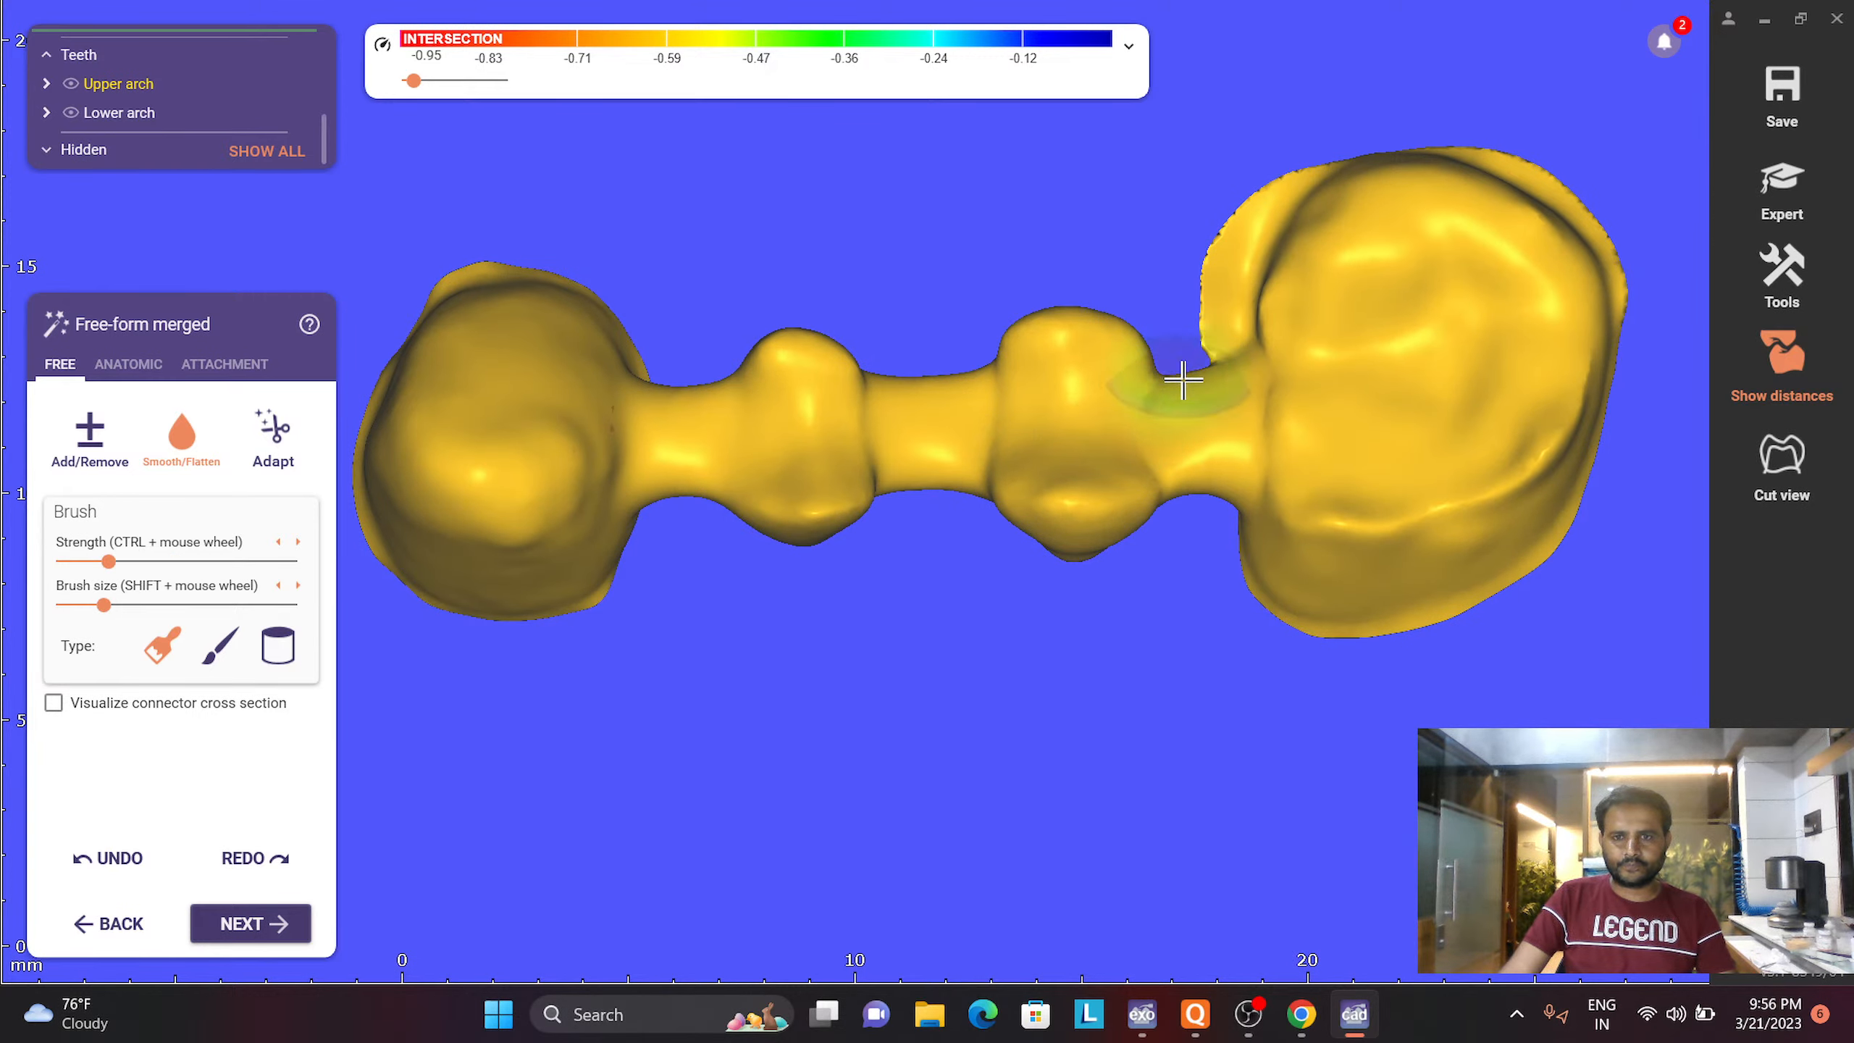
{"action": "mouse_move", "coordinate": [1183, 380]}
{"action": "left_mouse_down"}
{"action": "mouse_move", "coordinate": [1217, 455]}
{"action": "mouse_move", "coordinate": [1195, 435]}
{"action": "left_mouse_up"}
{"action": "right_click_drag", "start_coordinate": [1190, 367], "coordinate": [1198, 431]}
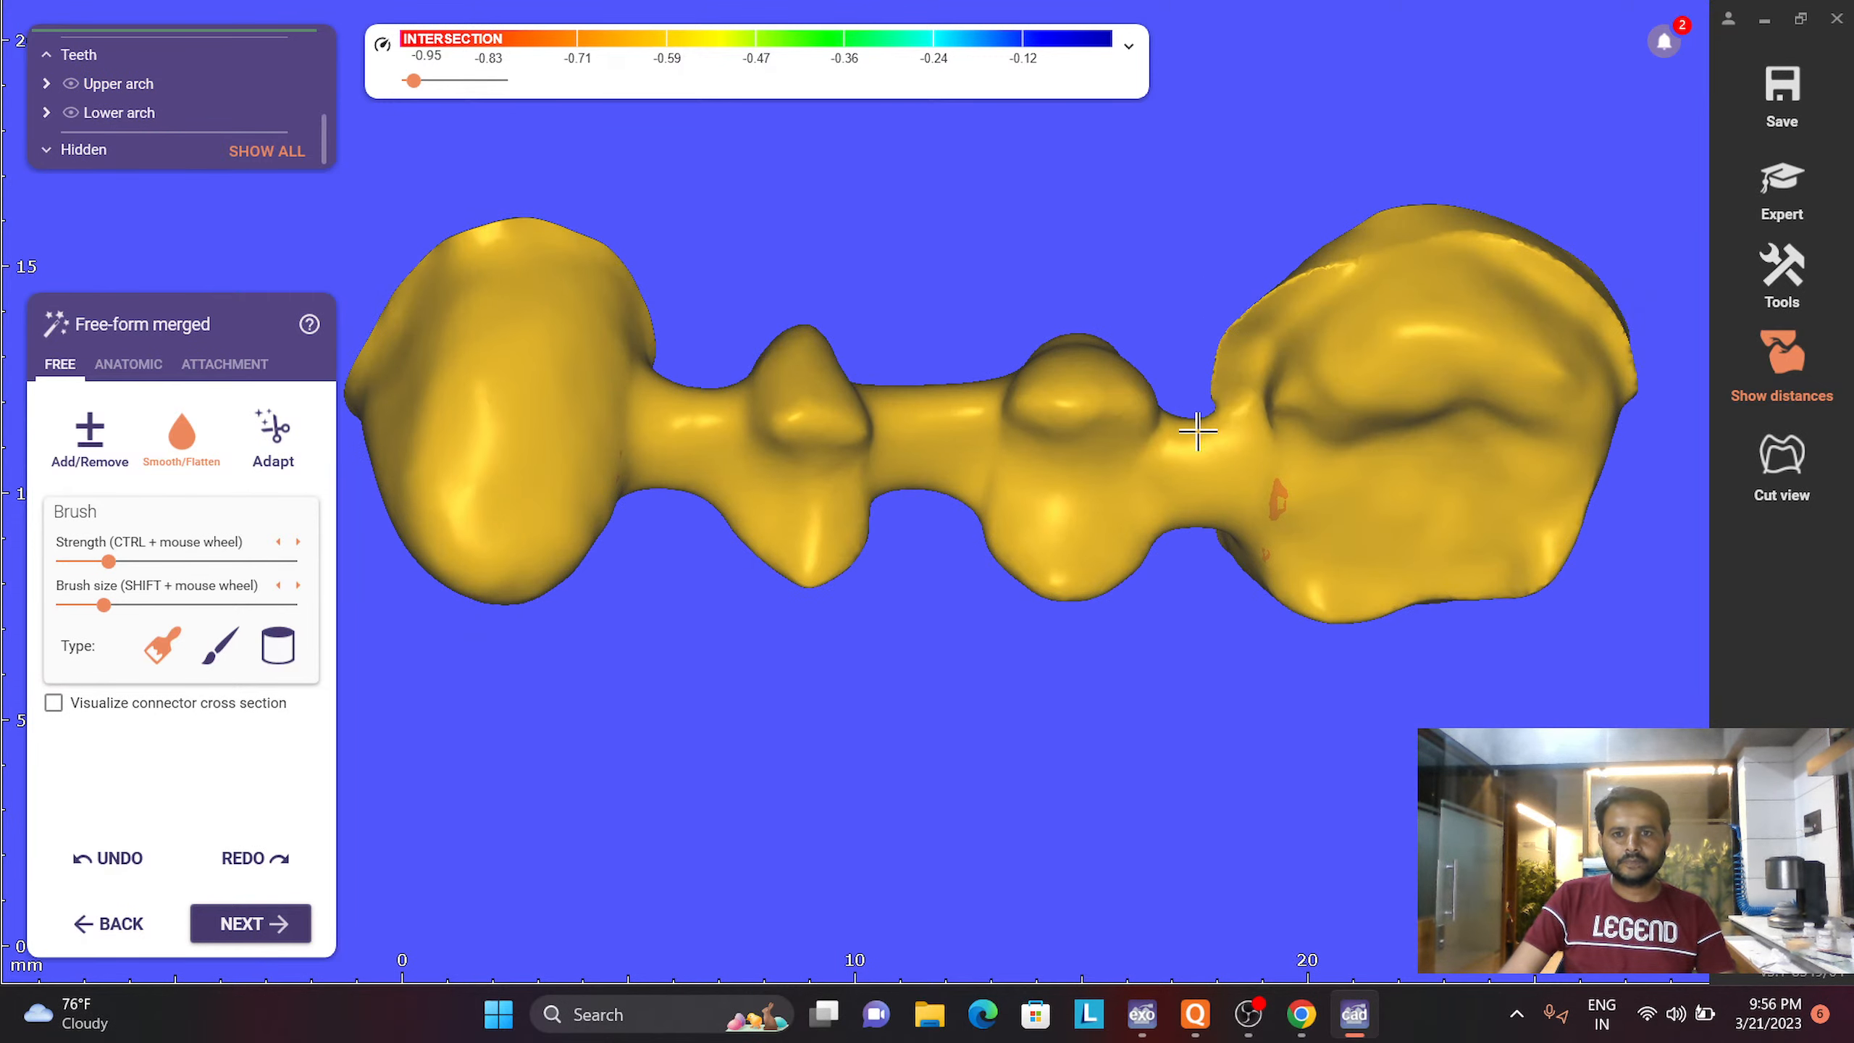
{"action": "mouse_move", "coordinate": [1198, 431]}
{"action": "left_mouse_down"}
{"action": "mouse_move", "coordinate": [1184, 444]}
{"action": "mouse_move", "coordinate": [1233, 381]}
{"action": "mouse_move", "coordinate": [1249, 320]}
{"action": "left_mouse_up"}
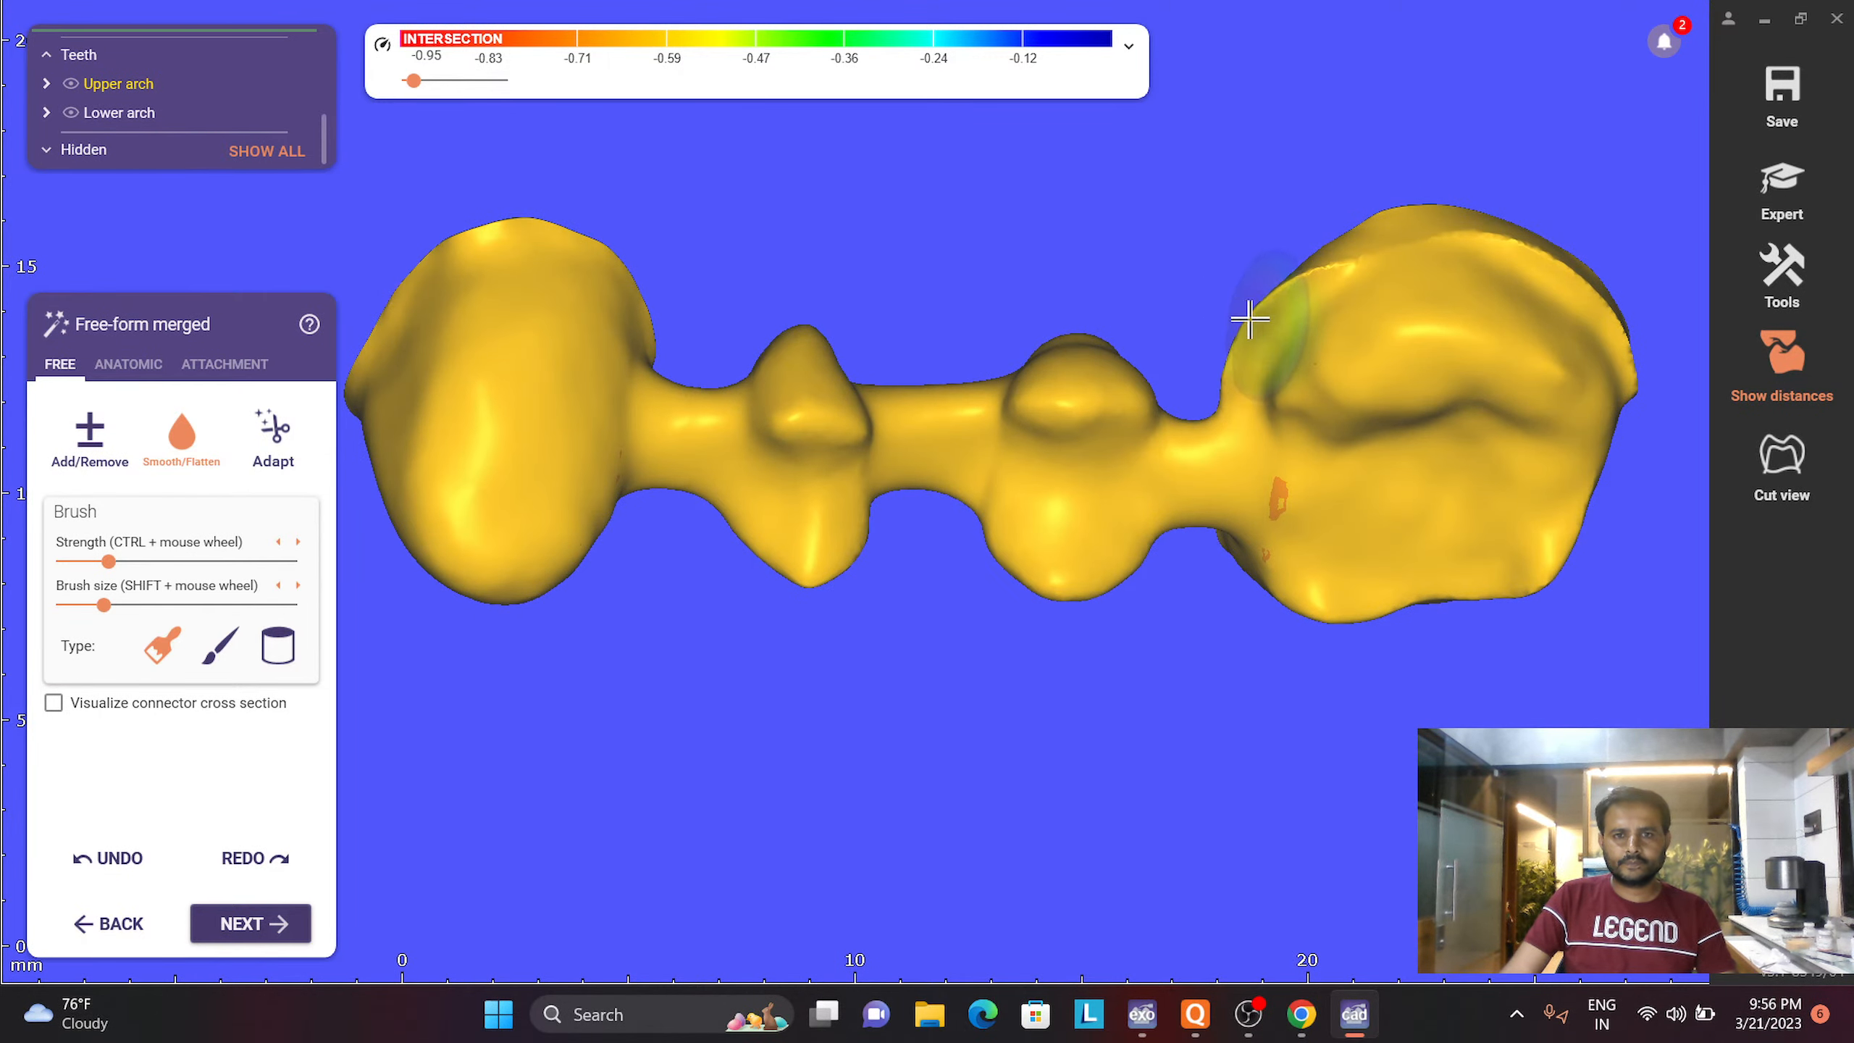
Smooth the underside of the connectors between UR3 and UR4 and between UR4 and UR5
{"action": "mouse_move", "coordinate": [799, 410]}
{"action": "right_mouse_down"}
{"action": "mouse_move", "coordinate": [836, 347]}
{"action": "mouse_move", "coordinate": [732, 493]}
{"action": "right_mouse_up"}
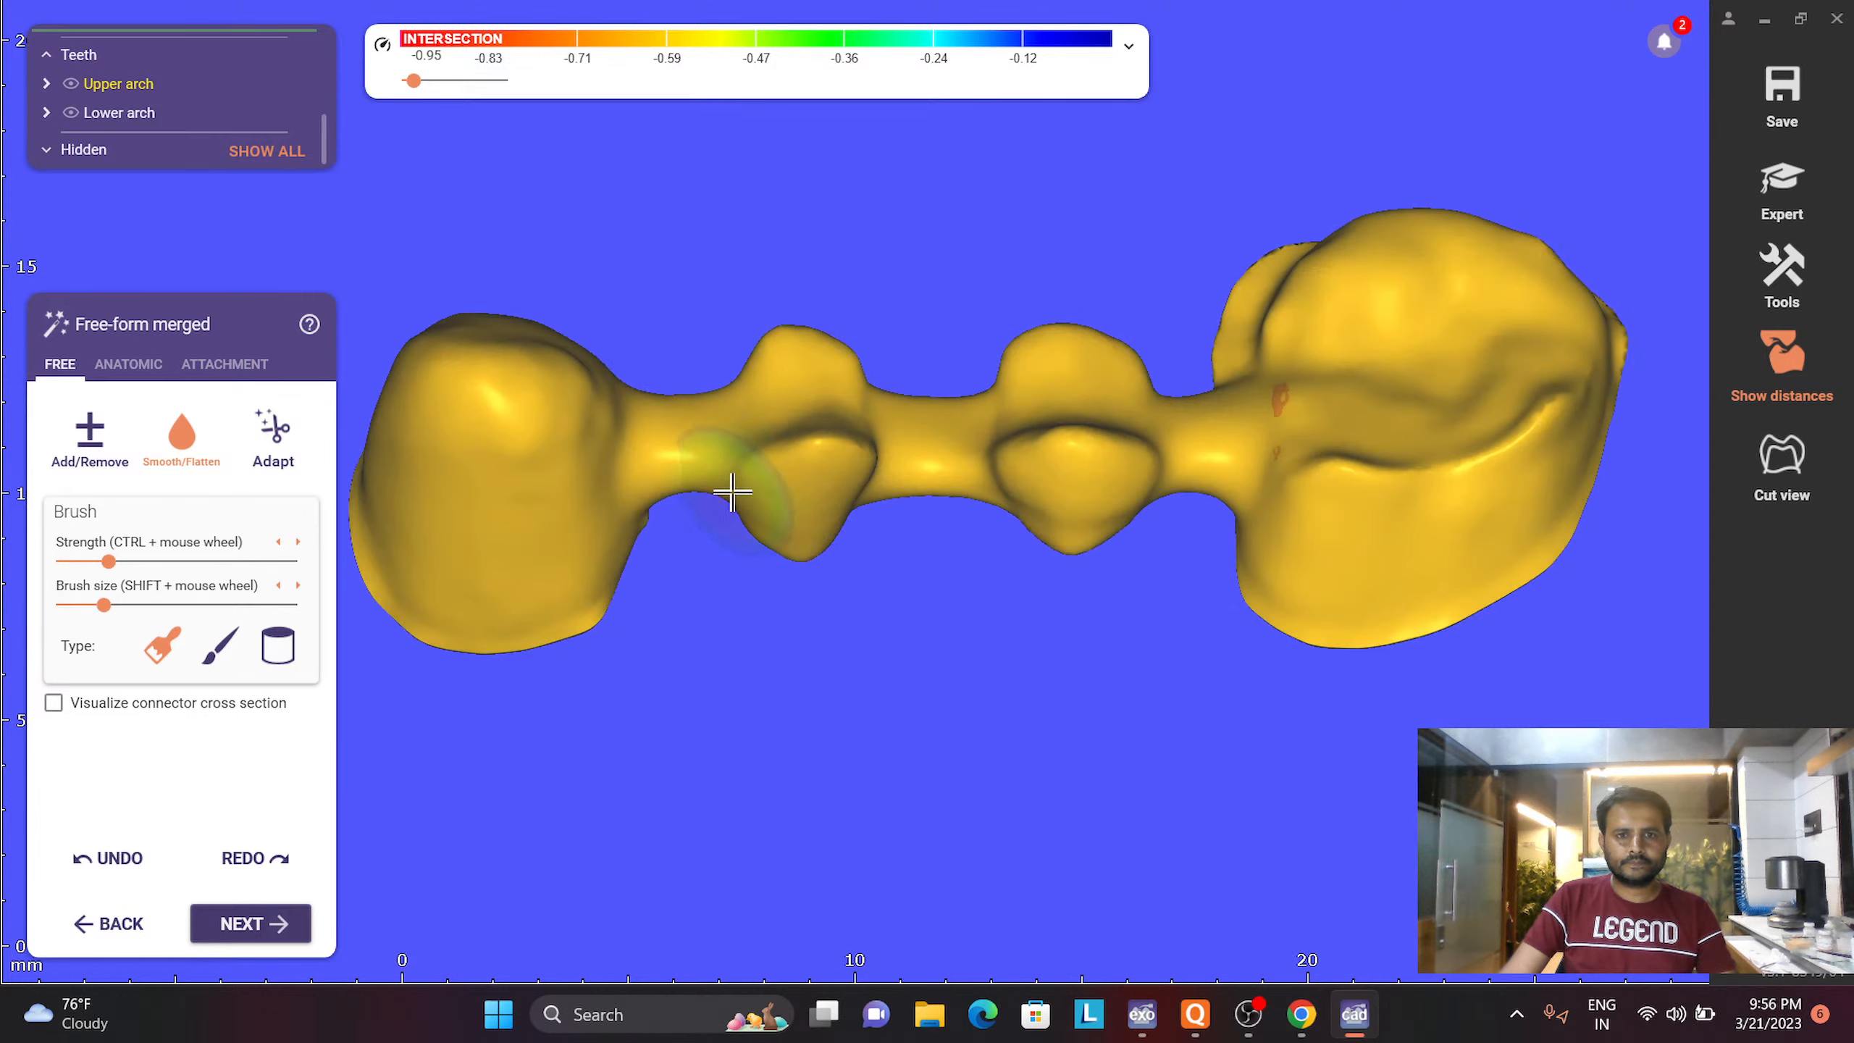
{"action": "left_click_drag", "start_coordinate": [687, 489], "coordinate": [723, 482]}
{"action": "left_click_drag", "start_coordinate": [910, 492], "coordinate": [949, 489]}
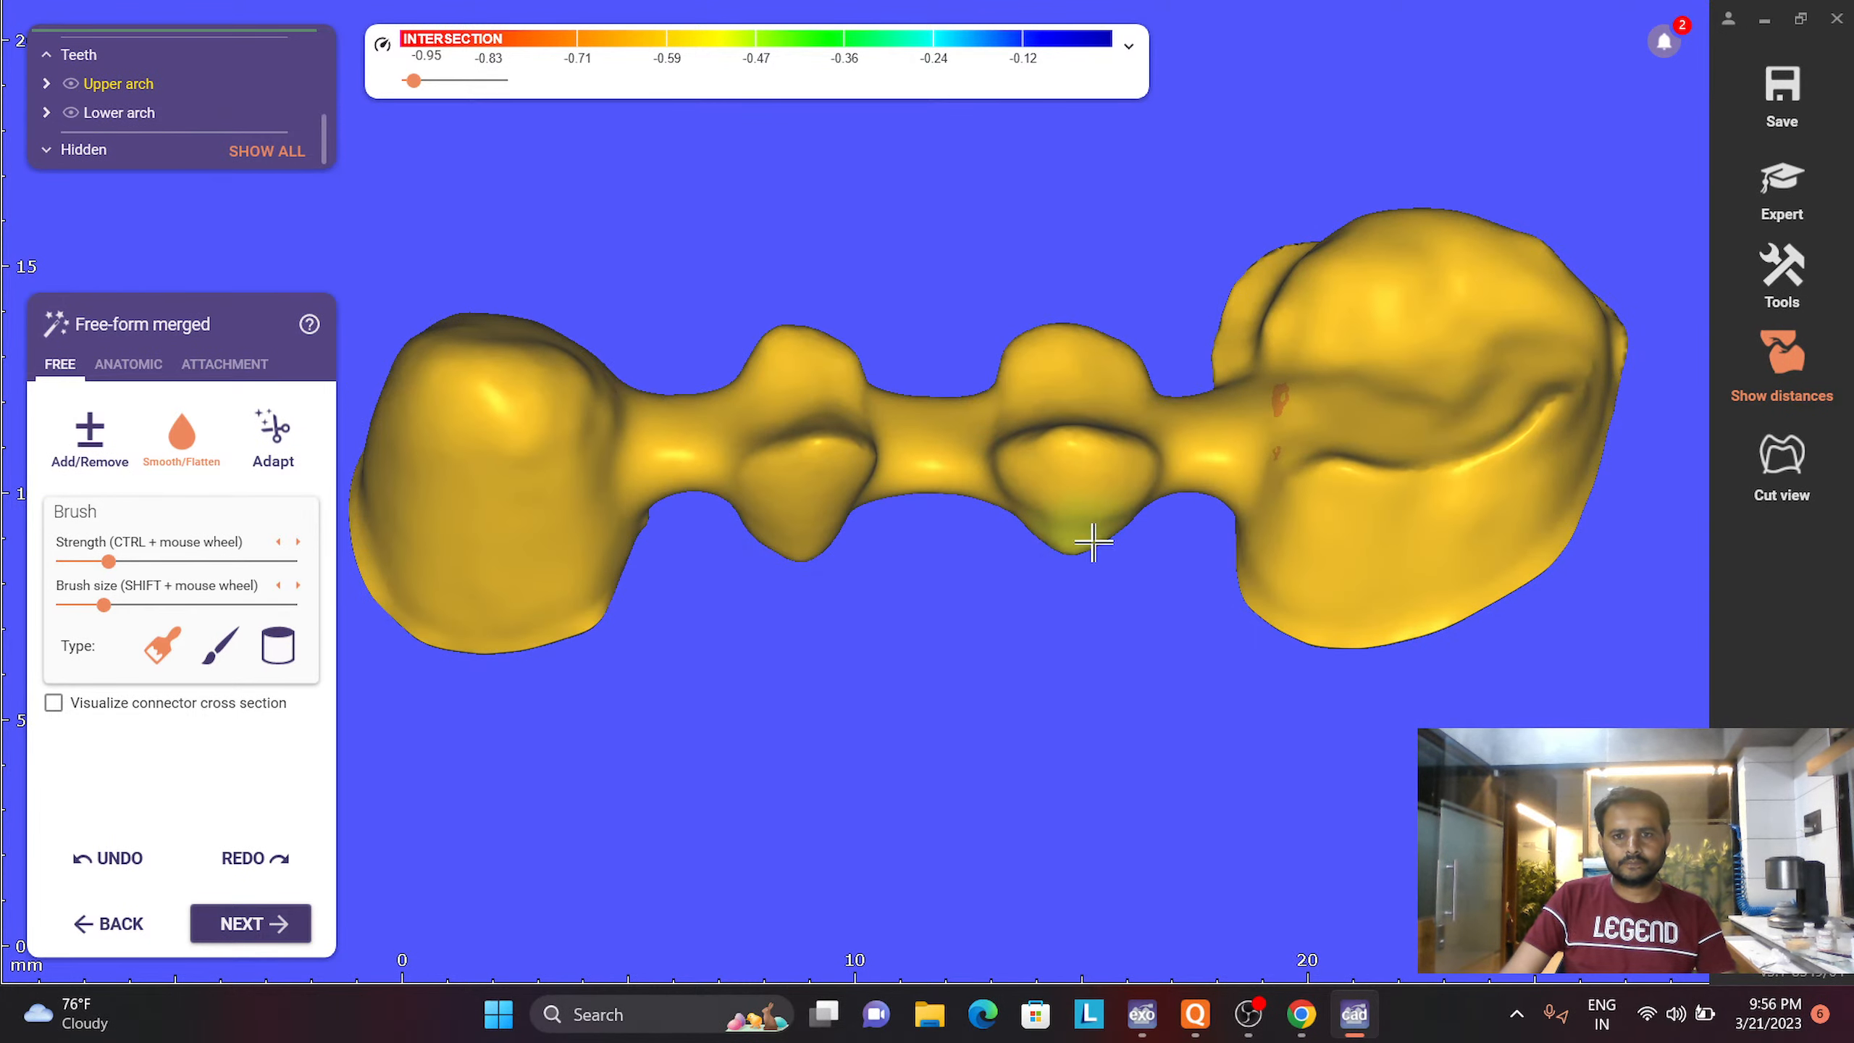
{"action": "right_click_drag", "start_coordinate": [1201, 485], "coordinate": [1088, 431]}
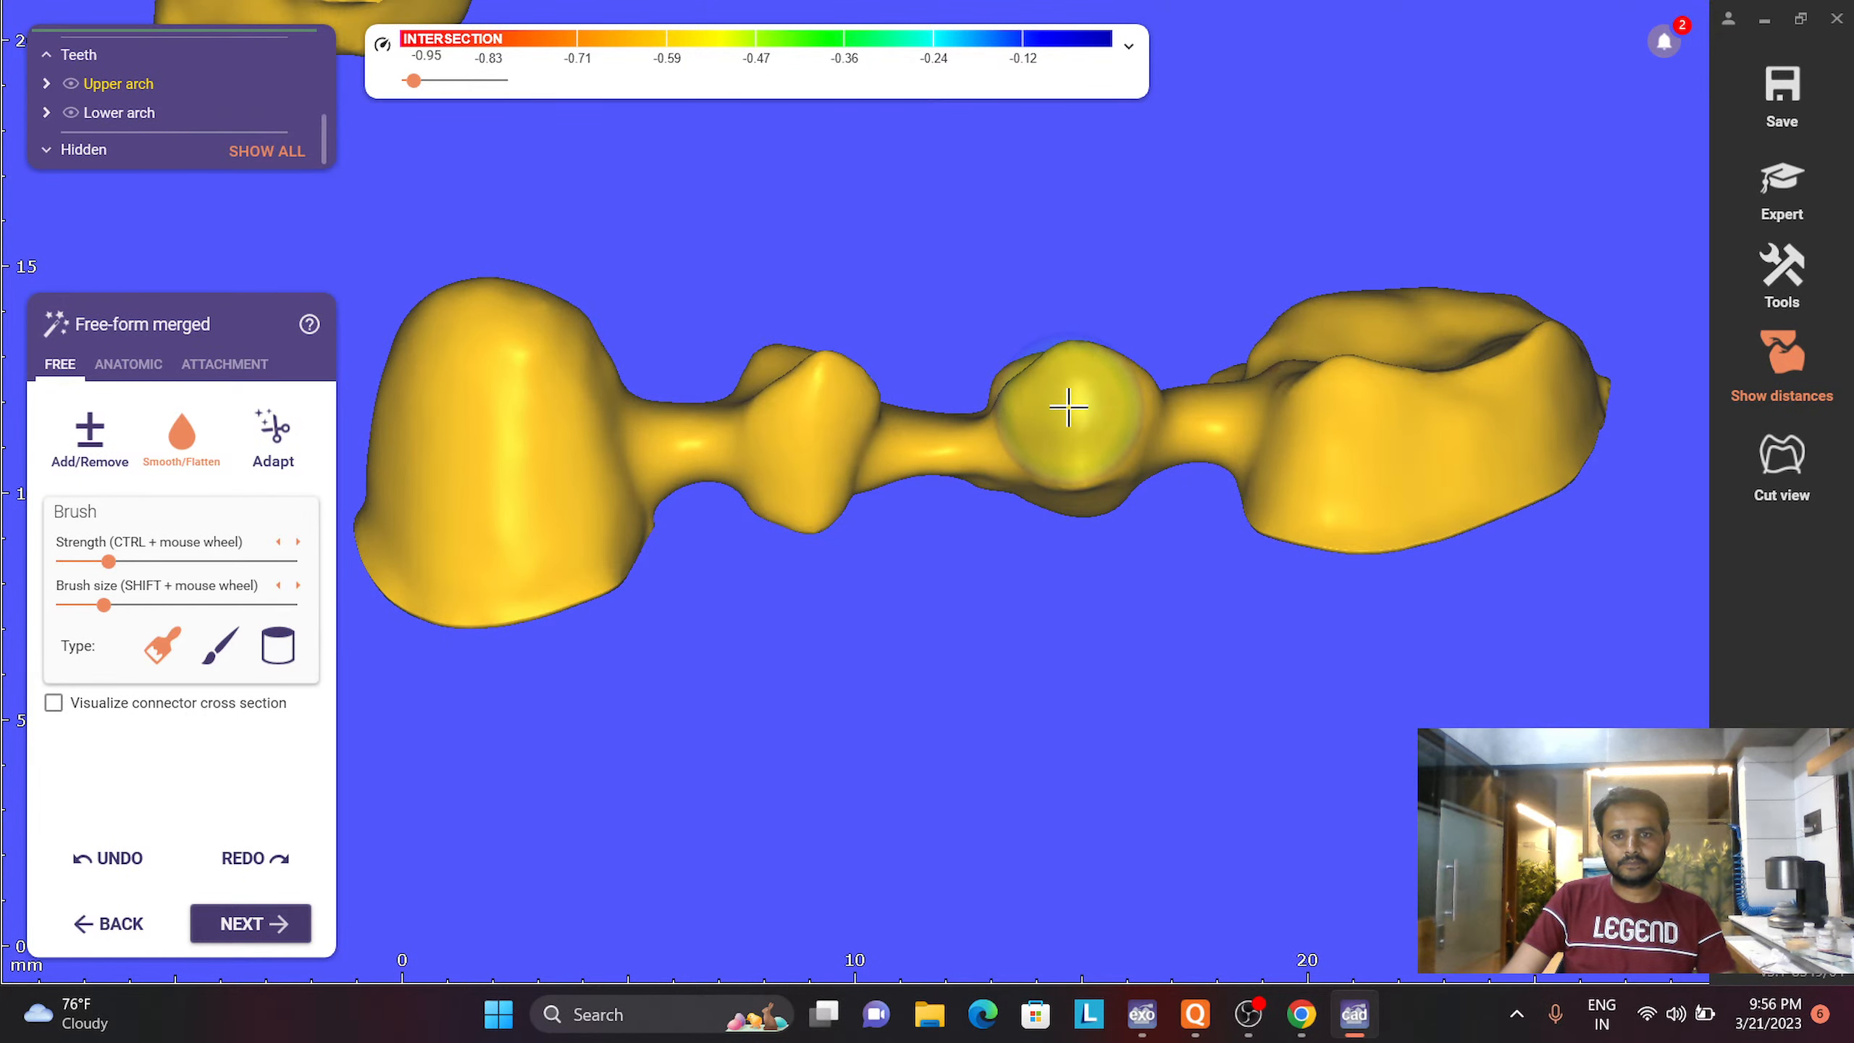
{"action": "right_click_drag", "start_coordinate": [806, 402], "coordinate": [799, 497]}
Inspect the LL5 coping, show all hidden objects, and check the merged bridge against the upper and lower arches
{"action": "scroll", "coordinate": [737, 415], "scroll_direction": "down", "scroll_amount": 8}
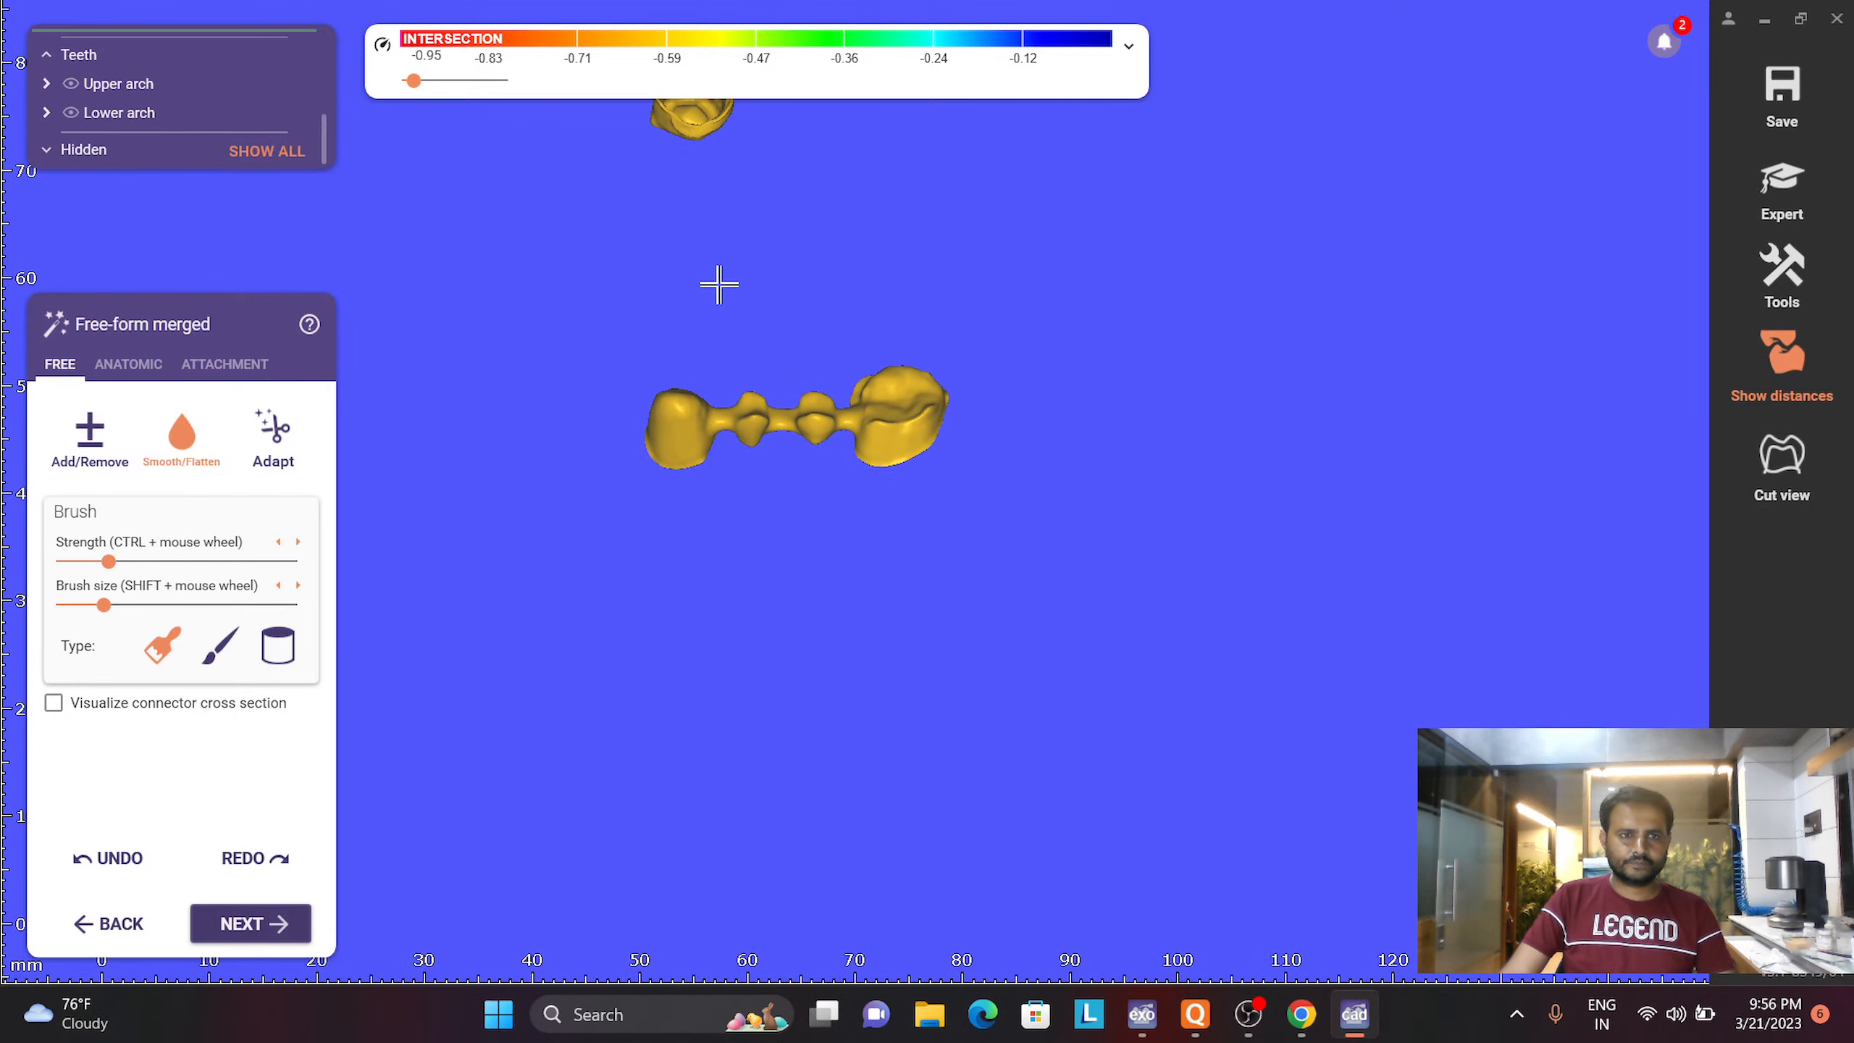
{"action": "middle_click_drag", "start_coordinate": [720, 285], "coordinate": [840, 459]}
{"action": "scroll", "coordinate": [796, 279], "scroll_direction": "up", "scroll_amount": 4}
{"action": "right_click_drag", "start_coordinate": [799, 253], "coordinate": [797, 320]}
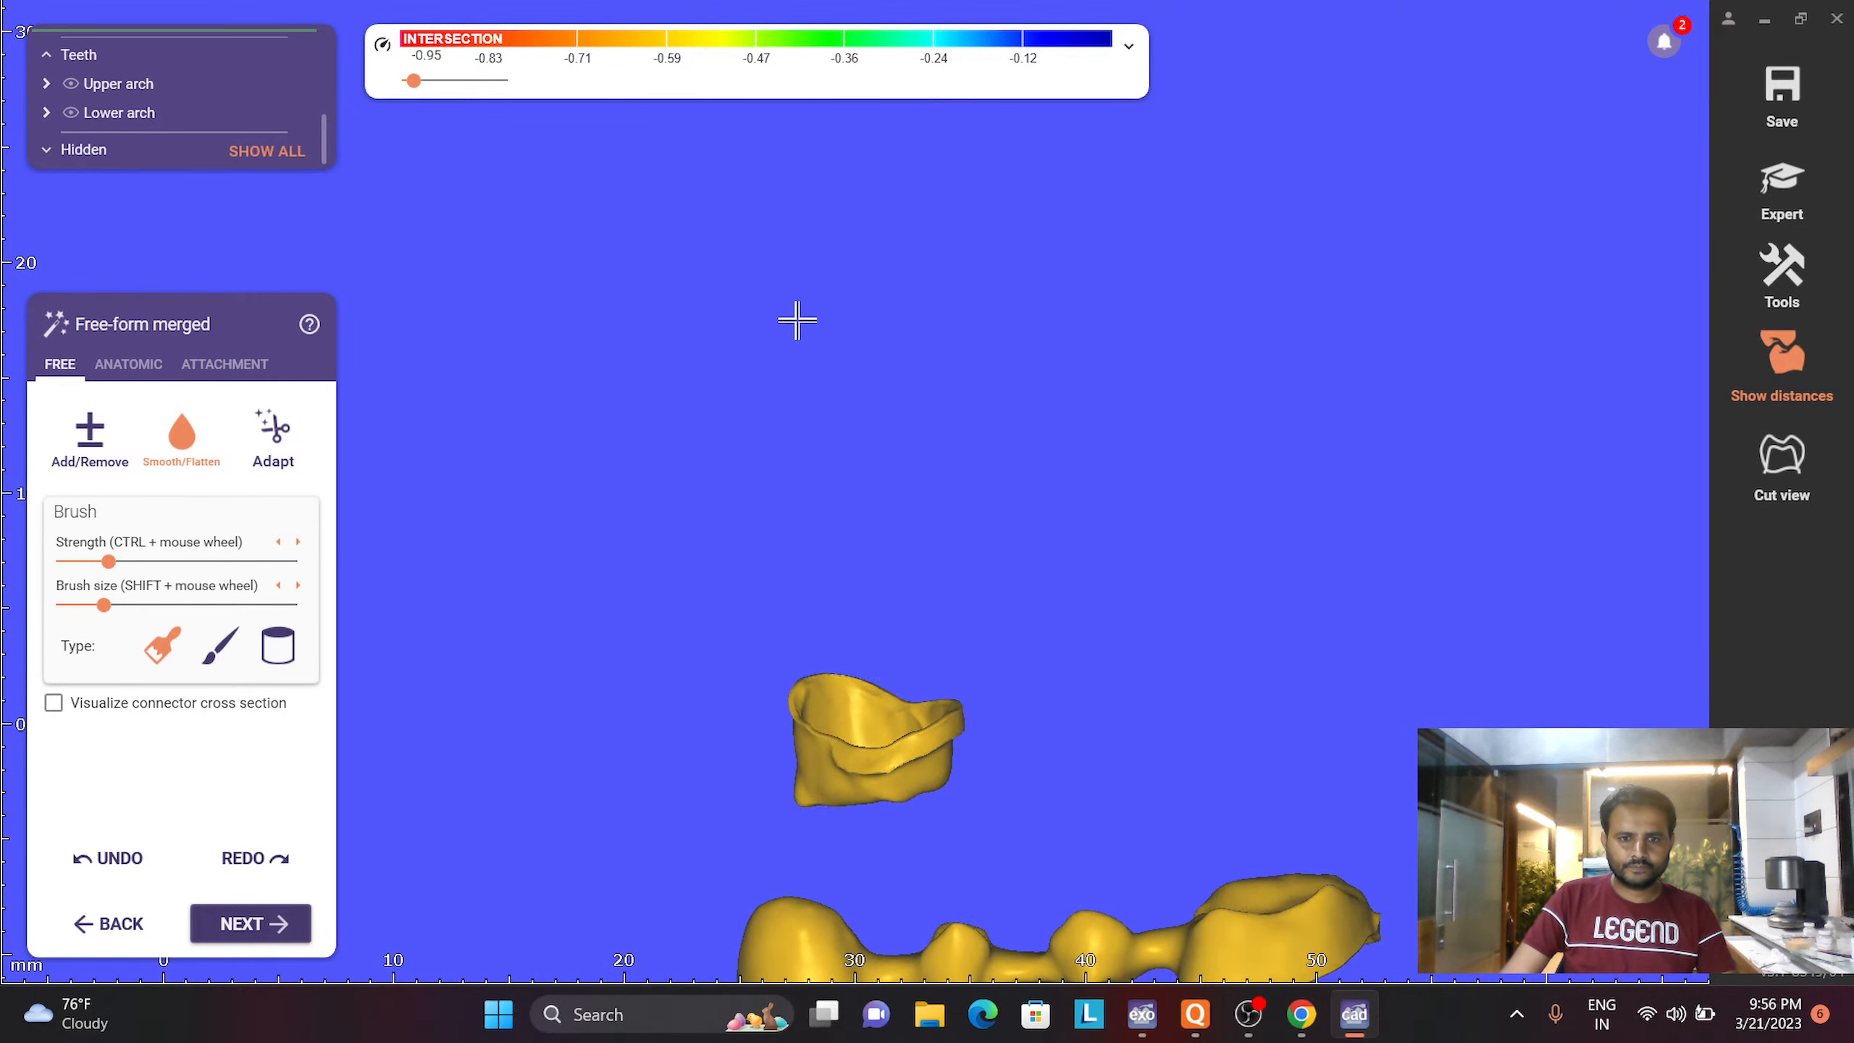
{"action": "middle_click_drag", "start_coordinate": [797, 320], "coordinate": [797, 186]}
{"action": "scroll", "coordinate": [764, 610], "scroll_direction": "down", "scroll_amount": 2}
{"action": "left_click", "coordinate": [268, 152]}
{"action": "right_click_drag", "start_coordinate": [763, 610], "coordinate": [1081, 584]}
{"action": "scroll", "coordinate": [822, 588], "scroll_direction": "up", "scroll_amount": 2}
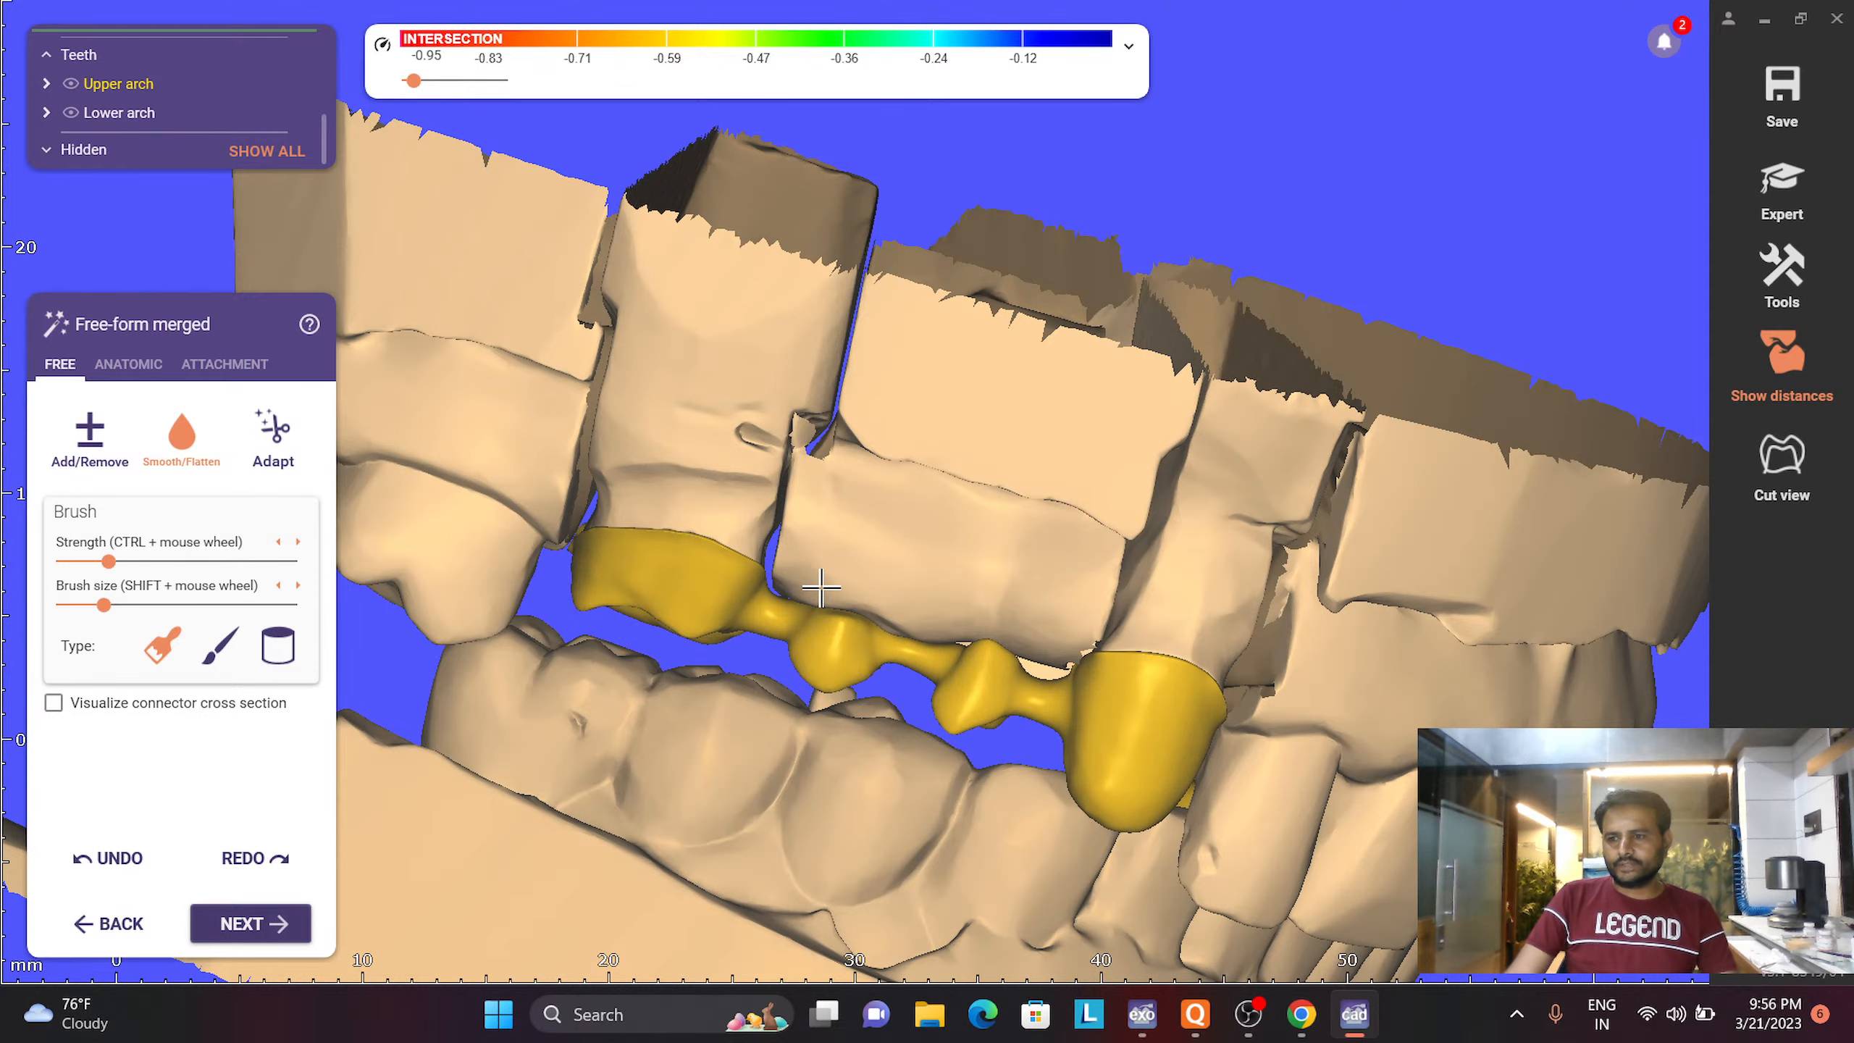
{"action": "scroll", "coordinate": [826, 588], "scroll_direction": "down", "scroll_amount": 3}
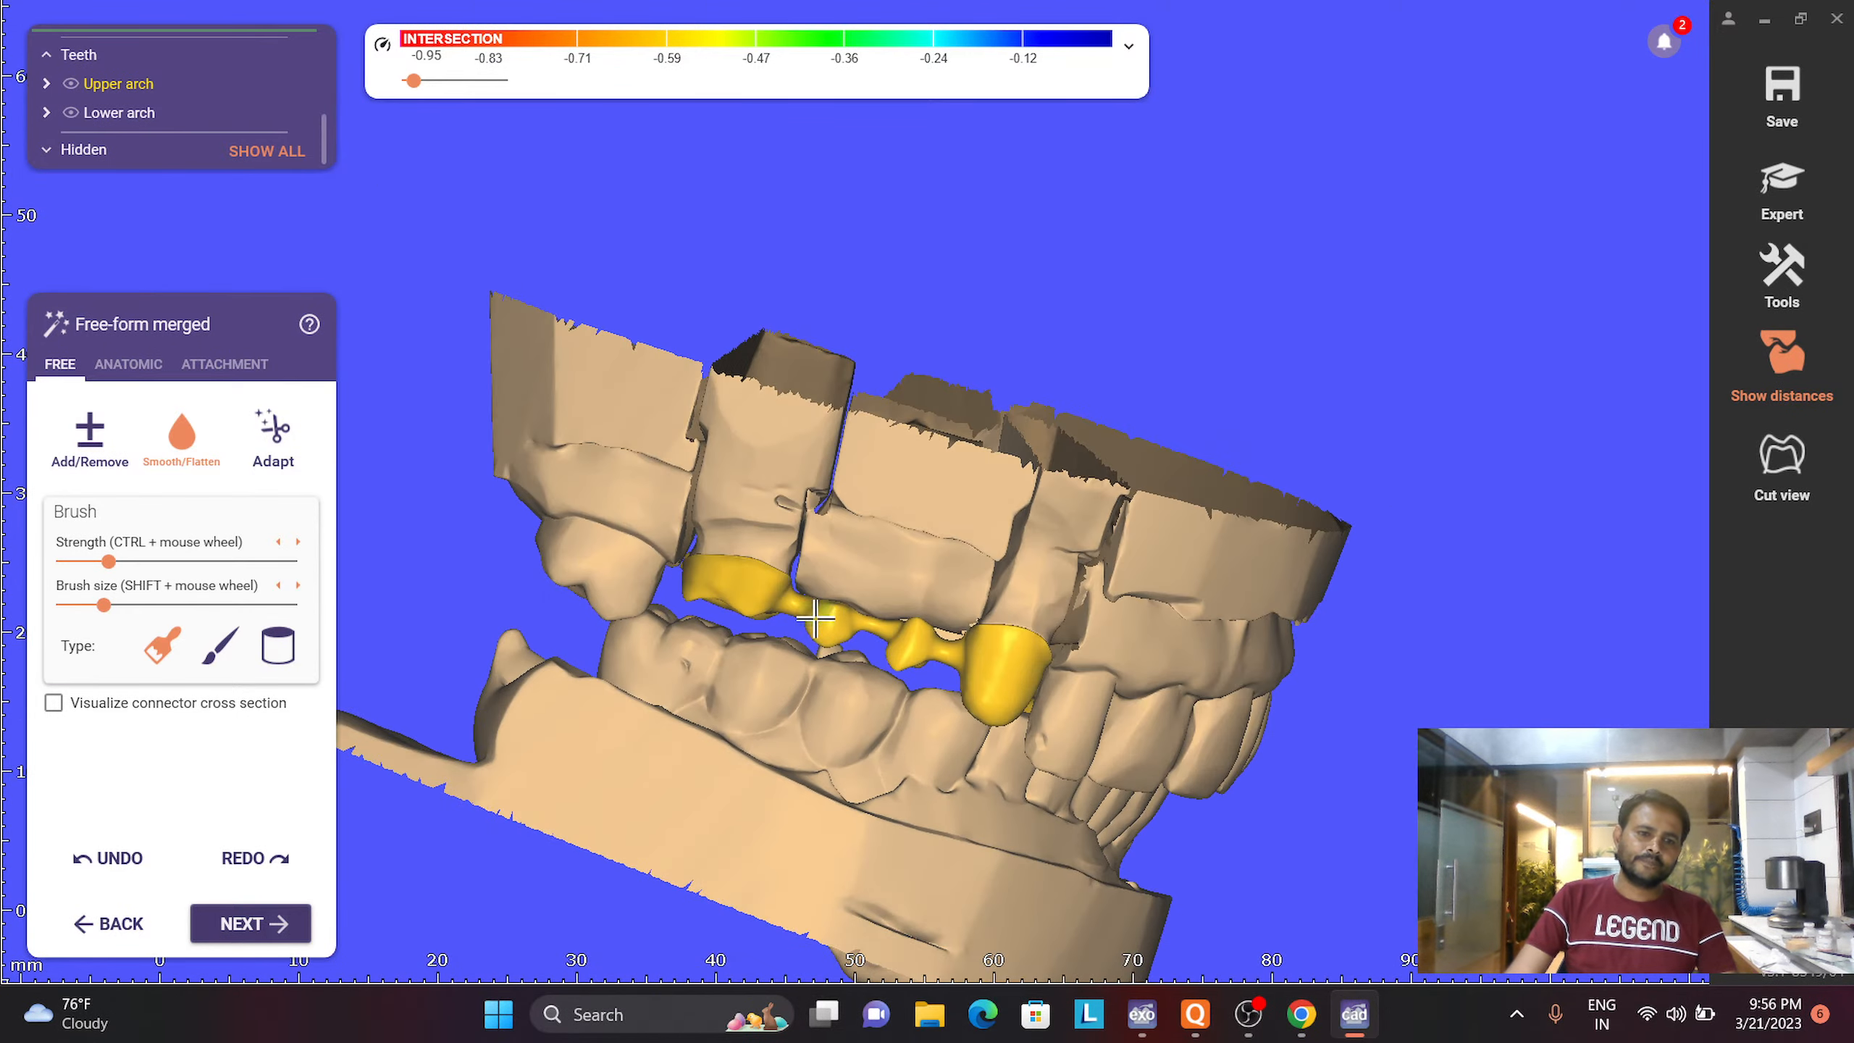
{"action": "right_click_drag", "start_coordinate": [825, 588], "coordinate": [600, 750]}
Finish free-forming the merged bridge and save the UR6-UR3 bridge and LL5 coping as STL files
{"action": "left_click", "coordinate": [246, 925]}
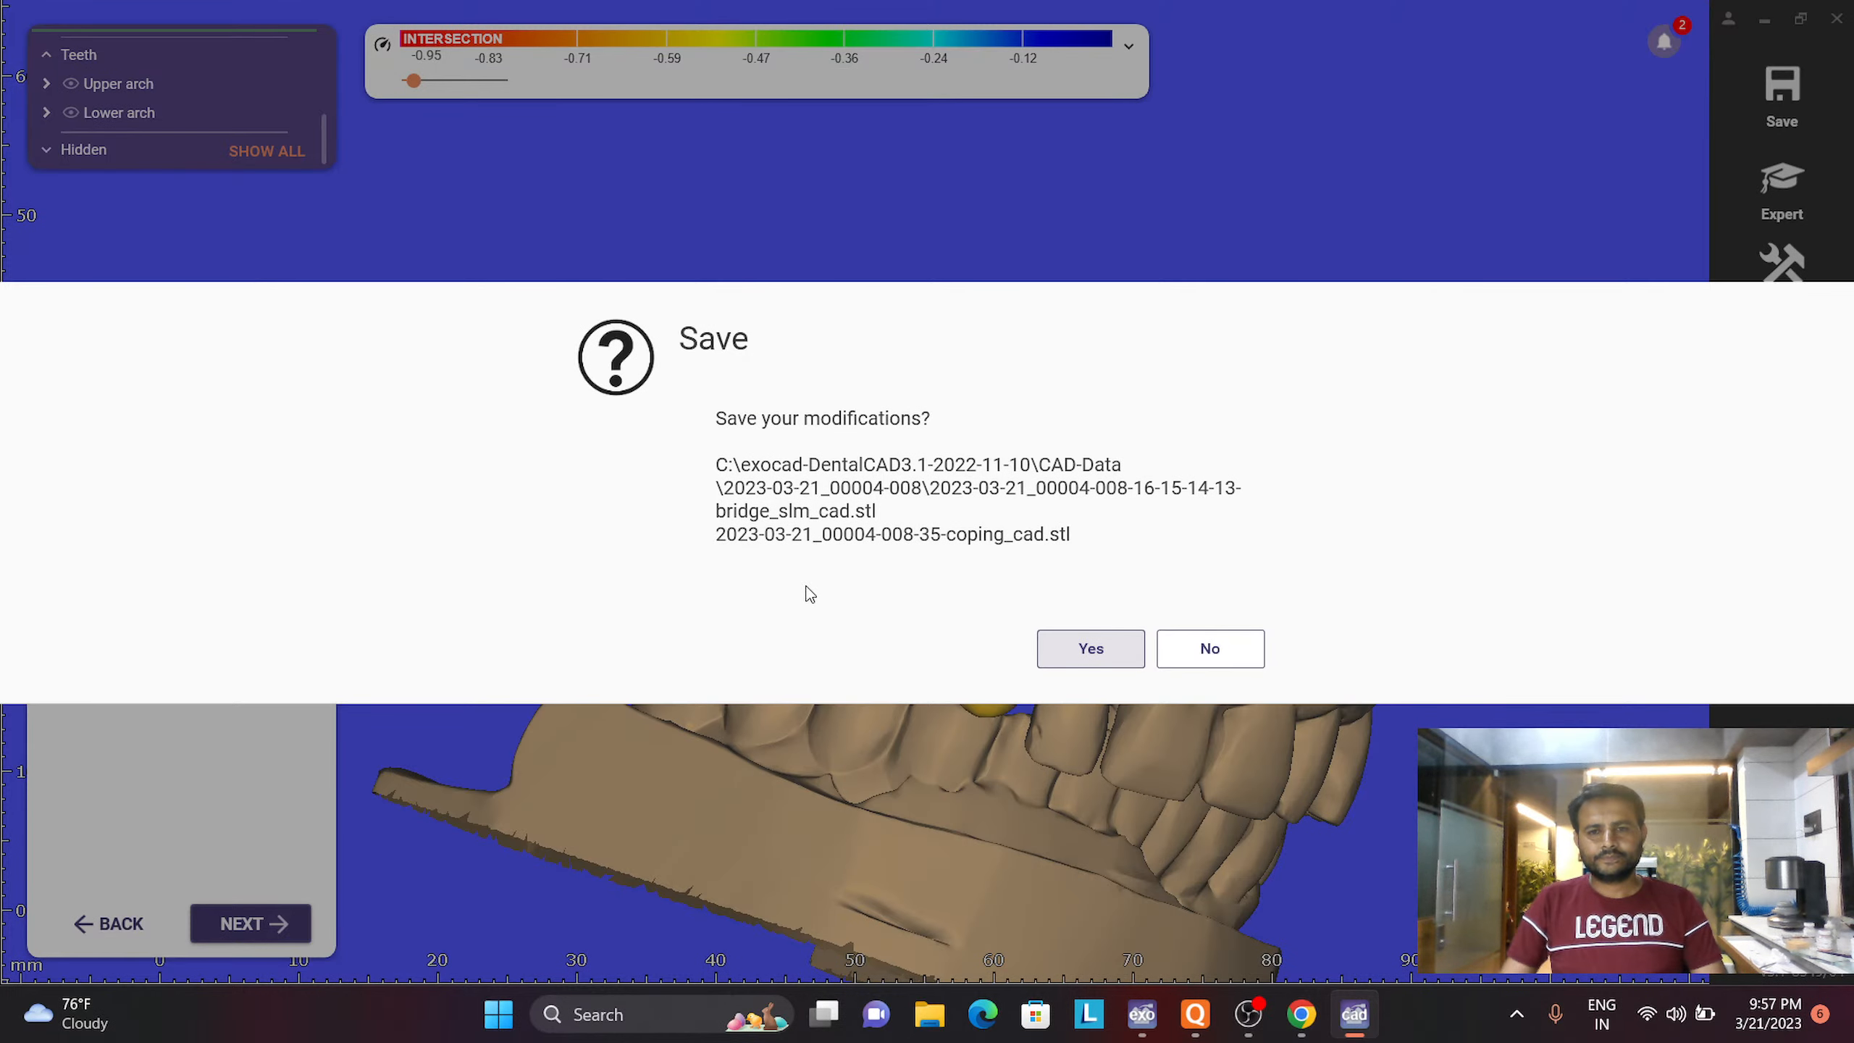
{"action": "left_click", "coordinate": [1066, 667]}
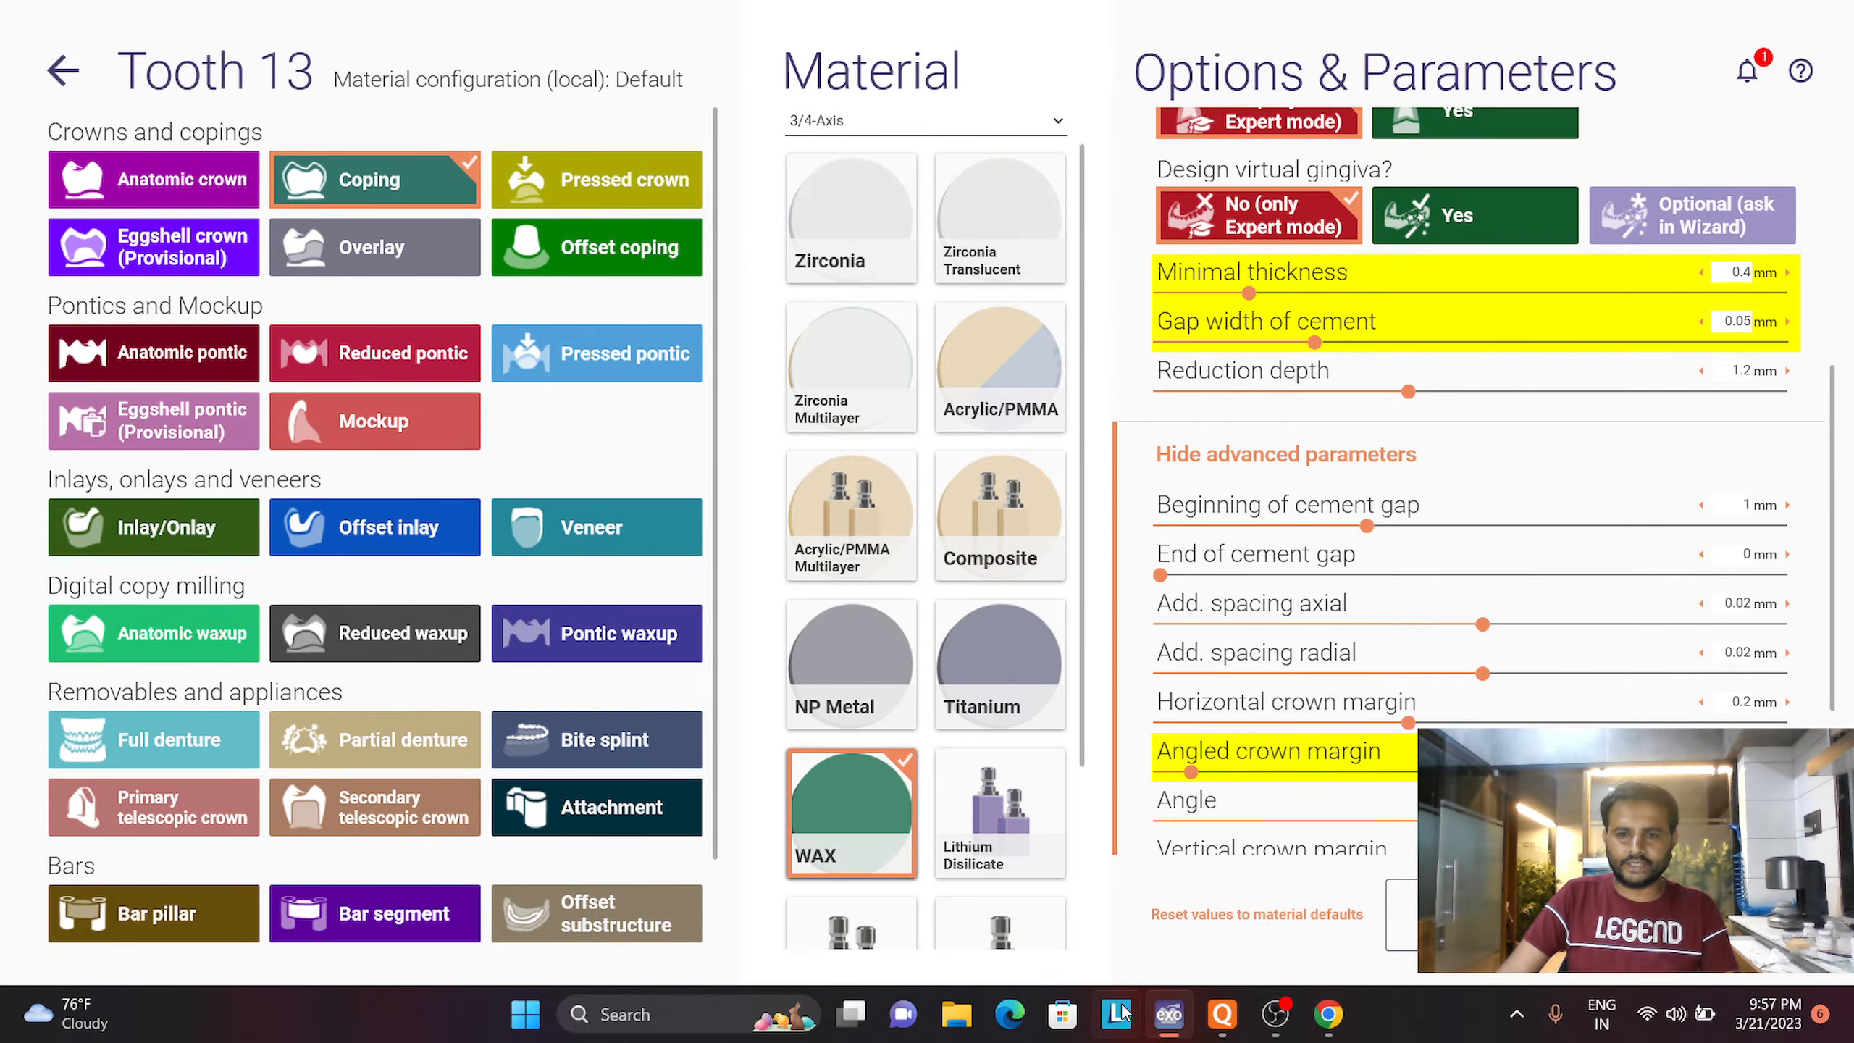
Switch to Chrome and open the Shining 3D Dental Cloud case list in a new tab
{"action": "left_click", "coordinate": [1329, 1014]}
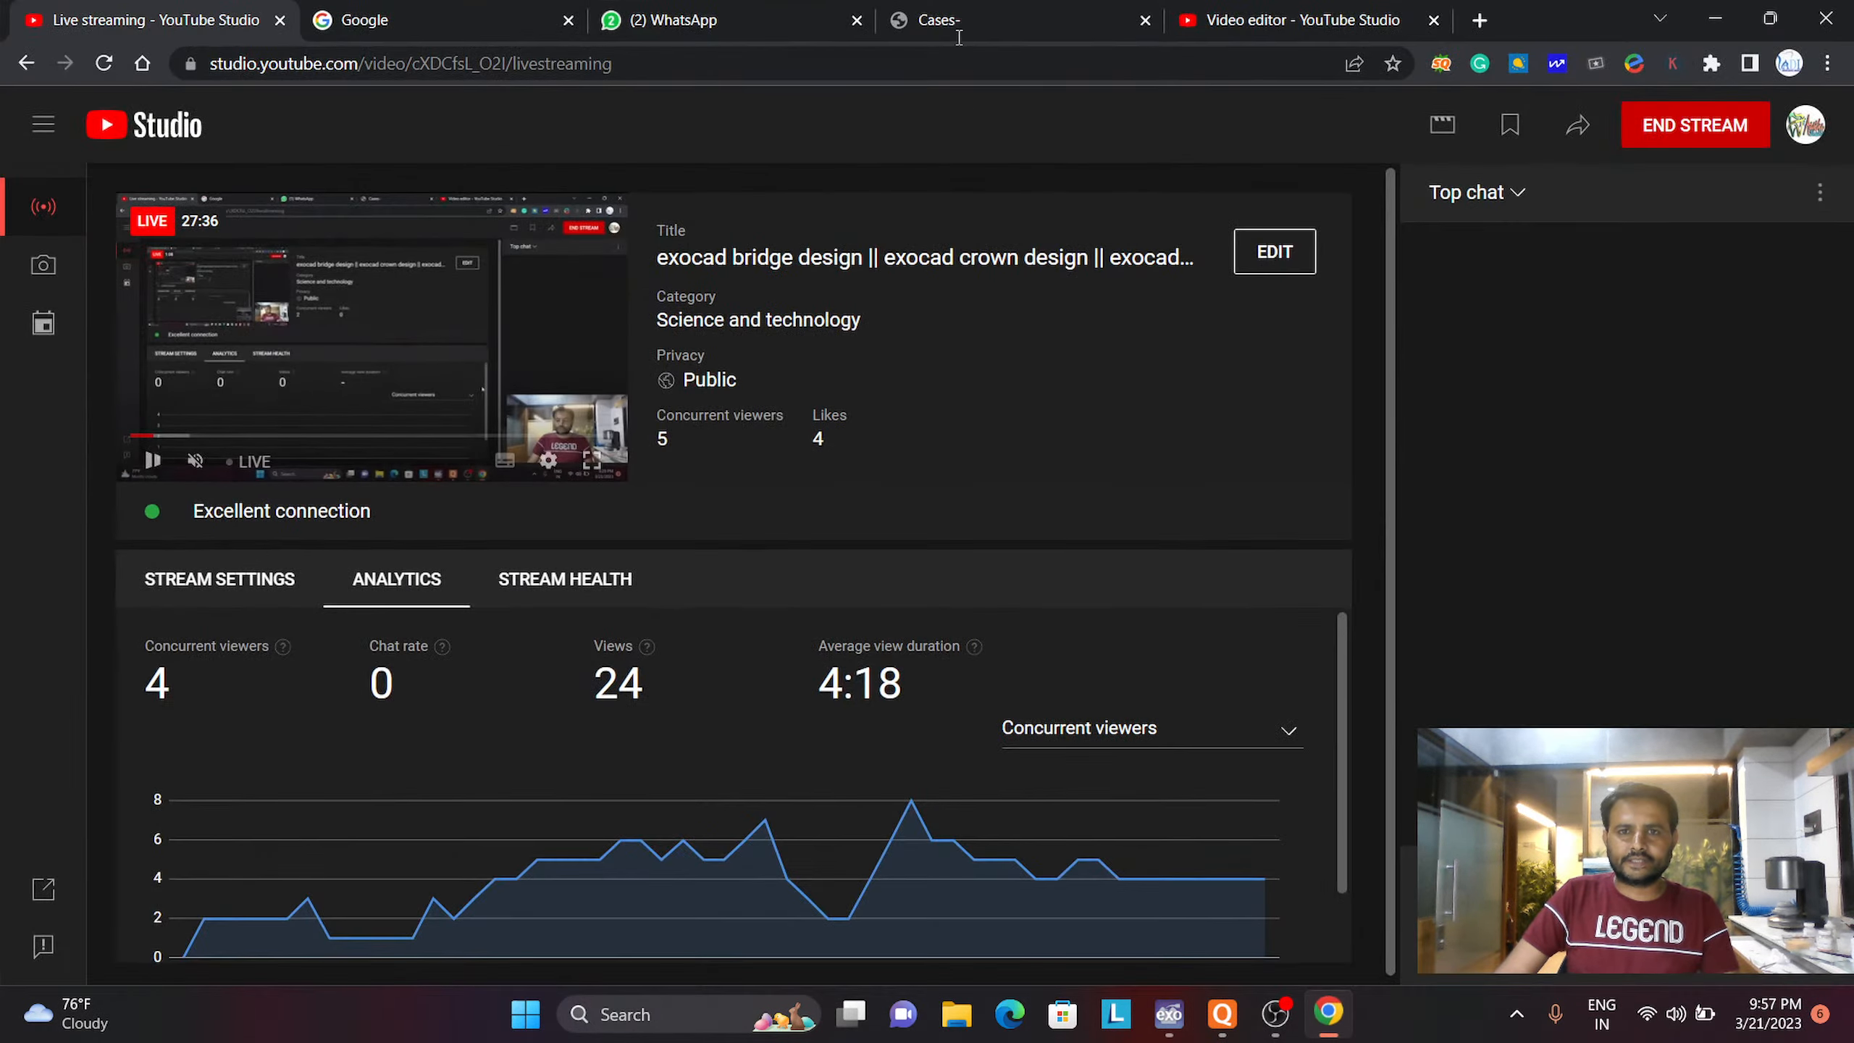
{"action": "left_click", "coordinate": [1479, 19]}
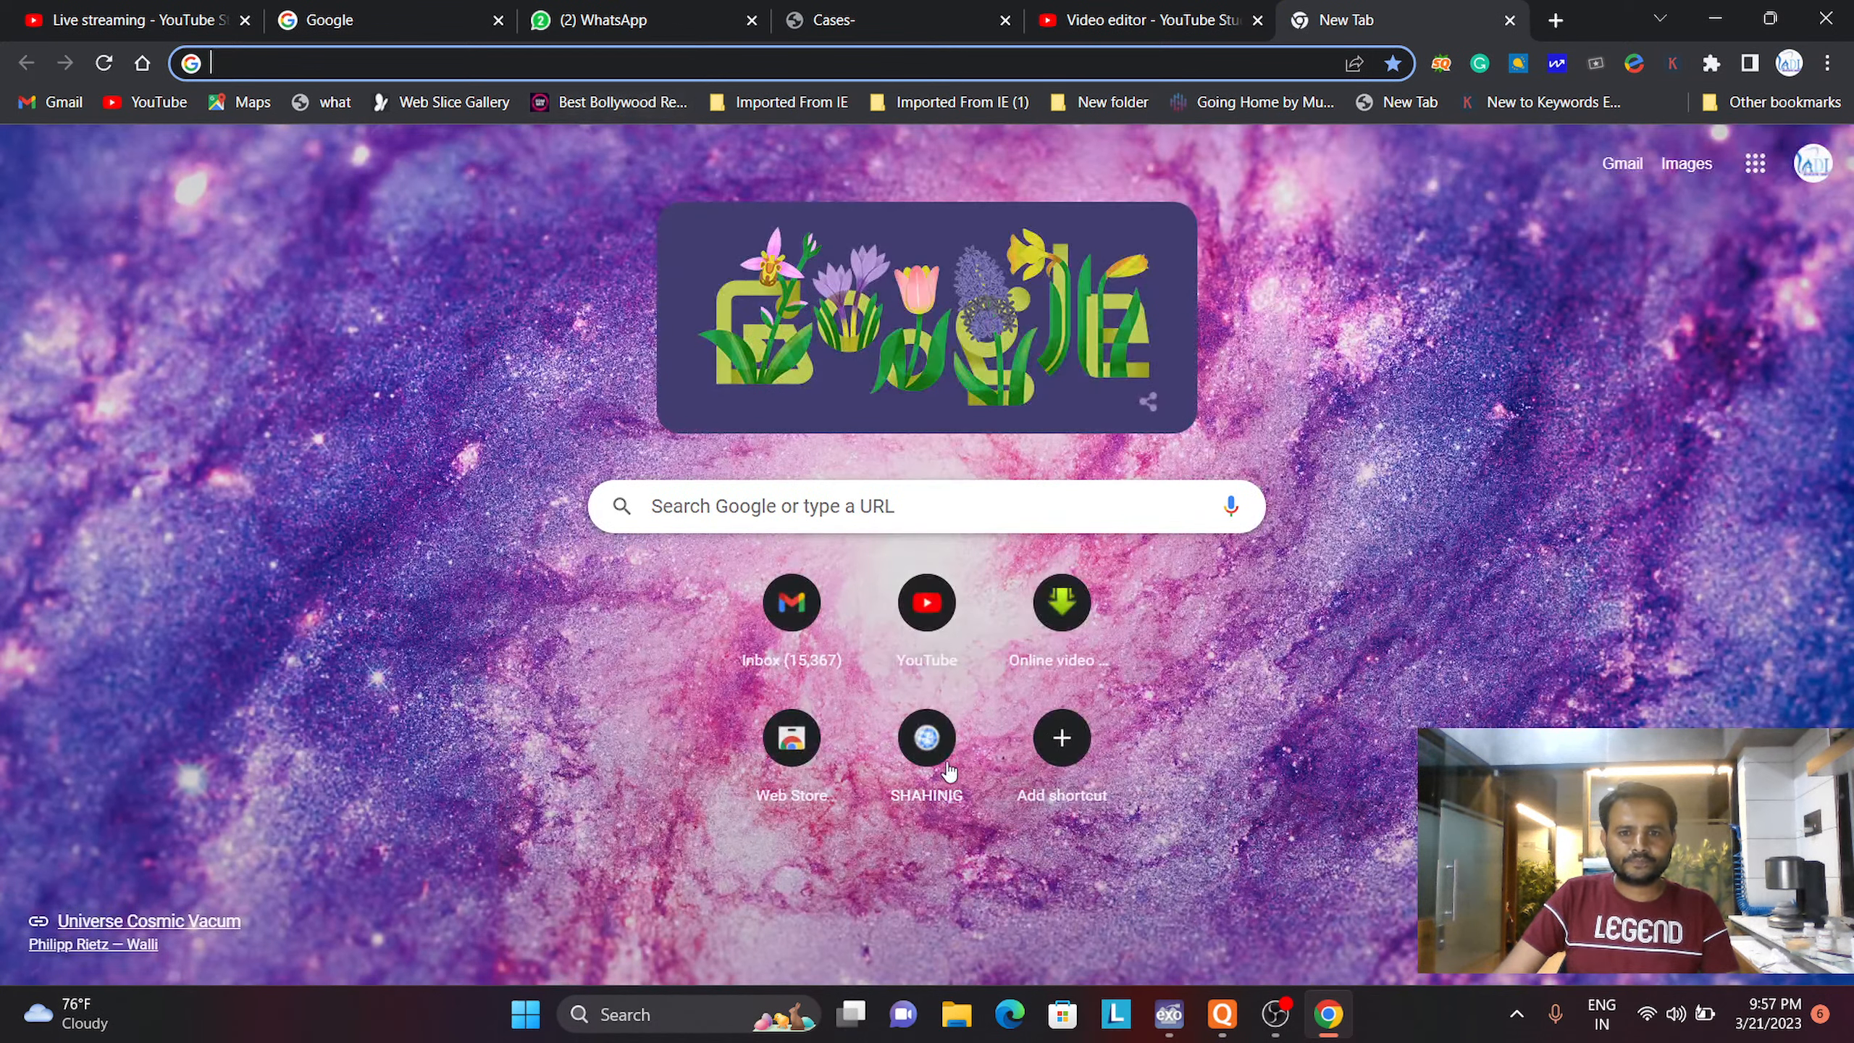
{"action": "left_click", "coordinate": [932, 717]}
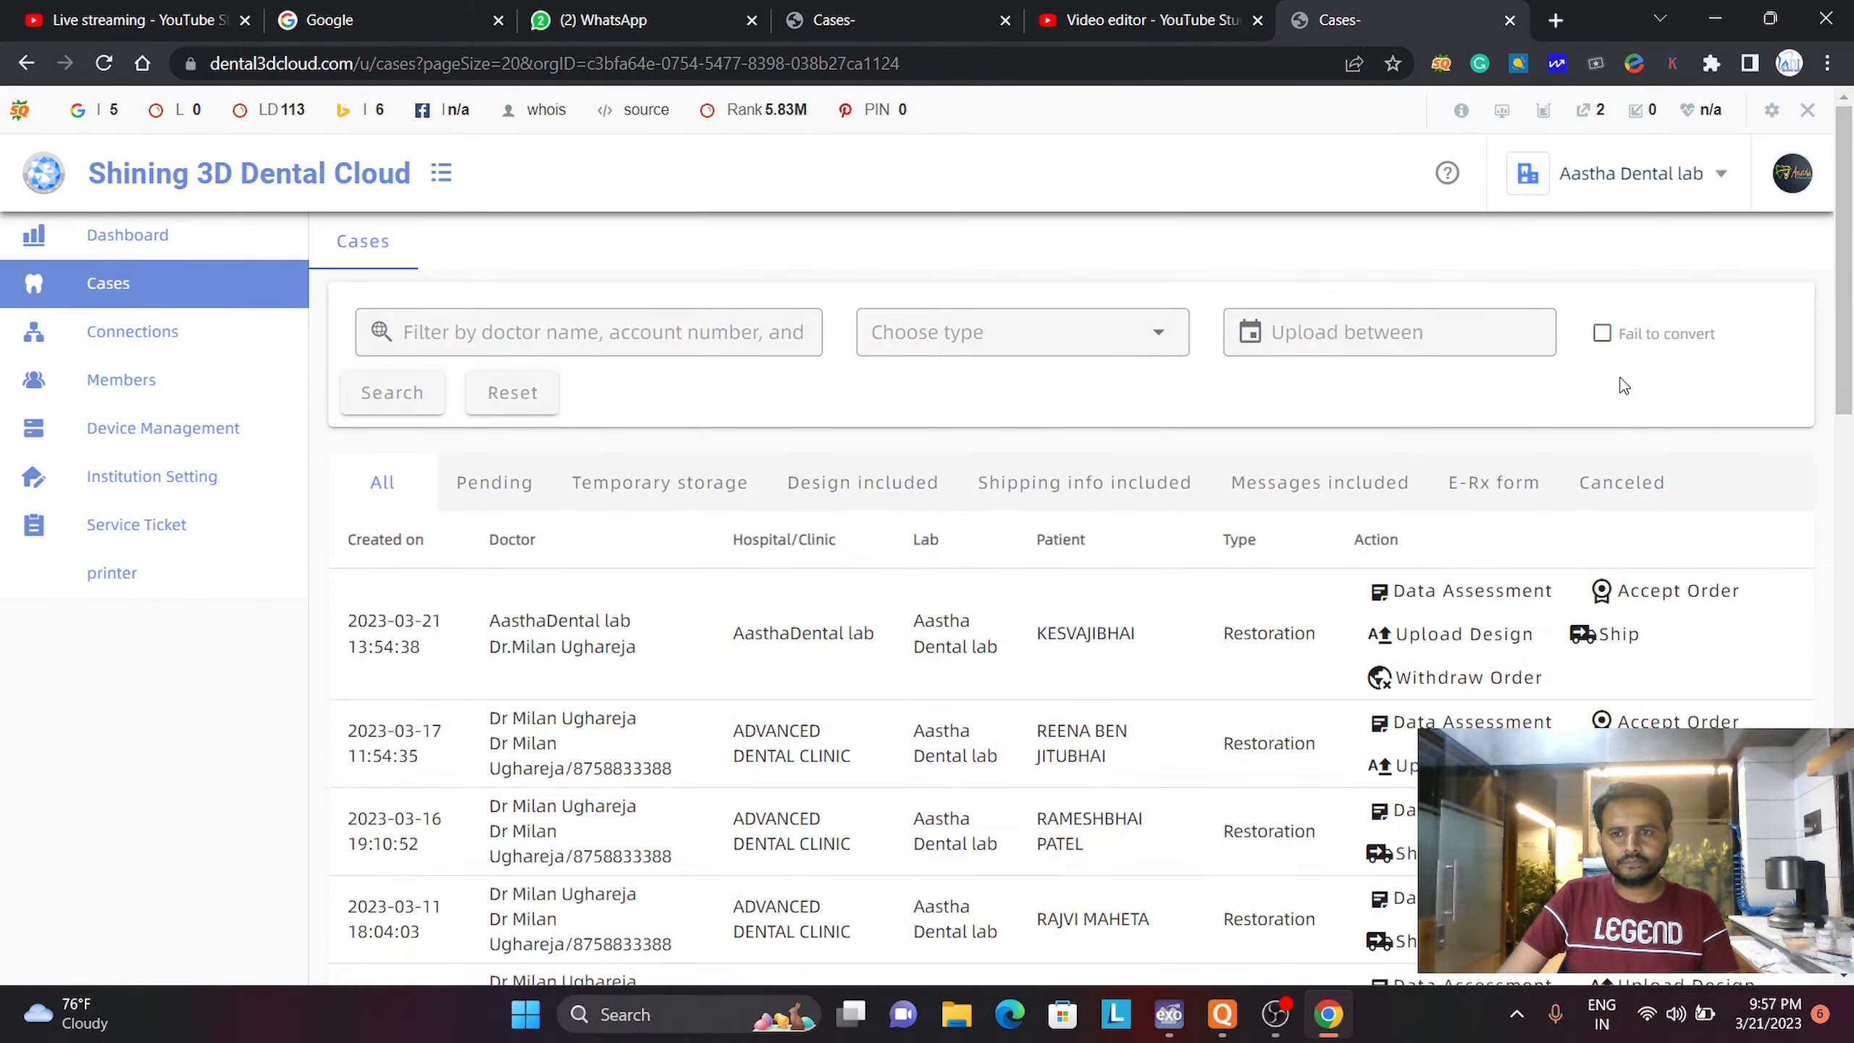
Open the newest case, created on 2023-03-21, and download its vertex-color PLY archive
{"action": "left_click", "coordinate": [1466, 592]}
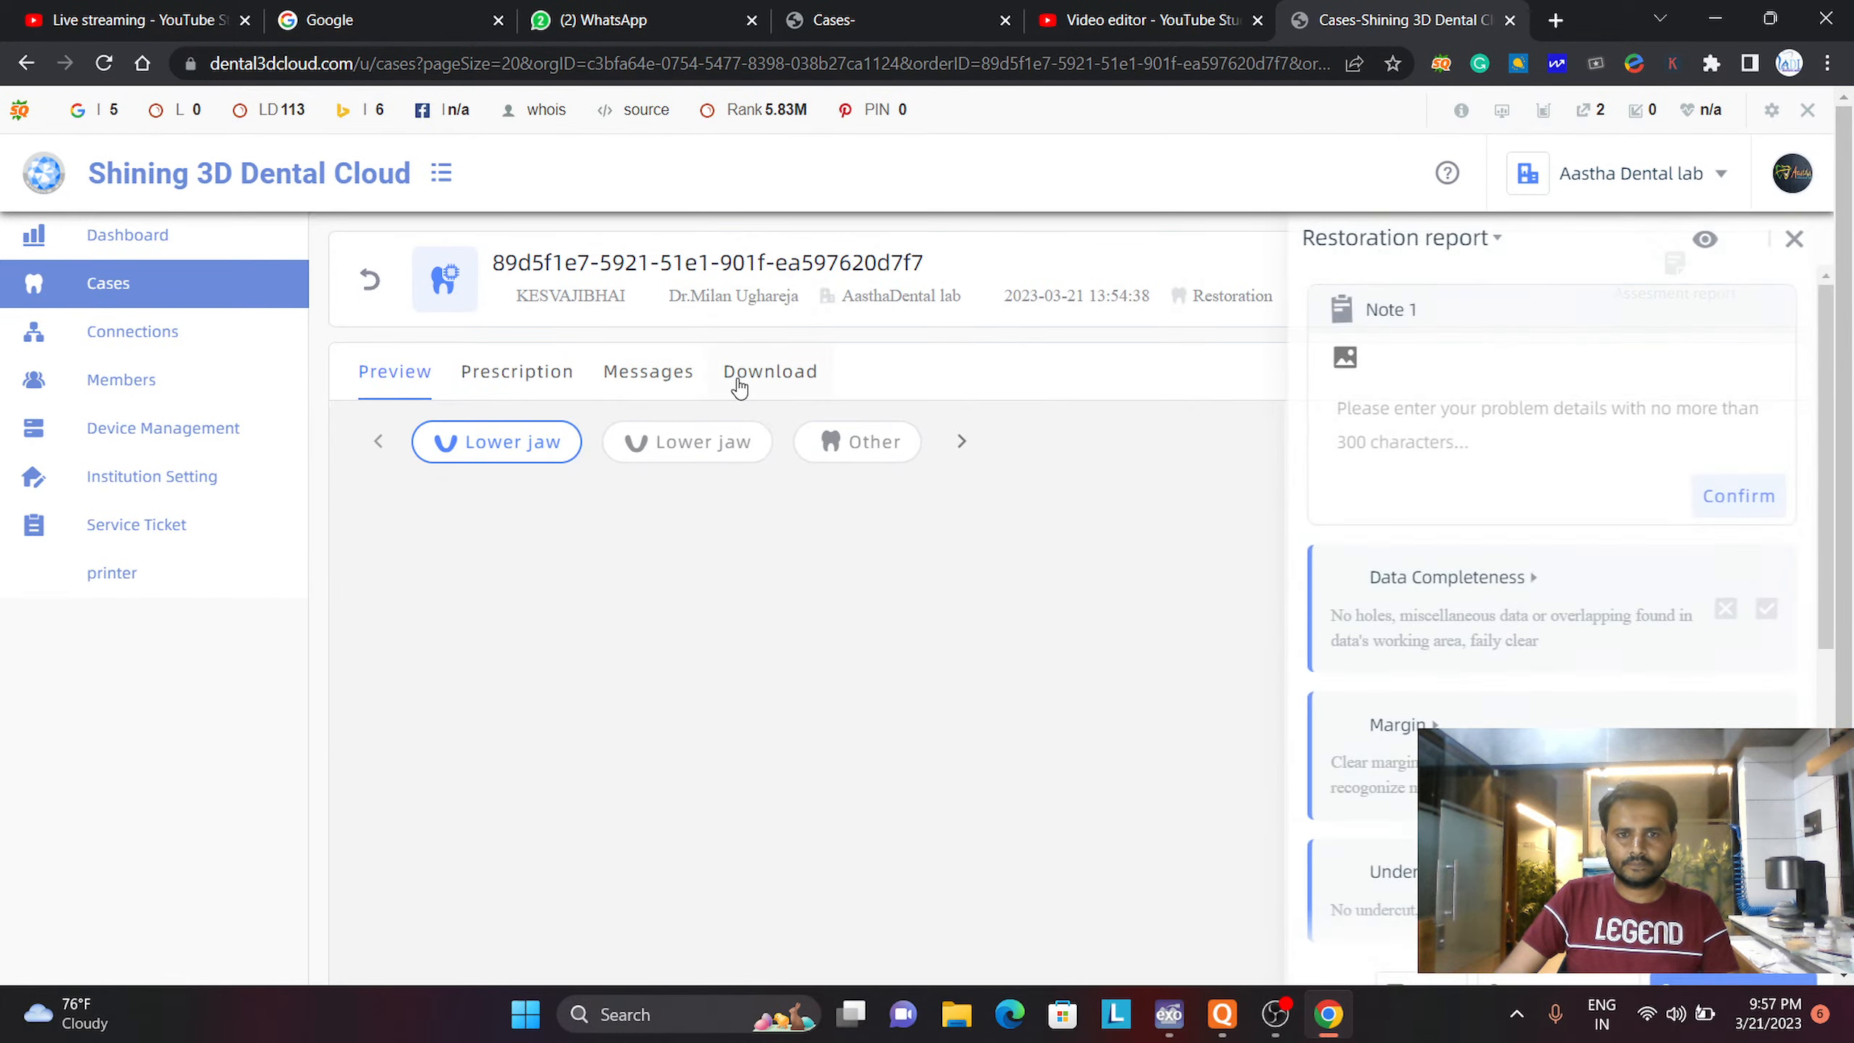
{"action": "left_click", "coordinate": [770, 371]}
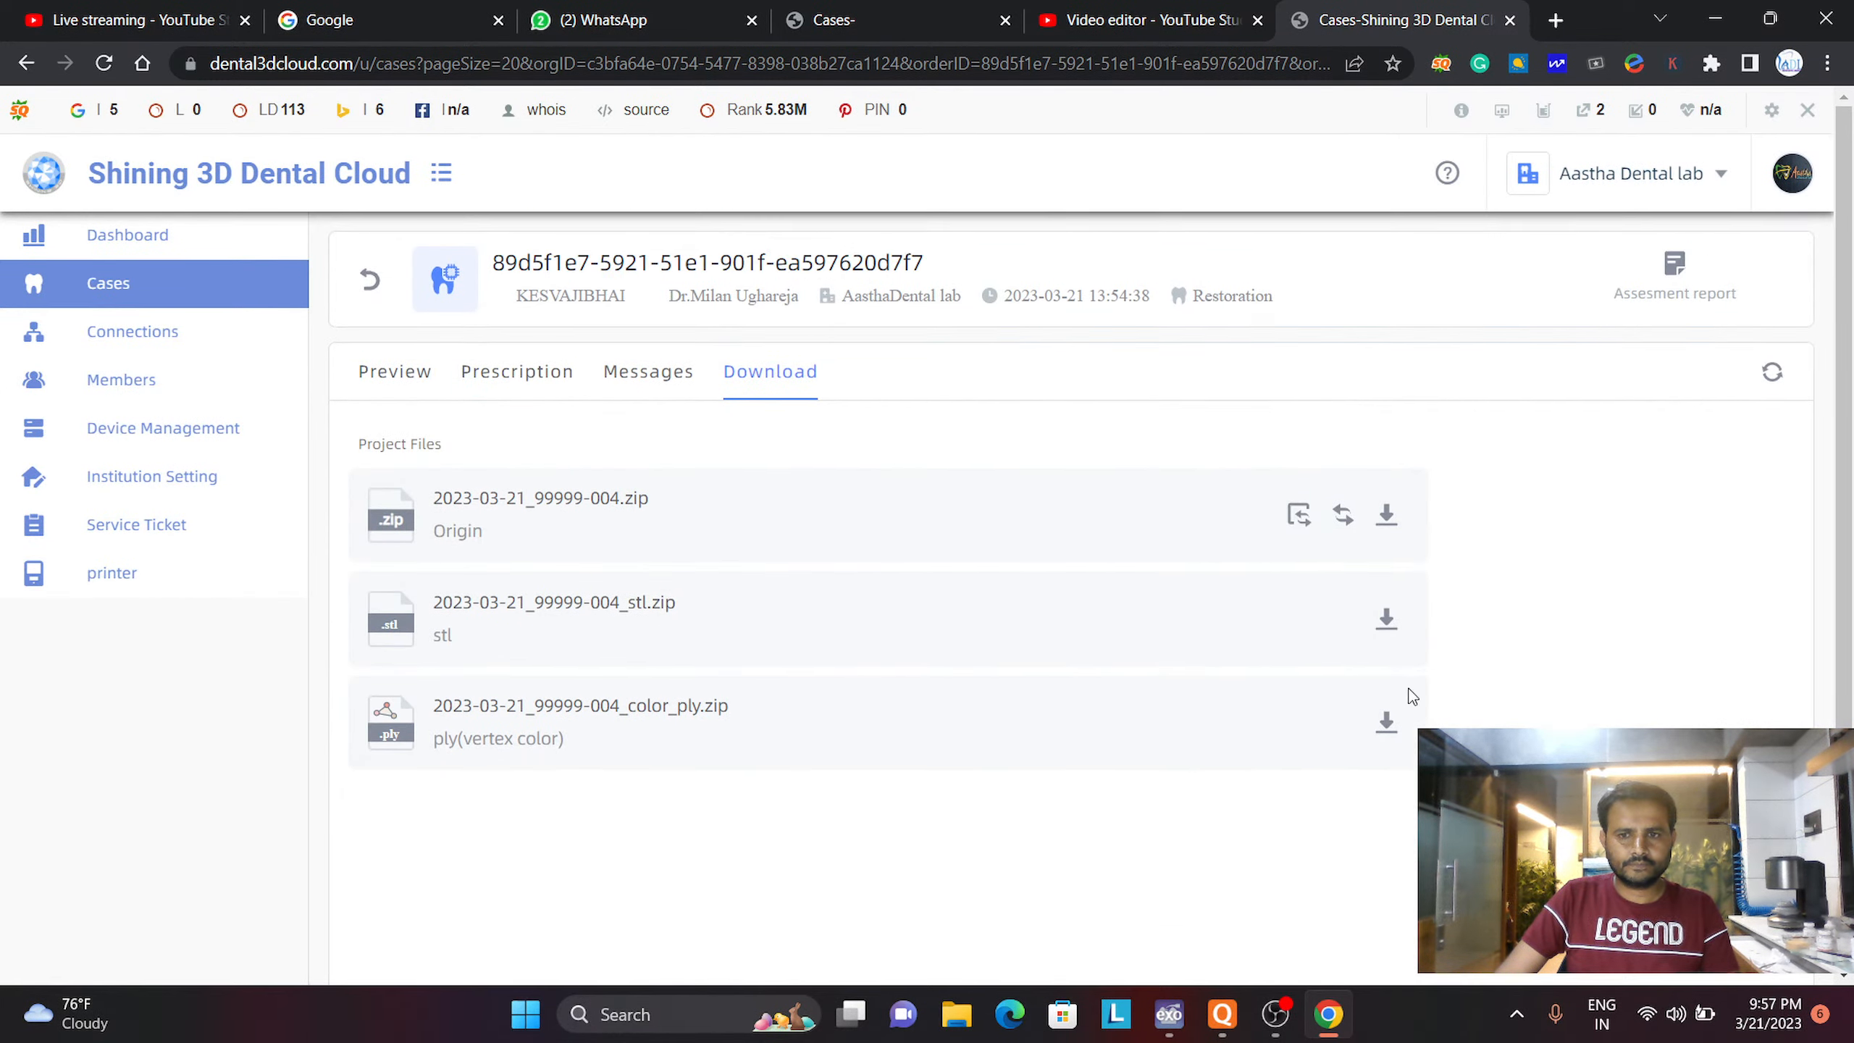
{"action": "left_click", "coordinate": [1386, 723]}
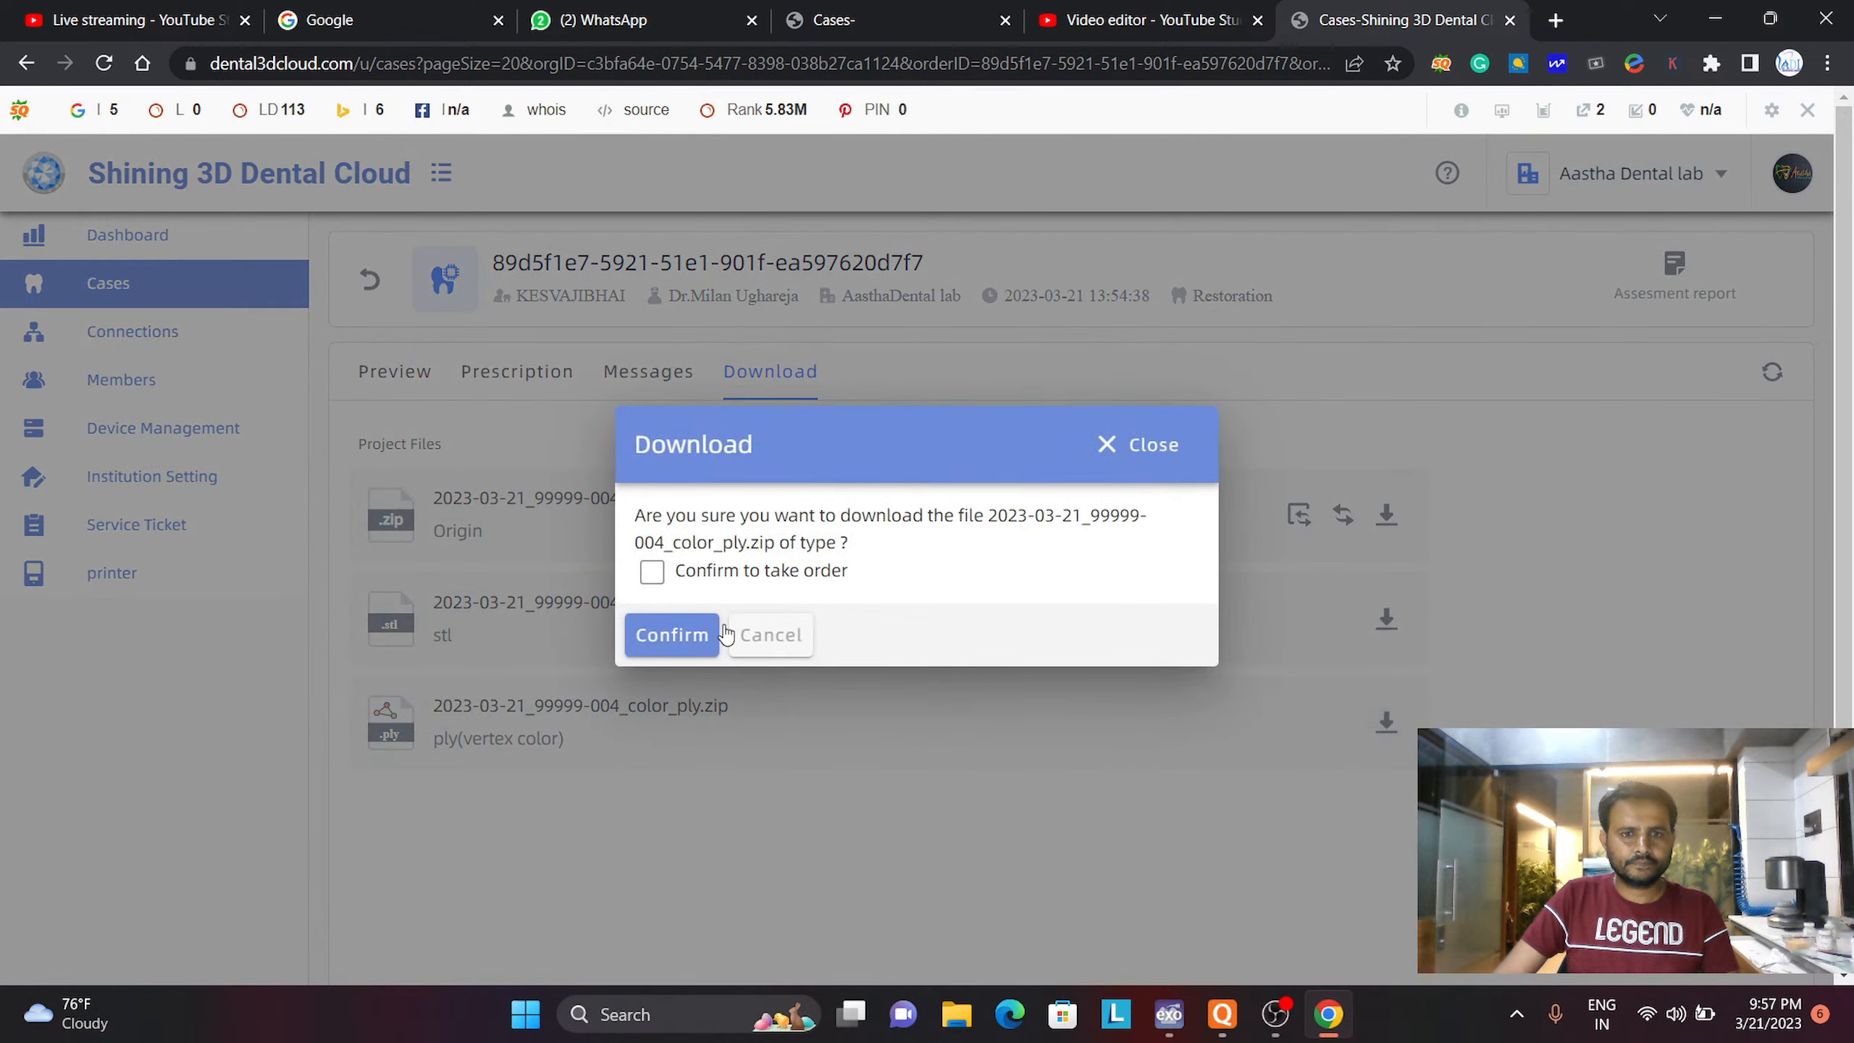
{"action": "left_click", "coordinate": [719, 626]}
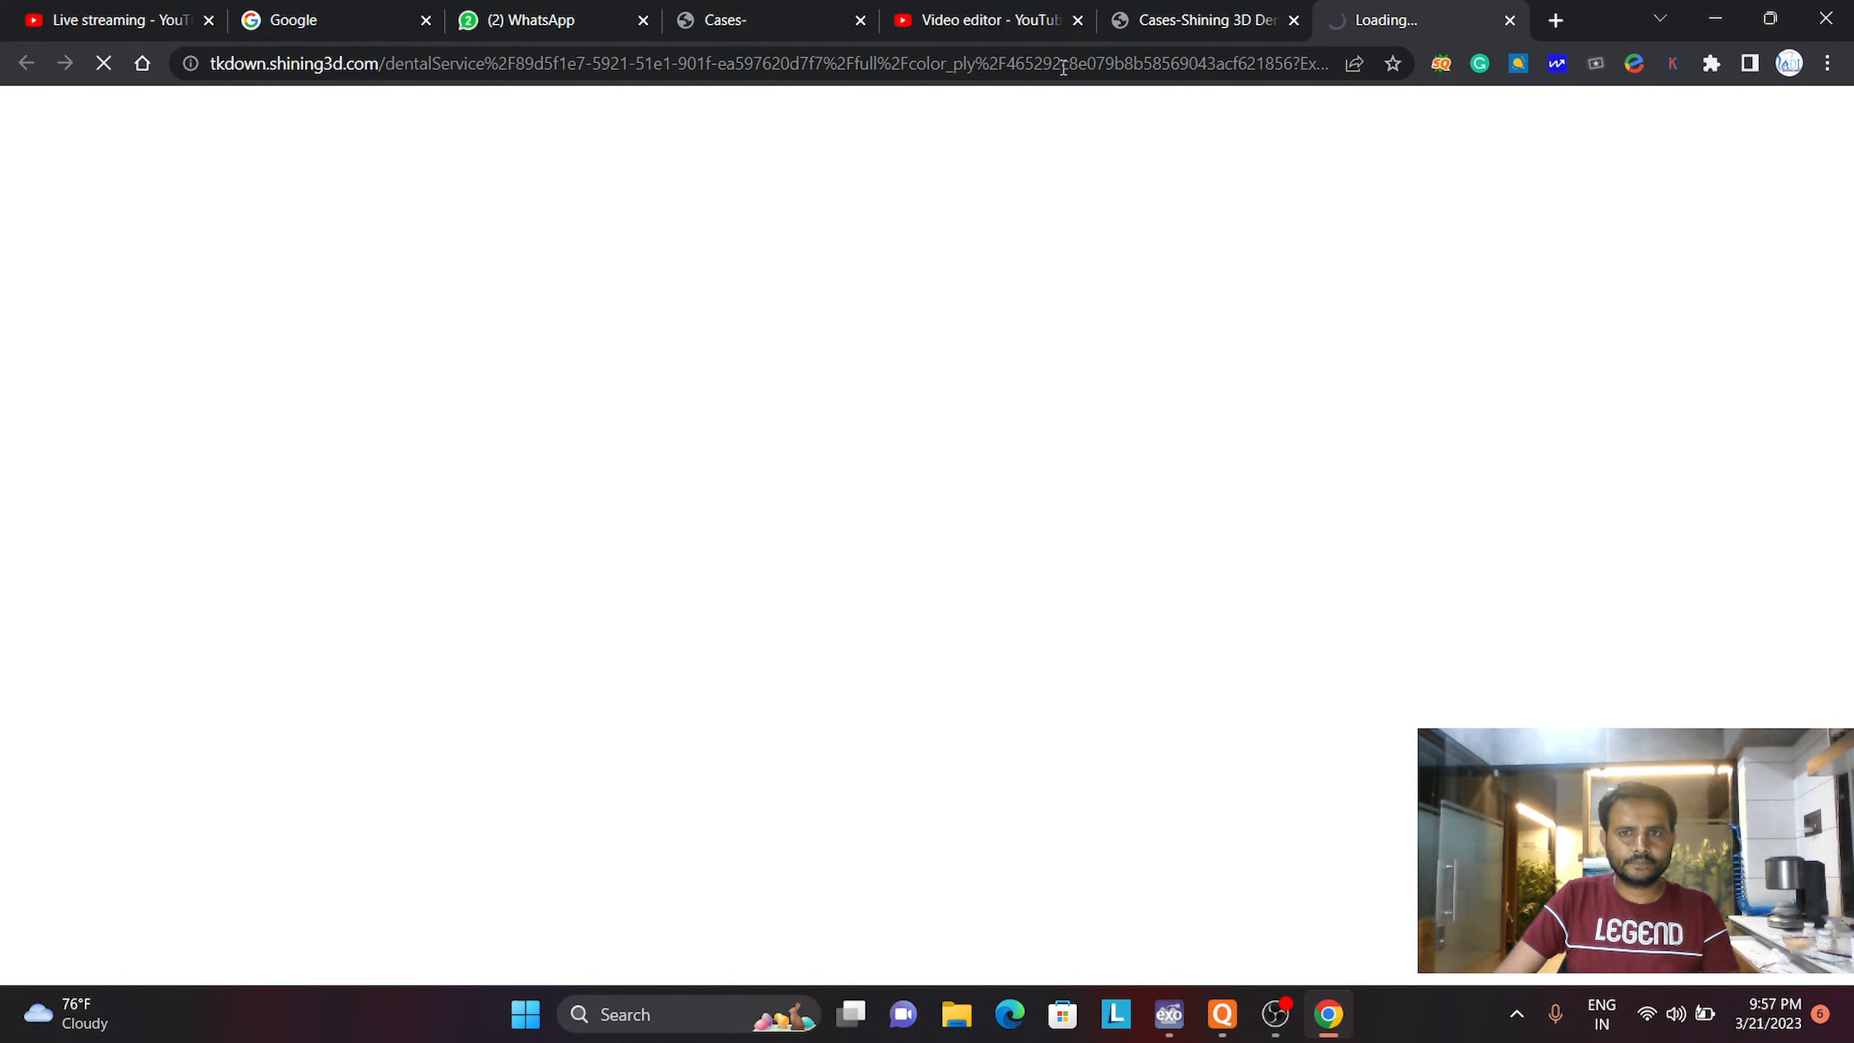
{"action": "left_click", "coordinate": [1240, 26]}
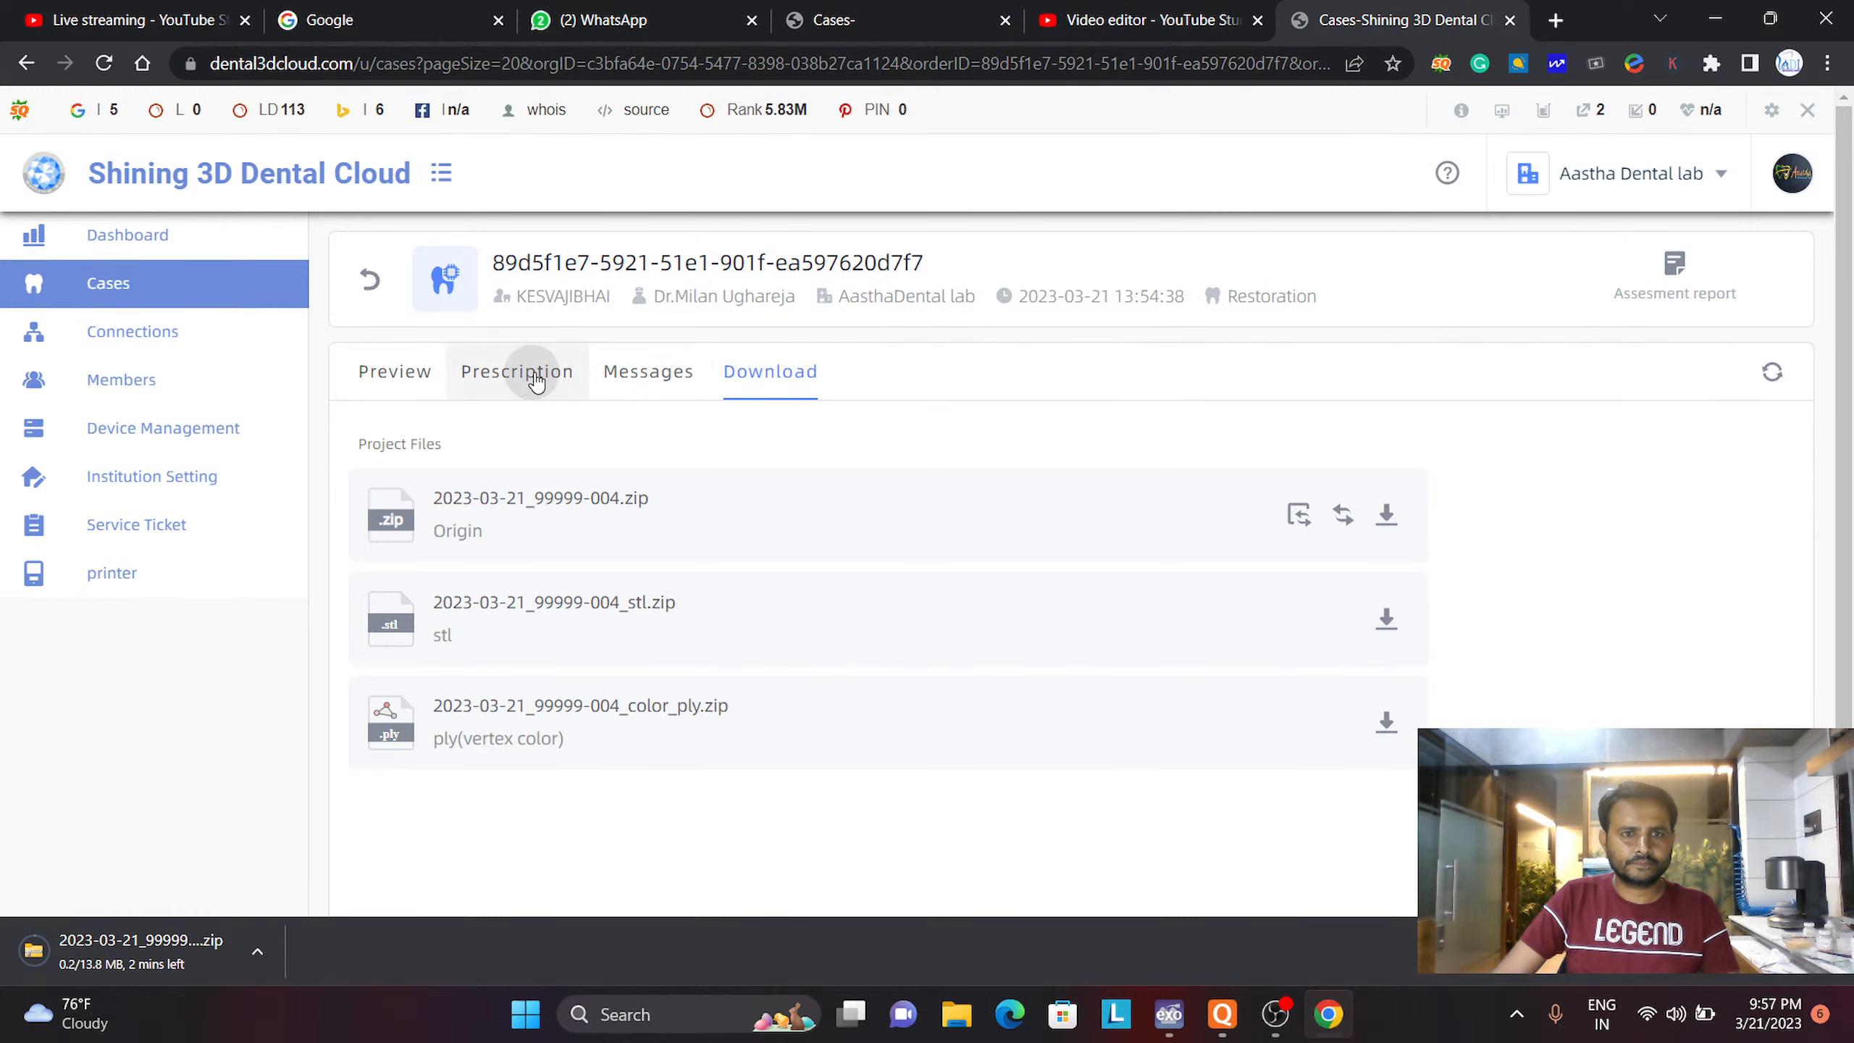
Review the prescription details, scan screenshots and tooth list of the 2023-03-21 case
{"action": "left_click", "coordinate": [519, 371]}
{"action": "scroll", "coordinate": [591, 513], "scroll_direction": "down", "scroll_amount": 10}
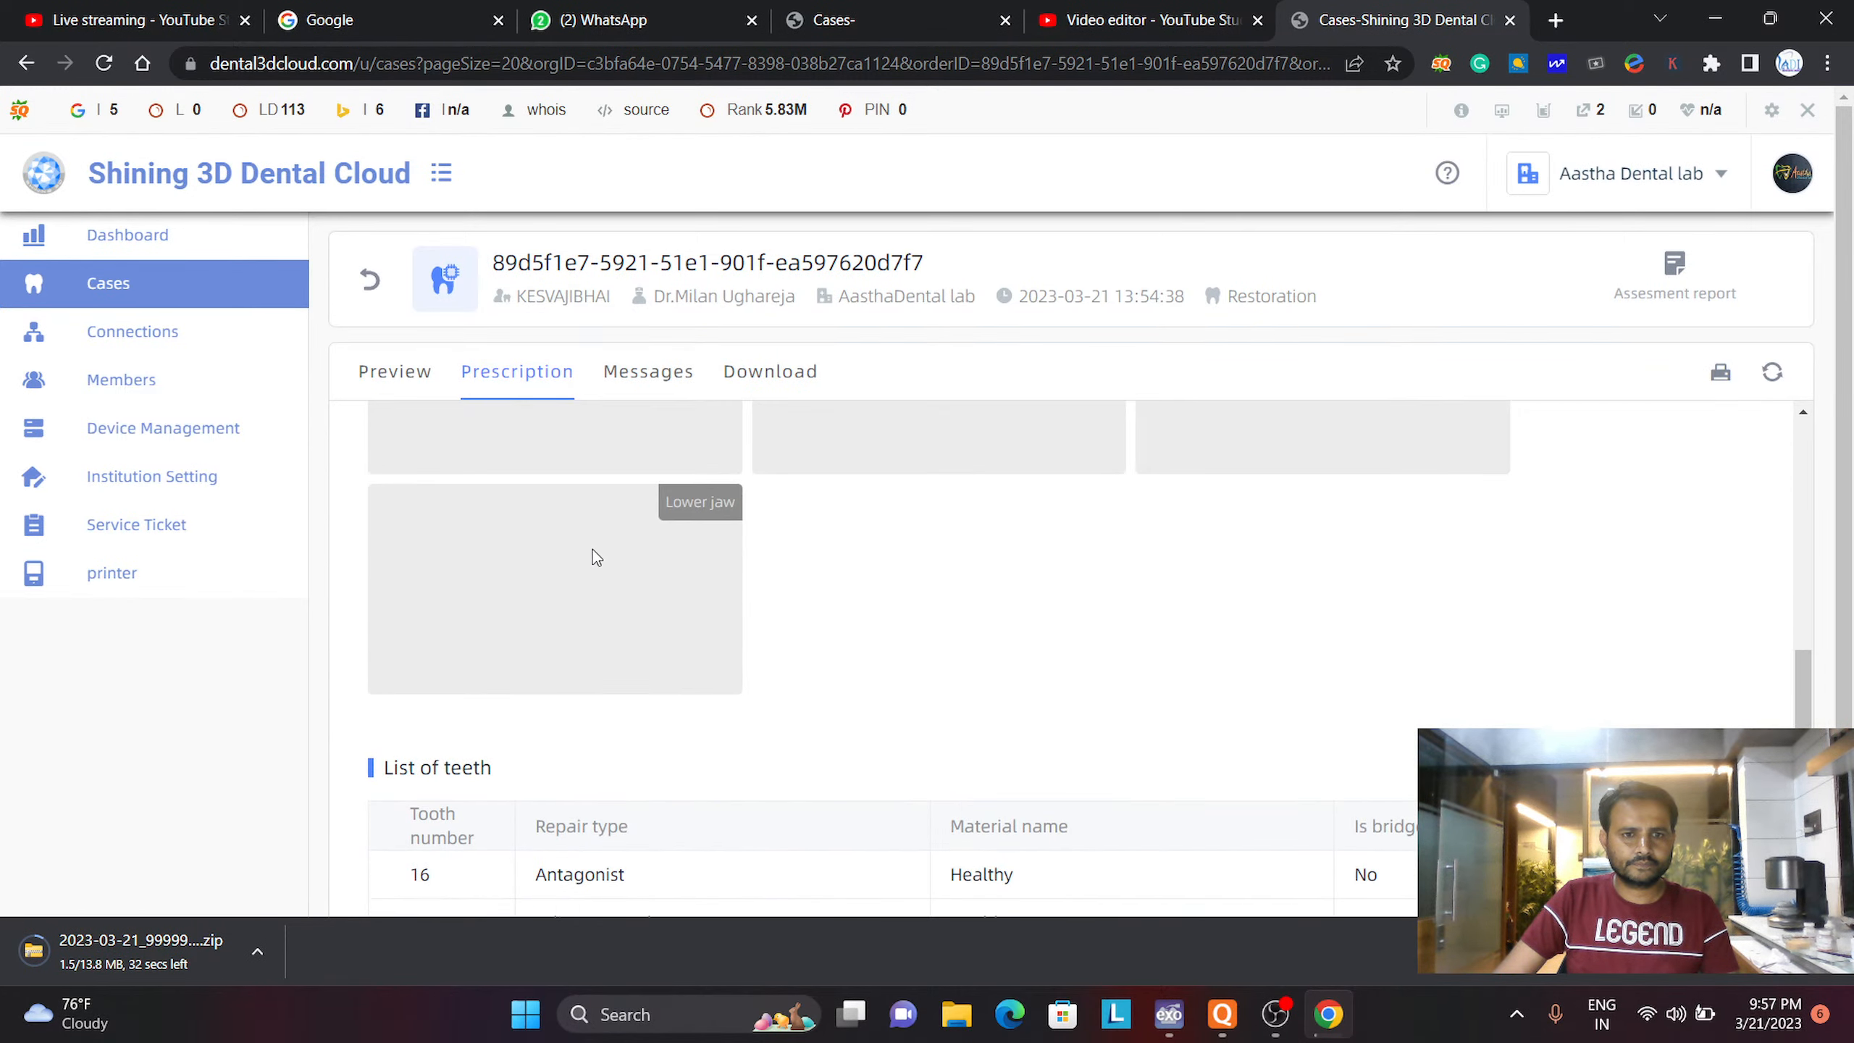
{"action": "scroll", "coordinate": [632, 640], "scroll_direction": "up", "scroll_amount": 5}
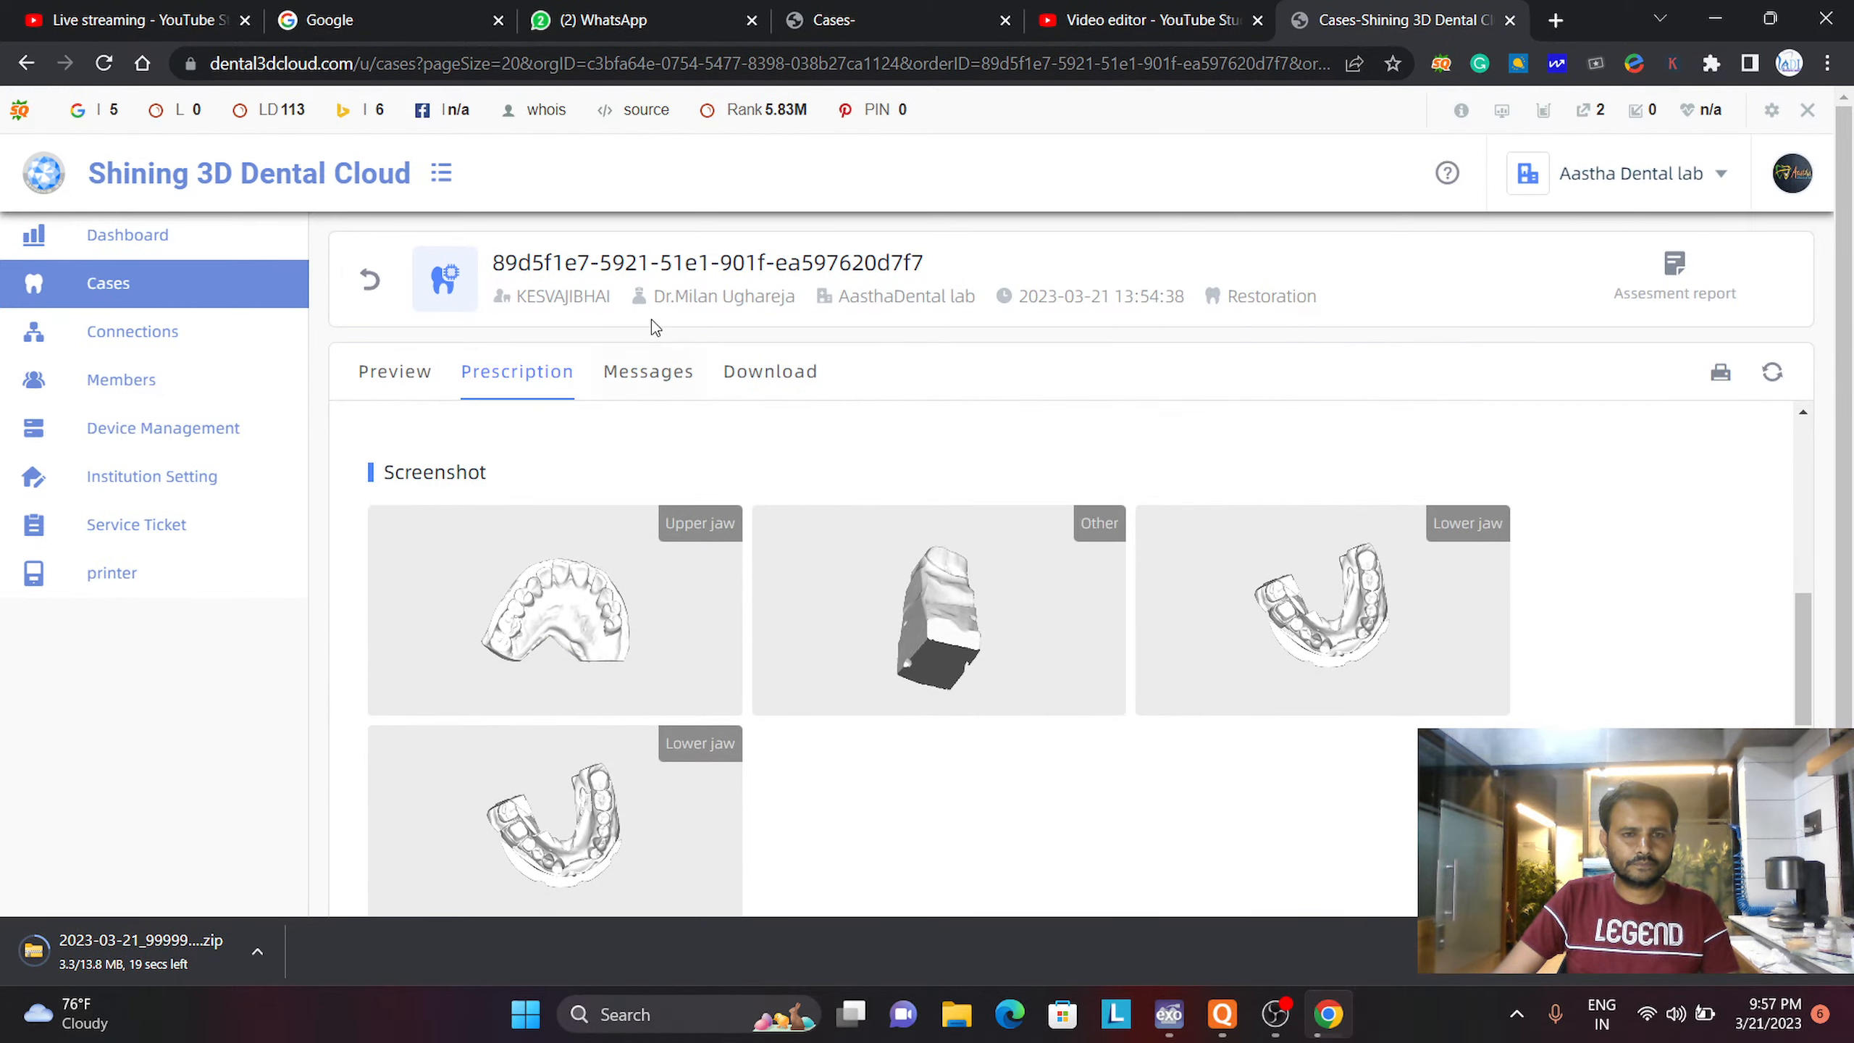
{"action": "scroll", "coordinate": [654, 412], "scroll_direction": "up", "scroll_amount": 3}
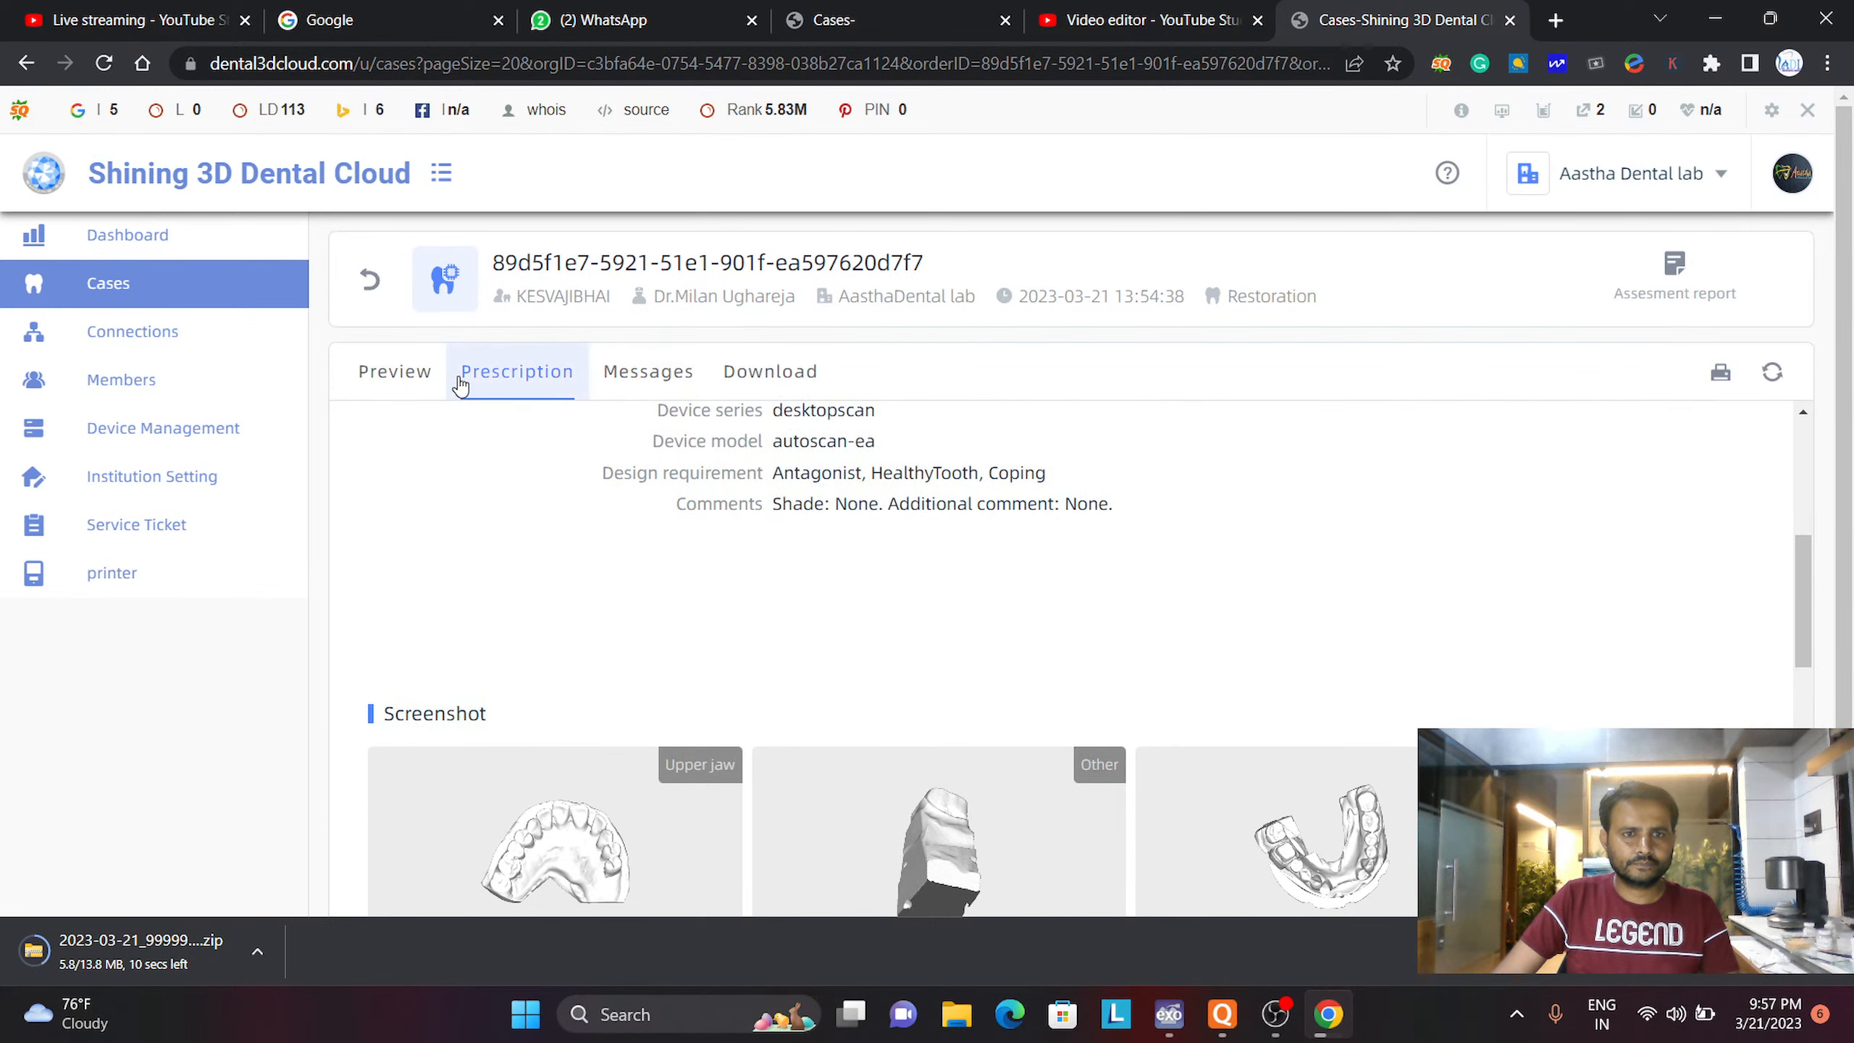
{"action": "scroll", "coordinate": [531, 436], "scroll_direction": "down", "scroll_amount": 2}
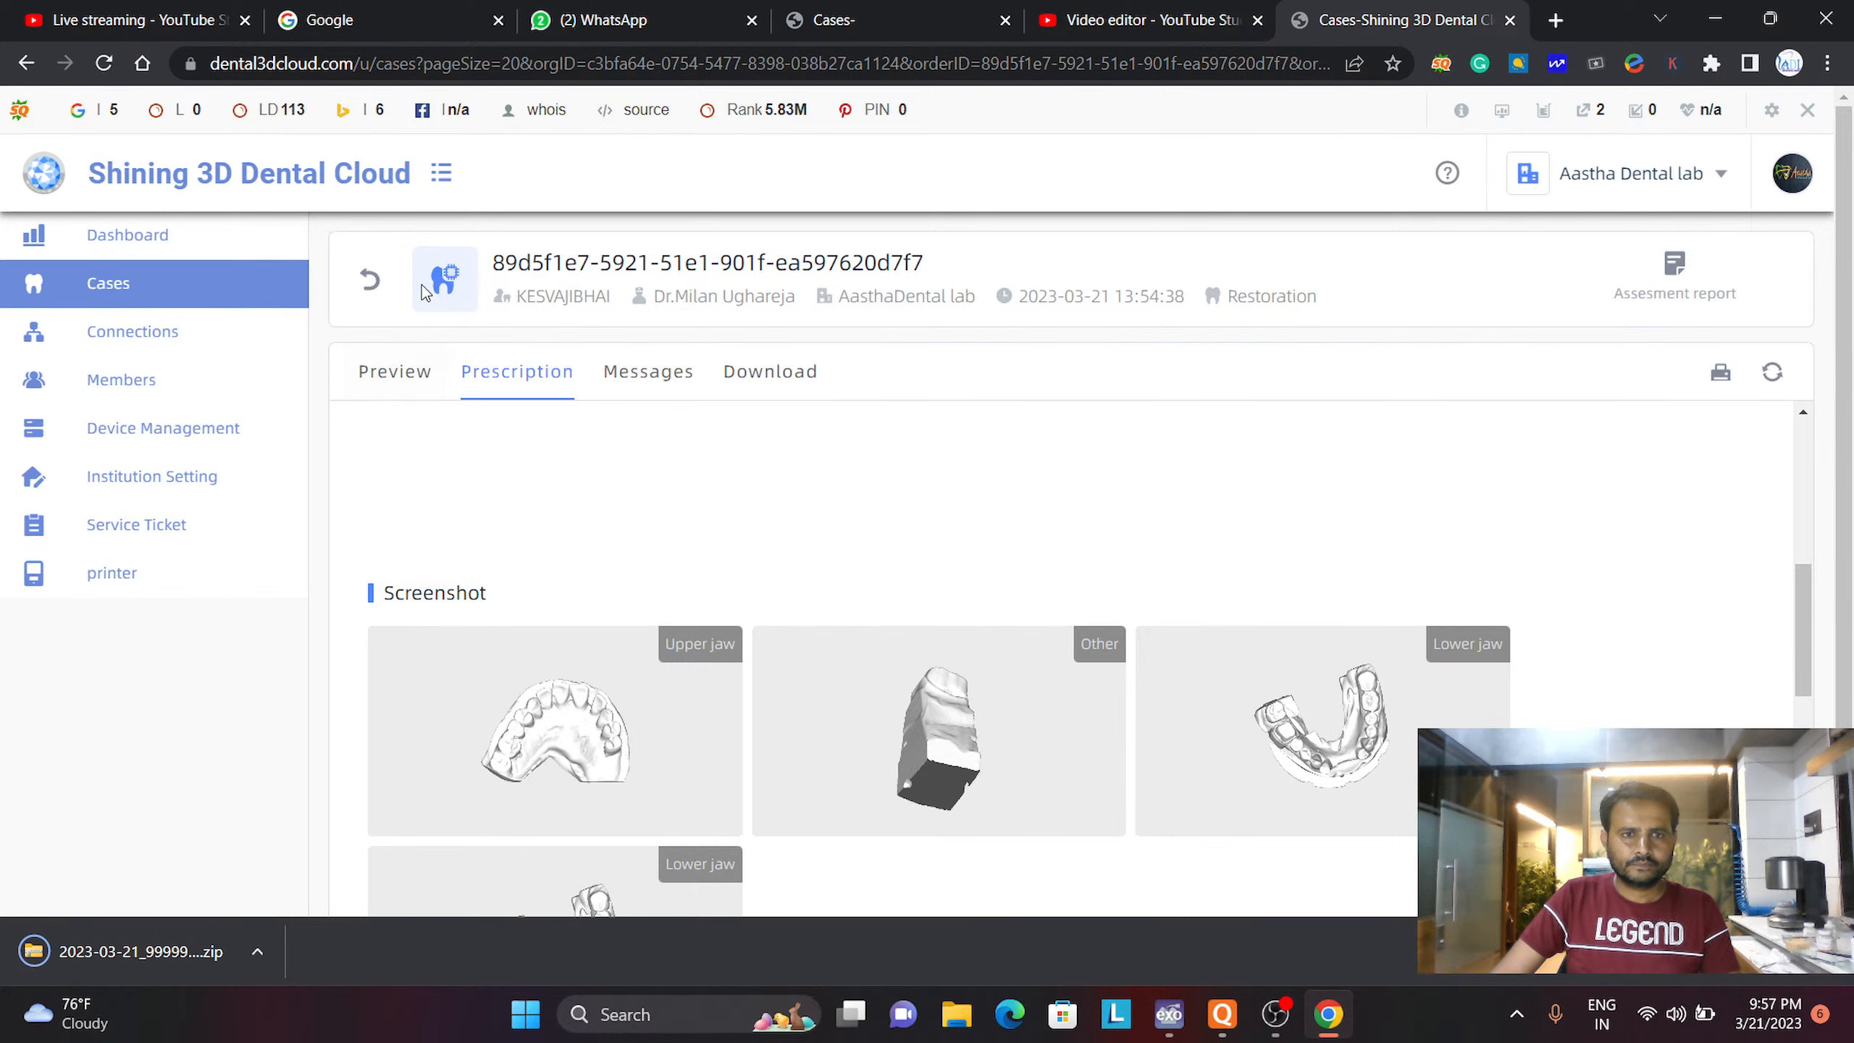
Return to the case list, open the case created on 2023-03-17 and download its vertex-color PLY archive
{"action": "left_click", "coordinate": [373, 292]}
{"action": "scroll", "coordinate": [1122, 501], "scroll_direction": "down", "scroll_amount": 3}
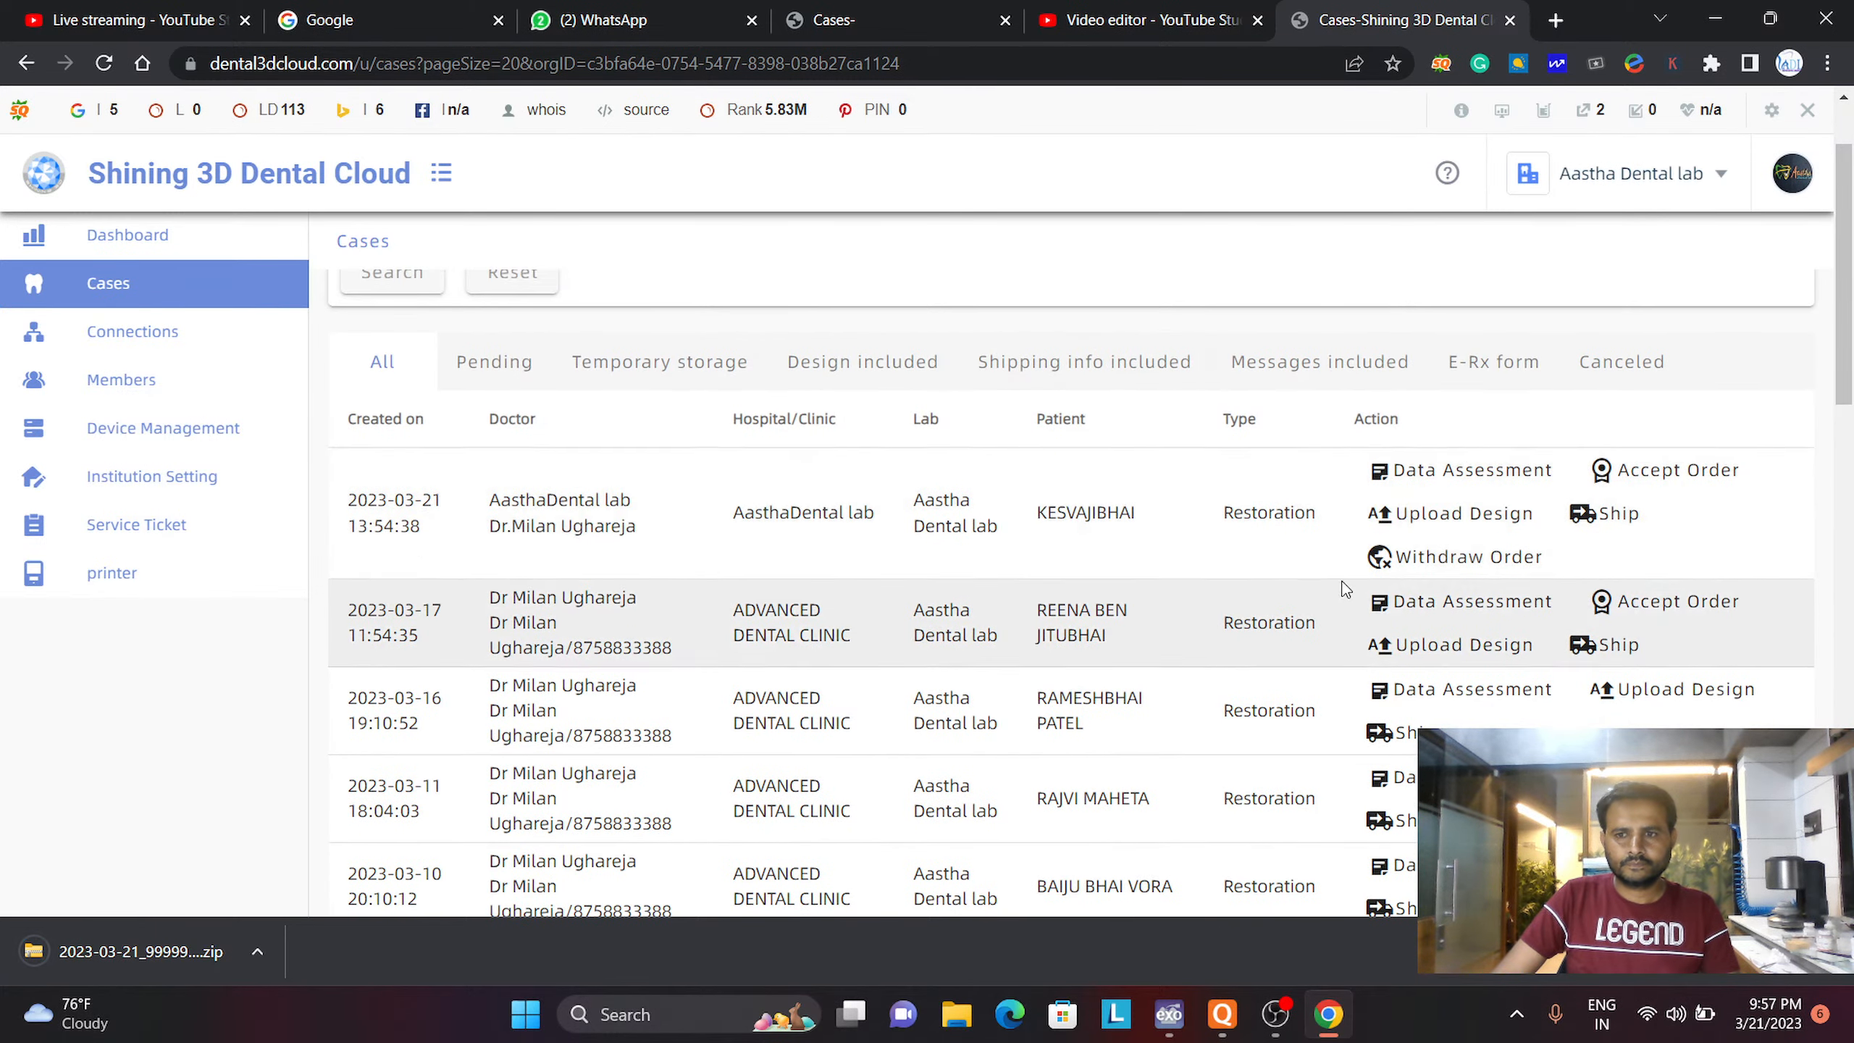
{"action": "left_click", "coordinate": [1503, 486]}
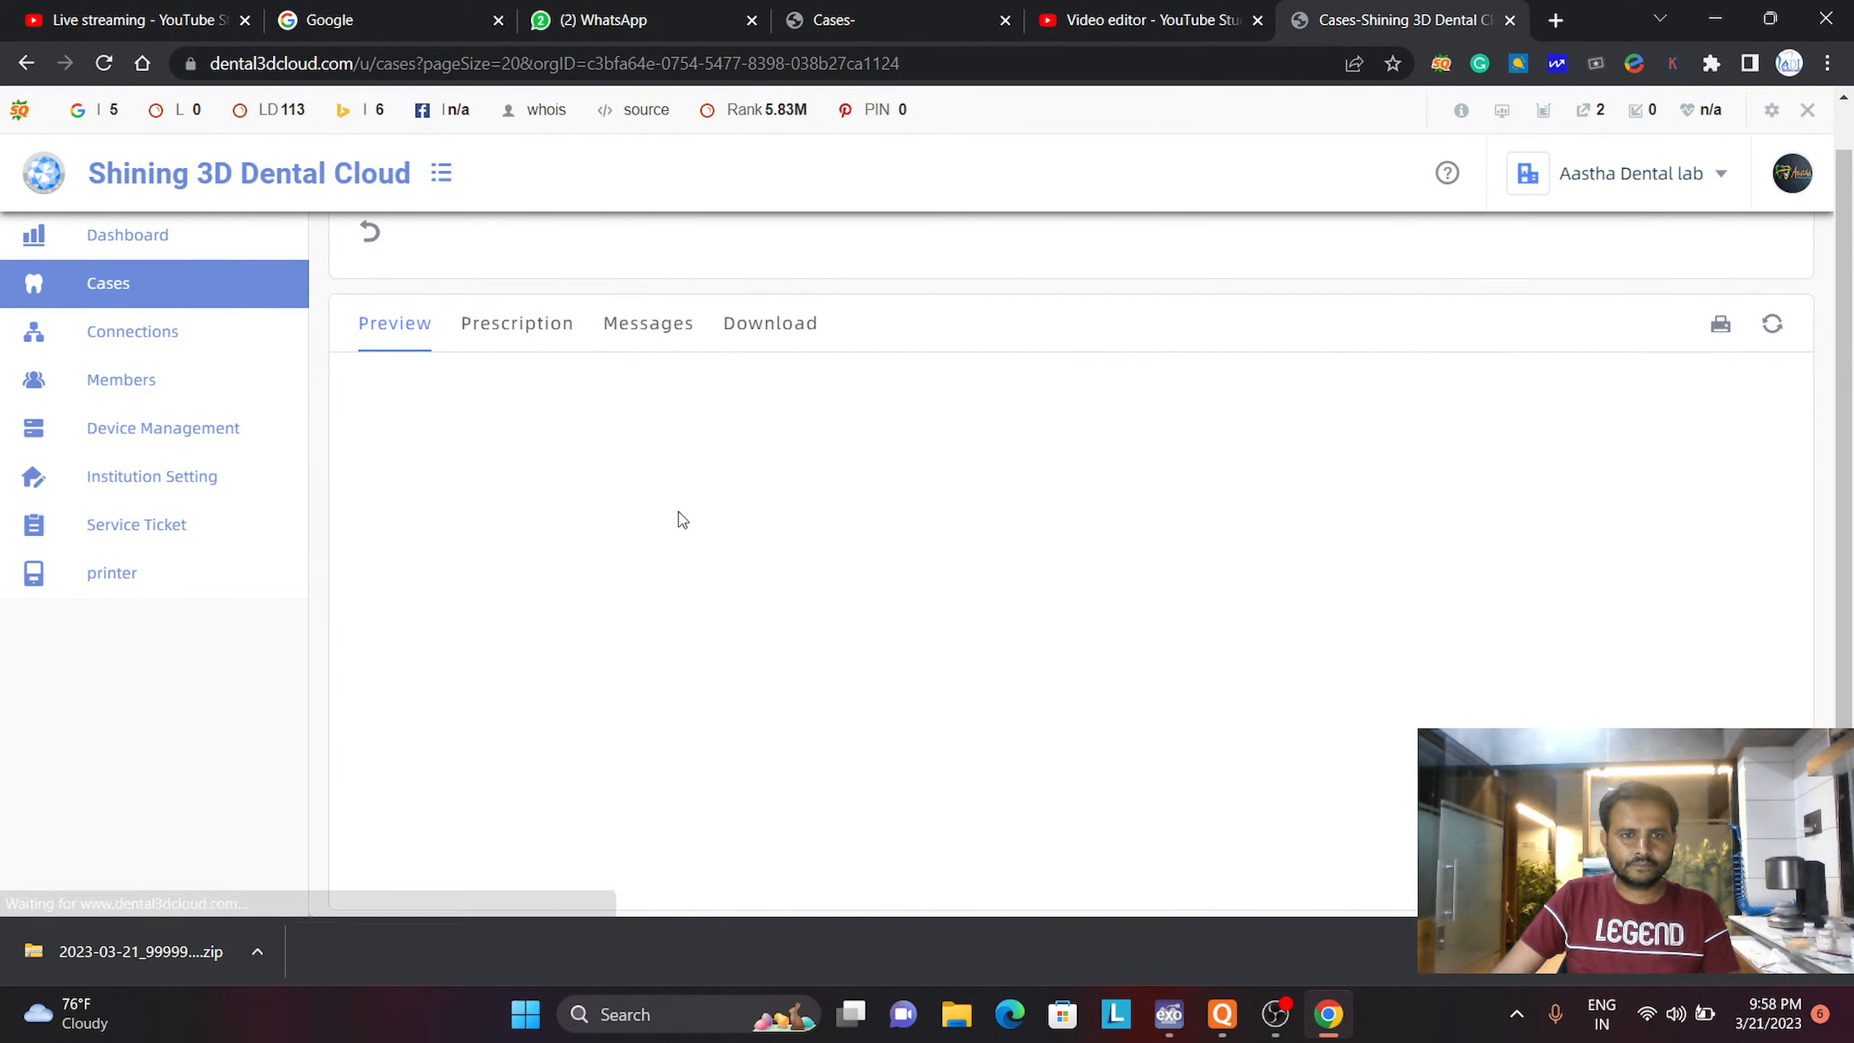
{"action": "left_click", "coordinate": [737, 371]}
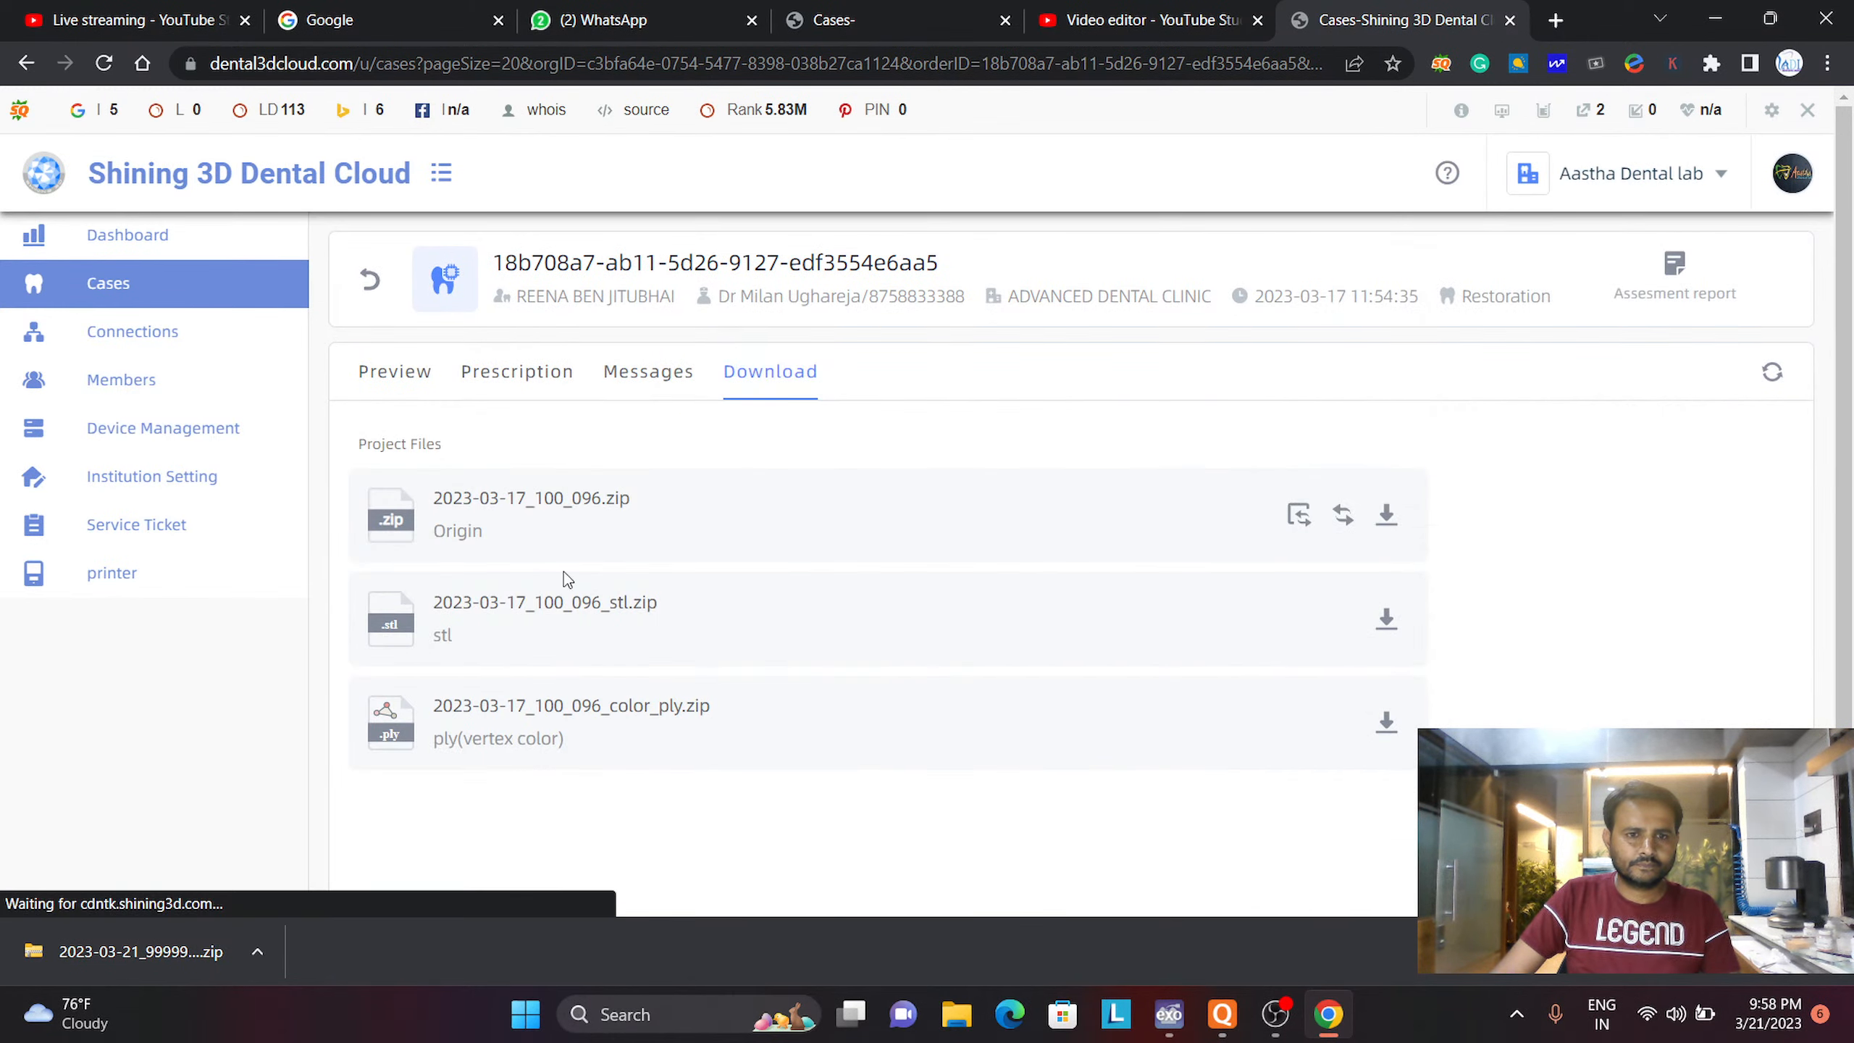
{"action": "left_click", "coordinate": [1386, 722]}
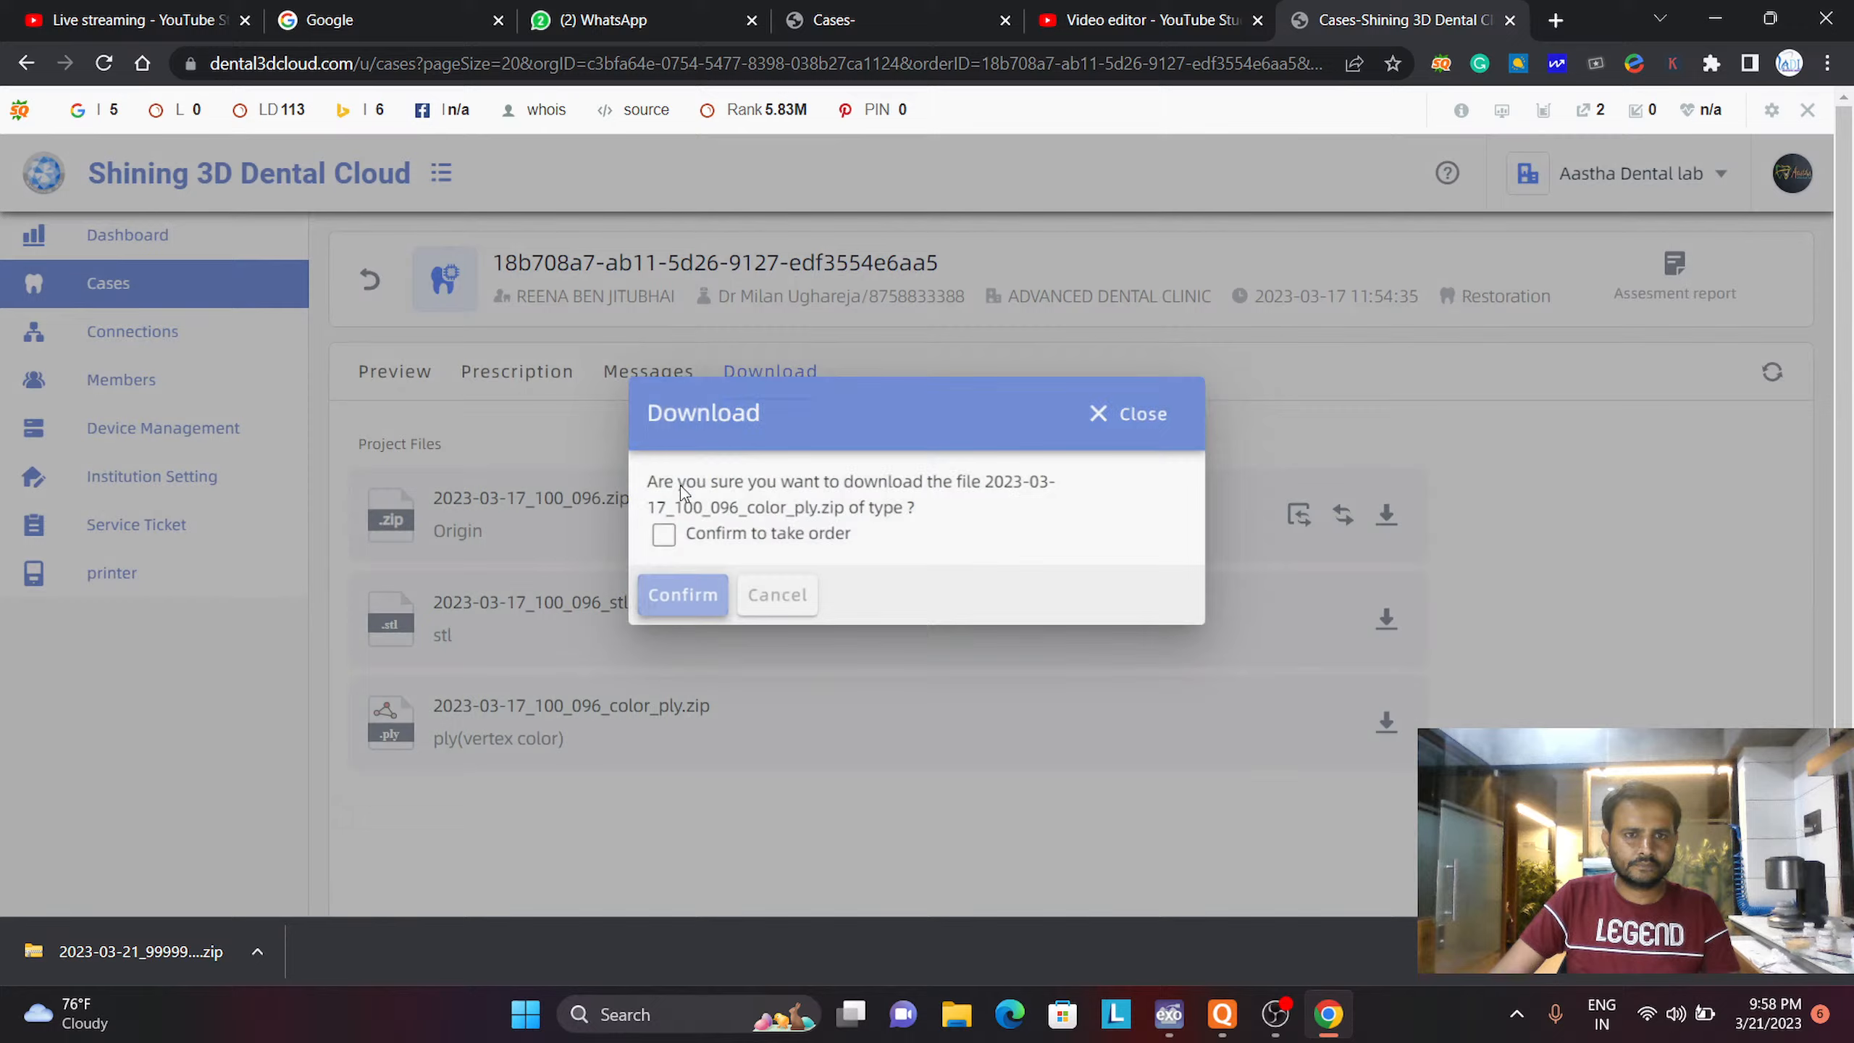
{"action": "left_click", "coordinate": [682, 594]}
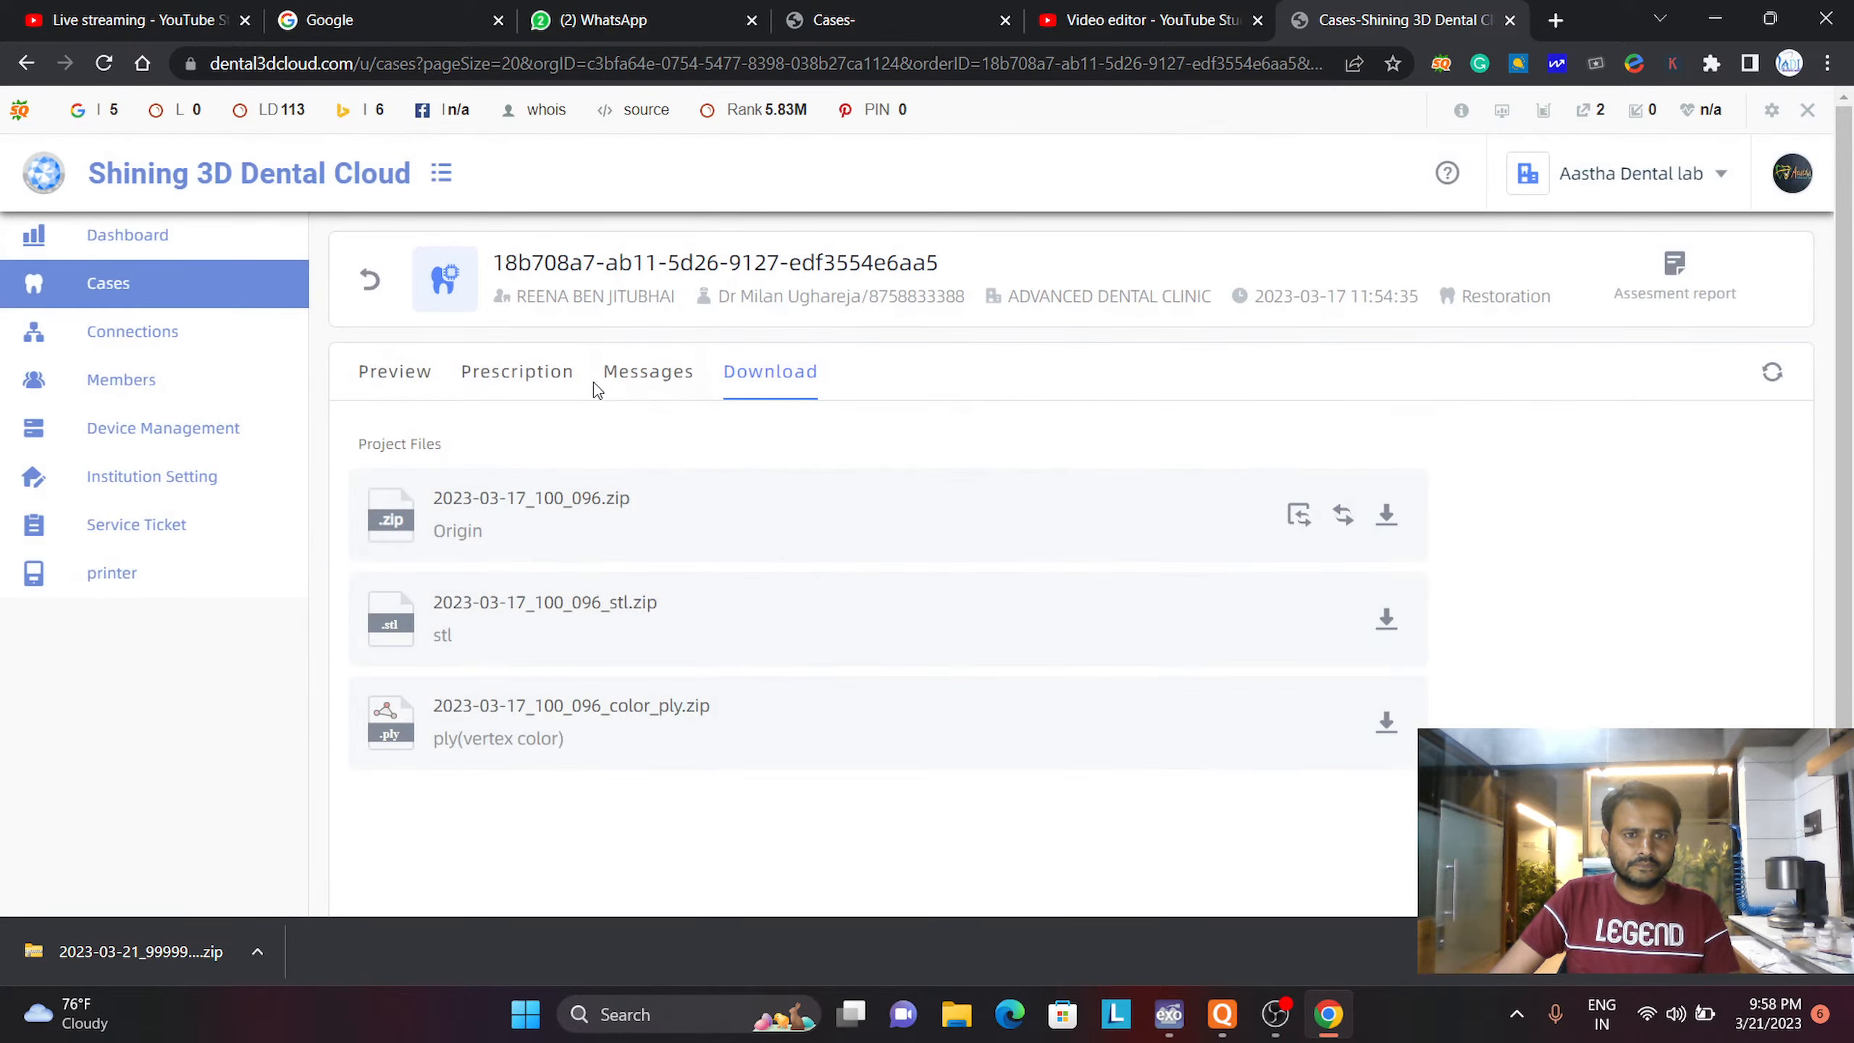
Review the tooth chart, design requirements and jaw screenshots in the 2023-03-17 case's prescription
{"action": "left_click", "coordinate": [537, 369]}
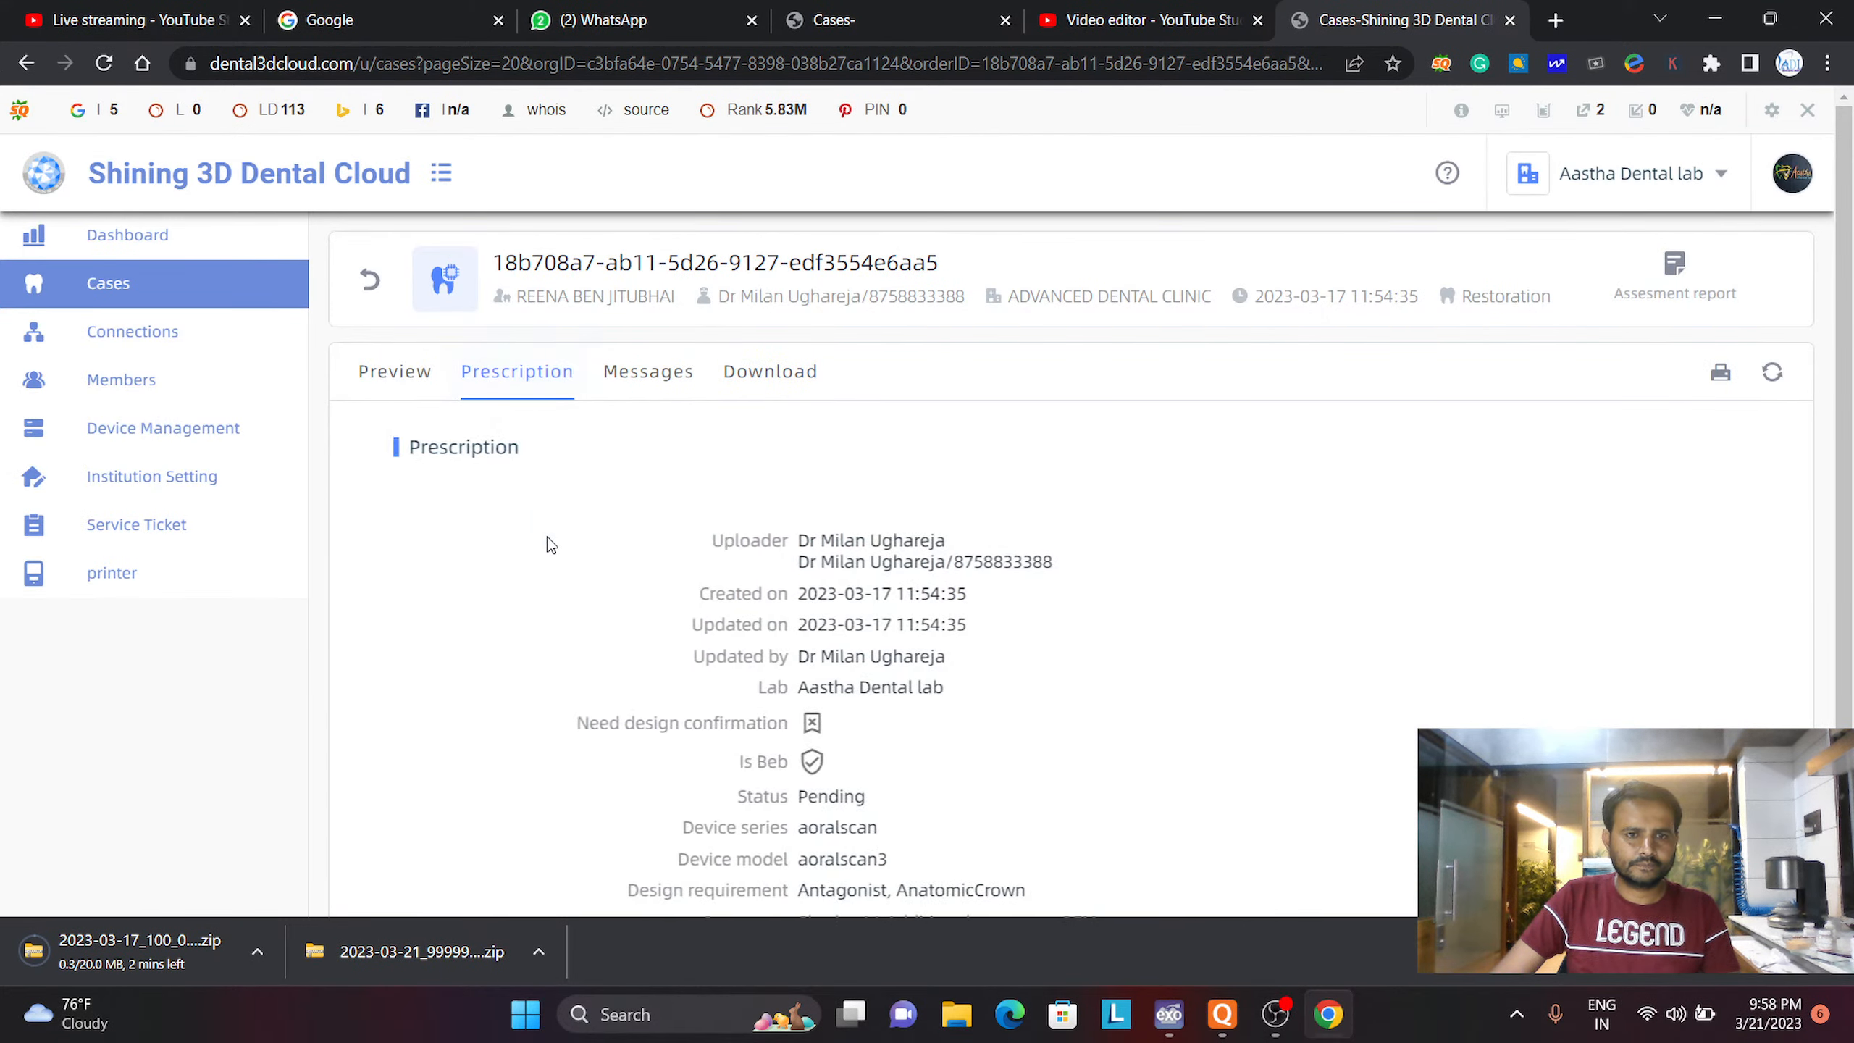
{"action": "scroll", "coordinate": [546, 538], "scroll_direction": "down", "scroll_amount": 5}
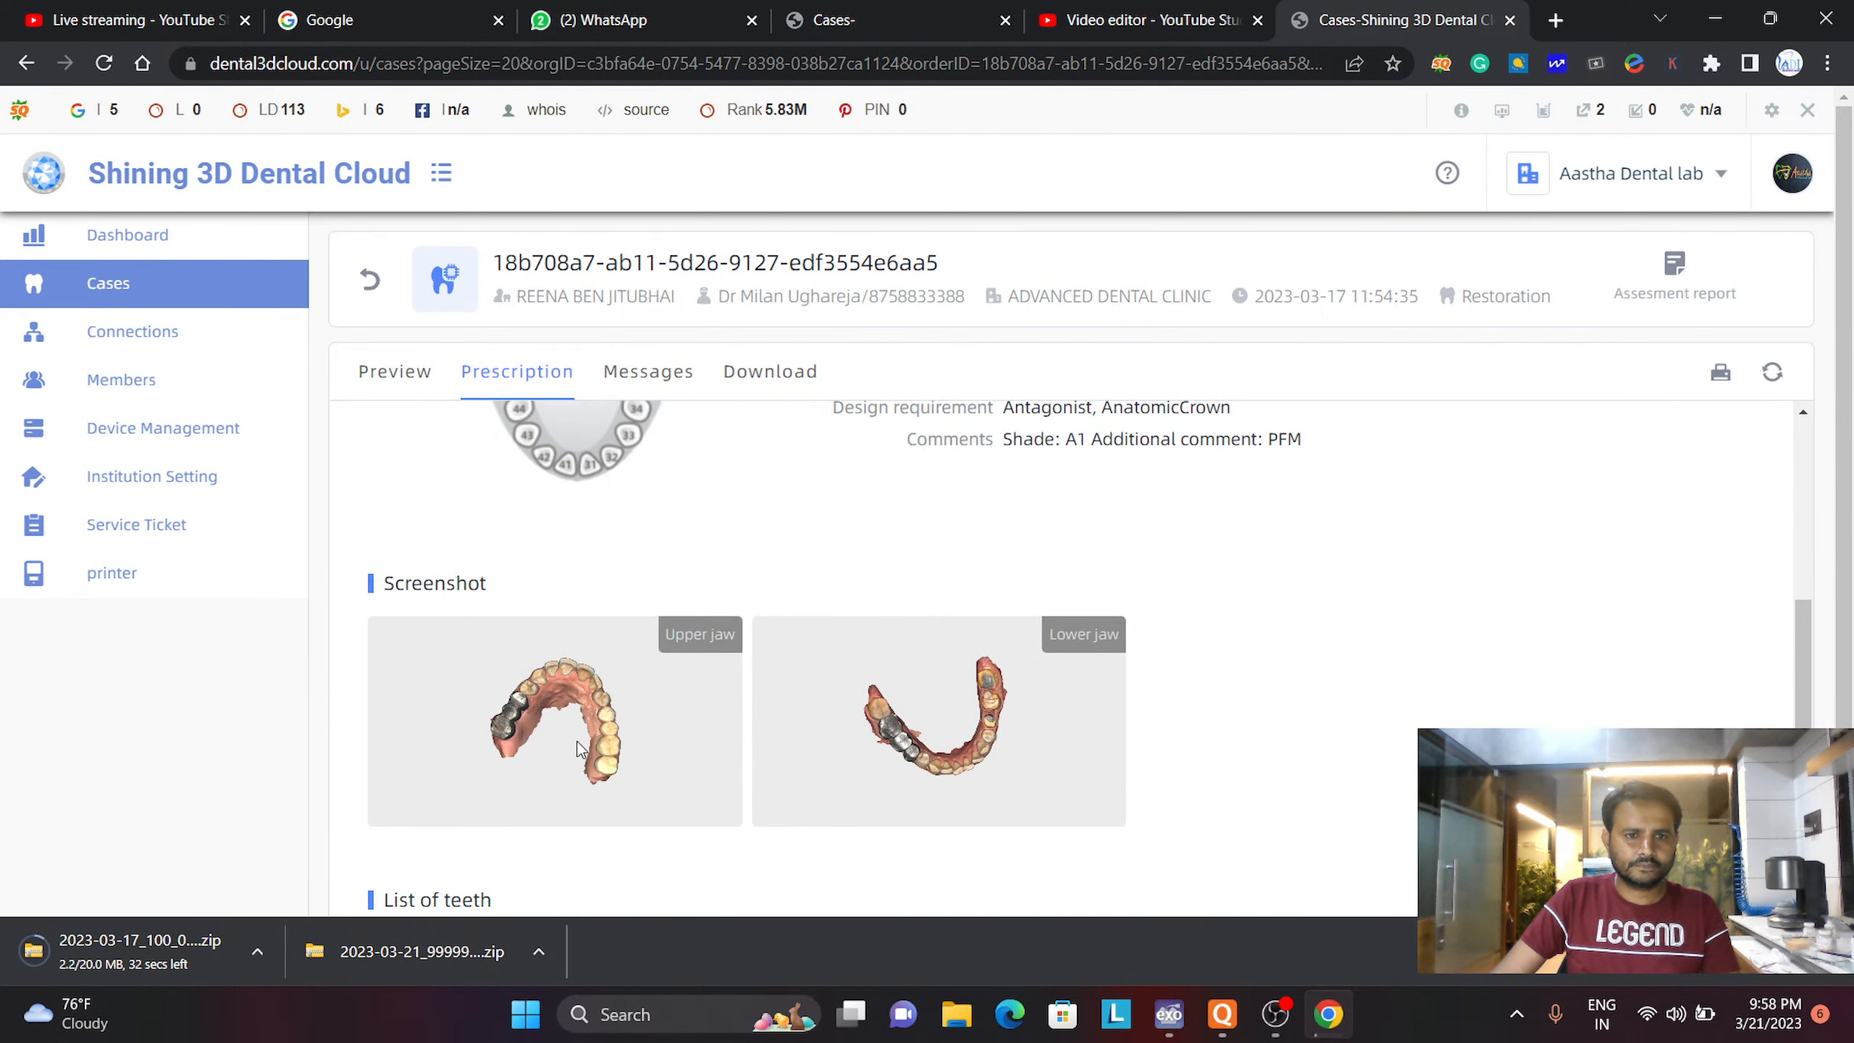
{"action": "scroll", "coordinate": [809, 770], "scroll_direction": "up", "scroll_amount": 2}
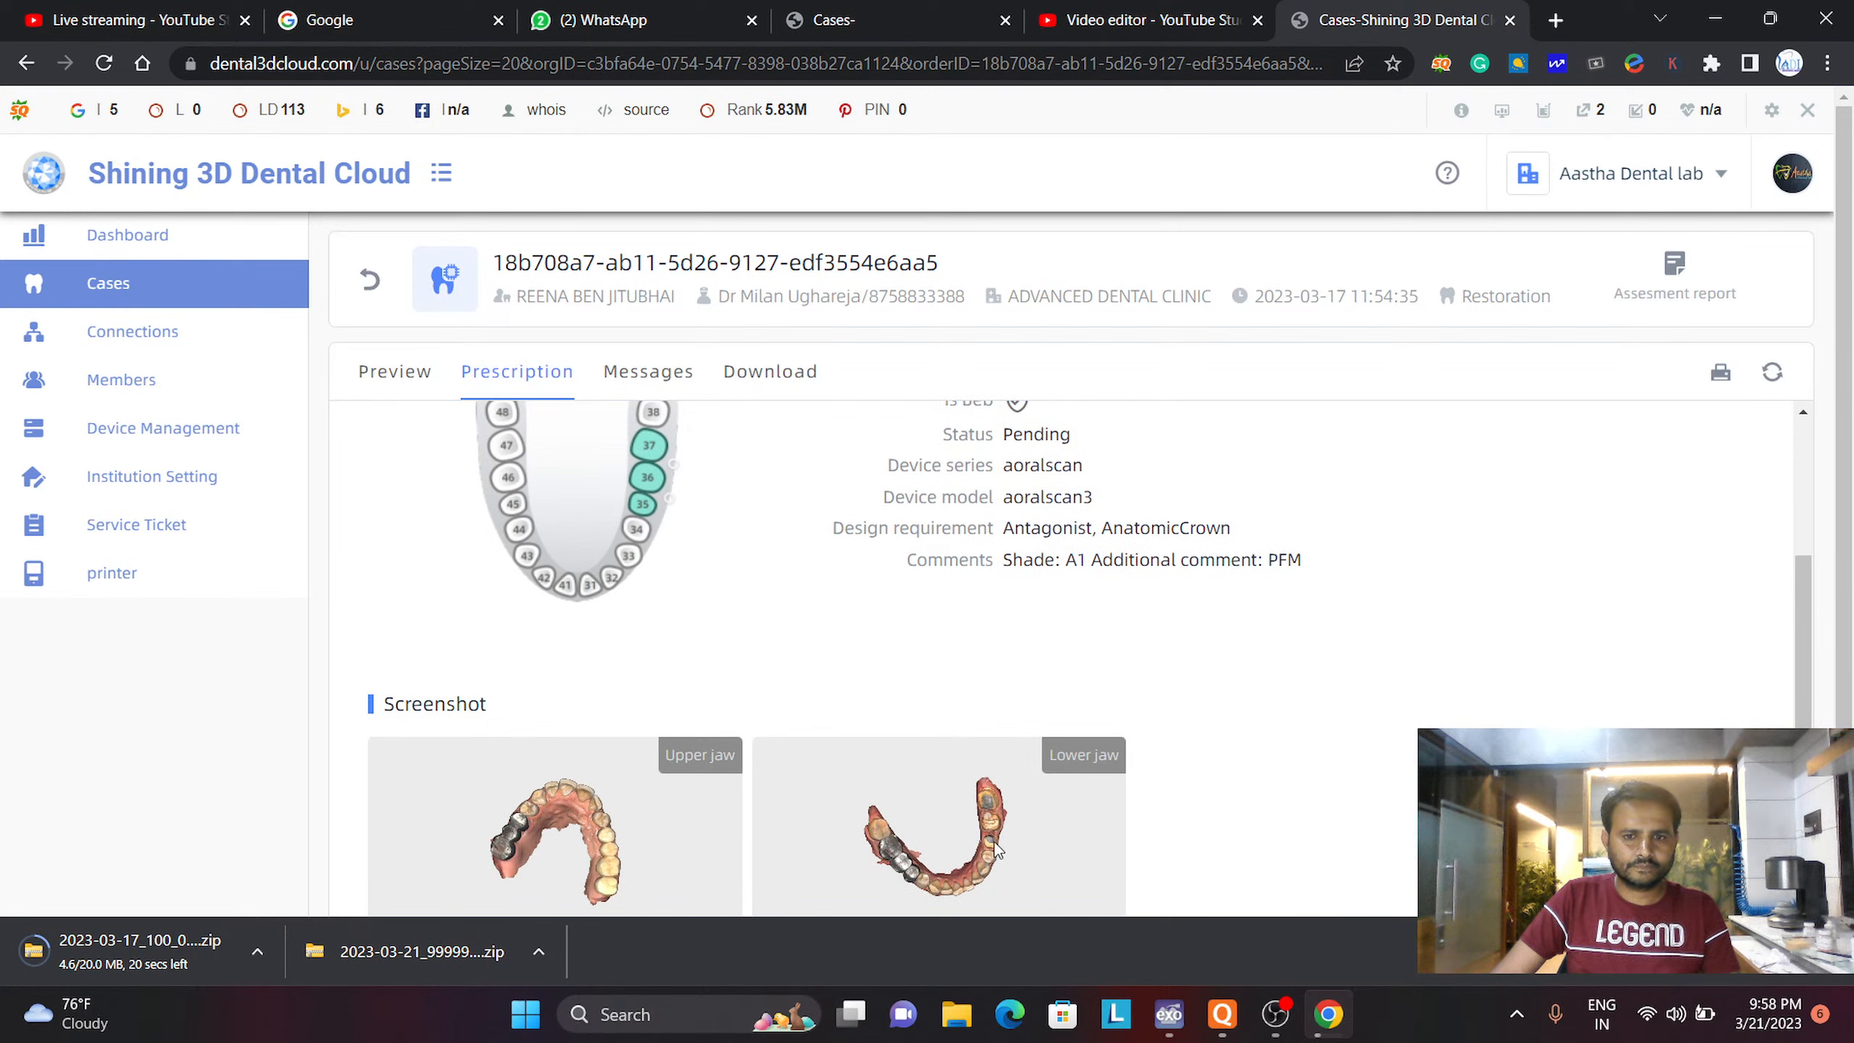
{"action": "scroll", "coordinate": [864, 756], "scroll_direction": "up", "scroll_amount": 4}
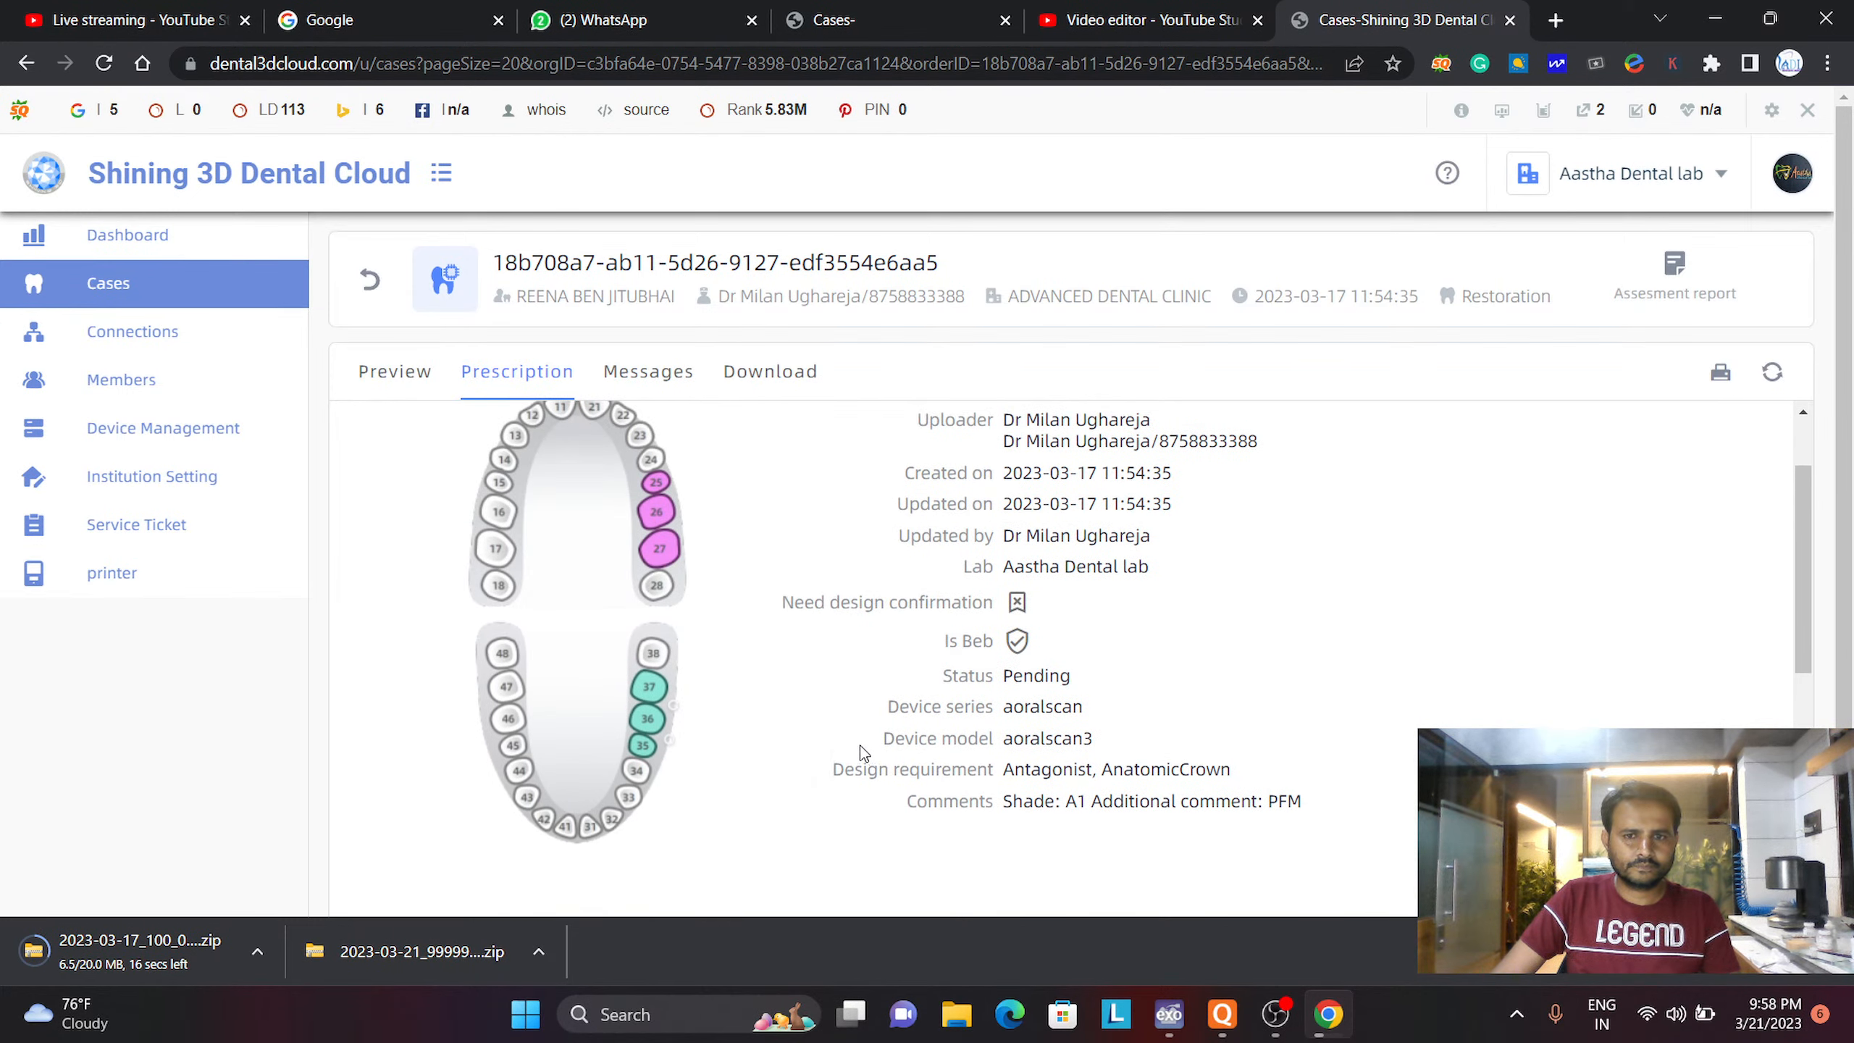
Leave the browser to check OBS, and return to the dental cloud page in Chrome
{"action": "left_click", "coordinate": [1717, 21]}
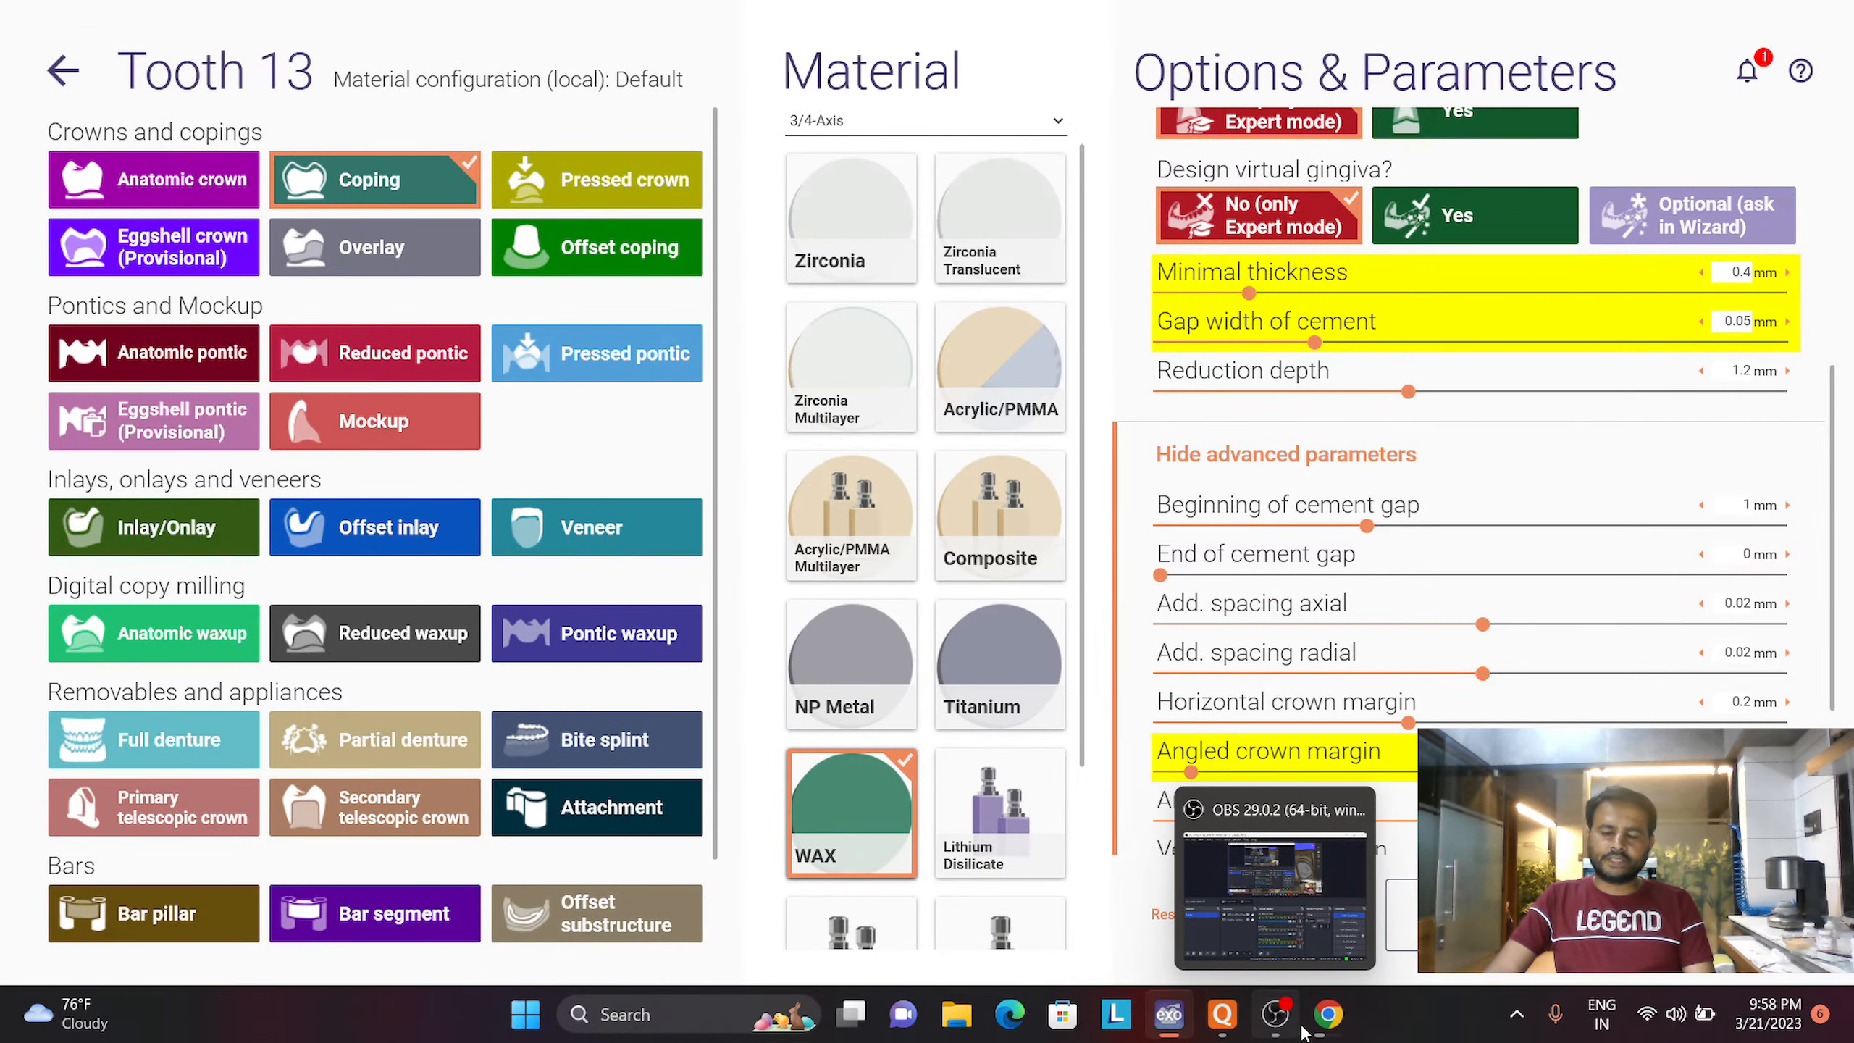
{"action": "left_click", "coordinate": [1275, 1016]}
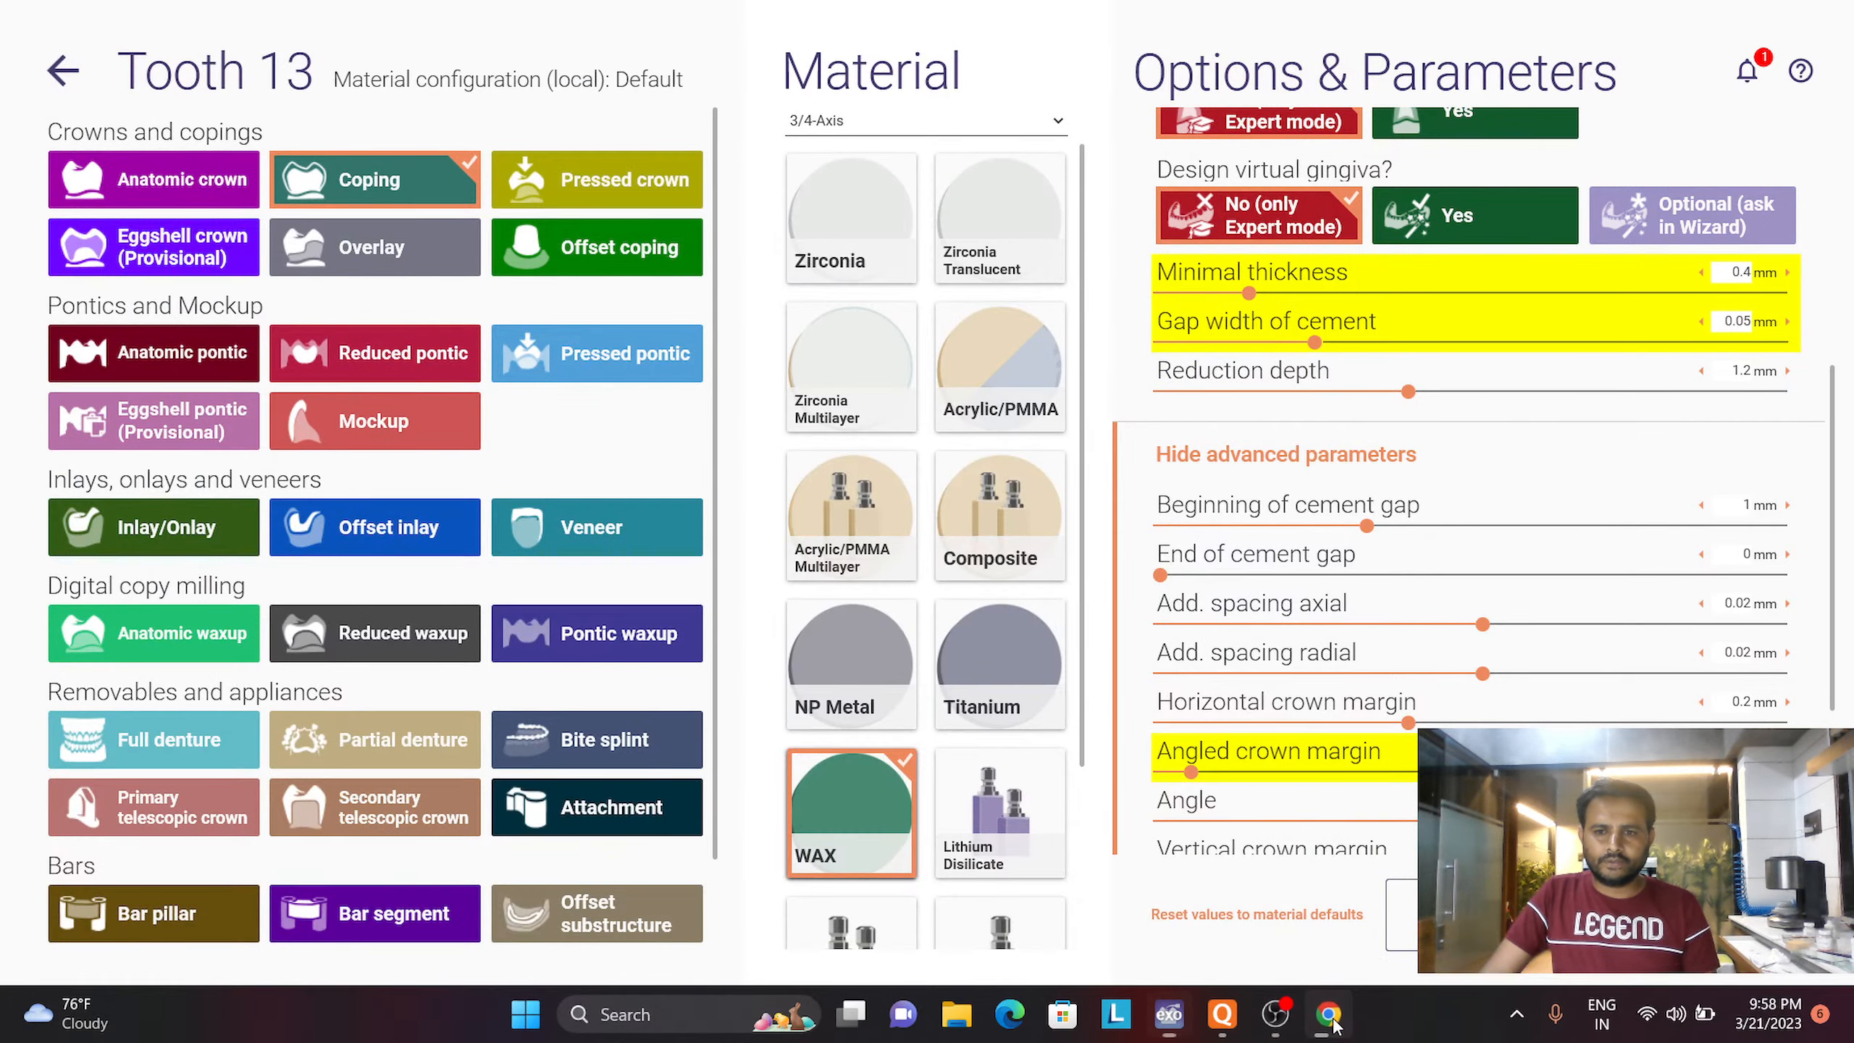
{"action": "left_click", "coordinate": [1328, 1015]}
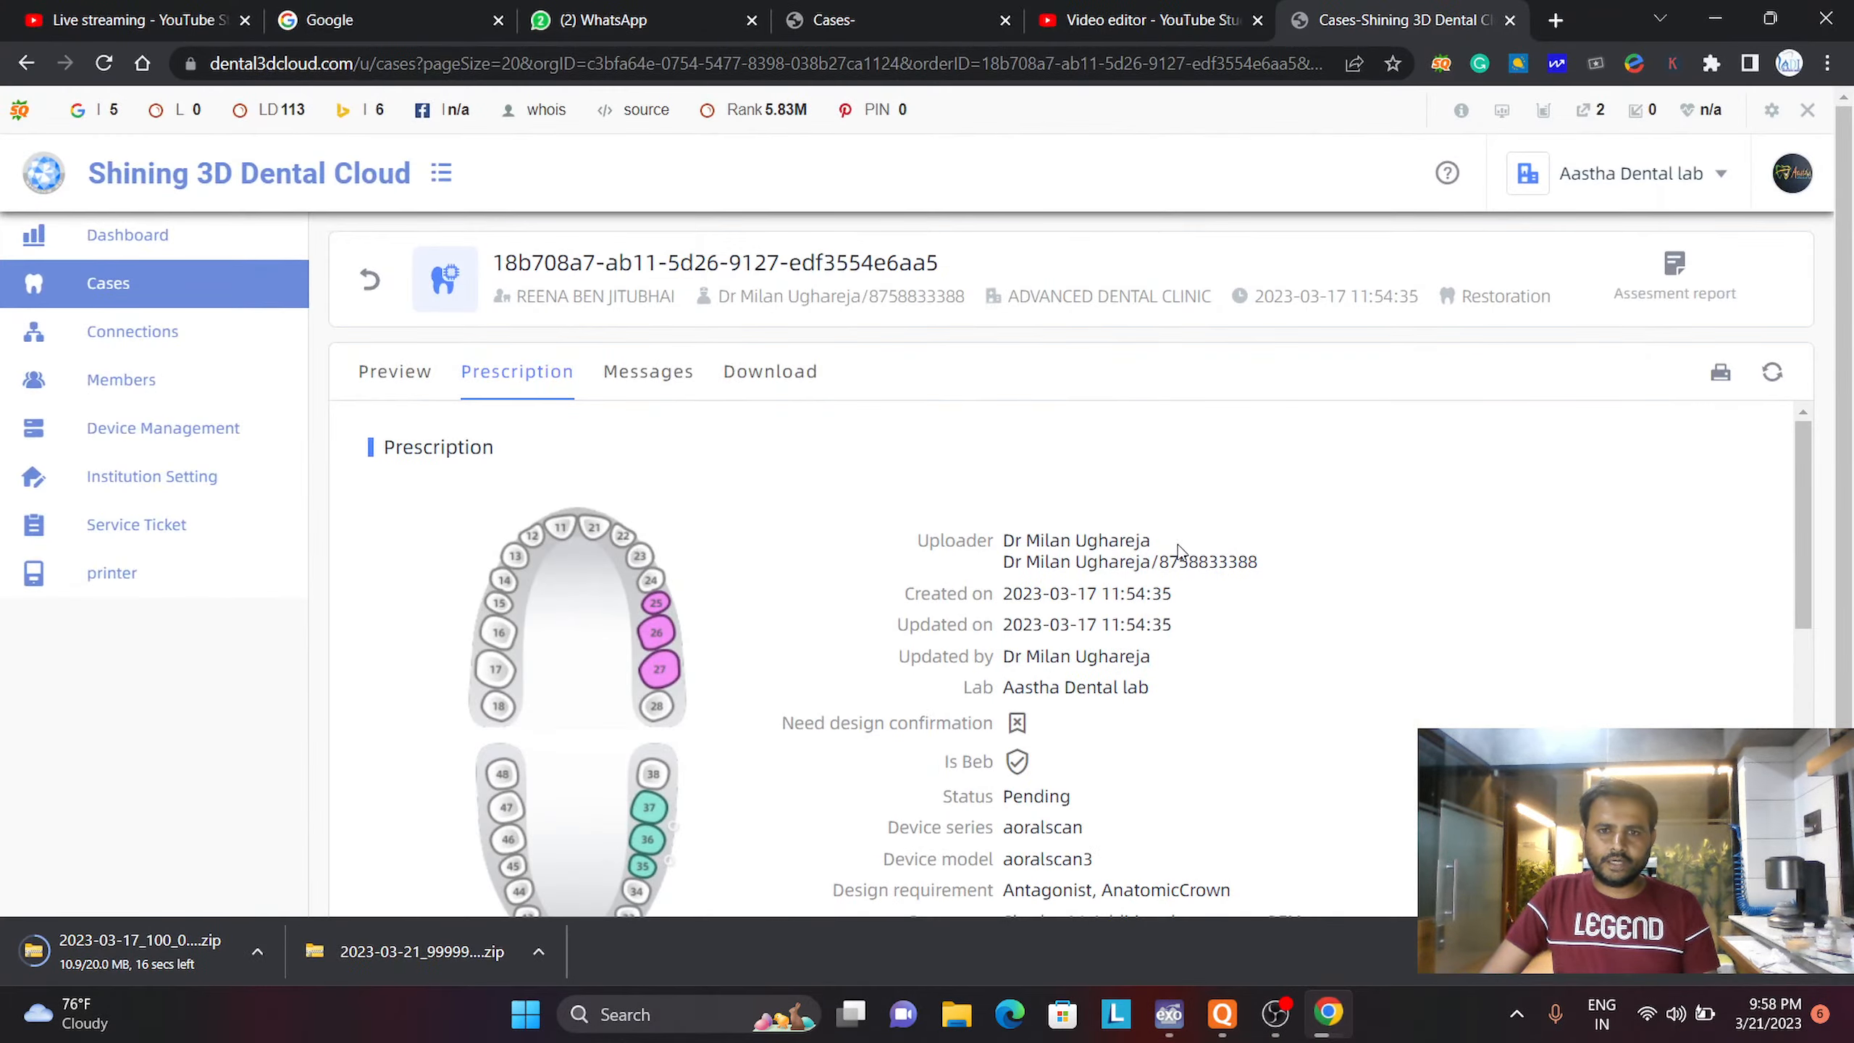
Check the 2023-03-17 prescription's comments and tooth chart again, and switch back to exocad
{"action": "scroll", "coordinate": [1070, 546], "scroll_direction": "down", "scroll_amount": 2}
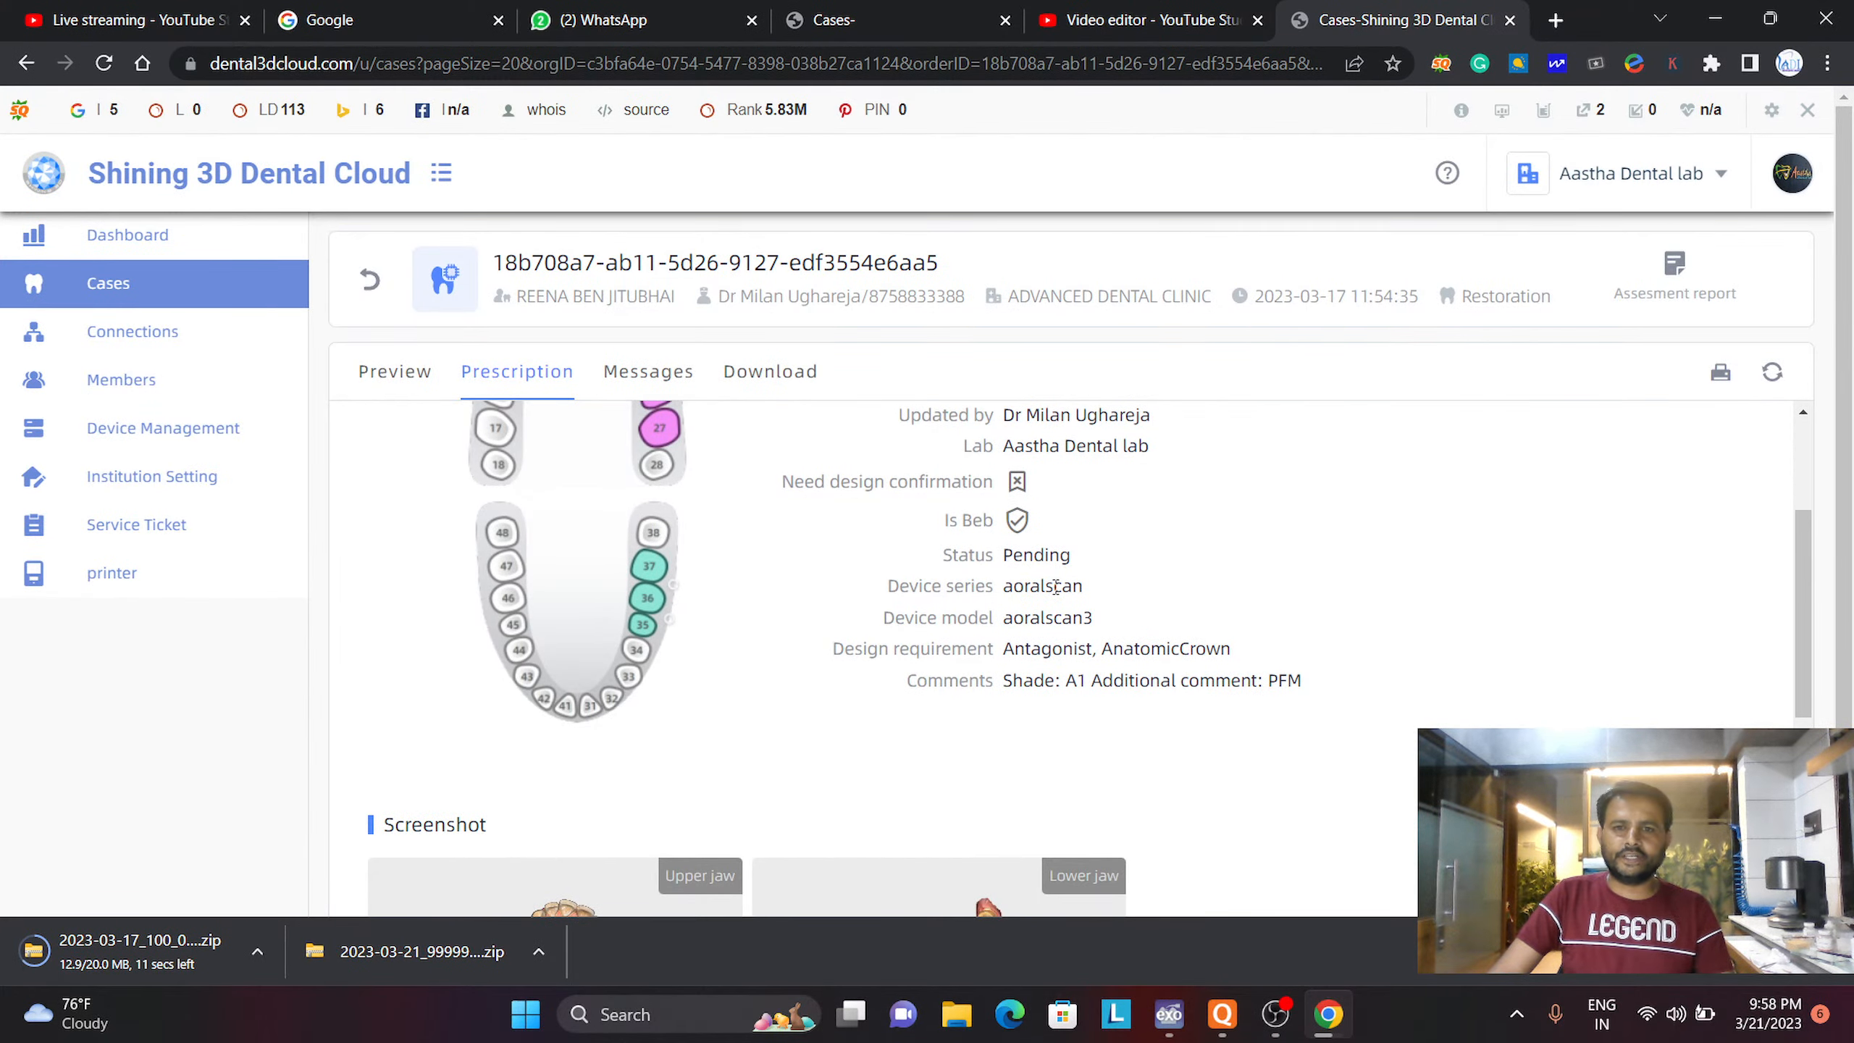
{"action": "scroll", "coordinate": [850, 555], "scroll_direction": "up", "scroll_amount": 3}
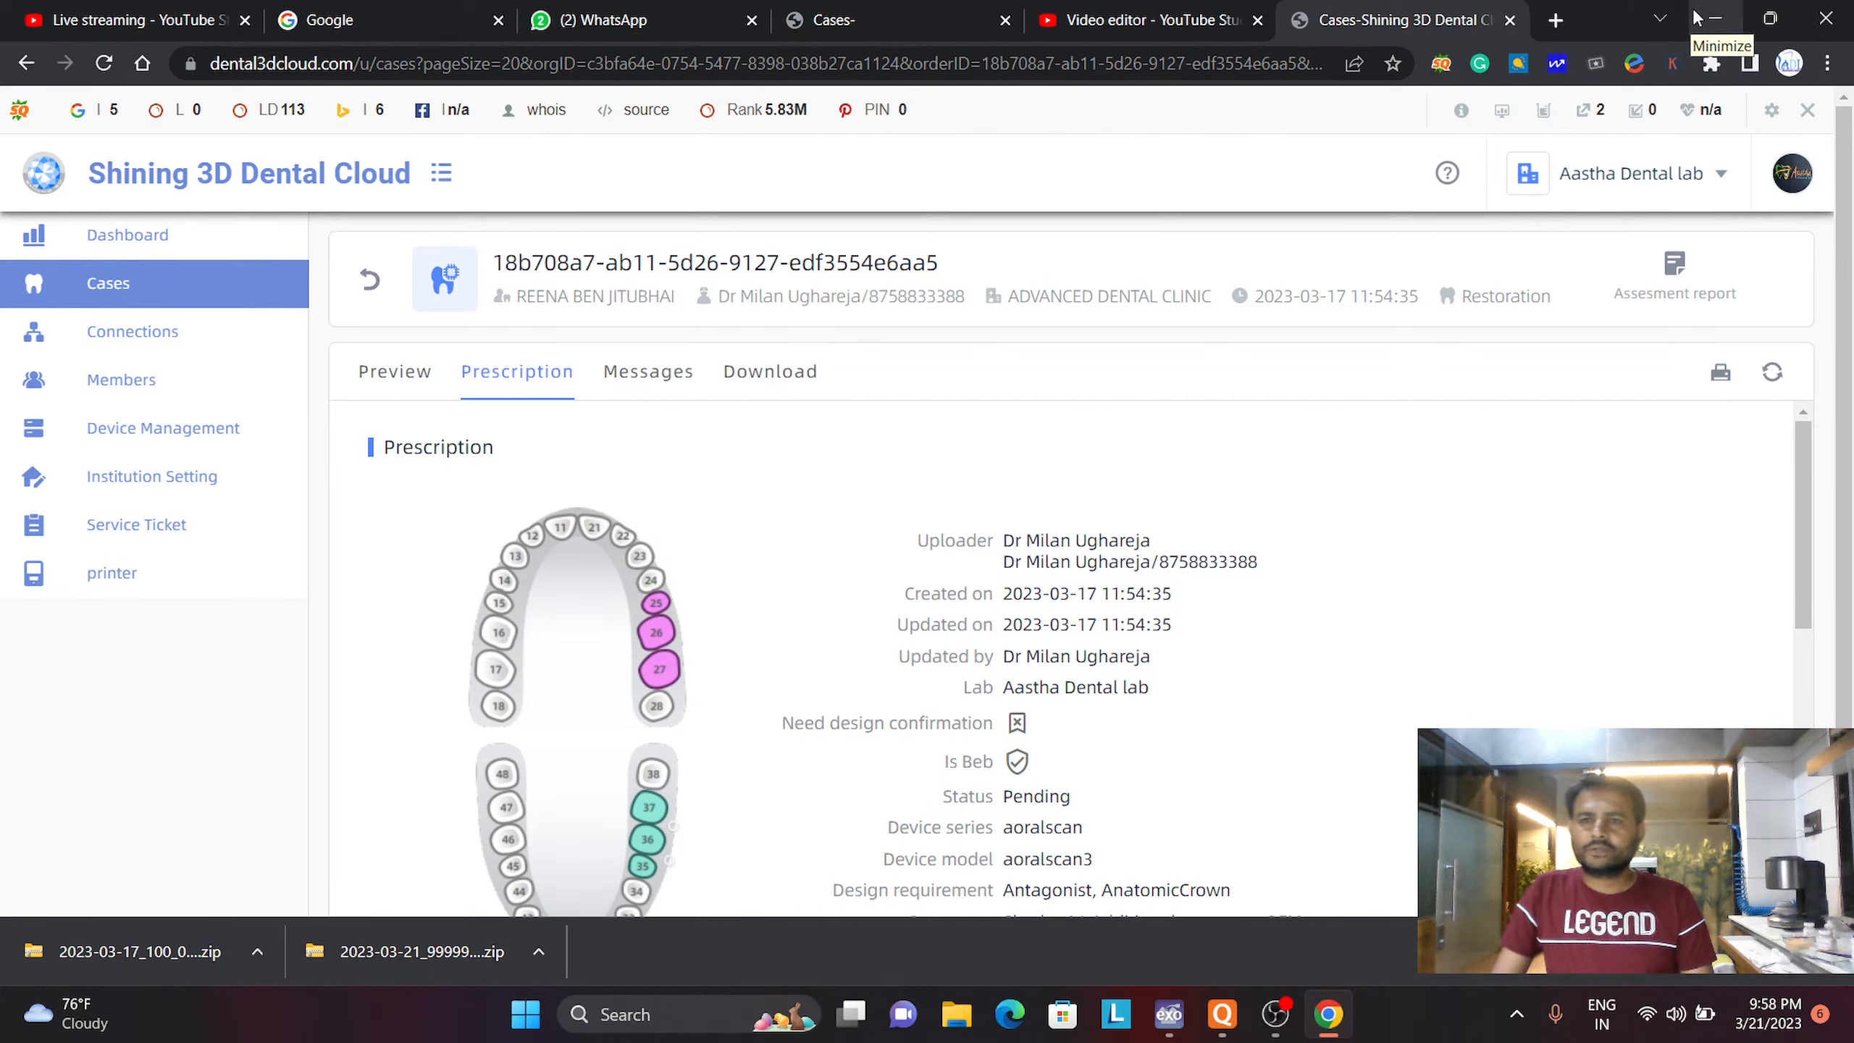
{"action": "left_click", "coordinate": [1184, 1027]}
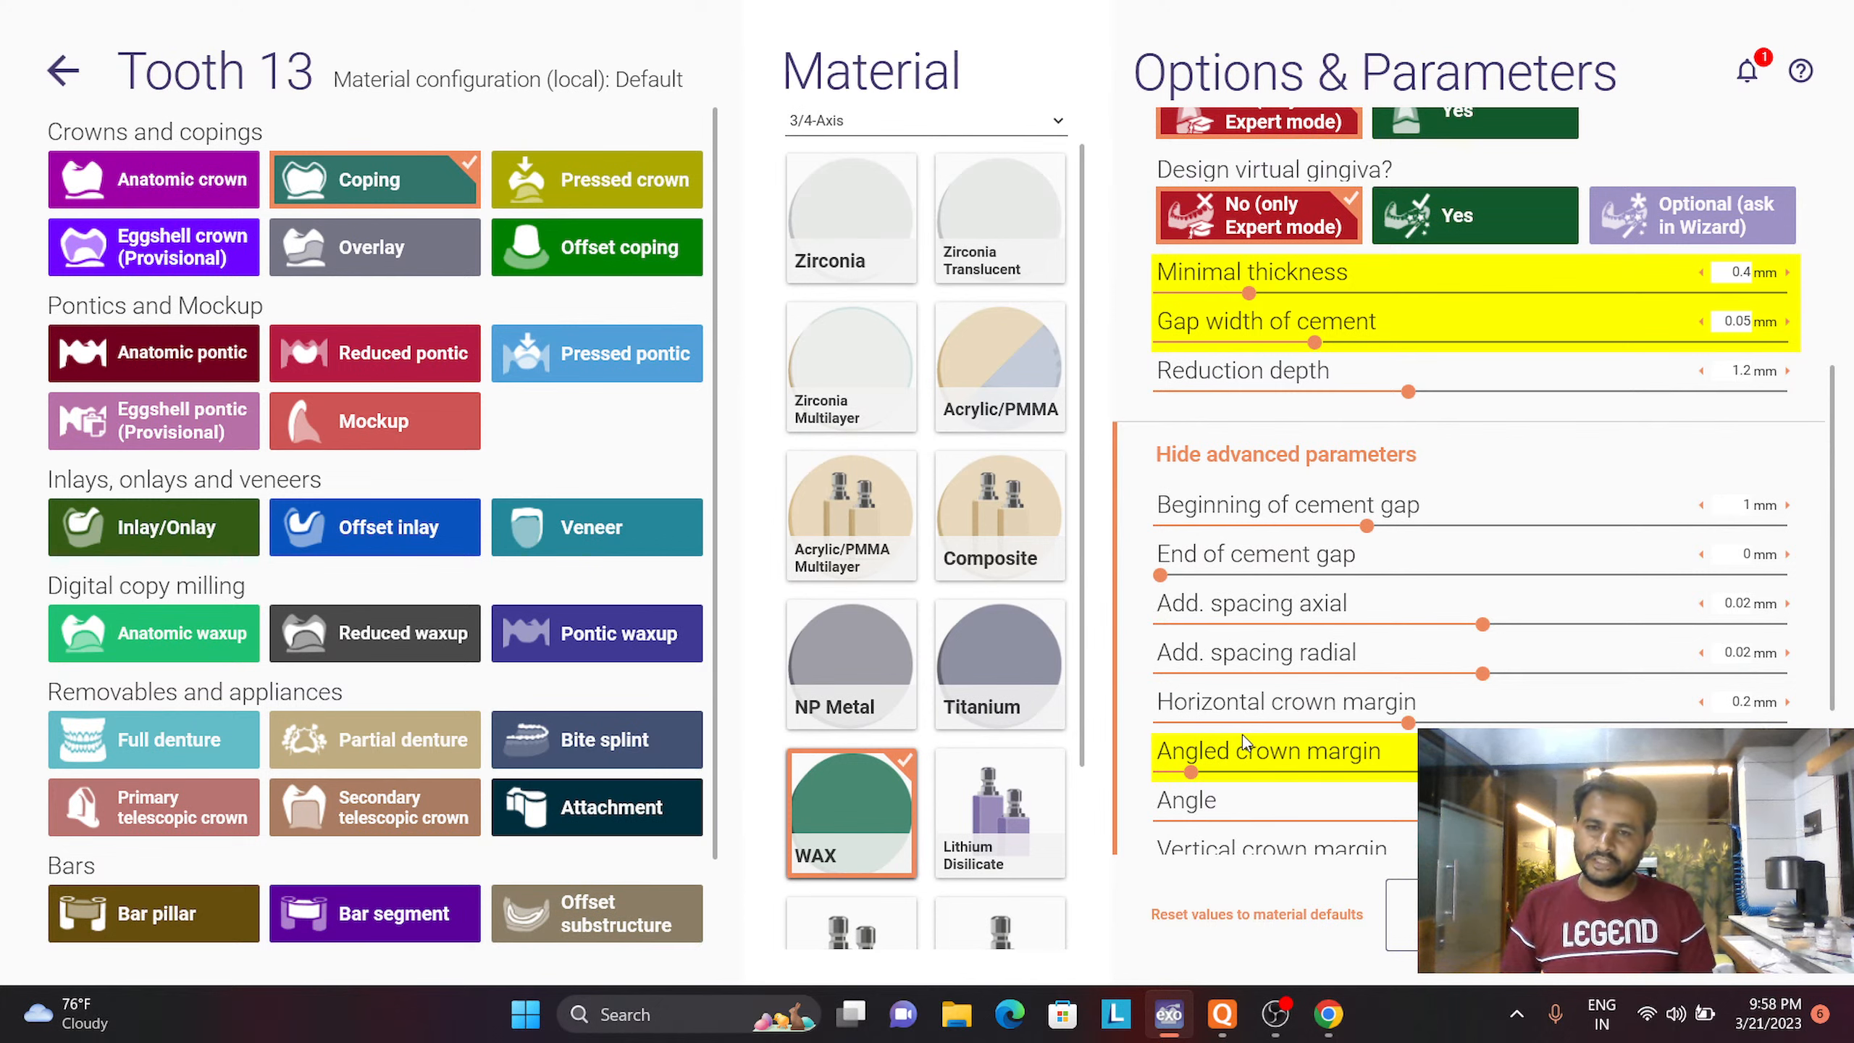